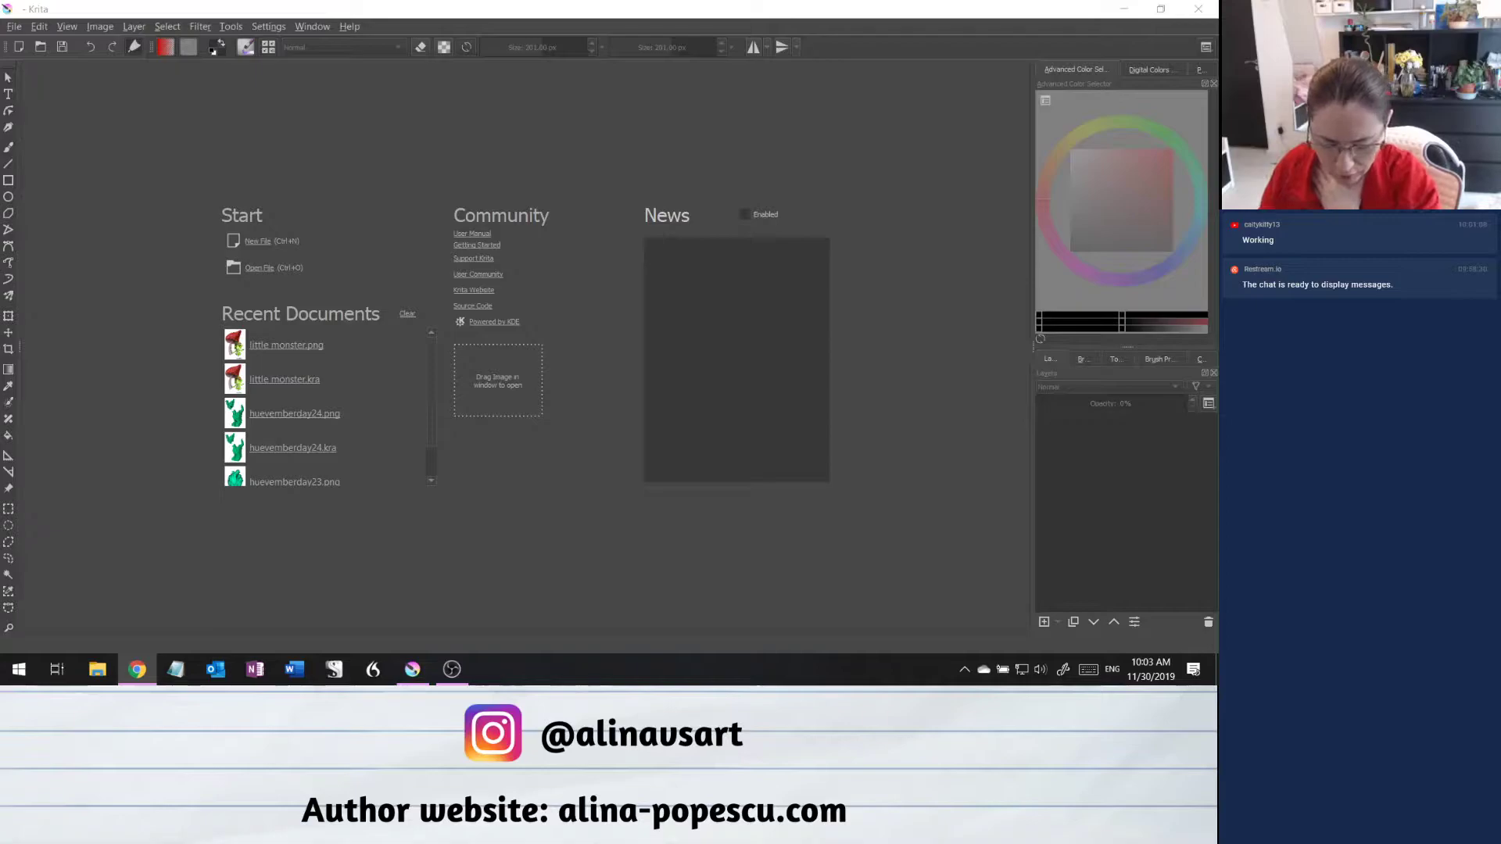
Create a new portrait document using the predefined A5 (300 ppi) image size.
left_click(262, 243)
left_click(261, 242)
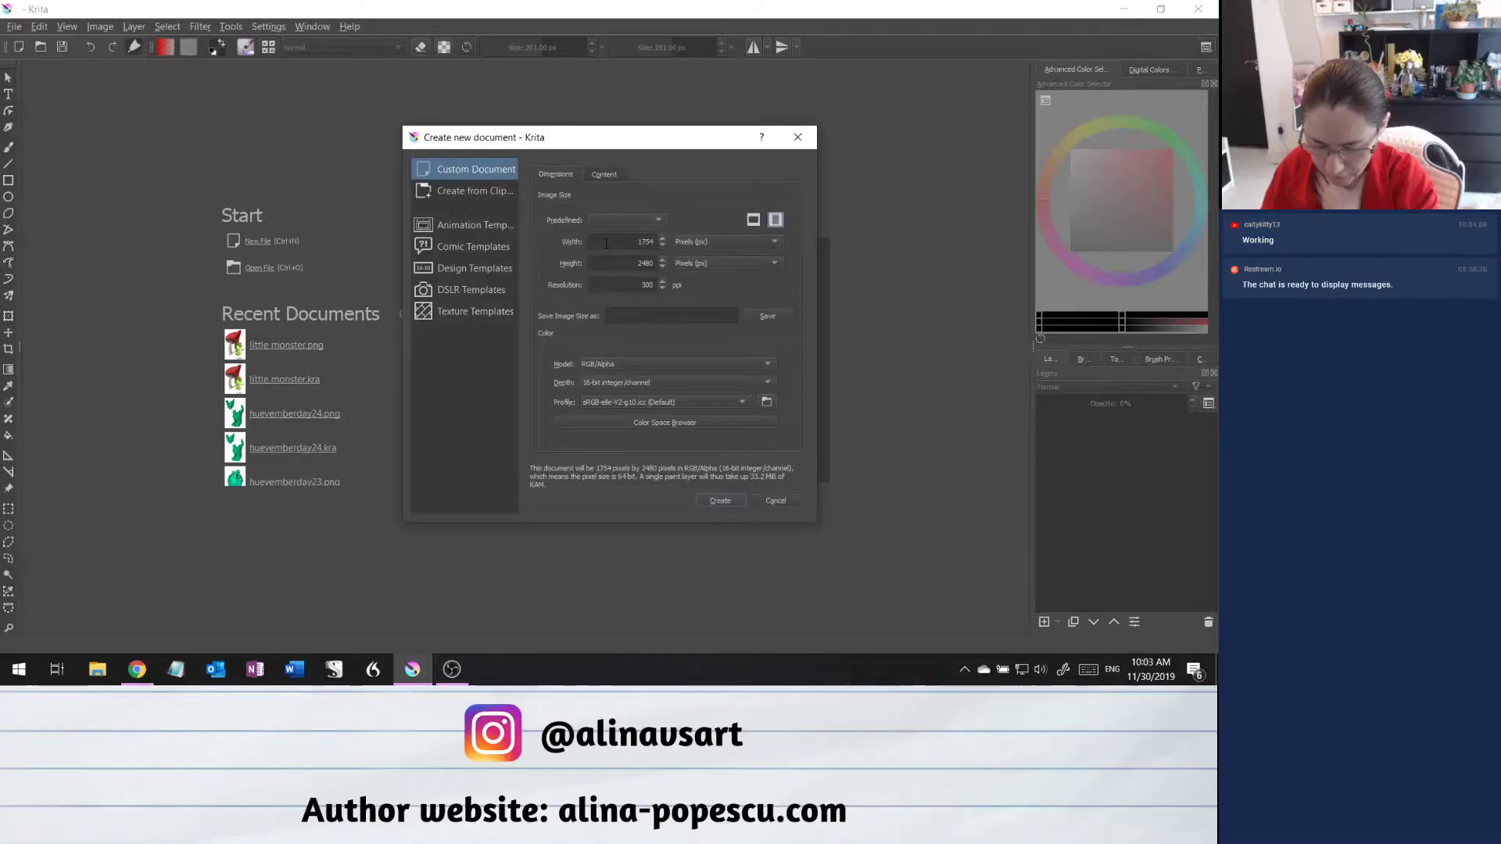
left_click(644, 220)
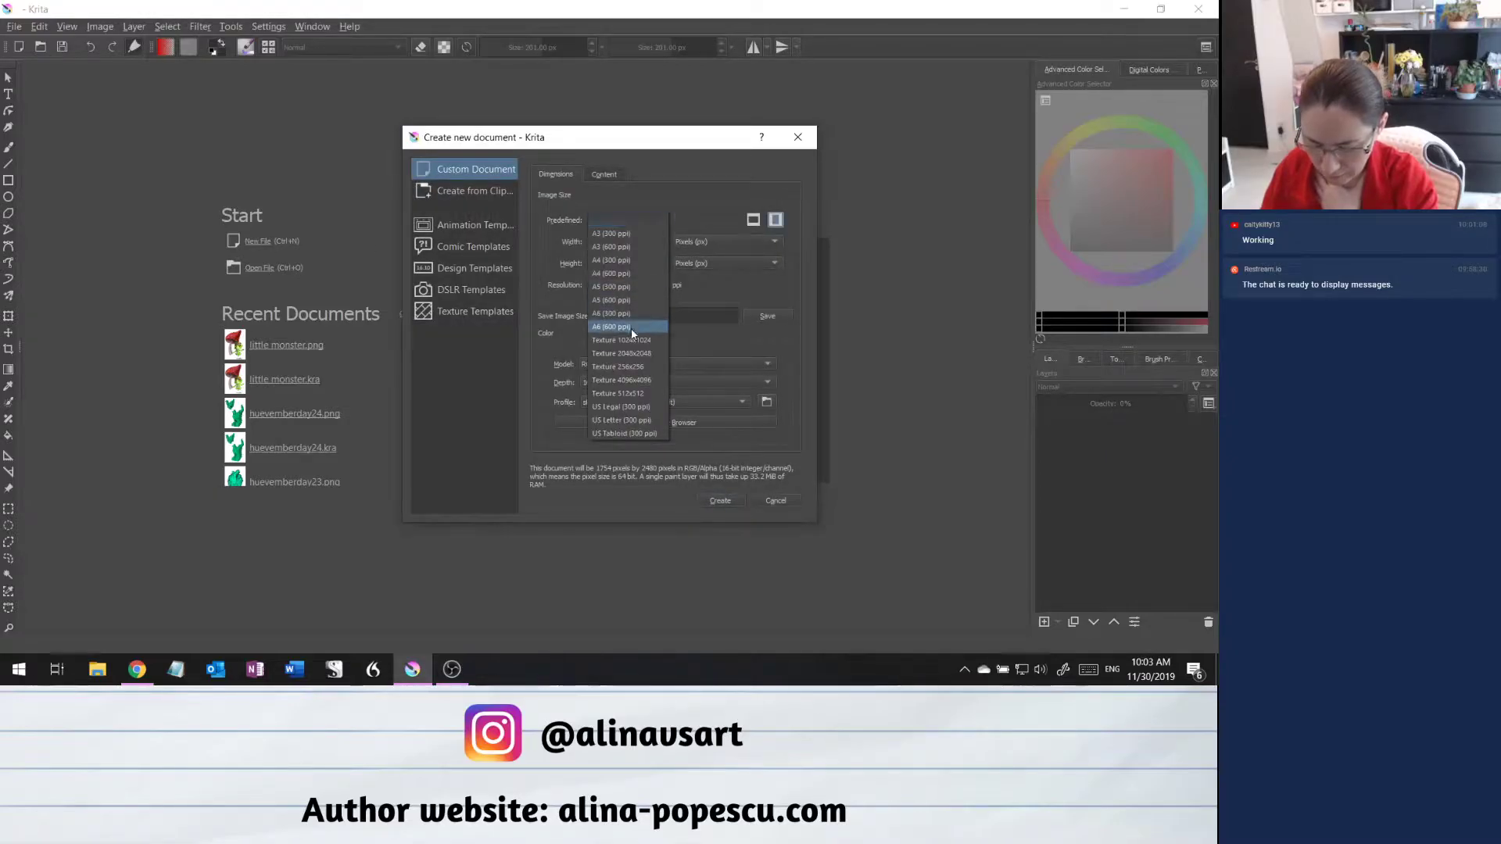
left_click(627, 285)
left_click(724, 502)
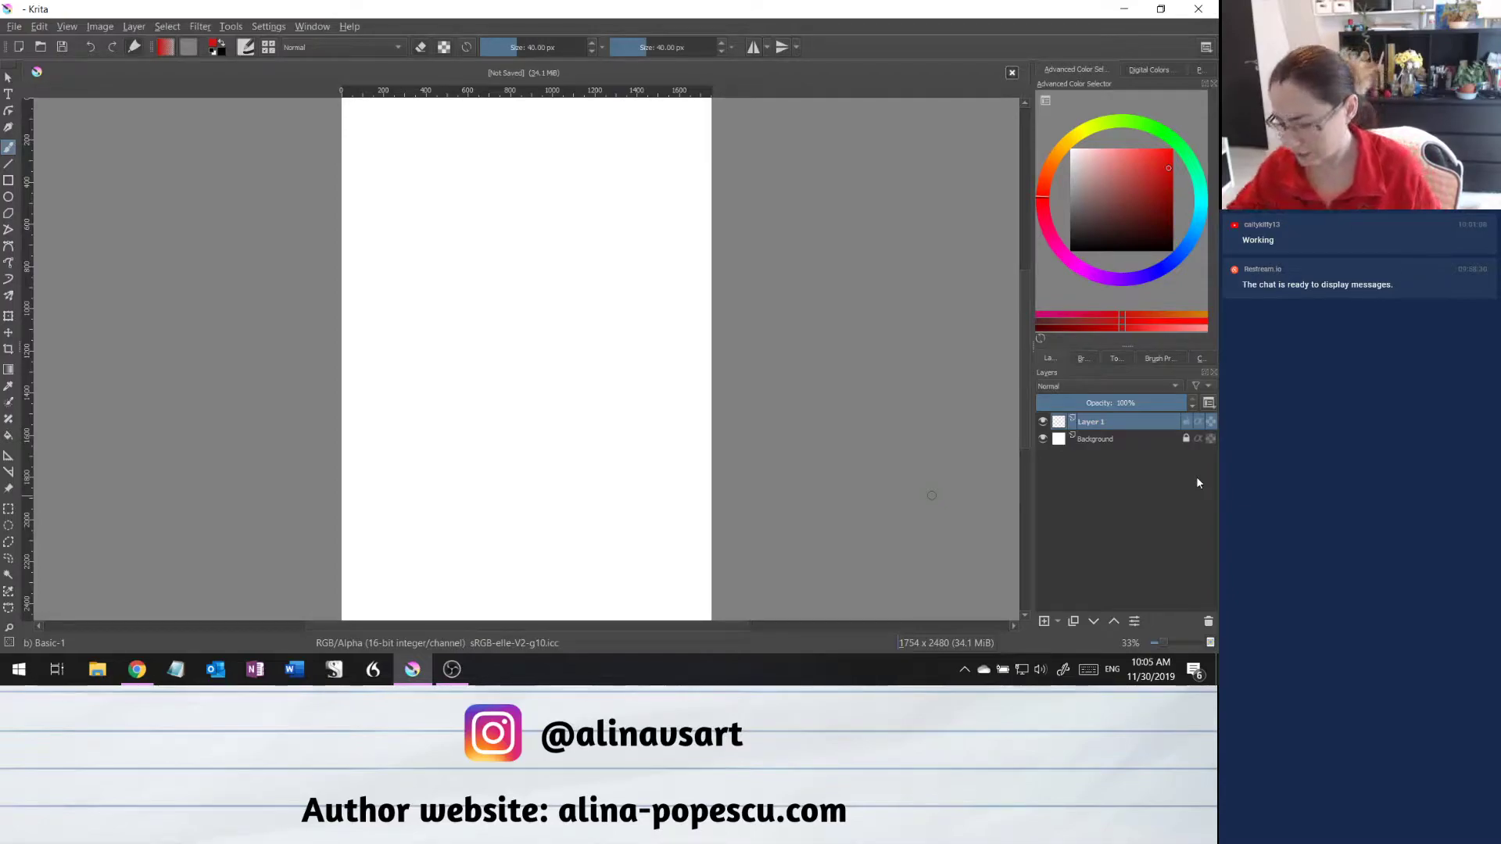
Choose the c) Pencil-4 Soft brush preset and set the painting colour to a slightly muted crimson red.
left_click(1167, 359)
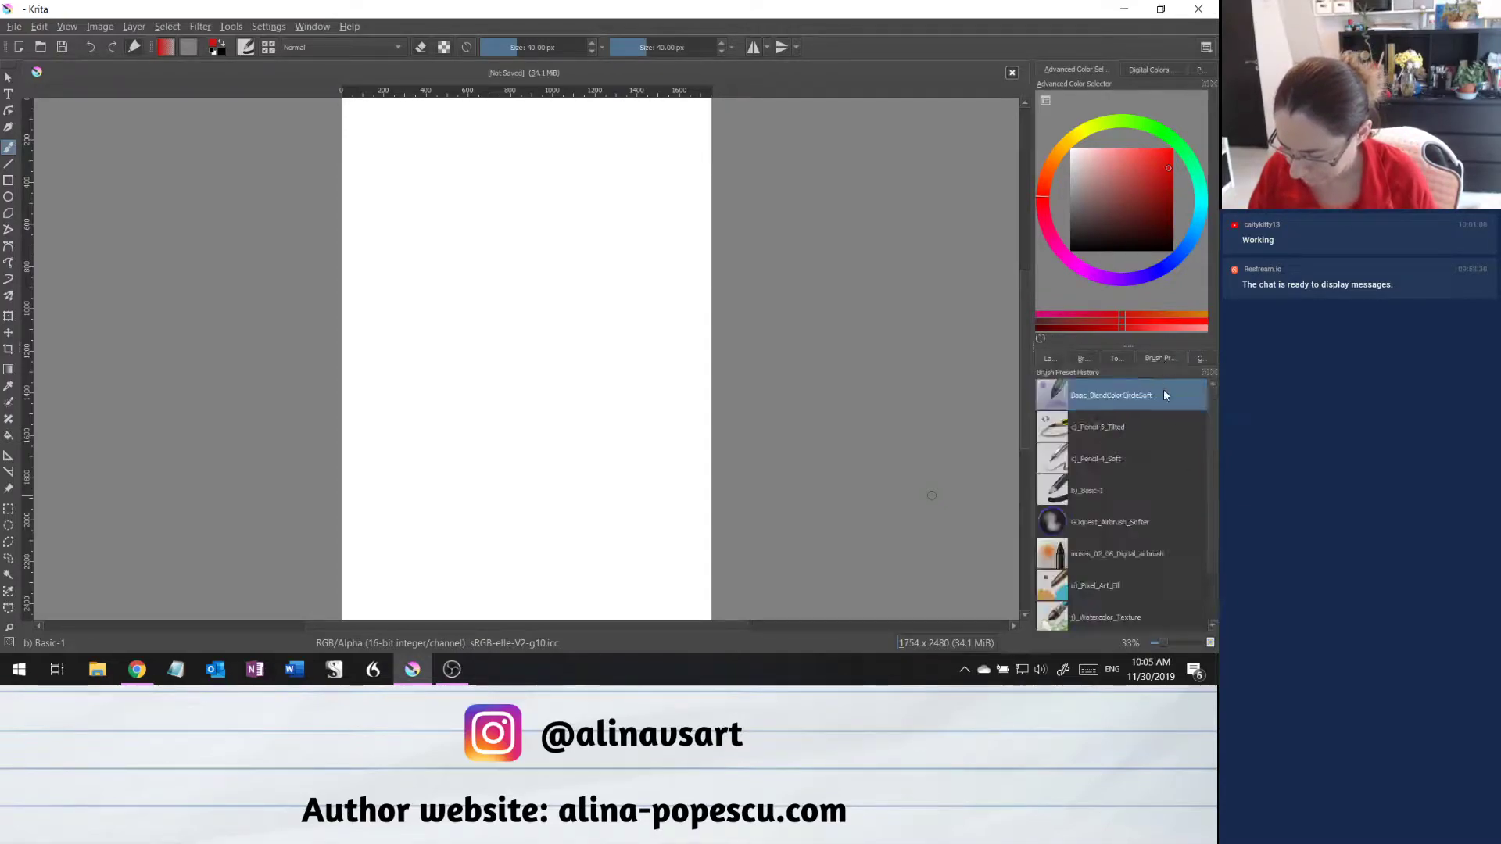
left_click(1136, 463)
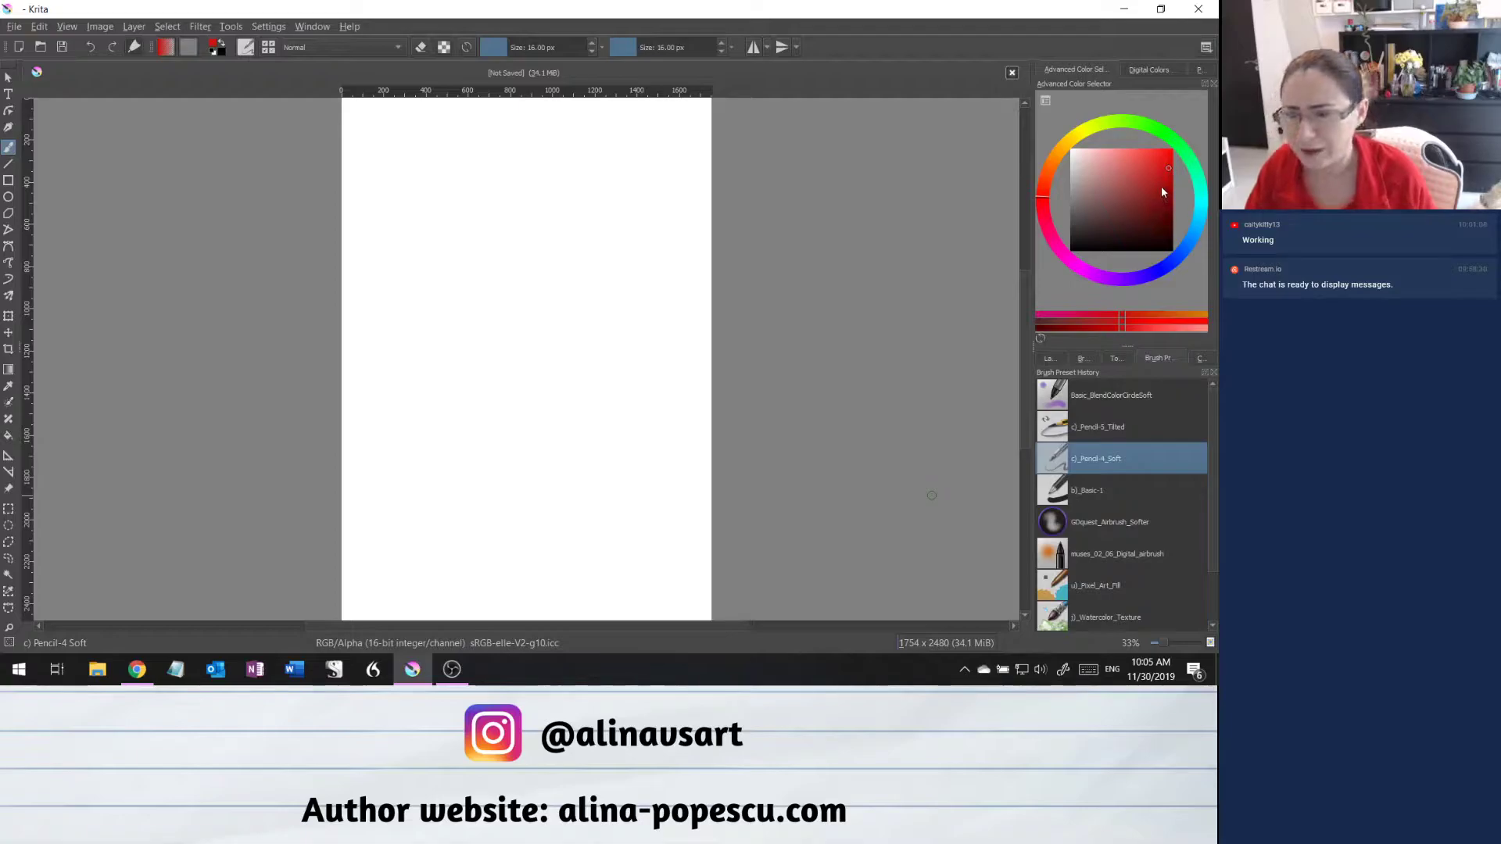
left_click(1042, 206)
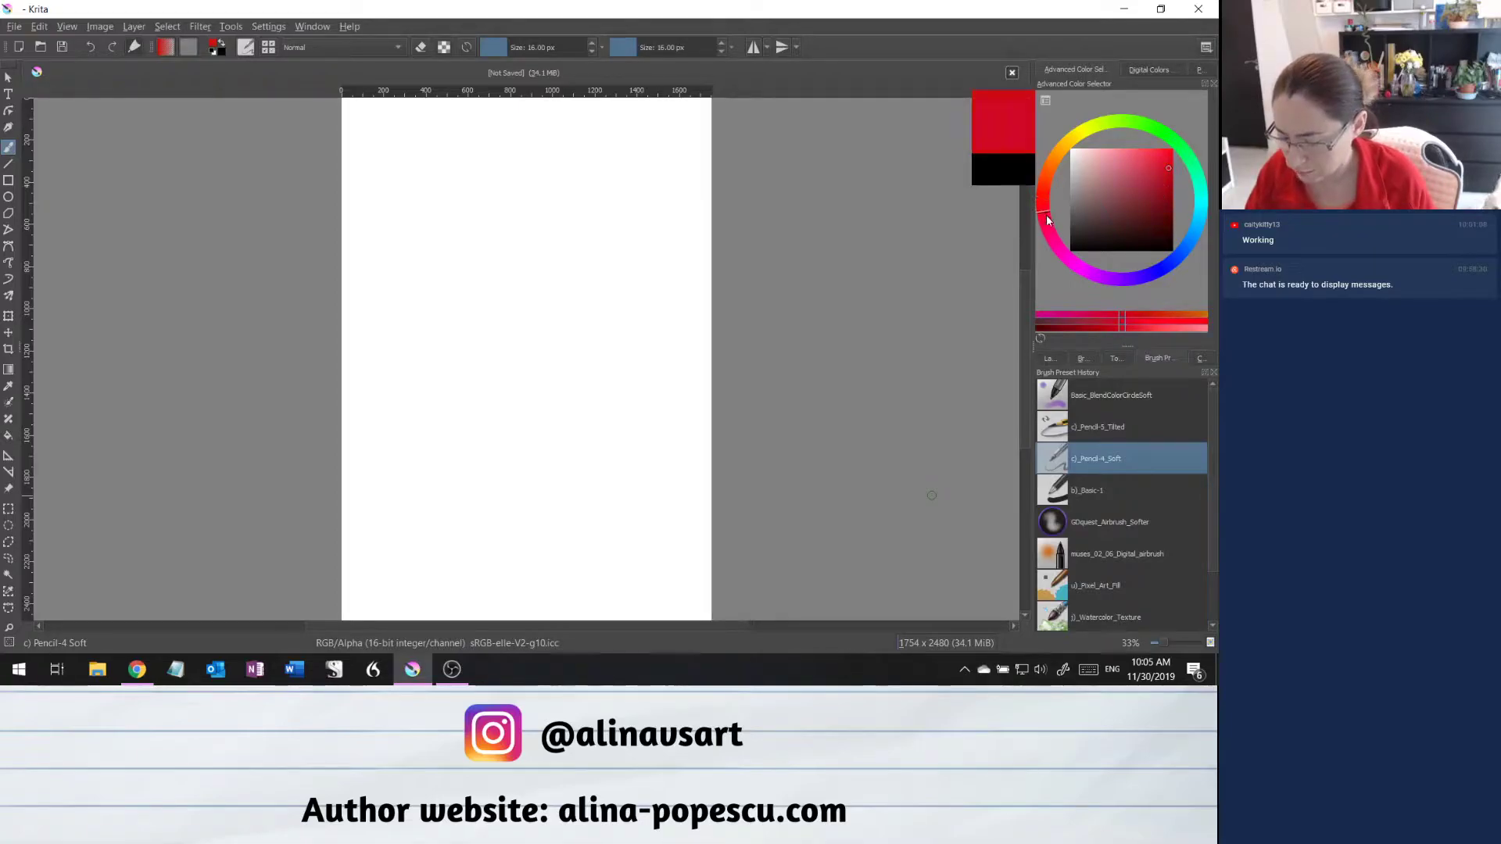
left_click(1155, 171)
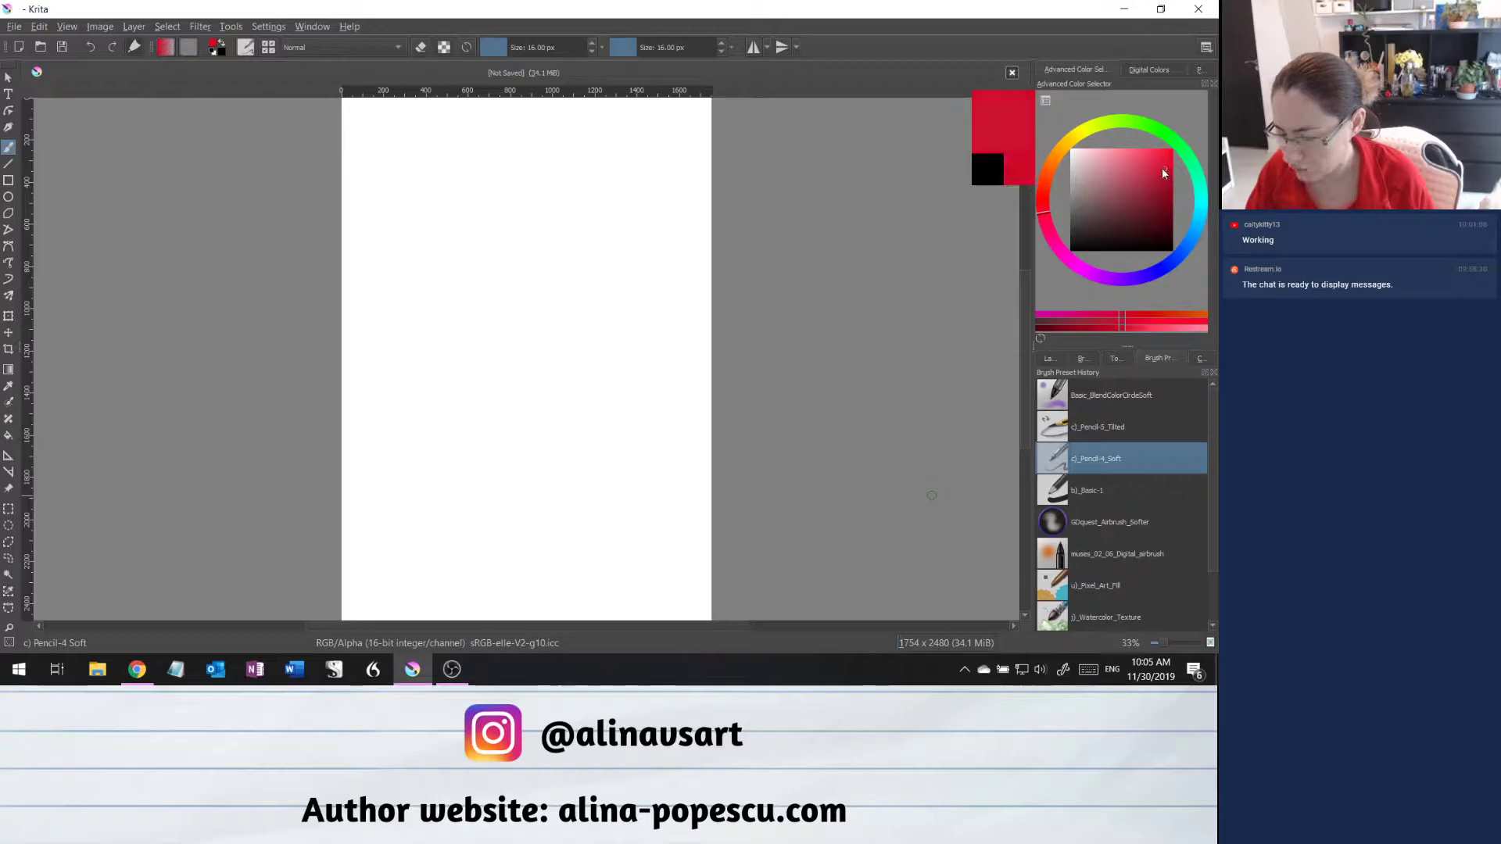
left_click_drag(1157, 175, 1155, 185)
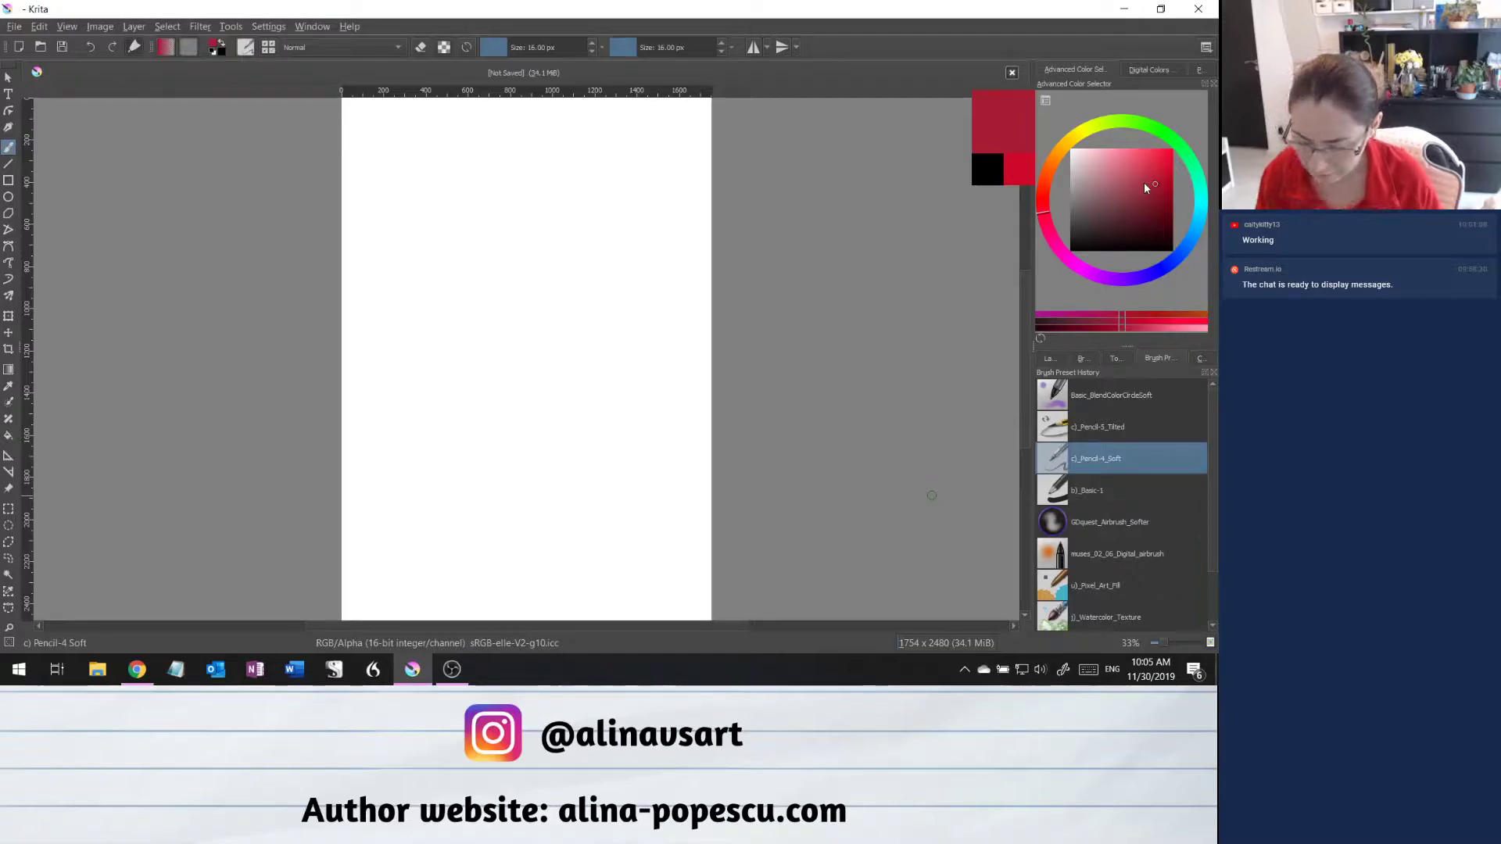
On Layer 1, sketch a long rounded head shape near the page's upper edge, with light strokes just beneath it.
left_click(415, 190)
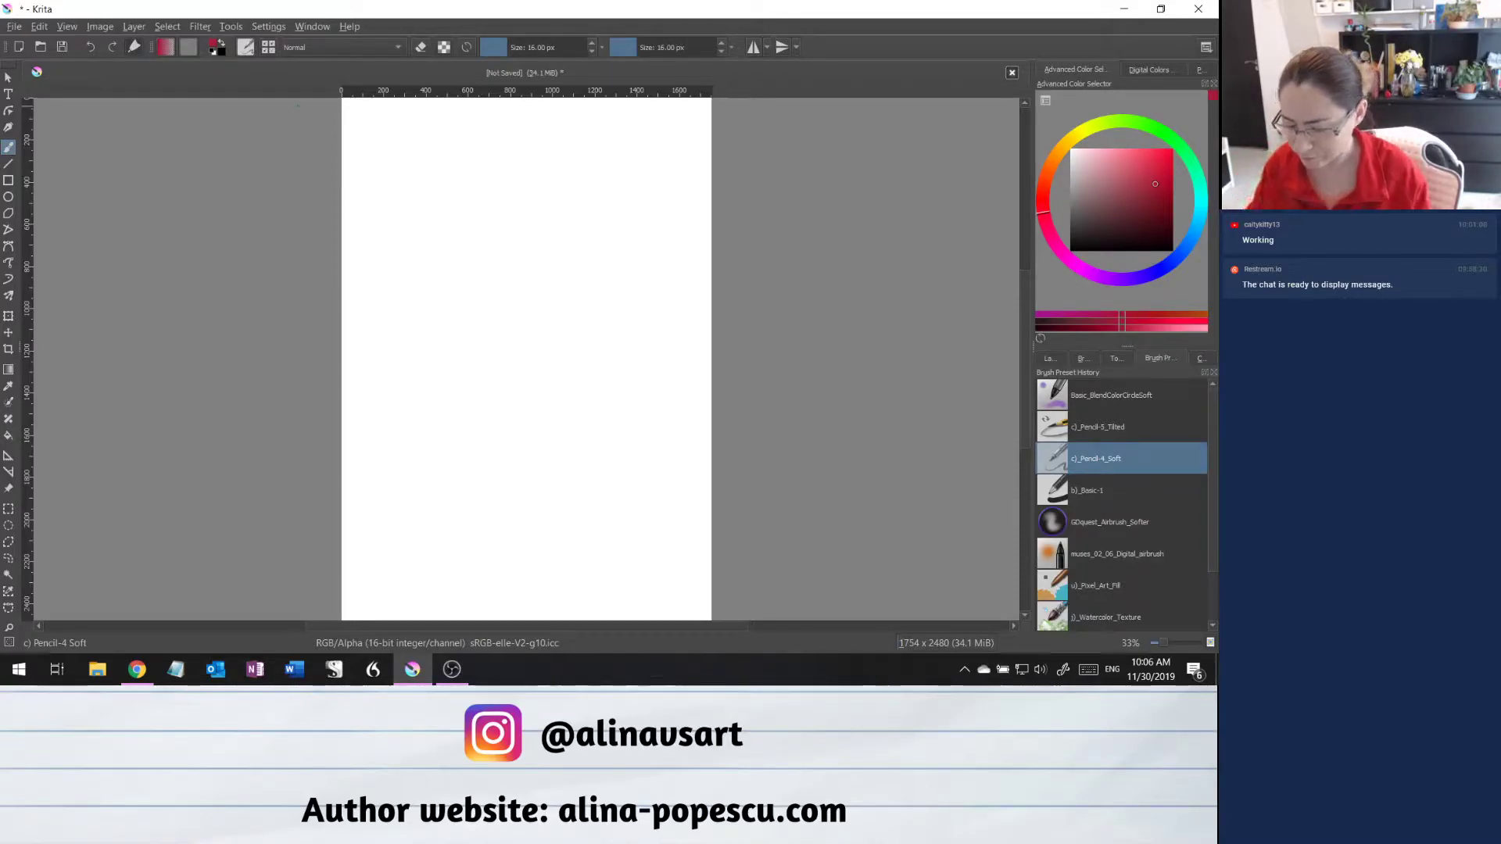
left_click(1050, 357)
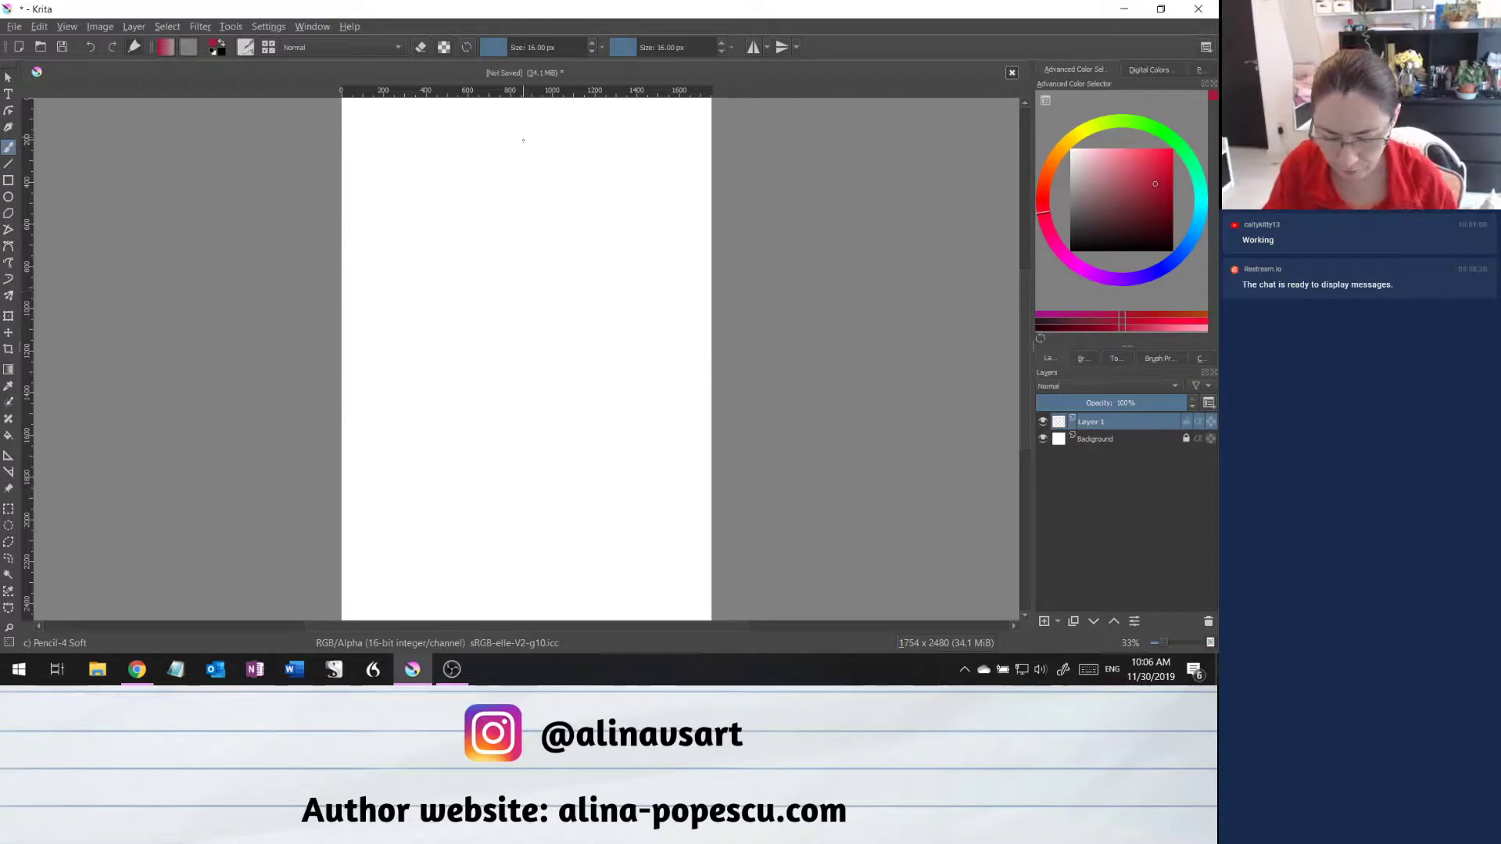
left_click_drag(509, 143, 547, 160)
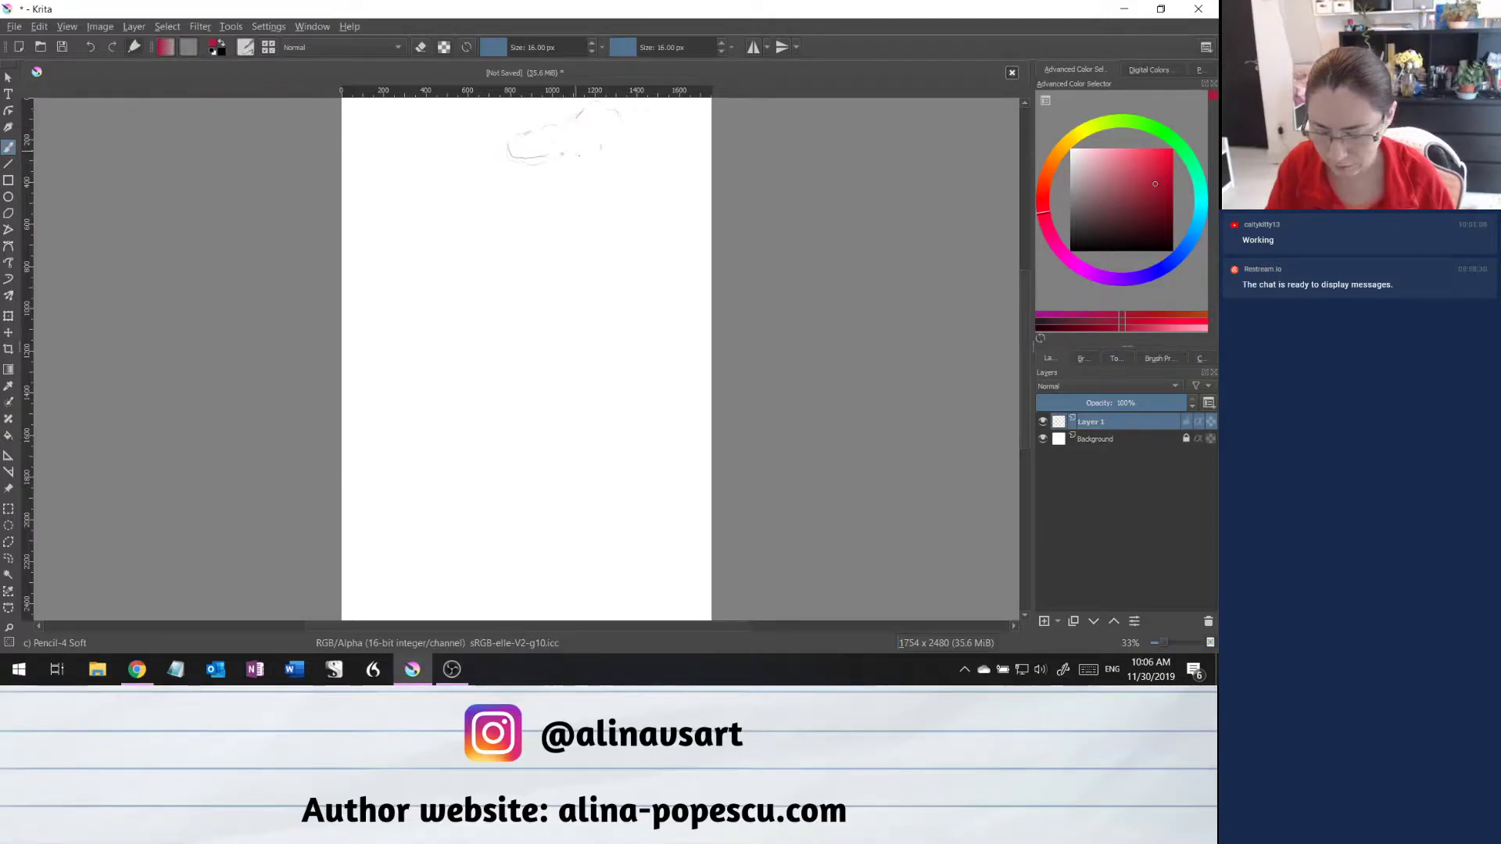
left_click_drag(601, 149, 605, 140)
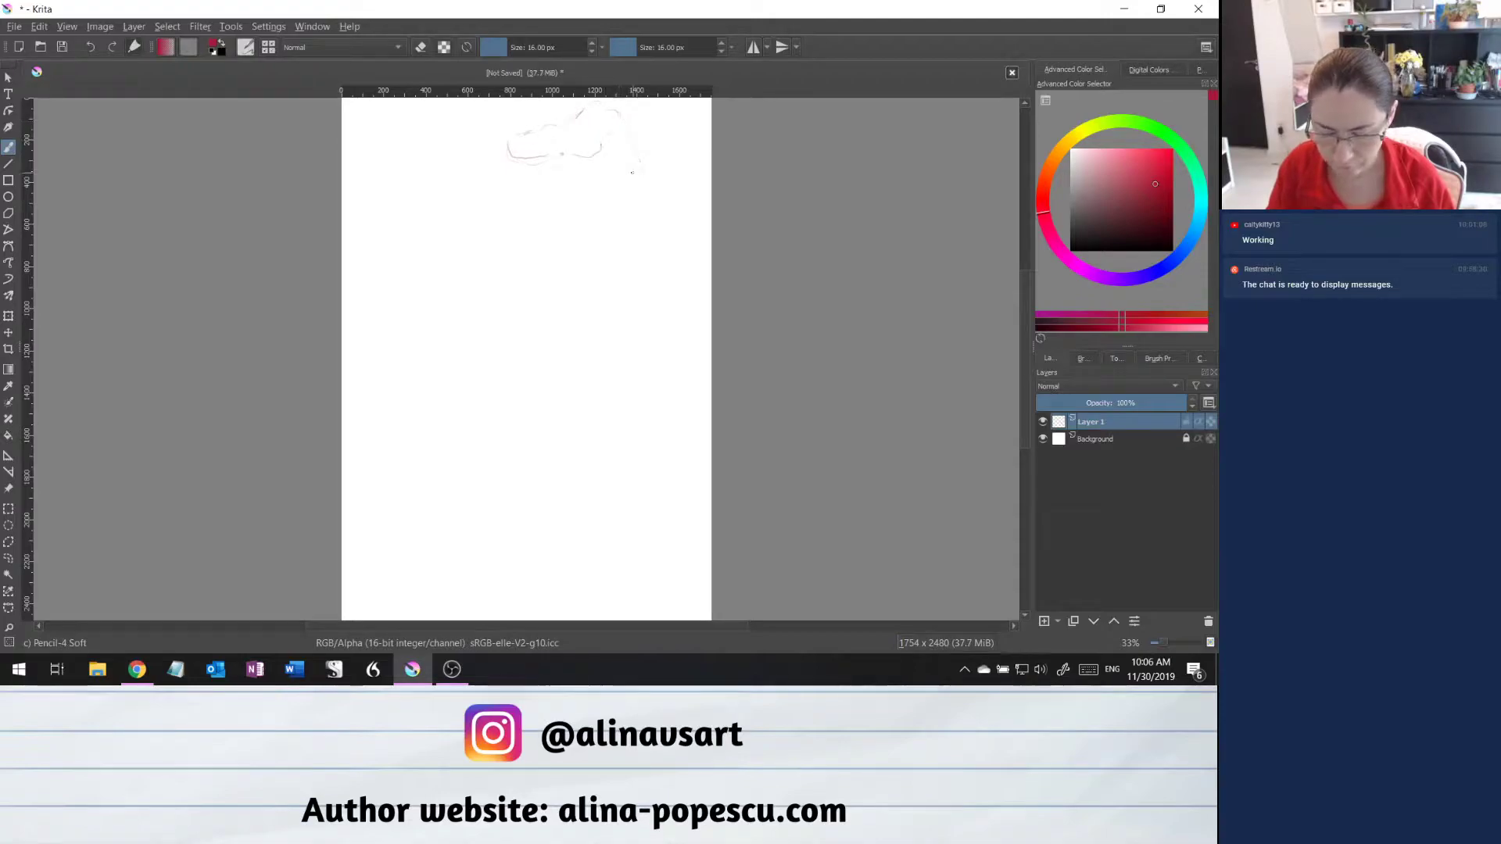
mouse_move(579, 155)
left_mouse_down()
mouse_move(582, 174)
mouse_move(641, 172)
left_mouse_up()
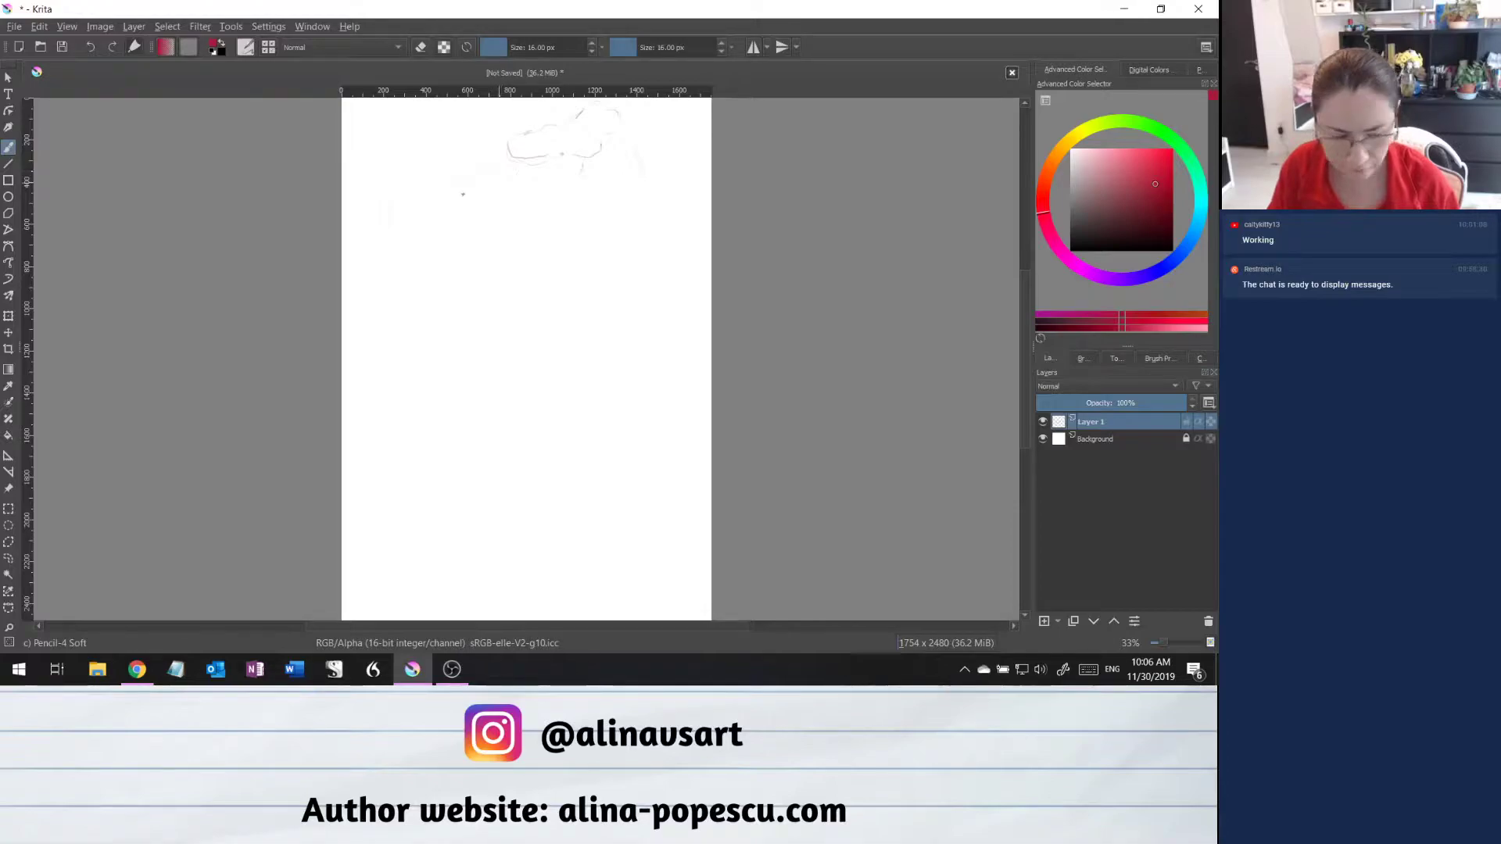
Sketch faint outlines for the upper body, extending to the page's left side and down in long vertical shapes along its right side.
left_click_drag(372, 278, 378, 262)
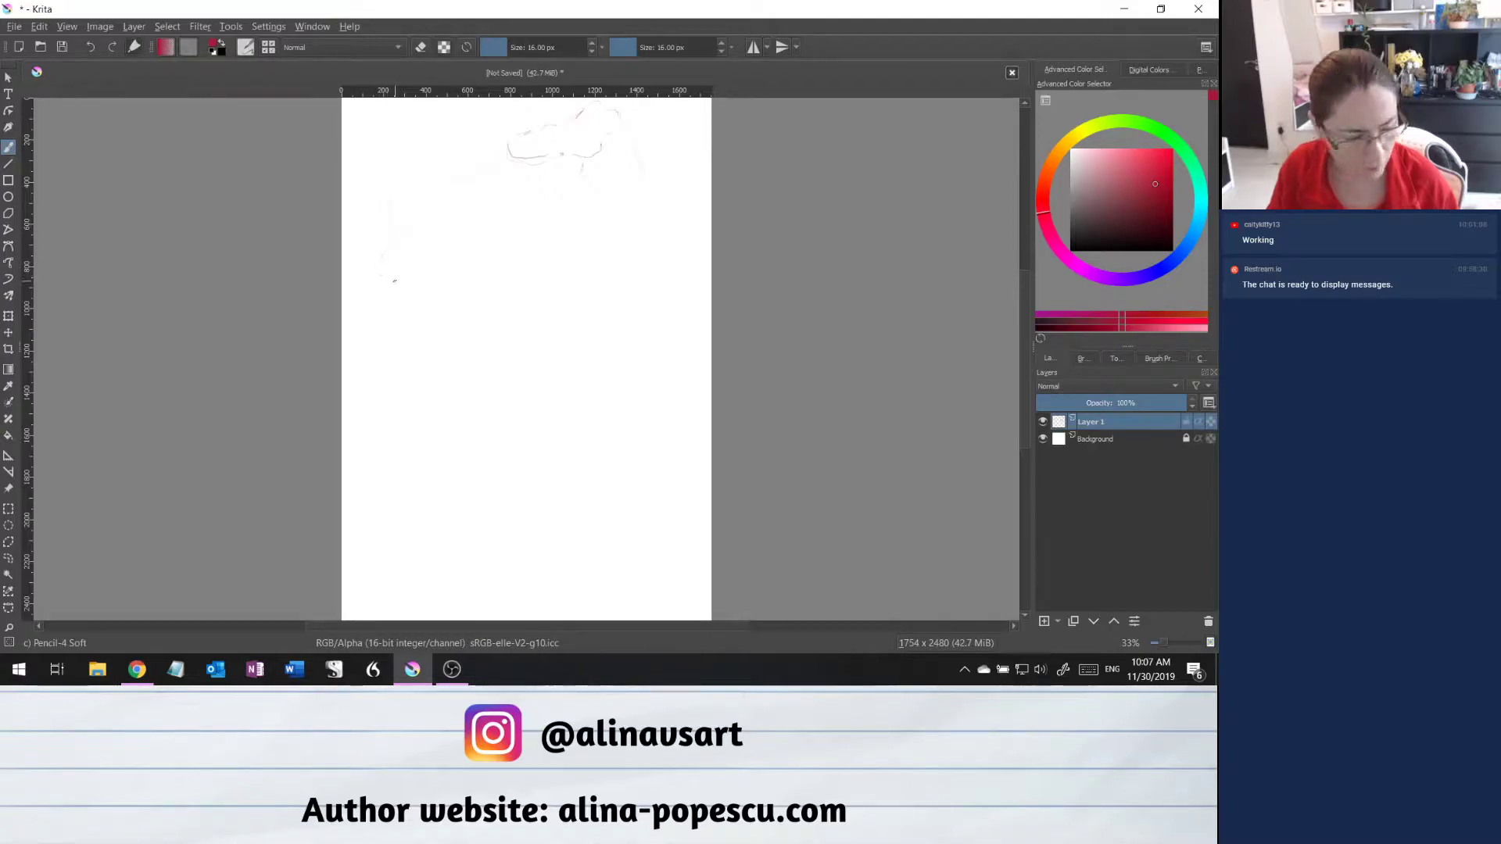
left_click_drag(390, 281, 446, 243)
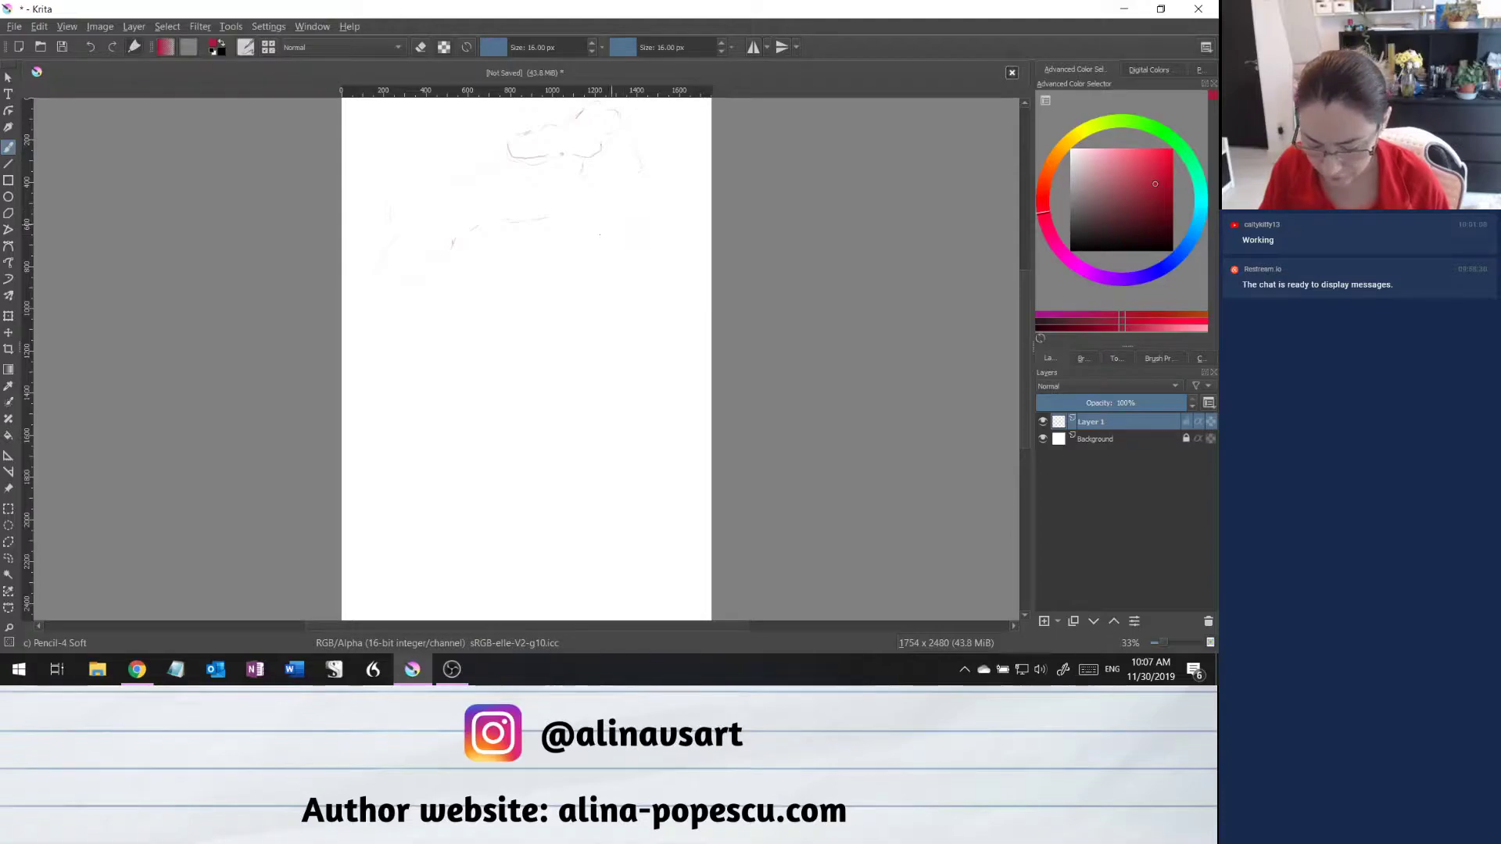
mouse_move(613, 258)
left_mouse_down()
mouse_move(613, 226)
mouse_move(617, 394)
left_mouse_up()
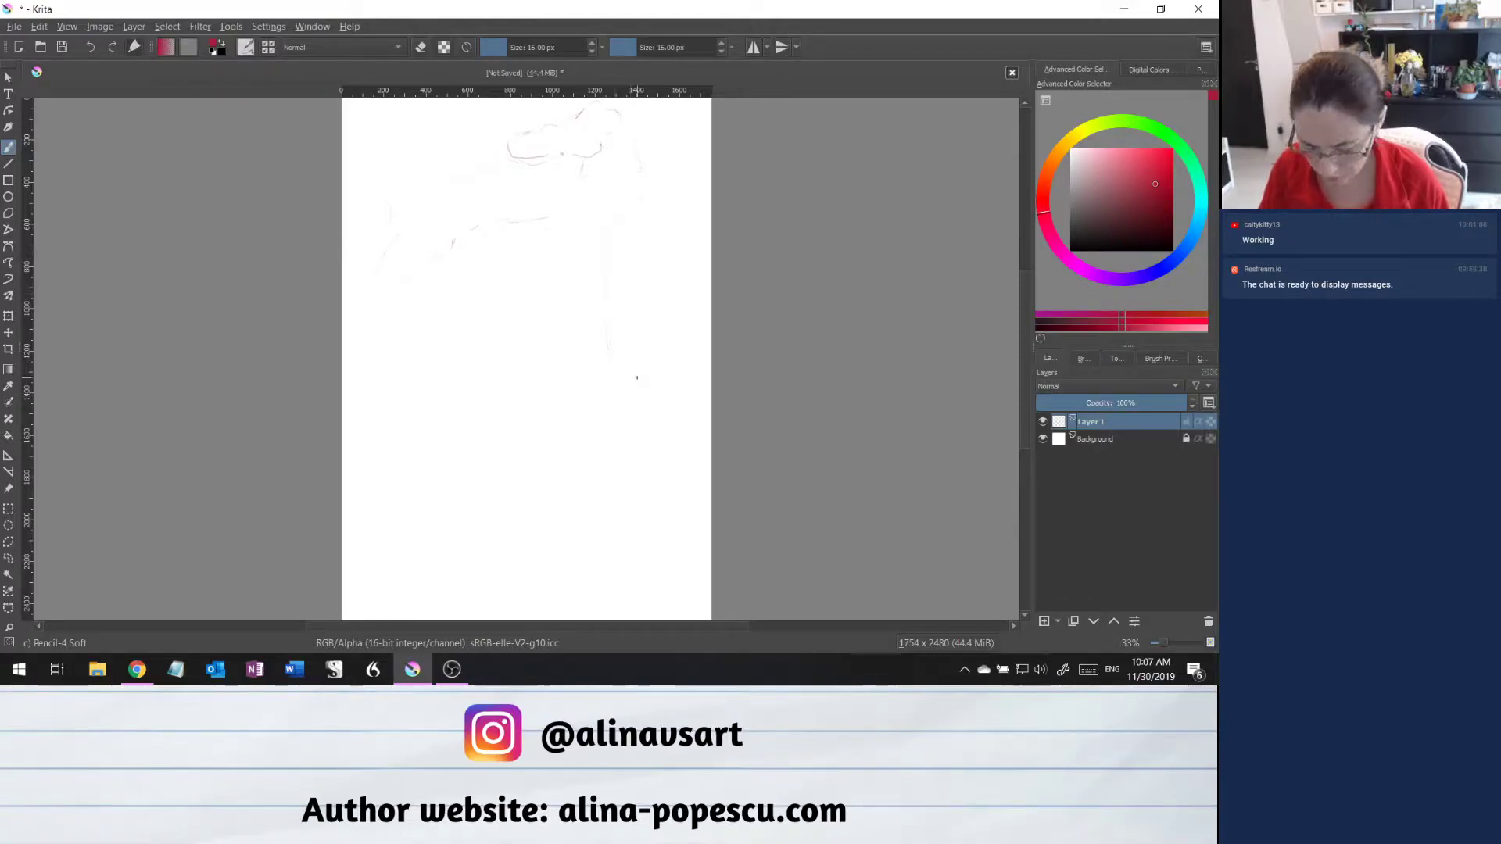
left_click_drag(650, 282, 644, 284)
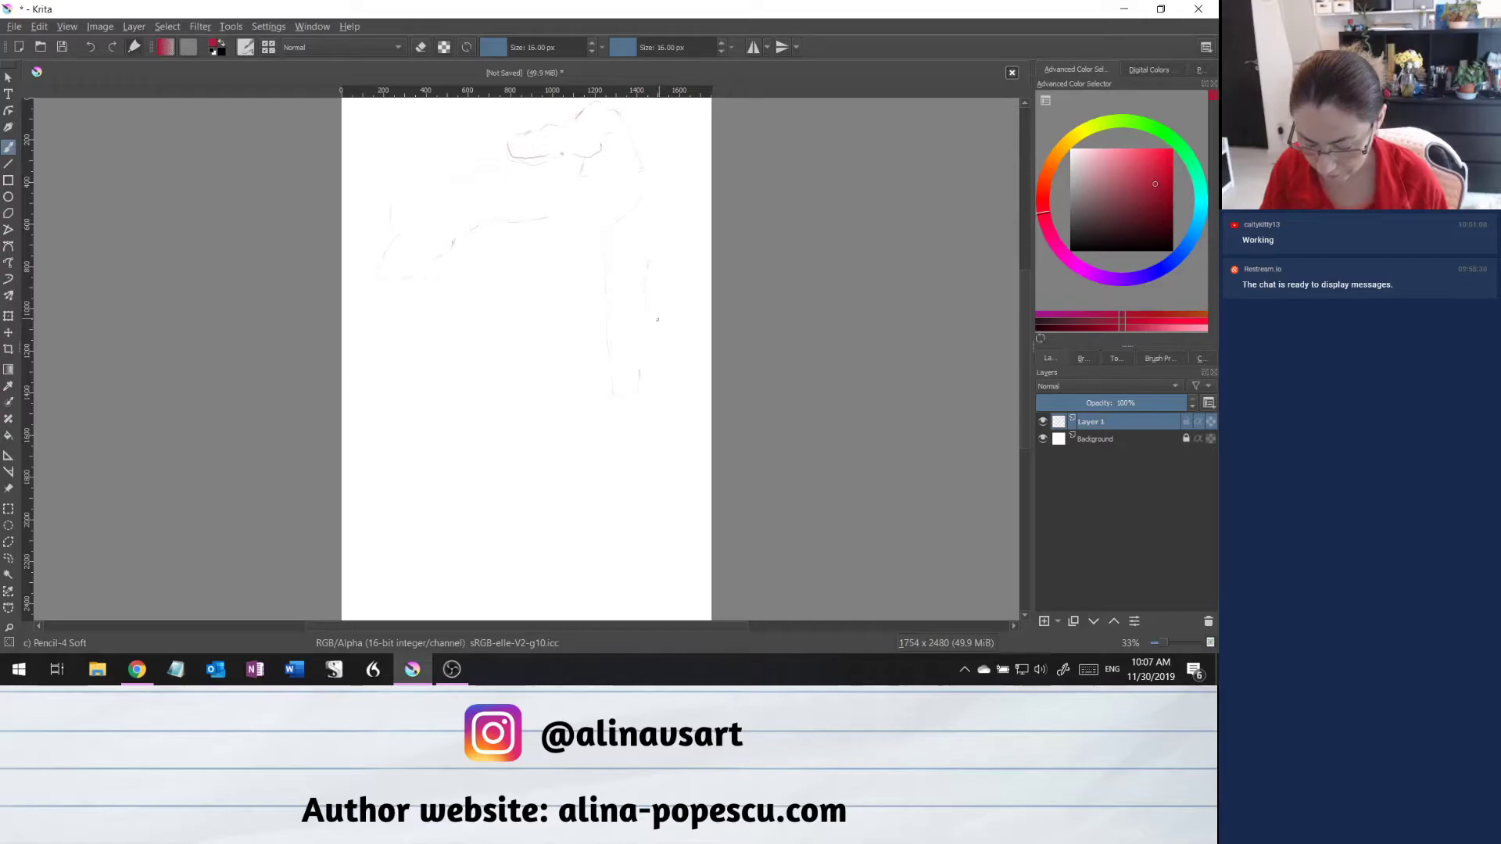
left_click_drag(657, 326, 675, 318)
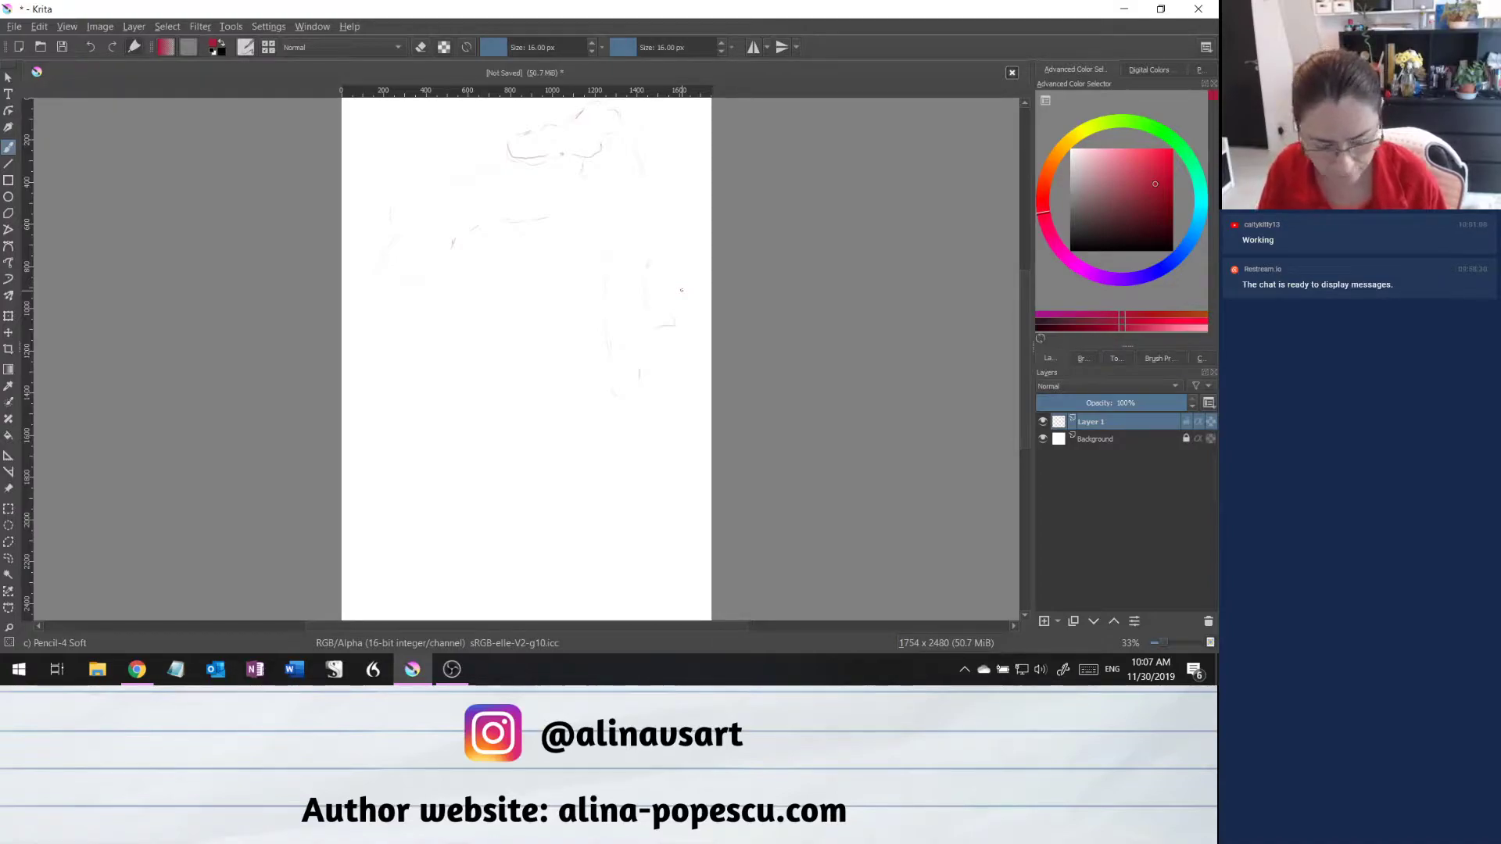
left_click_drag(691, 240, 688, 262)
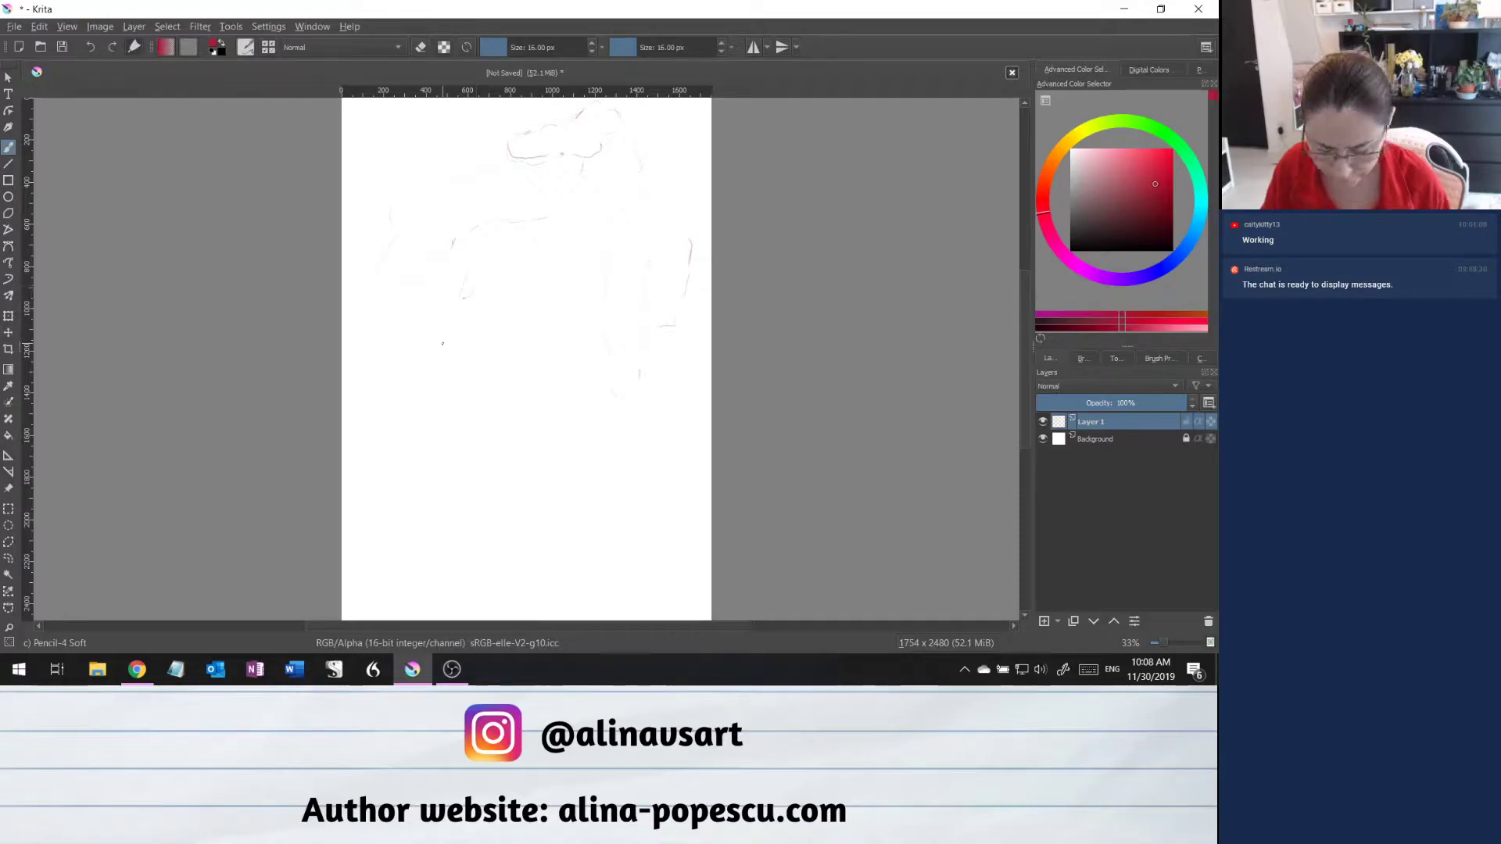
Sketch the curved left contour of the lower body and the rounded shapes around the page's centre.
left_click_drag(452, 317, 438, 365)
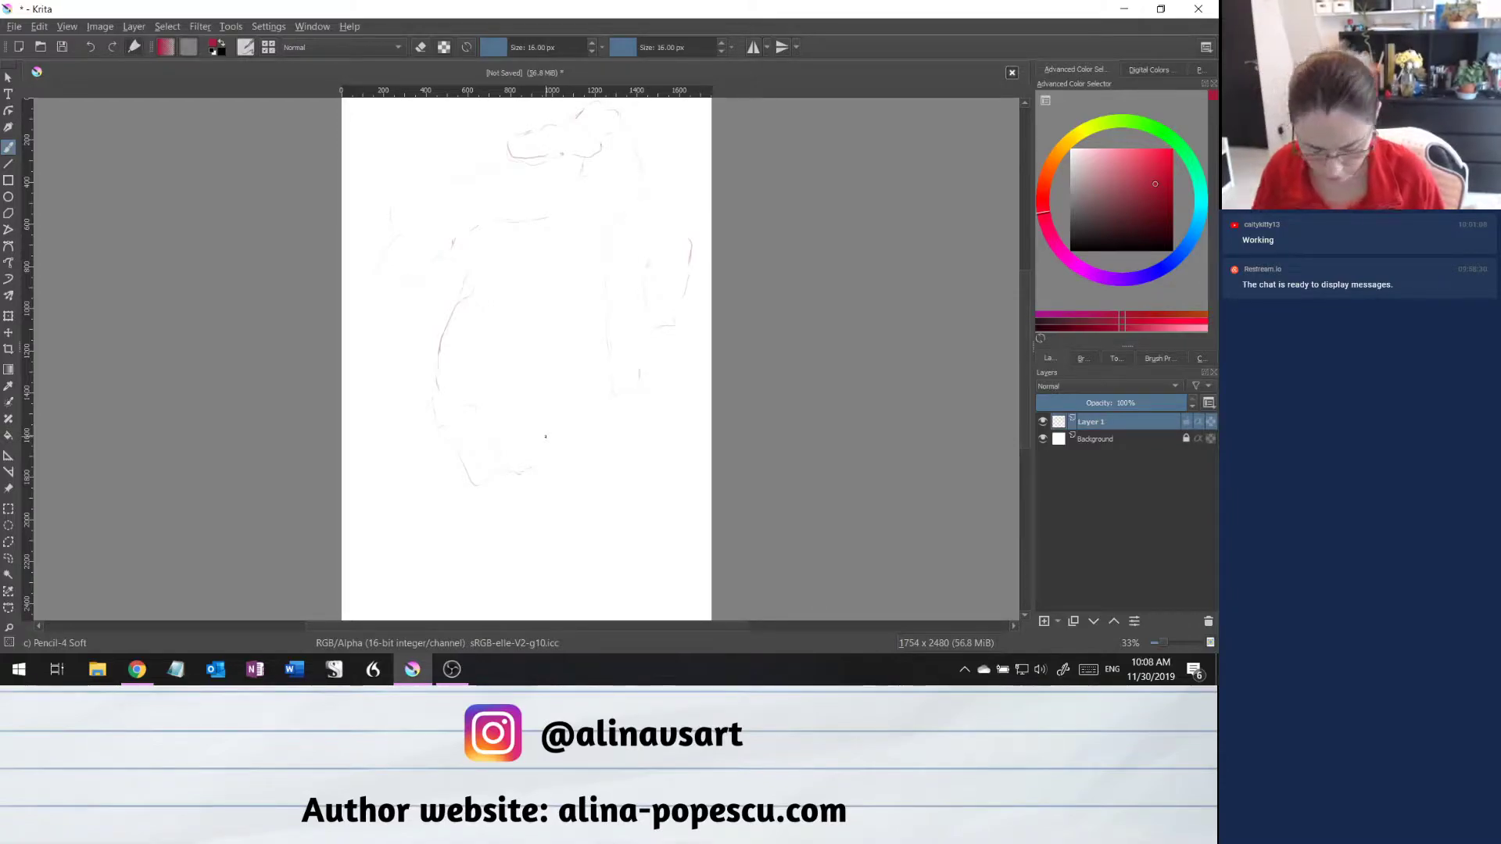
mouse_move(518, 393)
left_mouse_down()
mouse_move(530, 426)
mouse_move(602, 437)
mouse_move(579, 408)
left_mouse_up()
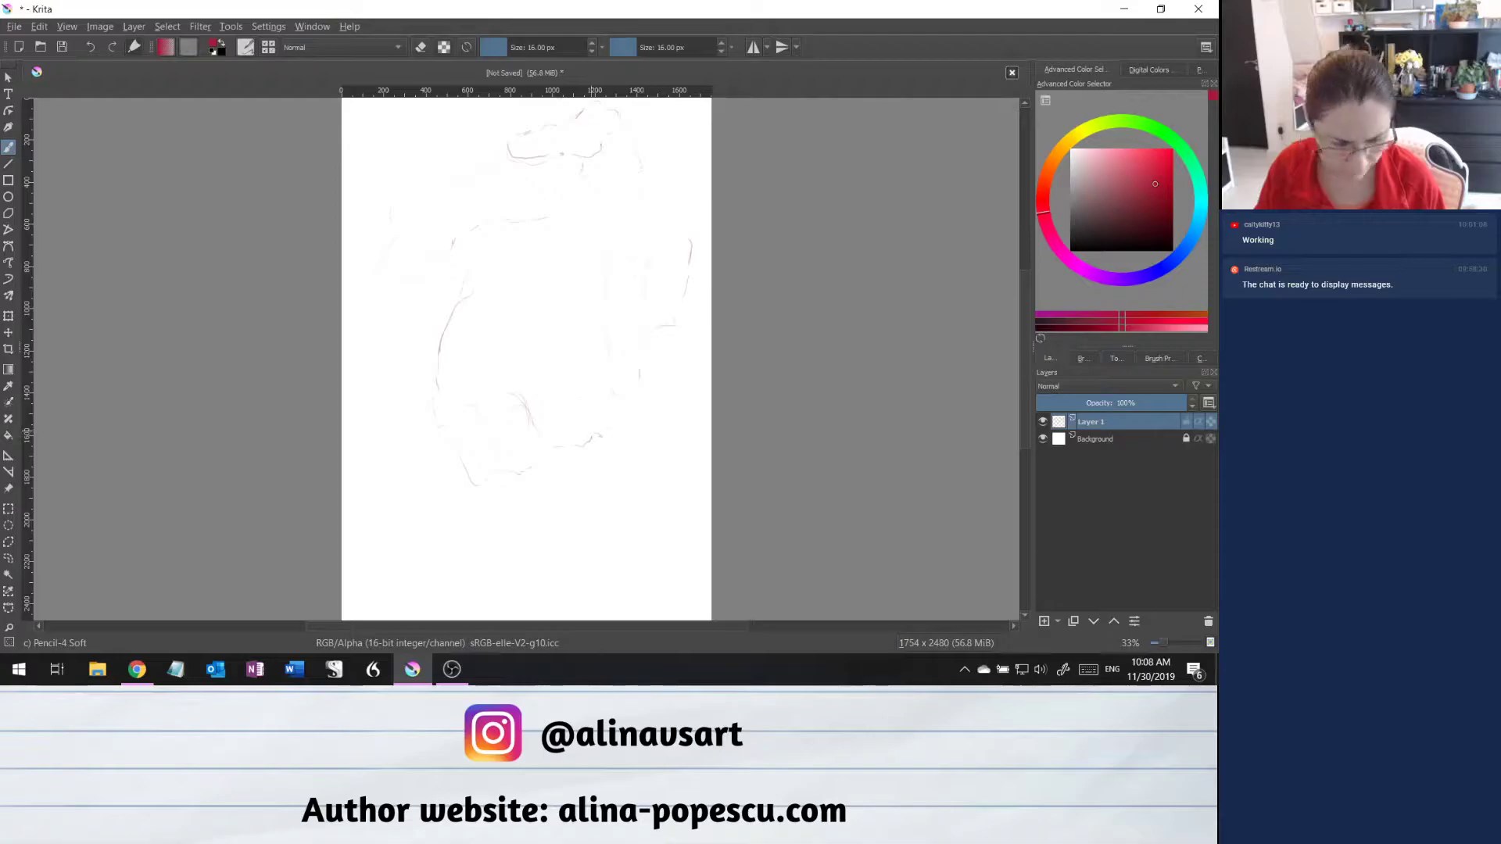
left_click_drag(540, 338, 554, 366)
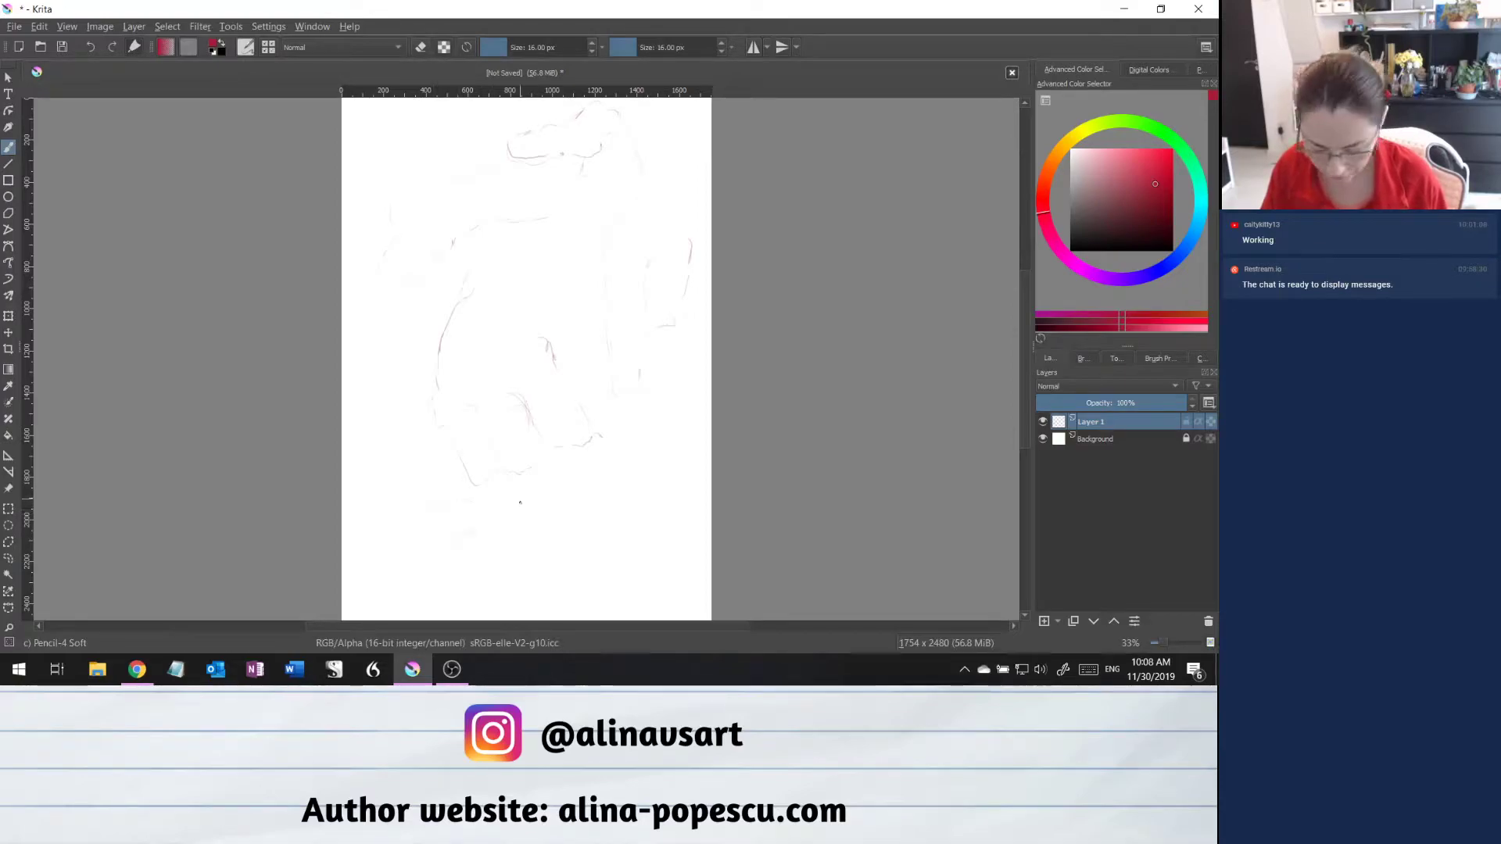
Sketch light ground strokes beneath the figure and two roughly parallel diagonal lines near the page's lower right corner.
mouse_move(499, 493)
left_mouse_down()
mouse_move(513, 490)
mouse_move(518, 534)
left_mouse_up()
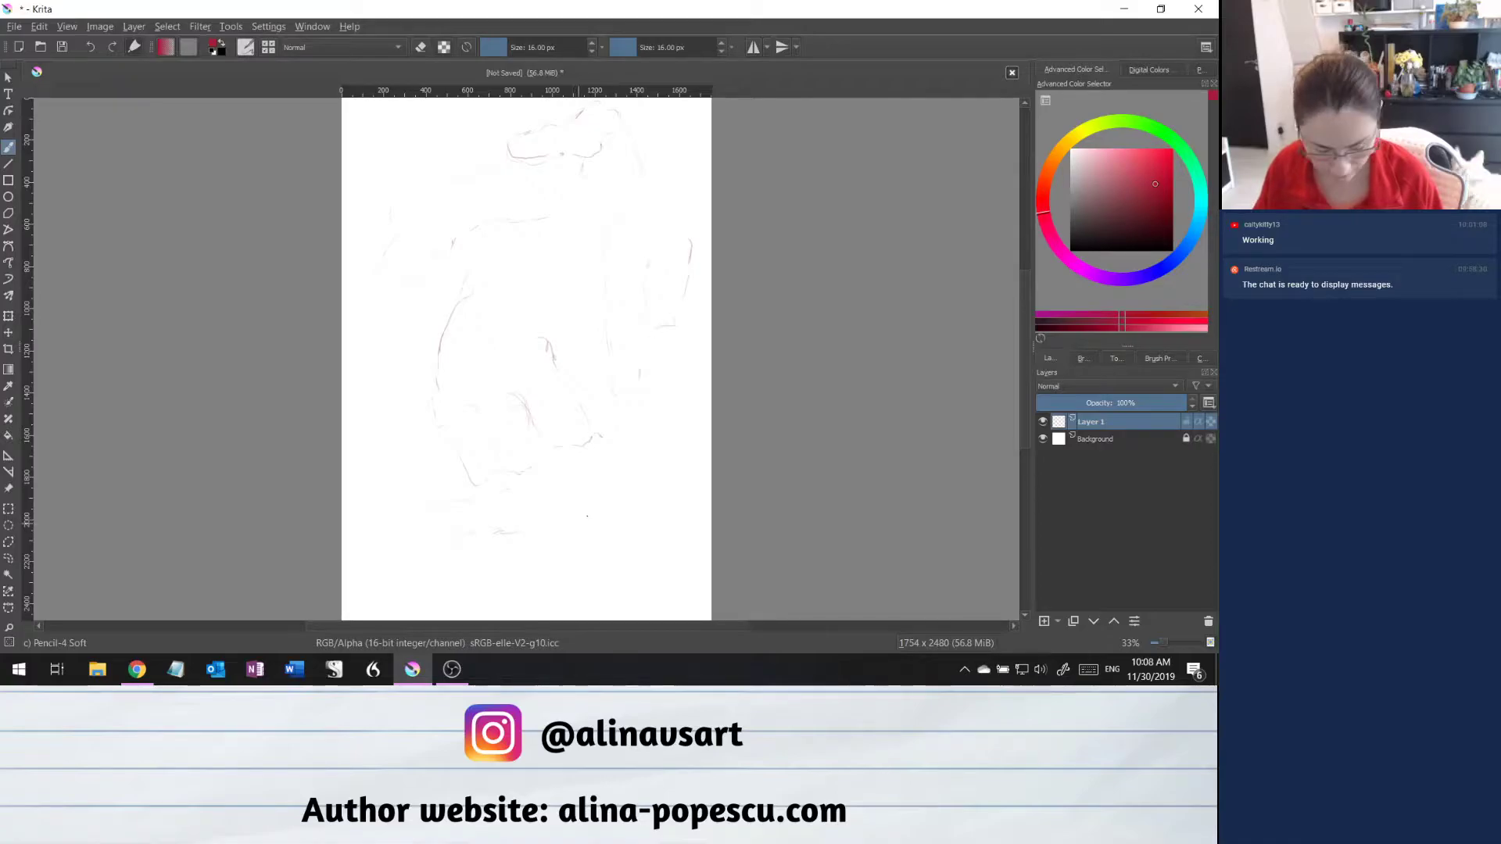
left_click_drag(574, 528, 566, 543)
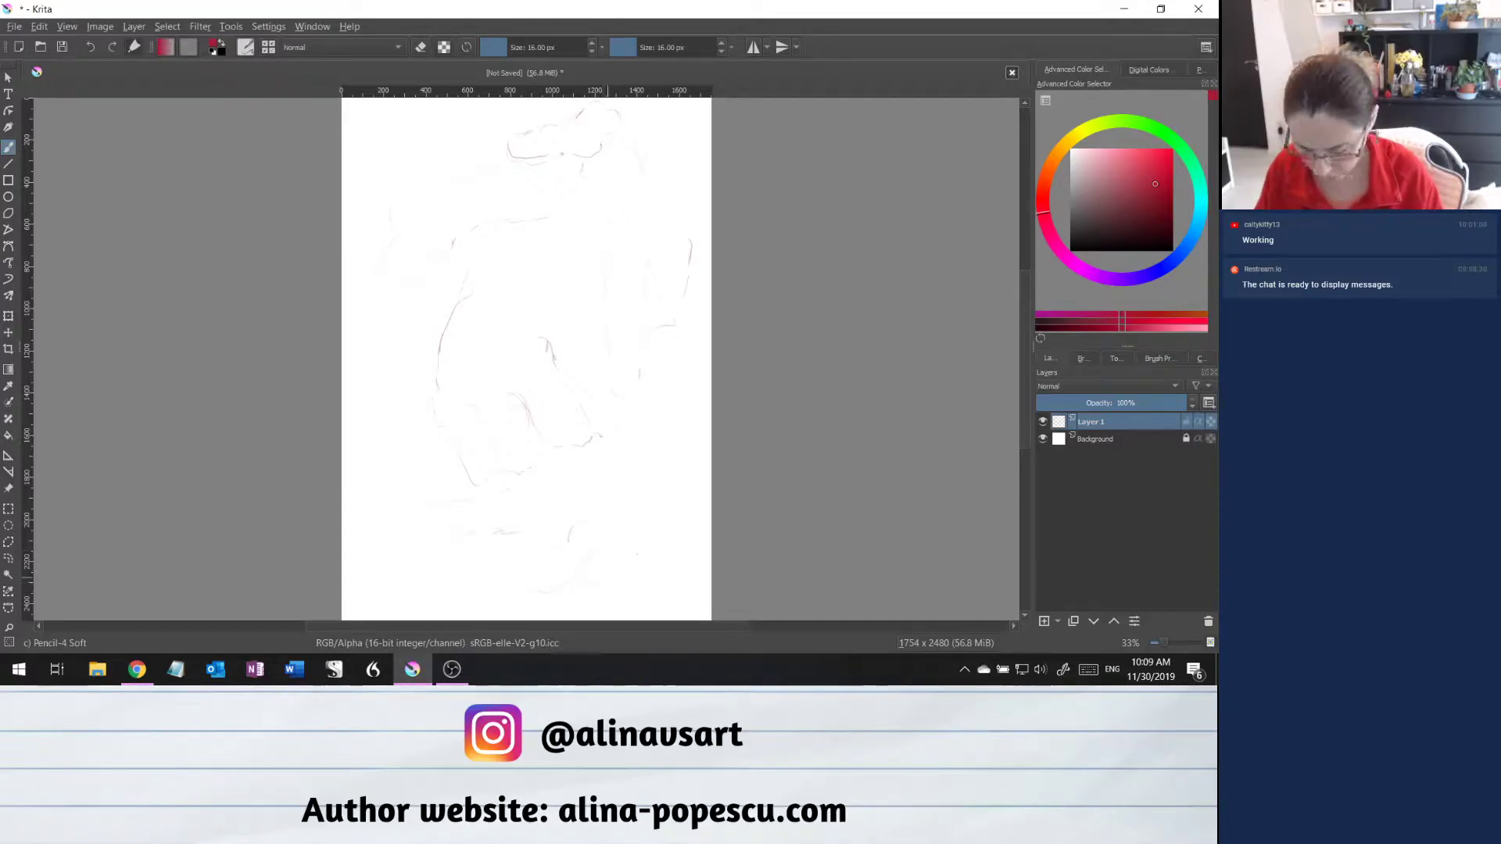
left_click_drag(639, 559, 681, 527)
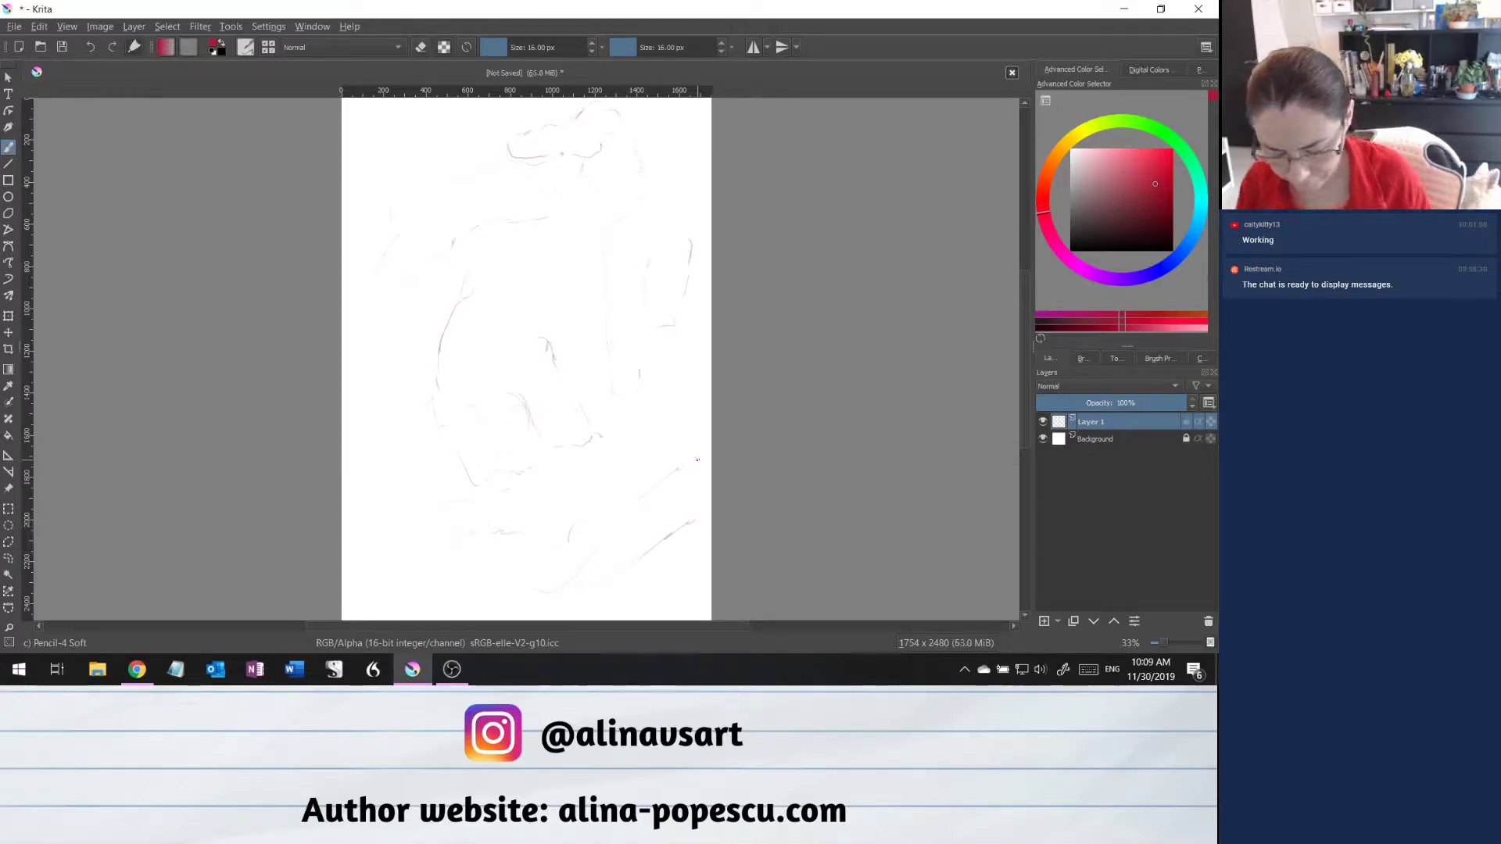
left_click_drag(639, 498, 681, 468)
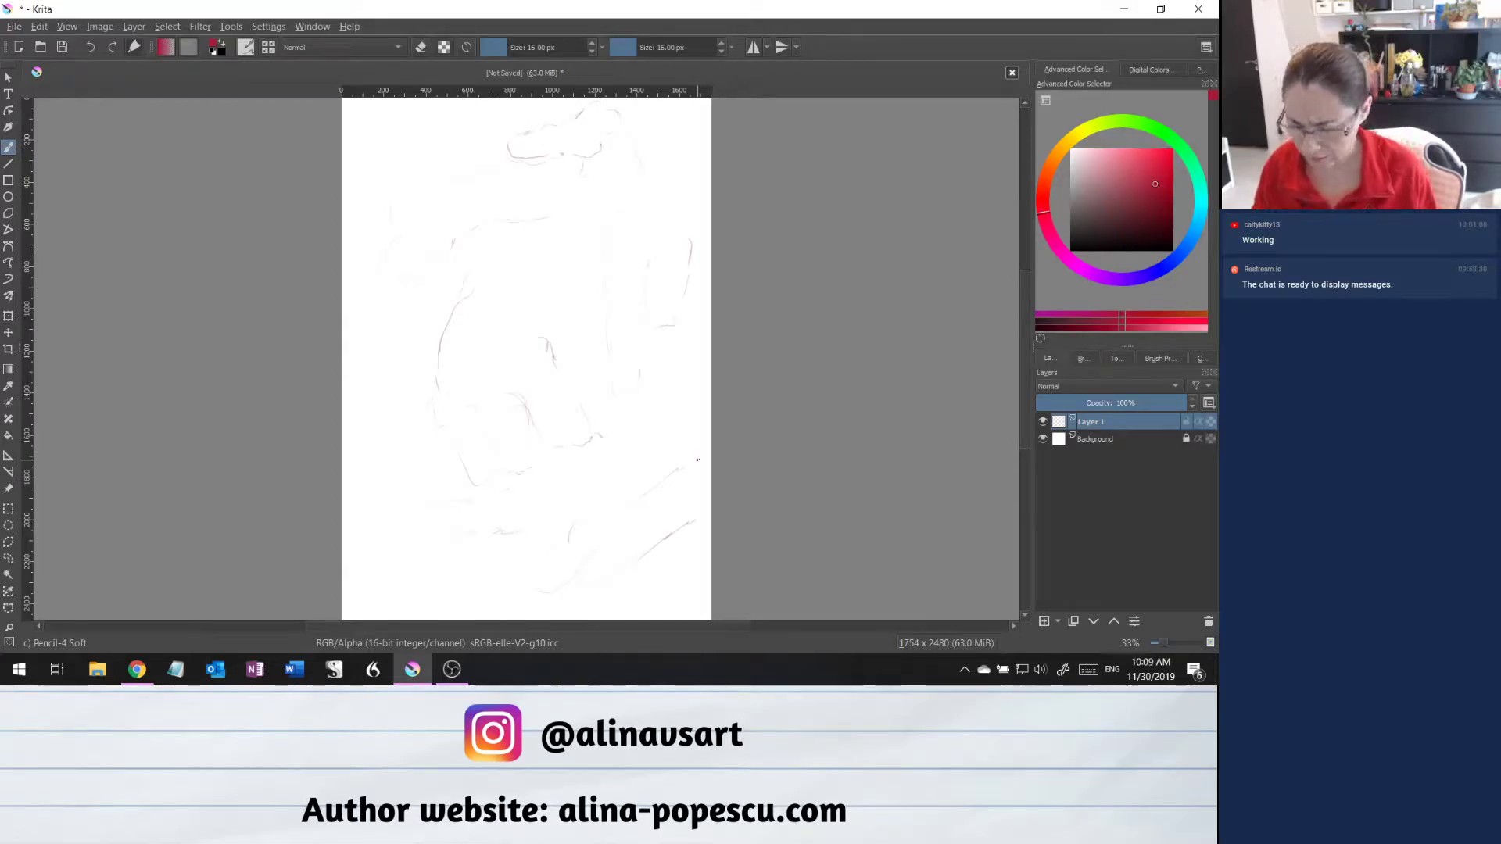
Add a new paint layer above the rough sketch, with the canvas framed closely on the head shape.
left_click_drag(1029, 434, 1036, 392)
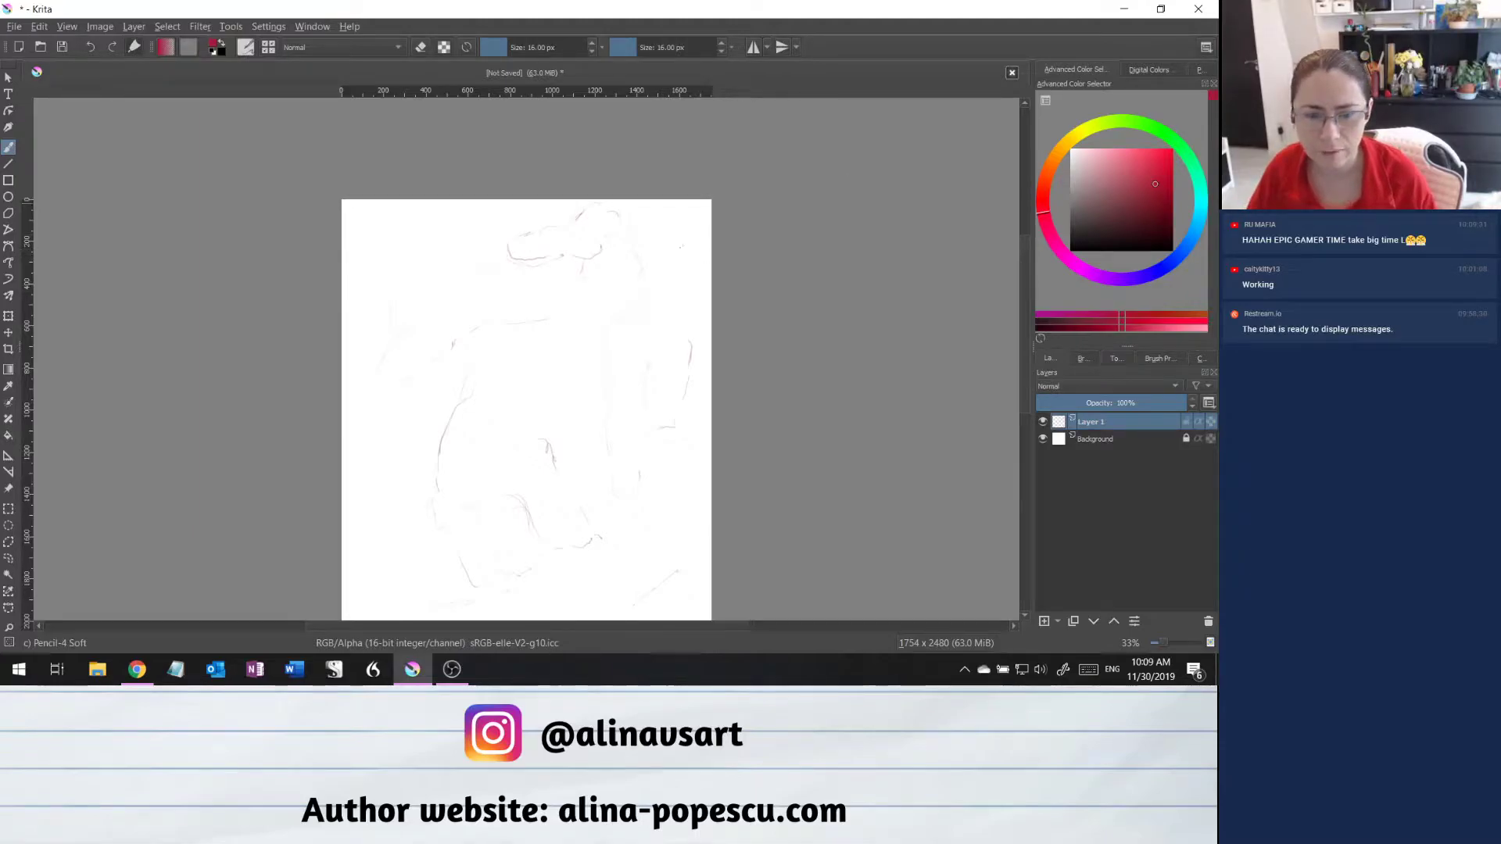
scroll(652, 265, "up", 6)
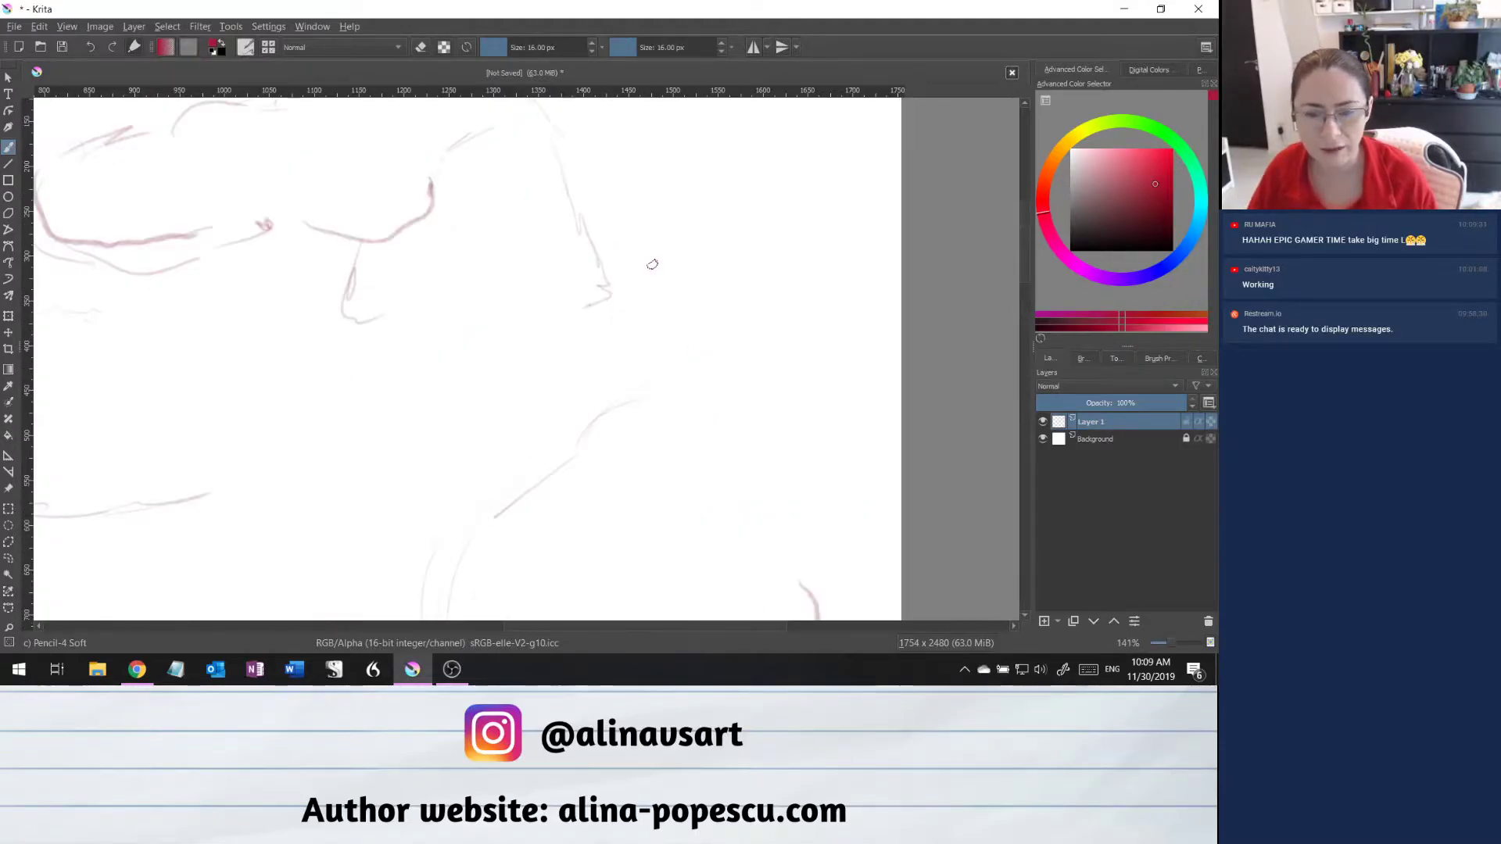
left_click_drag(573, 623, 506, 622)
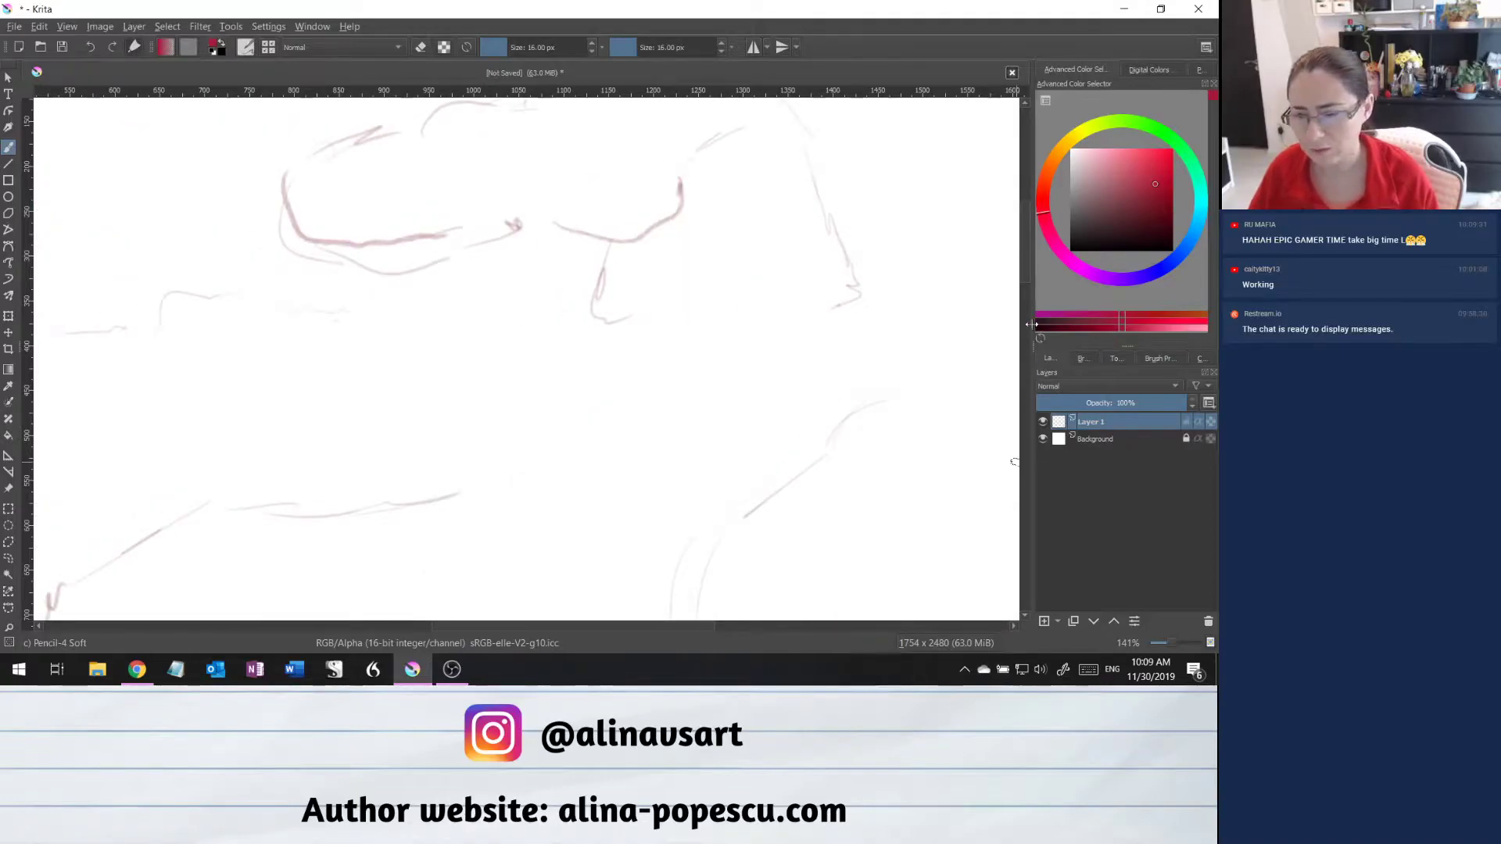
scroll(1024, 226, "up", 1)
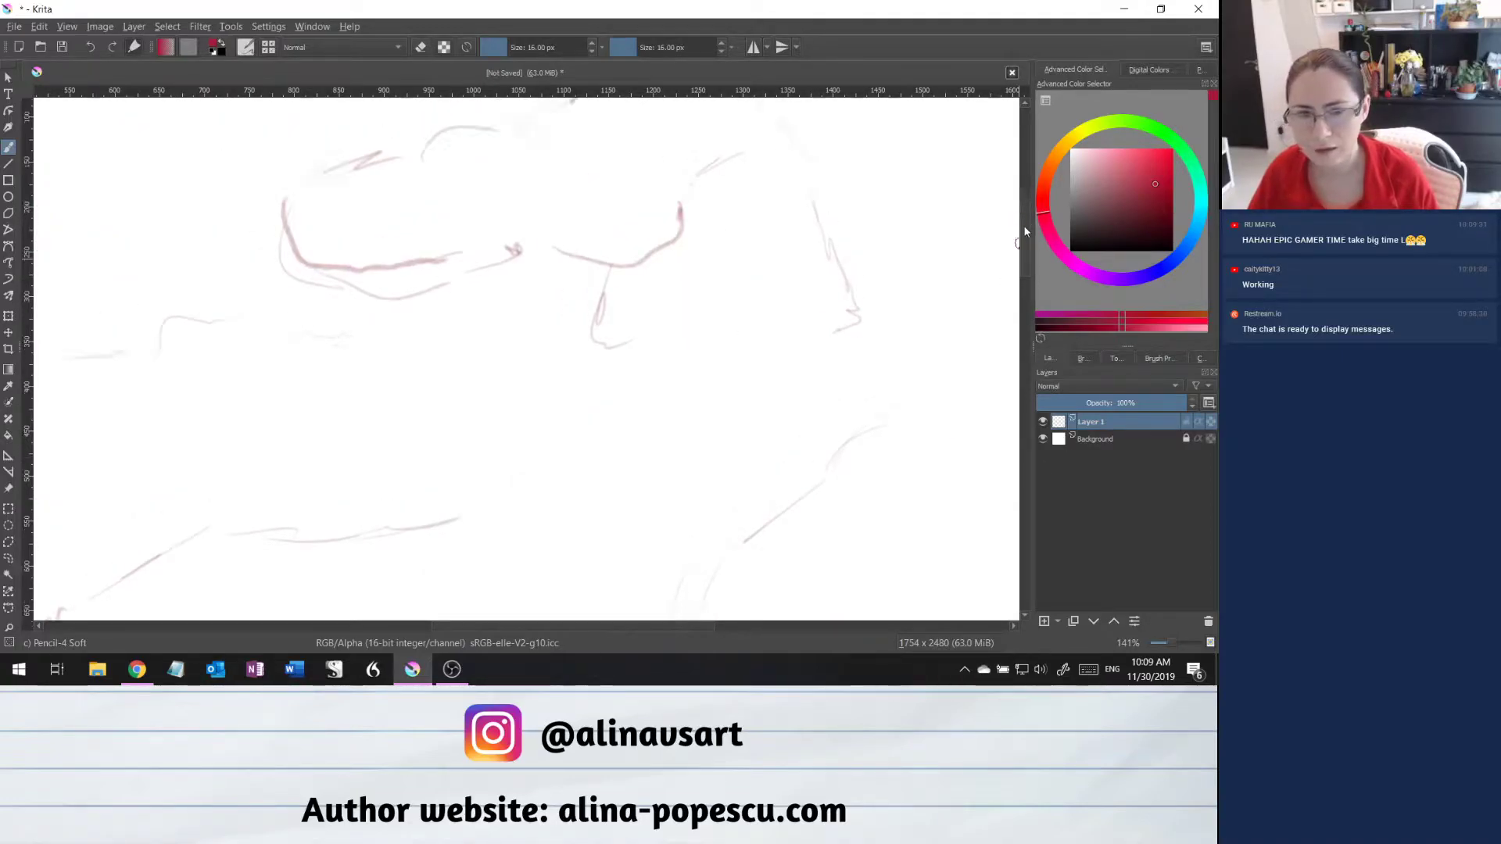
scroll(1025, 219, "up", 5)
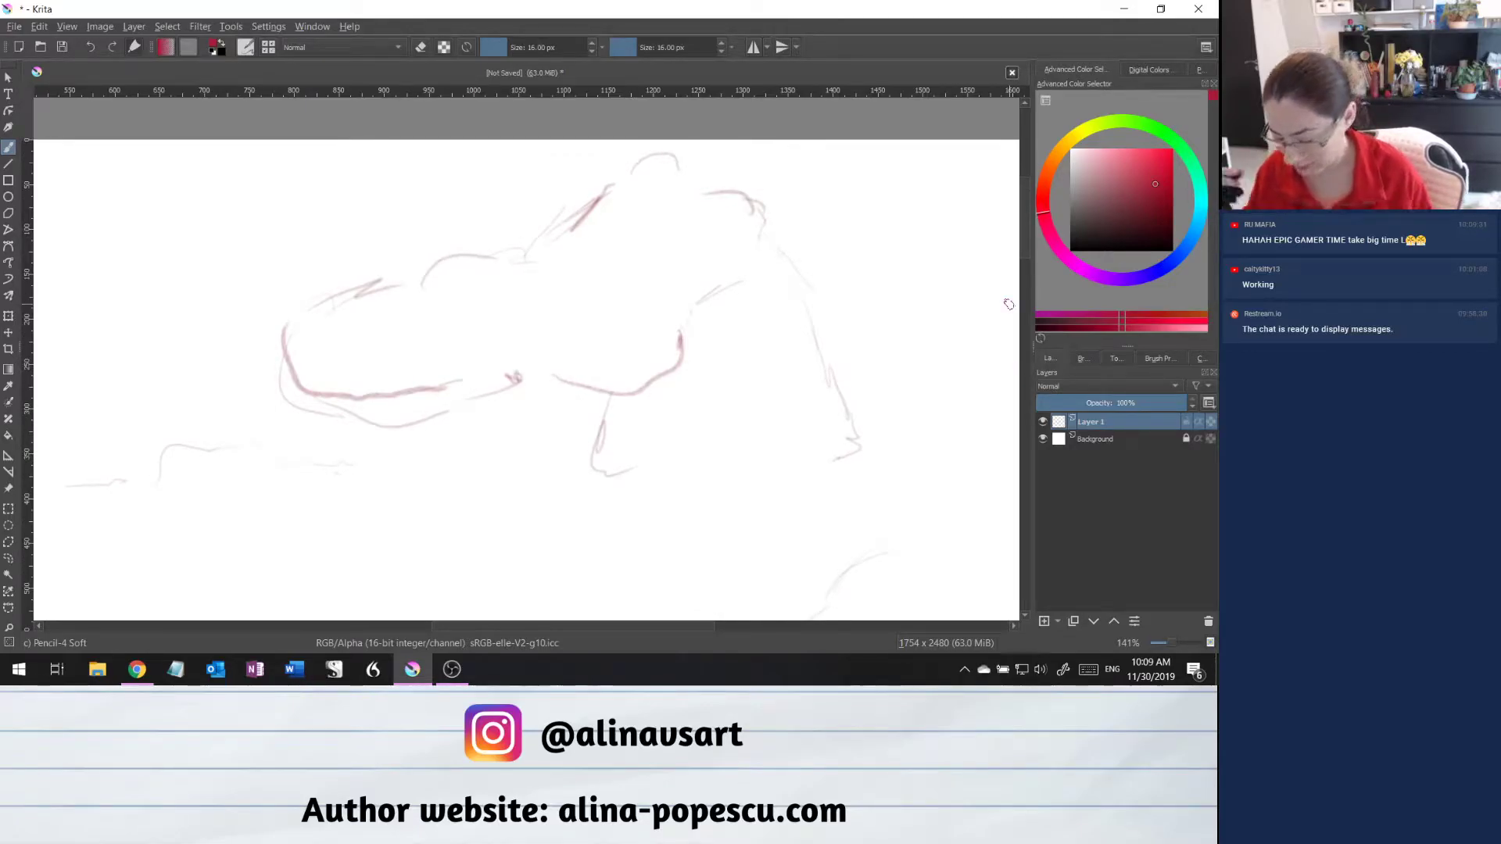
left_click(1045, 622)
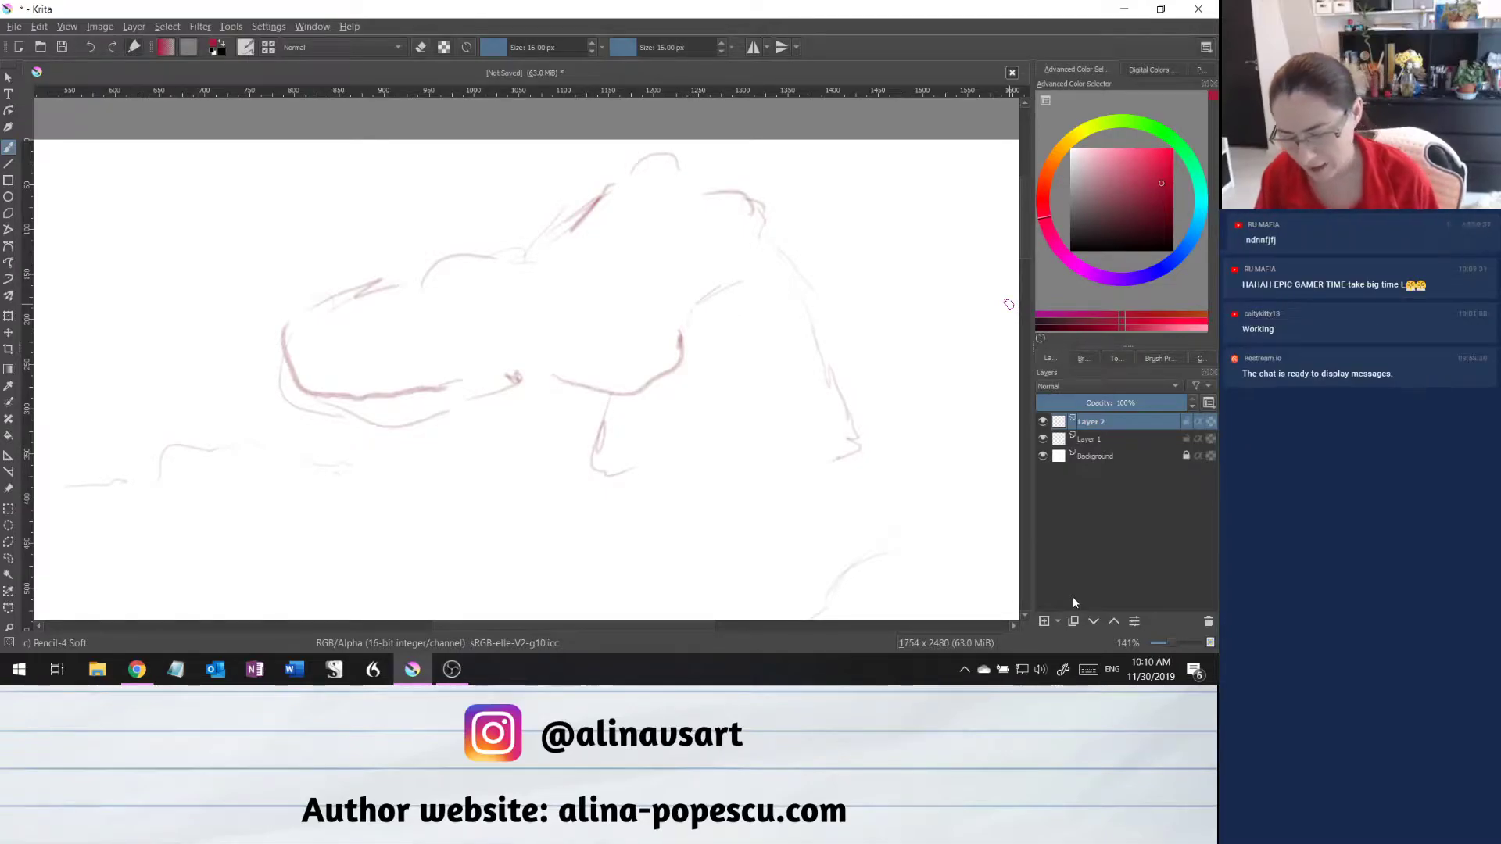
Lower the opacity of Layer 1 to about 76% and make Layer 2 the active layer.
left_click(1103, 443)
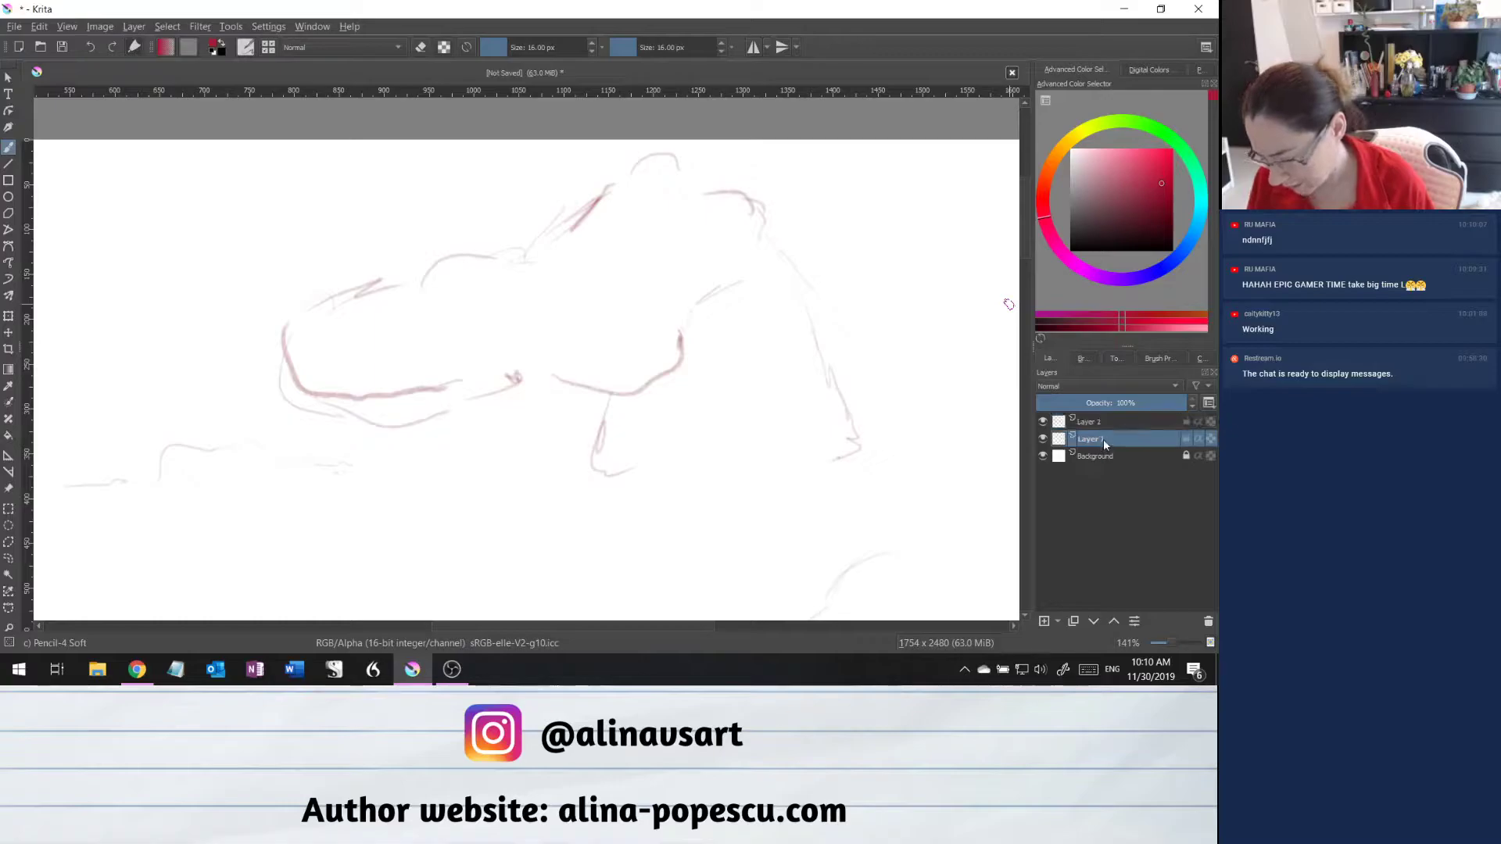
left_click_drag(1181, 404, 1153, 409)
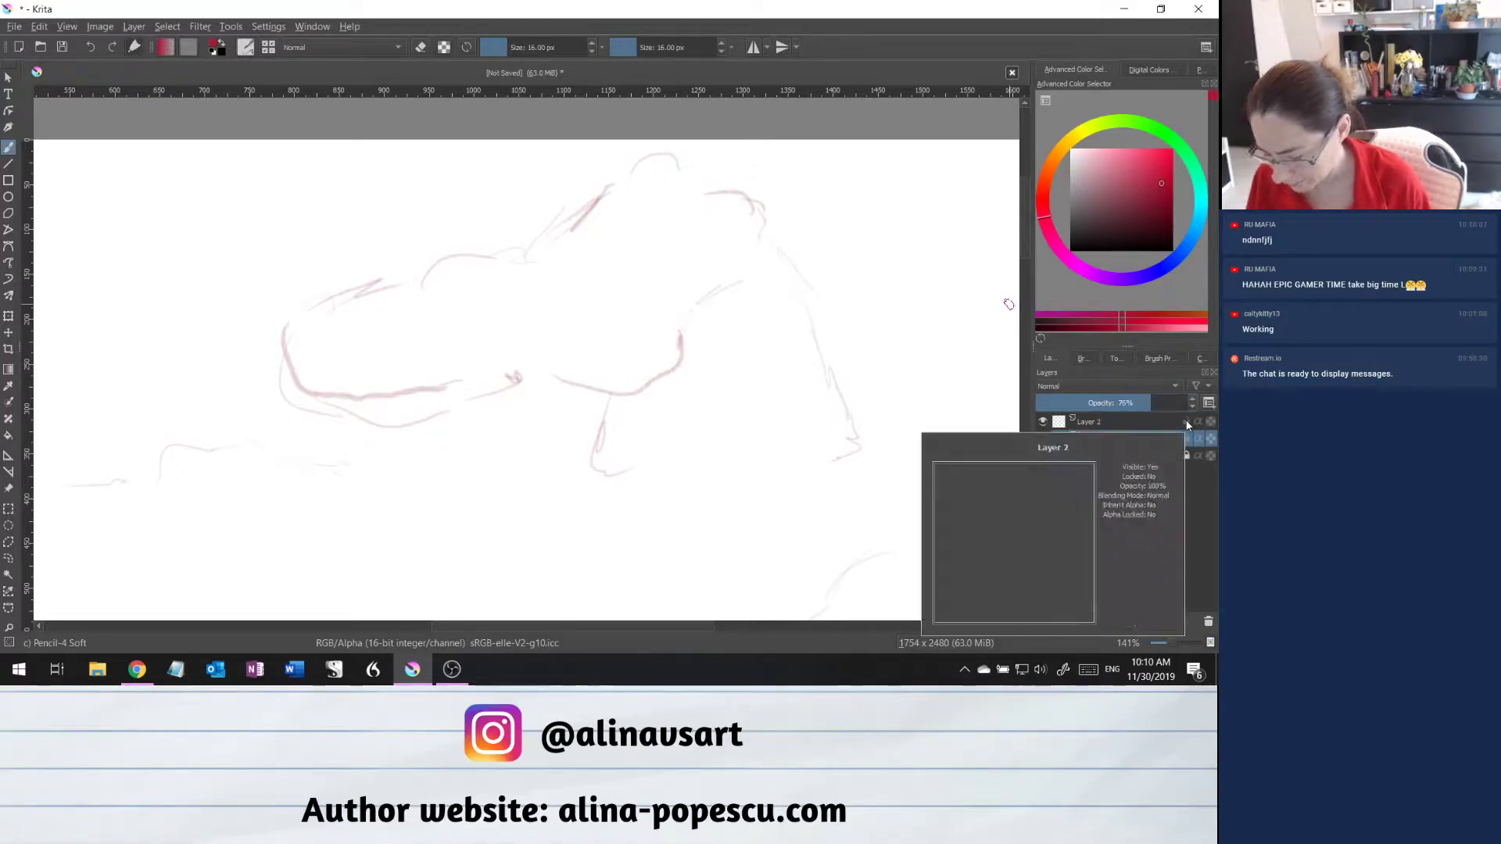
left_click(1095, 424)
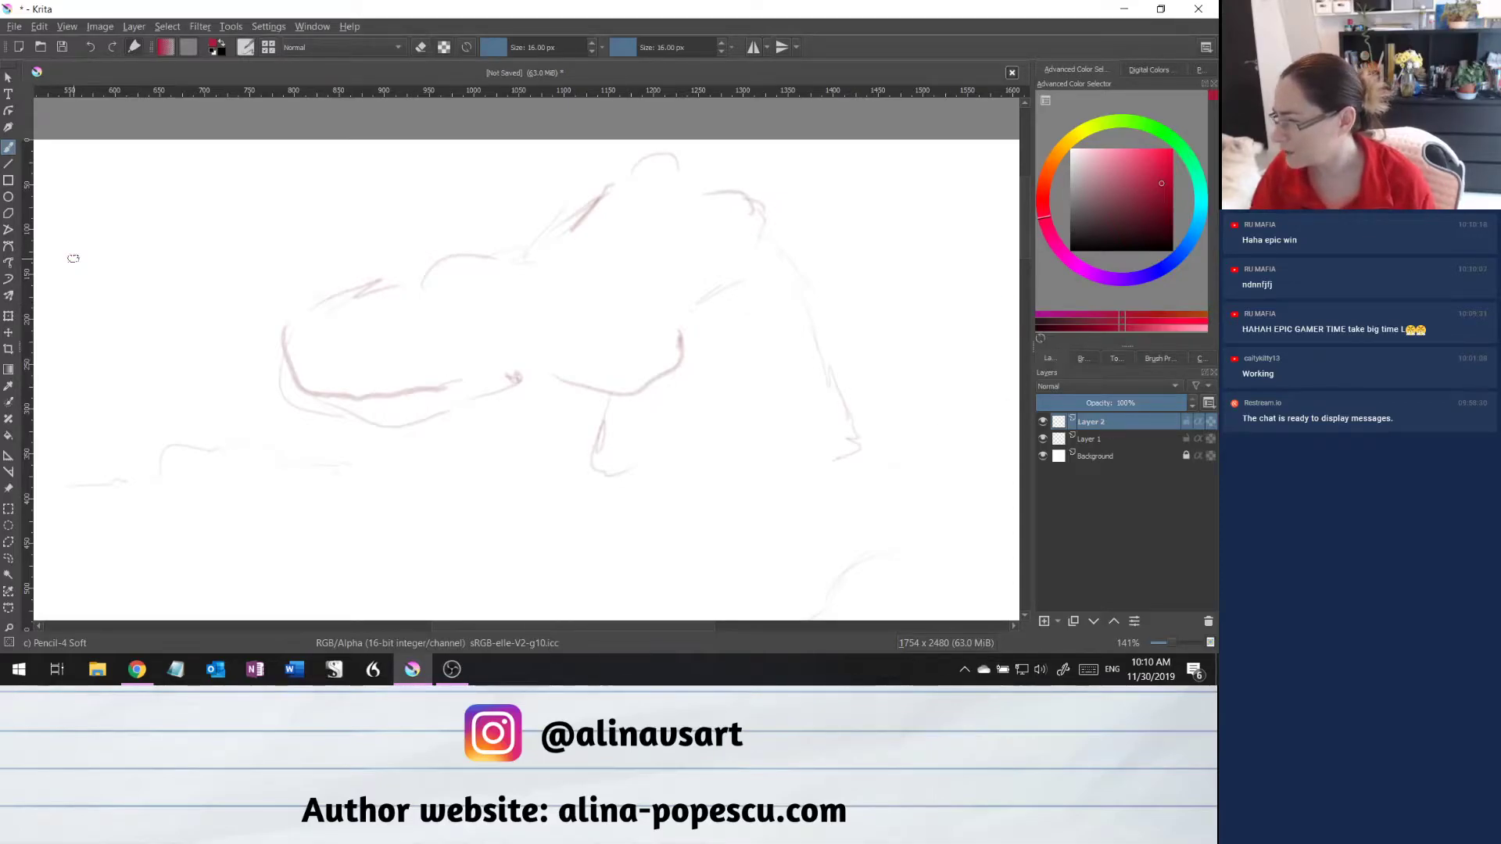
key("alt+Tab")
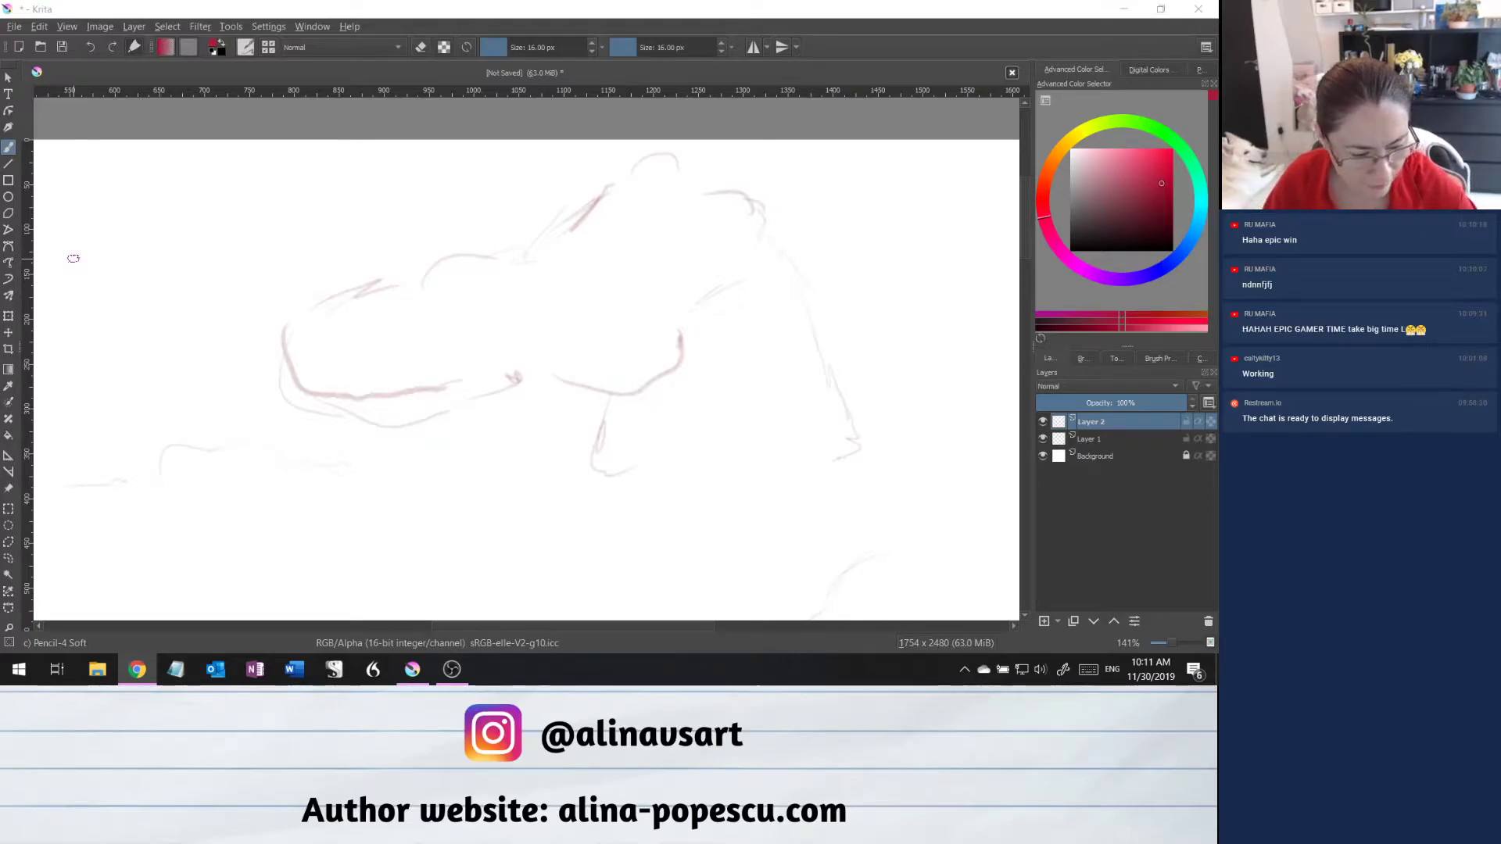
Trace the snout in darker red on Layer 2: the lower edge with its hooked end, the front loop and the bumpy upper contour.
left_click(262, 405)
mouse_move(263, 405)
left_mouse_down()
mouse_move(490, 452)
mouse_move(261, 410)
mouse_move(473, 447)
left_mouse_up()
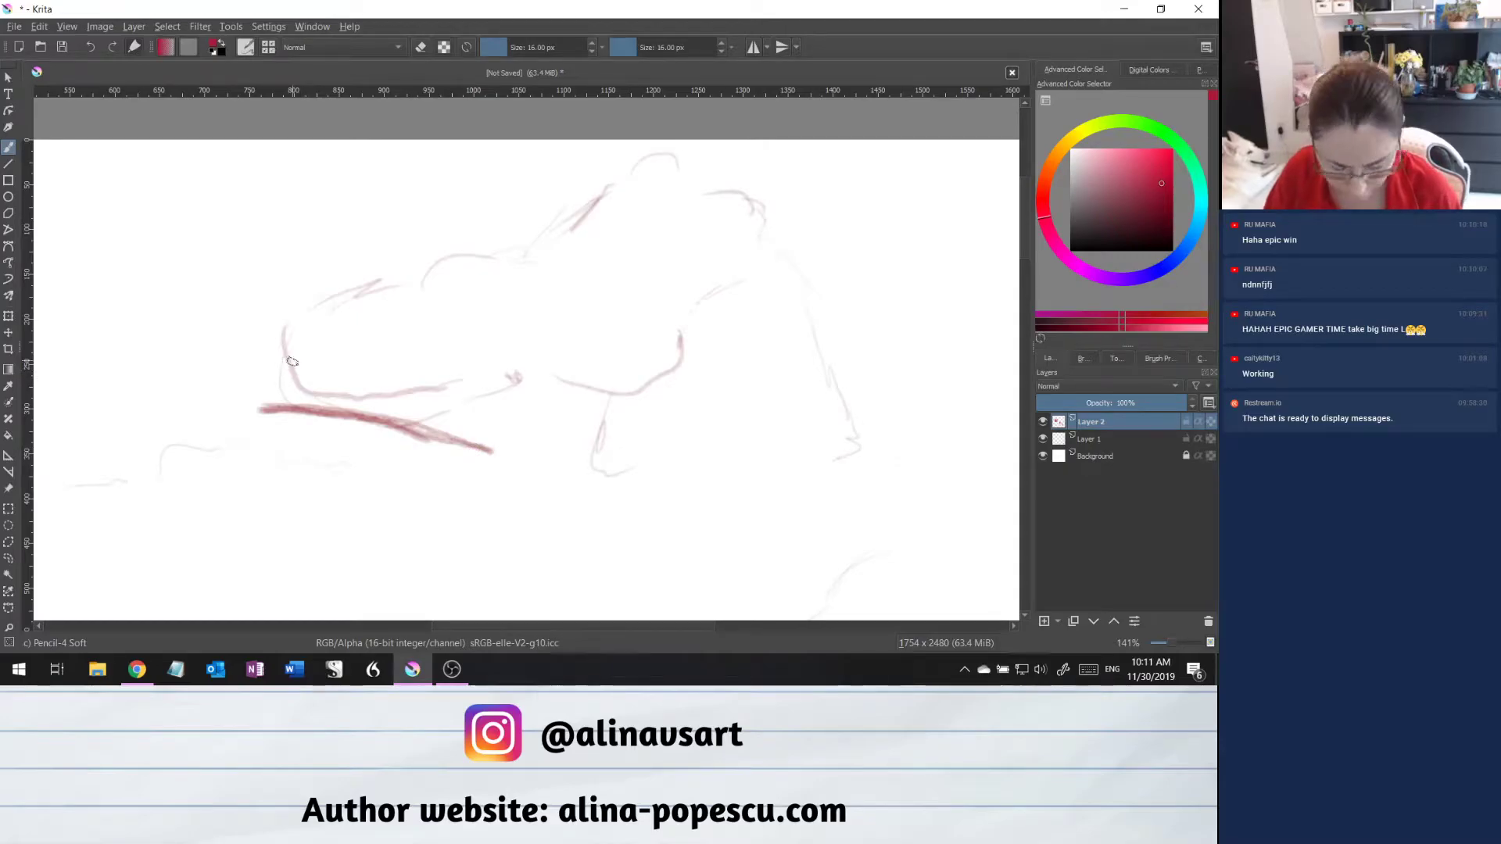
mouse_move(294, 356)
left_mouse_down()
mouse_move(285, 397)
mouse_move(294, 357)
mouse_move(361, 441)
mouse_move(434, 447)
mouse_move(457, 423)
mouse_move(426, 428)
mouse_move(504, 414)
mouse_move(522, 387)
mouse_move(477, 430)
mouse_move(489, 379)
mouse_move(525, 389)
mouse_move(503, 422)
left_mouse_up()
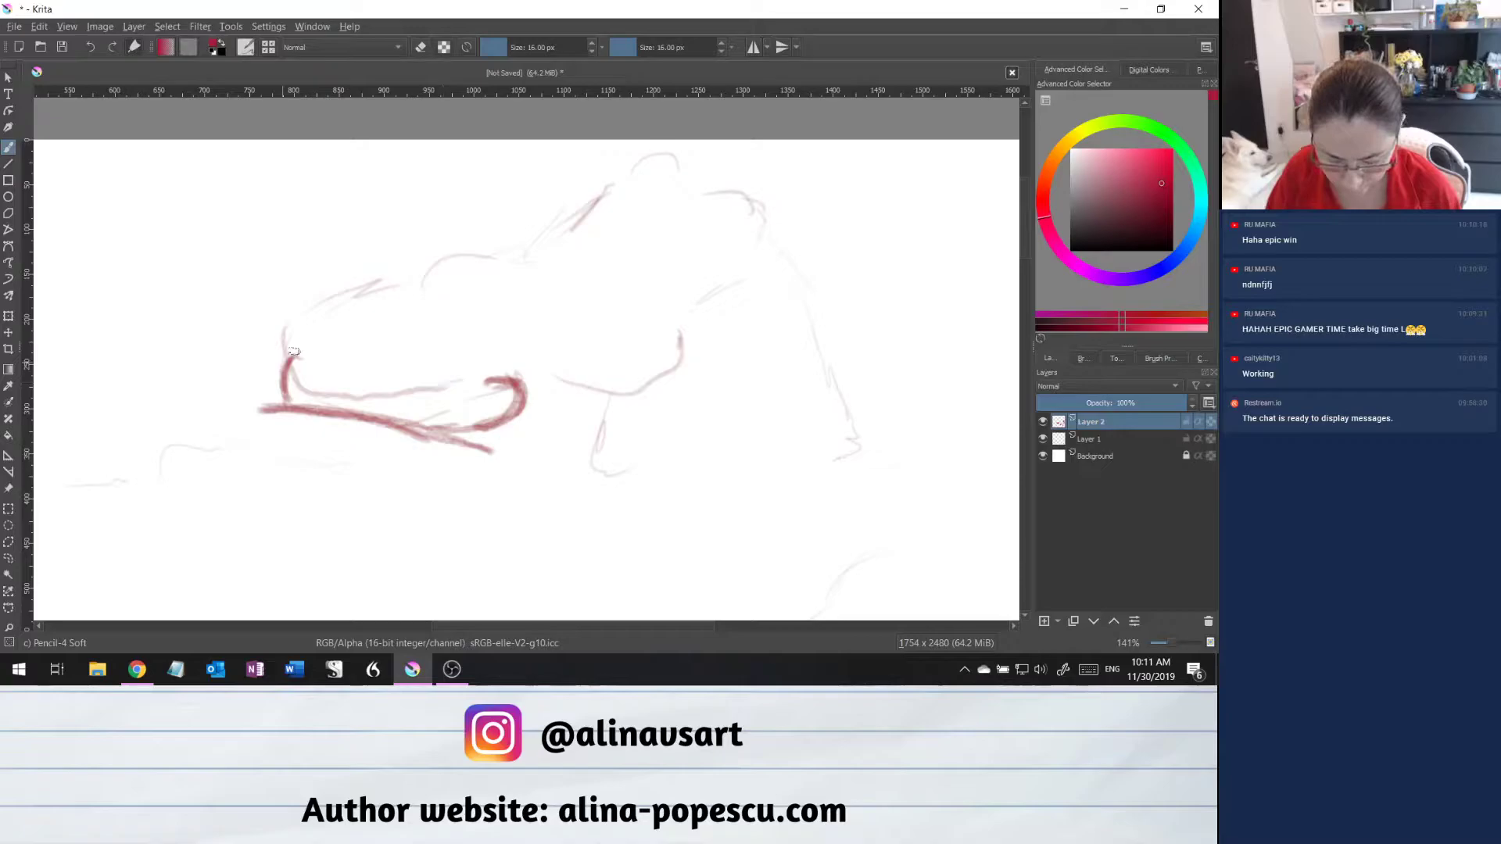
mouse_move(315, 310)
left_mouse_down()
mouse_move(282, 341)
mouse_move(334, 359)
mouse_move(402, 323)
mouse_move(360, 348)
mouse_move(412, 335)
mouse_move(390, 294)
mouse_move(404, 308)
mouse_move(297, 315)
mouse_move(412, 307)
left_mouse_up()
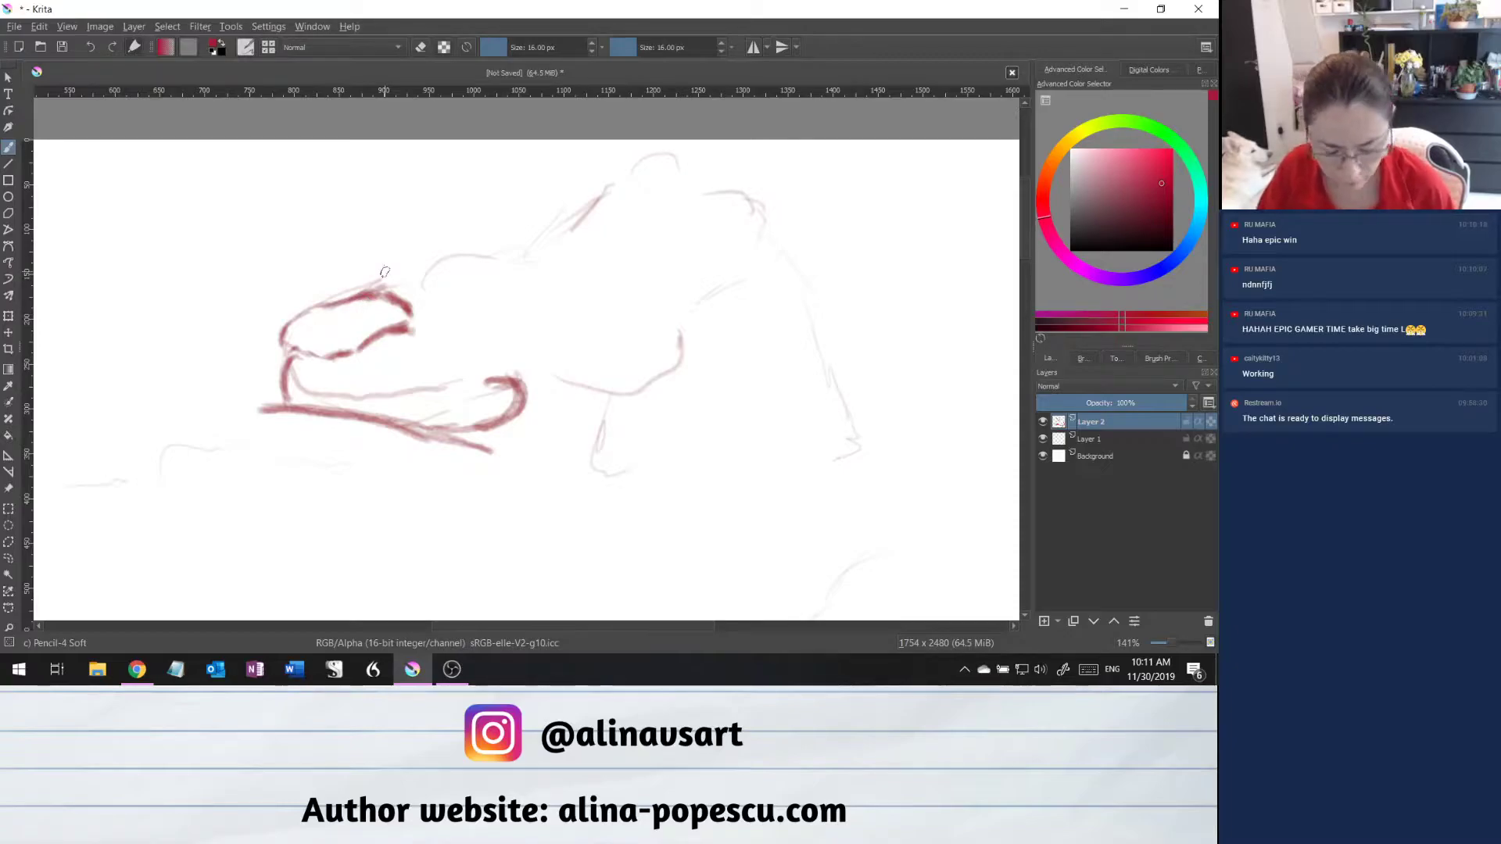
mouse_move(400, 279)
left_mouse_down()
mouse_move(427, 257)
mouse_move(517, 252)
mouse_move(539, 283)
mouse_move(522, 293)
mouse_move(538, 270)
left_mouse_up()
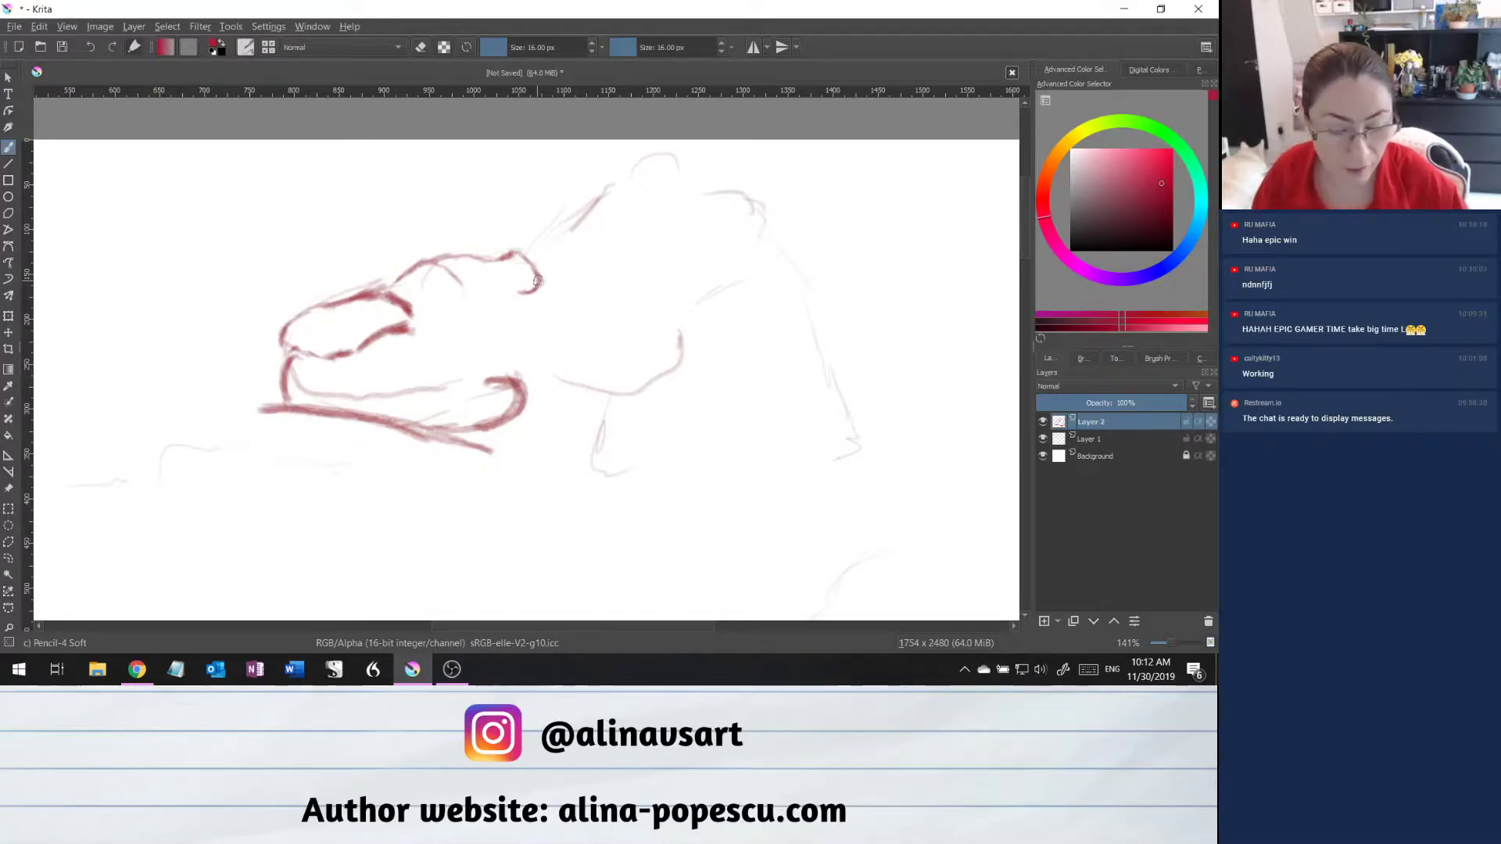
Erase the hooked jaw end and the long lower edge line of the snout, and return to painting.
key("e")
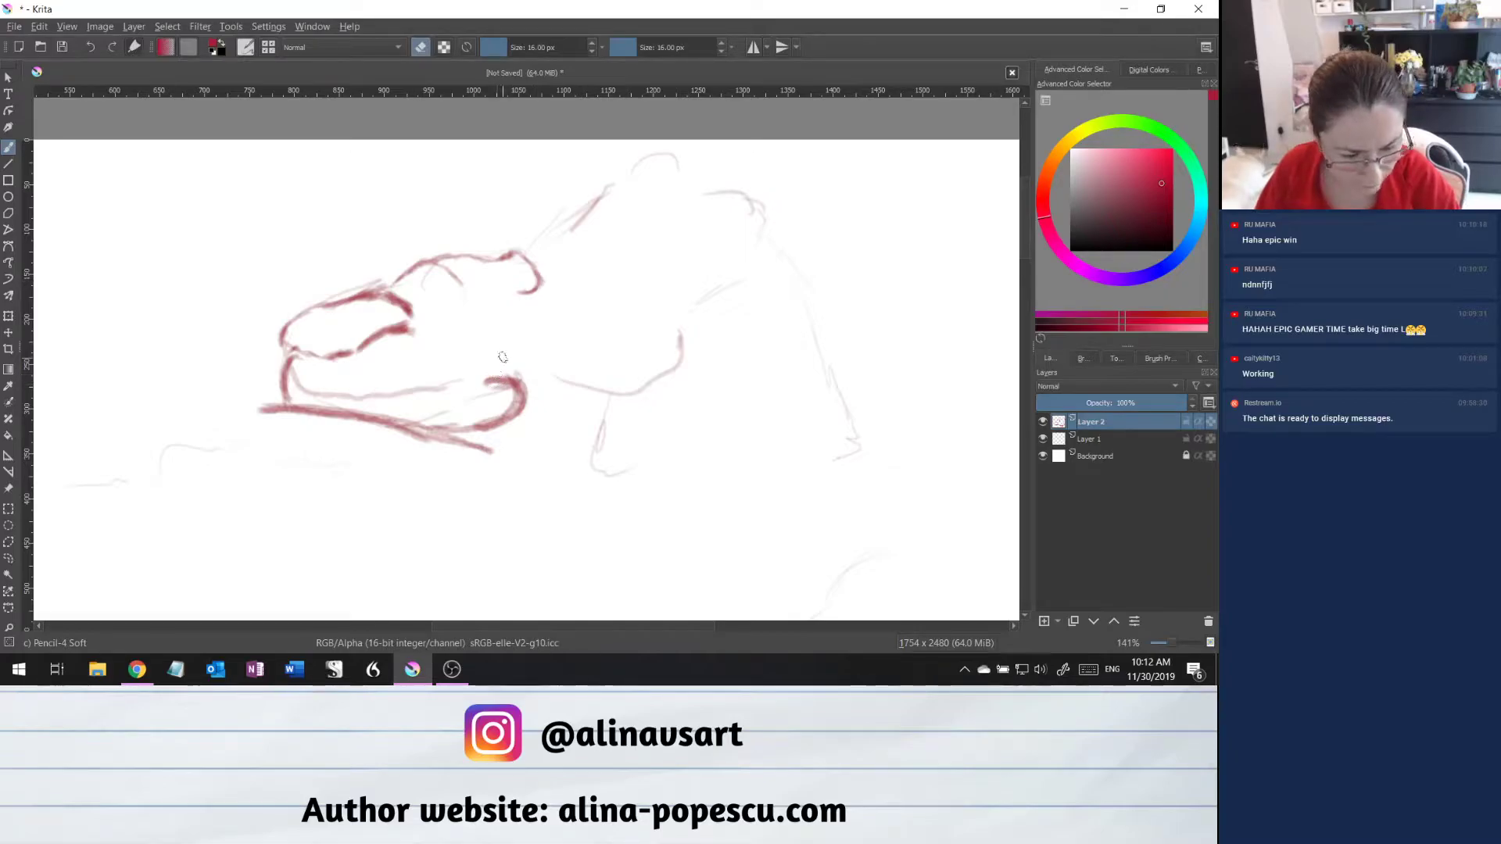
mouse_move(491, 377)
left_mouse_down()
mouse_move(520, 410)
mouse_move(526, 387)
mouse_move(488, 389)
mouse_move(532, 387)
mouse_move(520, 387)
left_mouse_up()
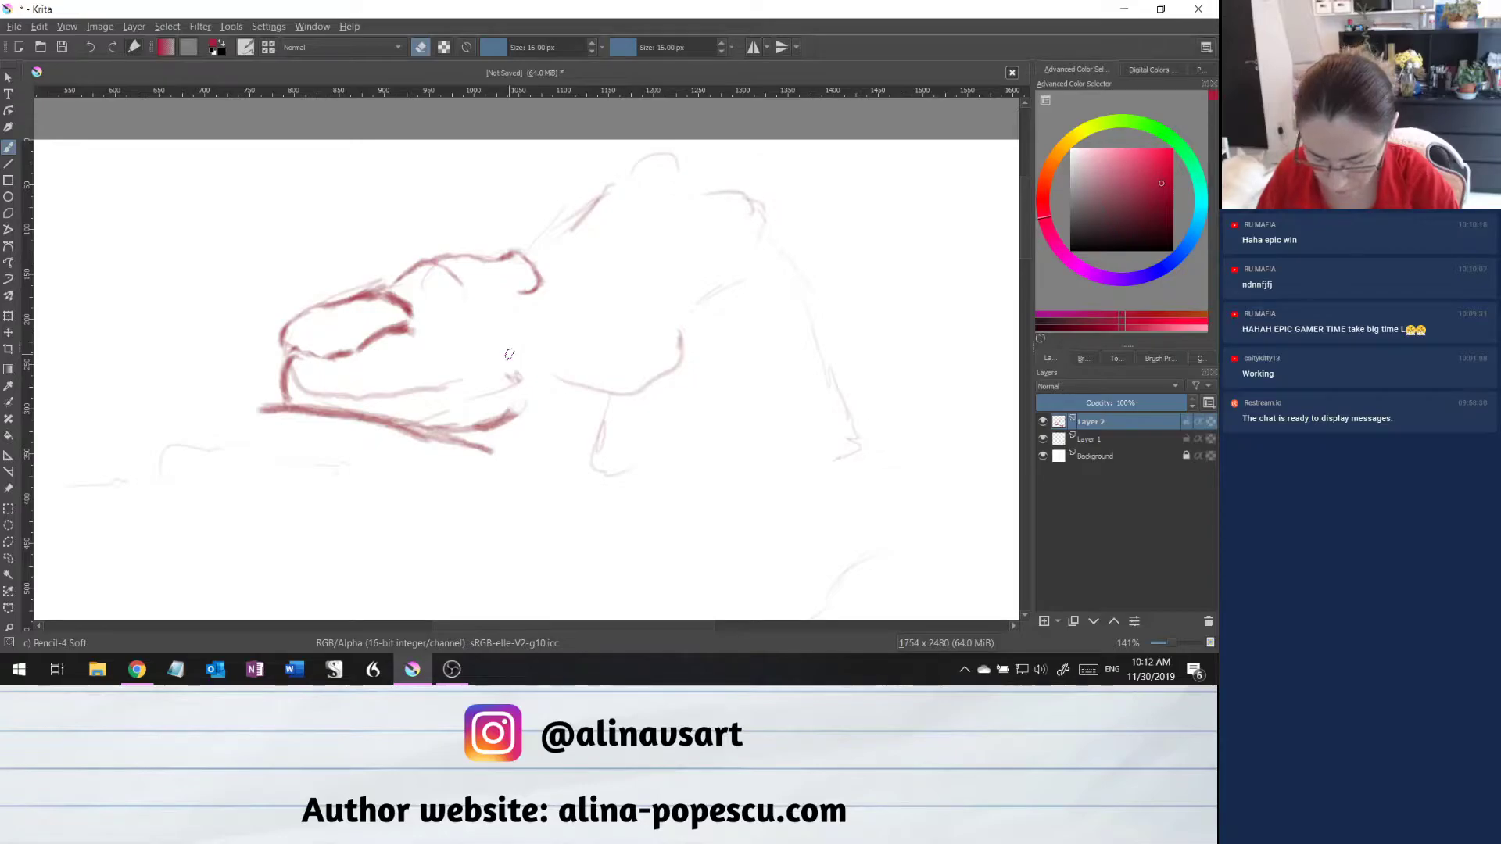
mouse_move(512, 413)
left_mouse_down()
mouse_move(449, 440)
mouse_move(288, 414)
mouse_move(470, 450)
mouse_move(387, 429)
mouse_move(422, 424)
mouse_move(474, 443)
mouse_move(470, 458)
mouse_move(344, 416)
mouse_move(343, 401)
mouse_move(252, 416)
left_mouse_up()
key("e")
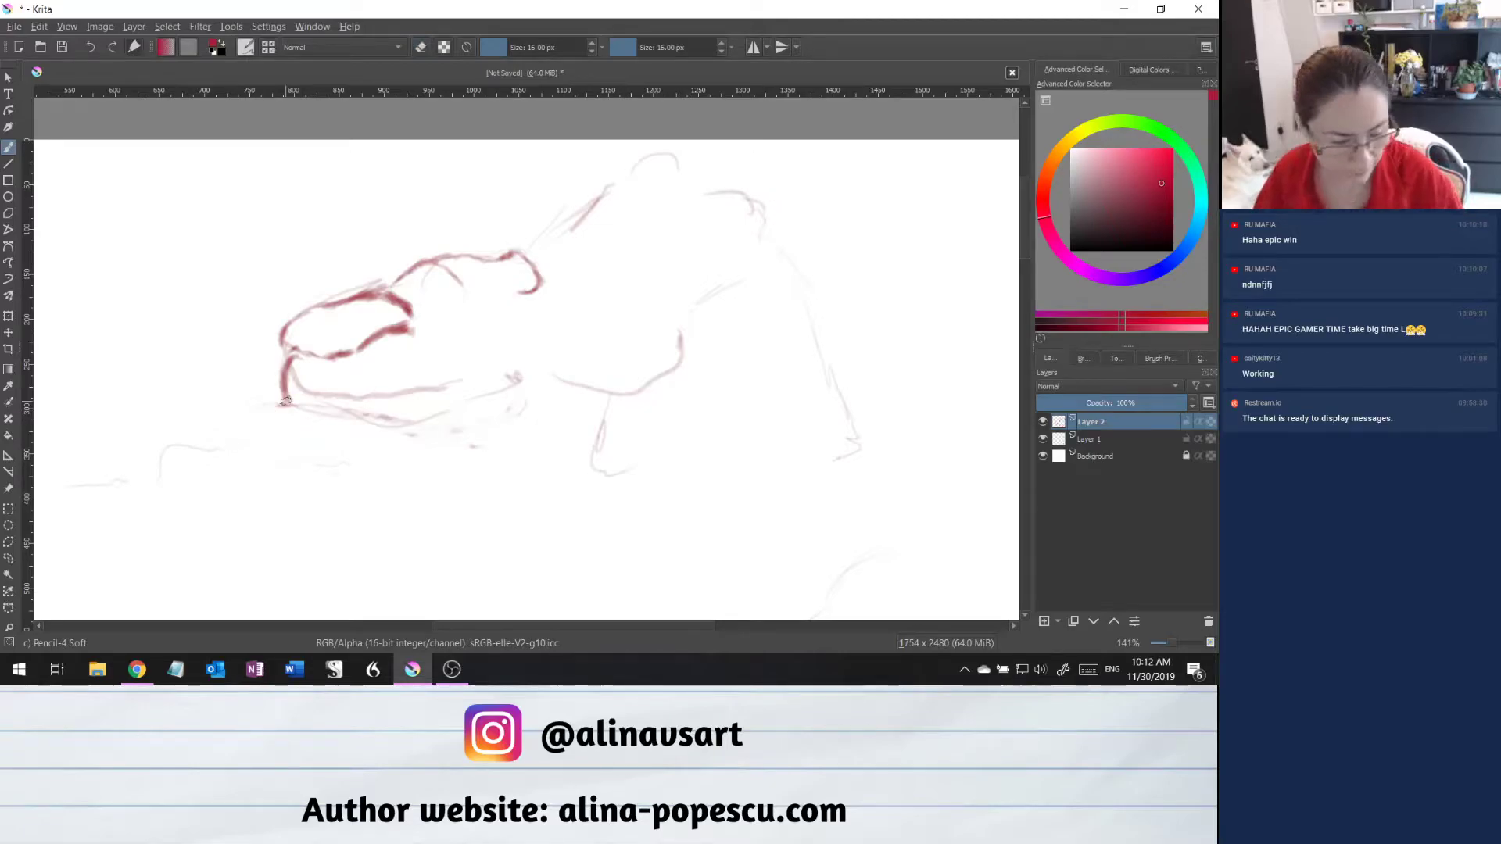
Redraw the snout's lower edge slightly higher and add a double curved jaw line above it, bending back at the mouth corner.
mouse_move(264, 402)
left_mouse_down()
mouse_move(364, 408)
mouse_move(460, 443)
left_mouse_up()
mouse_move(277, 406)
left_mouse_down()
mouse_move(382, 413)
mouse_move(459, 441)
left_mouse_up()
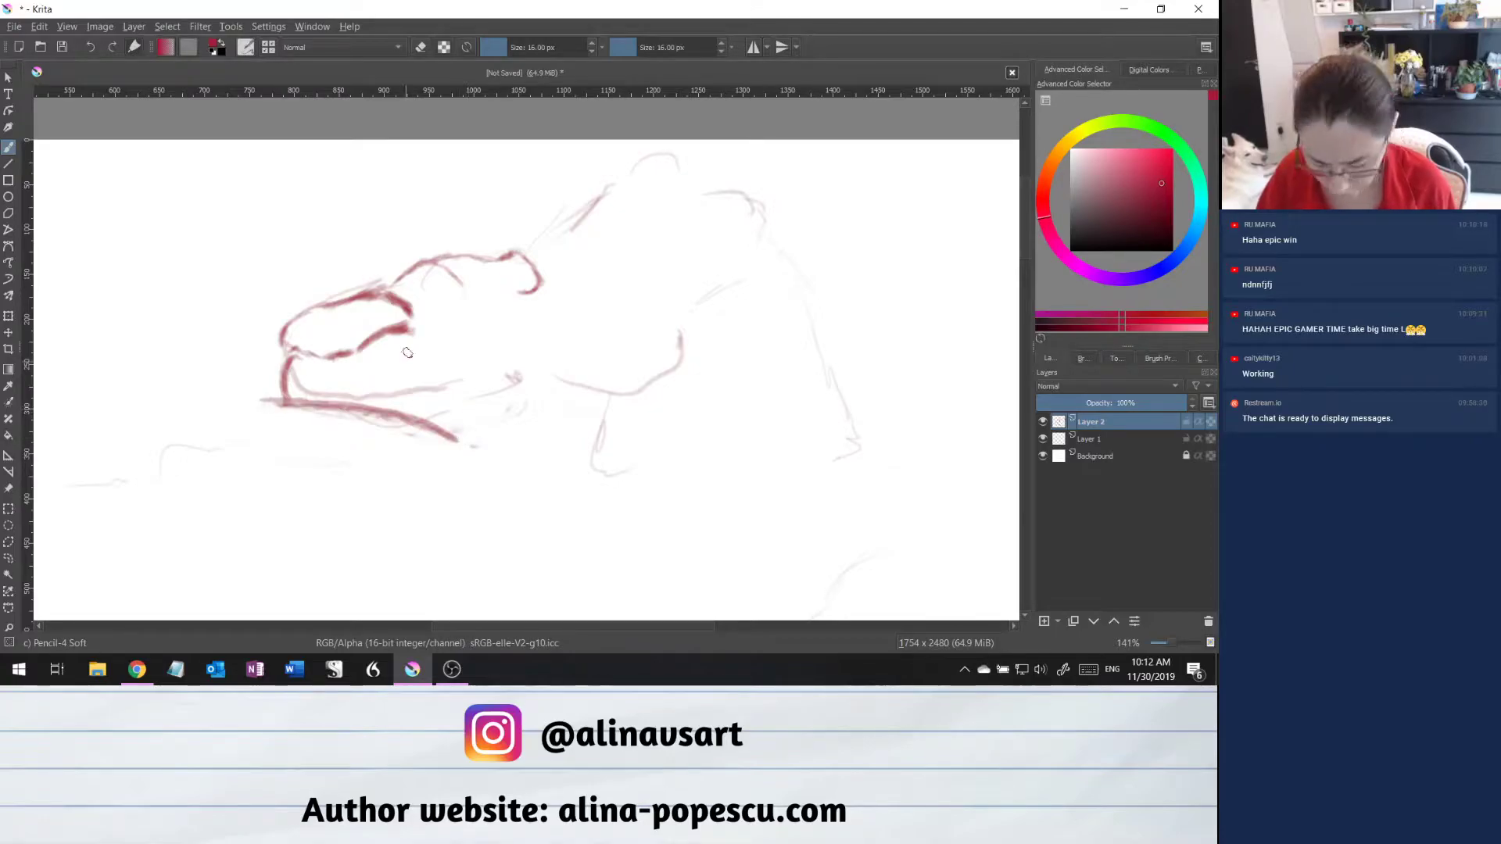
left_click_drag(292, 381, 332, 400)
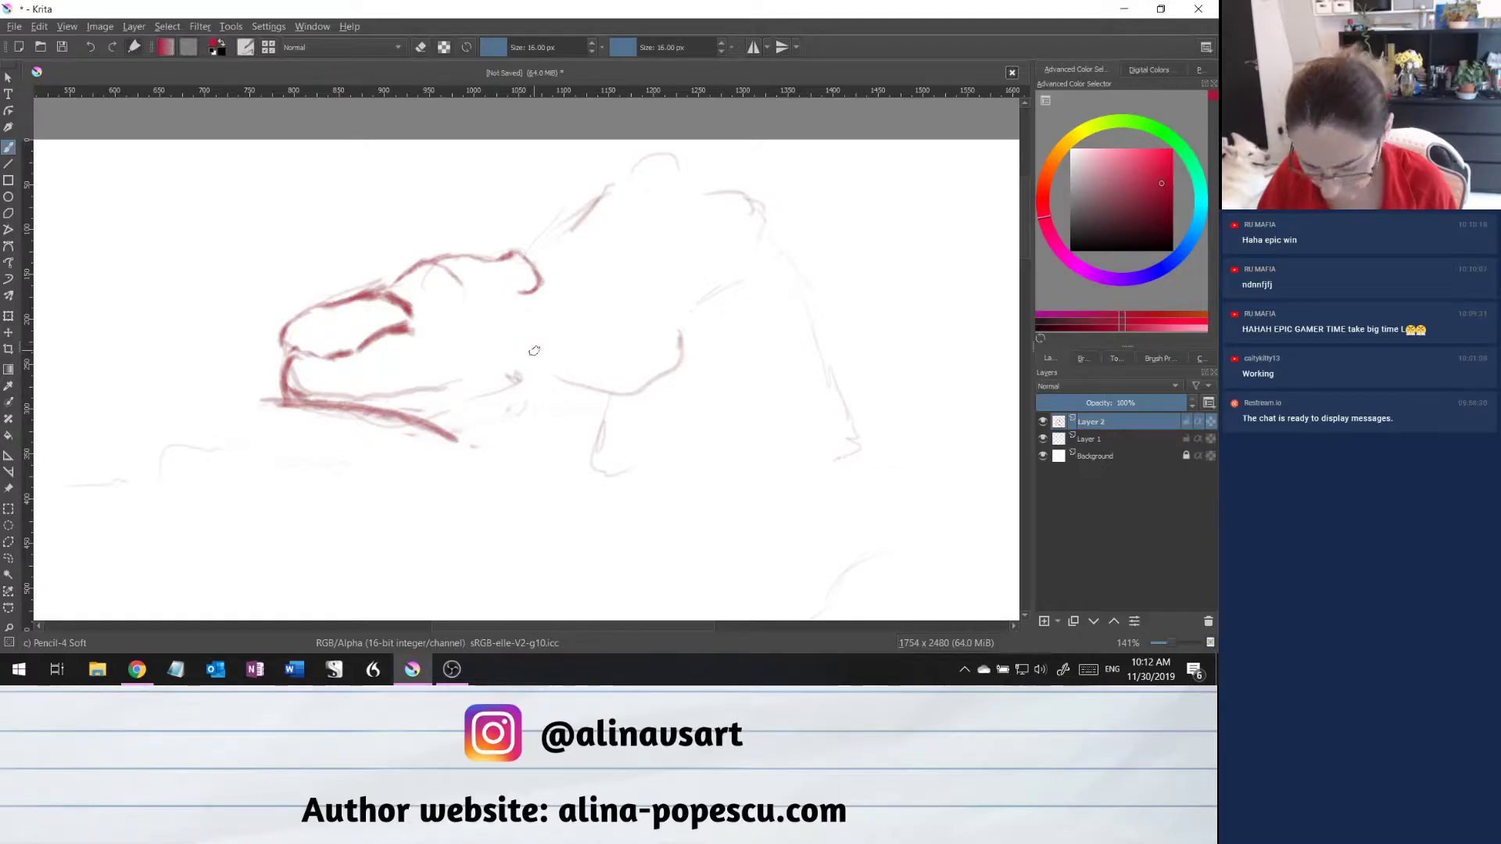
mouse_move(497, 355)
left_mouse_down()
mouse_move(532, 357)
mouse_move(536, 373)
mouse_move(525, 383)
mouse_move(529, 359)
mouse_move(502, 348)
mouse_move(526, 354)
mouse_move(526, 380)
mouse_move(451, 412)
mouse_move(329, 399)
left_mouse_up()
left_click_drag(442, 408, 502, 400)
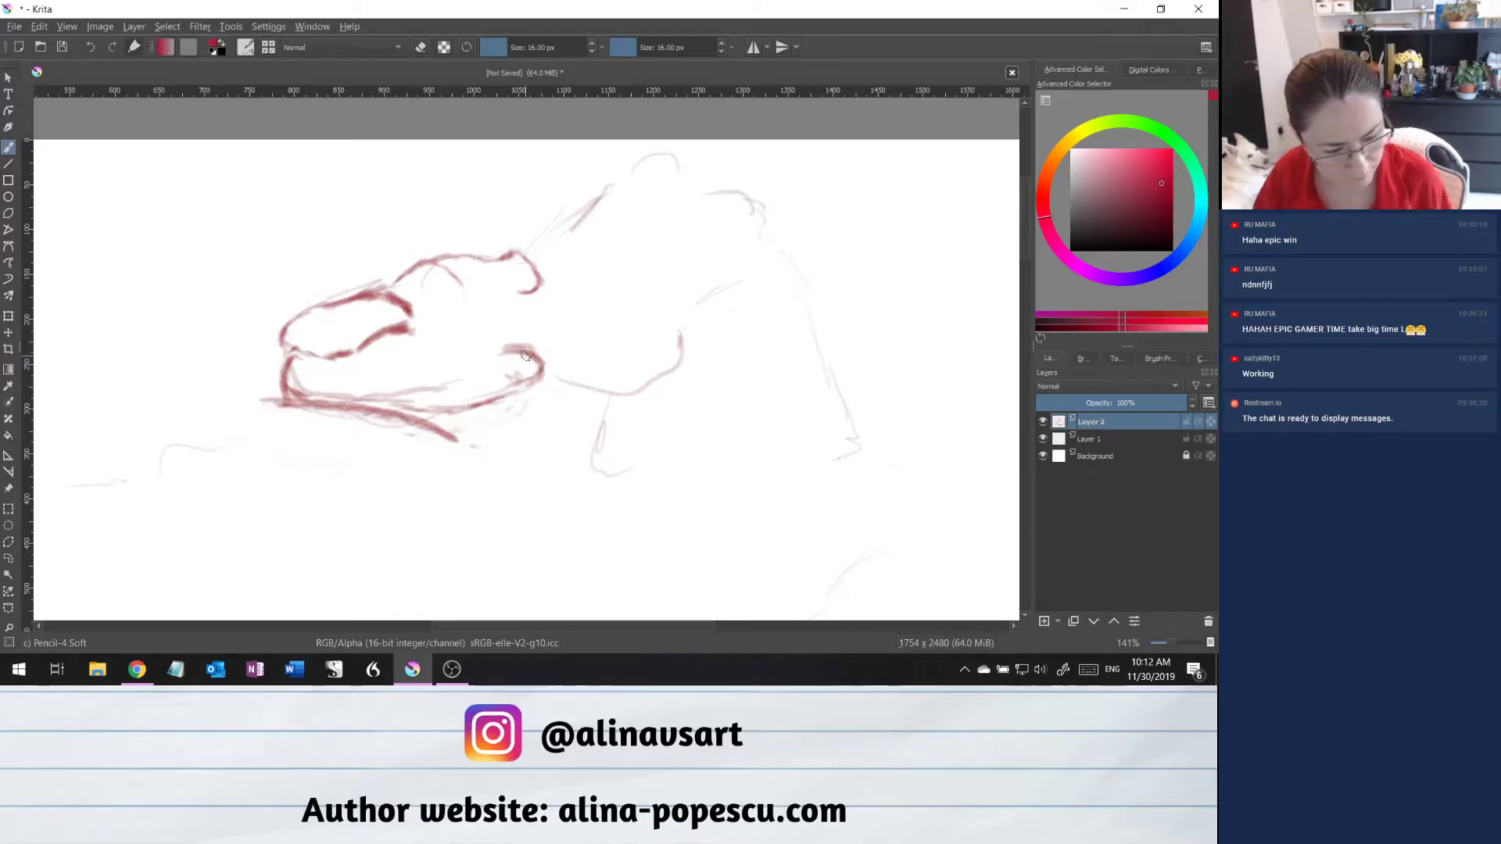
mouse_move(547, 348)
left_mouse_down()
mouse_move(508, 393)
mouse_move(471, 356)
mouse_move(521, 347)
left_mouse_up()
mouse_move(438, 378)
left_mouse_down()
mouse_move(520, 365)
mouse_move(431, 384)
mouse_move(501, 386)
left_mouse_up()
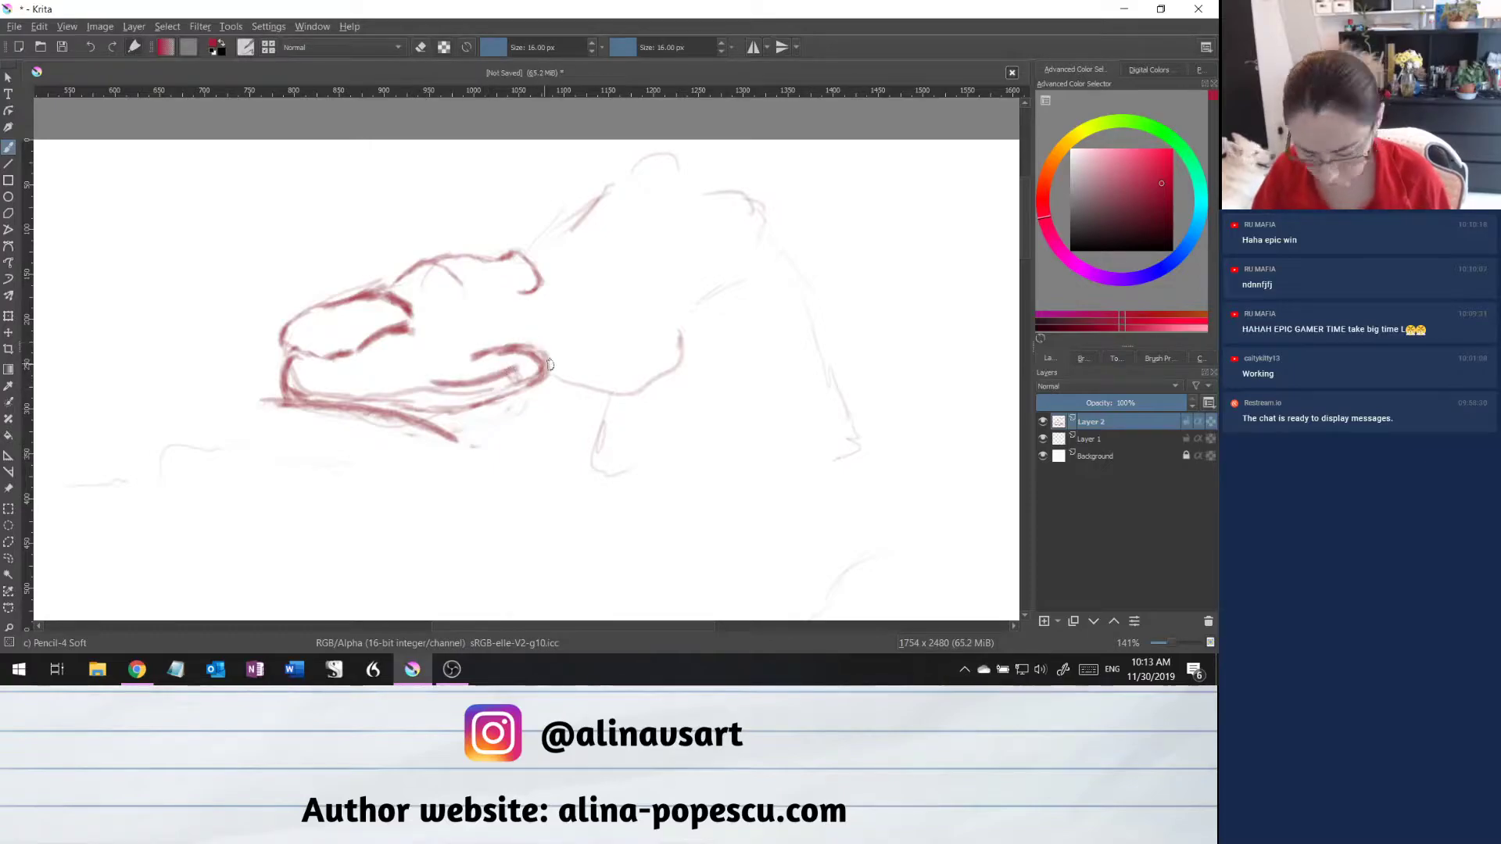
Draw the wavy jaw contour from the mouth corner up toward the back of the head, plus a short curved cheek stroke.
mouse_move(569, 374)
left_mouse_down()
mouse_move(600, 369)
mouse_move(638, 389)
mouse_move(661, 377)
left_mouse_up()
mouse_move(614, 377)
left_mouse_down()
mouse_move(667, 370)
mouse_move(675, 358)
mouse_move(650, 376)
mouse_move(668, 349)
mouse_move(660, 381)
mouse_move(717, 290)
mouse_move(682, 322)
left_mouse_up()
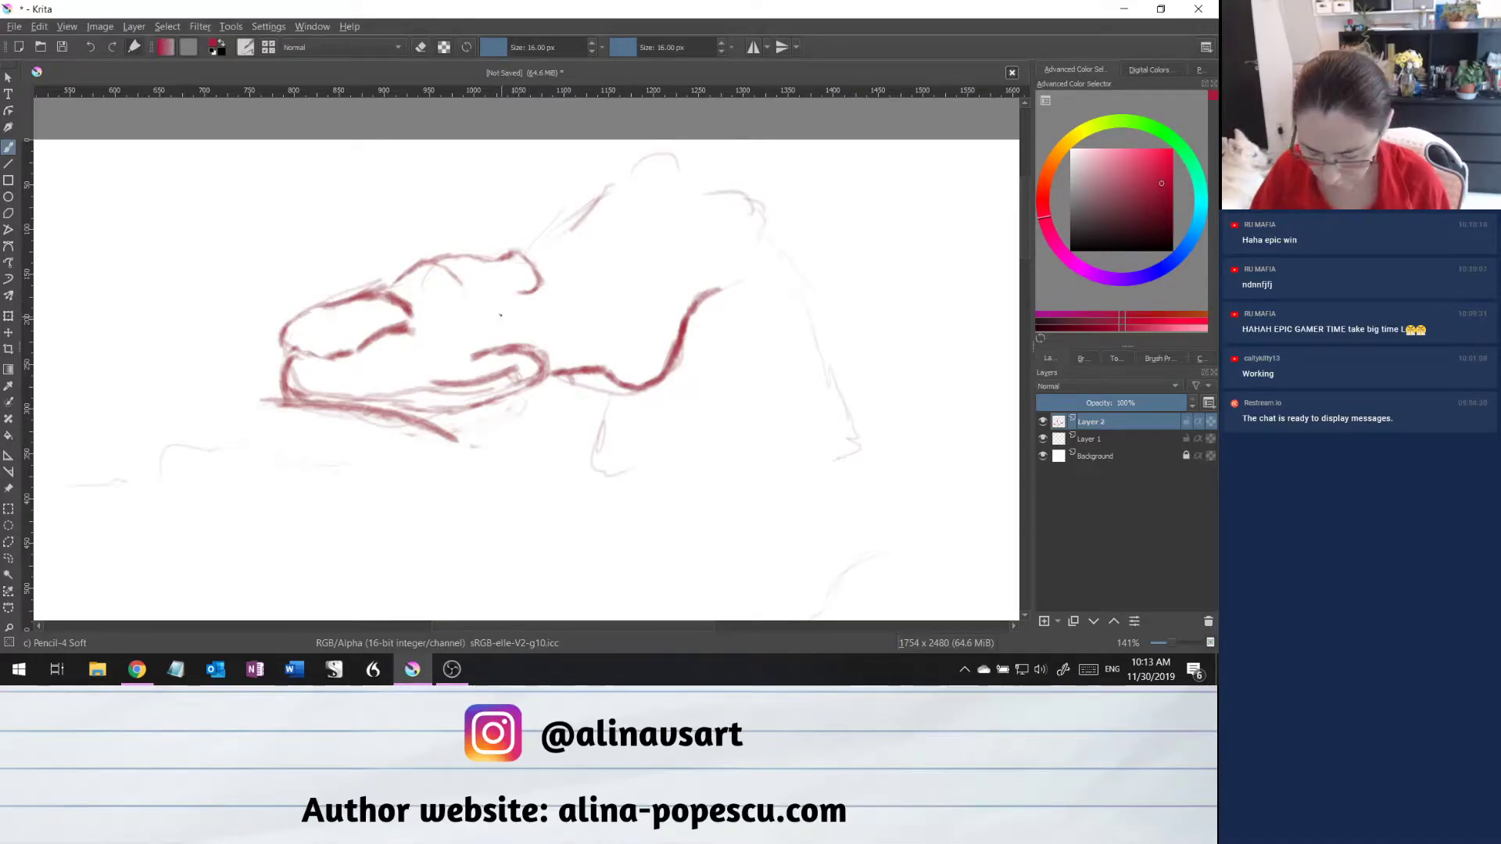
left_click_drag(502, 319, 590, 294)
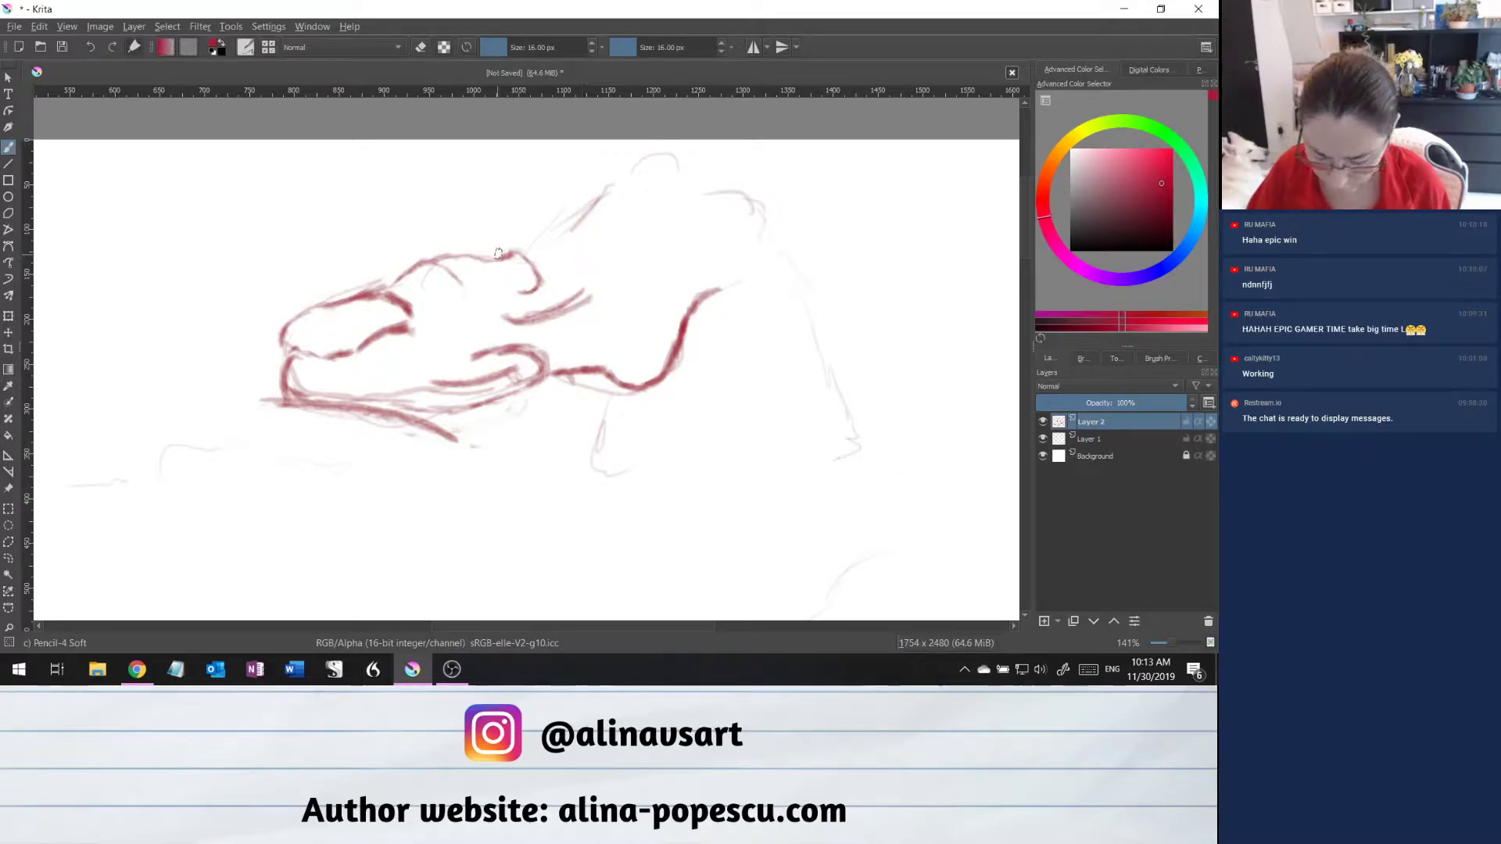
Draw the forehead line rising from a small bump above the eye area to the rounded crest at the top of the head.
left_click_drag(500, 254, 523, 232)
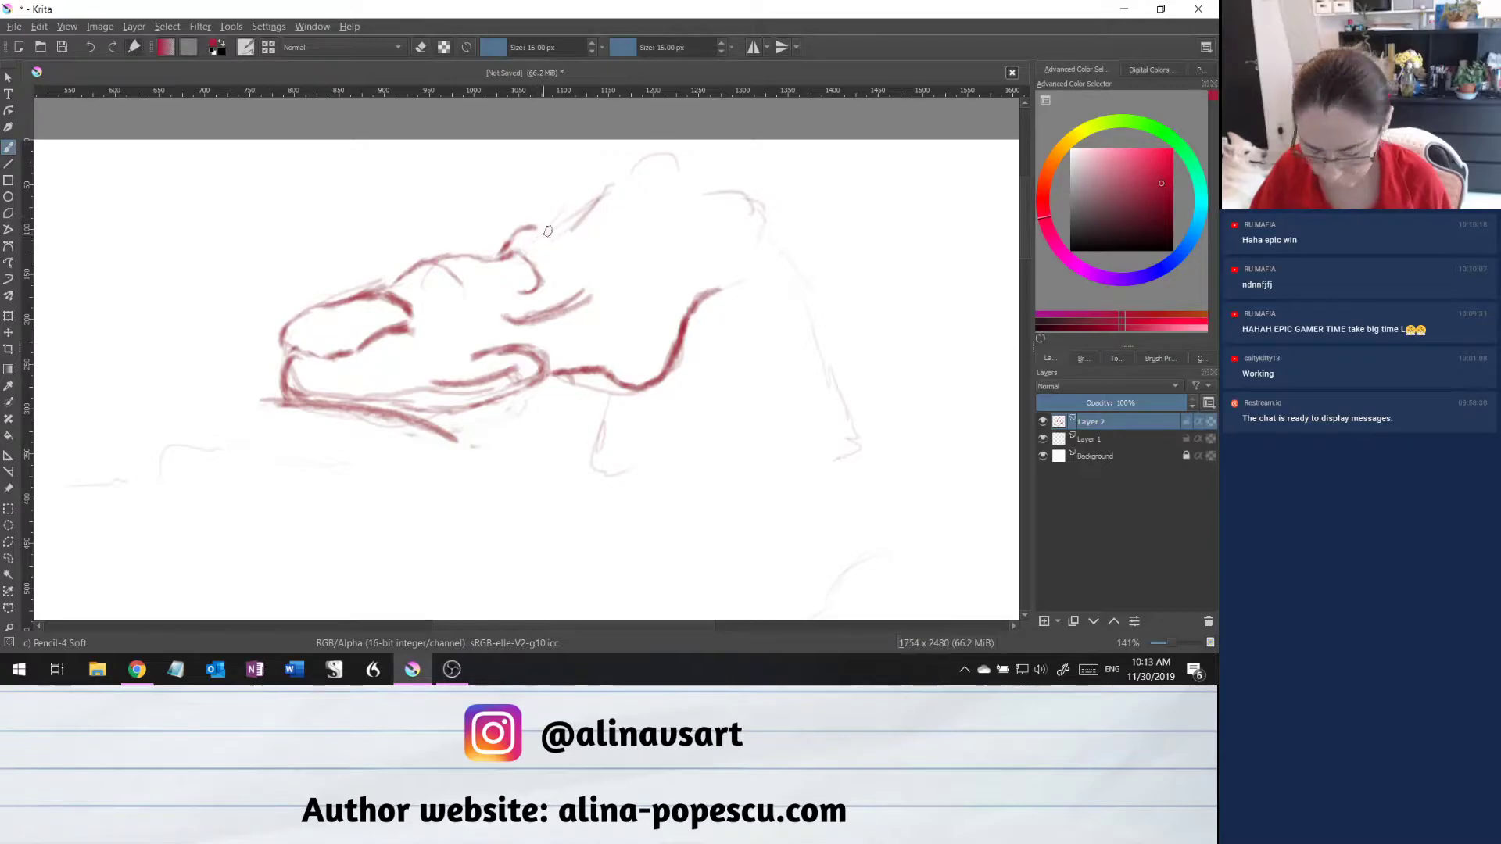
left_click_drag(544, 233, 643, 177)
mouse_move(572, 211)
left_mouse_down()
mouse_move(641, 176)
mouse_move(591, 167)
left_mouse_up()
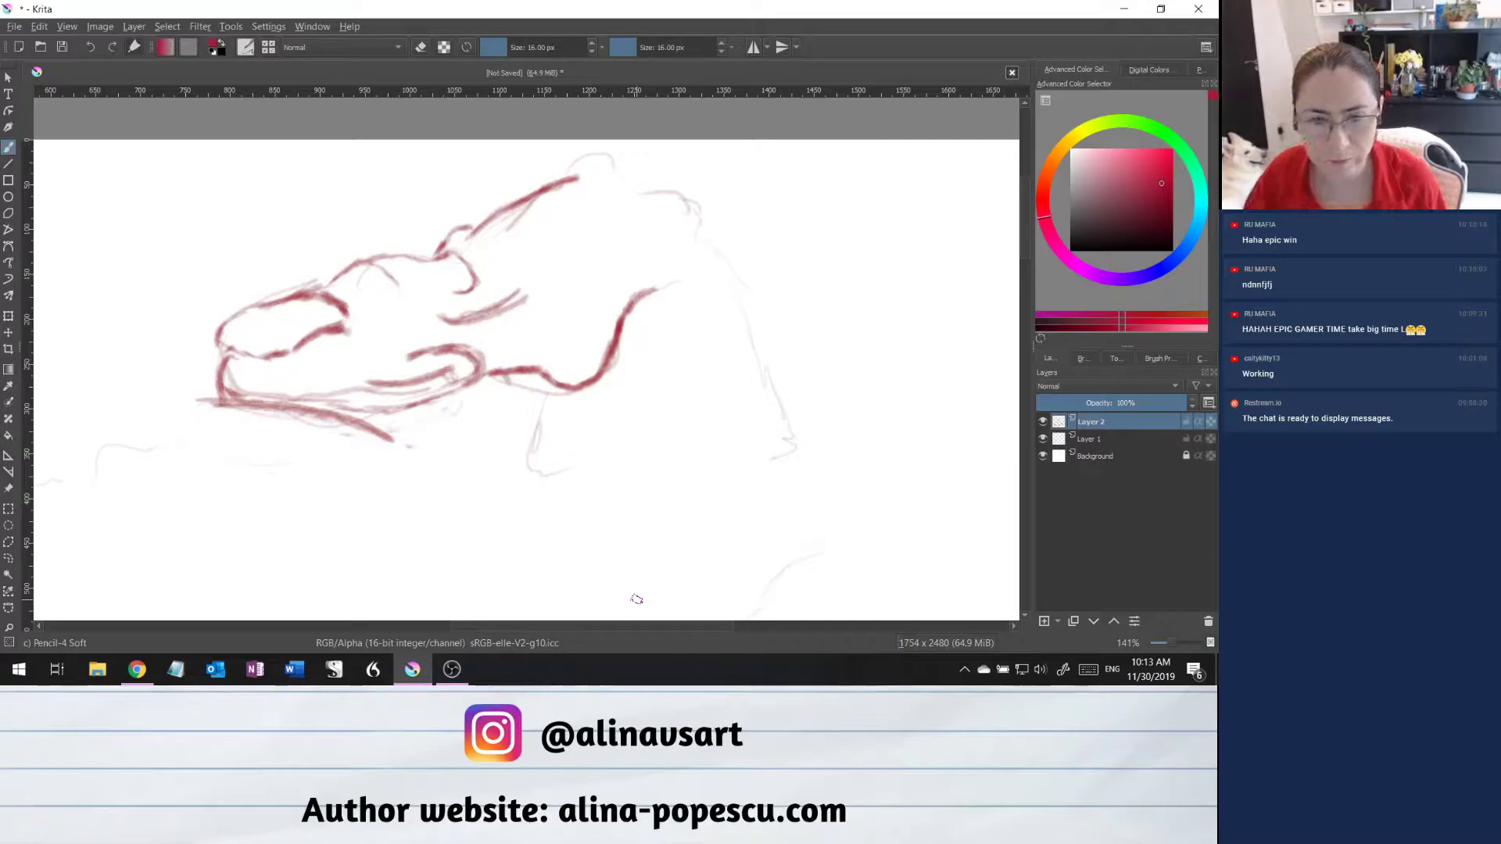
left_click_drag(572, 180, 621, 169)
mouse_move(484, 224)
left_mouse_down()
mouse_move(618, 153)
mouse_move(696, 165)
left_mouse_up()
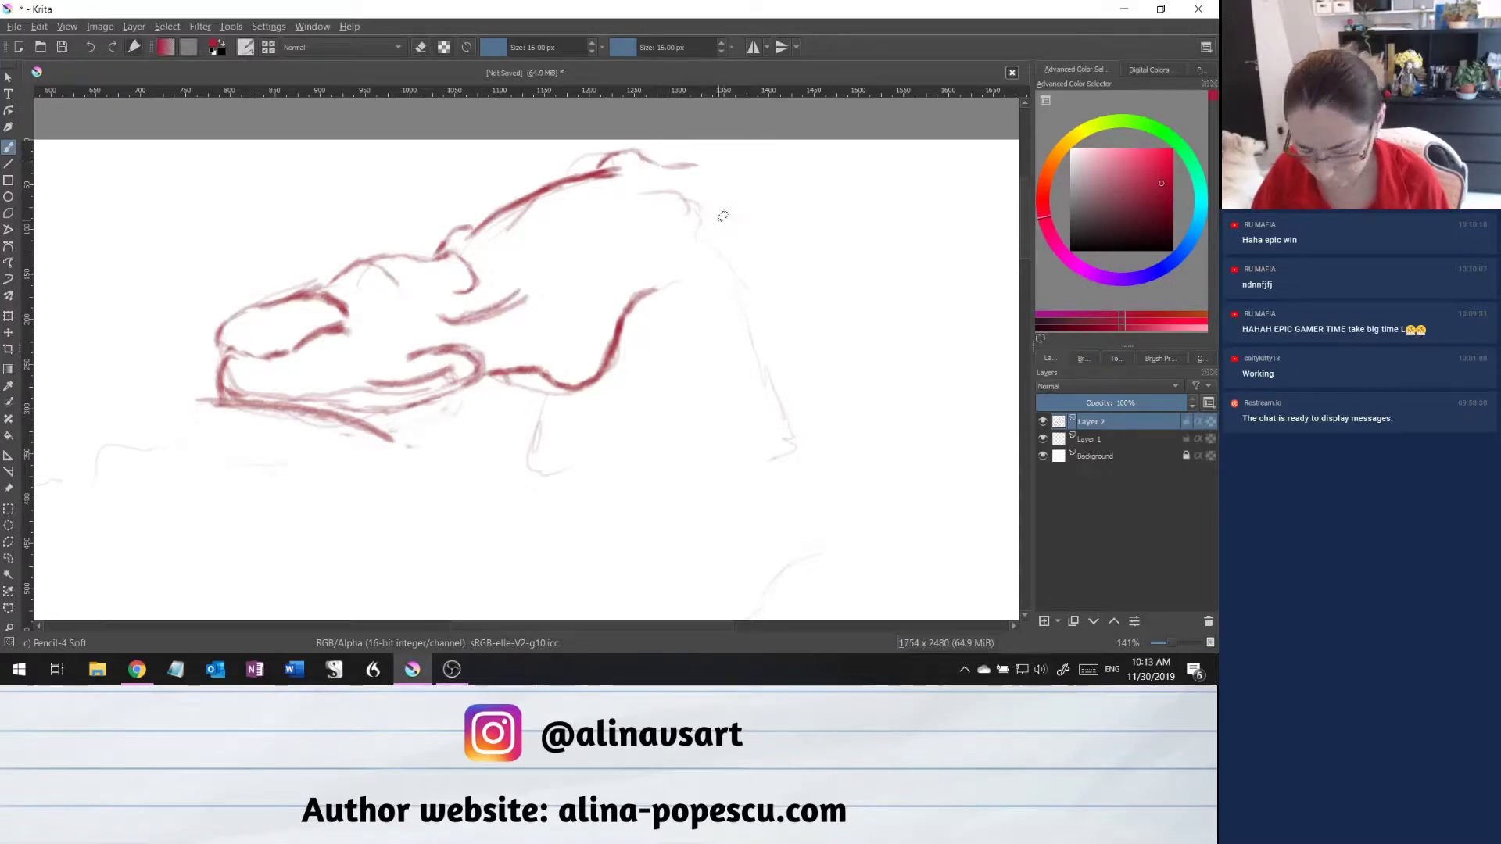
Outline the rounded back end of the head with doubled curved strokes sloping down toward the jaw.
left_click_drag(635, 293, 663, 258)
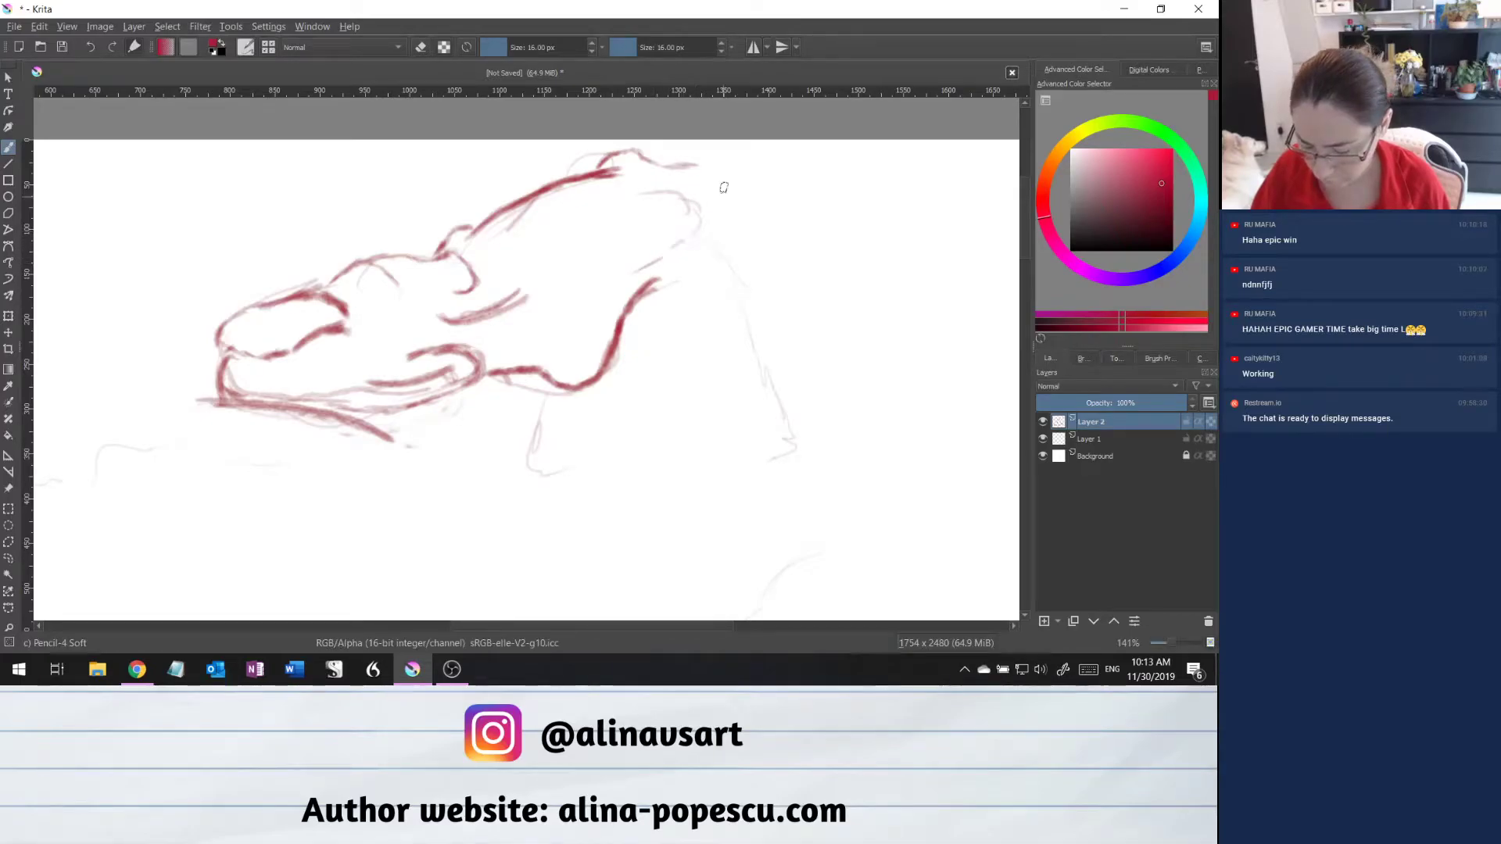
mouse_move(714, 172)
left_mouse_down()
mouse_move(705, 222)
mouse_move(681, 166)
mouse_move(728, 203)
mouse_move(678, 241)
left_mouse_up()
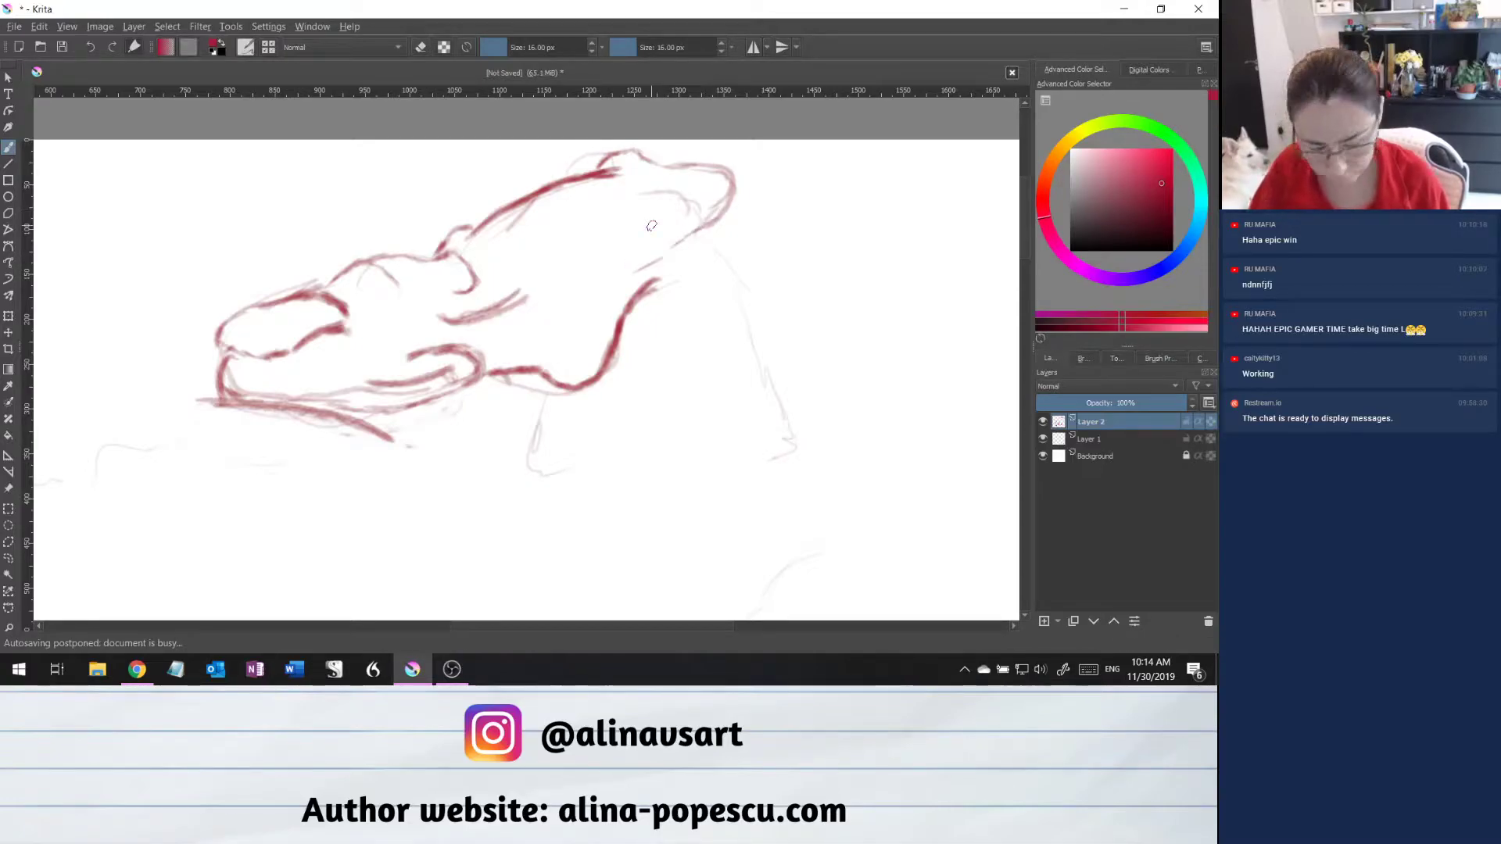
left_click_drag(631, 153, 666, 166)
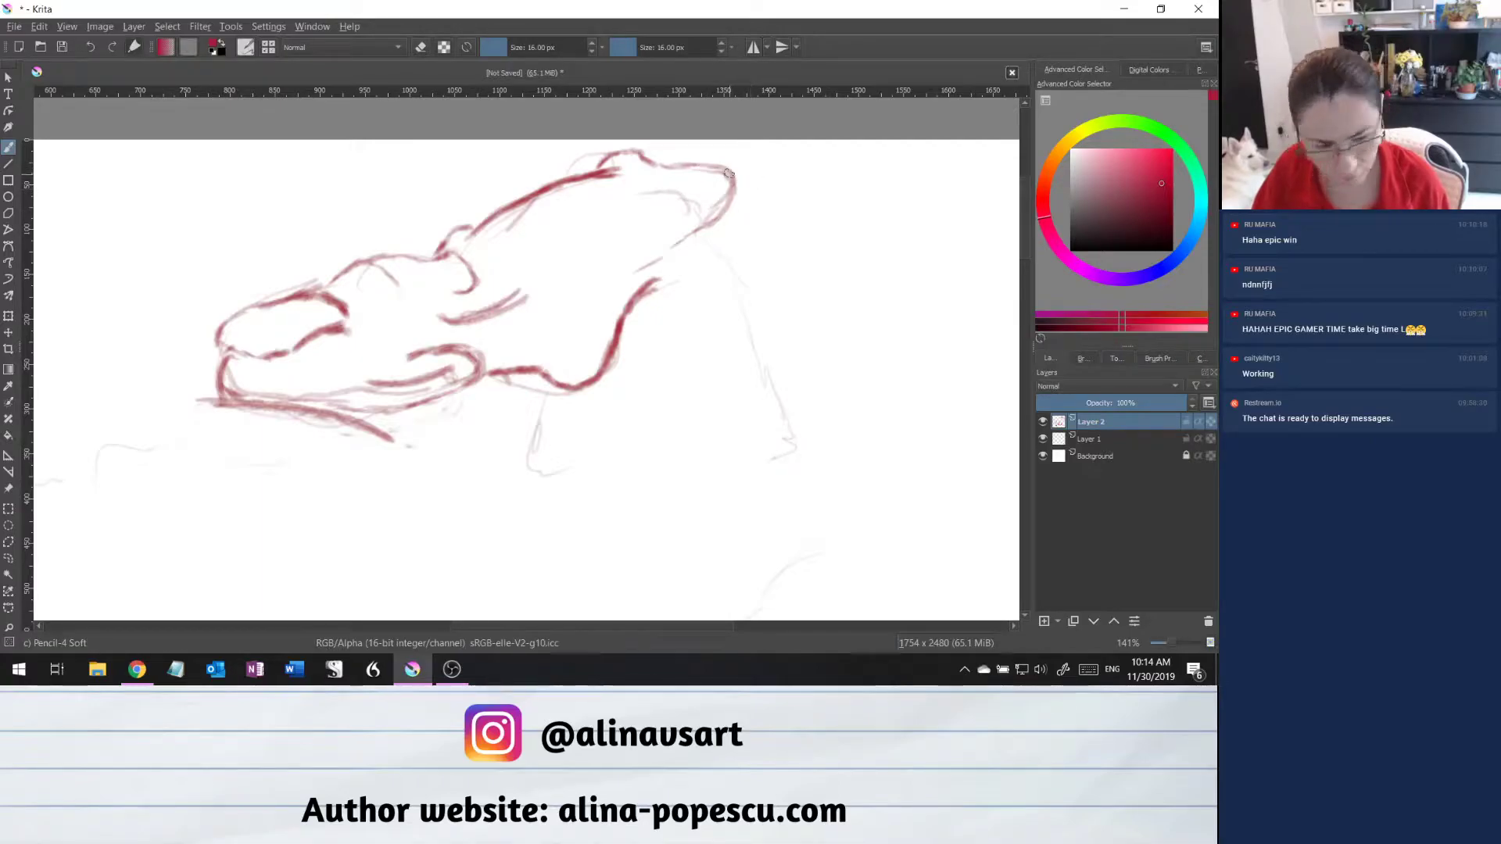
mouse_move(727, 172)
left_mouse_down()
mouse_move(743, 202)
mouse_move(751, 192)
mouse_move(735, 226)
left_mouse_up()
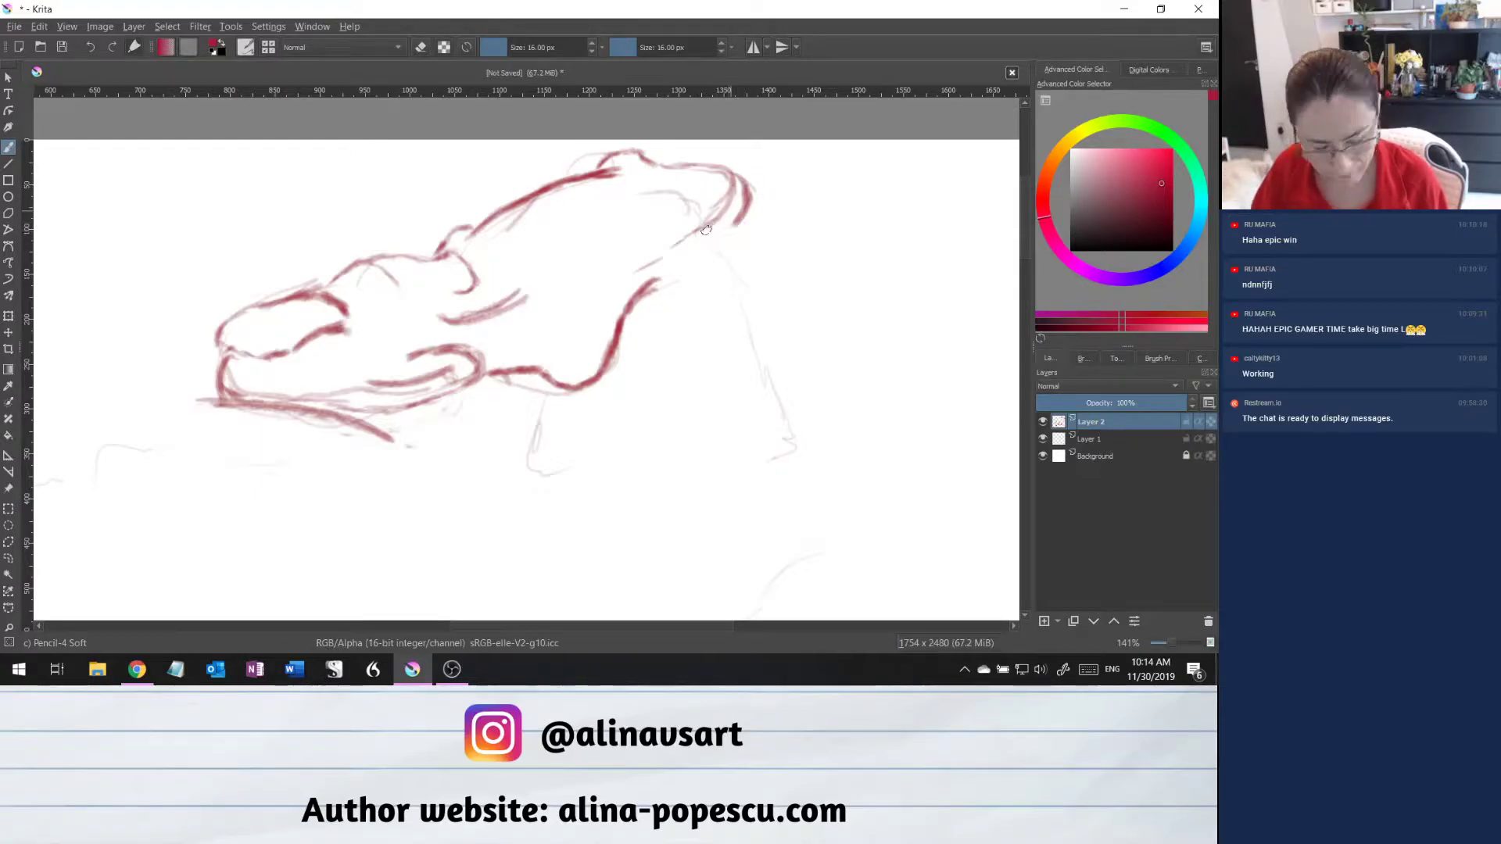
left_click_drag(727, 234, 688, 259)
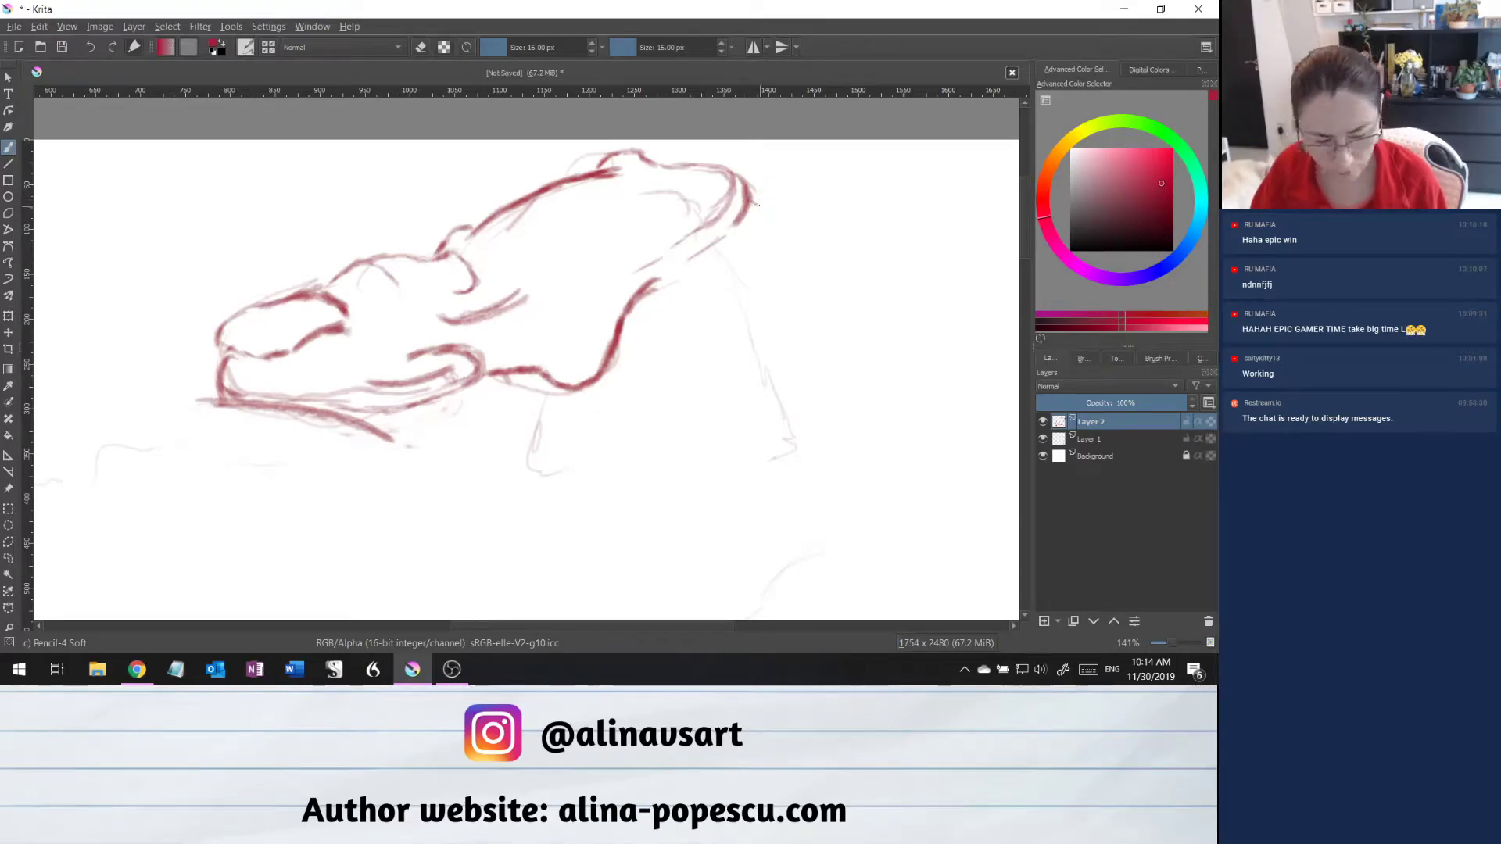
Add a parallel band behind the head's rear edge, with diagonal strokes back to the jaw and a short stroke descending from its lower corner.
left_click_drag(760, 208, 756, 253)
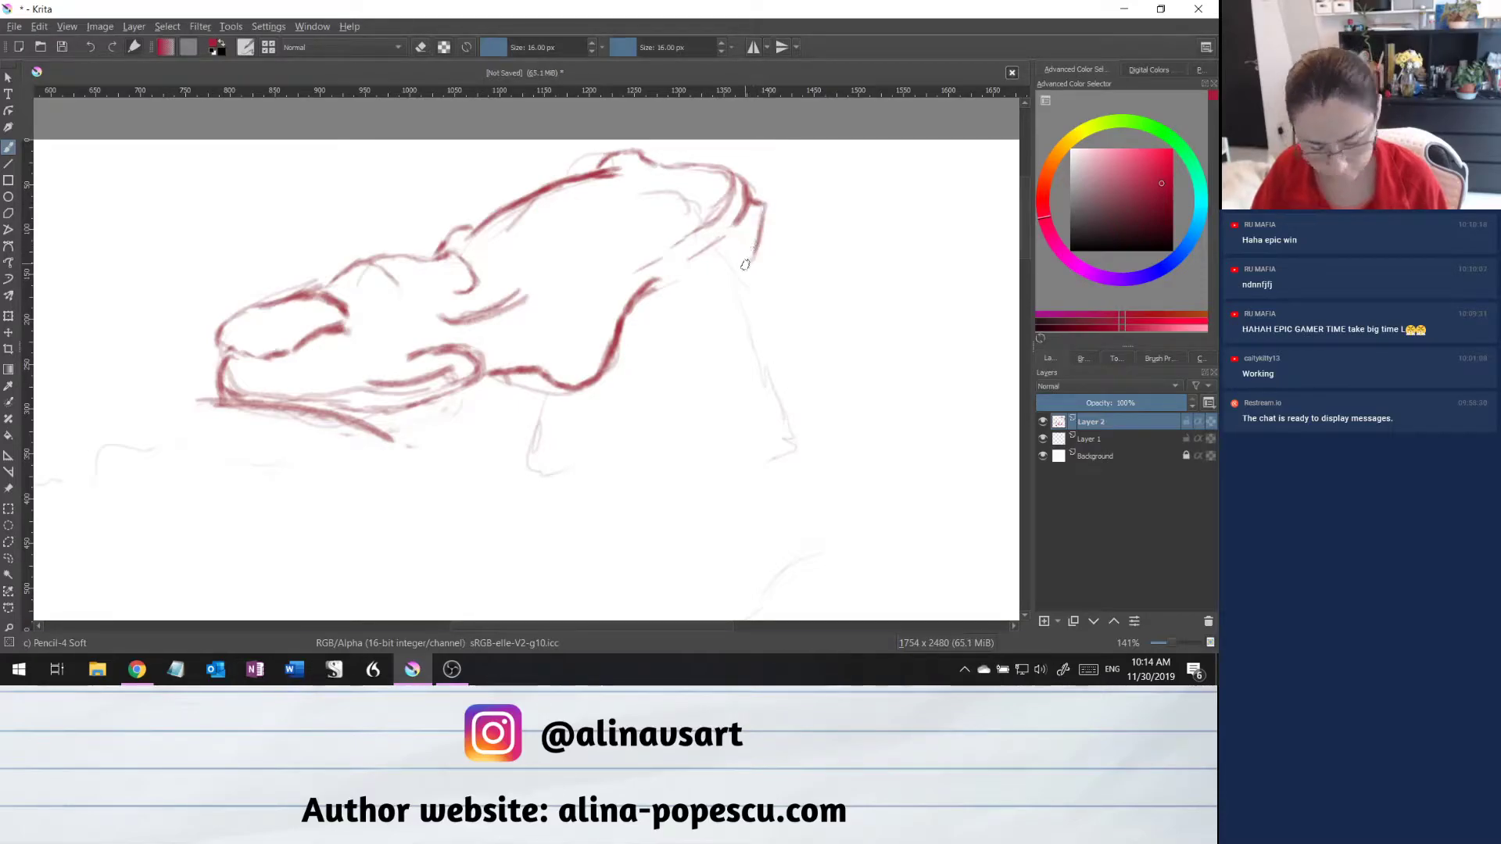
mouse_move(655, 320)
left_mouse_down()
mouse_move(730, 279)
mouse_move(635, 329)
left_mouse_up()
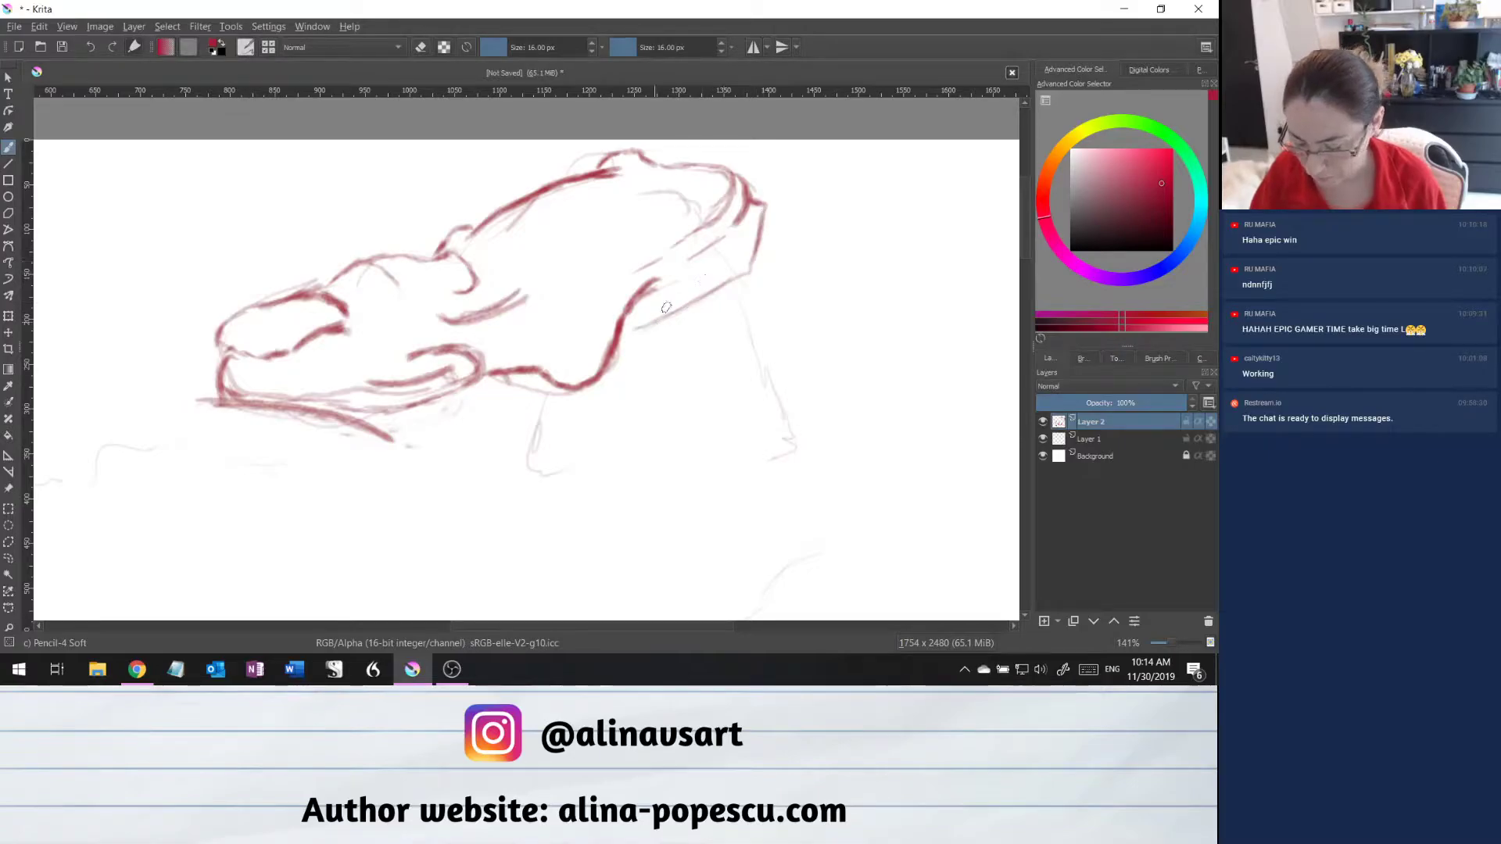
left_click_drag(688, 286, 739, 252)
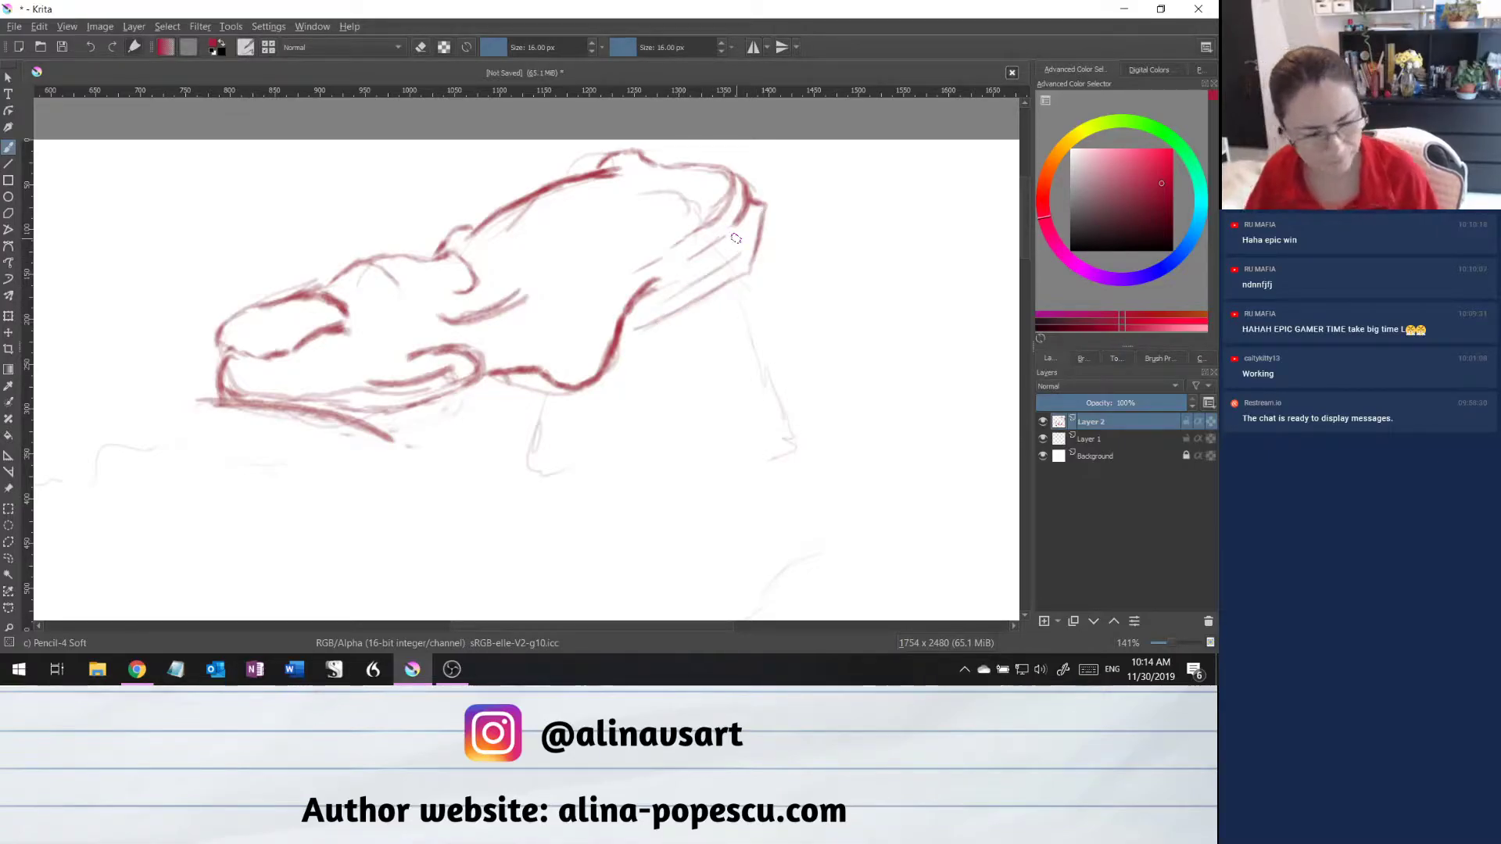
mouse_move(763, 208)
left_mouse_down()
mouse_move(730, 294)
mouse_move(753, 257)
left_mouse_up()
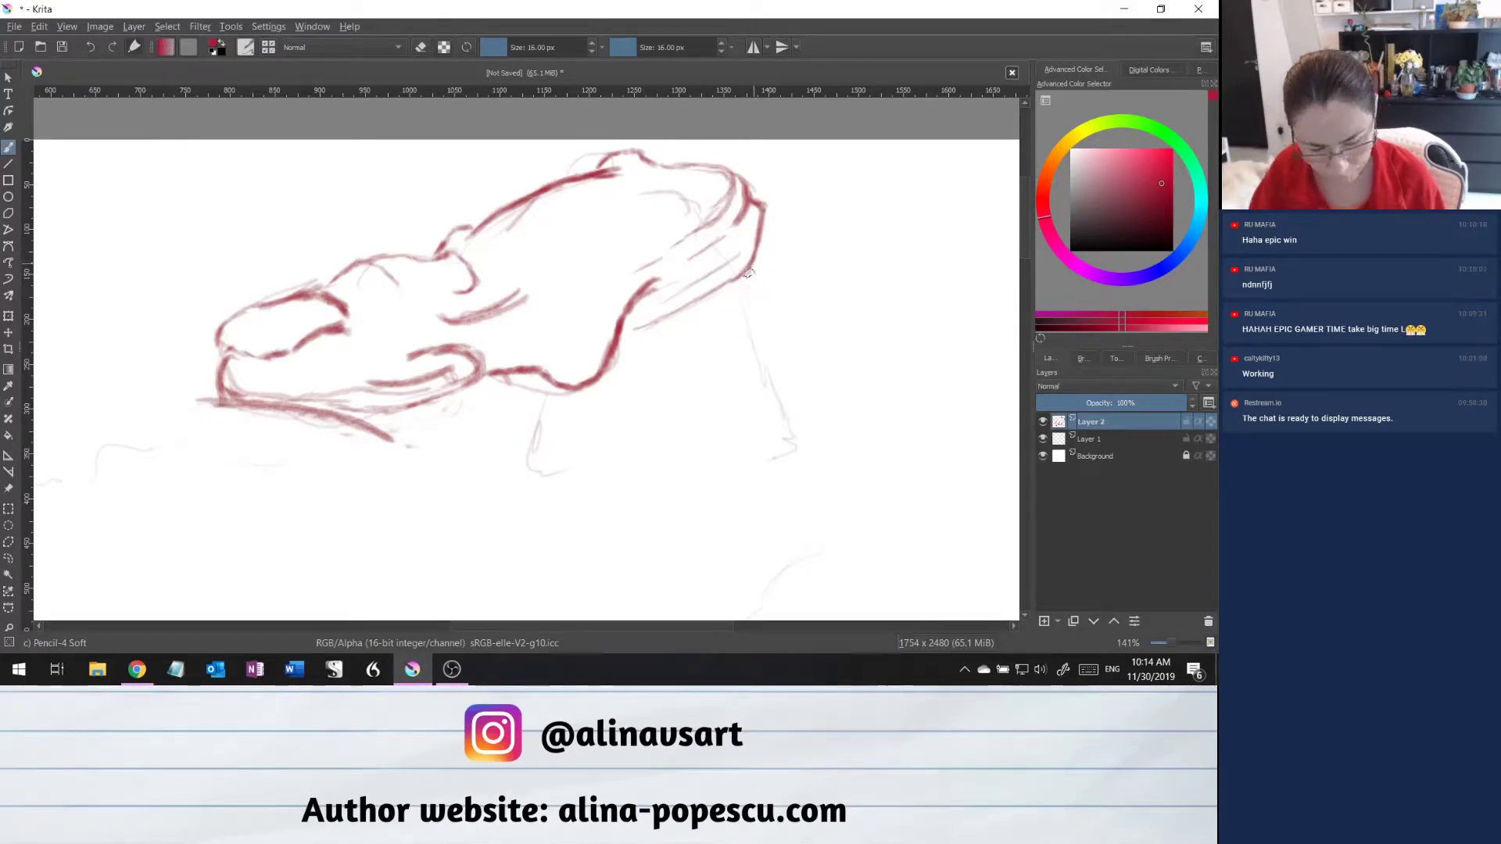
mouse_move(749, 269)
left_mouse_down()
mouse_move(754, 337)
mouse_move(760, 325)
left_mouse_up()
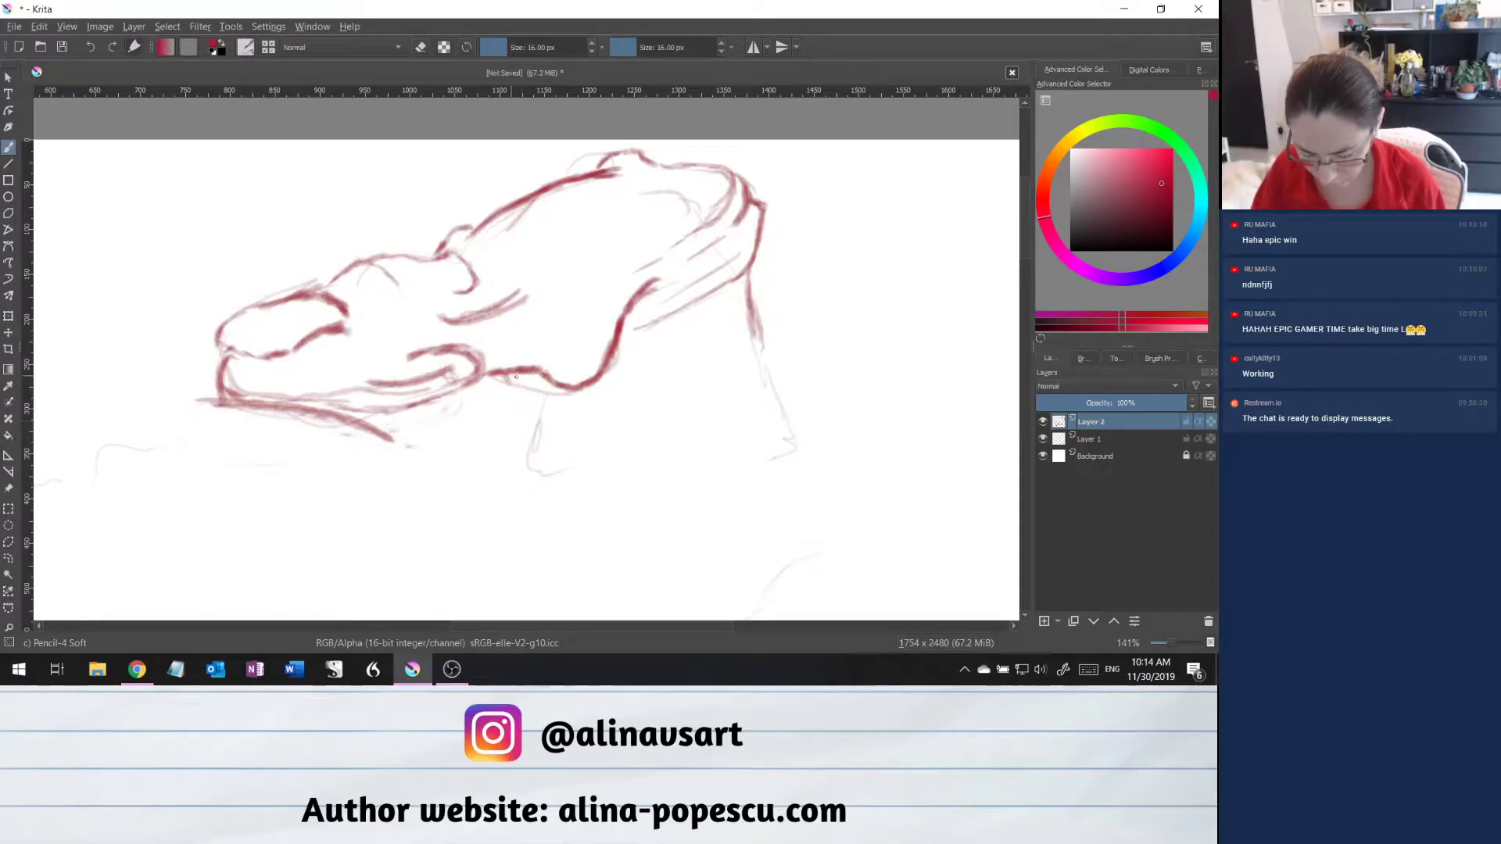
Draw the curved shape hanging beneath the jaw and a long curved line from behind it up toward the back of the head.
left_click_drag(542, 378, 539, 377)
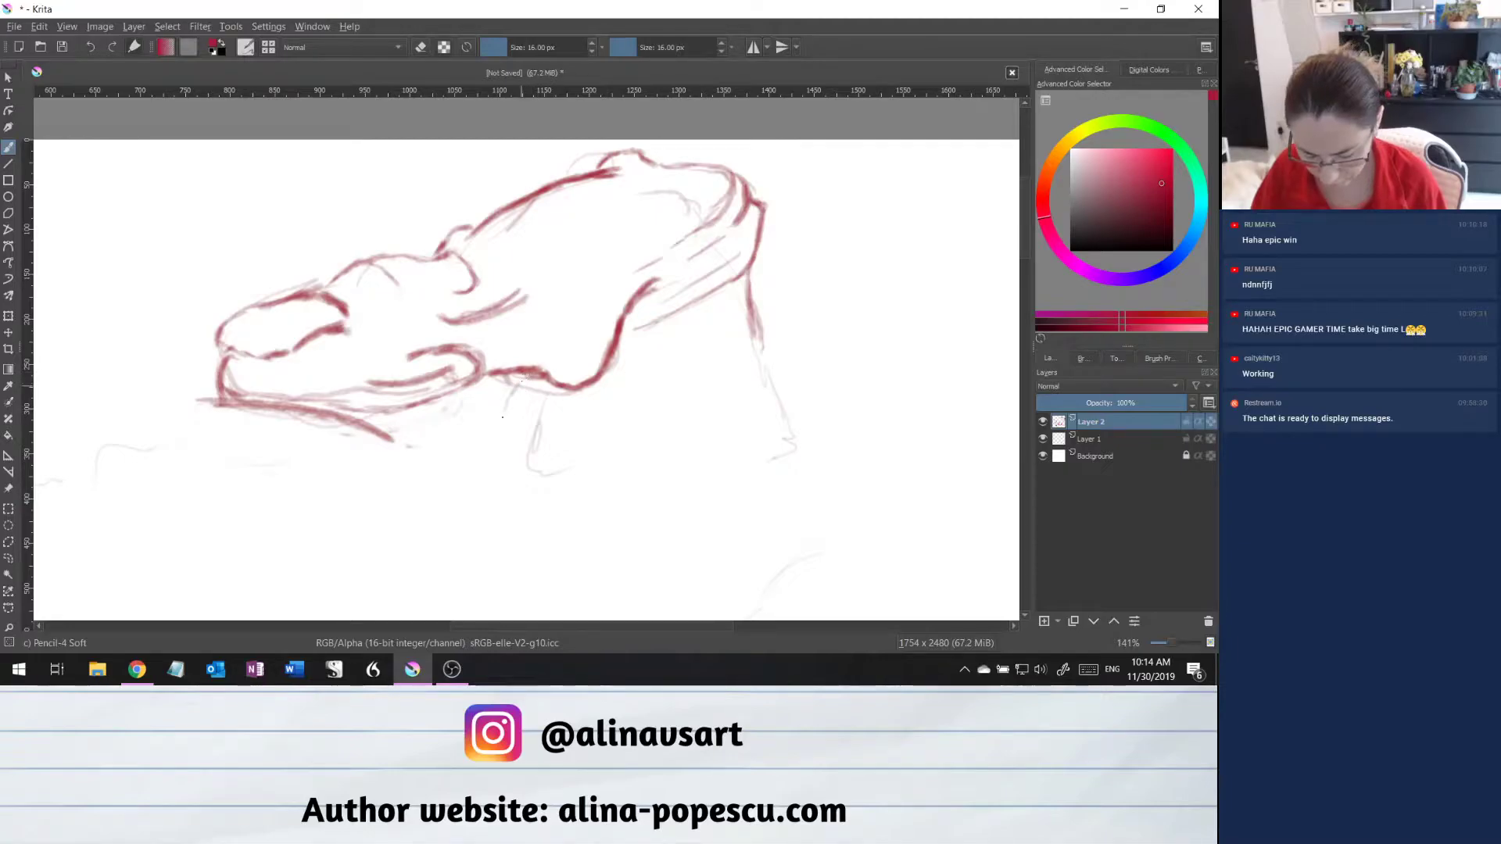
left_click_drag(520, 382, 510, 452)
mouse_move(516, 397)
left_mouse_down()
mouse_move(533, 471)
mouse_move(513, 467)
mouse_move(563, 474)
left_mouse_up()
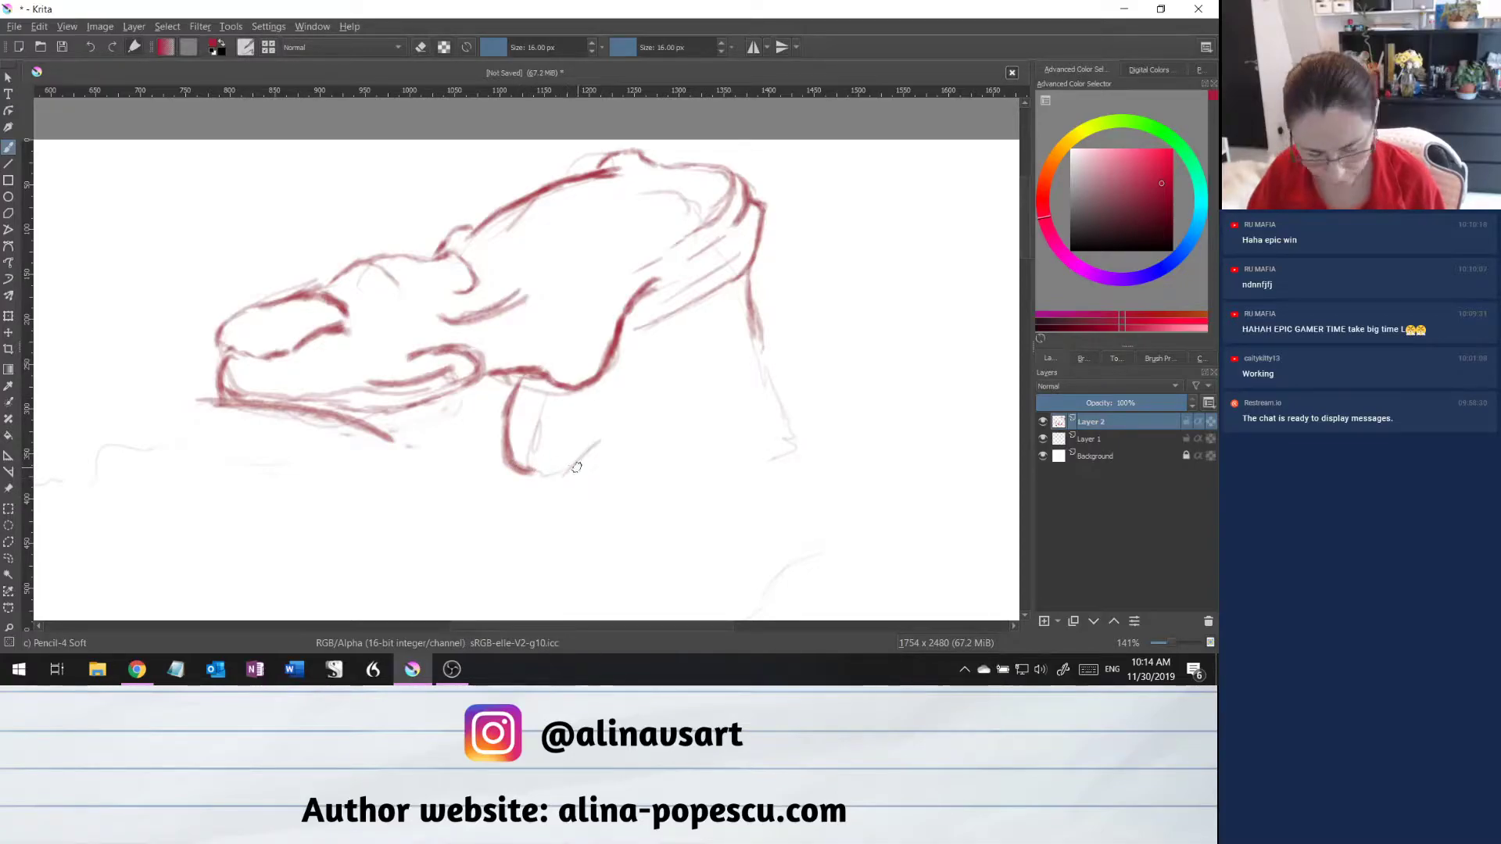
mouse_move(571, 470)
left_mouse_down()
mouse_move(641, 375)
mouse_move(703, 342)
left_mouse_up()
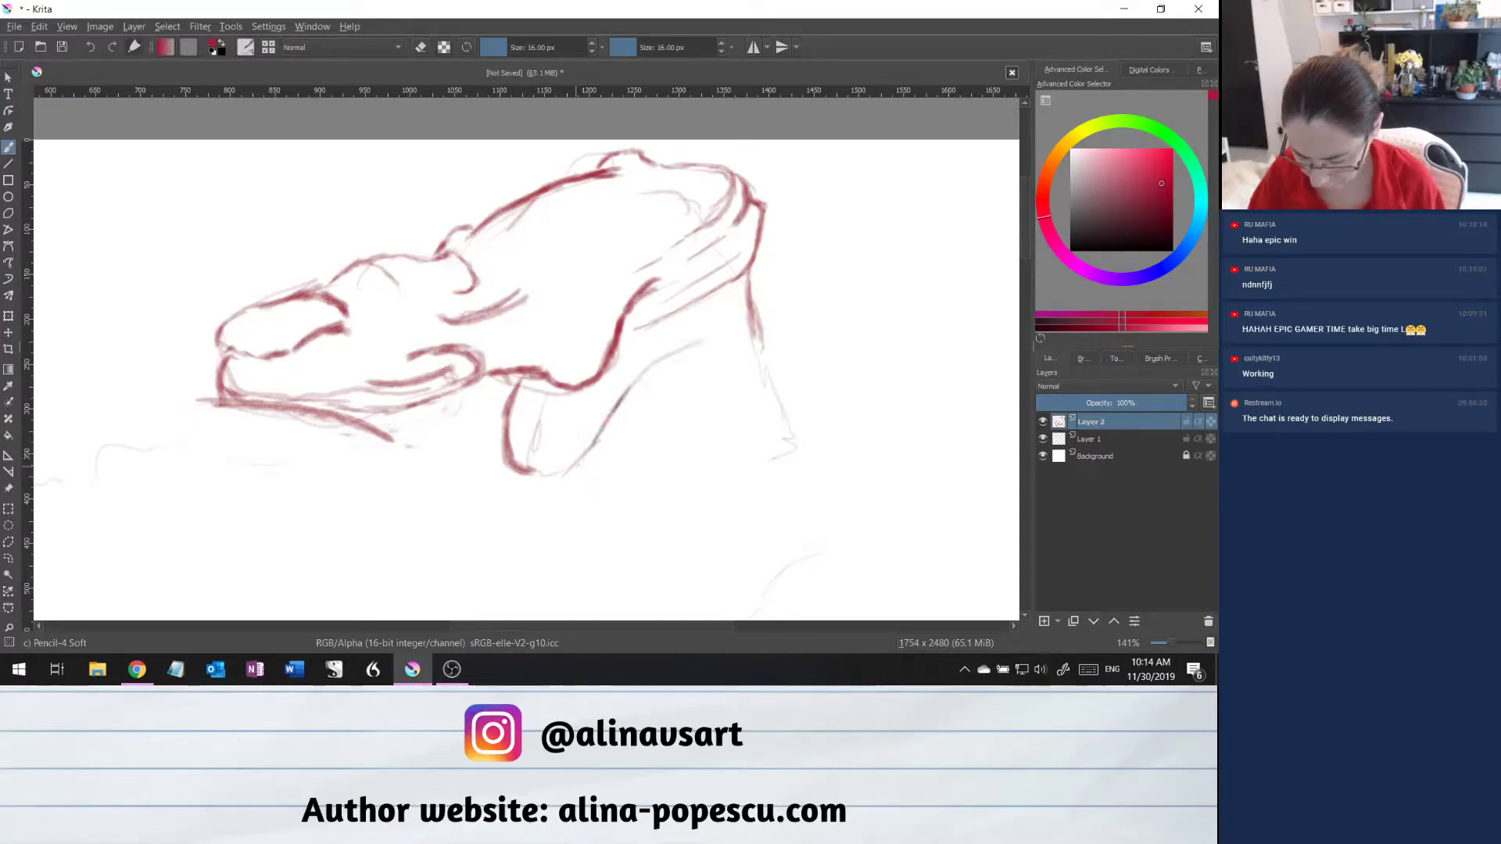
left_click_drag(604, 423, 577, 481)
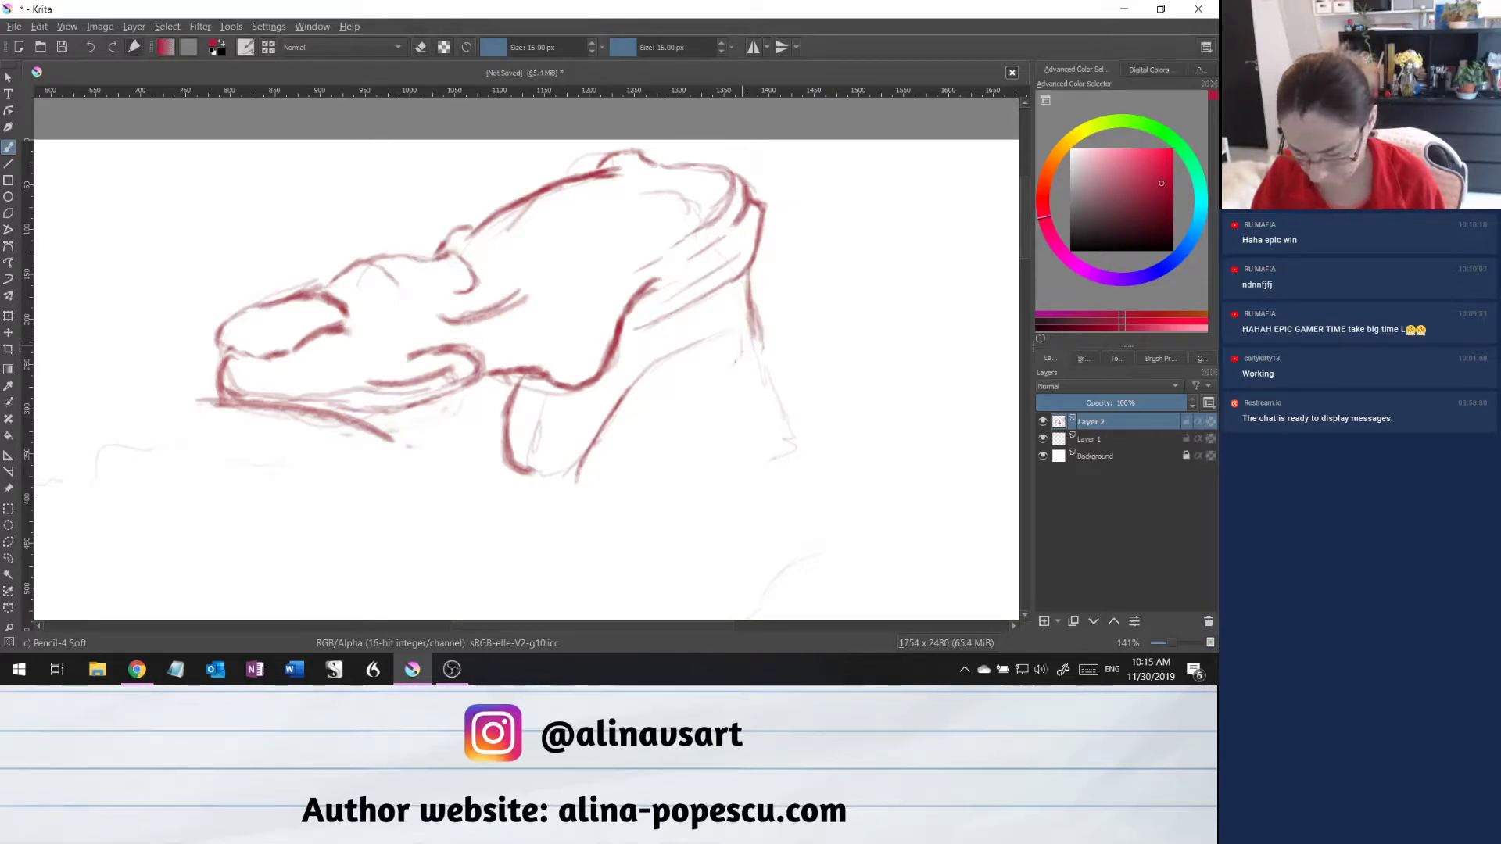
Draw the jagged inner neck line and extend the rear neck contour down to a small hooked end.
left_click_drag(740, 351, 685, 470)
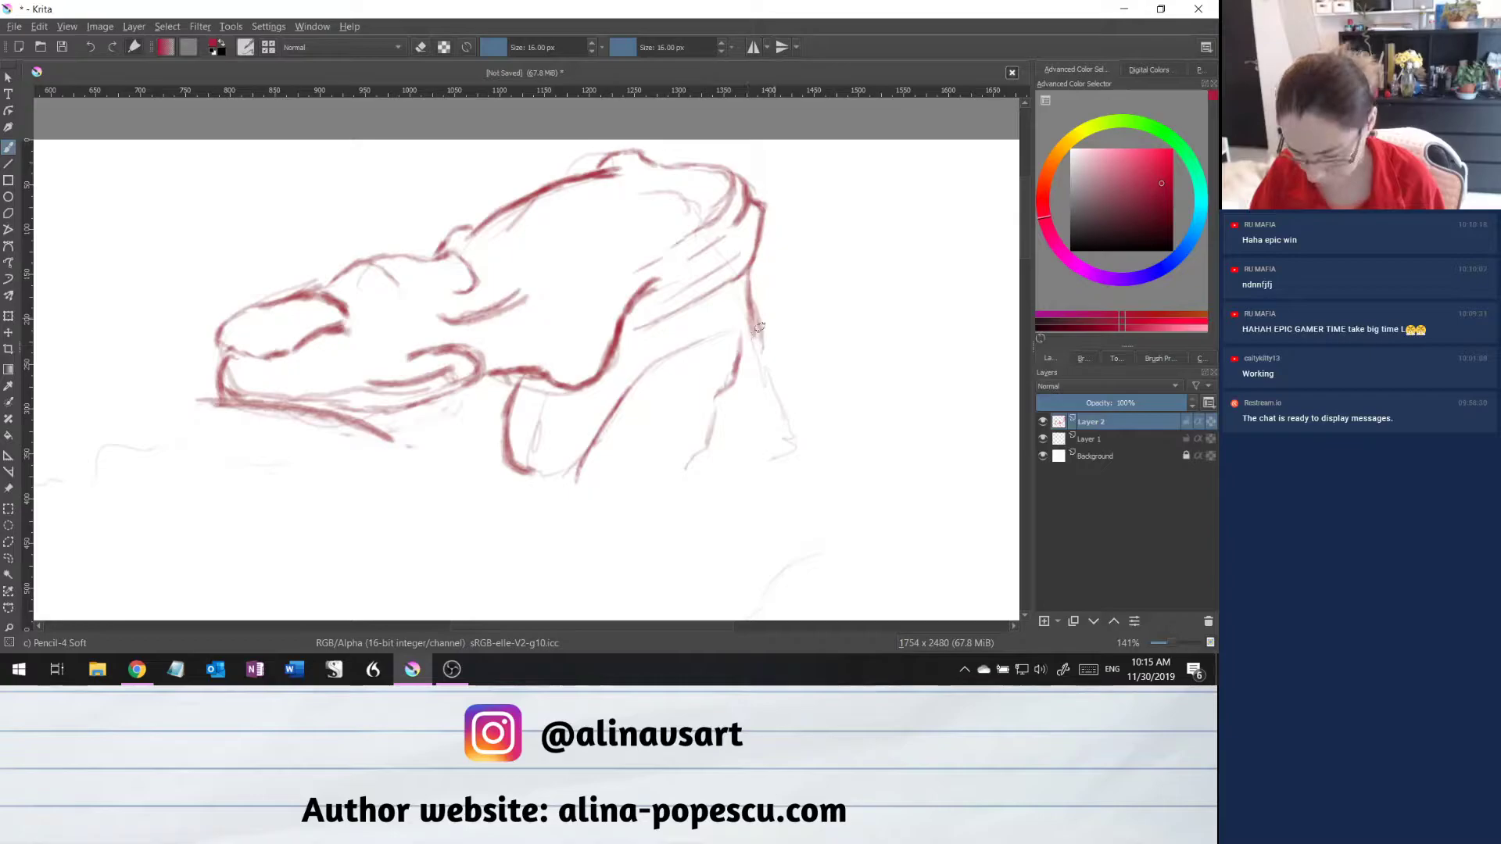
left_click_drag(750, 323, 757, 452)
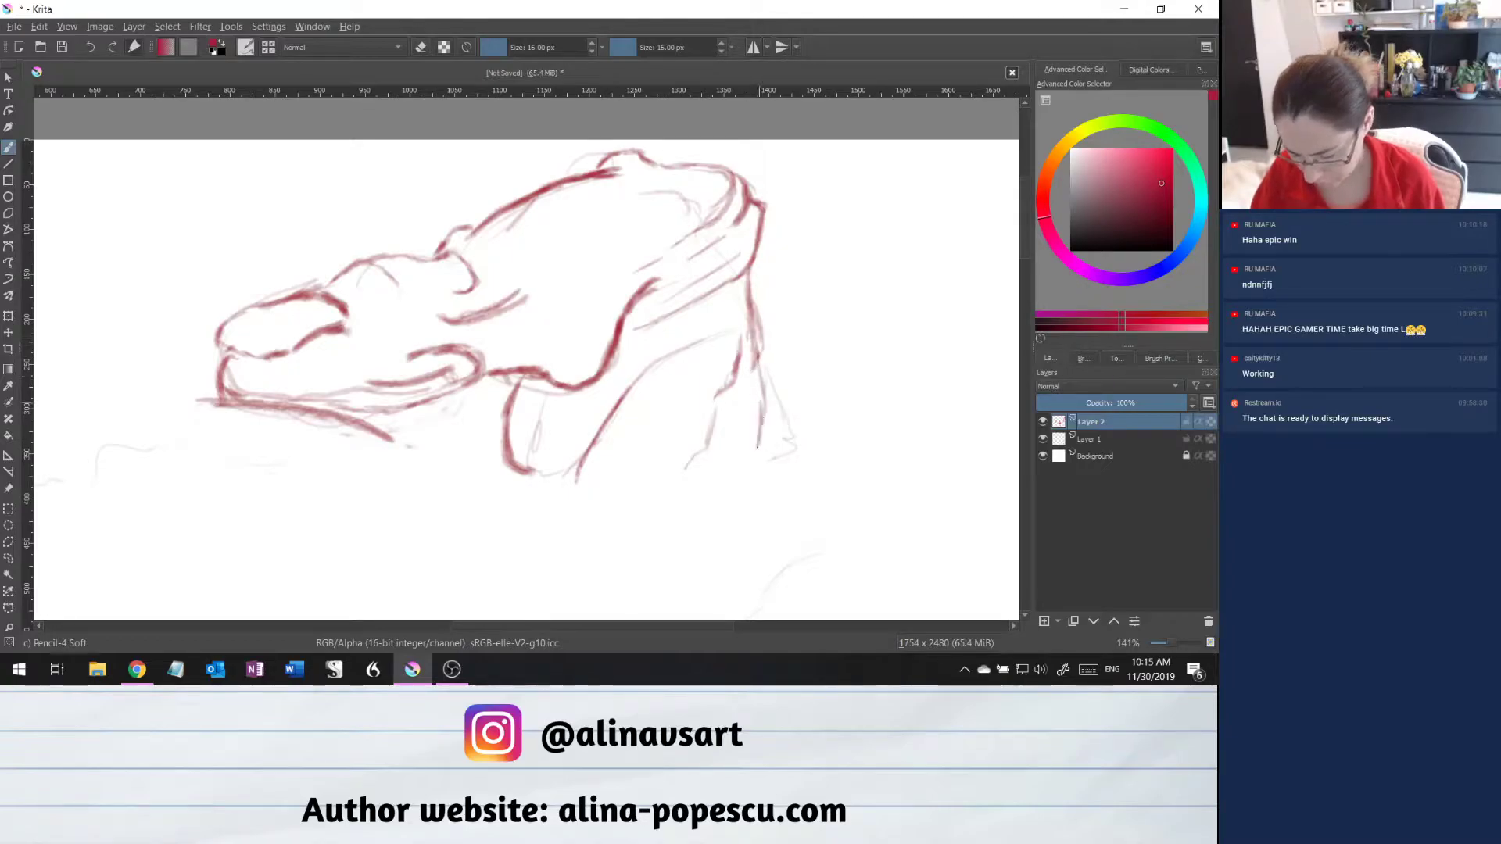
mouse_move(758, 366)
left_mouse_down()
mouse_move(771, 491)
mouse_move(757, 518)
left_mouse_up()
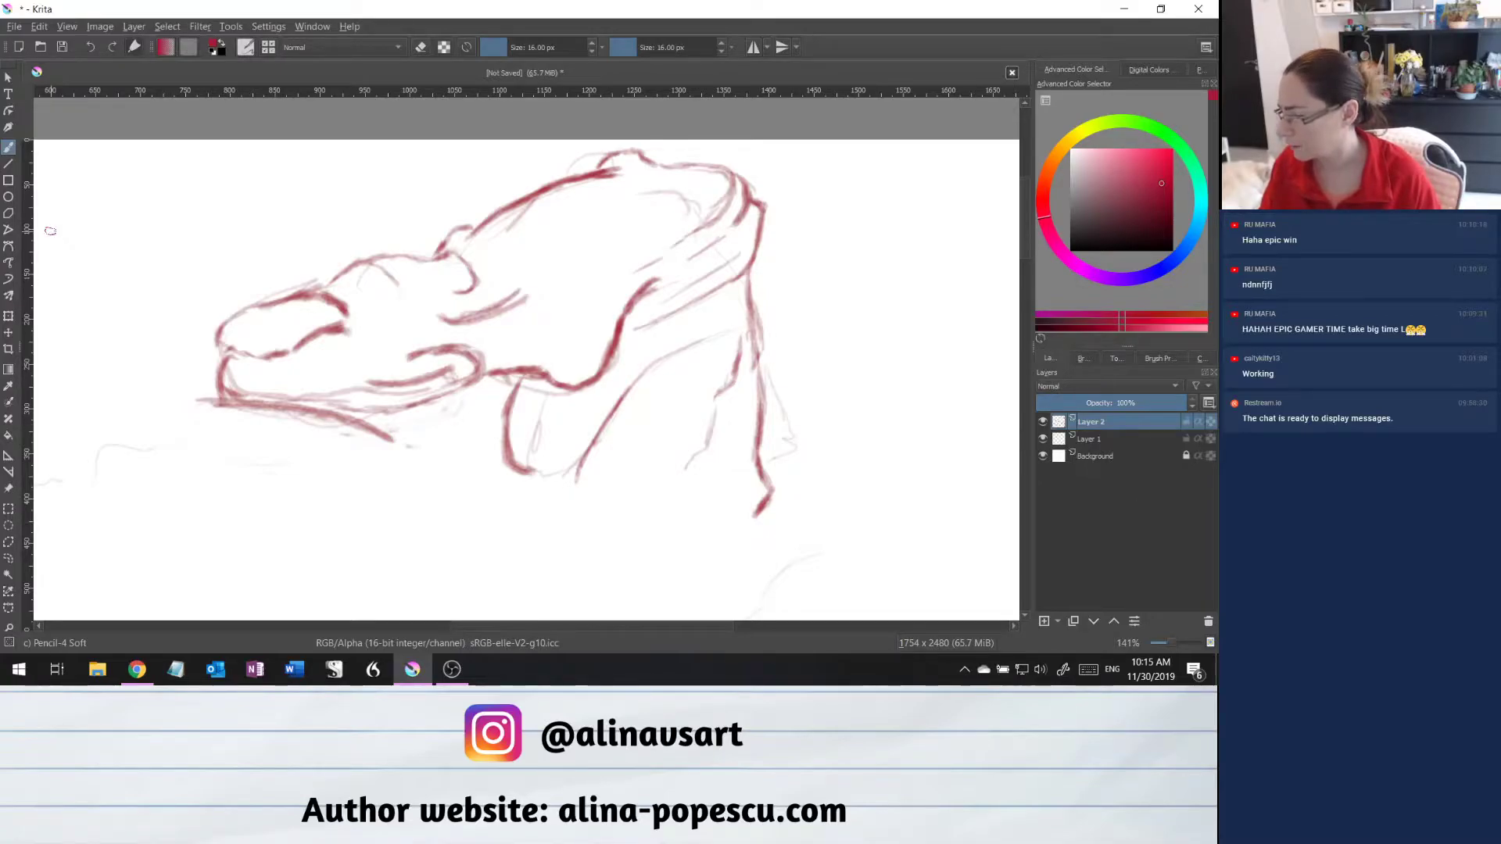
key("alt+Tab")
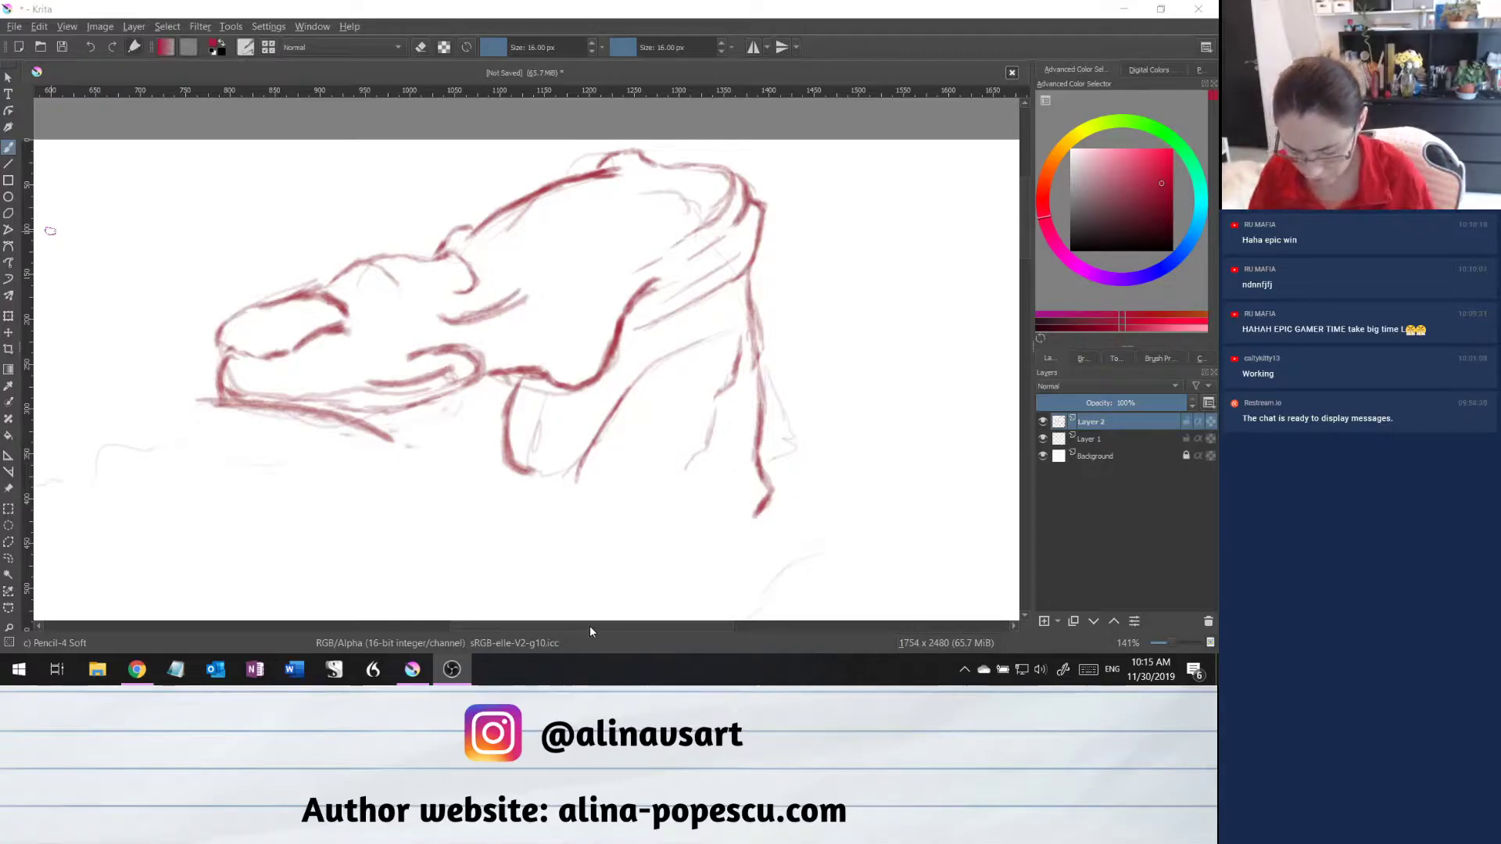
Draw an arched line descending leftward on the blank area below the neck, with a thin stroke branching beneath its middle.
left_click_drag(621, 627, 636, 627)
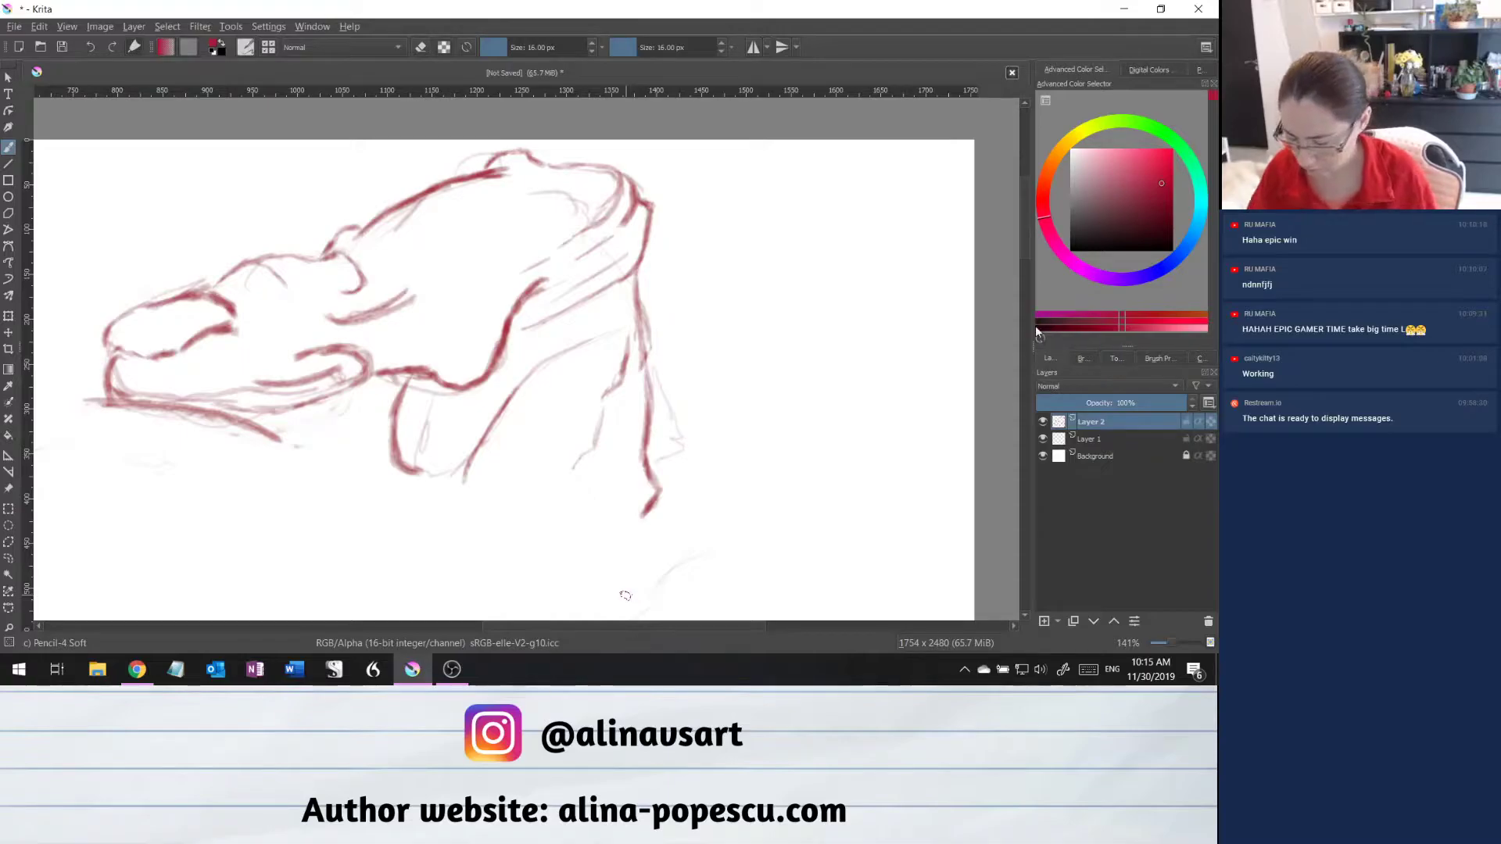
mouse_move(1024, 238)
left_mouse_down()
mouse_move(1025, 304)
mouse_move(1026, 287)
left_mouse_up()
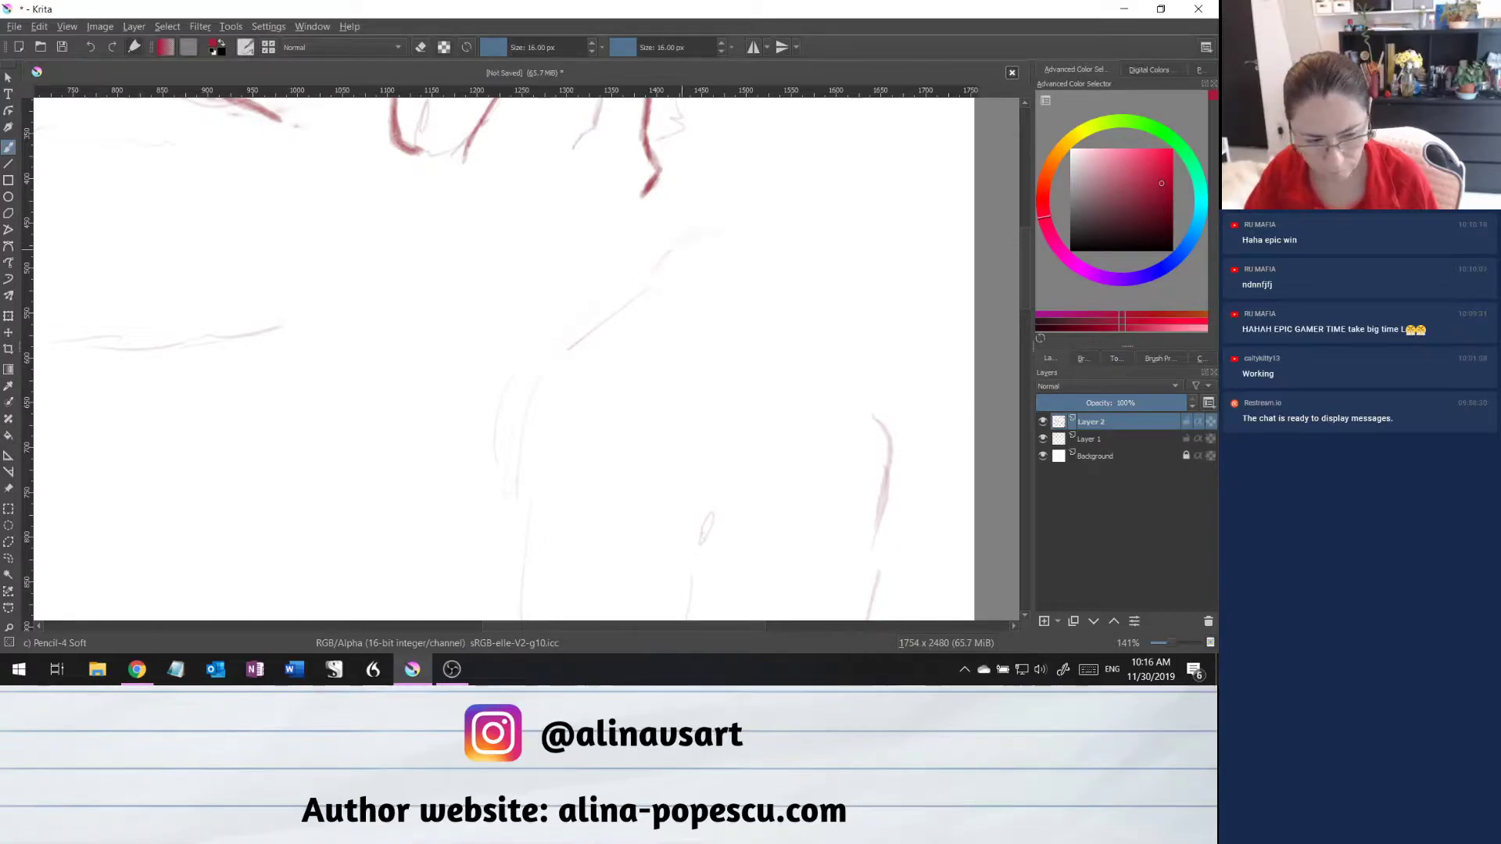
mouse_move(713, 216)
left_mouse_down()
mouse_move(698, 226)
mouse_move(798, 167)
left_mouse_up()
mouse_move(723, 217)
left_mouse_down()
mouse_move(819, 159)
mouse_move(723, 216)
left_mouse_up()
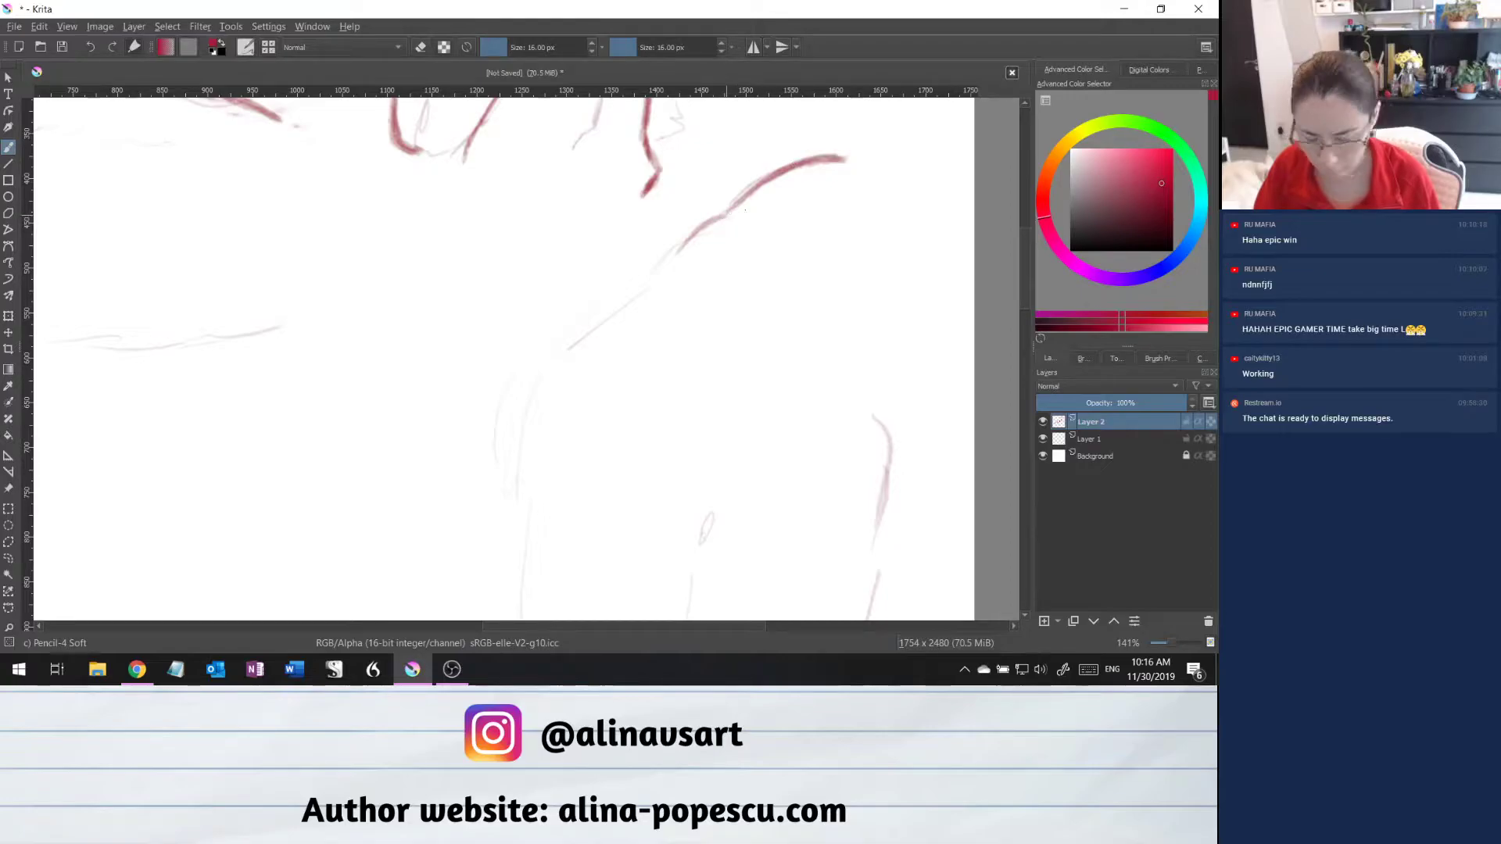
left_click_drag(727, 213, 820, 176)
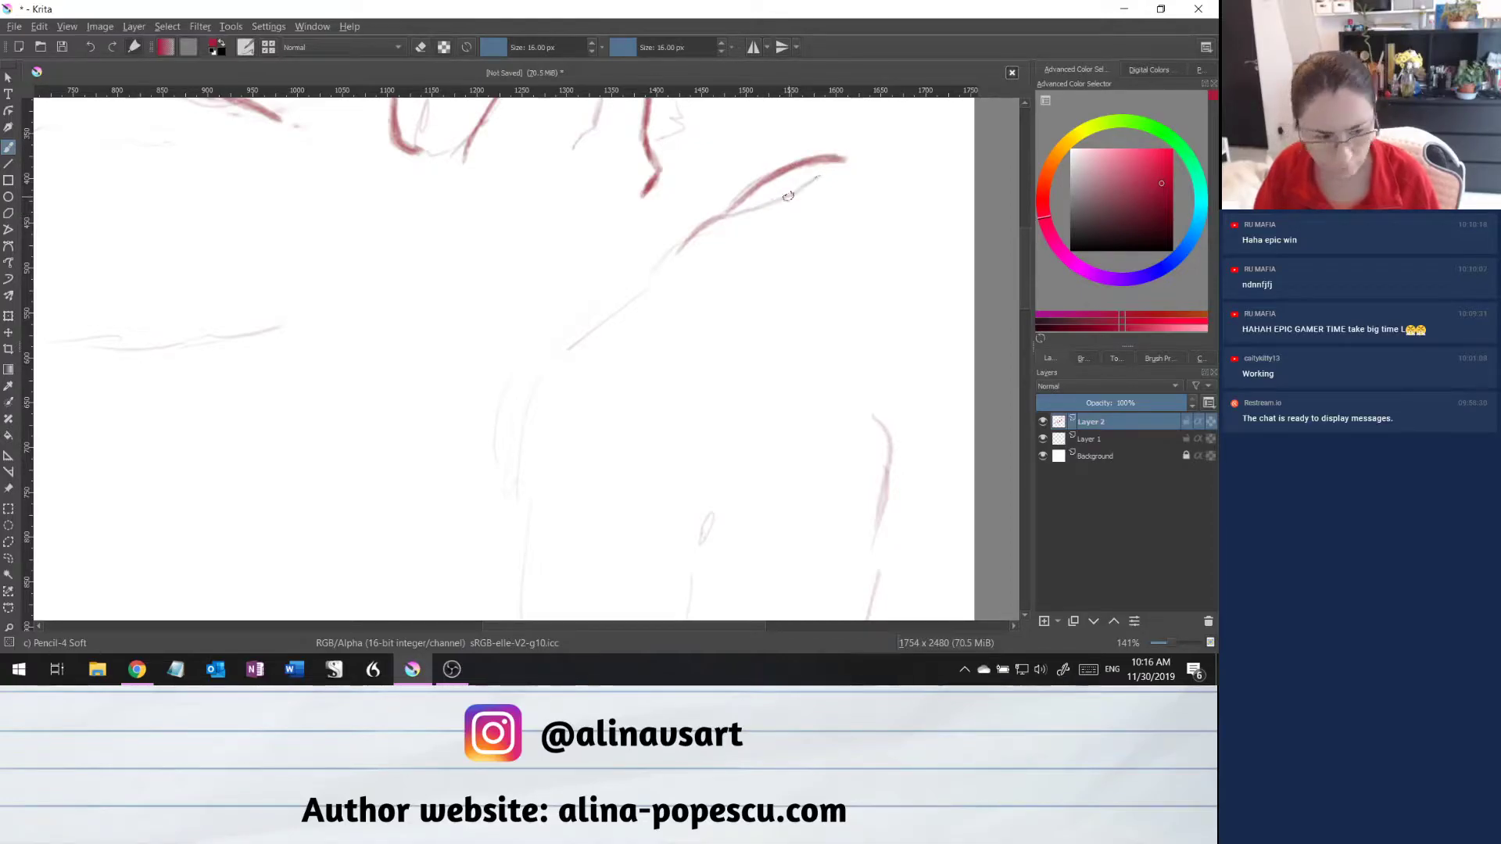
left_click_drag(678, 247, 670, 254)
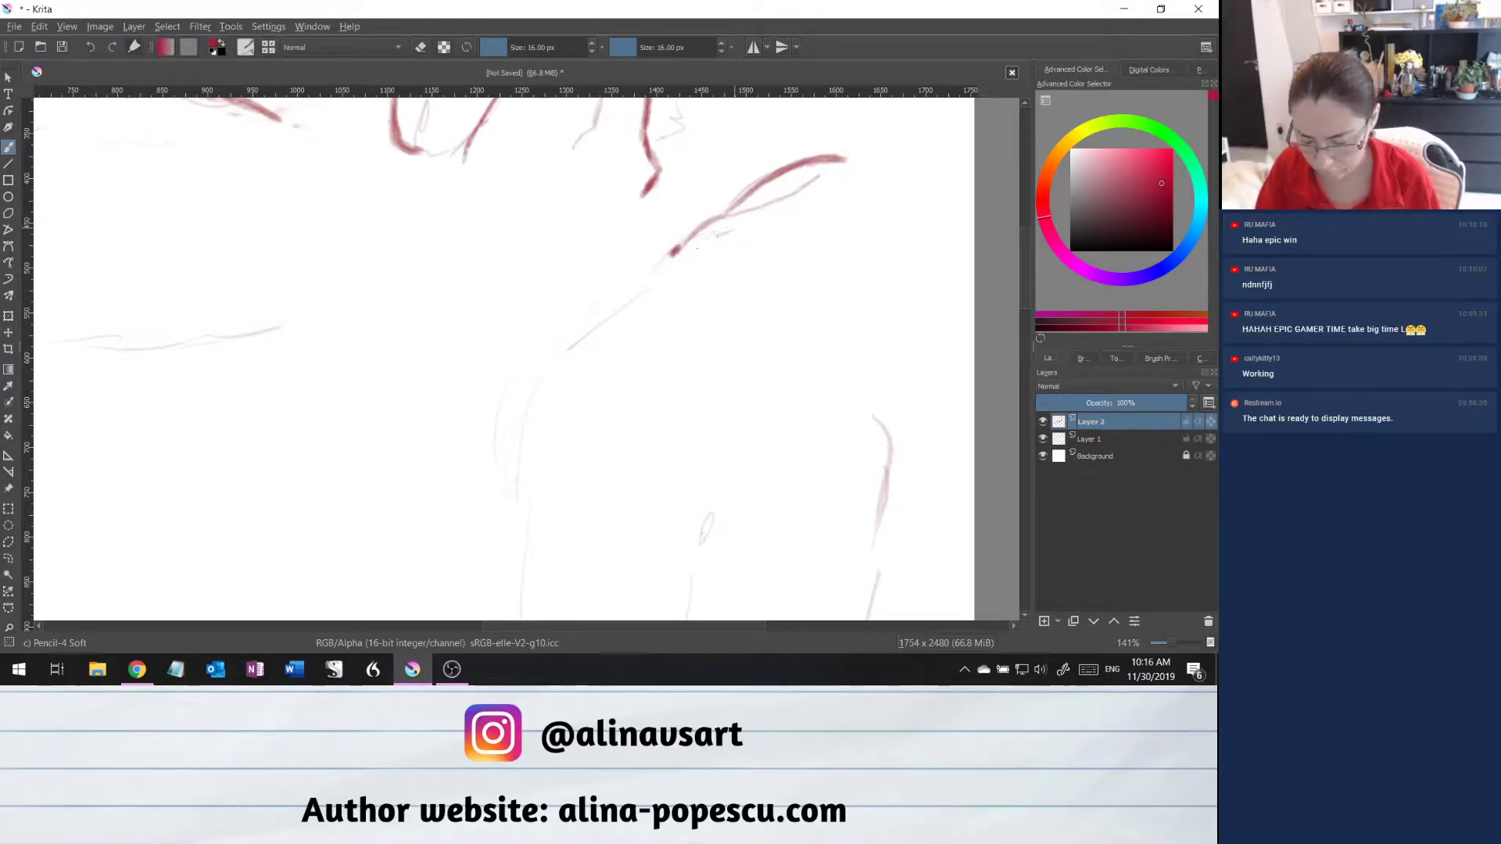
Add a parallel stroke beneath the arch's lower end, then extend and darken the main line down and left.
left_click_drag(696, 248, 708, 242)
left_click_drag(642, 289, 709, 238)
left_click_drag(637, 290, 732, 235)
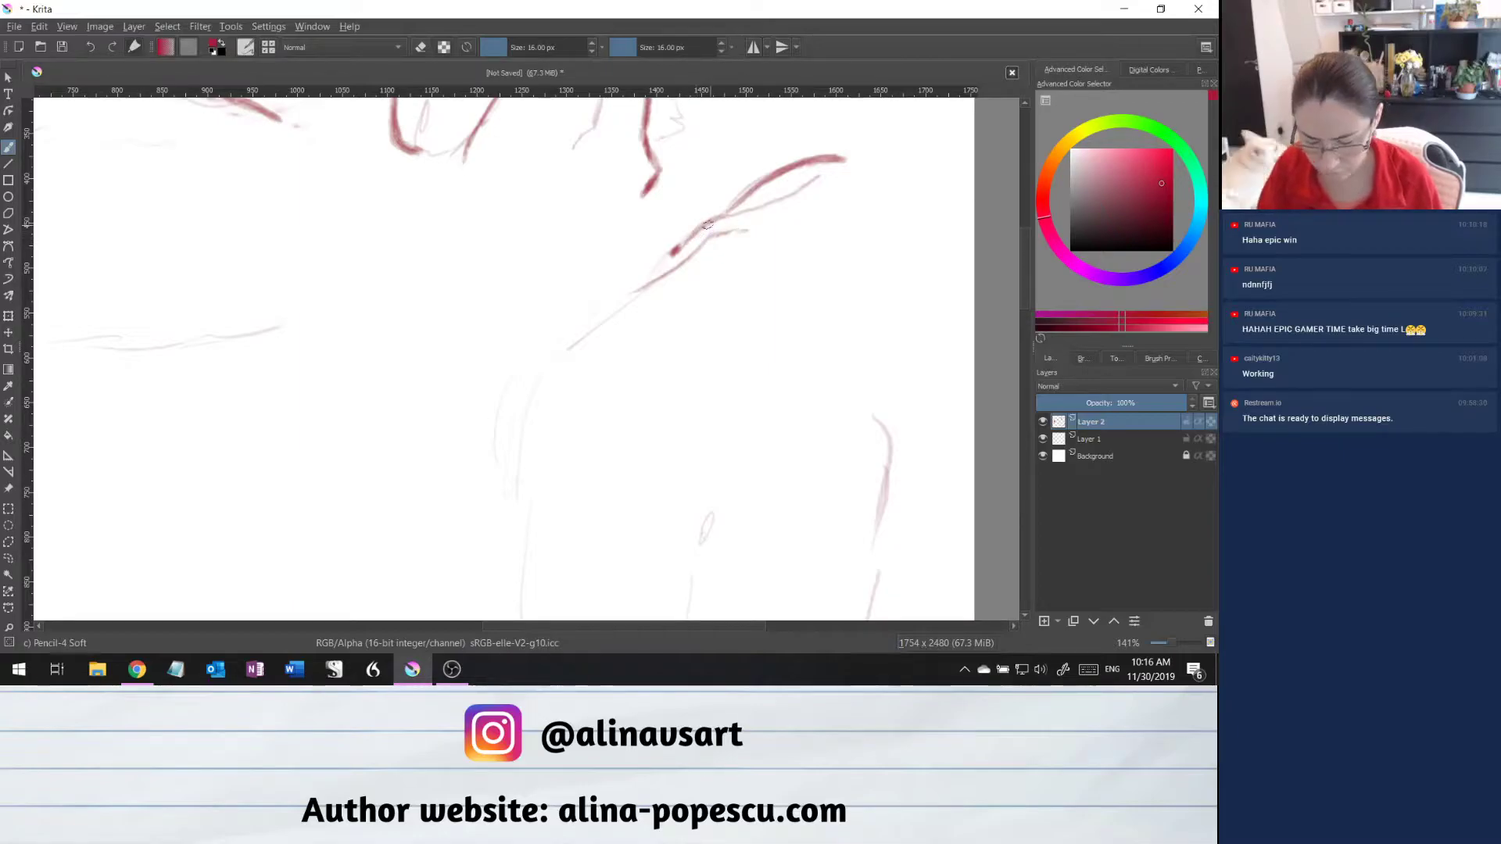
left_click_drag(748, 208, 649, 271)
left_click_drag(704, 227, 649, 268)
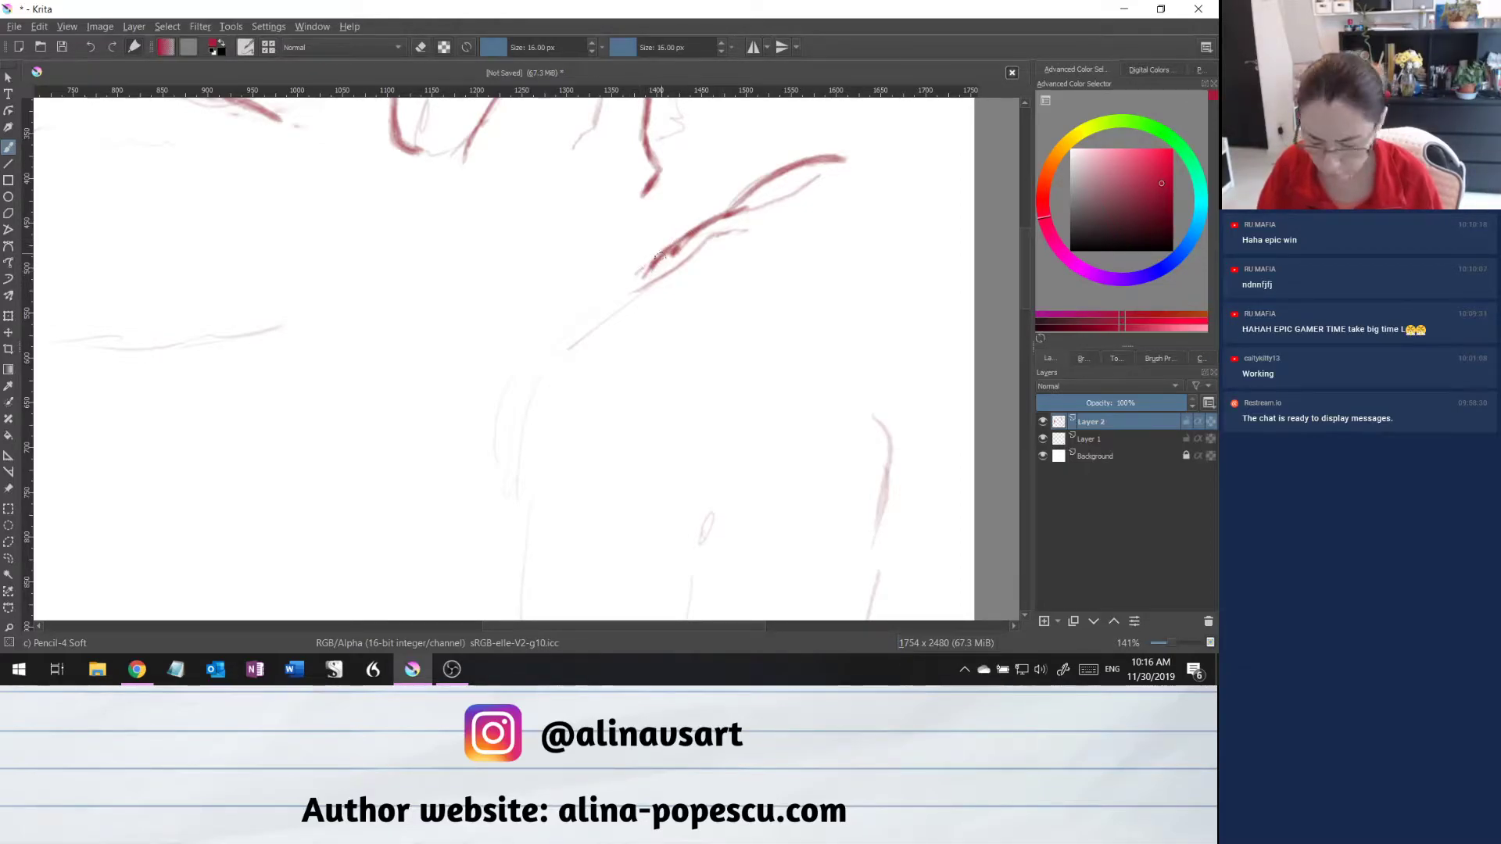
Continue the doubled contour down to its bend, adding a dark knob with a short hanging stroke and a small hooked end.
left_click_drag(646, 265, 597, 329)
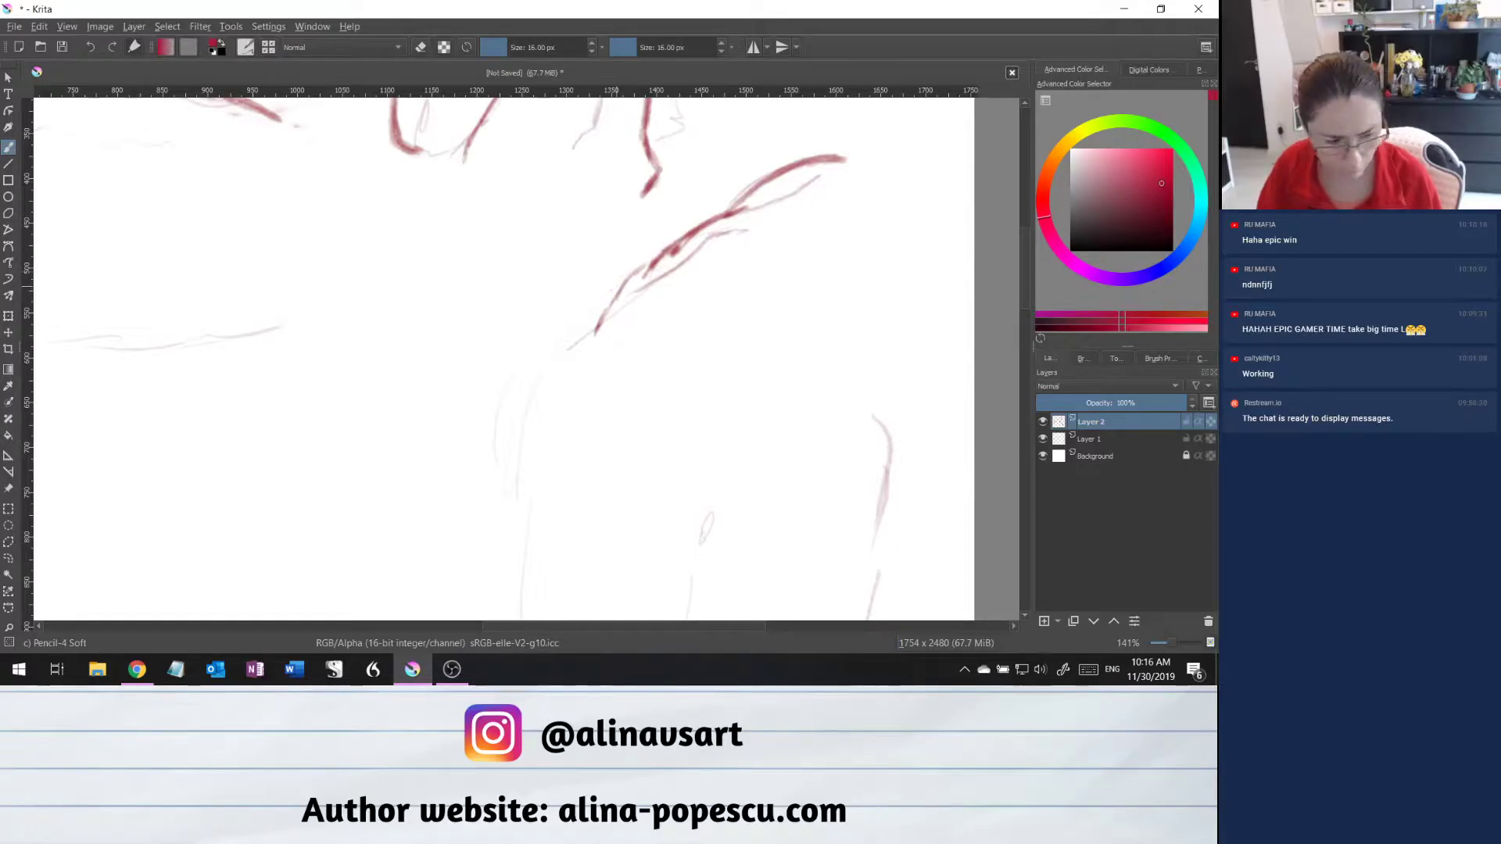
mouse_move(617, 287)
left_mouse_down()
mouse_move(564, 323)
mouse_move(553, 356)
mouse_move(660, 274)
left_mouse_up()
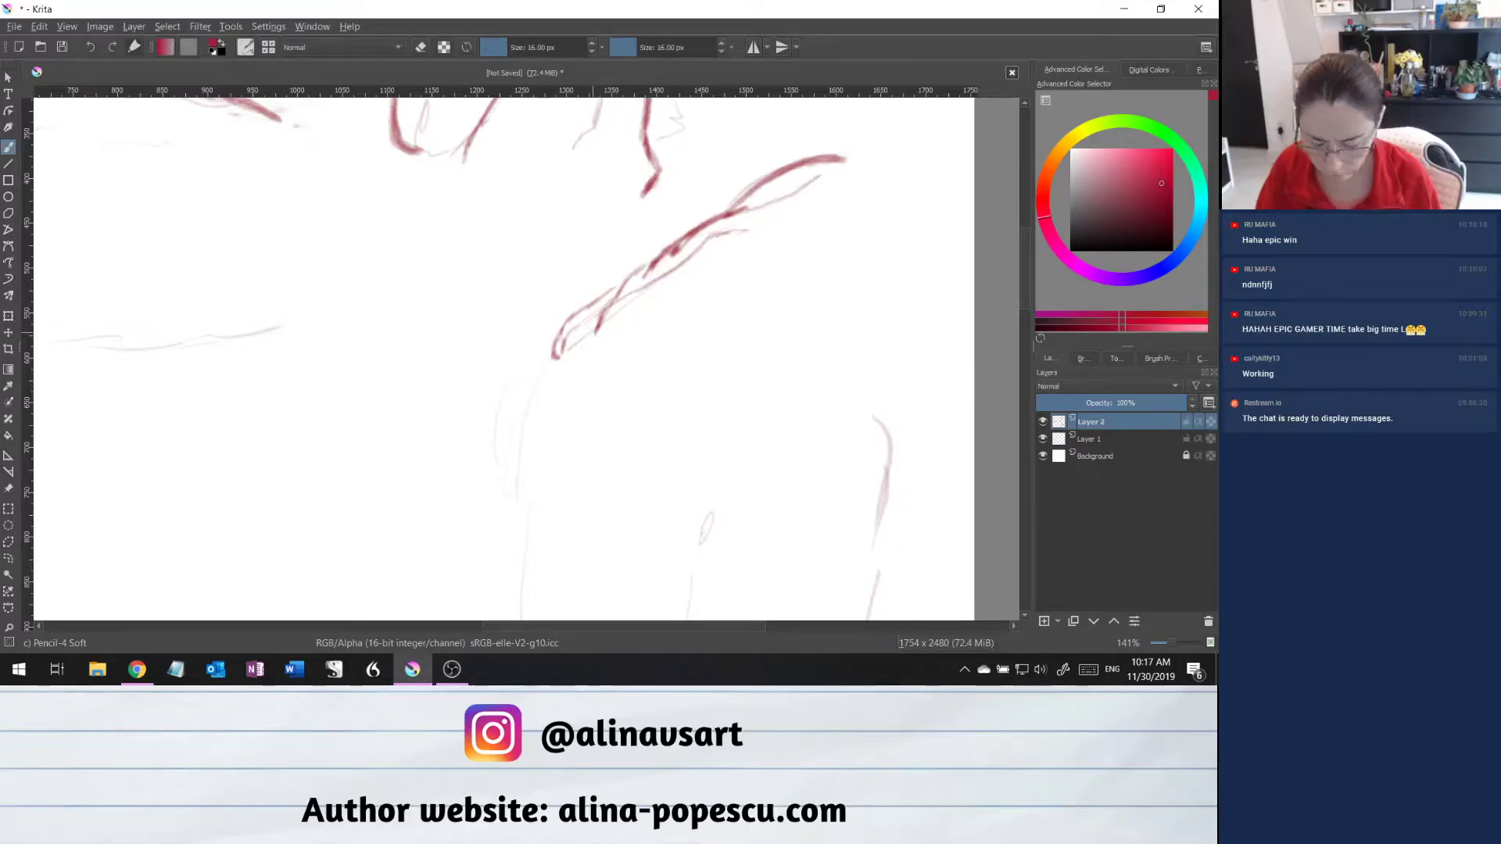
left_click_drag(592, 334, 602, 328)
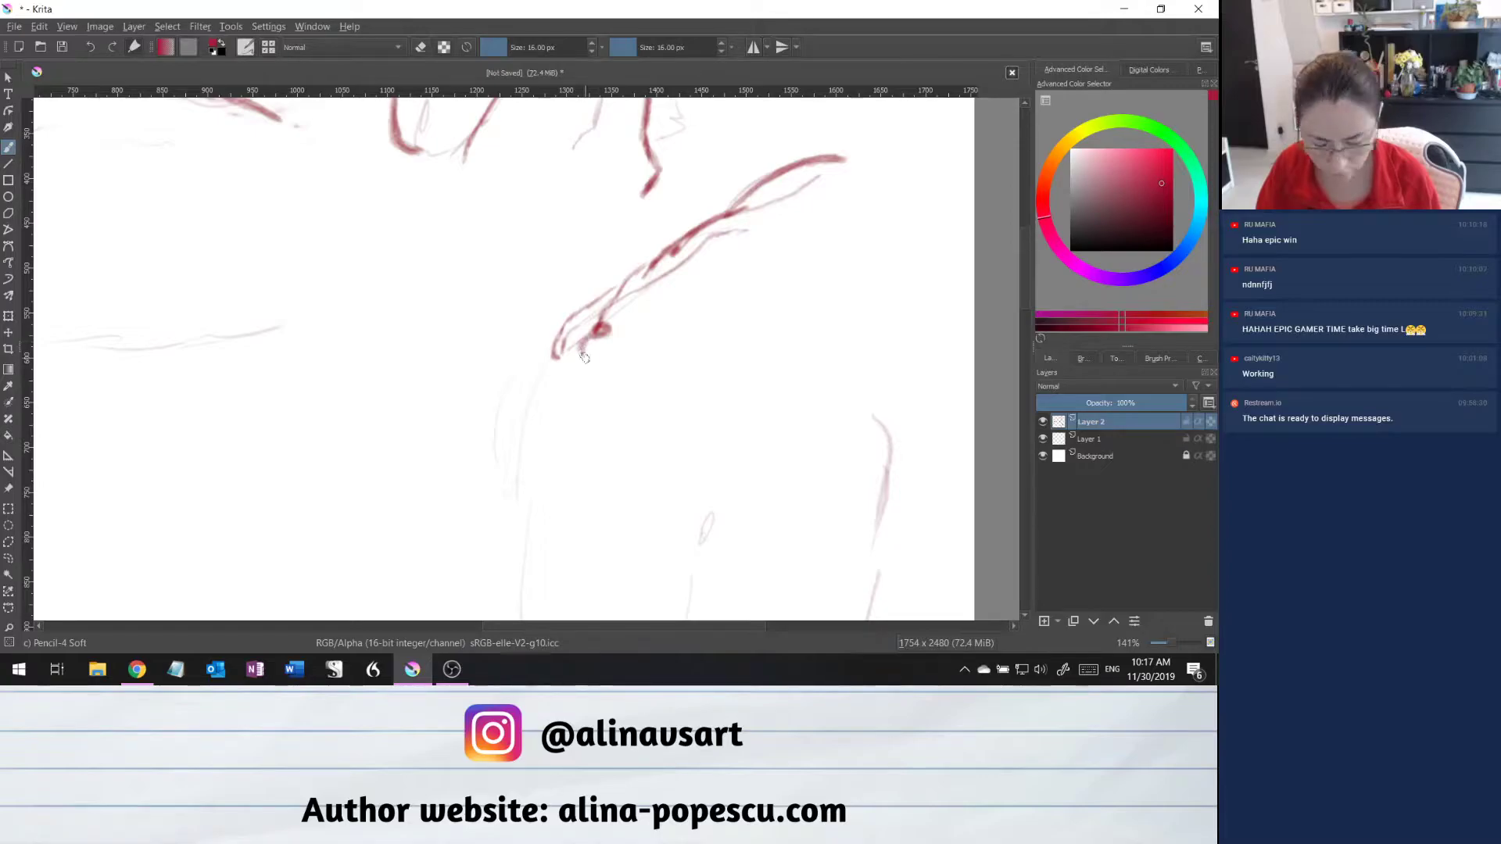
mouse_move(584, 358)
left_mouse_down()
mouse_move(582, 377)
mouse_move(589, 331)
mouse_move(582, 380)
left_mouse_up()
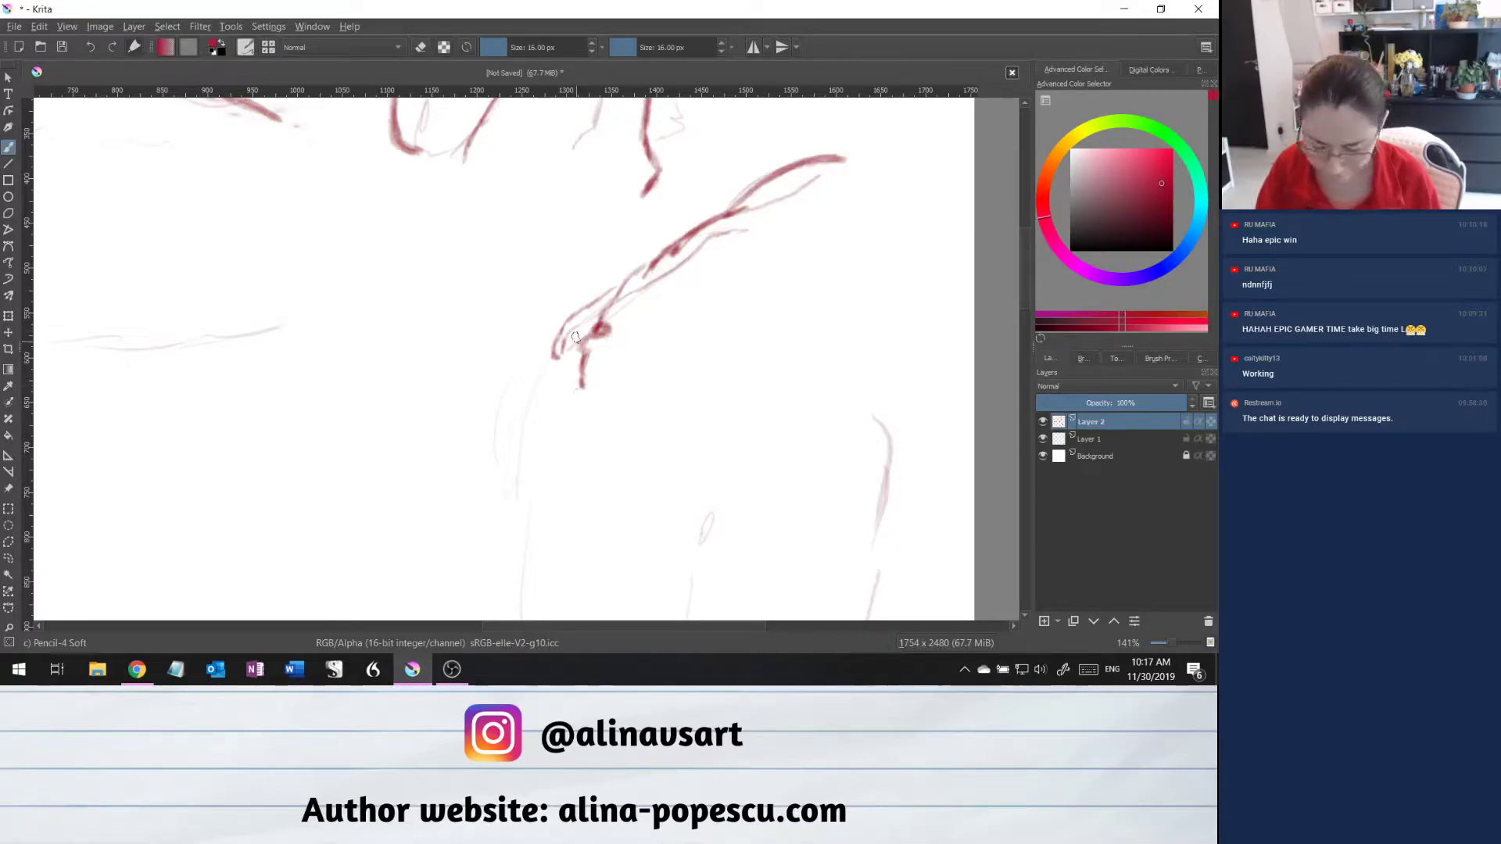
mouse_move(555, 361)
left_mouse_down()
mouse_move(561, 351)
mouse_move(530, 427)
left_mouse_up()
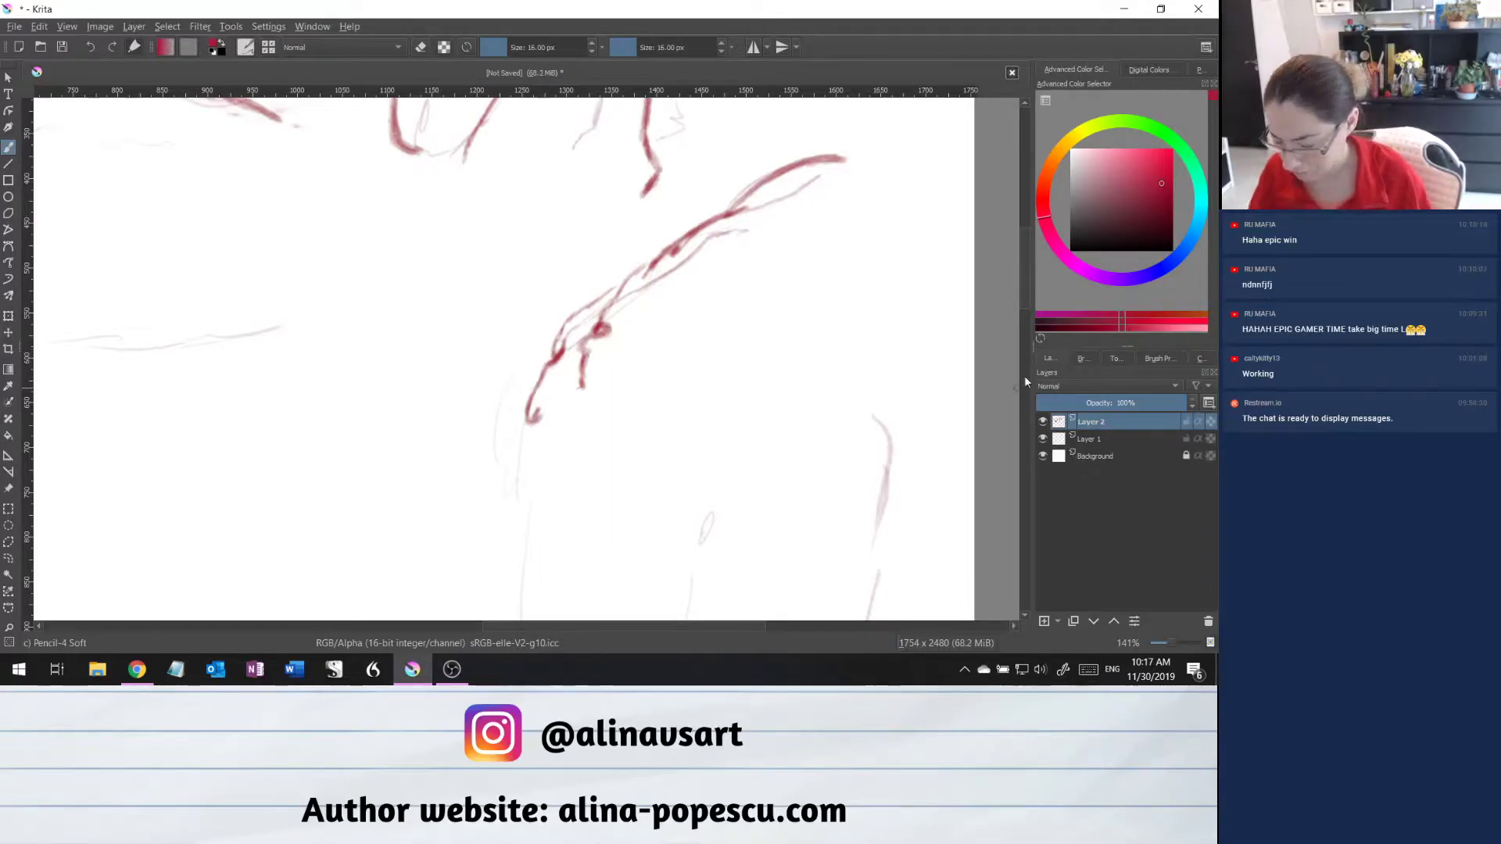
Trace the finger-like form's long wavy left edge downward, curving its lower end inward.
left_click_drag(1026, 285, 1022, 302)
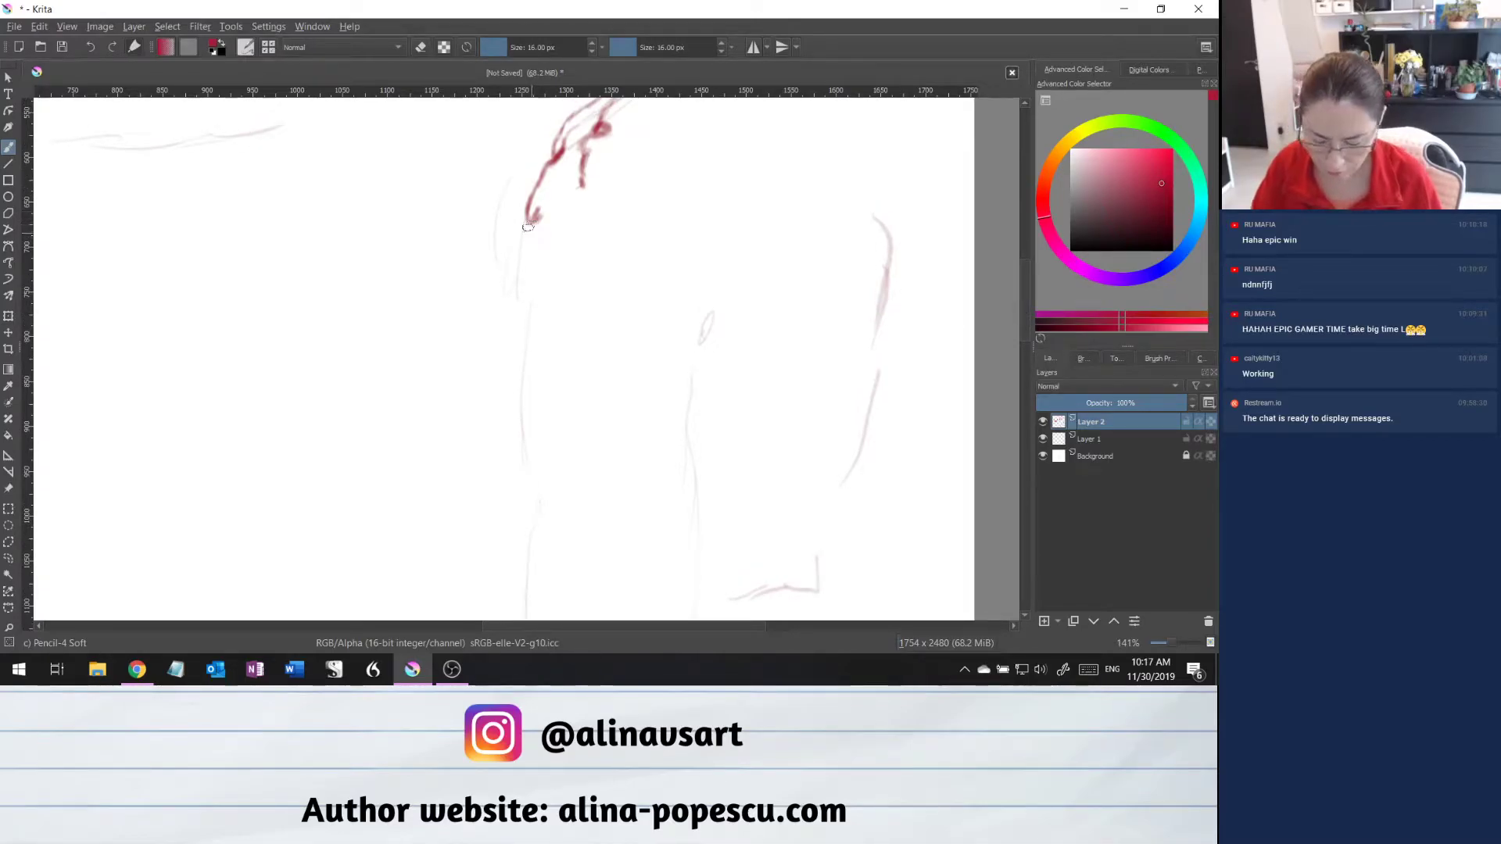
left_click_drag(528, 228, 516, 320)
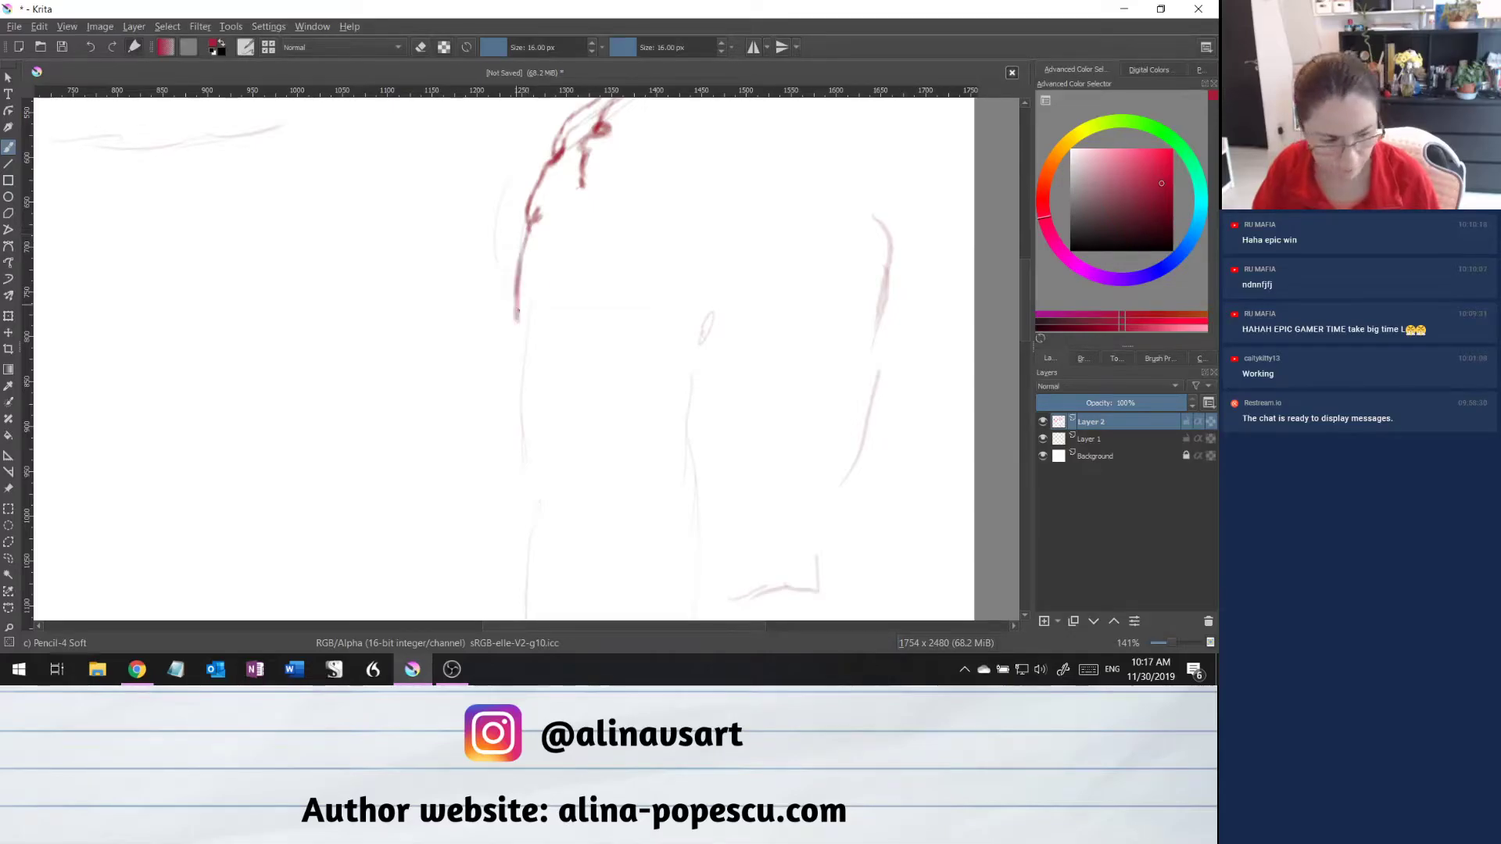
left_click_drag(530, 230, 519, 467)
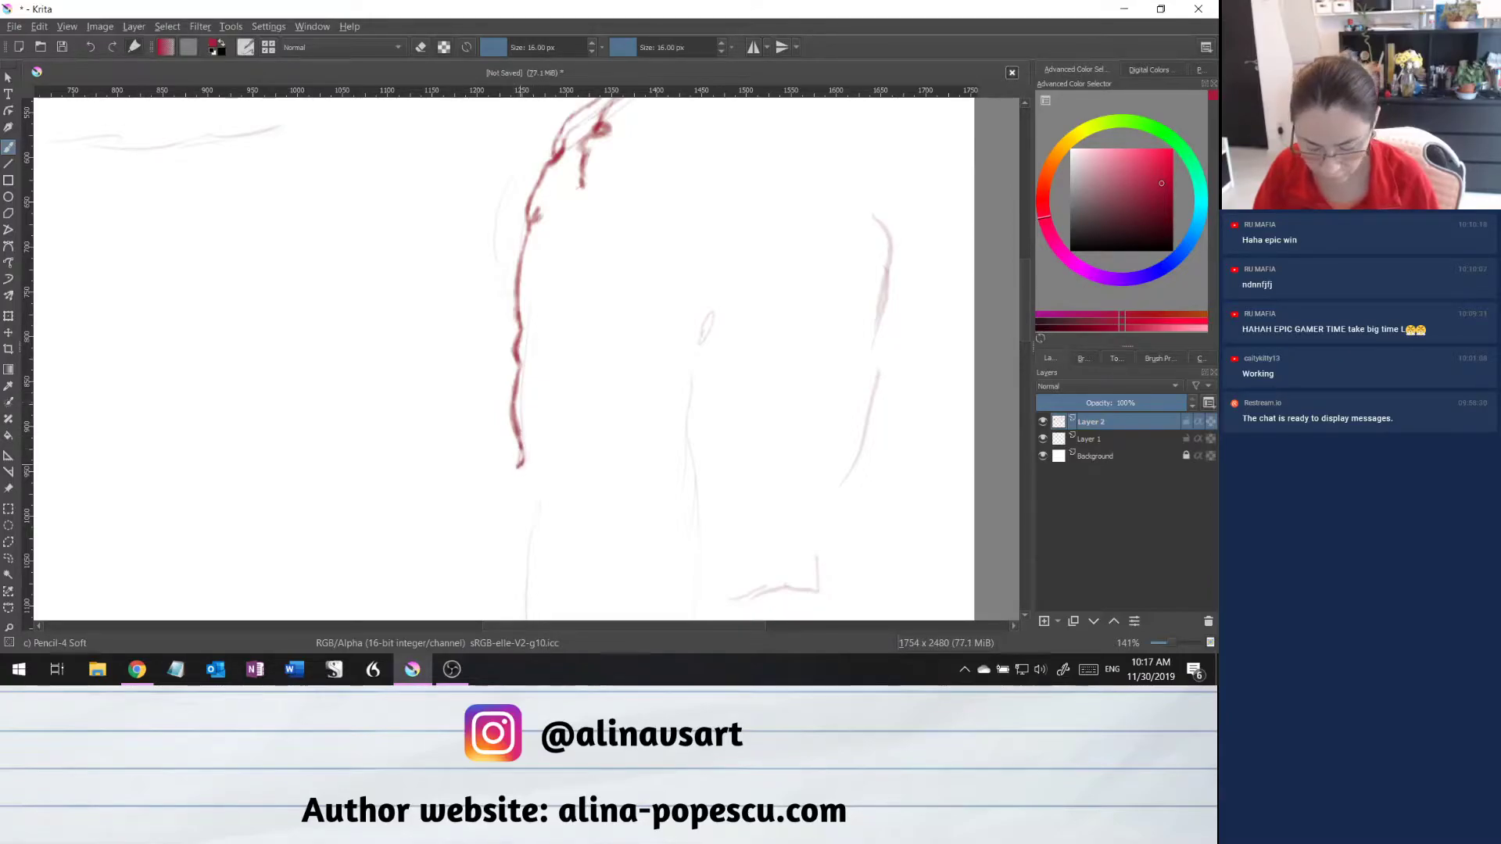
mouse_move(518, 469)
left_mouse_down()
mouse_move(522, 542)
mouse_move(537, 552)
left_mouse_up()
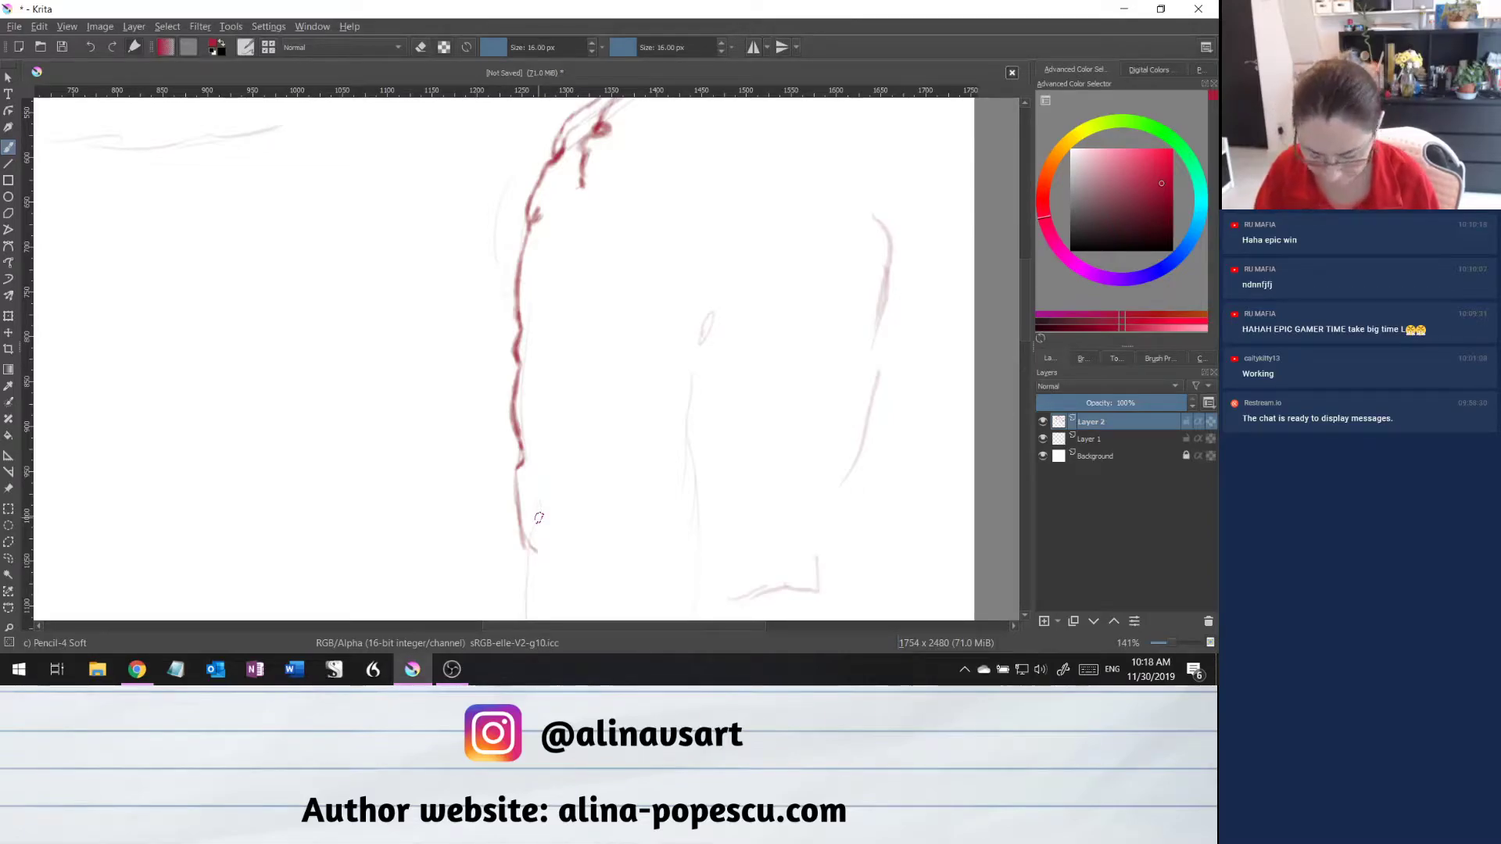
mouse_move(518, 516)
left_mouse_down()
mouse_move(540, 564)
mouse_move(545, 545)
left_mouse_up()
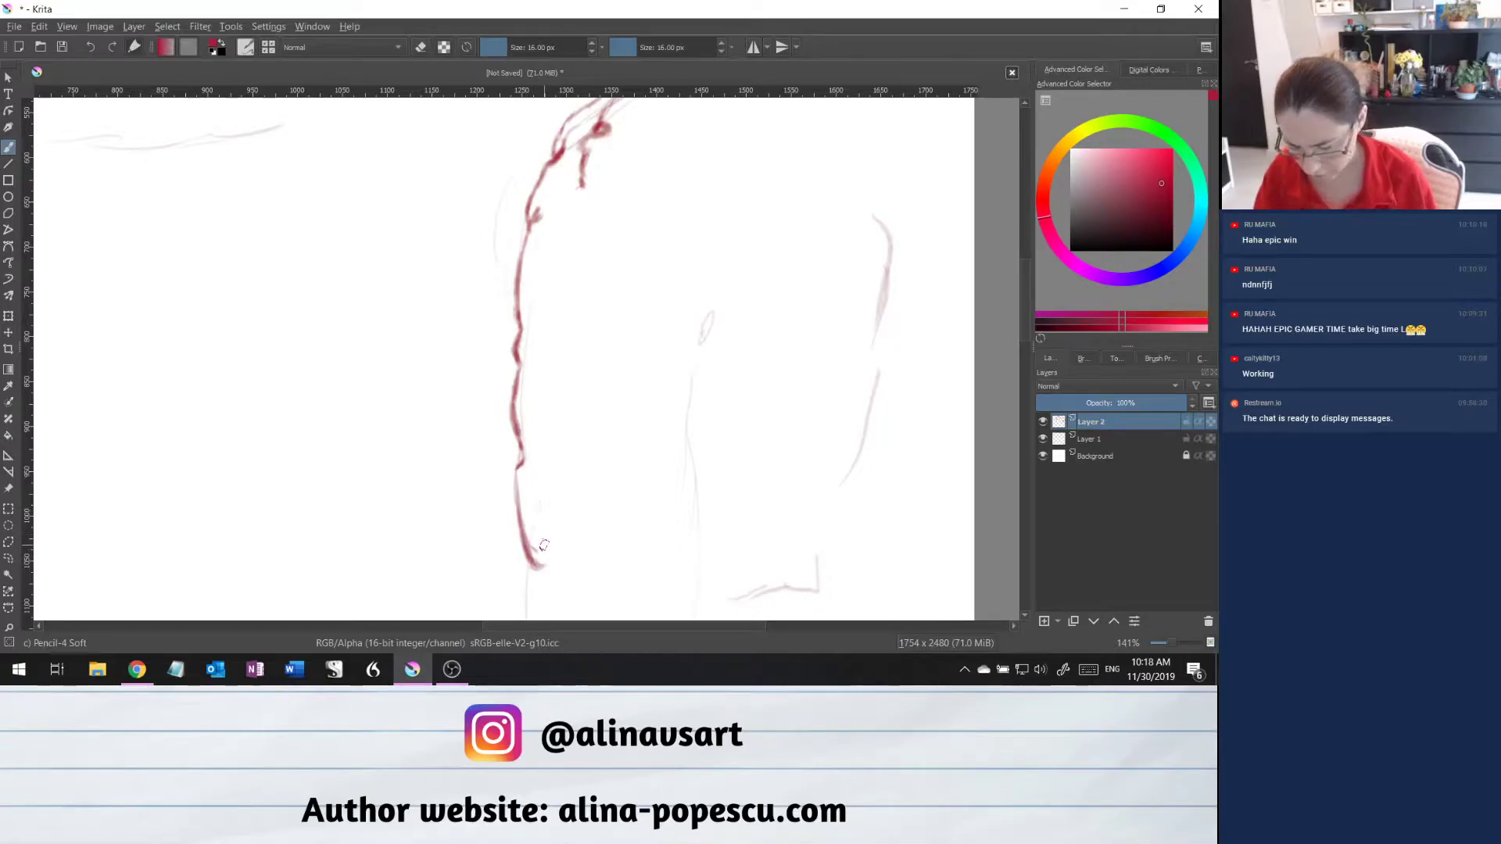
Round off the bottom of the finger-like form and draw a narrow four-sided nail inside the tip with a short line above it.
left_click_drag(1025, 324, 1015, 377)
scroll(997, 298, "up", 8)
scroll(998, 303, "down", 3)
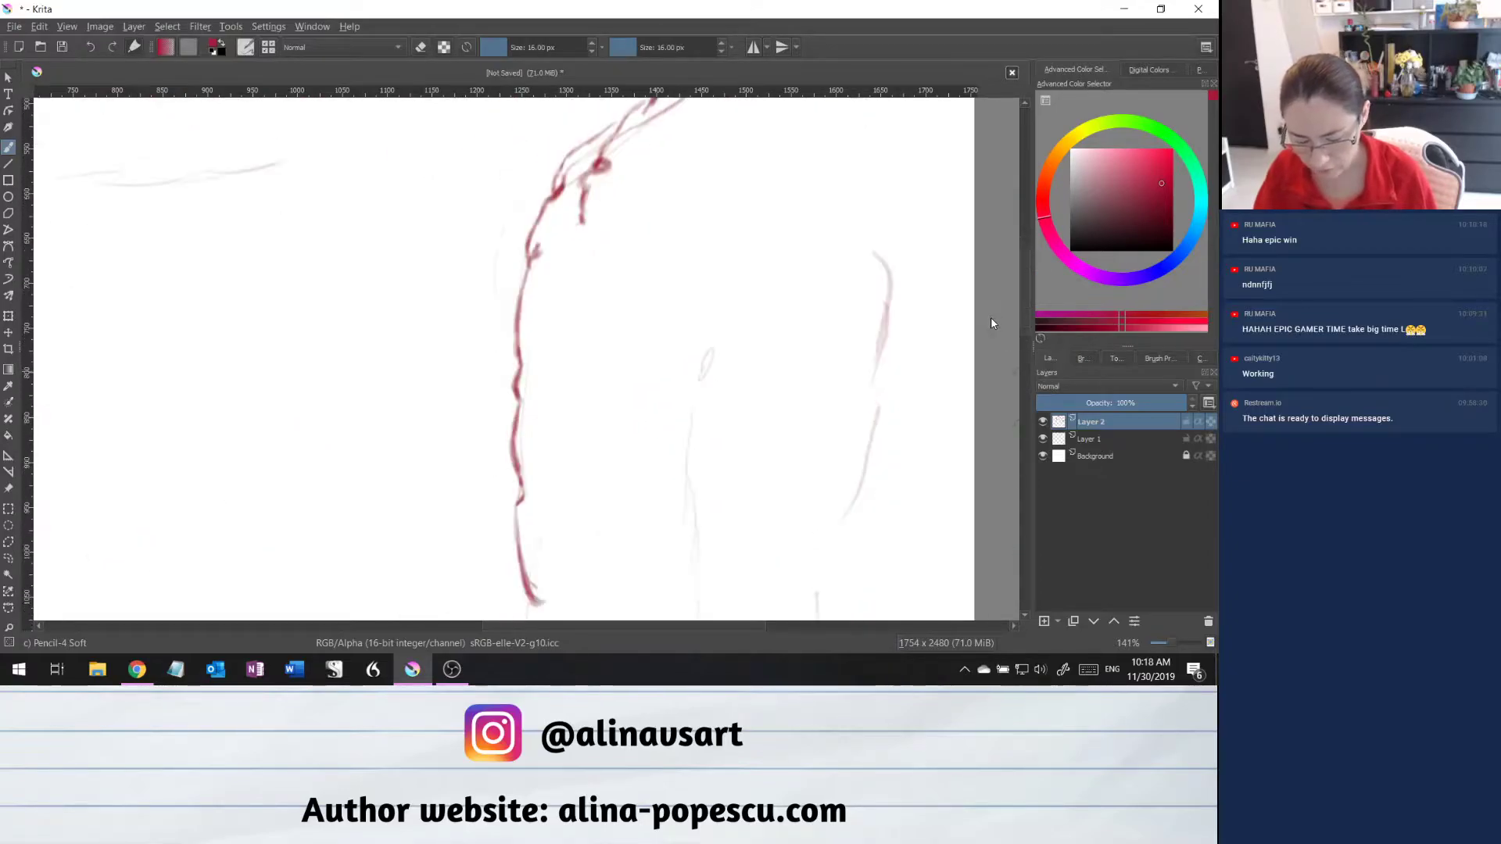
scroll(989, 321, "down", 1)
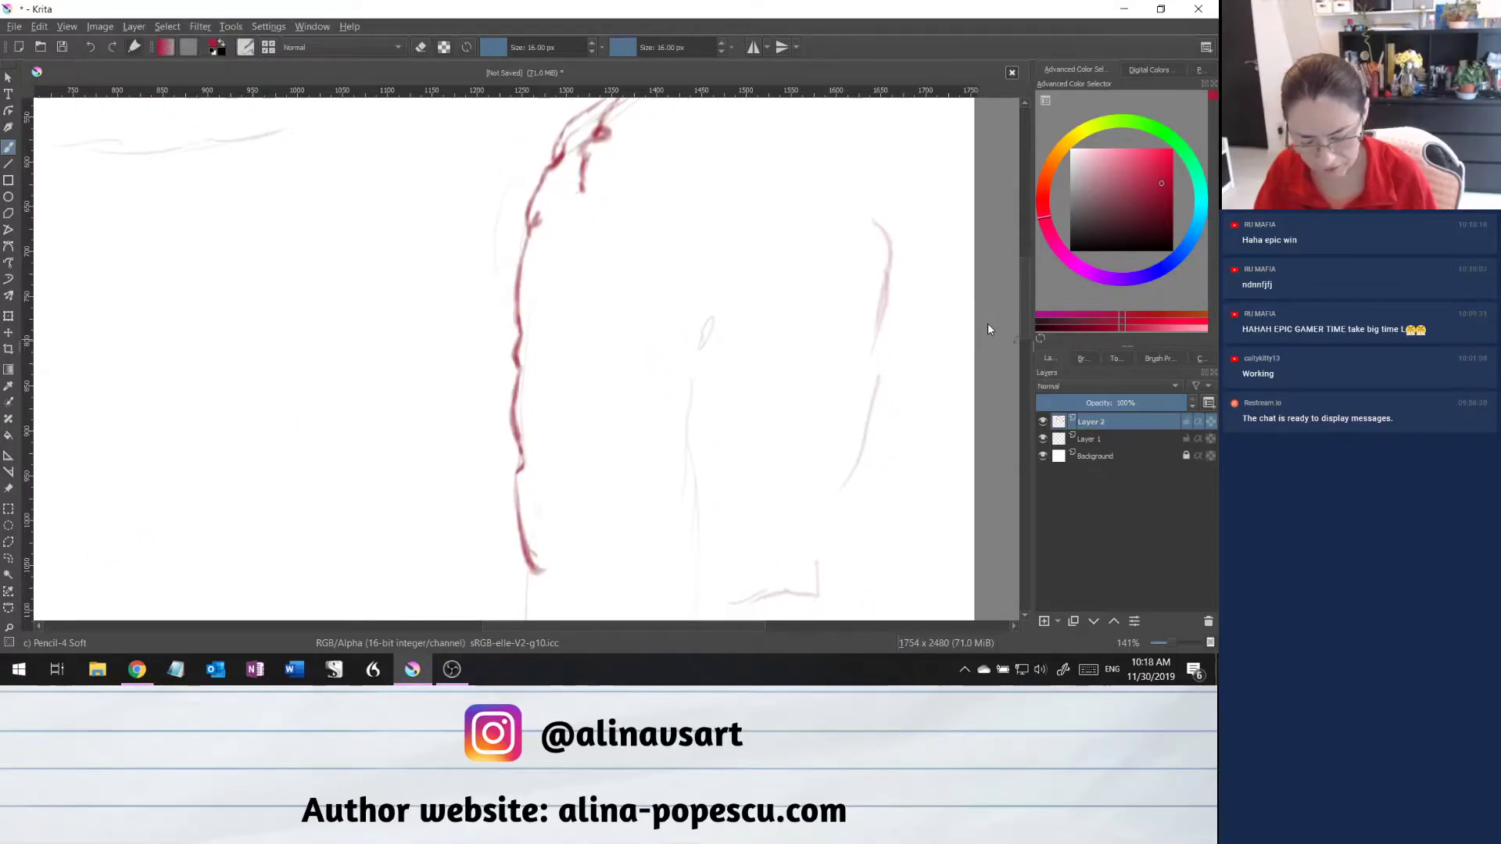
scroll(985, 334, "down", 1)
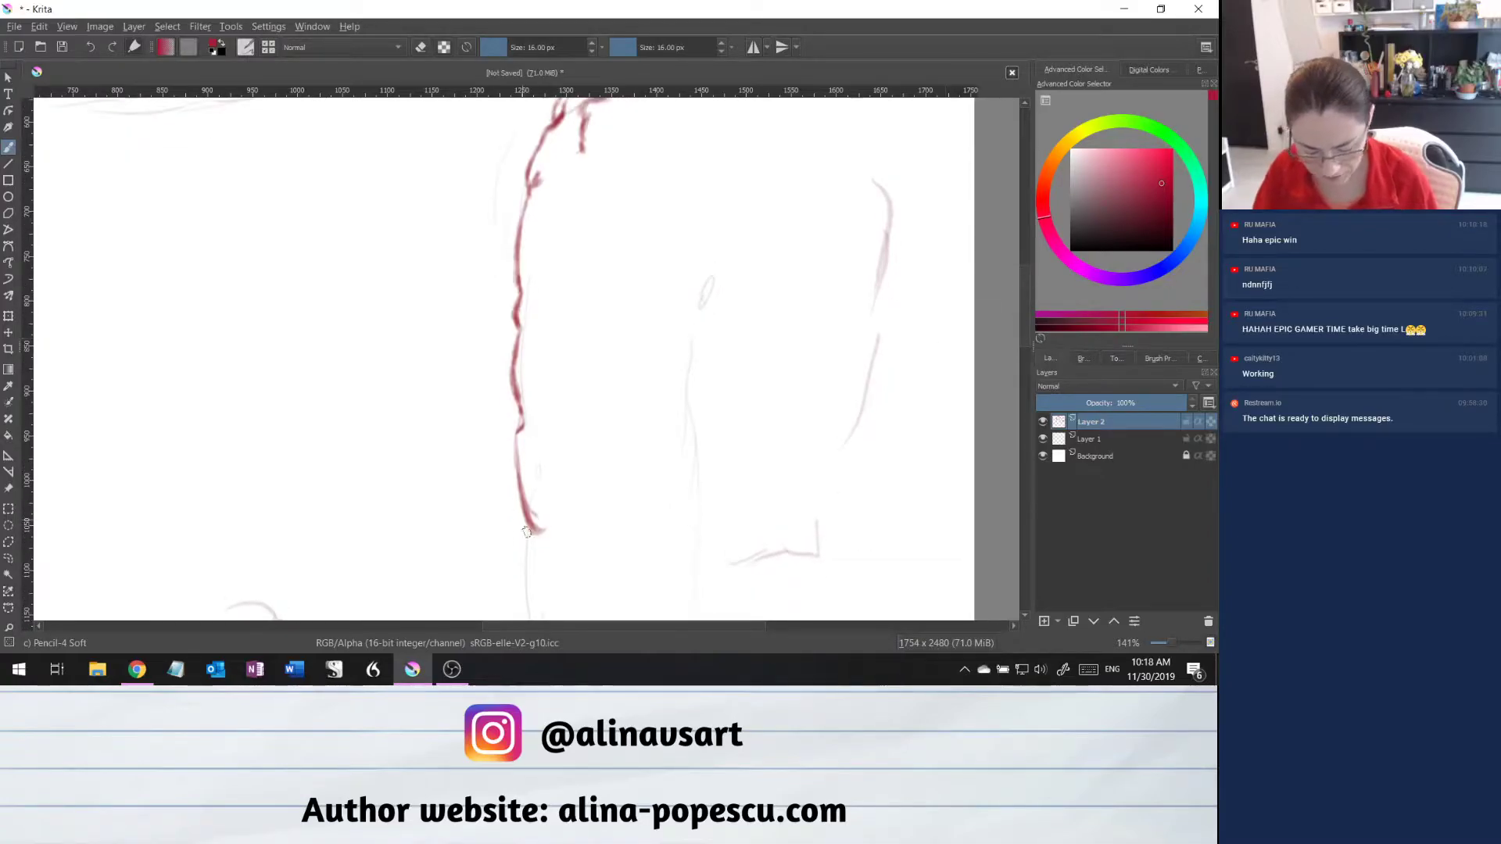
mouse_move(533, 532)
left_mouse_down()
mouse_move(586, 533)
mouse_move(592, 479)
left_mouse_up()
left_click_drag(586, 530, 591, 477)
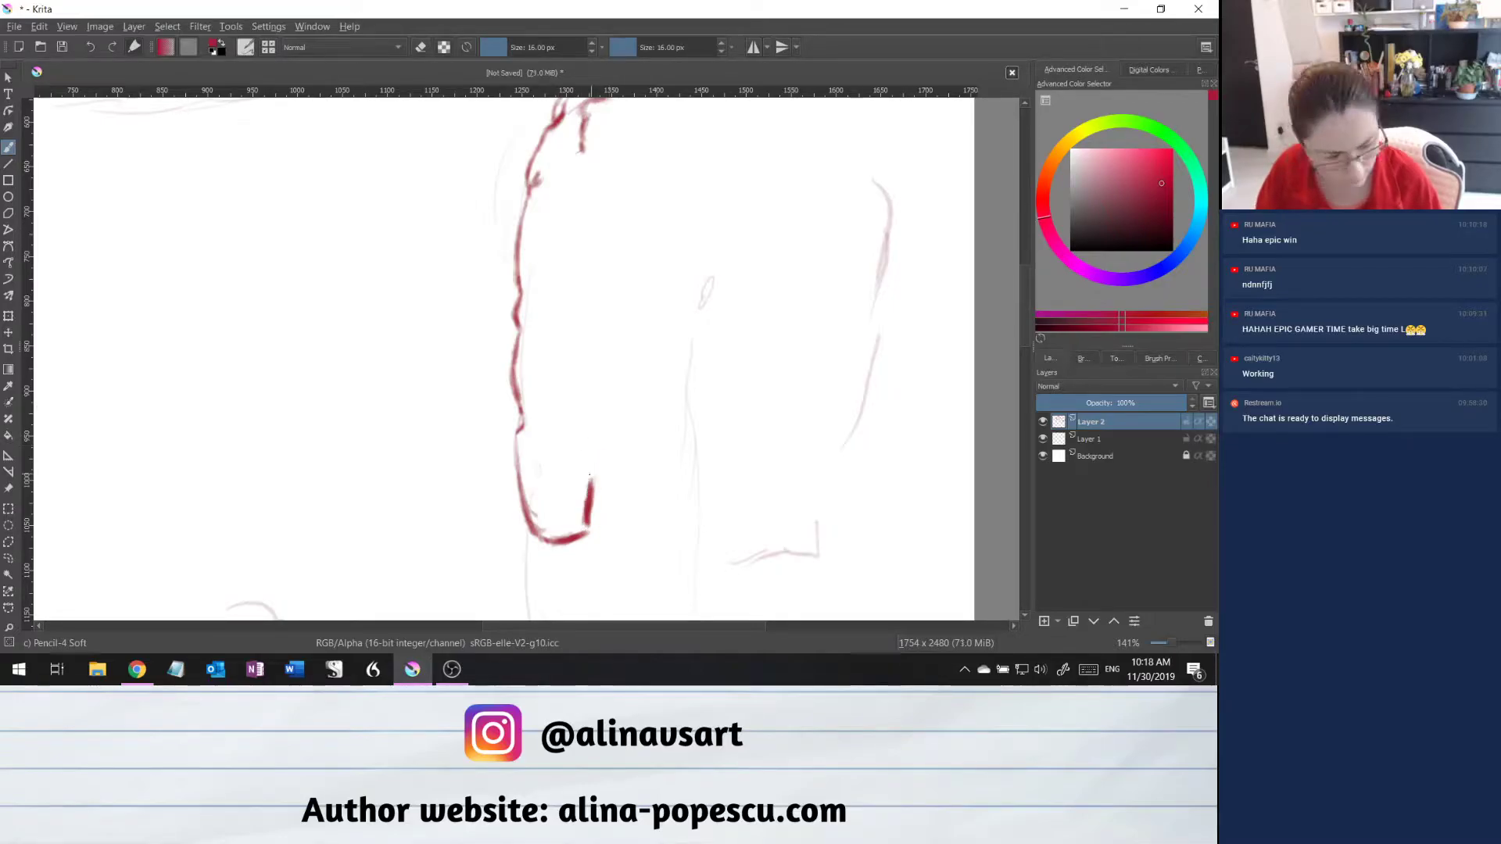
left_click_drag(591, 478, 570, 483)
mouse_move(571, 483)
left_mouse_down()
mouse_move(595, 481)
mouse_move(556, 532)
mouse_move(587, 531)
left_mouse_up()
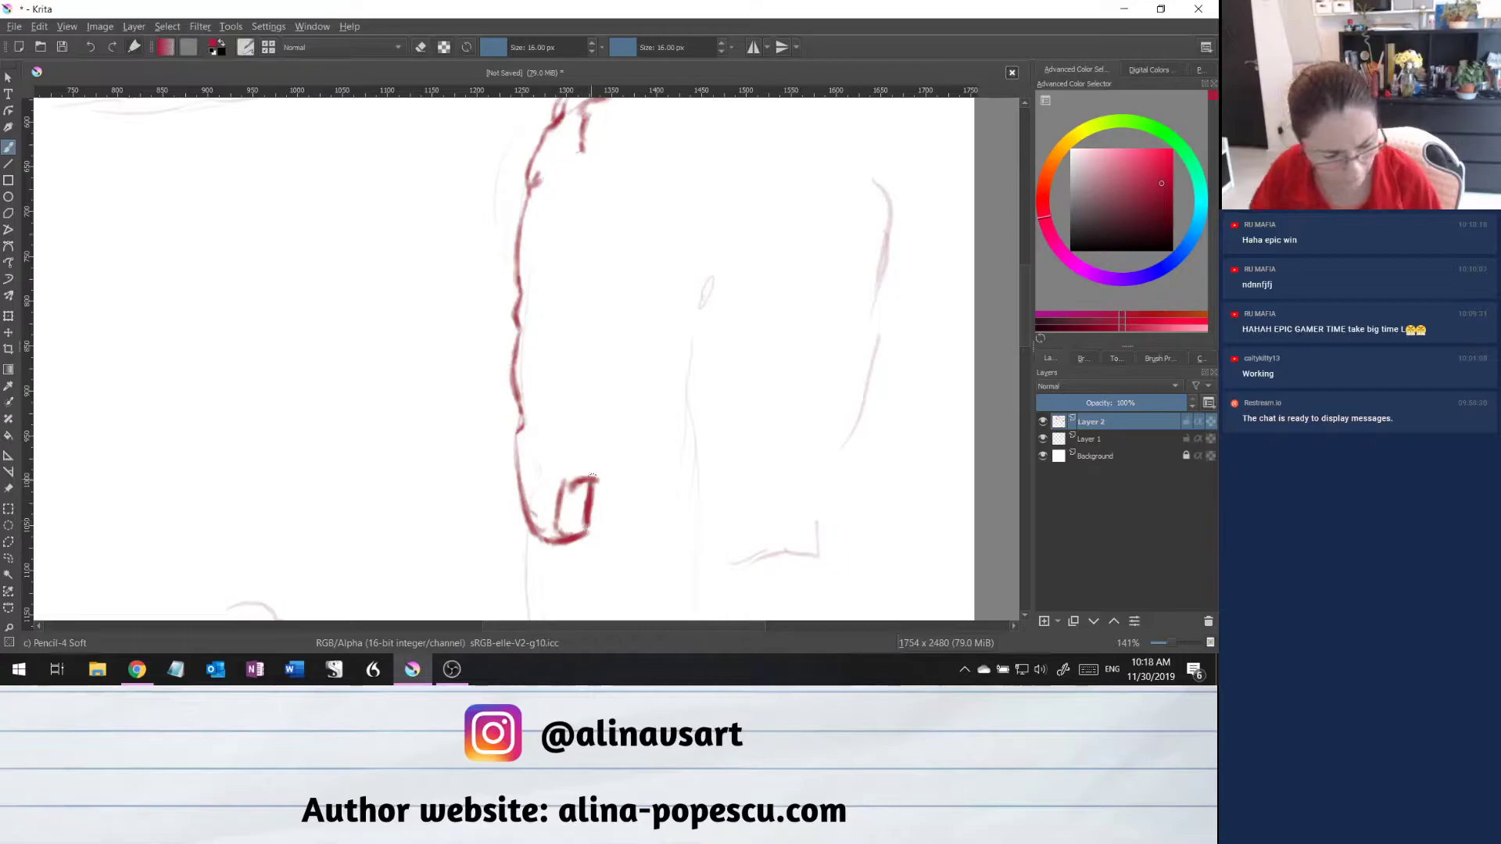
left_click_drag(572, 472, 593, 467)
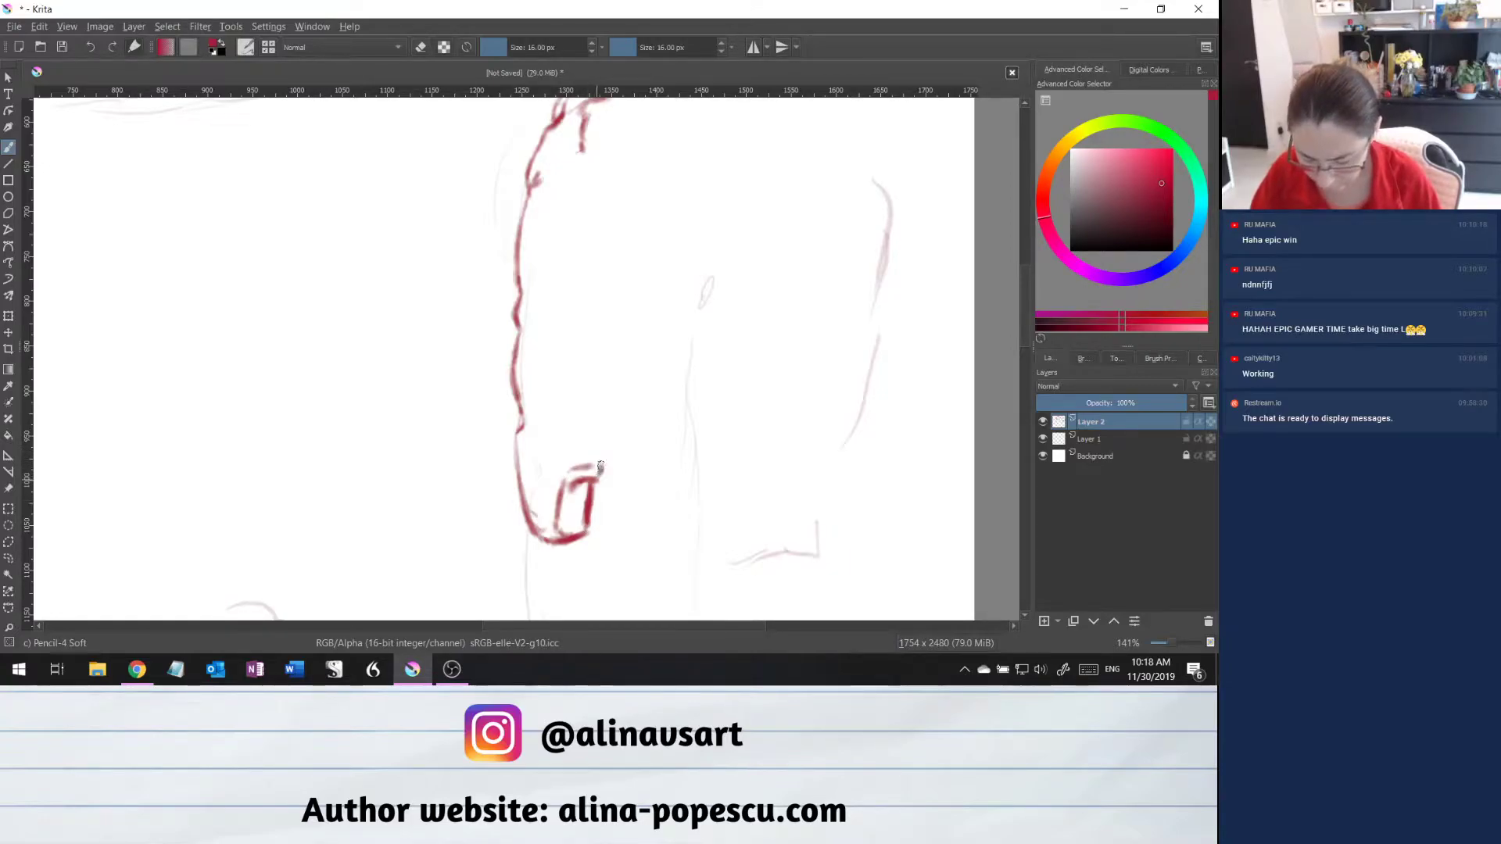
Draw the right edge above the nail and add short crease strokes up the inner left side of the finger-like form.
left_click_drag(597, 457, 604, 406)
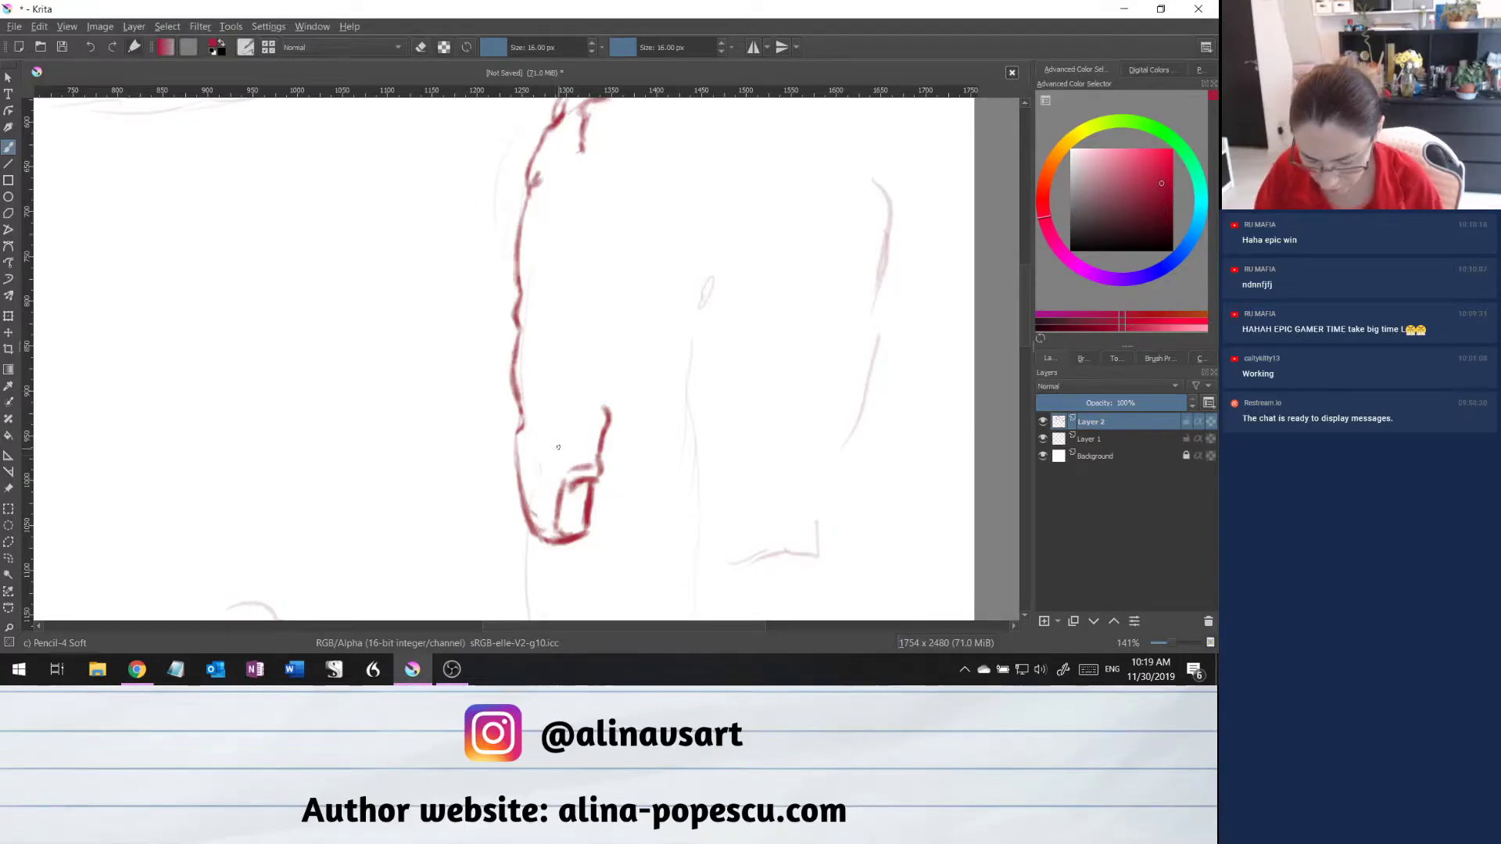
left_click_drag(557, 448, 559, 469)
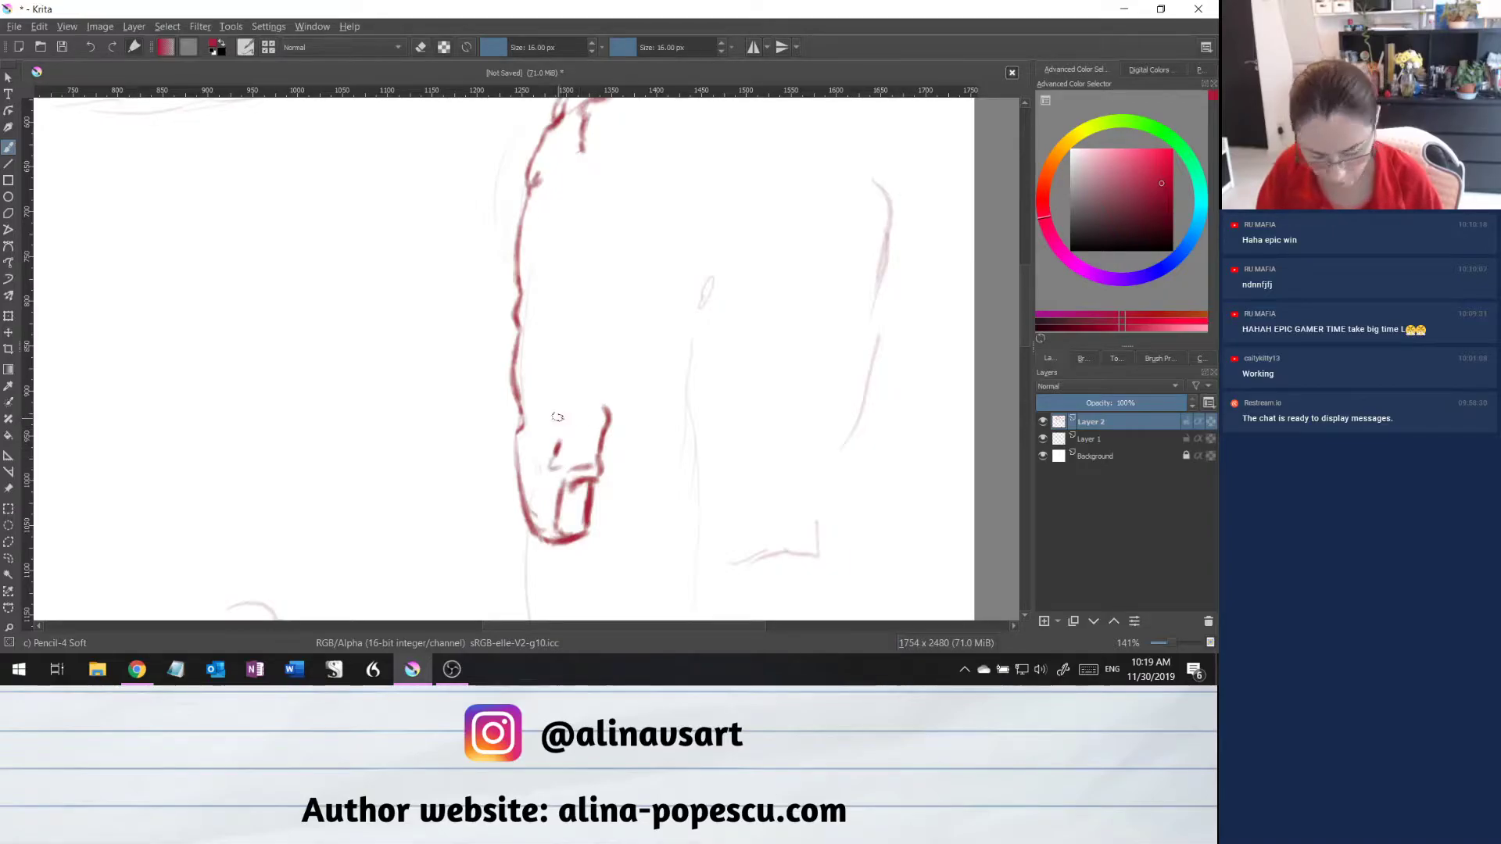
mouse_move(546, 415)
left_mouse_down()
mouse_move(545, 430)
mouse_move(584, 421)
left_mouse_up()
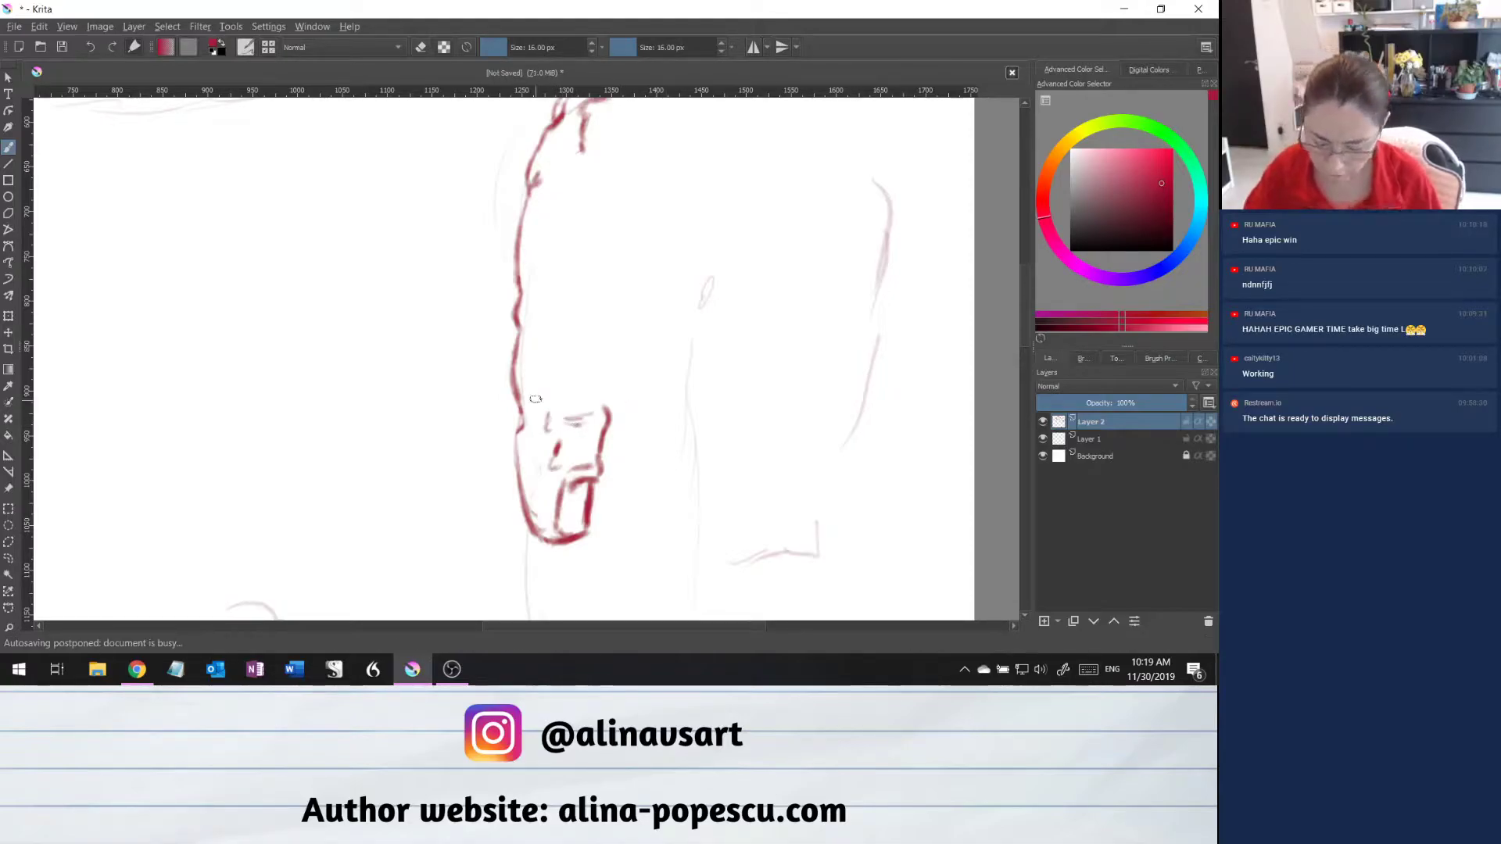
left_click_drag(536, 384, 538, 345)
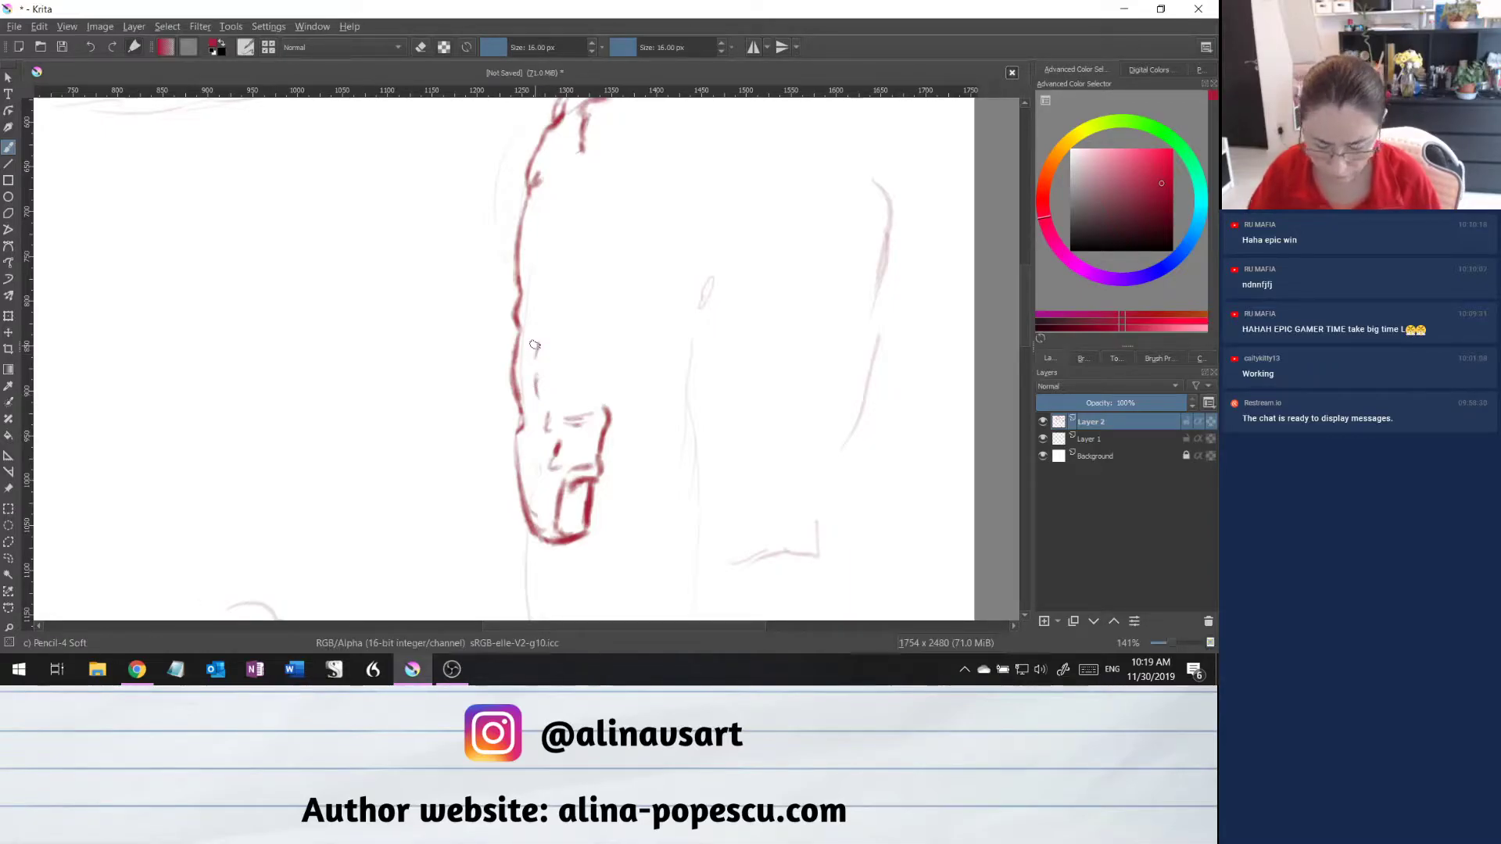
left_click_drag(544, 332, 550, 333)
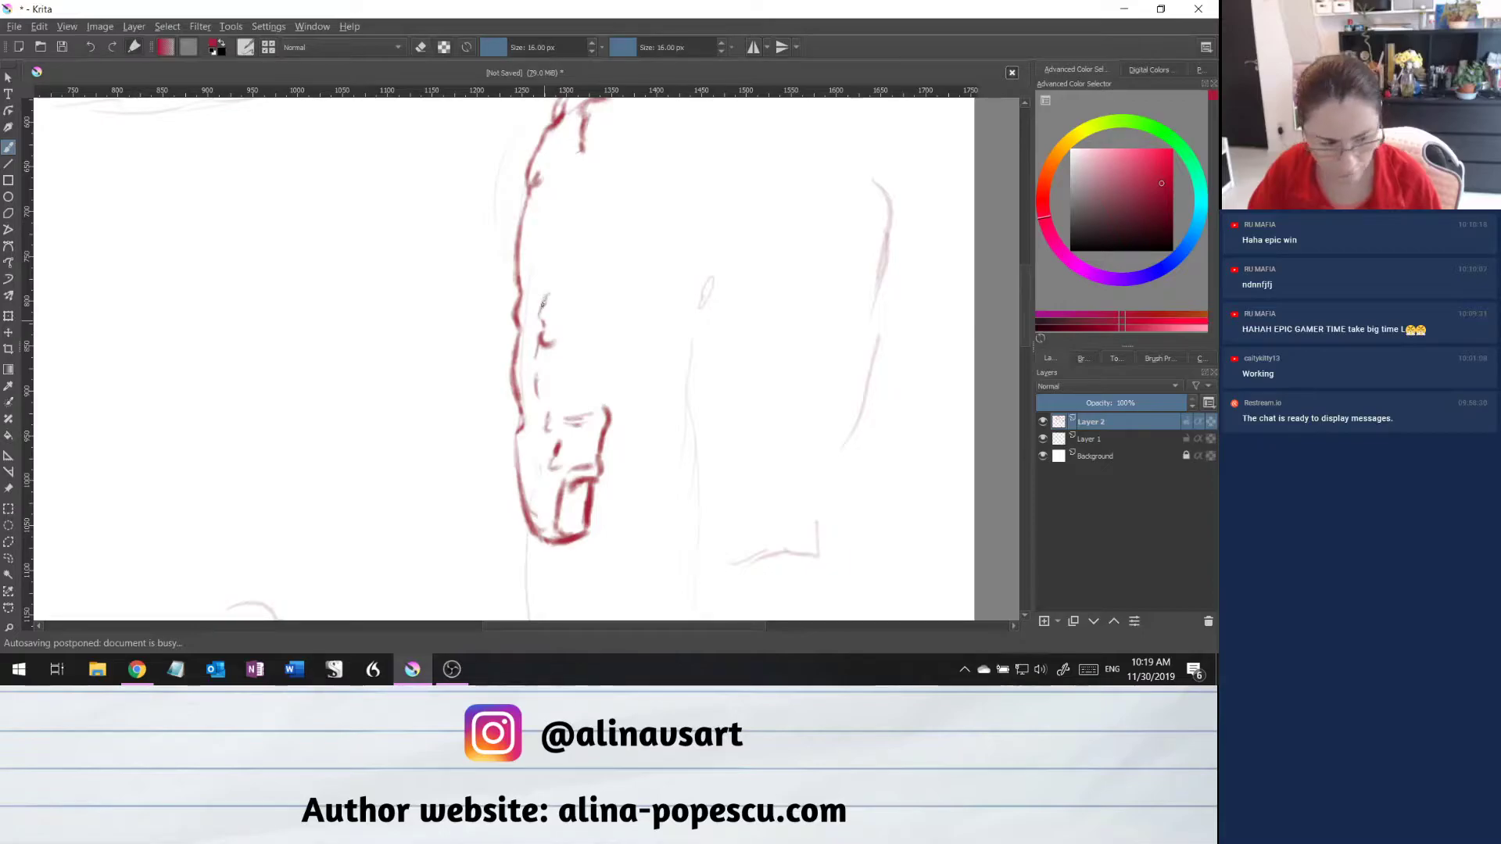
Draw the upper joint's crease with a dark upturned right corner, and connect it down to the lower segment with a doubled right edge.
mouse_move(586, 322)
left_mouse_down()
mouse_move(559, 331)
mouse_move(581, 311)
left_mouse_up()
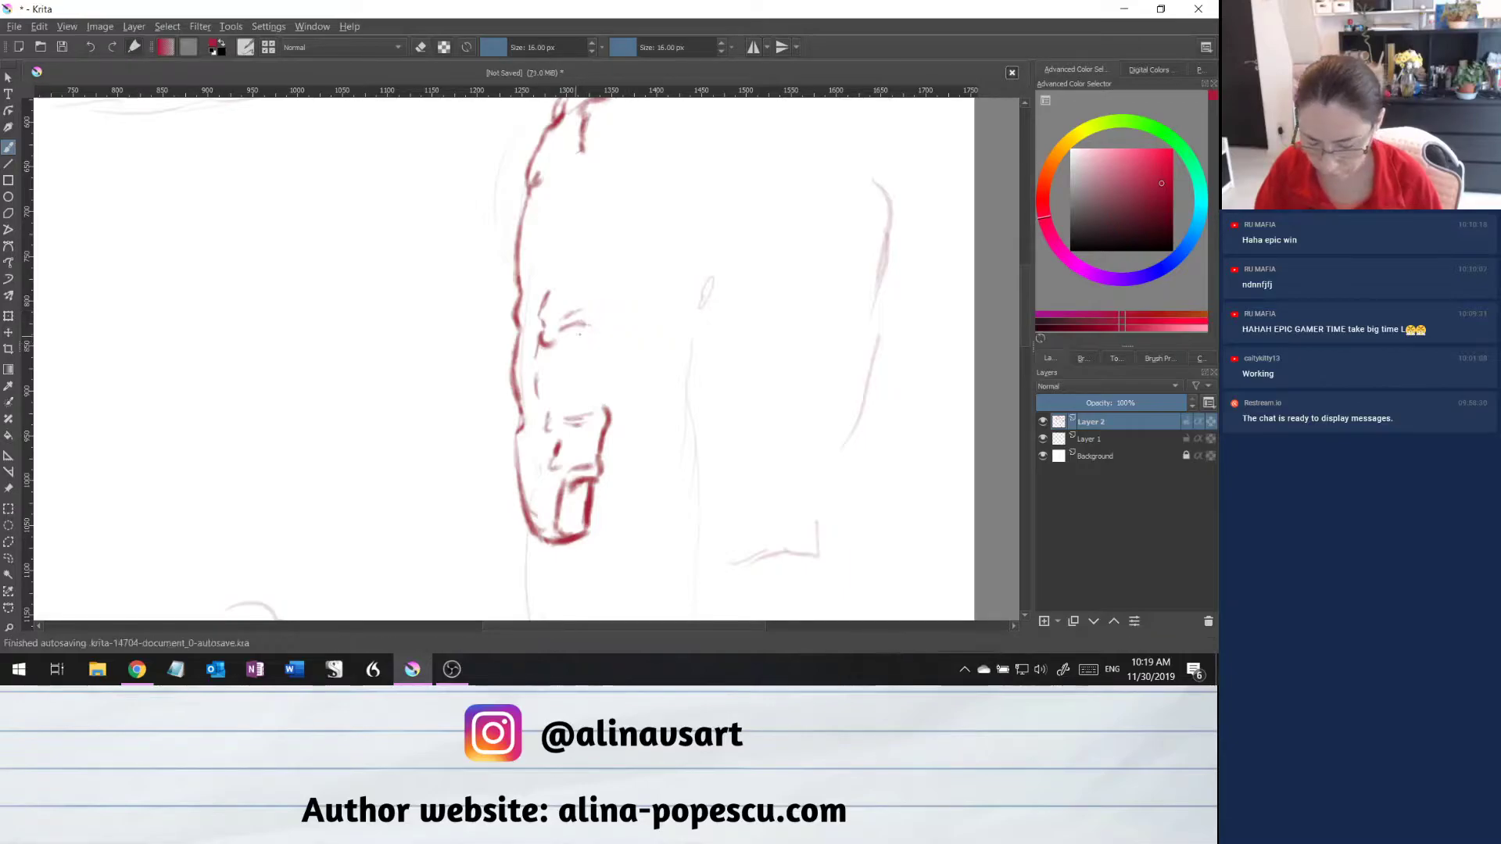
left_click_drag(588, 336, 609, 335)
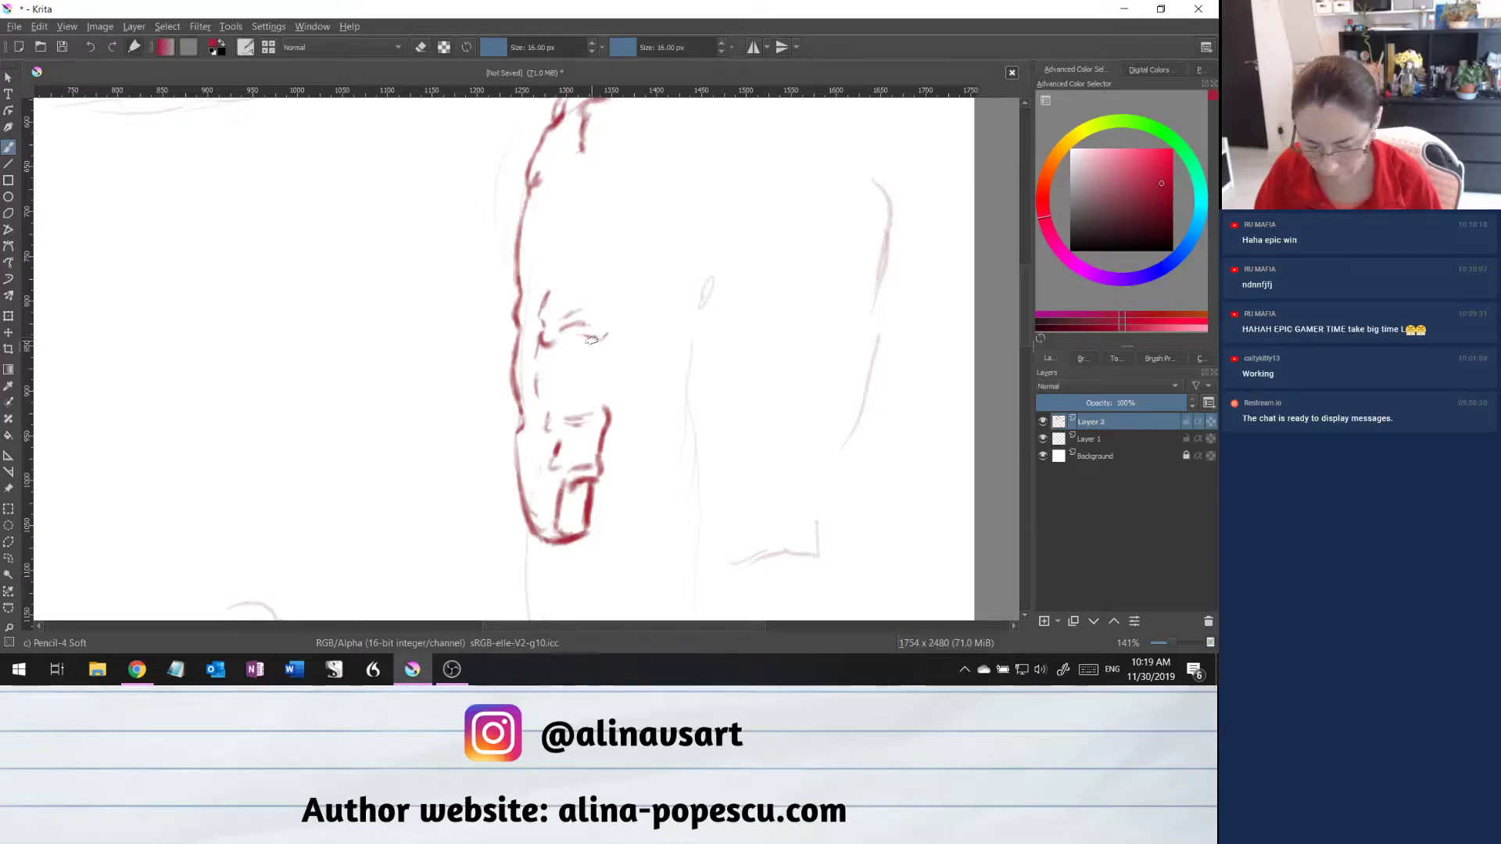
left_click_drag(612, 335, 624, 326)
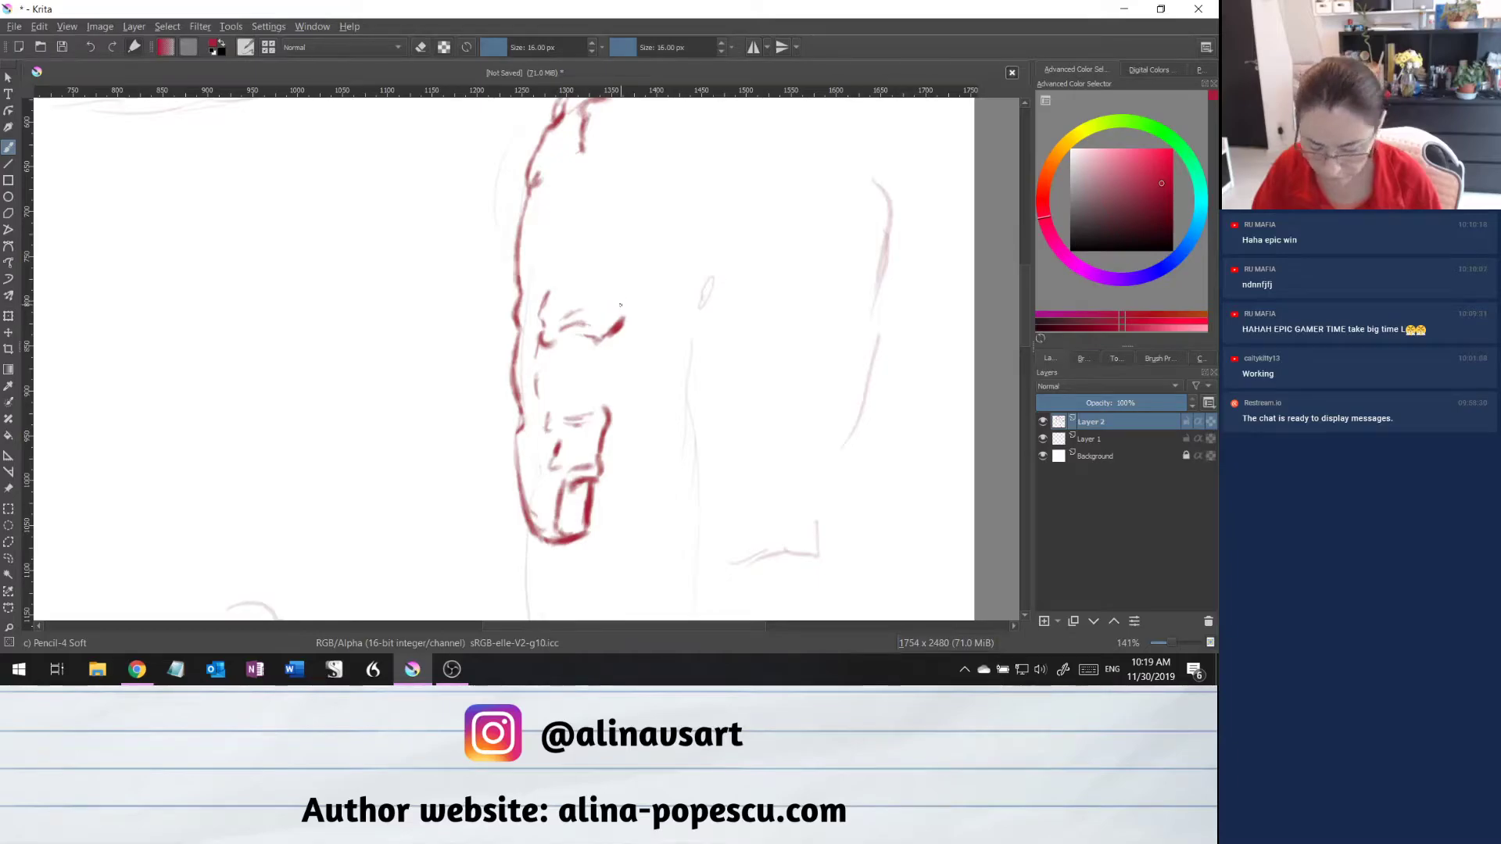
left_click_drag(623, 316, 621, 304)
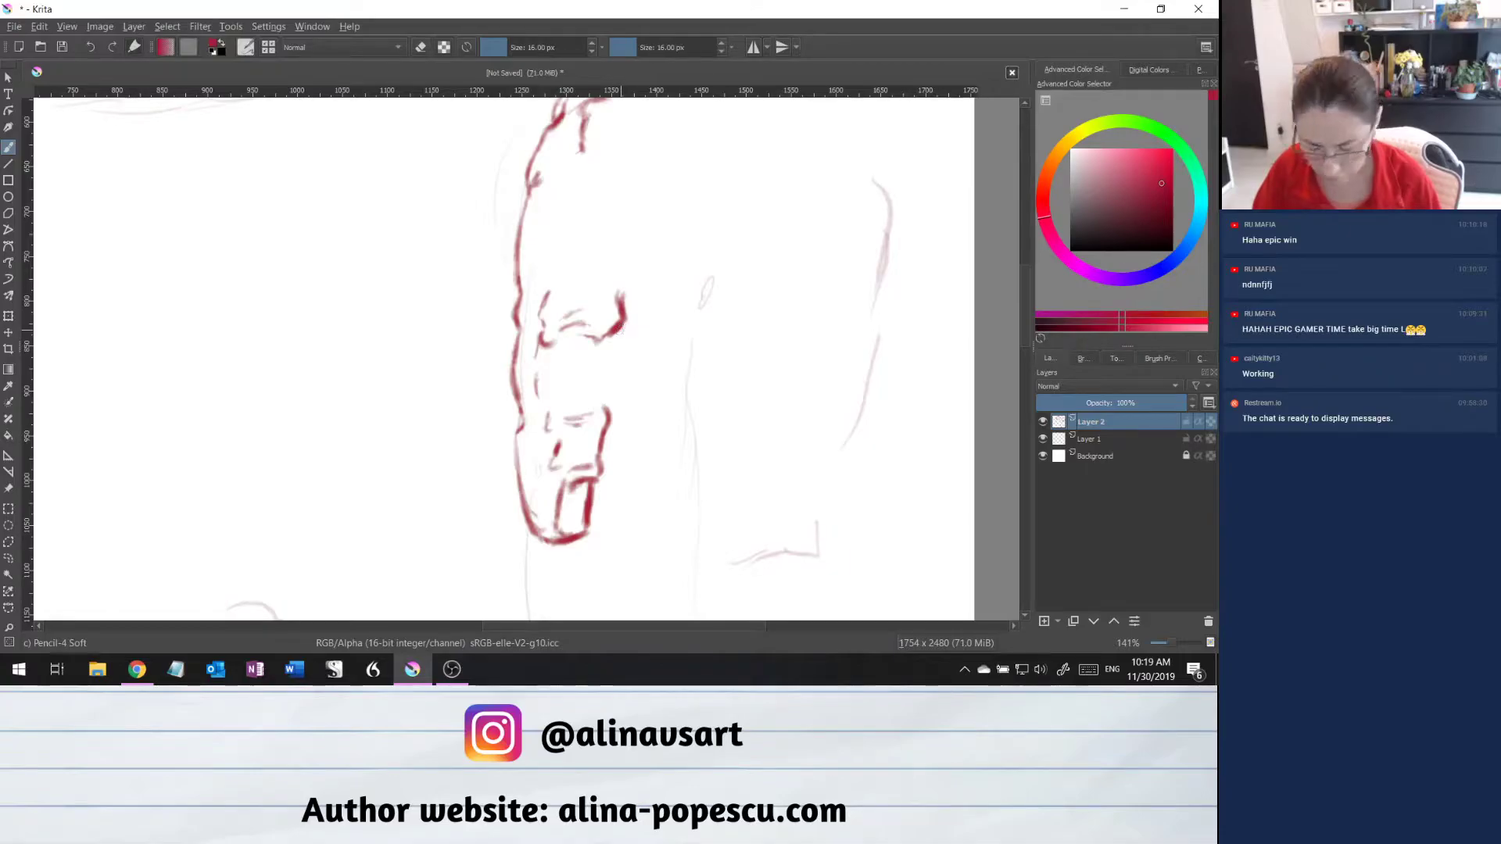
left_click_drag(618, 340, 624, 327)
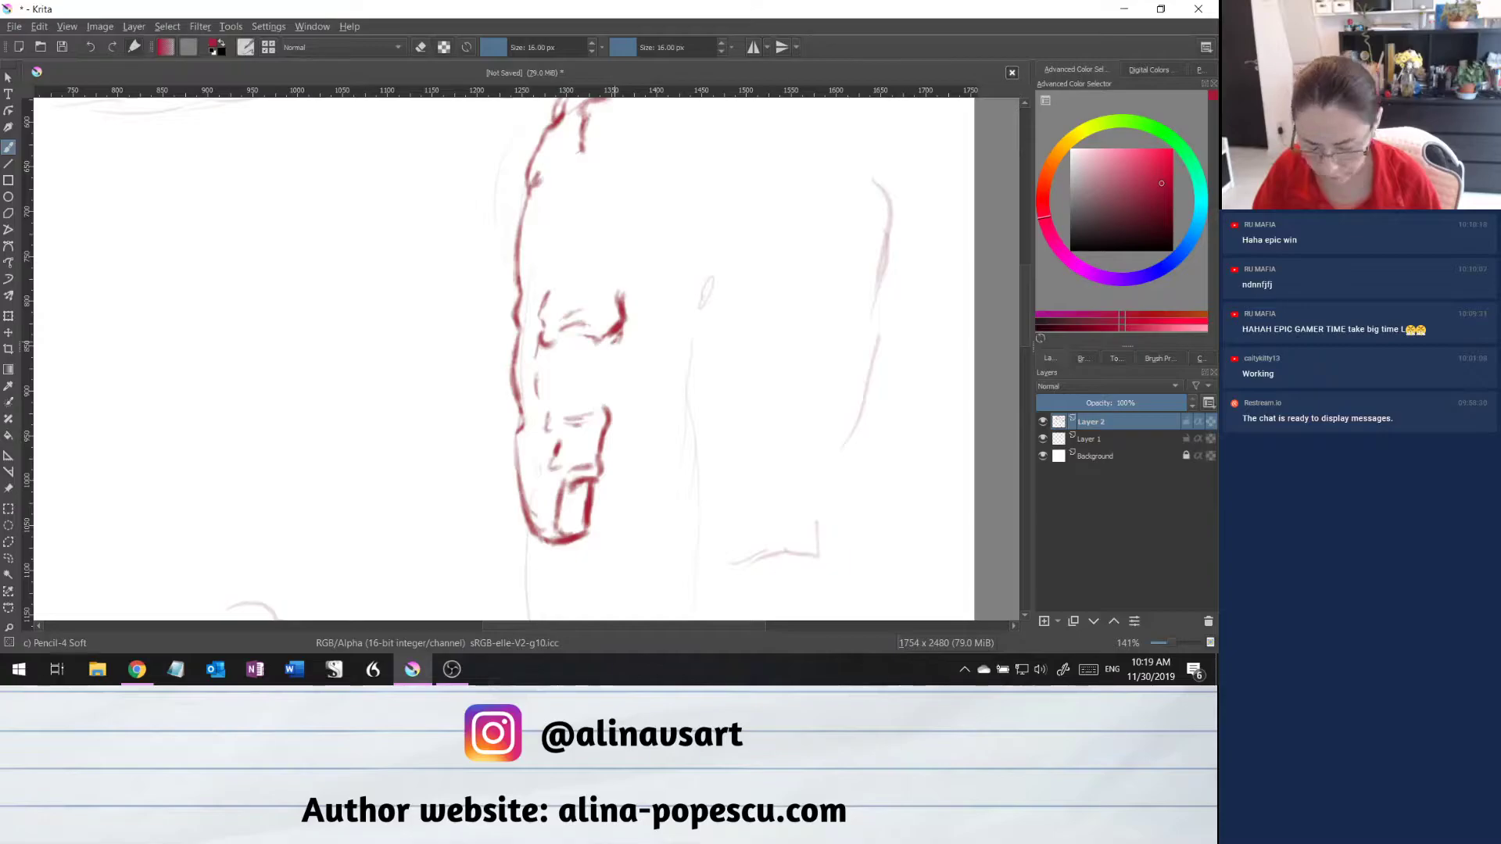
left_click_drag(609, 351, 602, 426)
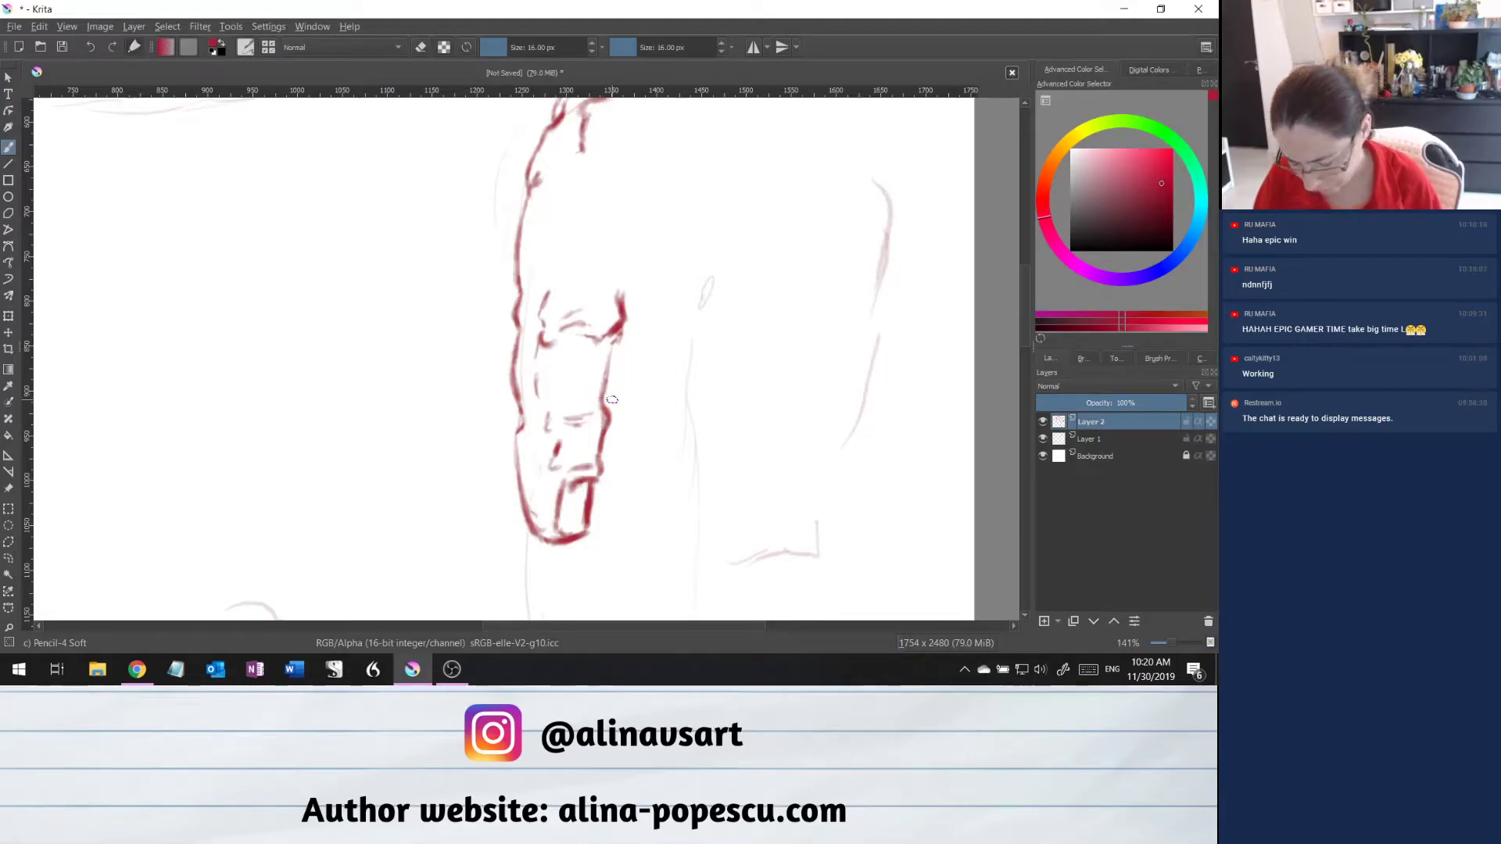
left_click_drag(615, 341, 599, 402)
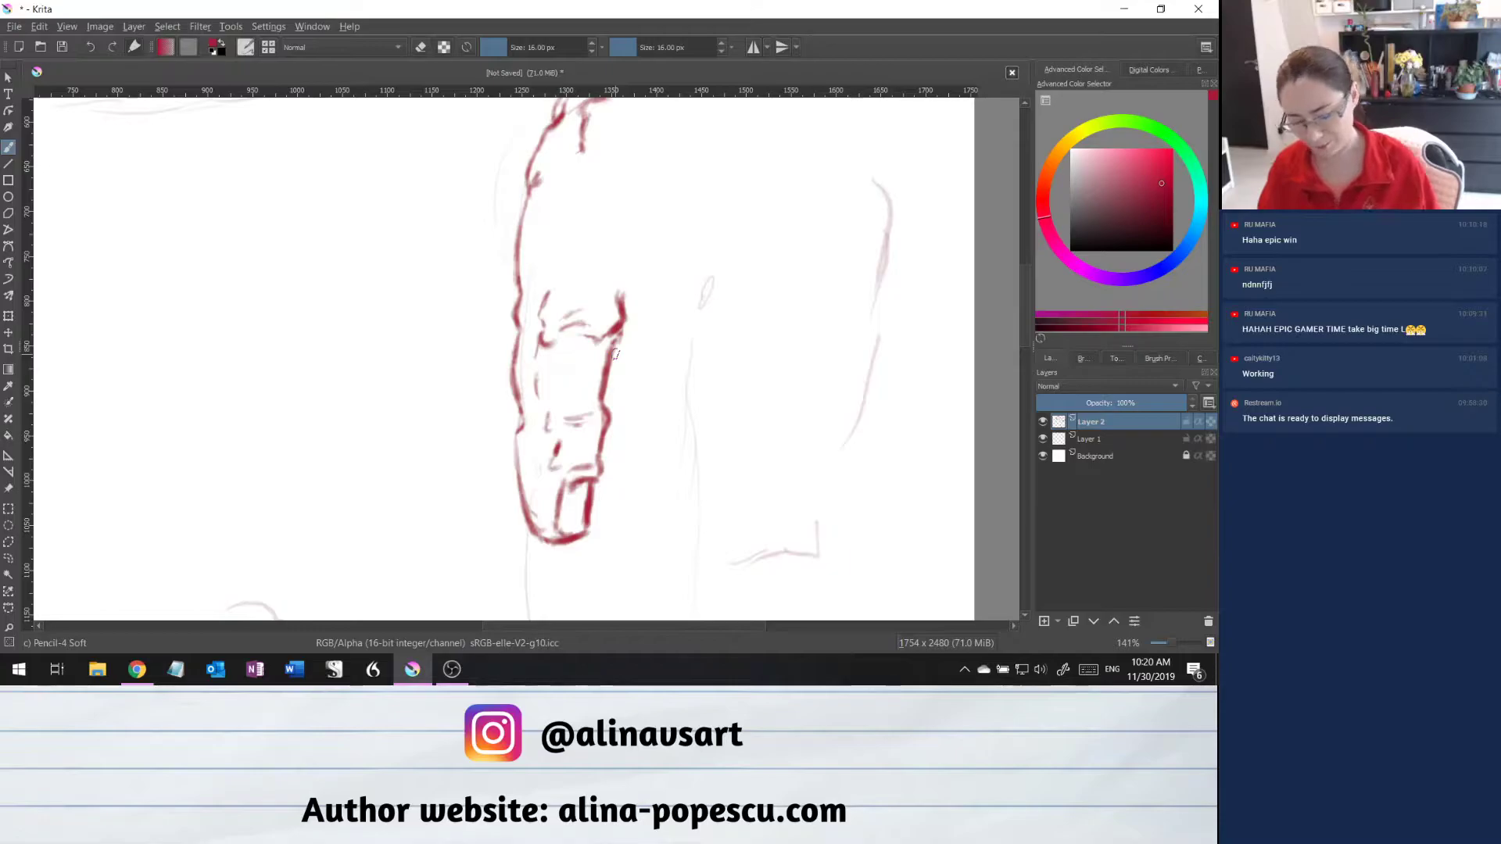
Select the fingertip segment with a freehand outline, shift it slightly down to lengthen the finger, and deselect it.
left_click(8, 557)
mouse_move(606, 545)
left_mouse_down()
mouse_move(549, 560)
mouse_move(479, 517)
mouse_move(502, 434)
mouse_move(553, 405)
mouse_move(622, 407)
mouse_move(611, 540)
left_mouse_up()
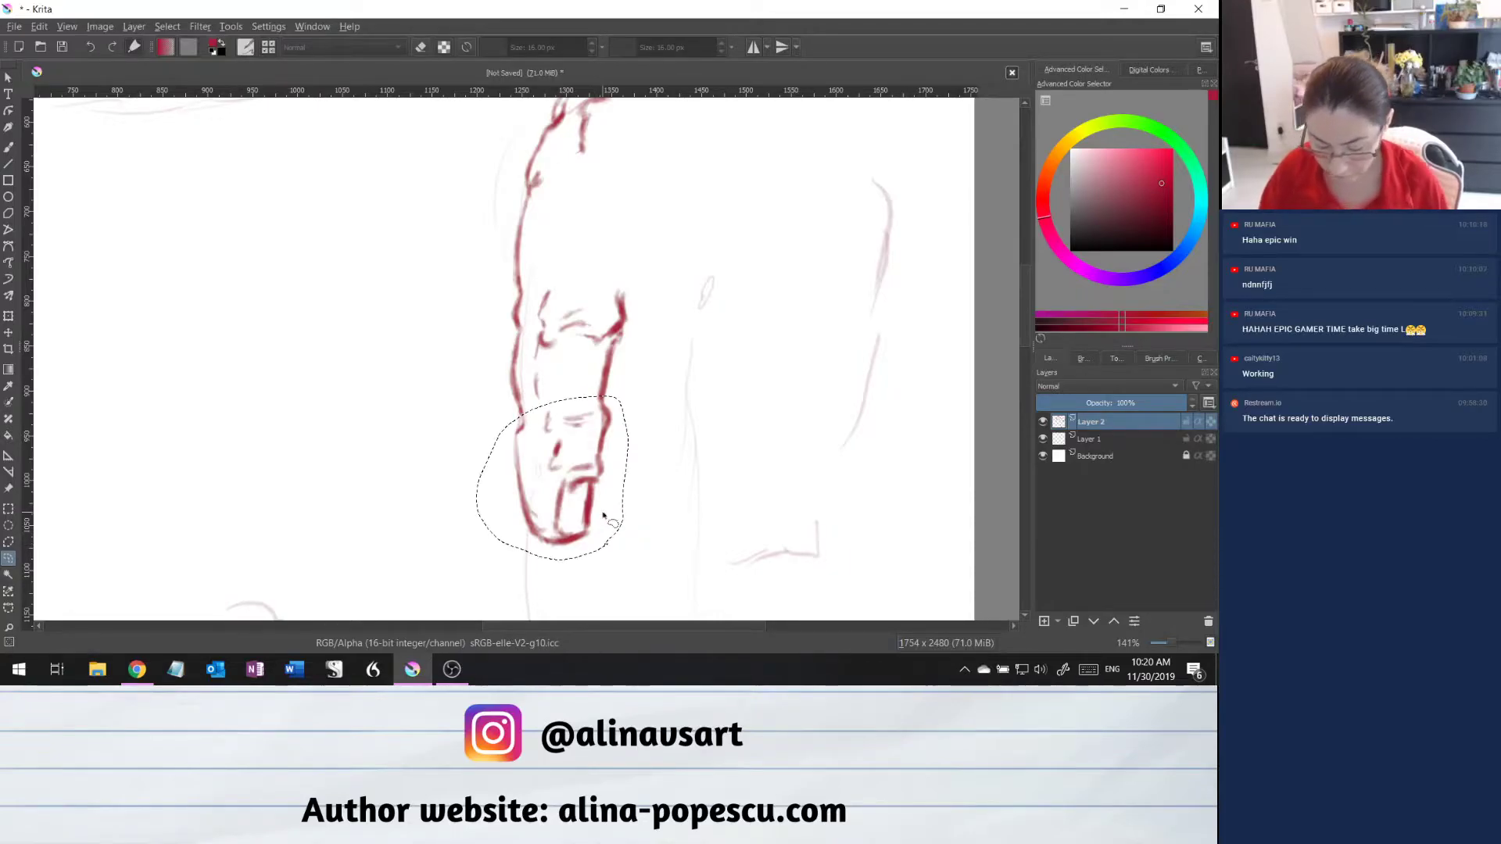
left_click(8, 332)
mouse_move(577, 490)
left_mouse_down()
mouse_move(556, 493)
mouse_move(556, 520)
mouse_move(581, 470)
left_mouse_up()
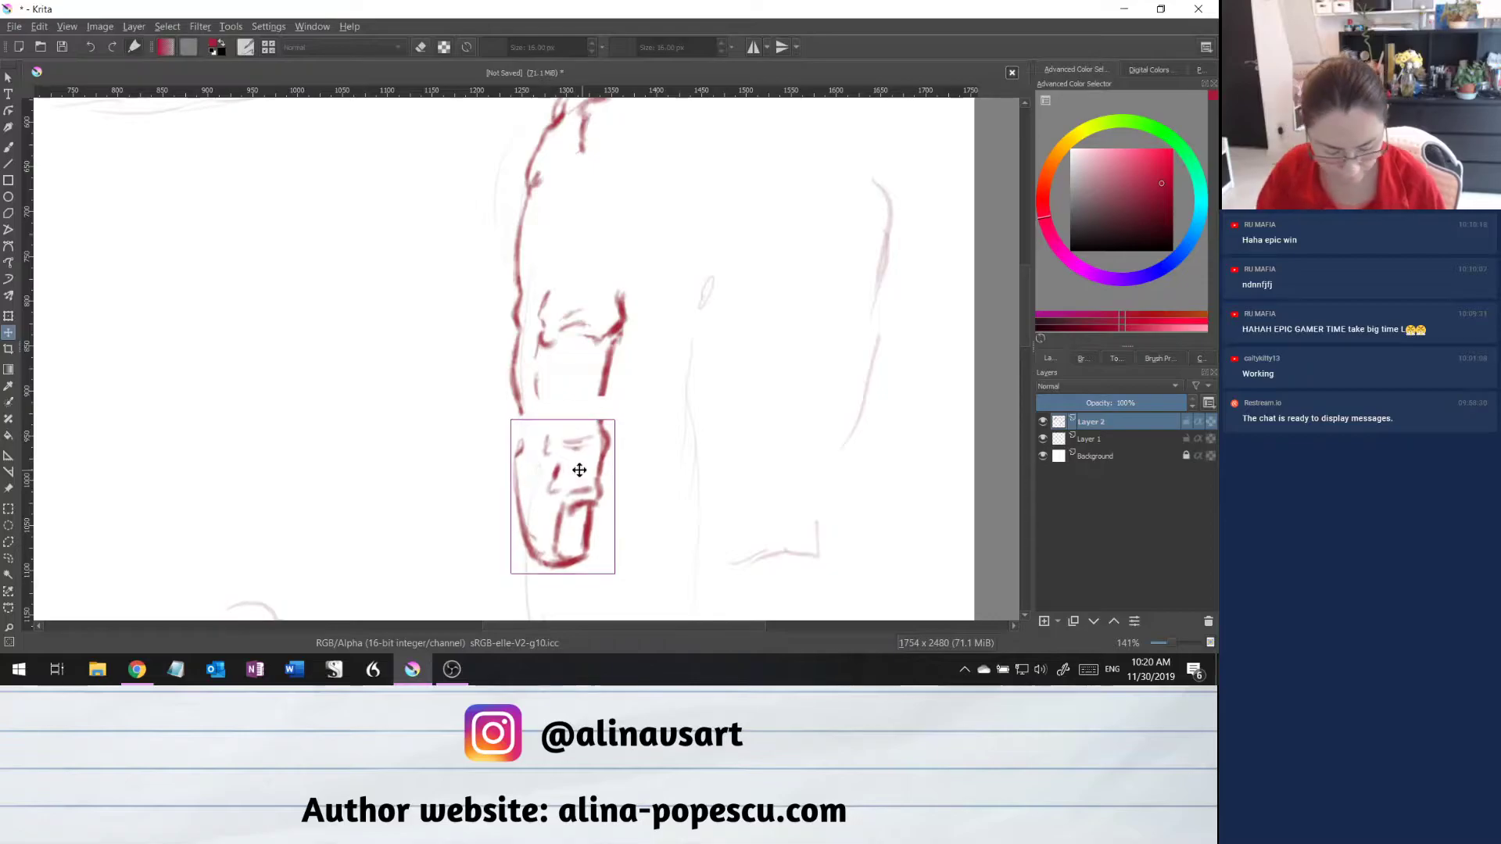
left_click(8, 558)
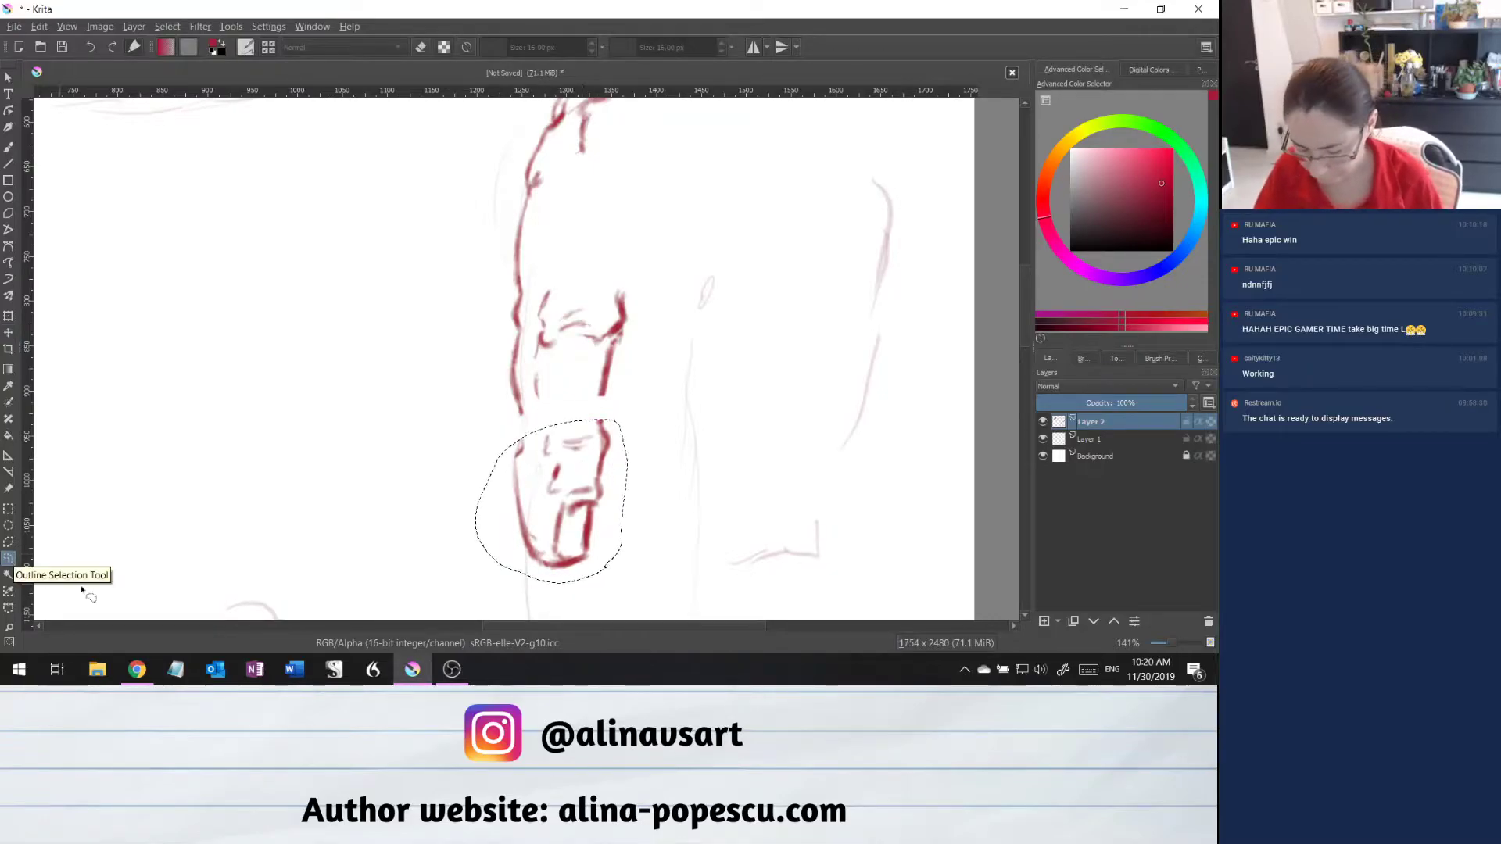
right_click(606, 473)
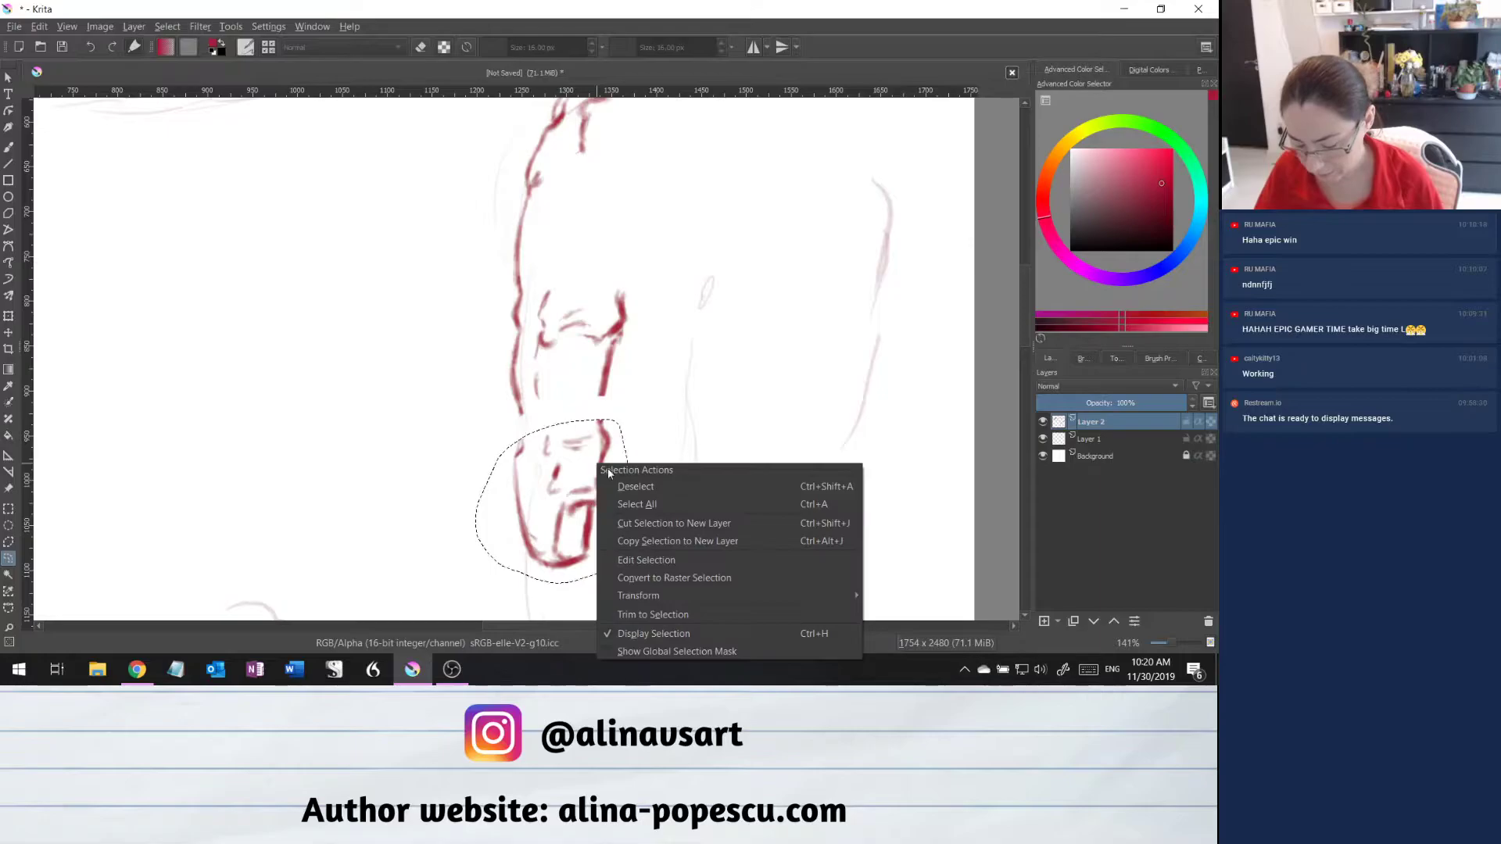
left_click(633, 487)
Bridge the gap in the finger's right edge with the brush and extend that edge upward, ending in a thick outward-curving tip.
key("b")
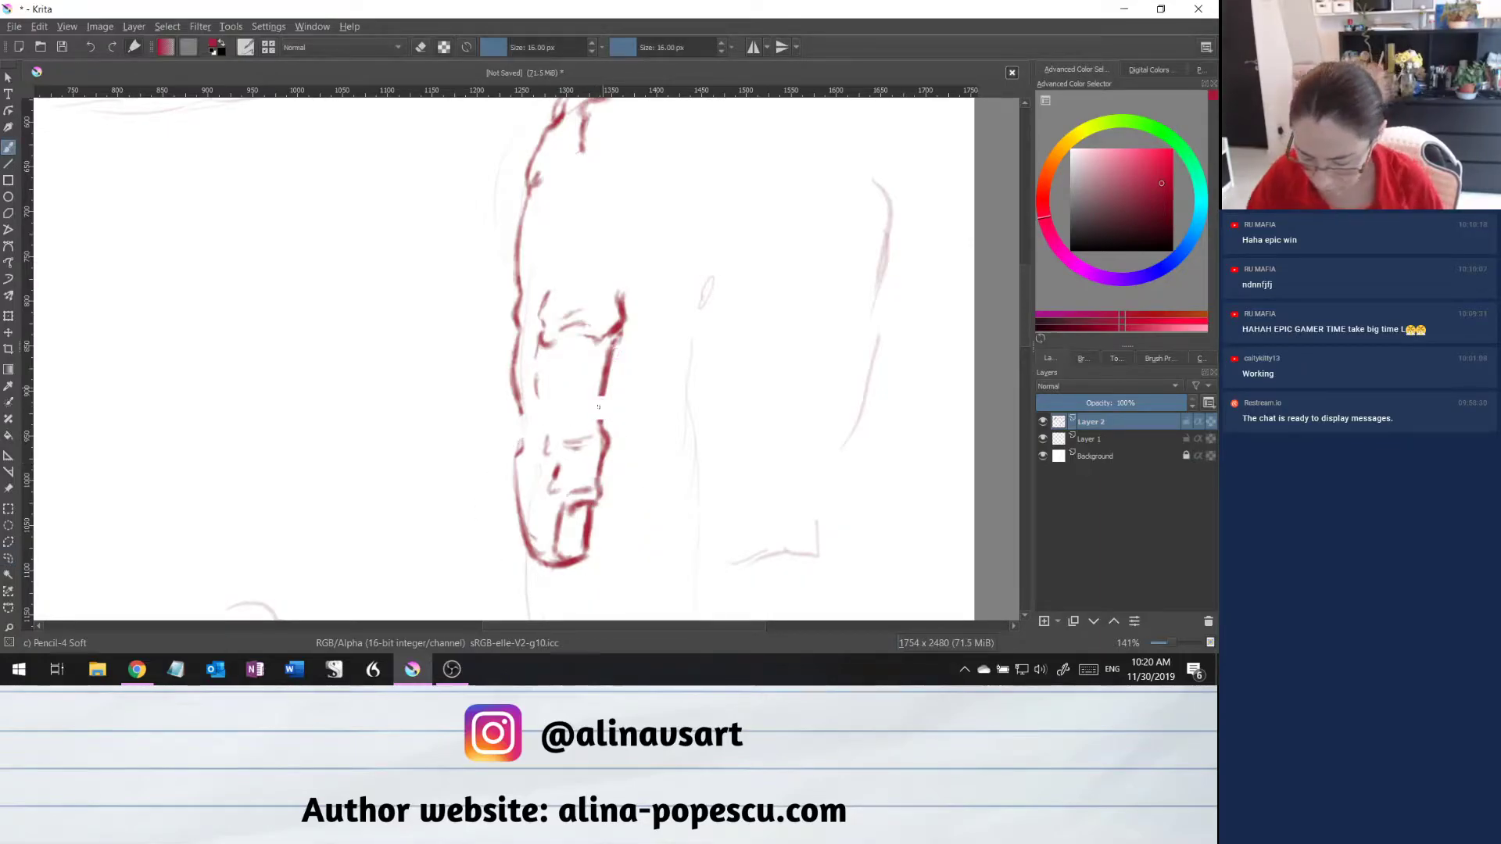
left_click_drag(603, 388, 599, 415)
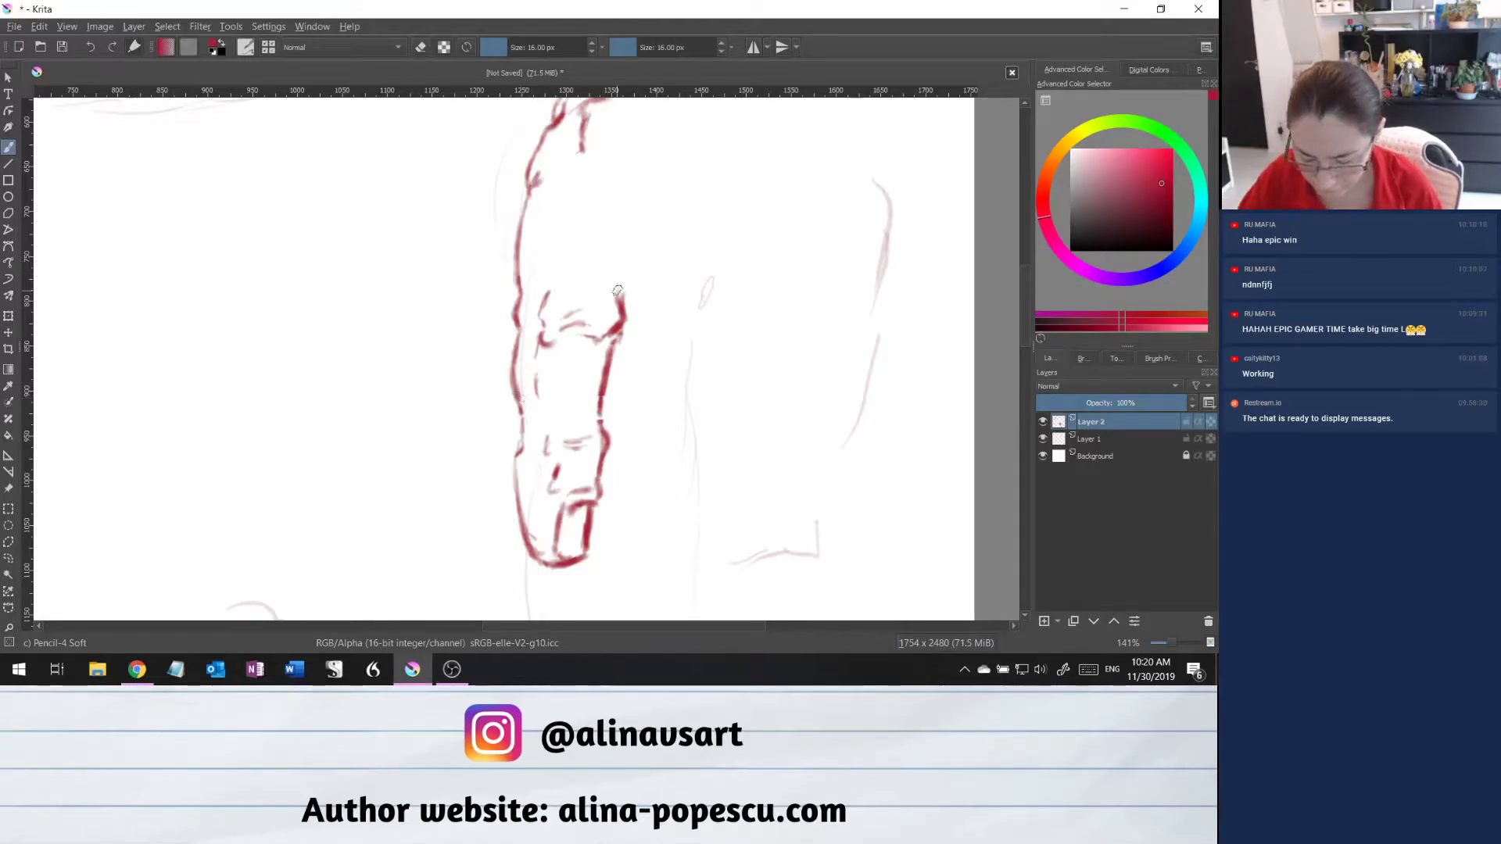
left_click_drag(628, 256, 616, 306)
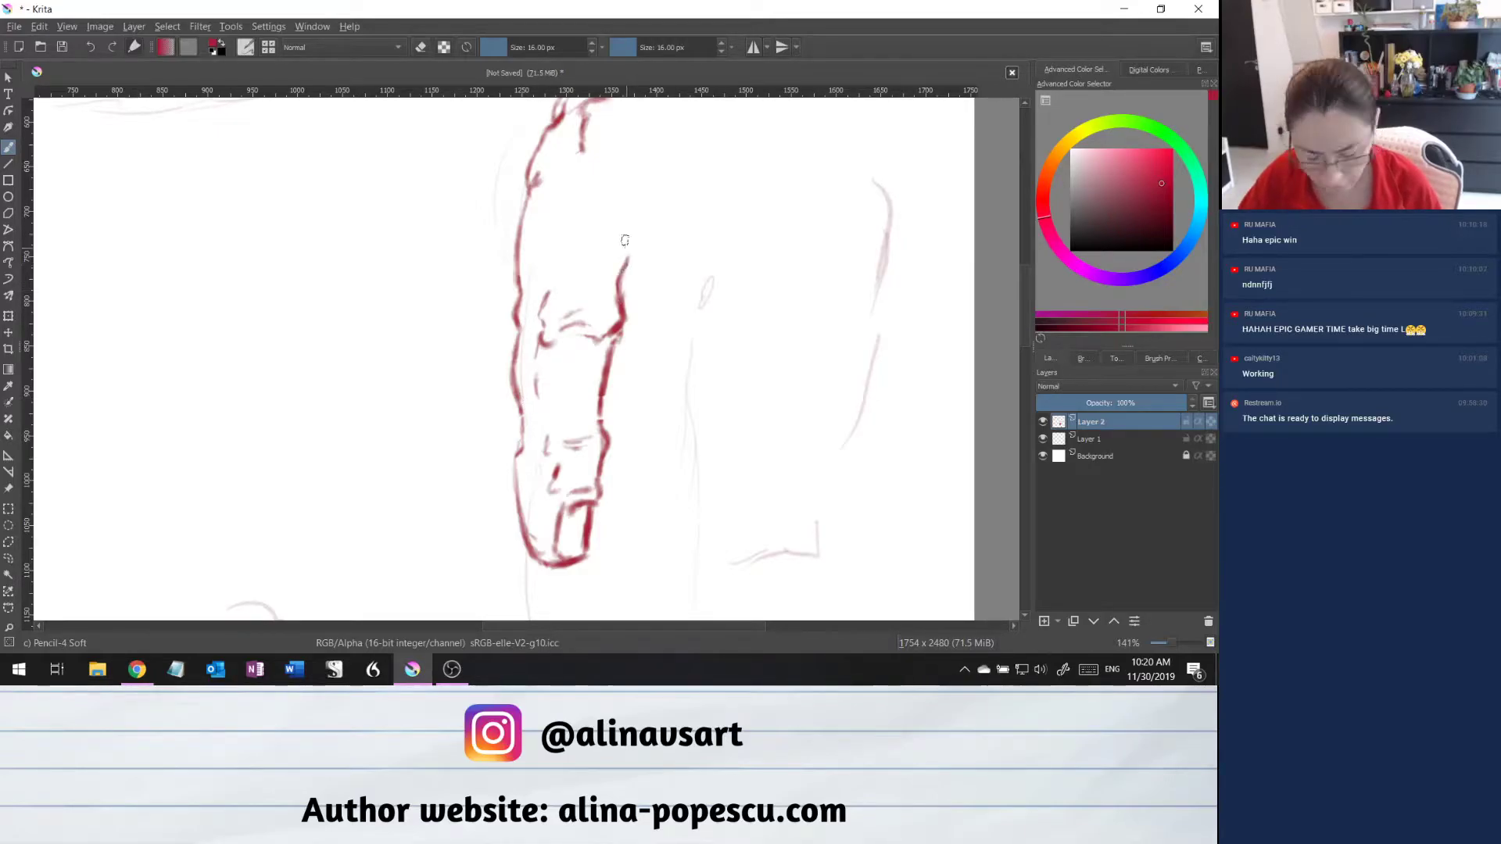
mouse_move(628, 224)
left_mouse_down()
mouse_move(625, 265)
mouse_move(622, 223)
left_mouse_up()
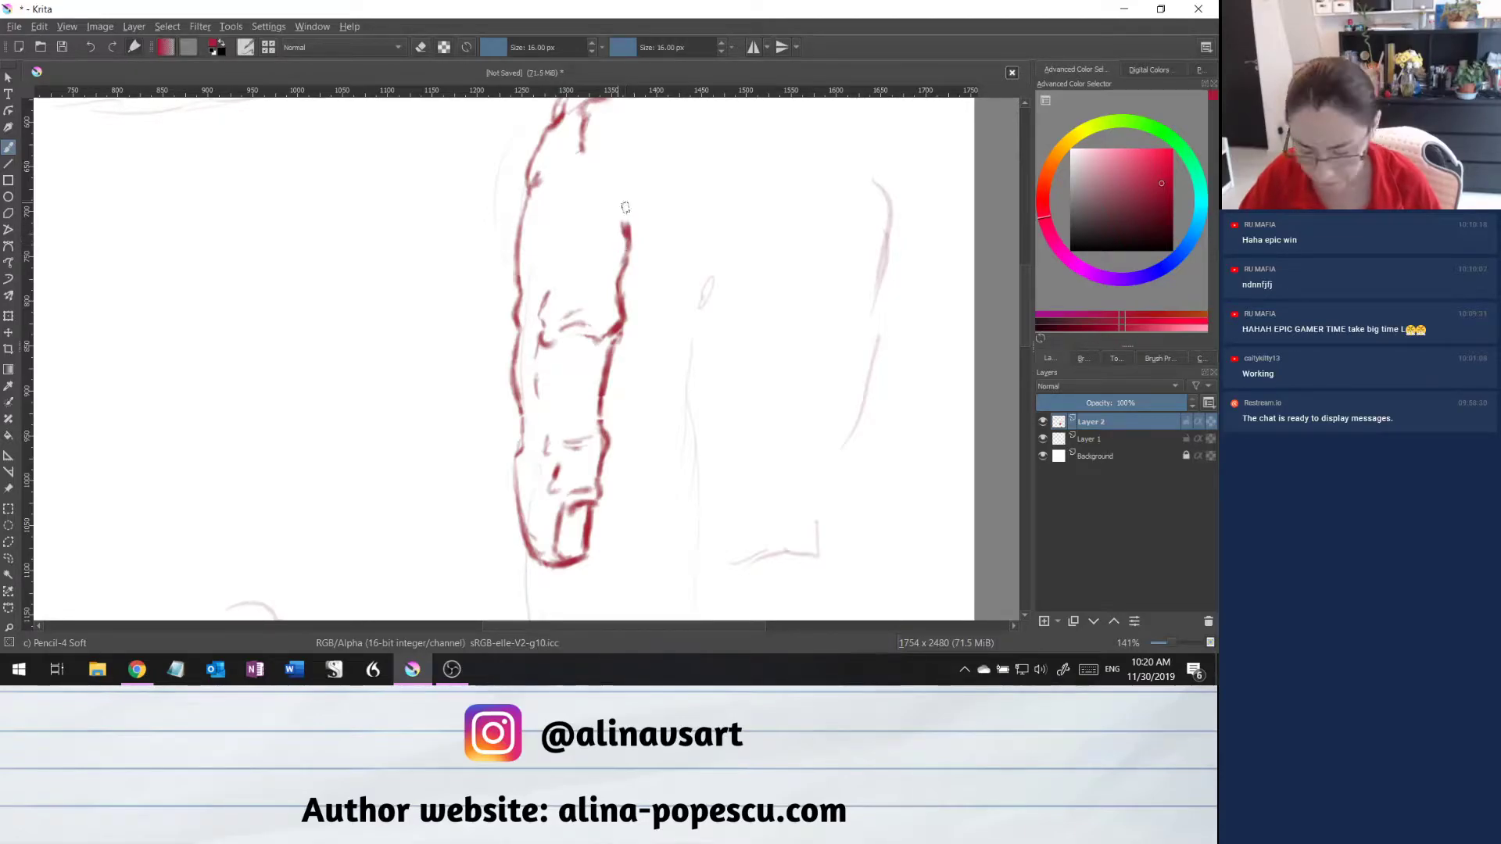
left_click_drag(630, 222, 632, 201)
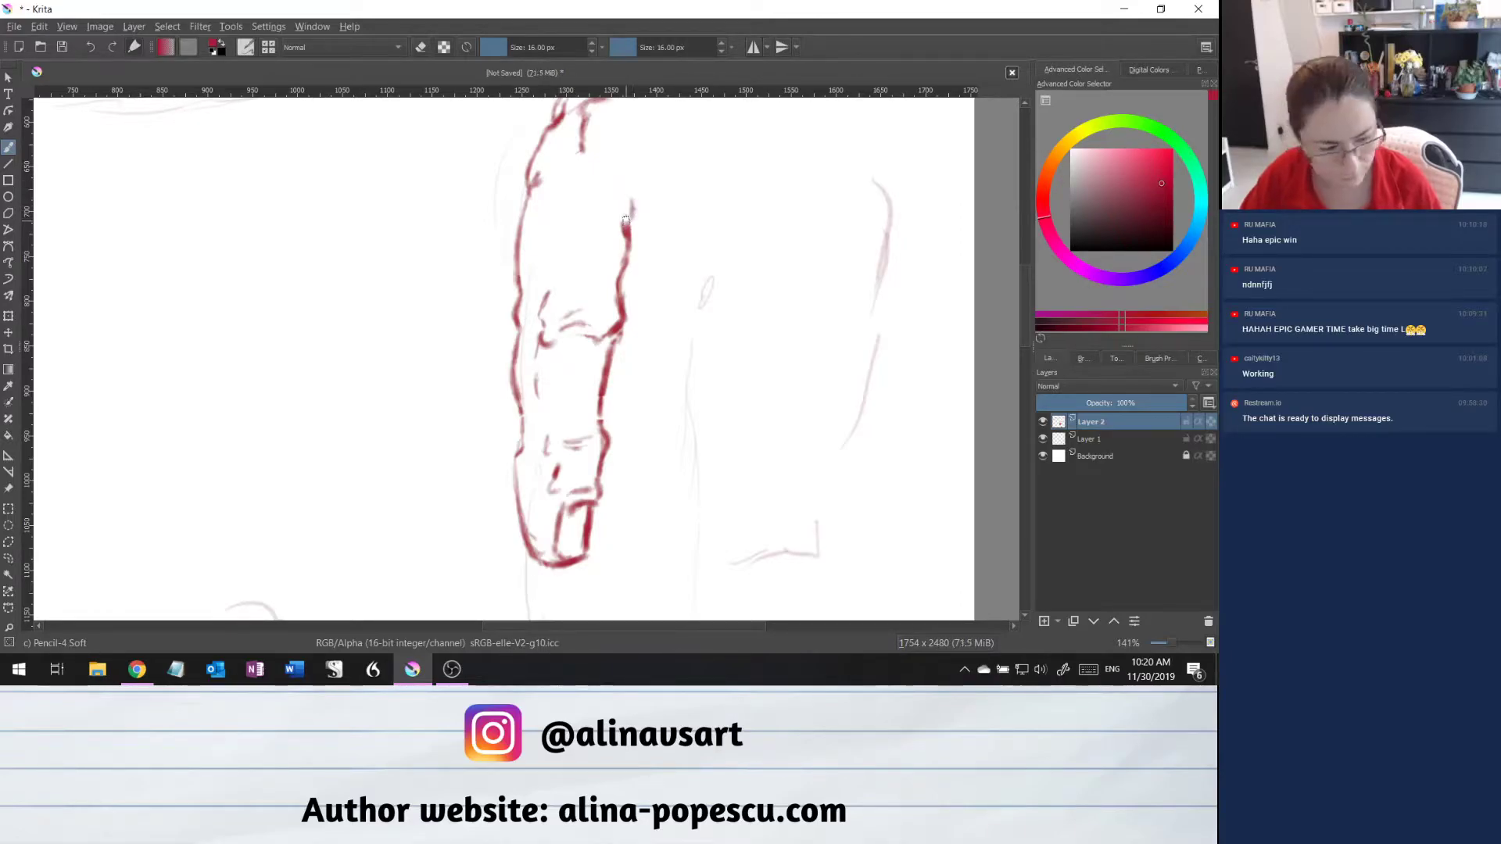
mouse_move(632, 202)
left_mouse_down()
mouse_move(625, 219)
mouse_move(649, 164)
left_mouse_up()
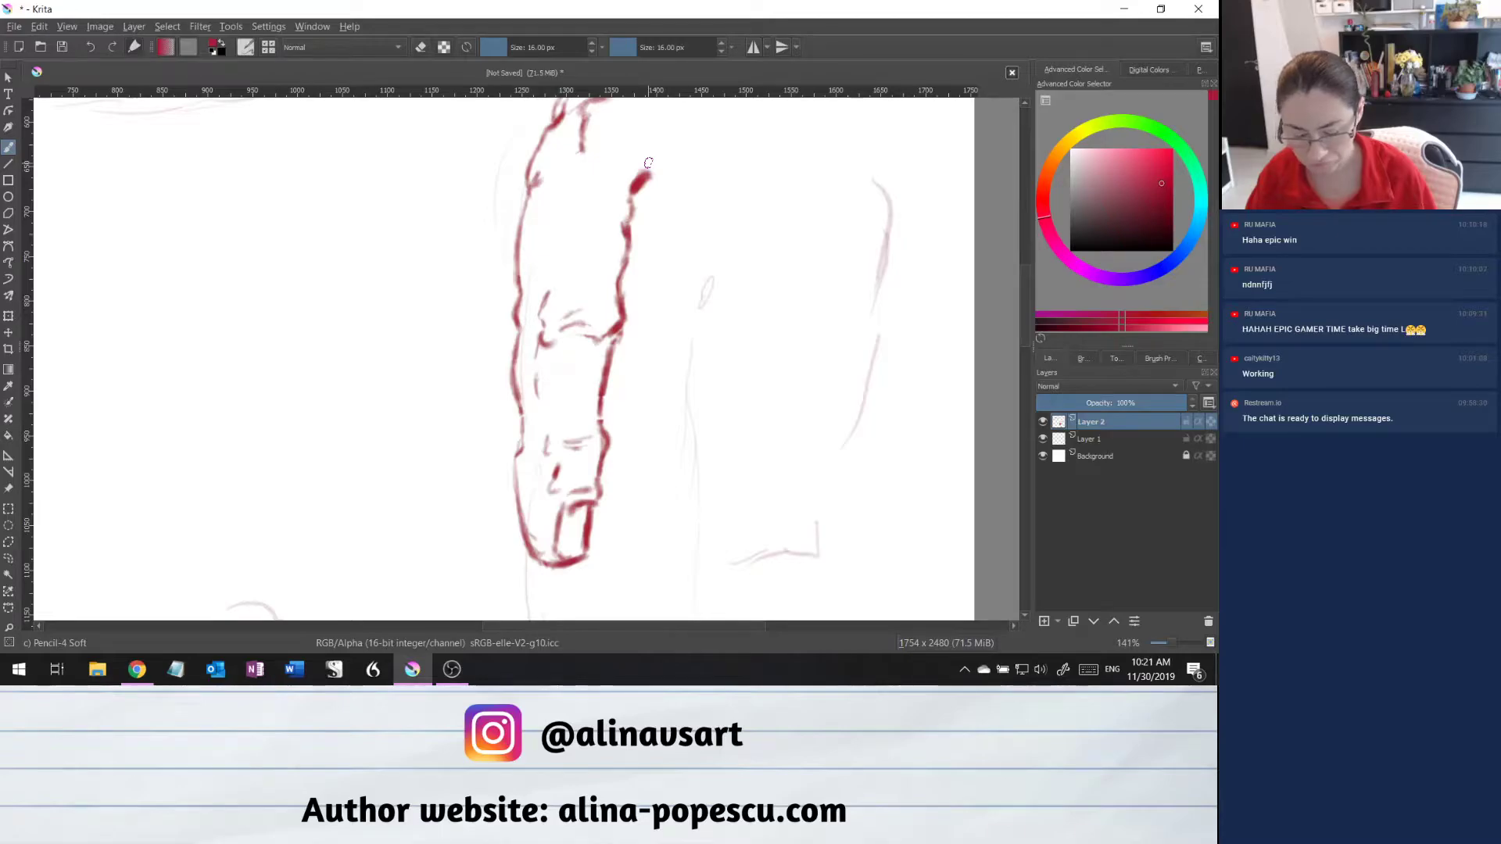
Outline the upper part of the finger's right edge, widen it slightly and rotate it clockwise so it leans outward, and deselect it.
left_click(9, 560)
mouse_move(646, 283)
left_mouse_down()
mouse_move(581, 261)
mouse_move(596, 182)
mouse_move(668, 154)
mouse_move(648, 285)
left_mouse_up()
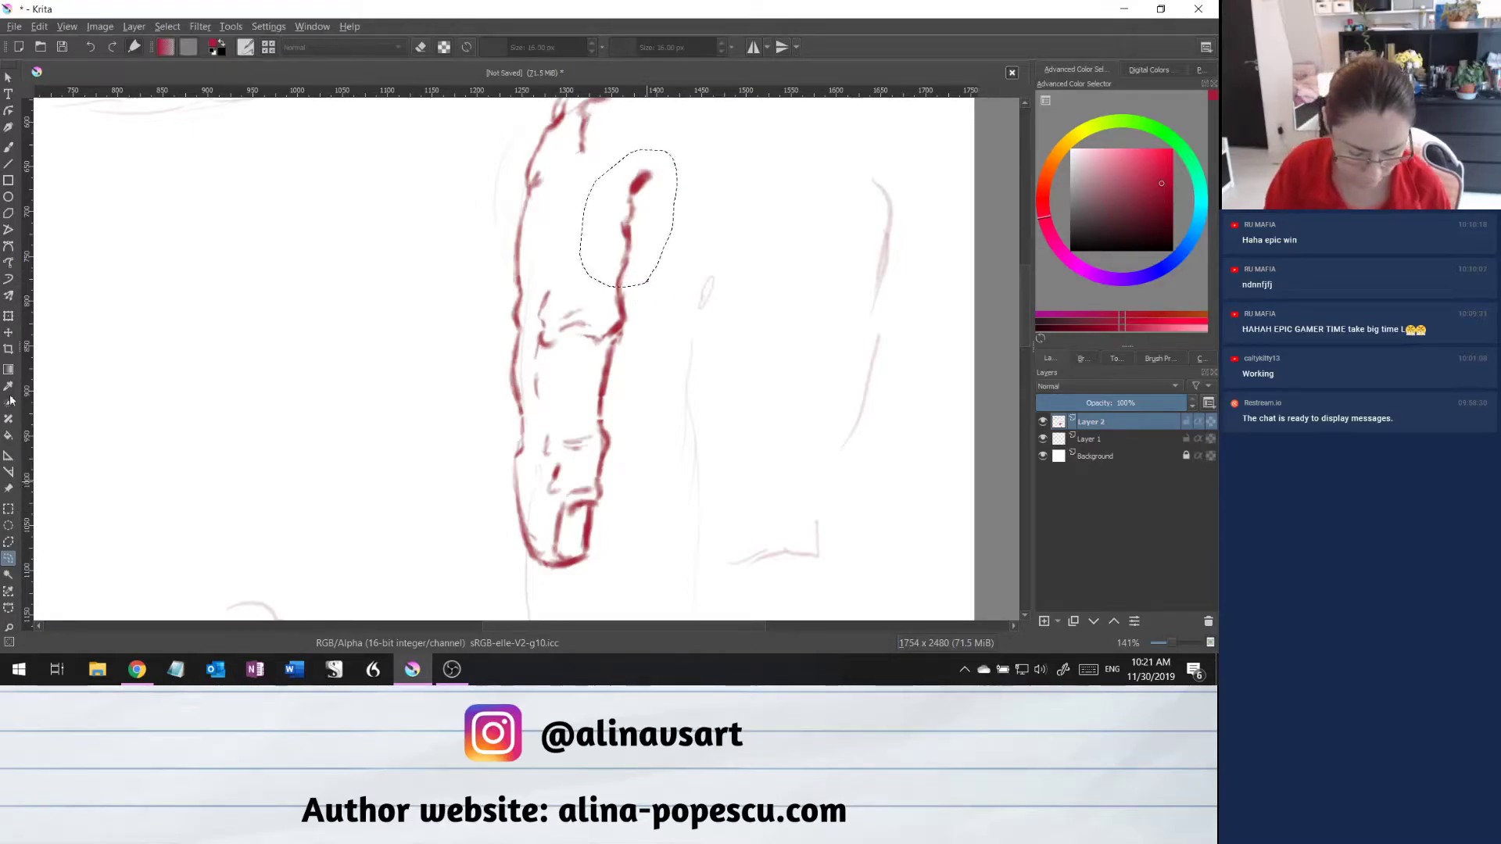
left_click(9, 316)
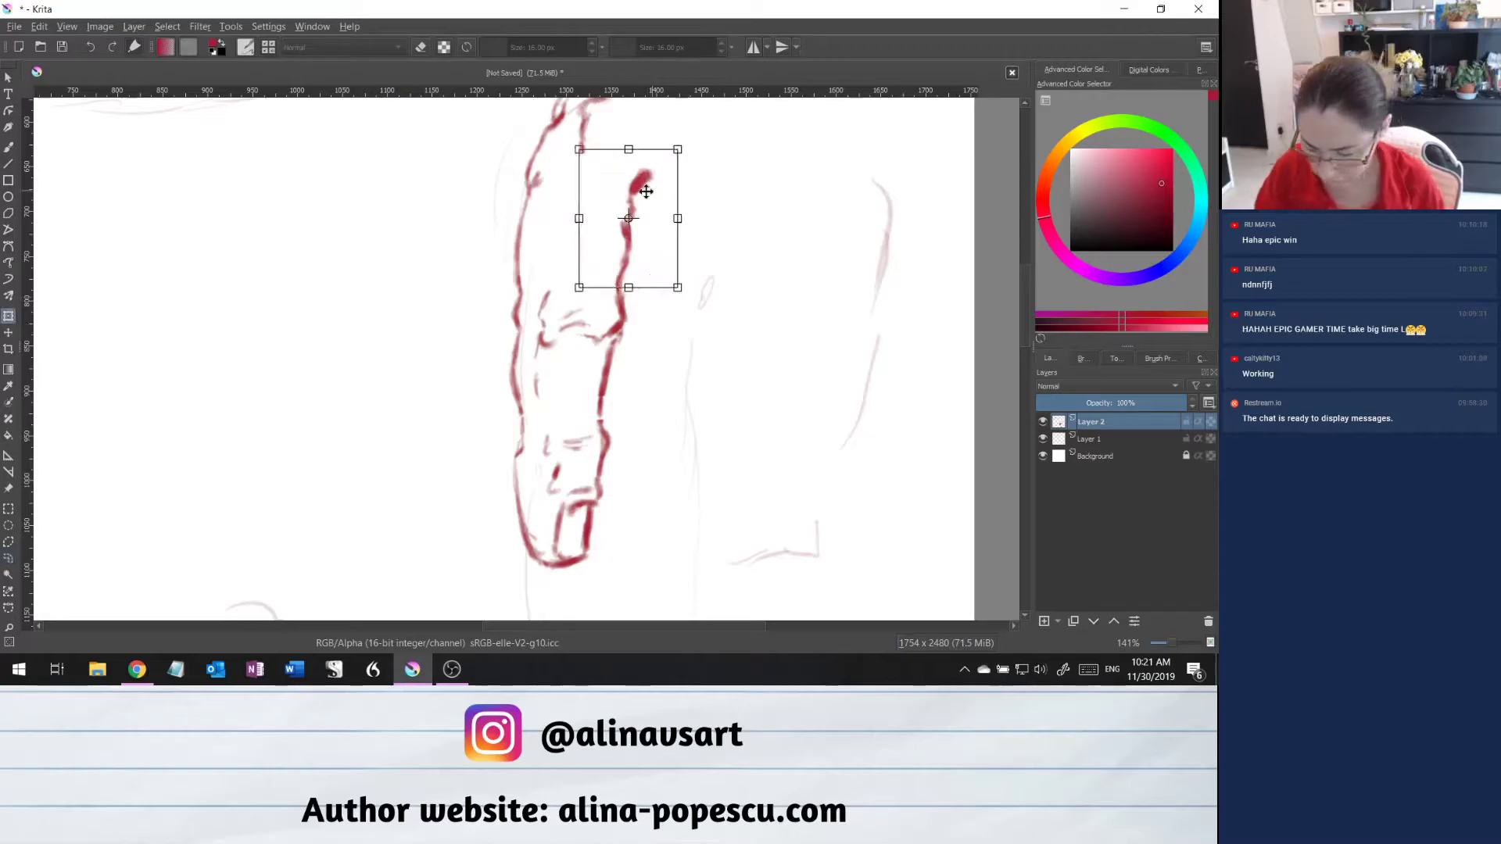
left_click_drag(679, 149, 692, 149)
left_click_drag(668, 204, 670, 204)
left_click_drag(584, 288, 572, 292)
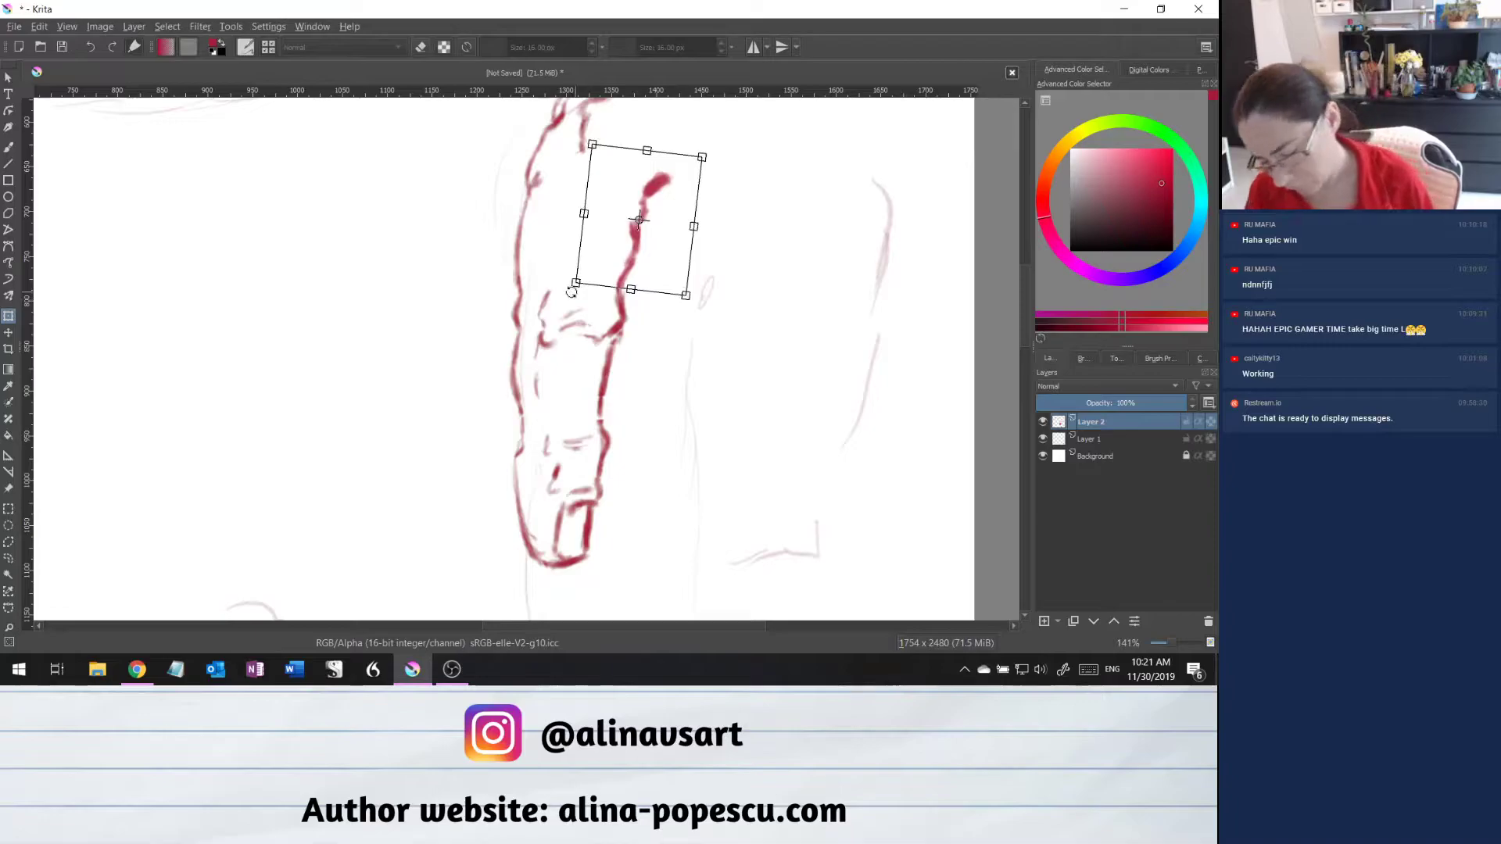
left_click(8, 559)
left_click_drag(657, 153, 626, 288)
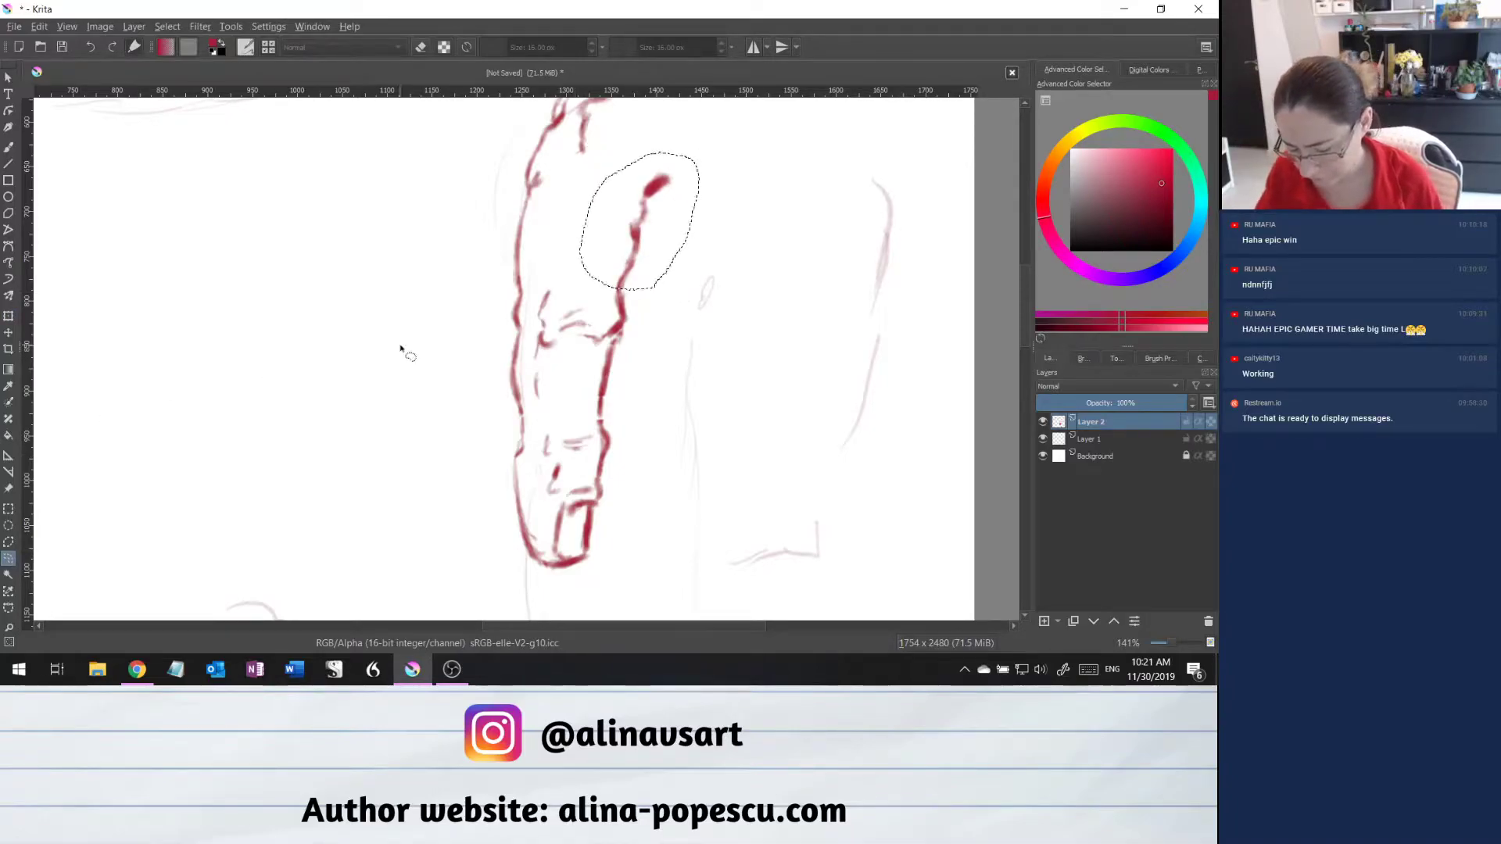
right_click(635, 224)
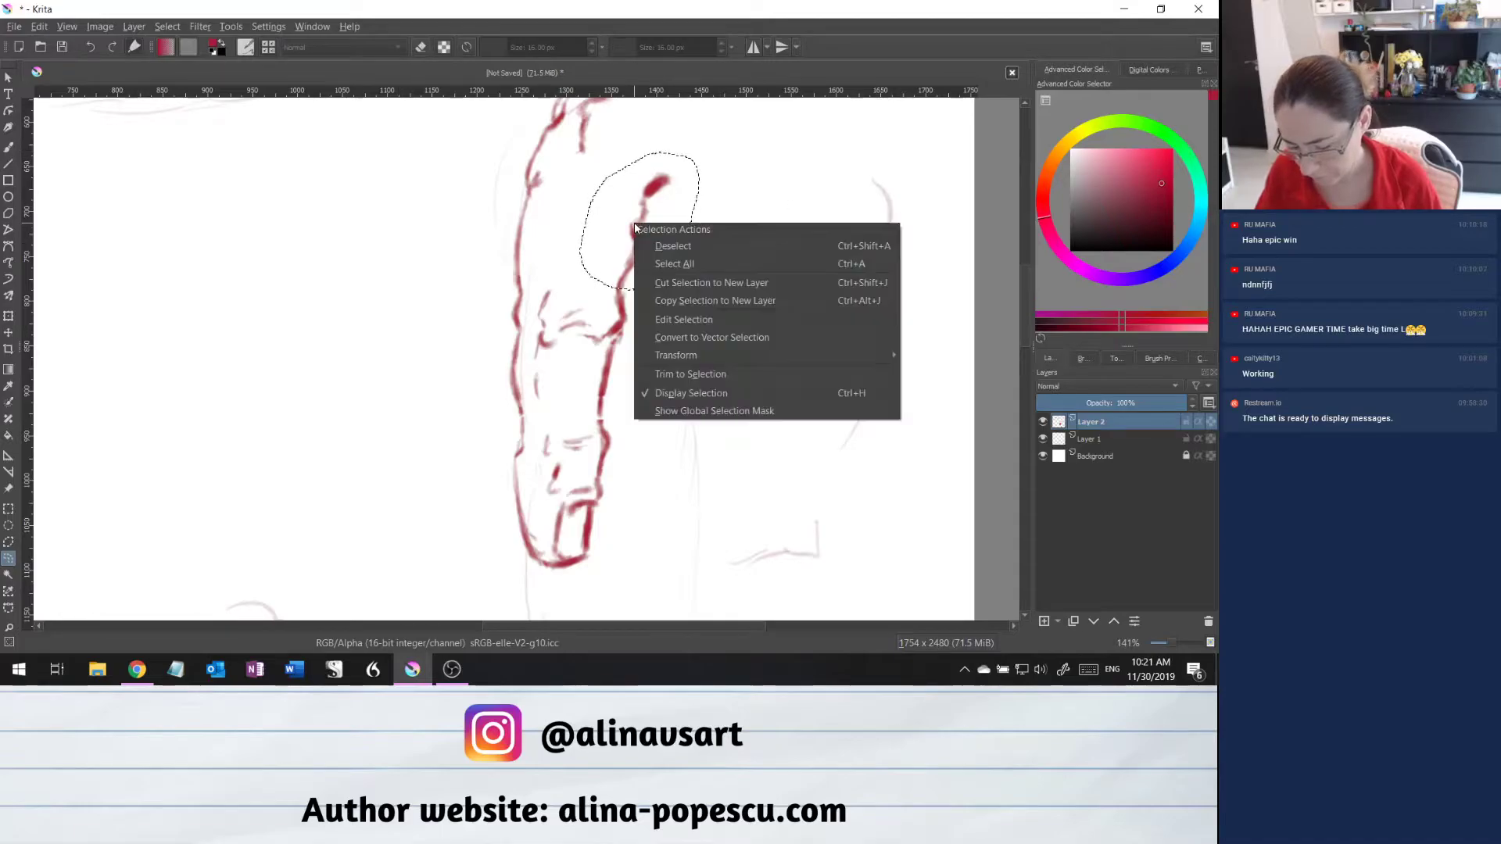
left_click(728, 245)
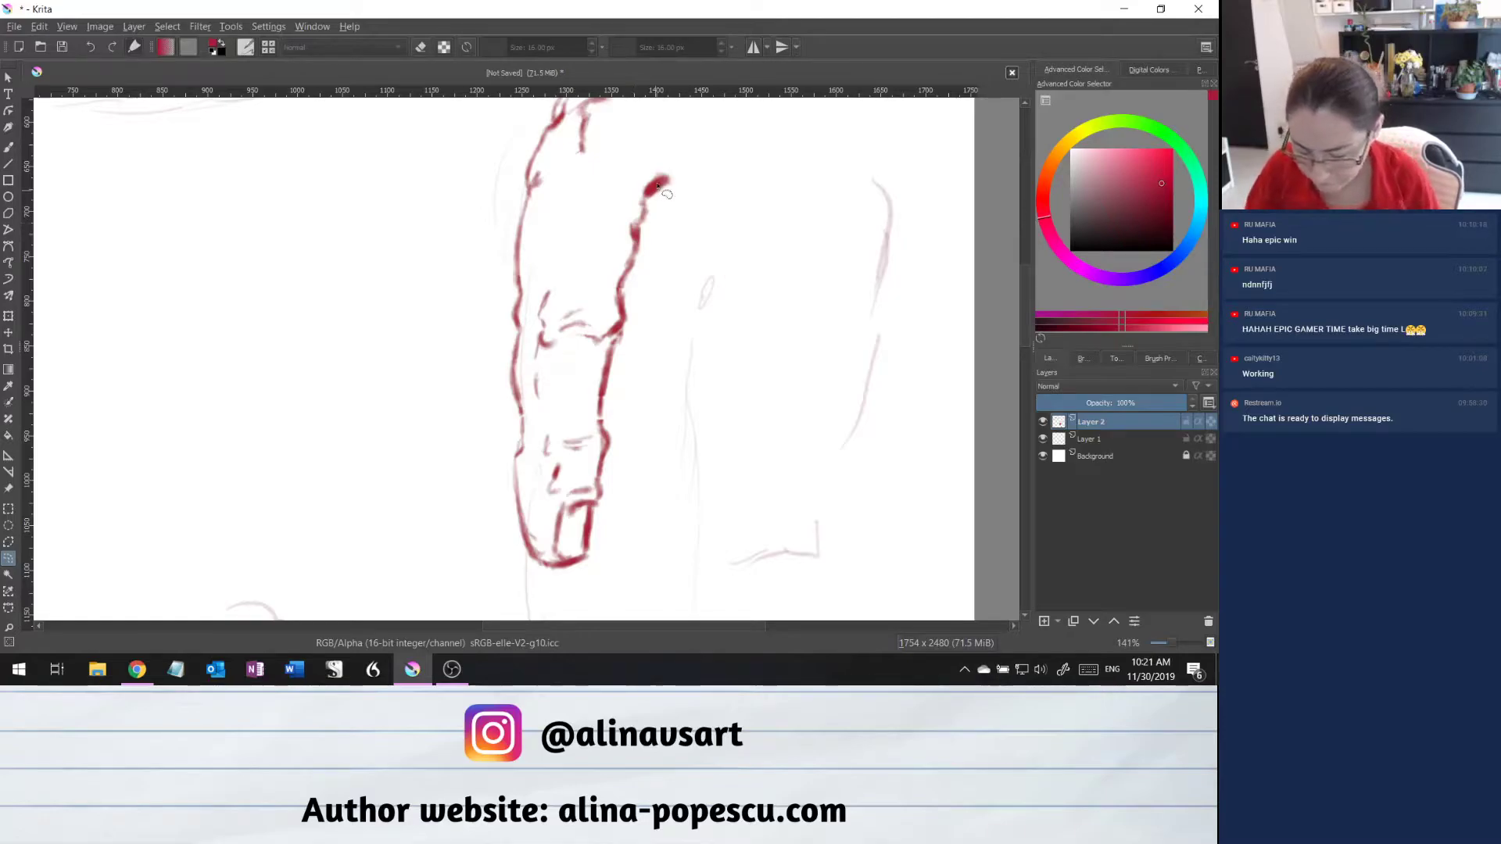
Extend the thick upper tip of the right edge outward and add short crease strokes inside the finger's upper left edge.
key("b")
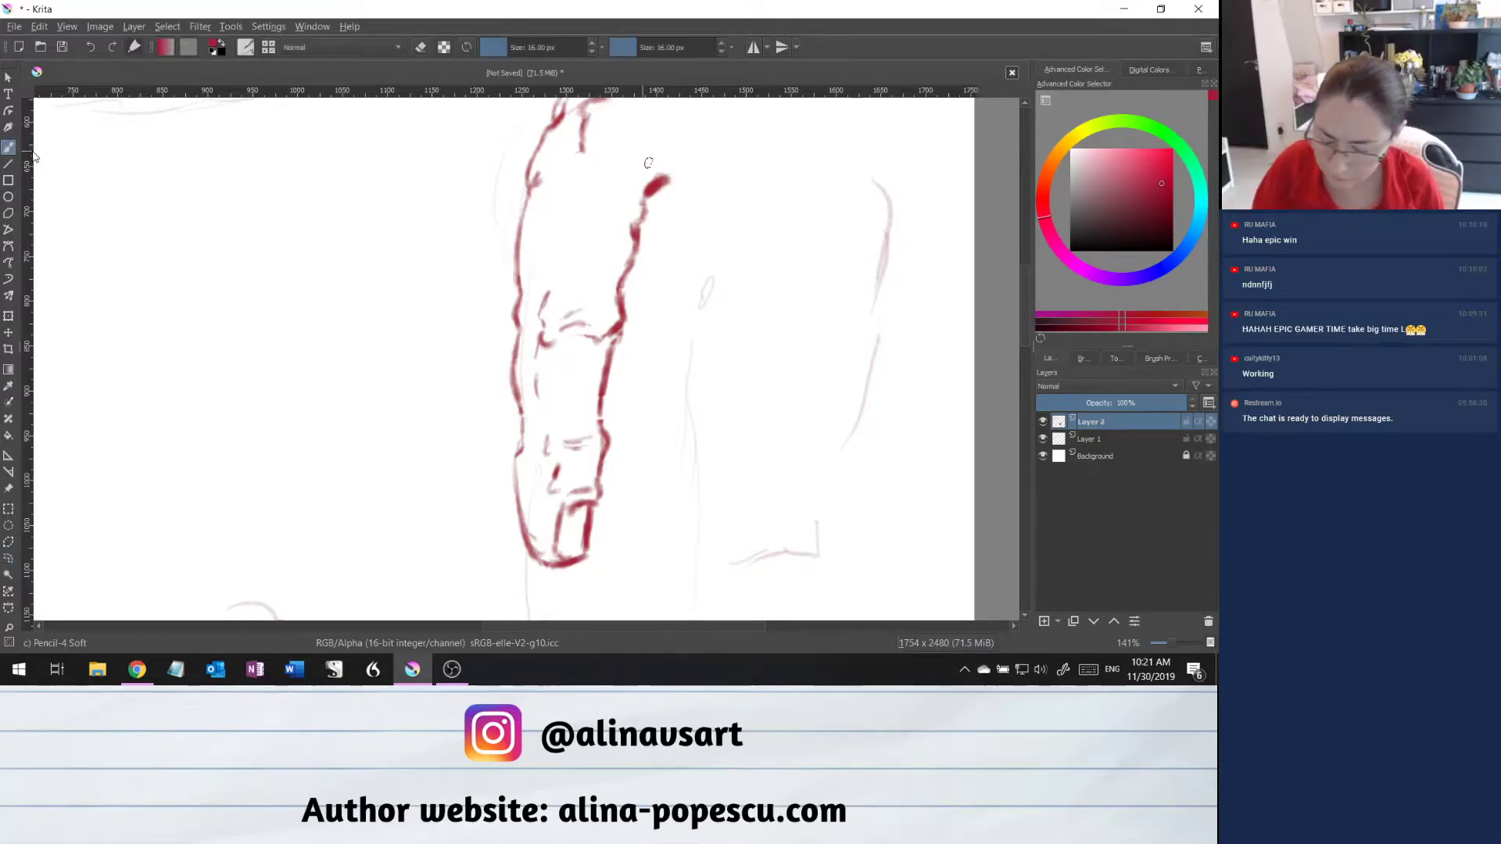
left_click_drag(654, 186, 672, 173)
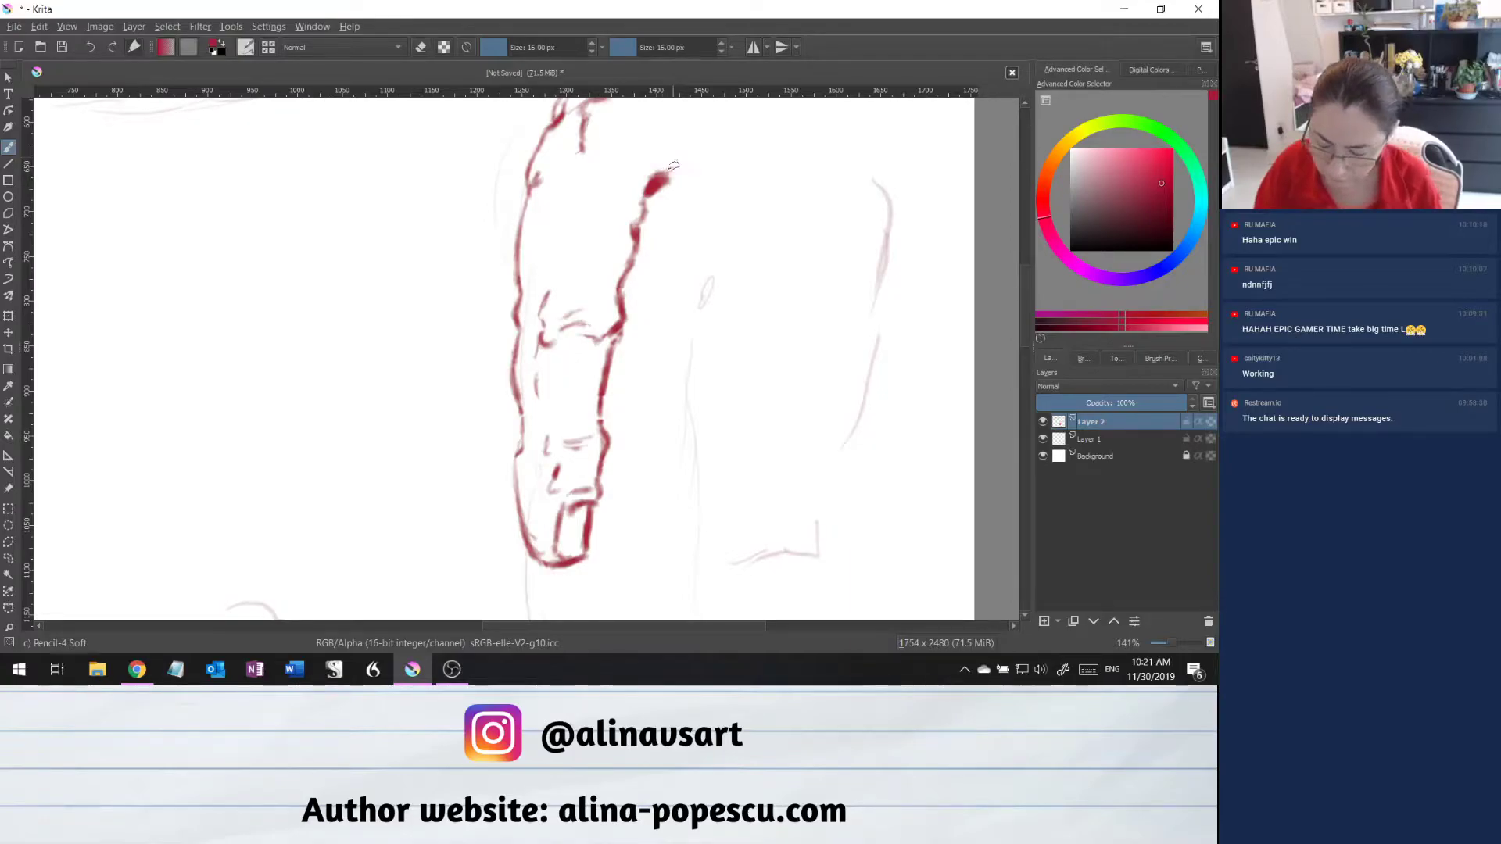
left_click_drag(663, 175, 673, 165)
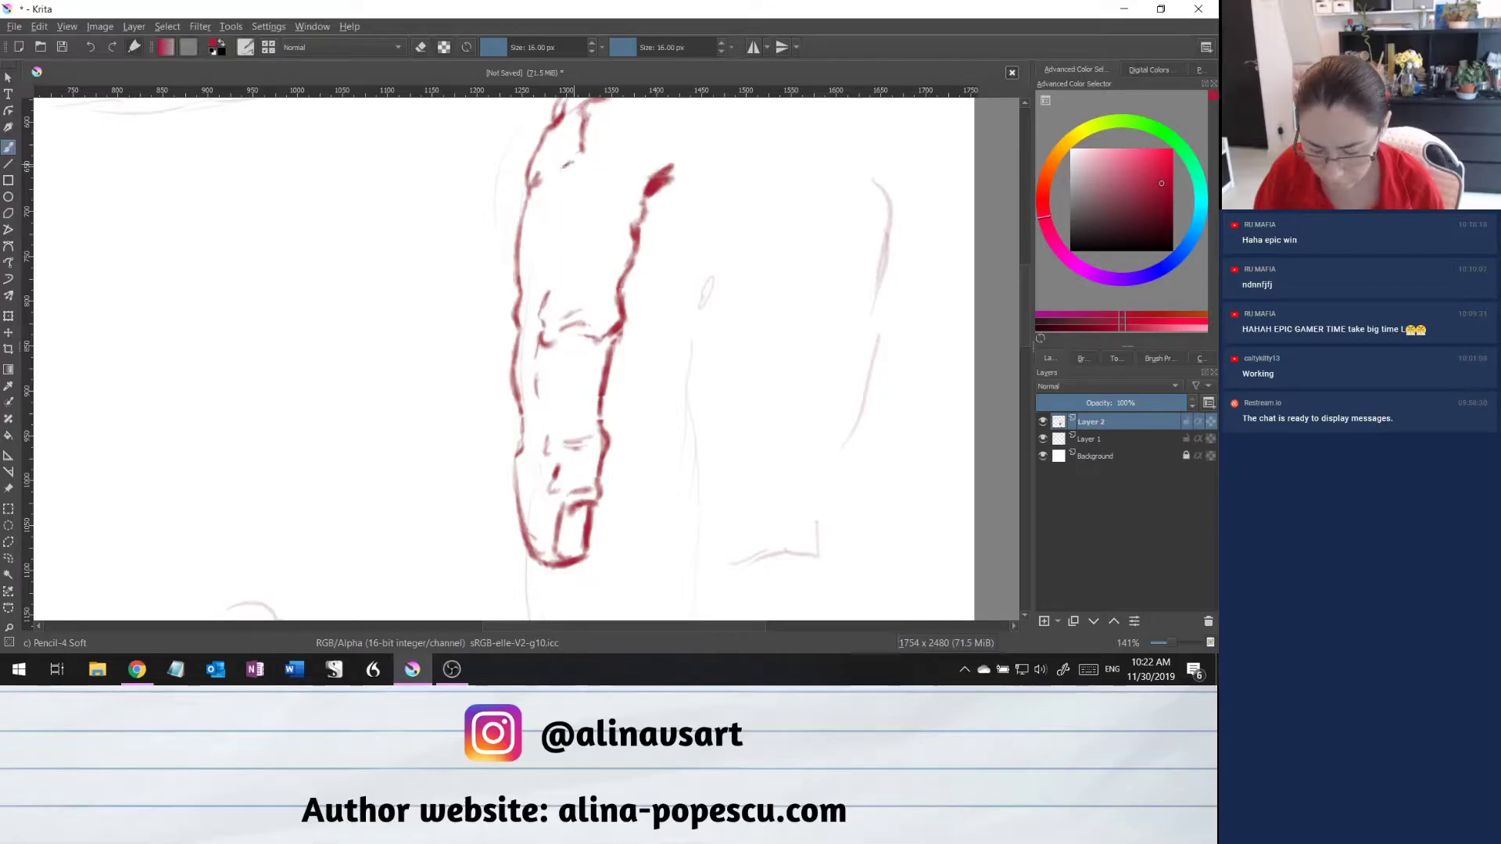
left_click_drag(566, 184, 548, 258)
left_click_drag(589, 131, 598, 156)
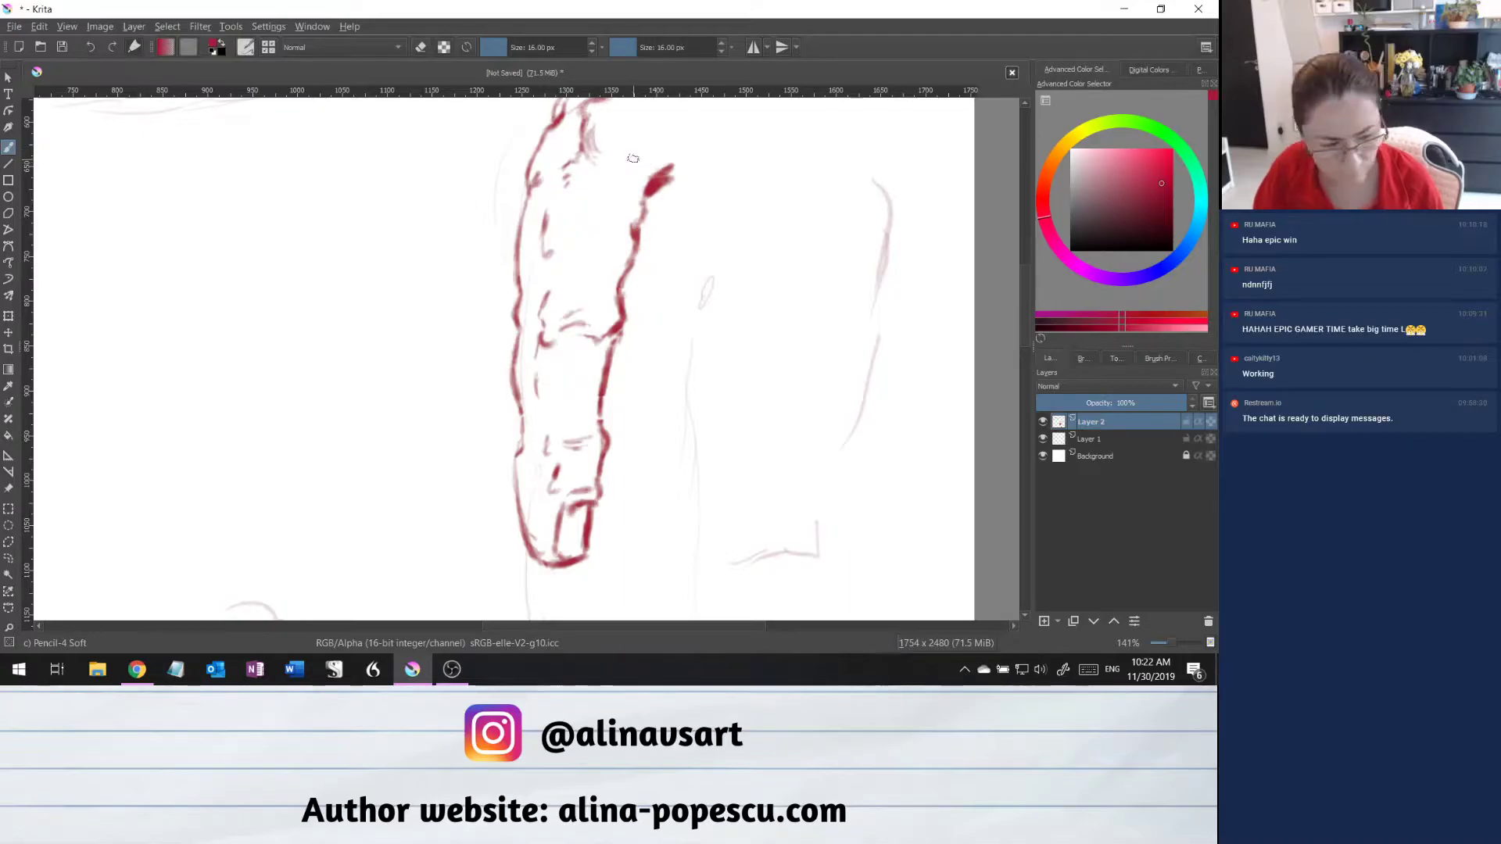
Draw a thick bent stroke above the right edge's tip, rising and running outward to the right.
left_click_drag(634, 157, 642, 138)
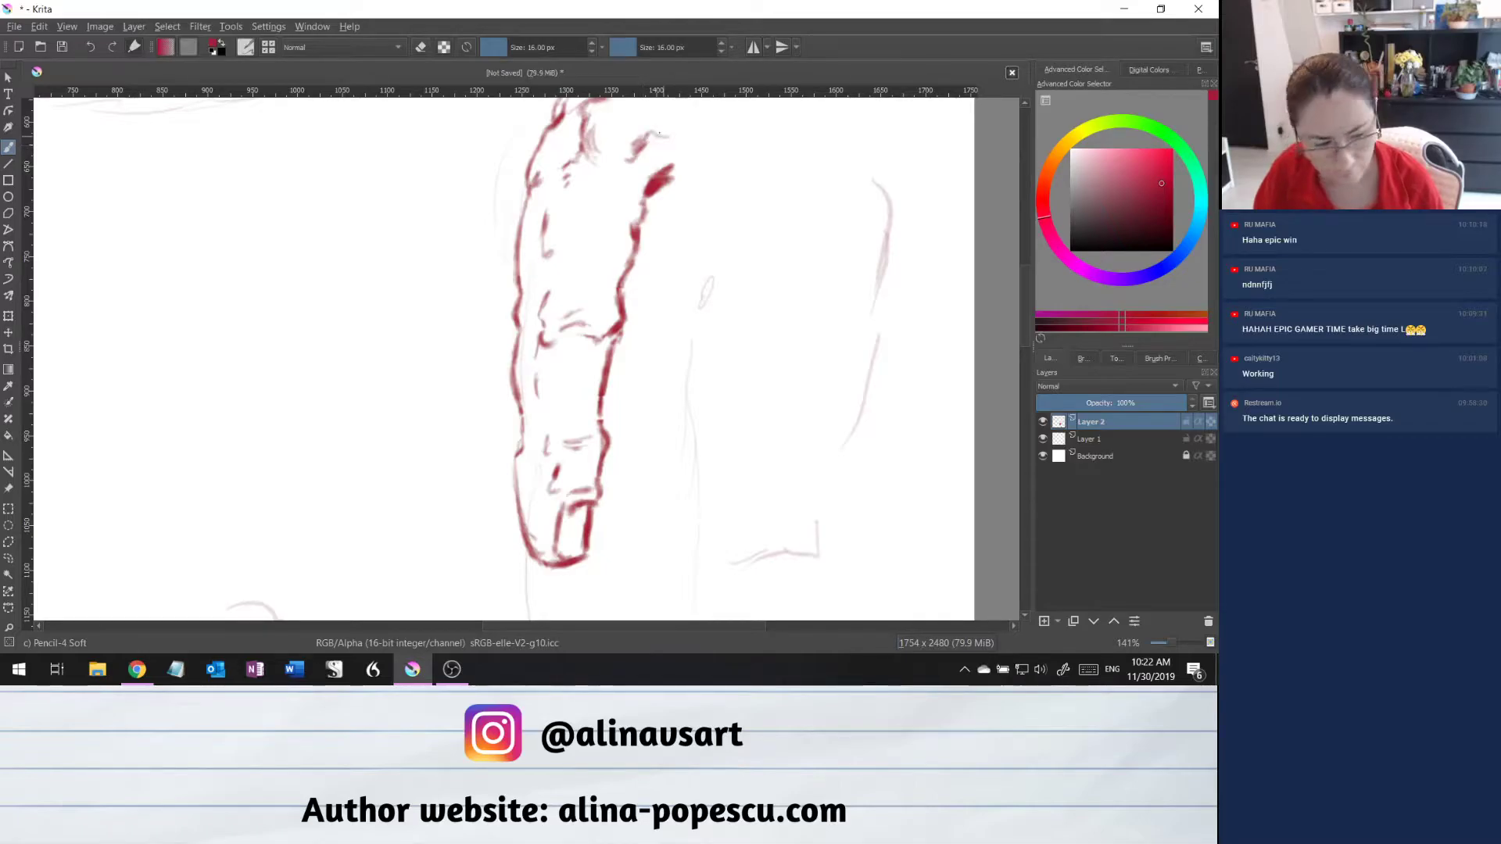
left_click_drag(659, 133, 688, 127)
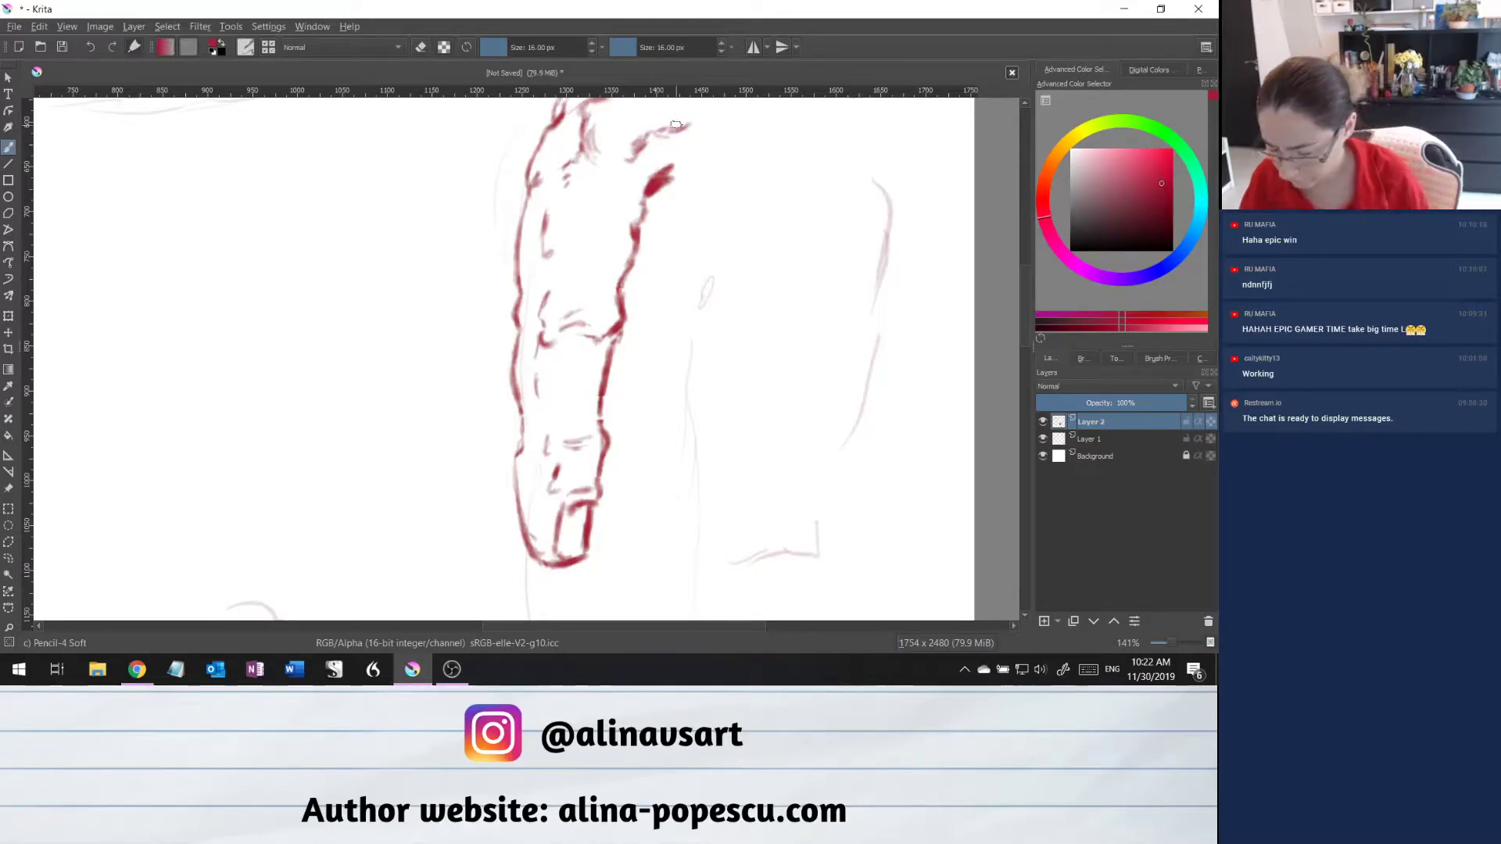
left_click_drag(1029, 332, 1023, 279)
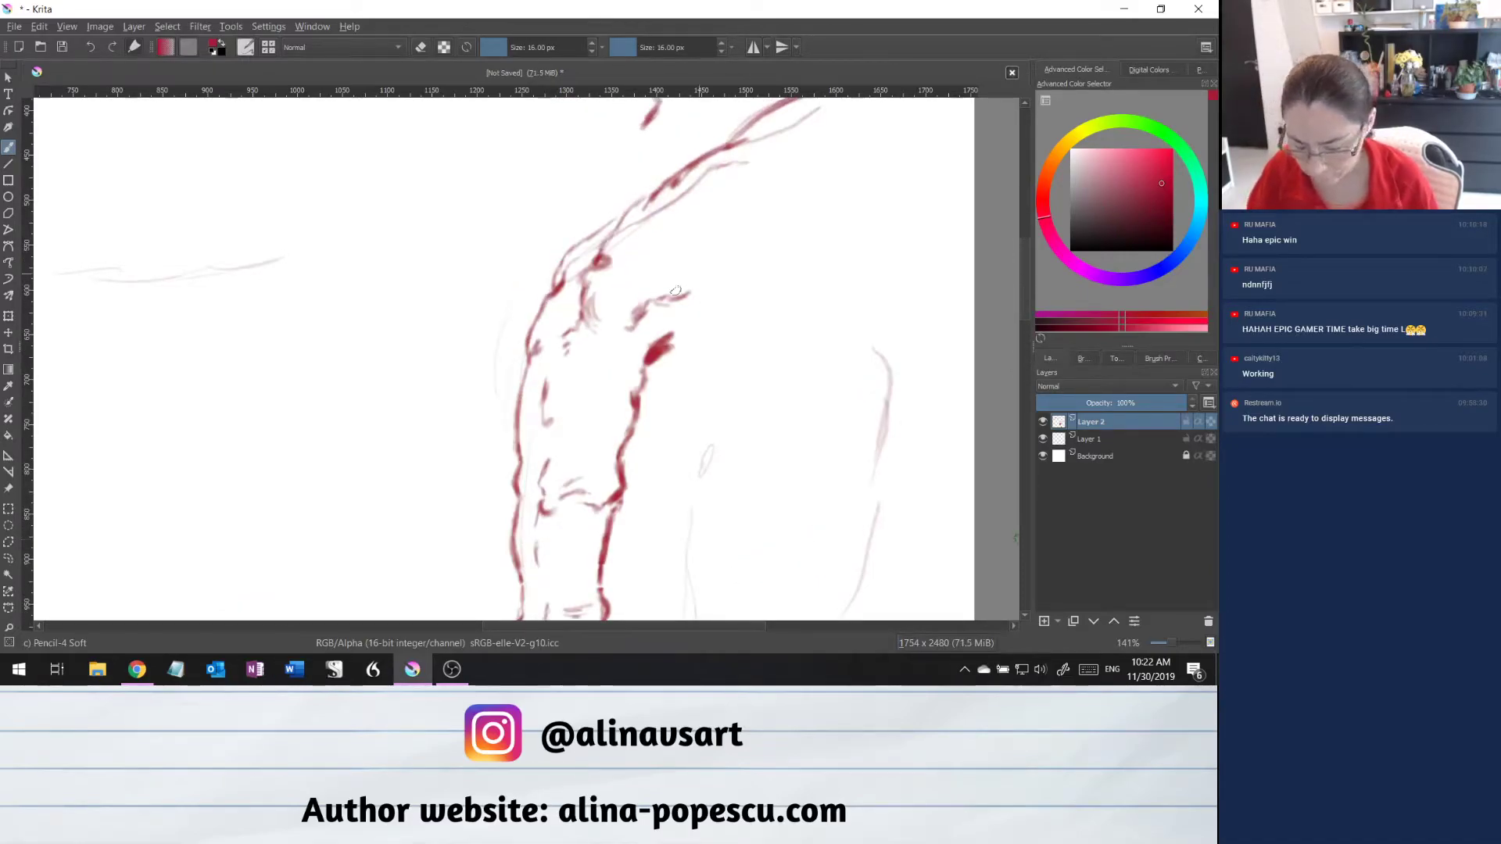
mouse_move(643, 311)
left_mouse_down()
mouse_move(691, 299)
mouse_move(634, 309)
left_mouse_up()
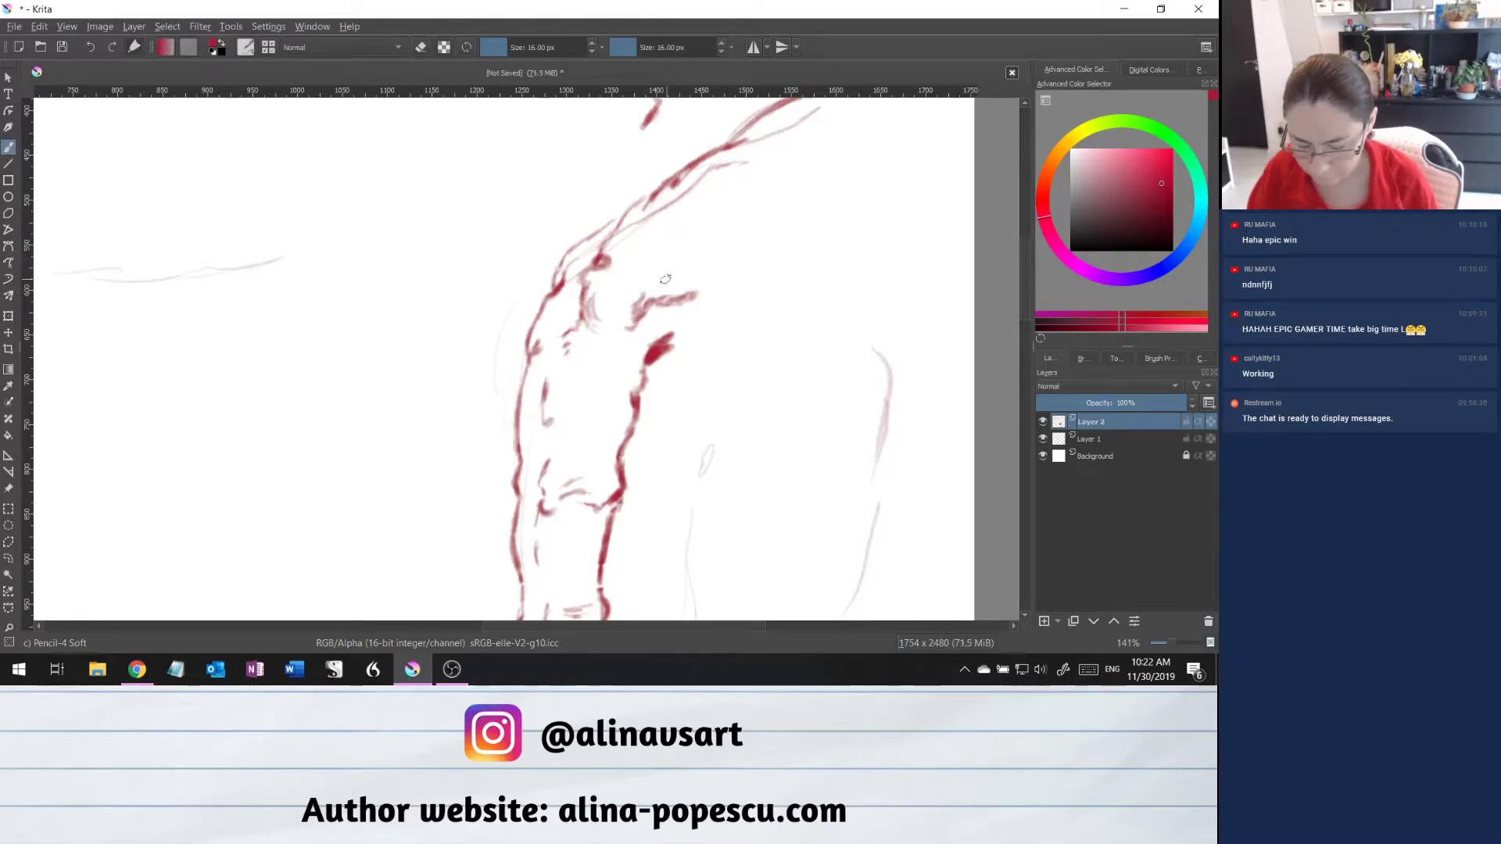
Add small jagged knuckle marks above the bent stroke and diagonal strokes rising to the right alongside the hand's outline.
left_click_drag(664, 284, 680, 266)
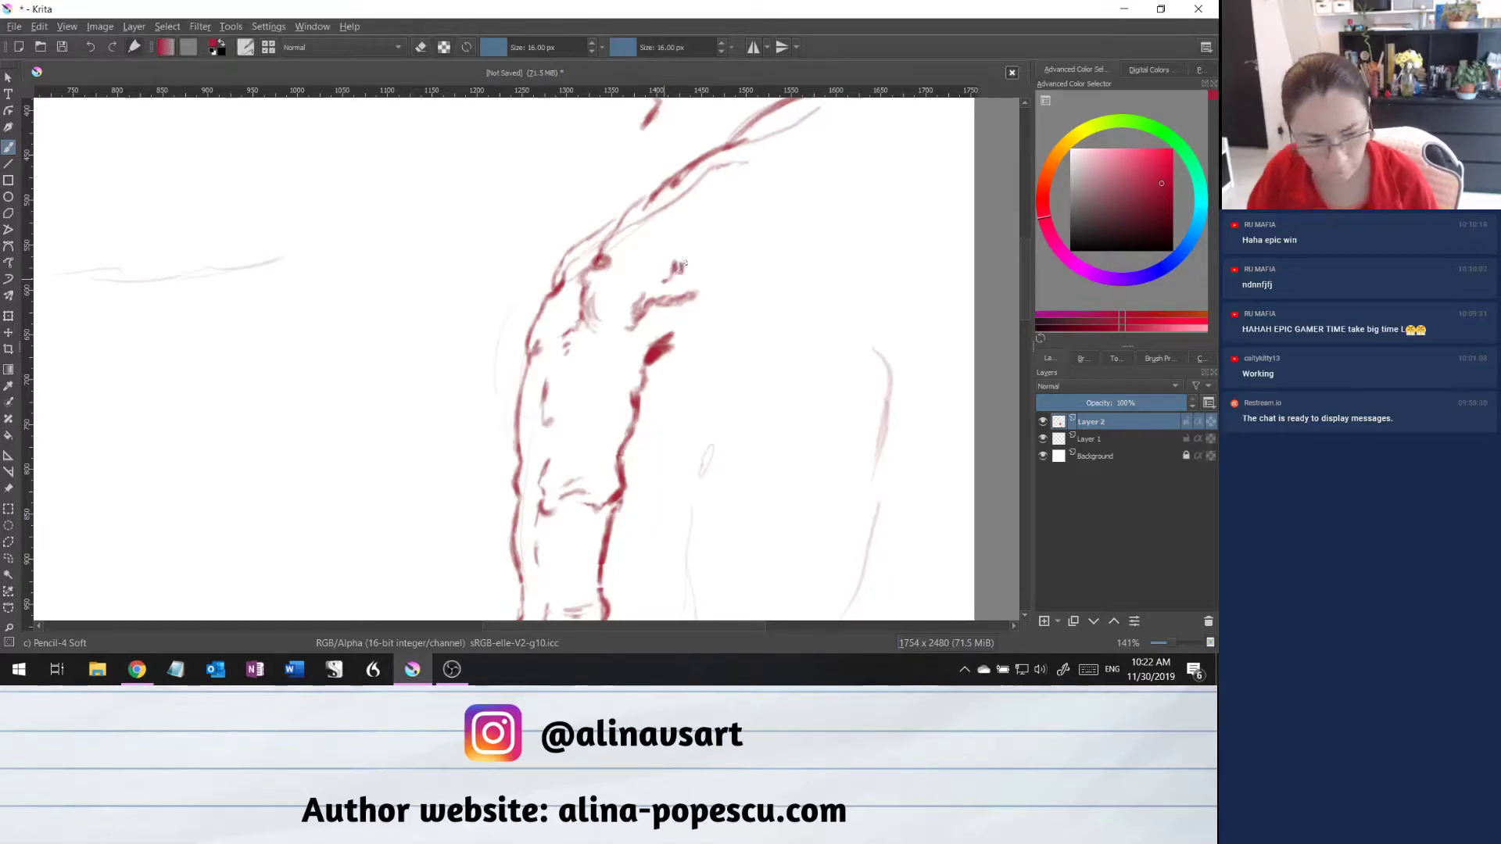
left_click_drag(685, 269, 721, 218)
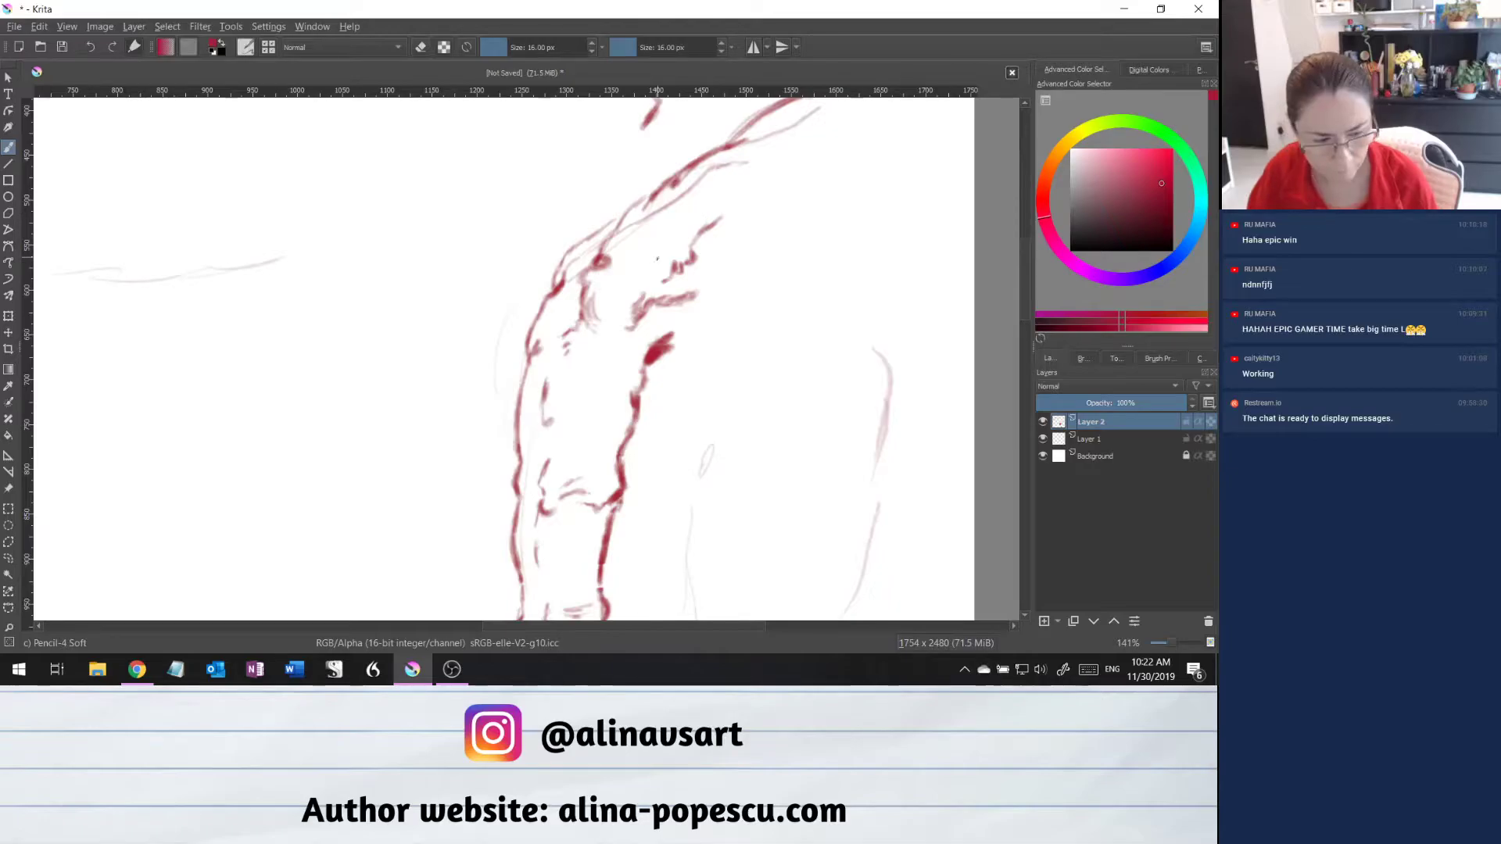
left_click_drag(657, 259, 682, 237)
left_click_drag(659, 260, 744, 197)
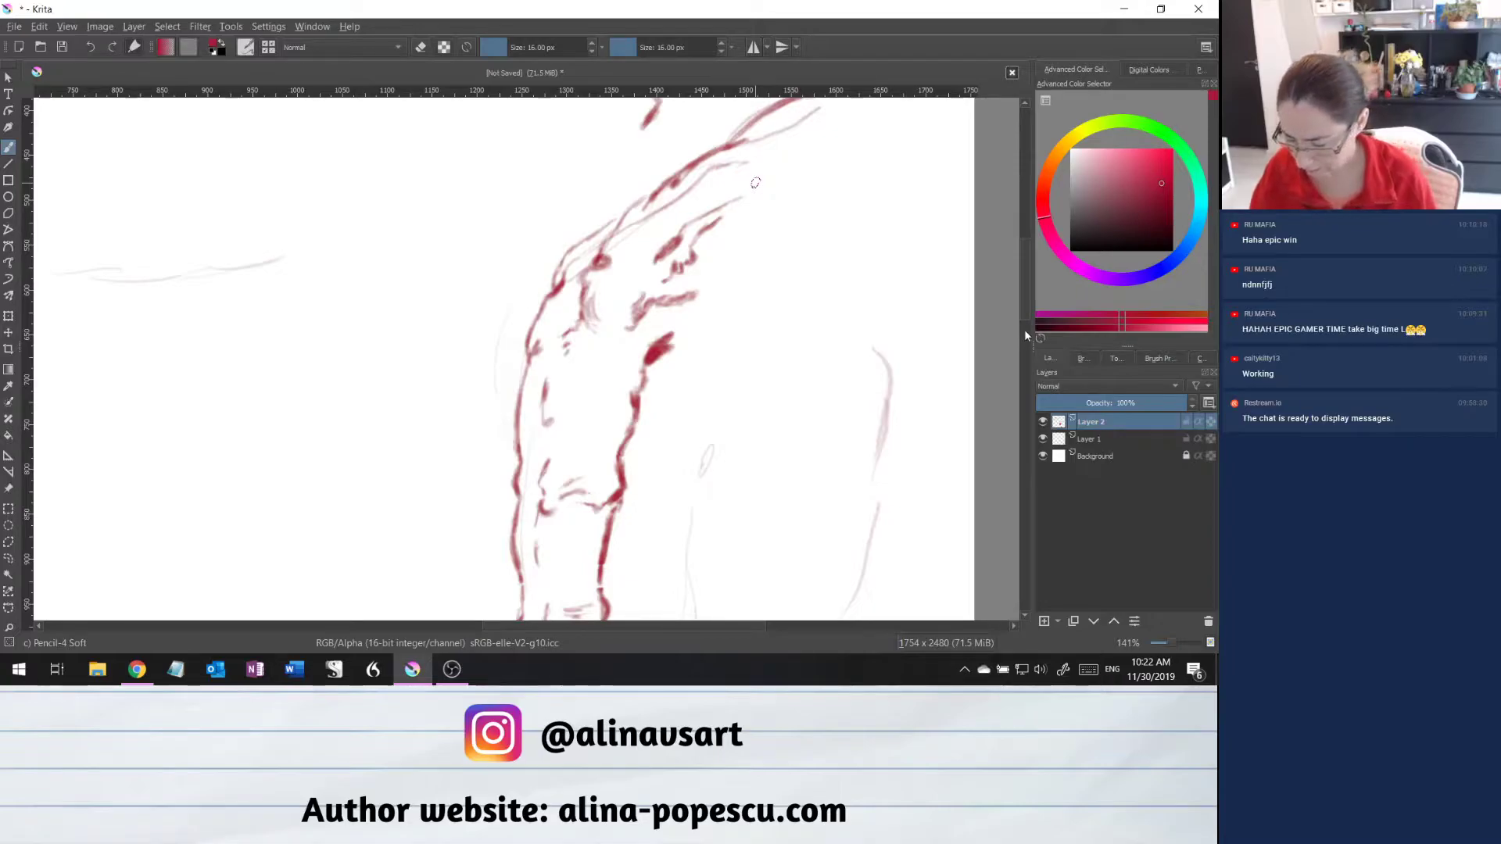
Draw a curved crease with an upturned right end and a short mark beneath it, beside the finger's lower joint.
left_click_drag(1025, 298, 1020, 335)
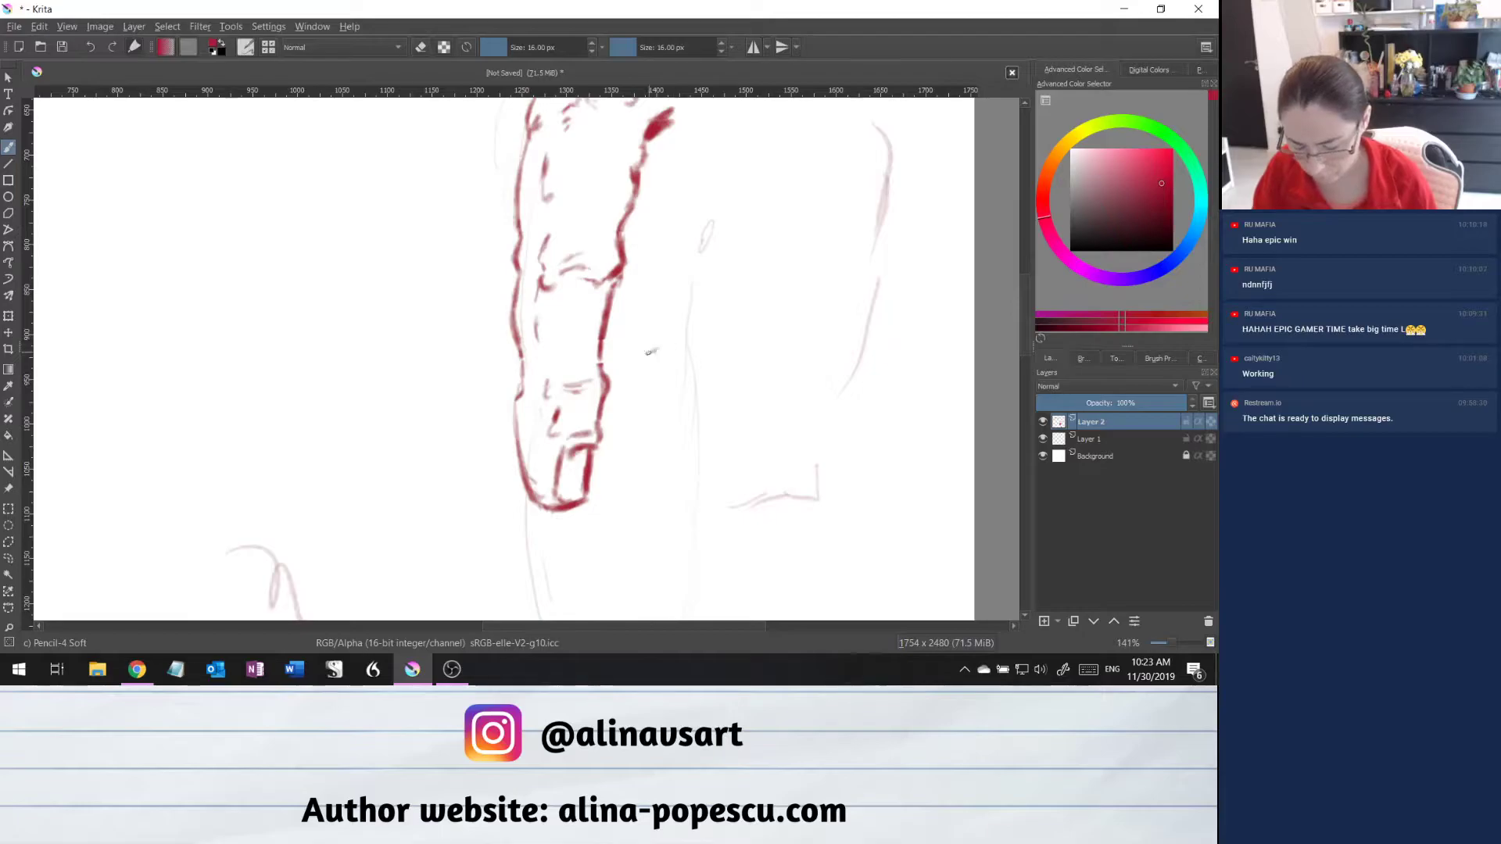
left_click_drag(651, 350, 646, 353)
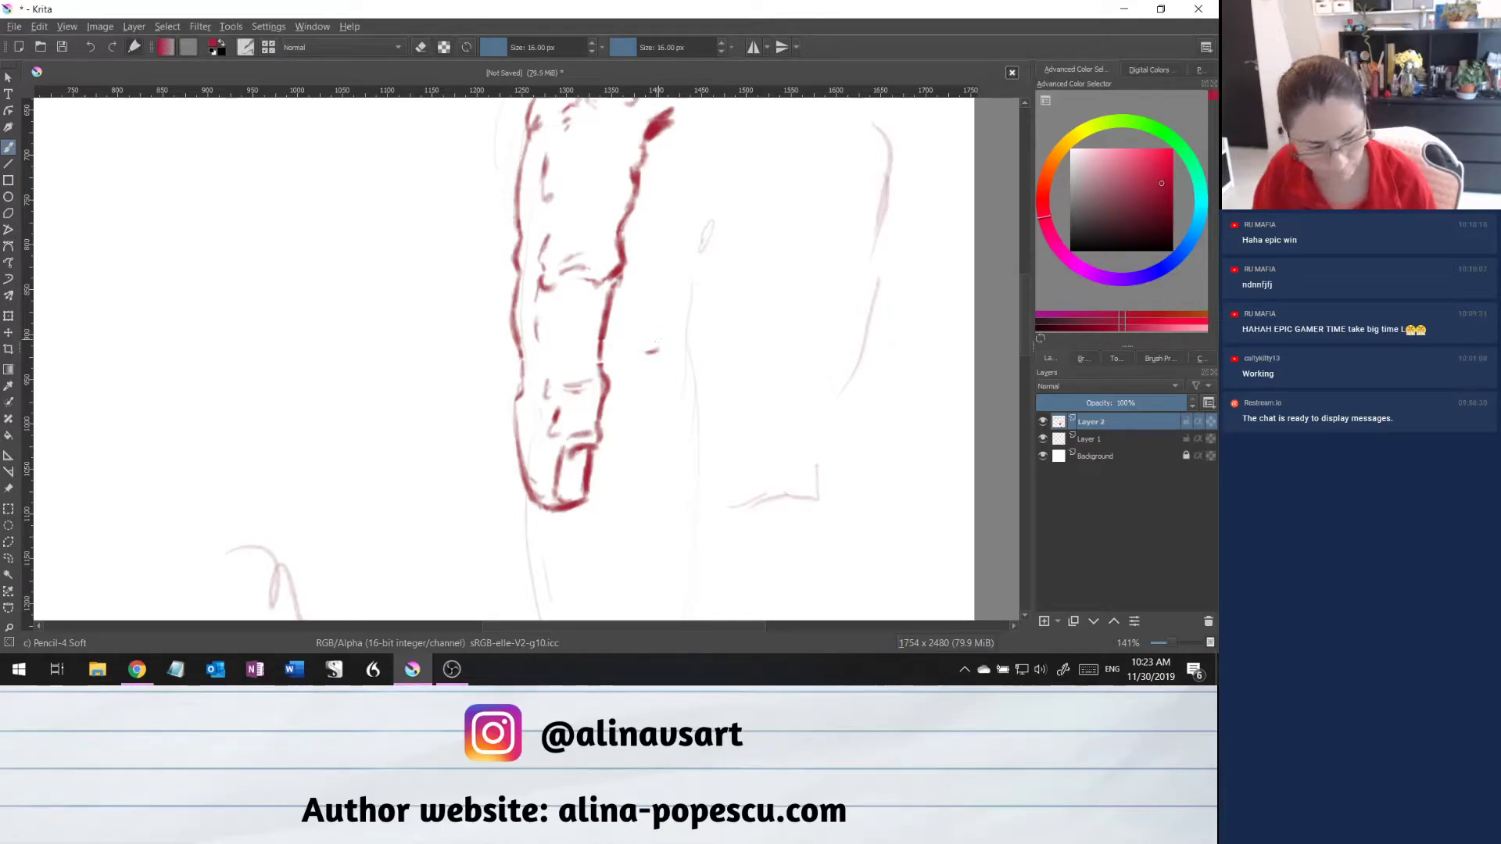
left_click_drag(657, 342, 688, 316)
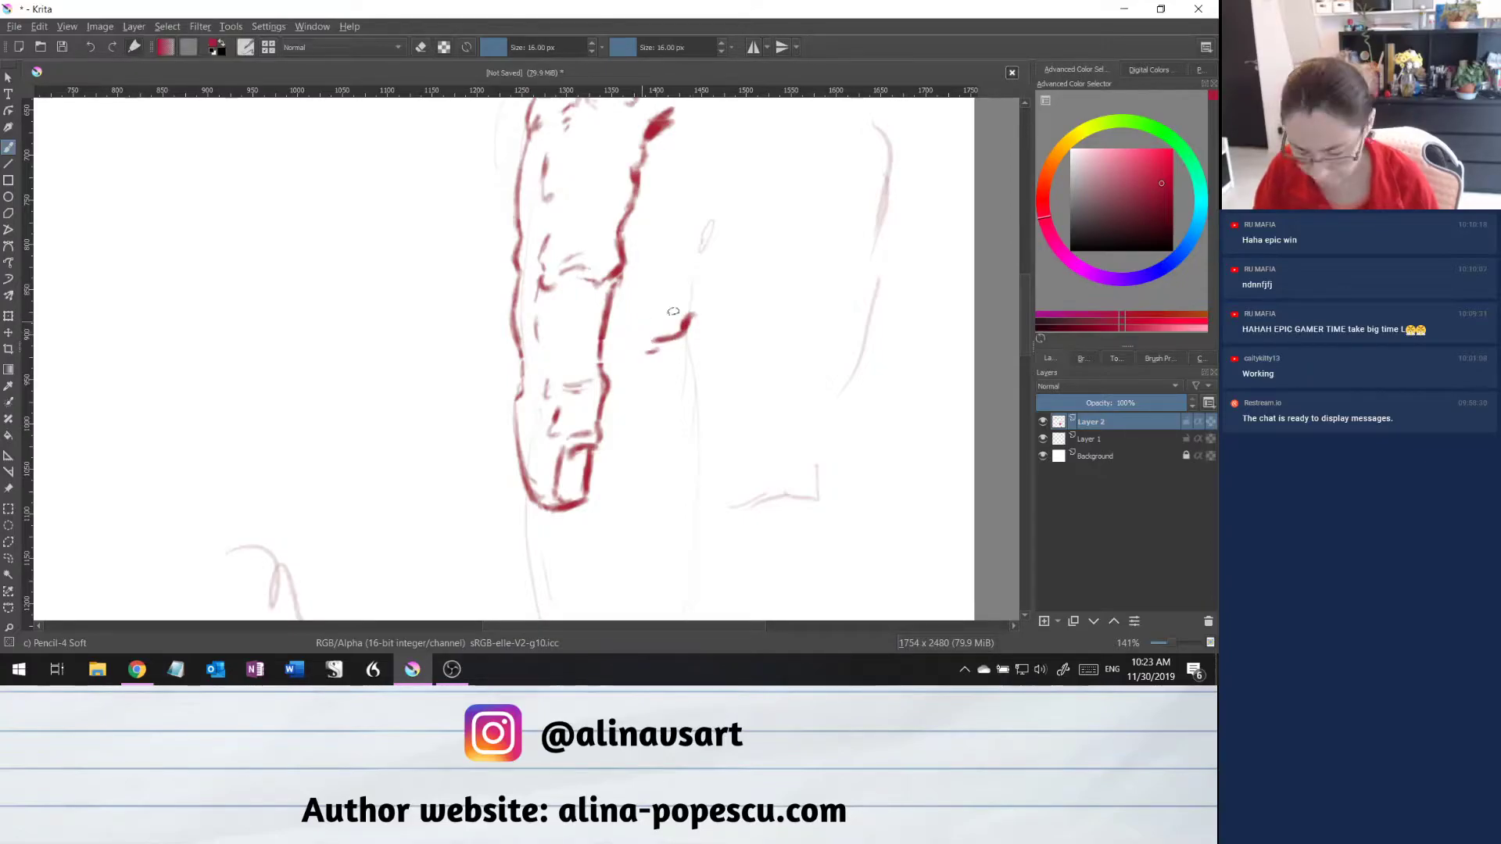
left_click_drag(663, 333, 626, 340)
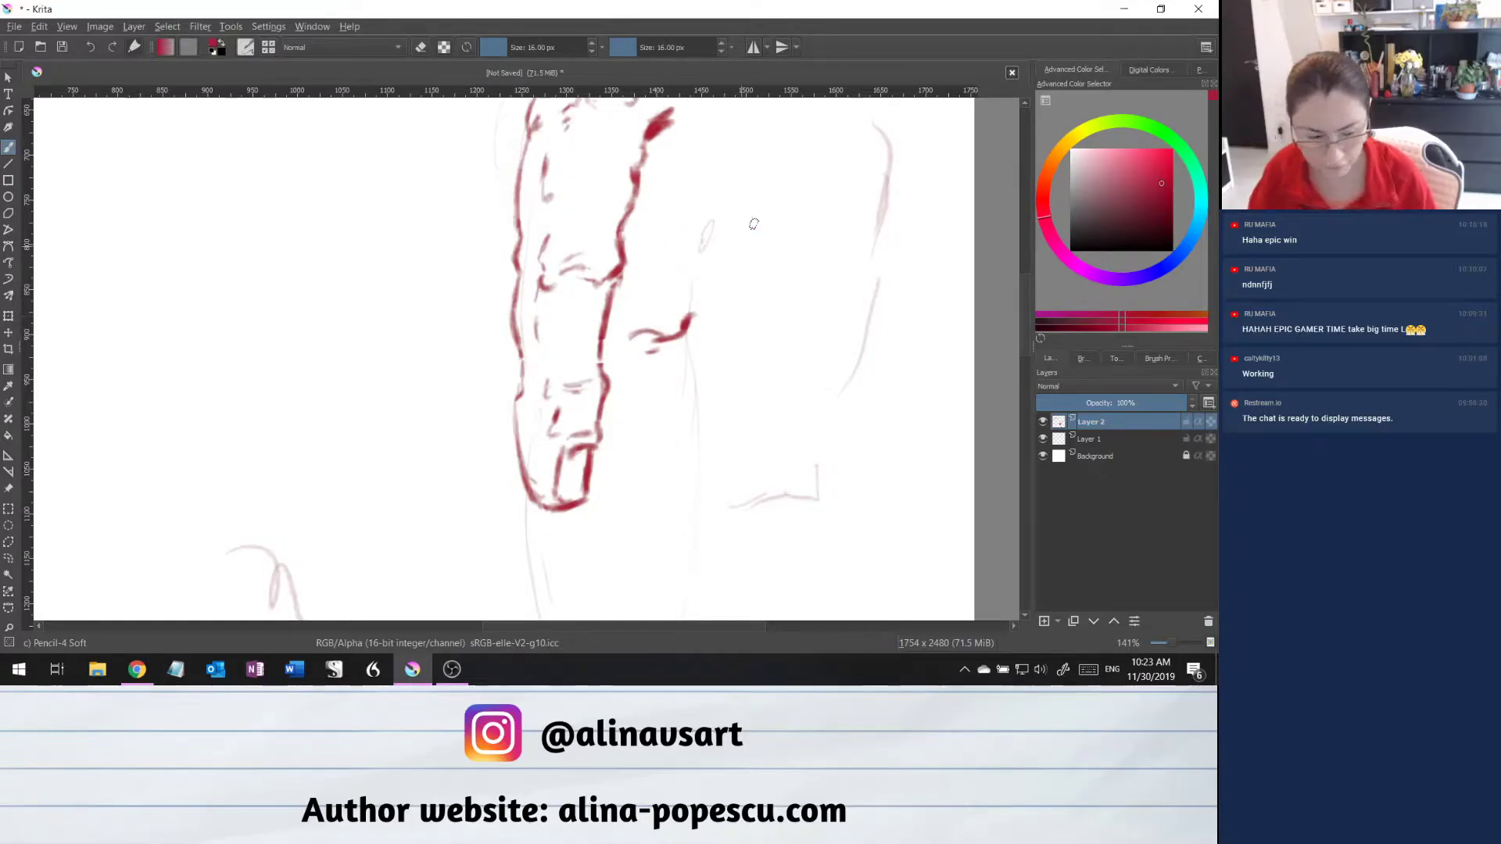
scroll(1026, 328, "up", 3)
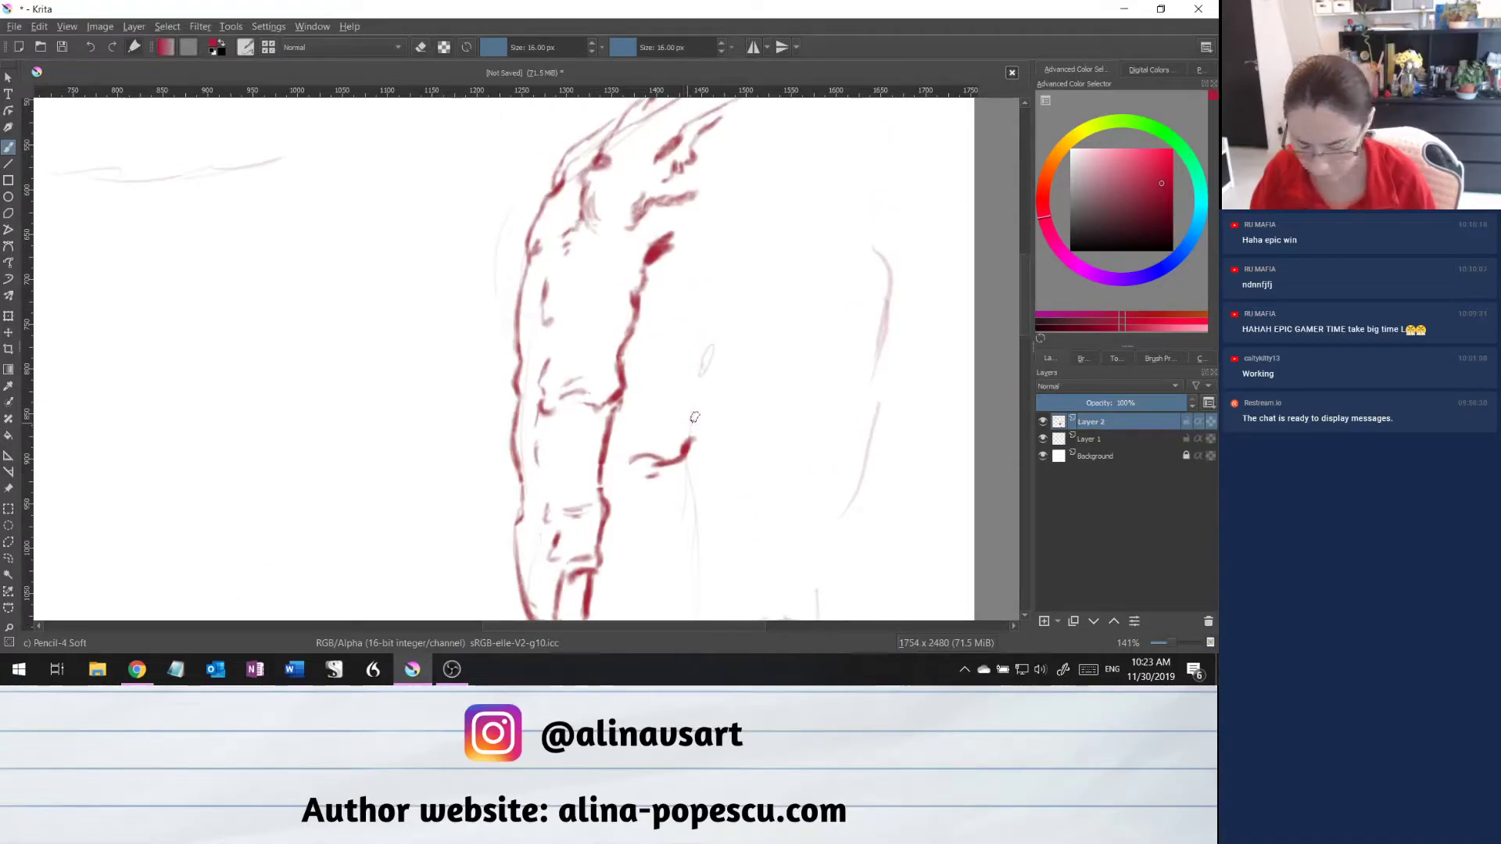
left_click_drag(683, 427, 748, 349)
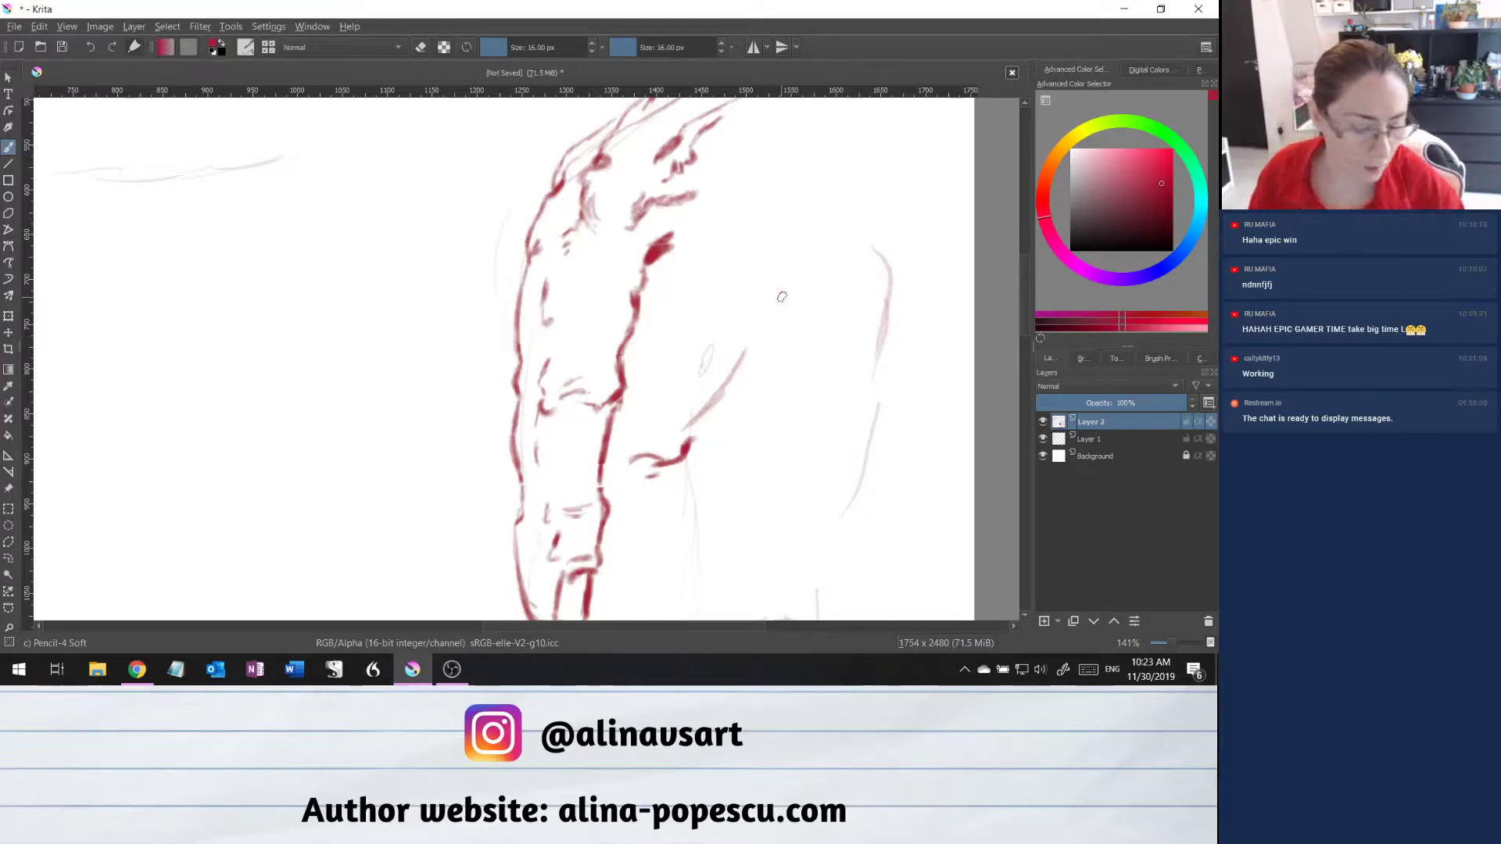
key("ctrl+z")
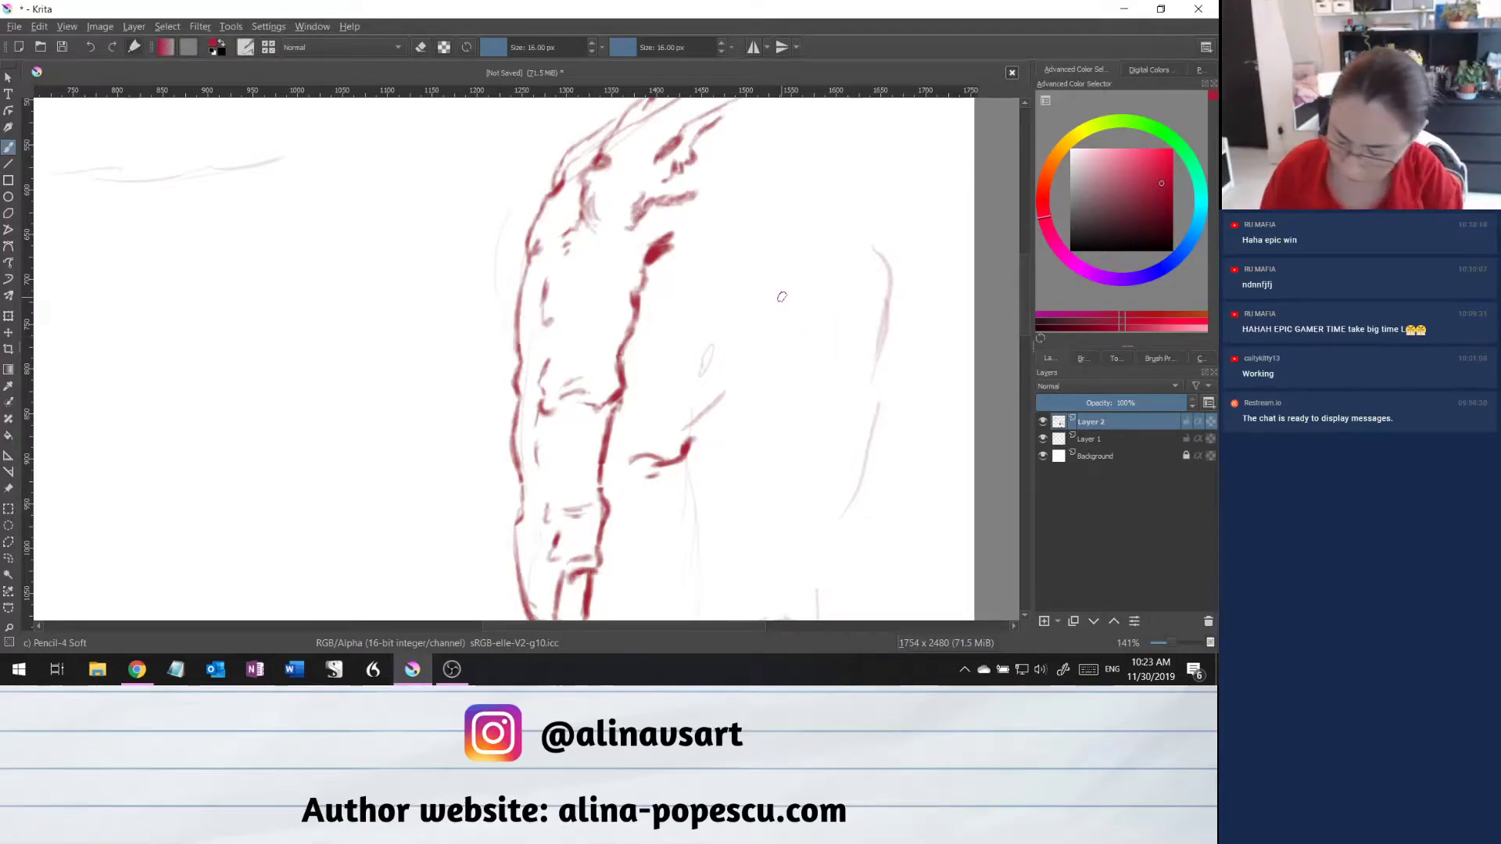
key("ctrl+z")
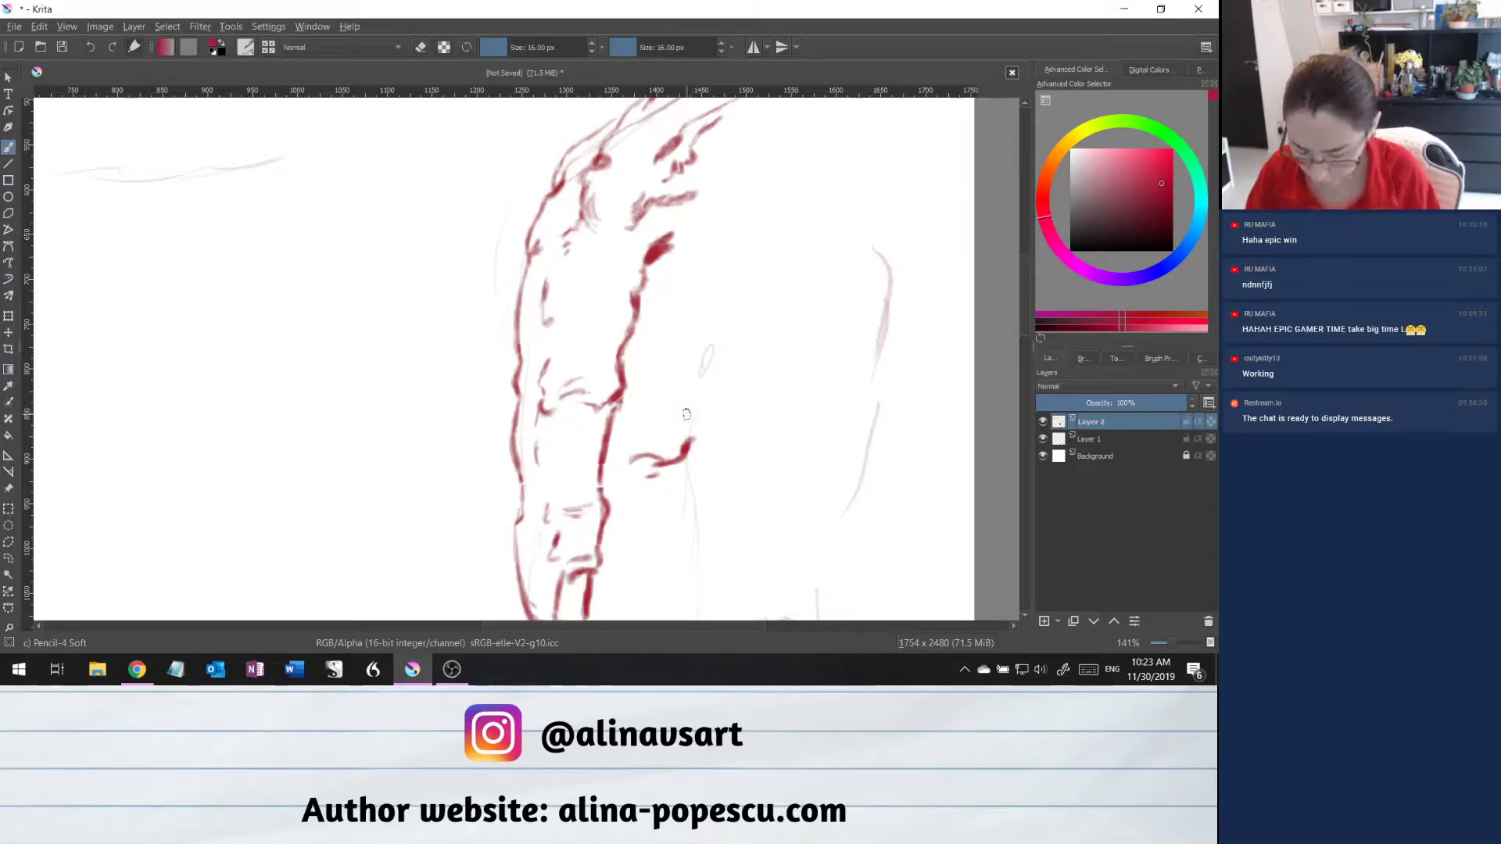
Draw a diagonal contour rising to the right from the curved crease, doubling its upper half and ending it in a thick hooked tip.
left_click_drag(686, 423, 750, 312)
left_click_drag(686, 423, 741, 345)
left_click_drag(686, 423, 750, 306)
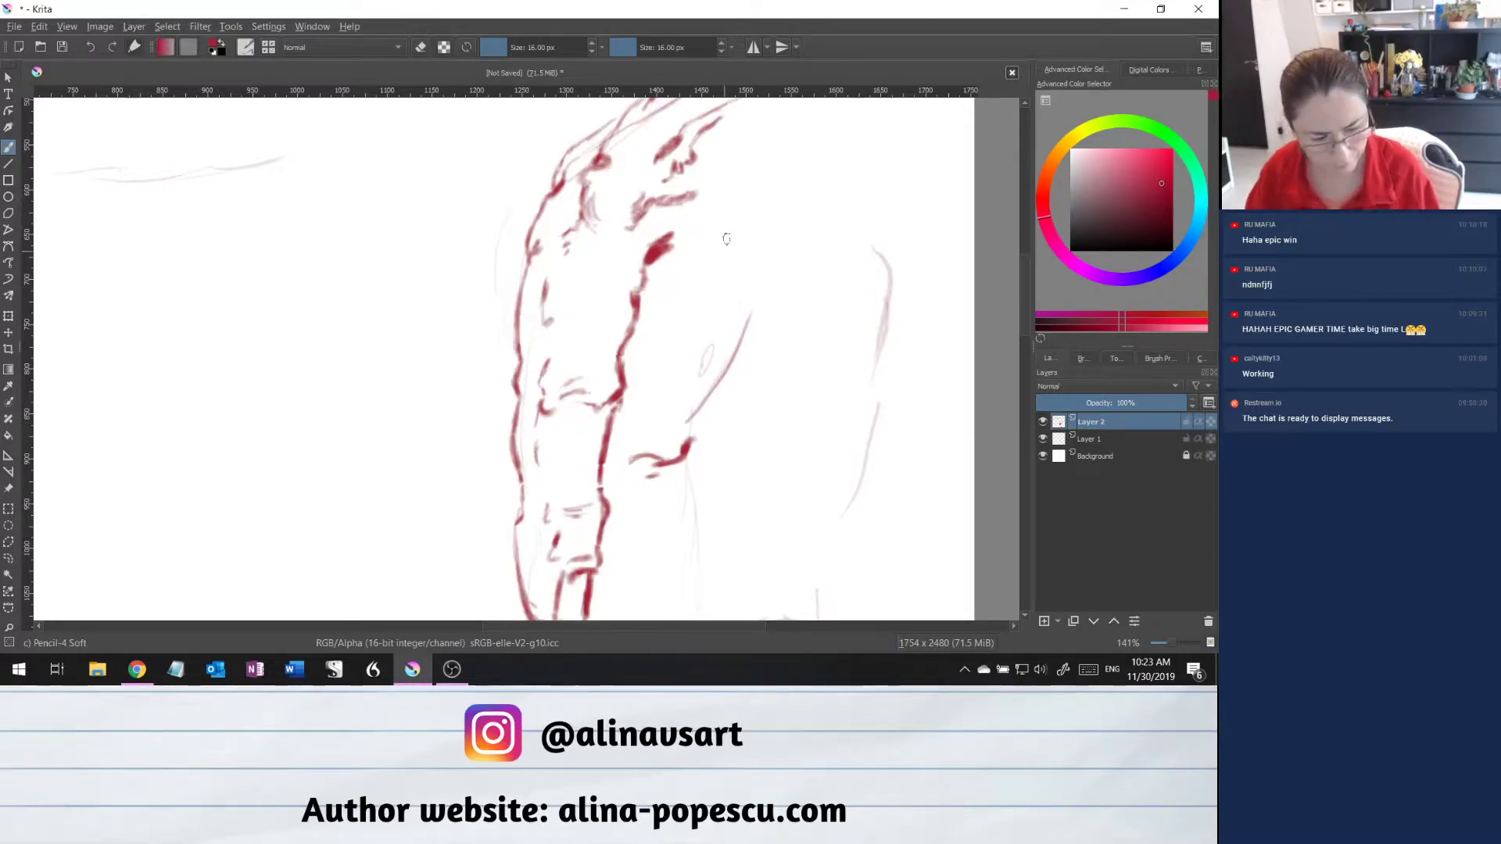
left_click_drag(749, 309, 677, 415)
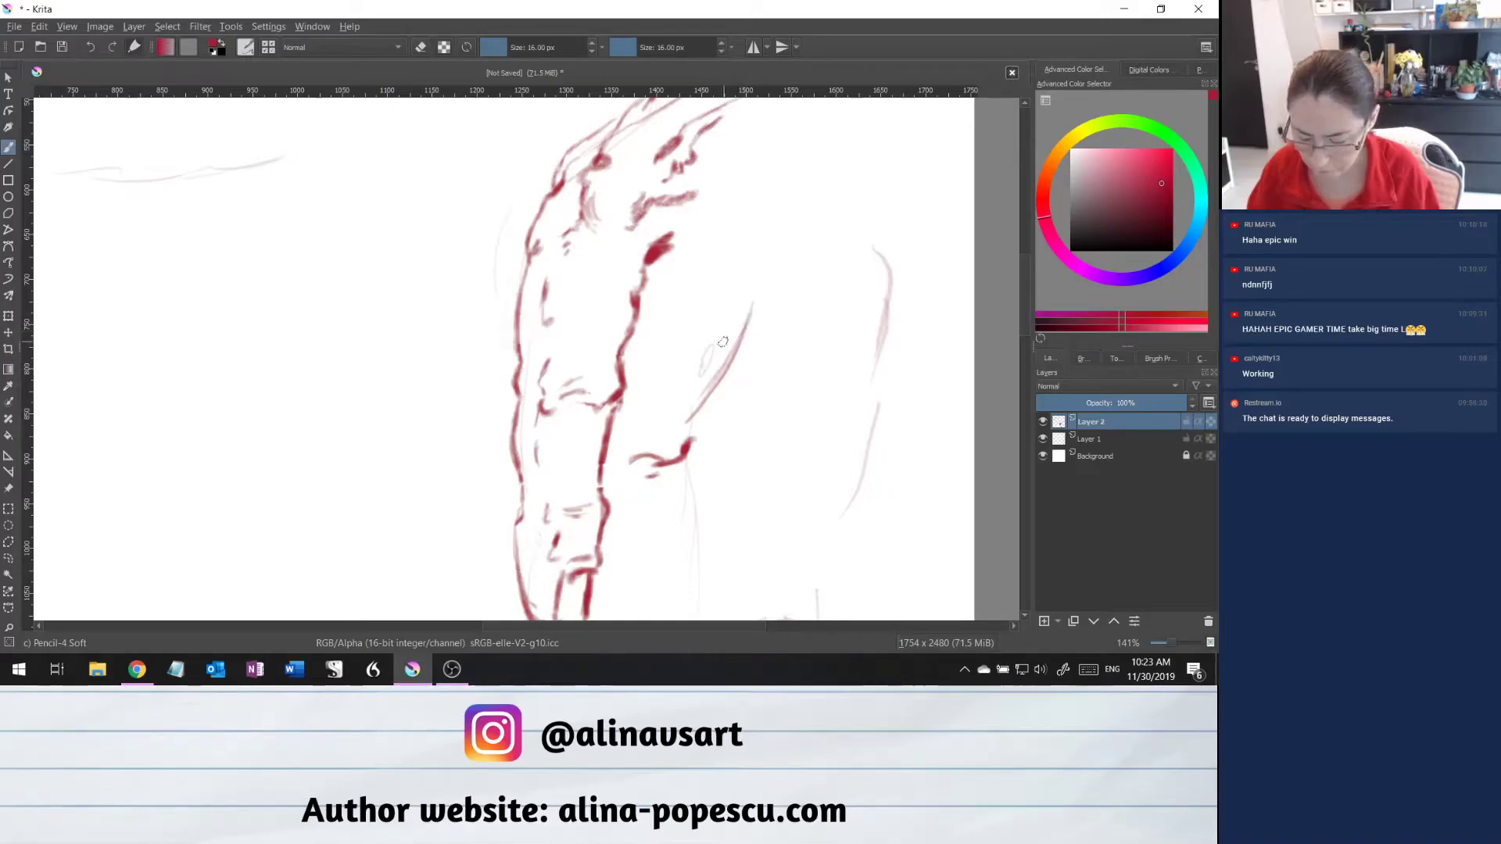
left_click_drag(722, 342, 746, 289)
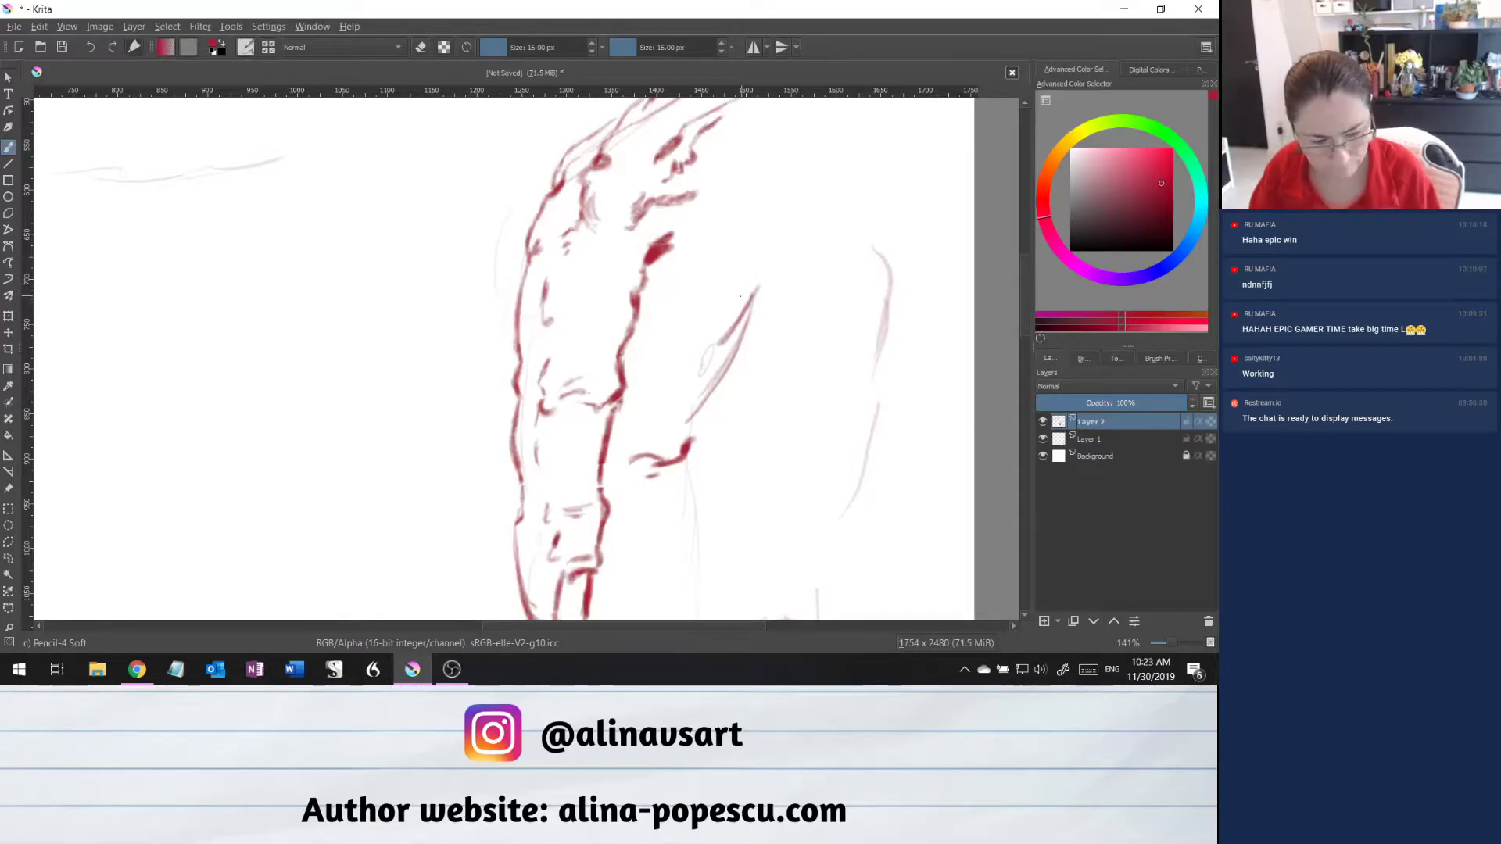
mouse_move(741, 294)
left_mouse_down()
mouse_move(766, 283)
mouse_move(741, 295)
mouse_move(720, 353)
mouse_move(730, 316)
left_mouse_up()
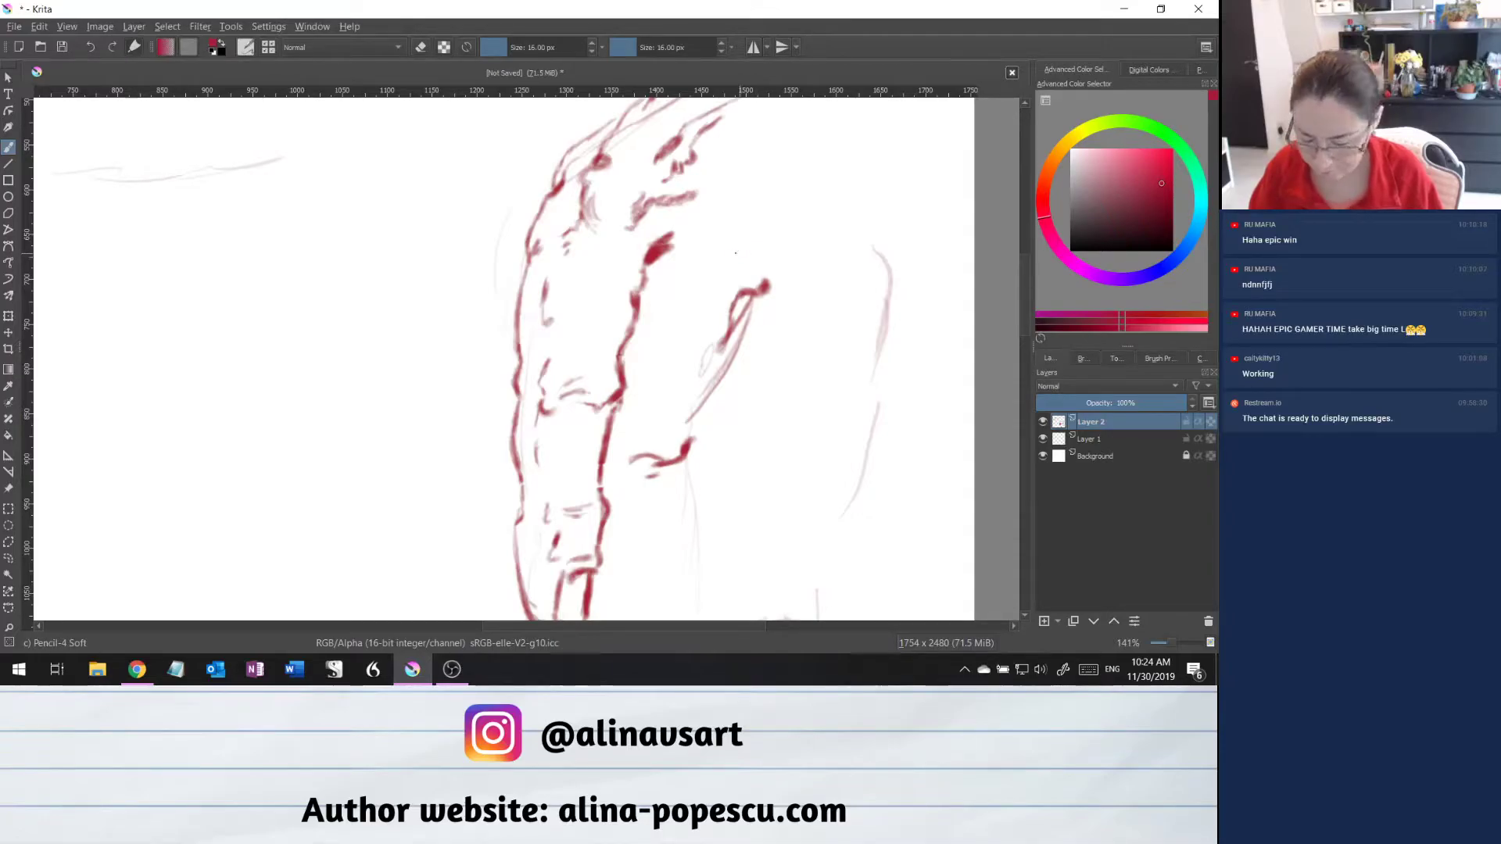
Add short curved knuckle strokes above the hooked tip, stepping up and to the right.
left_click_drag(742, 253, 780, 224)
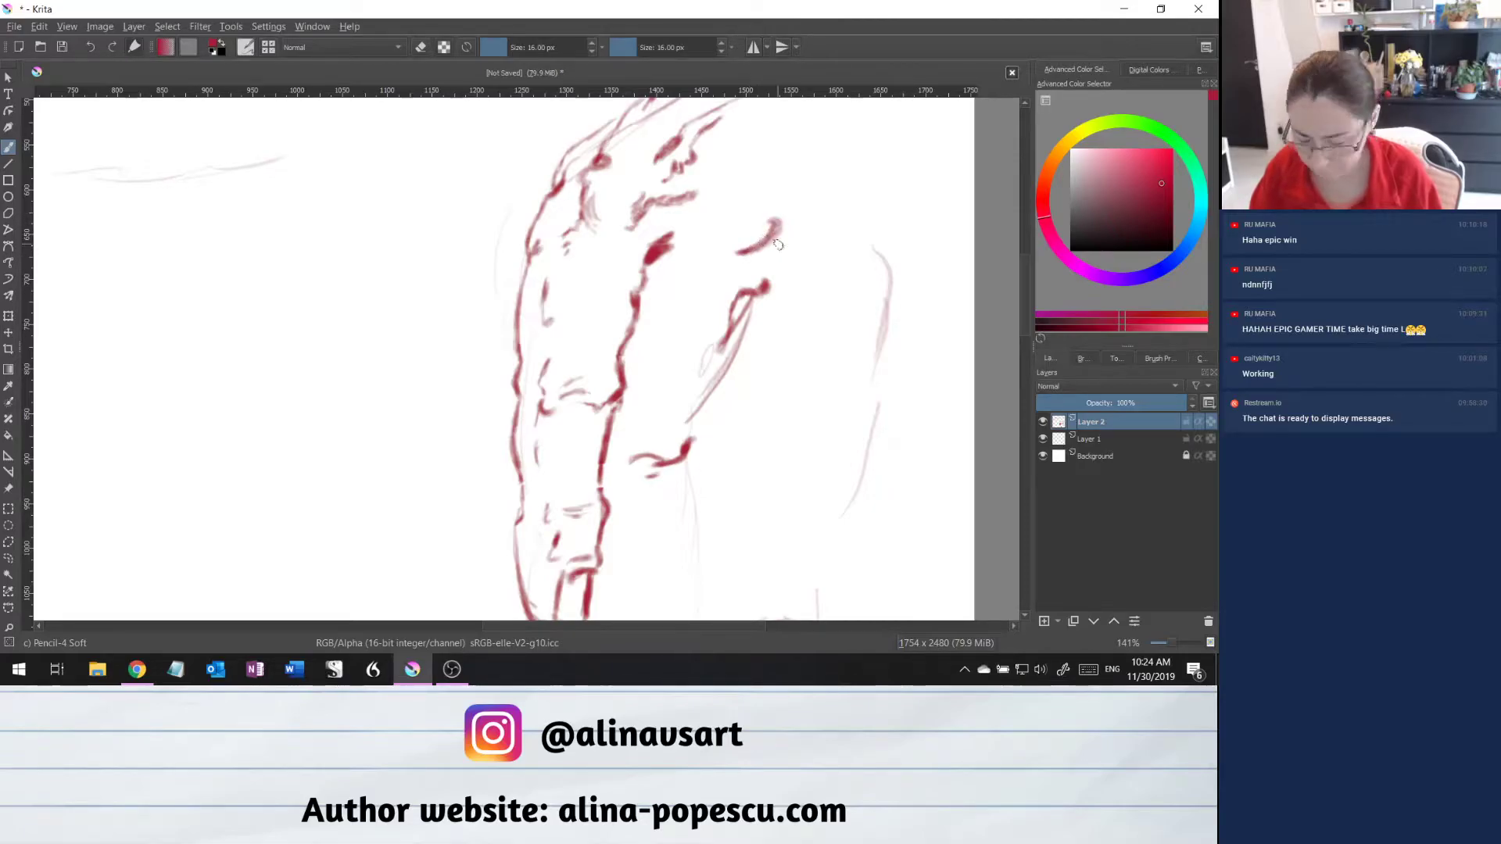
mouse_move(769, 240)
left_mouse_down()
mouse_move(786, 244)
mouse_move(806, 209)
mouse_move(791, 238)
mouse_move(800, 229)
left_mouse_up()
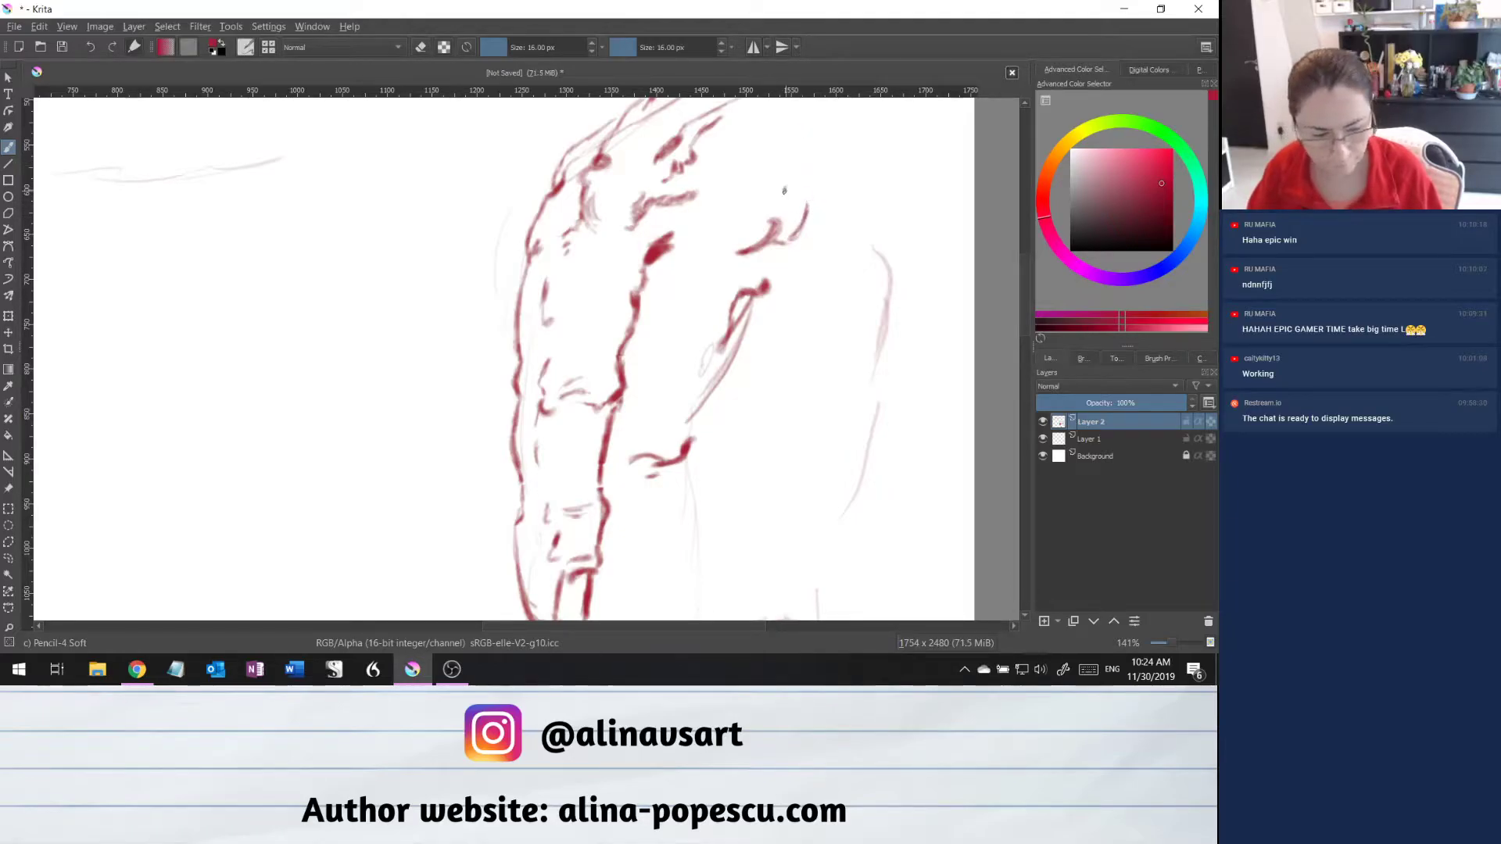
mouse_move(788, 184)
left_mouse_down()
mouse_move(821, 149)
mouse_move(788, 192)
mouse_move(794, 148)
left_mouse_up()
Trace the outer edge of the limb on the canvas's left side, from its lower corner up to the rounded top corner.
left_click_drag(1023, 303, 1024, 368)
left_click_drag(715, 626, 586, 631)
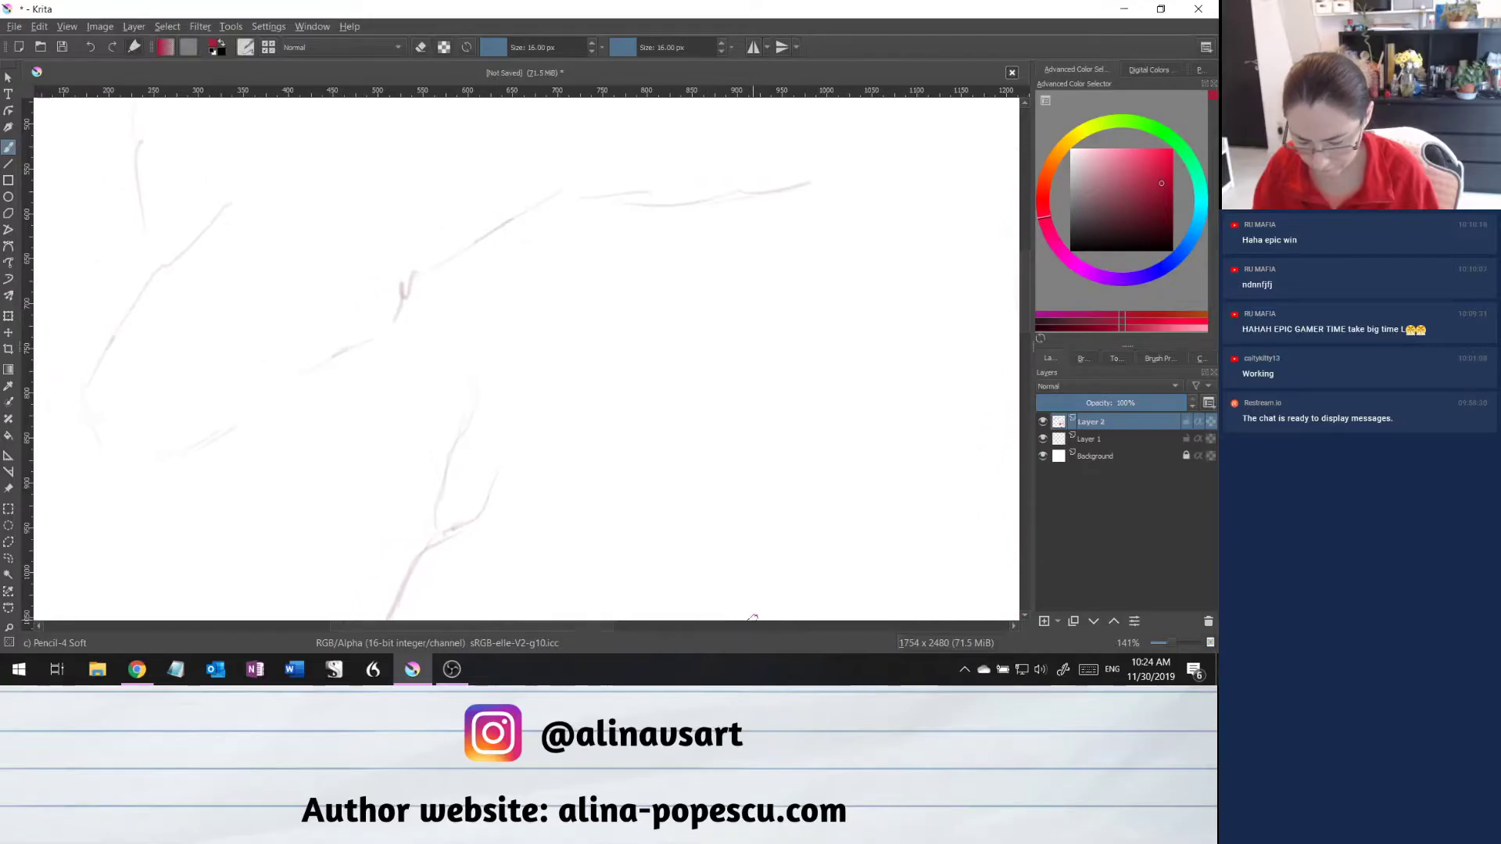
left_click_drag(1026, 329, 1029, 298)
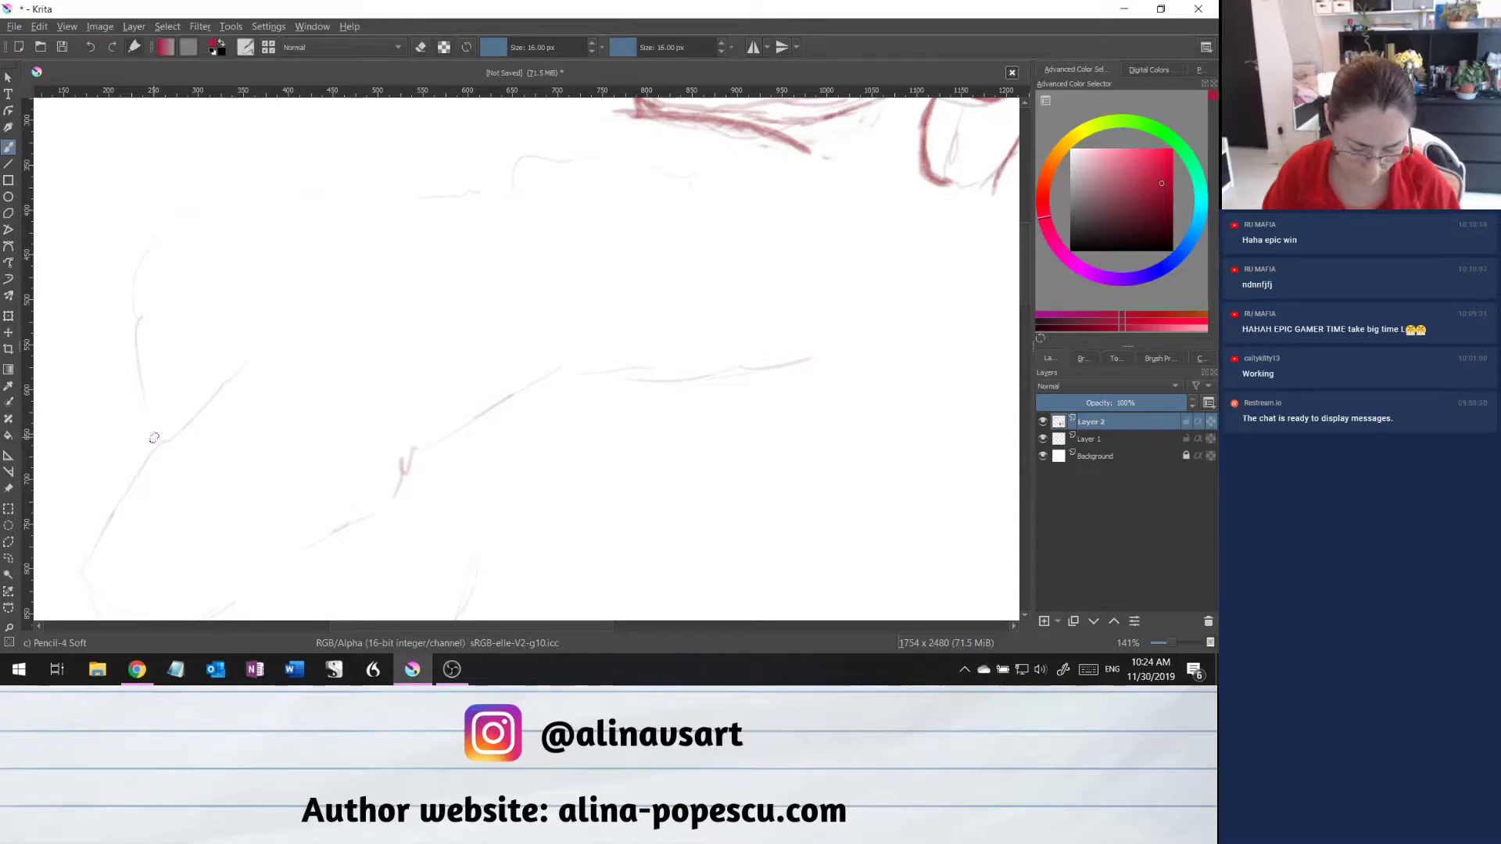
left_click_drag(154, 440, 145, 397)
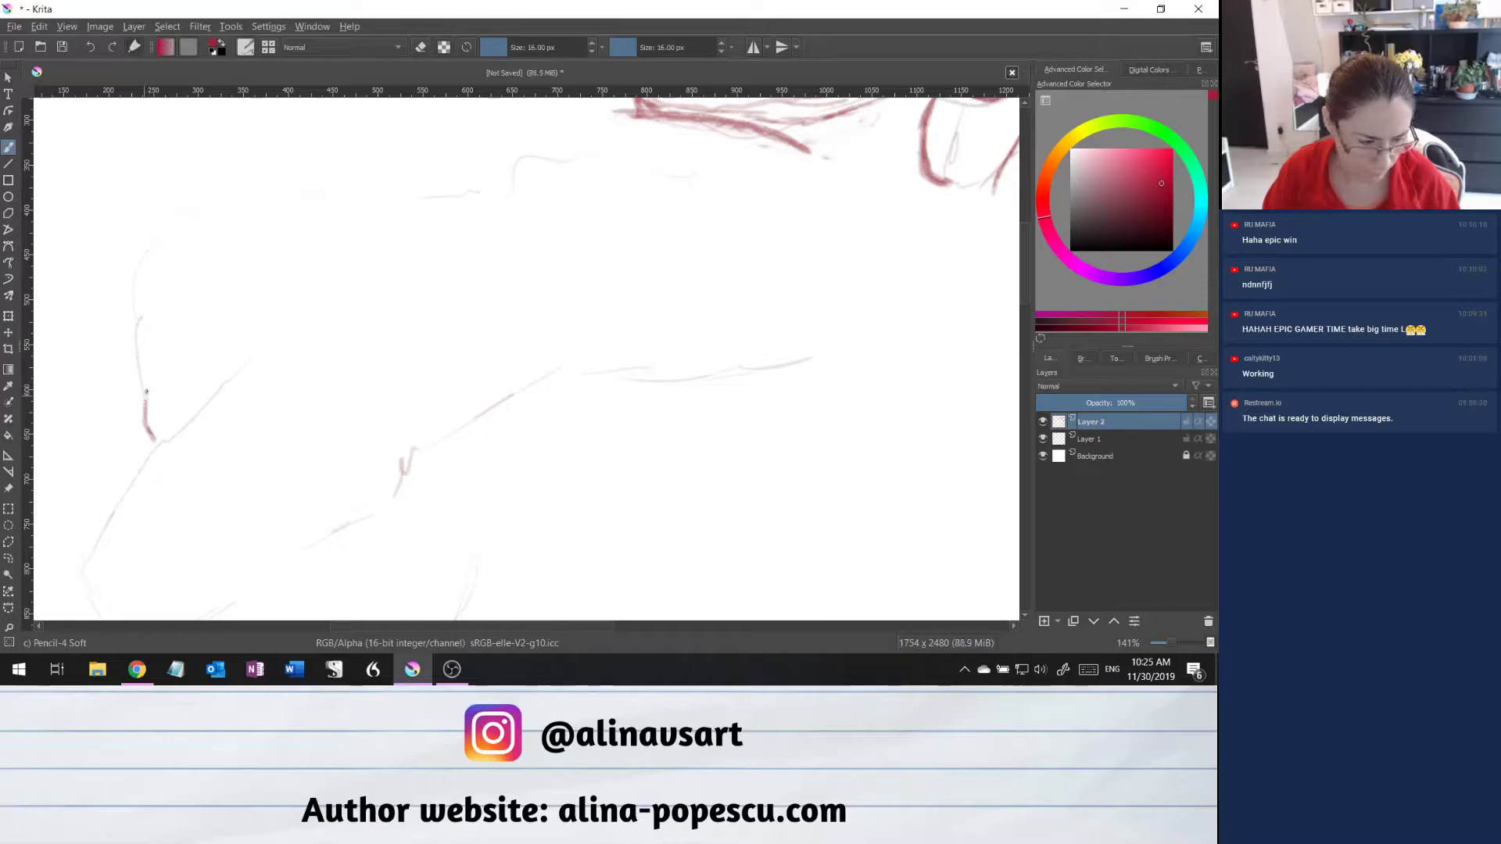
mouse_move(149, 390)
left_mouse_down()
mouse_move(139, 309)
mouse_move(141, 390)
mouse_move(144, 287)
mouse_move(134, 338)
left_mouse_up()
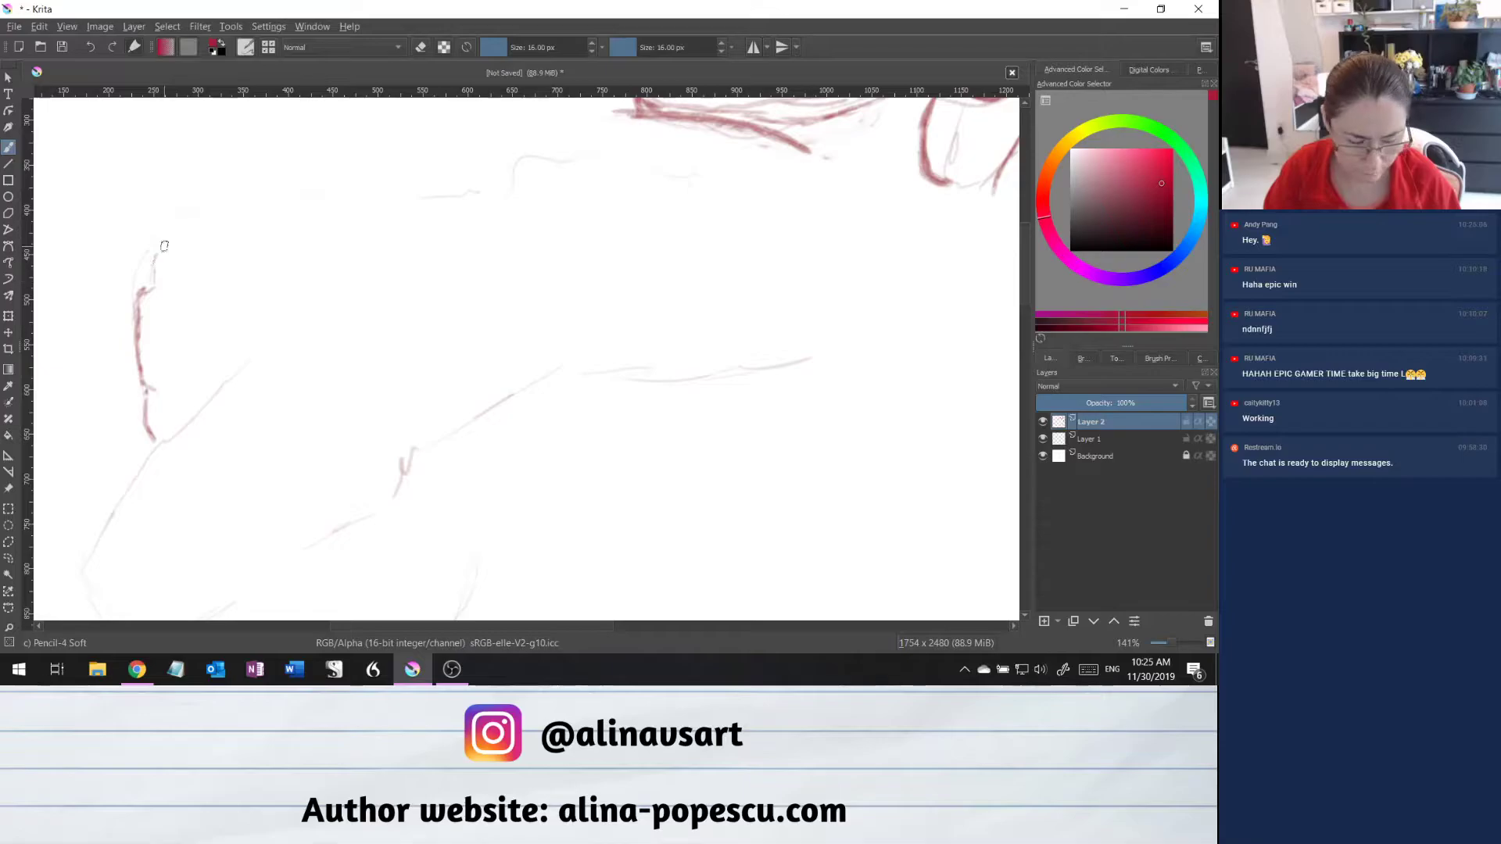
mouse_move(153, 288)
left_mouse_down()
mouse_move(158, 241)
mouse_move(186, 210)
mouse_move(152, 287)
left_mouse_up()
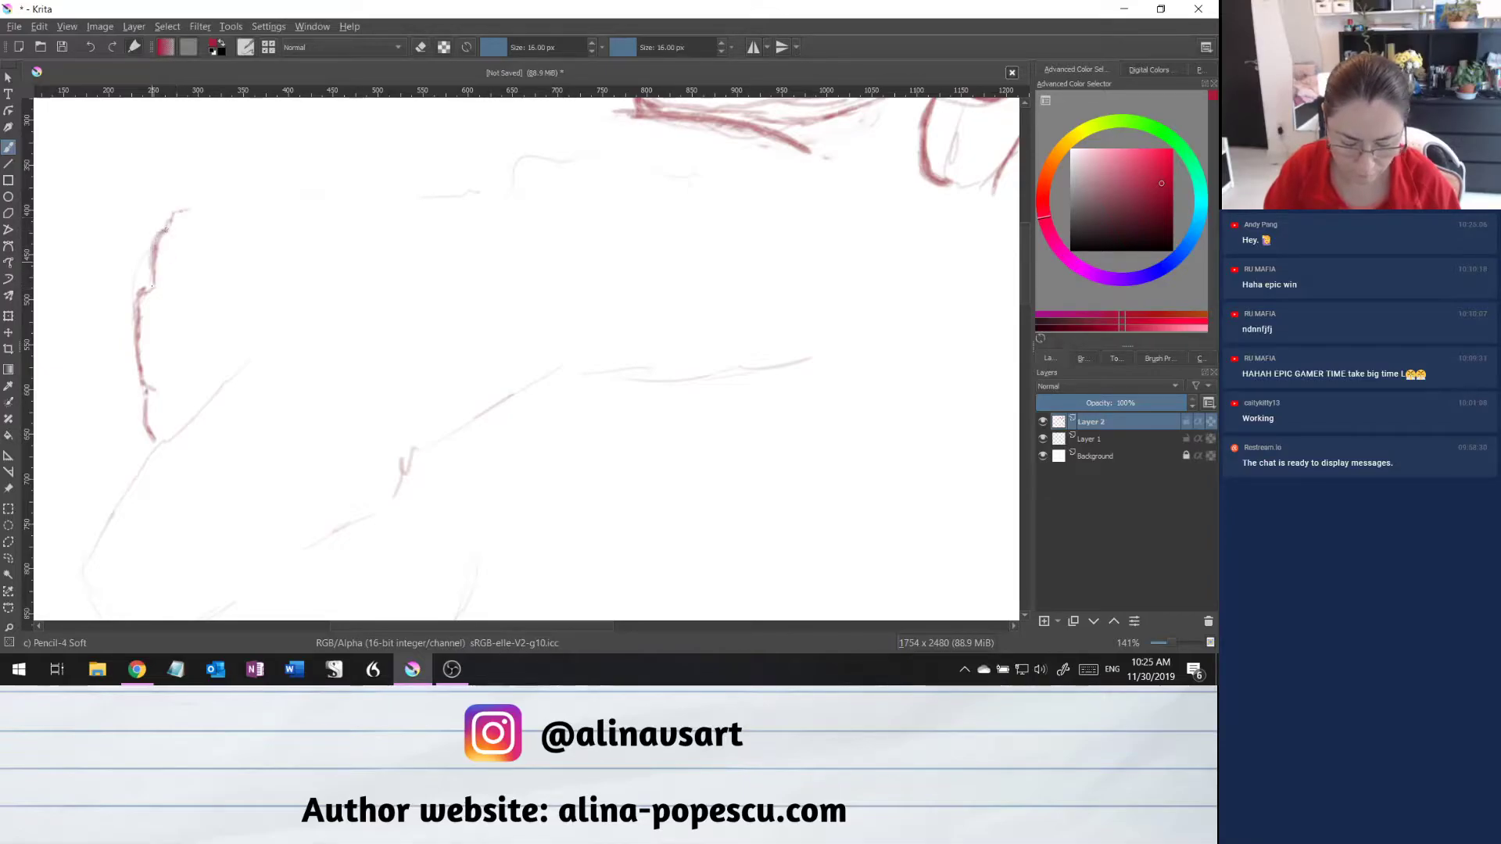
left_click_drag(176, 214, 198, 212)
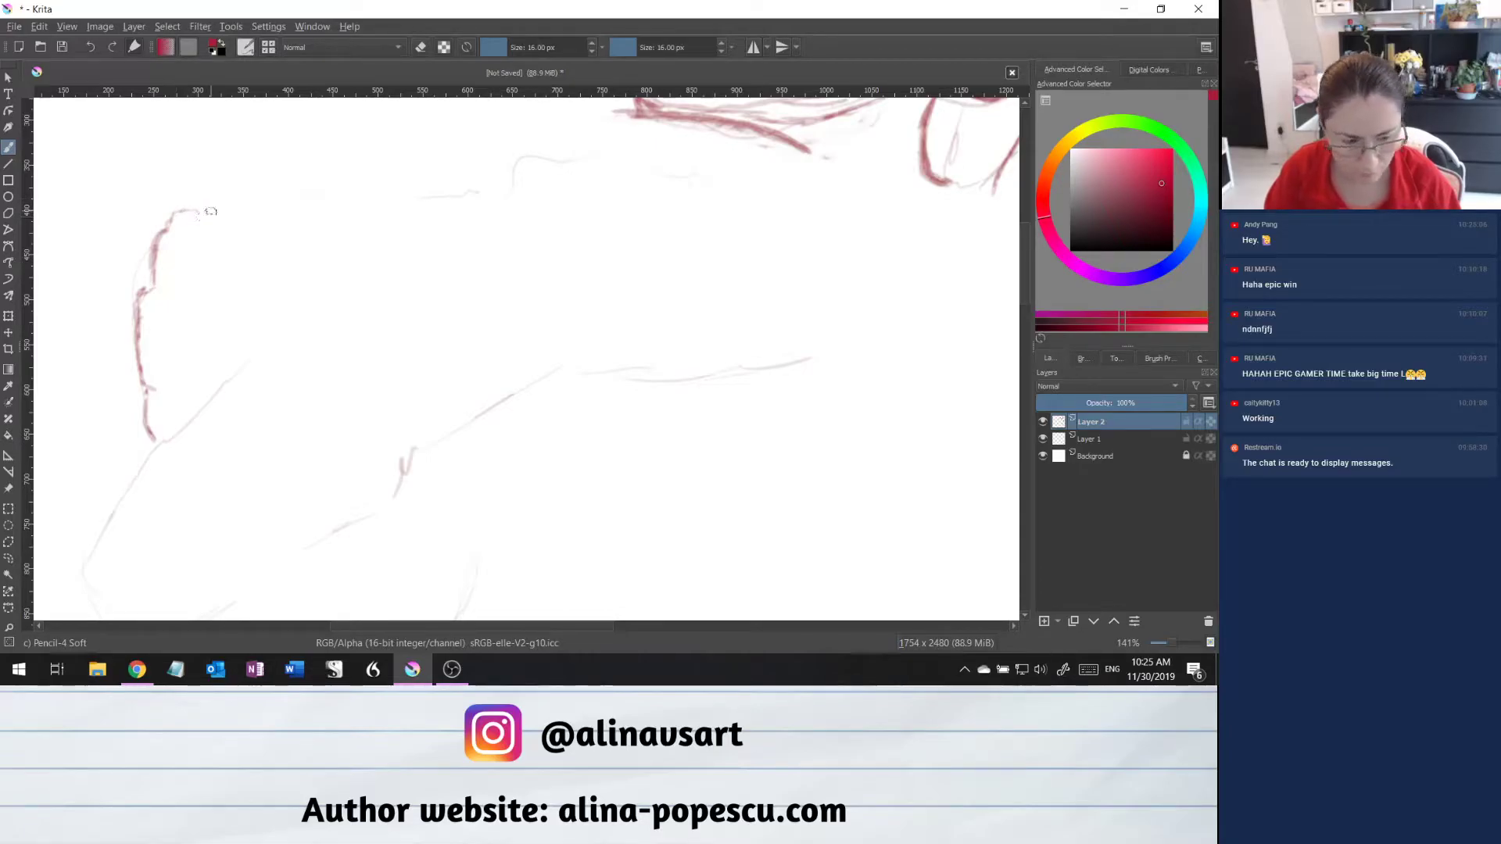
Trace the limb's upper edge rightward from the rounded corner, thickening it before a low bump and ending in a short dark stroke.
left_click_drag(202, 208, 335, 168)
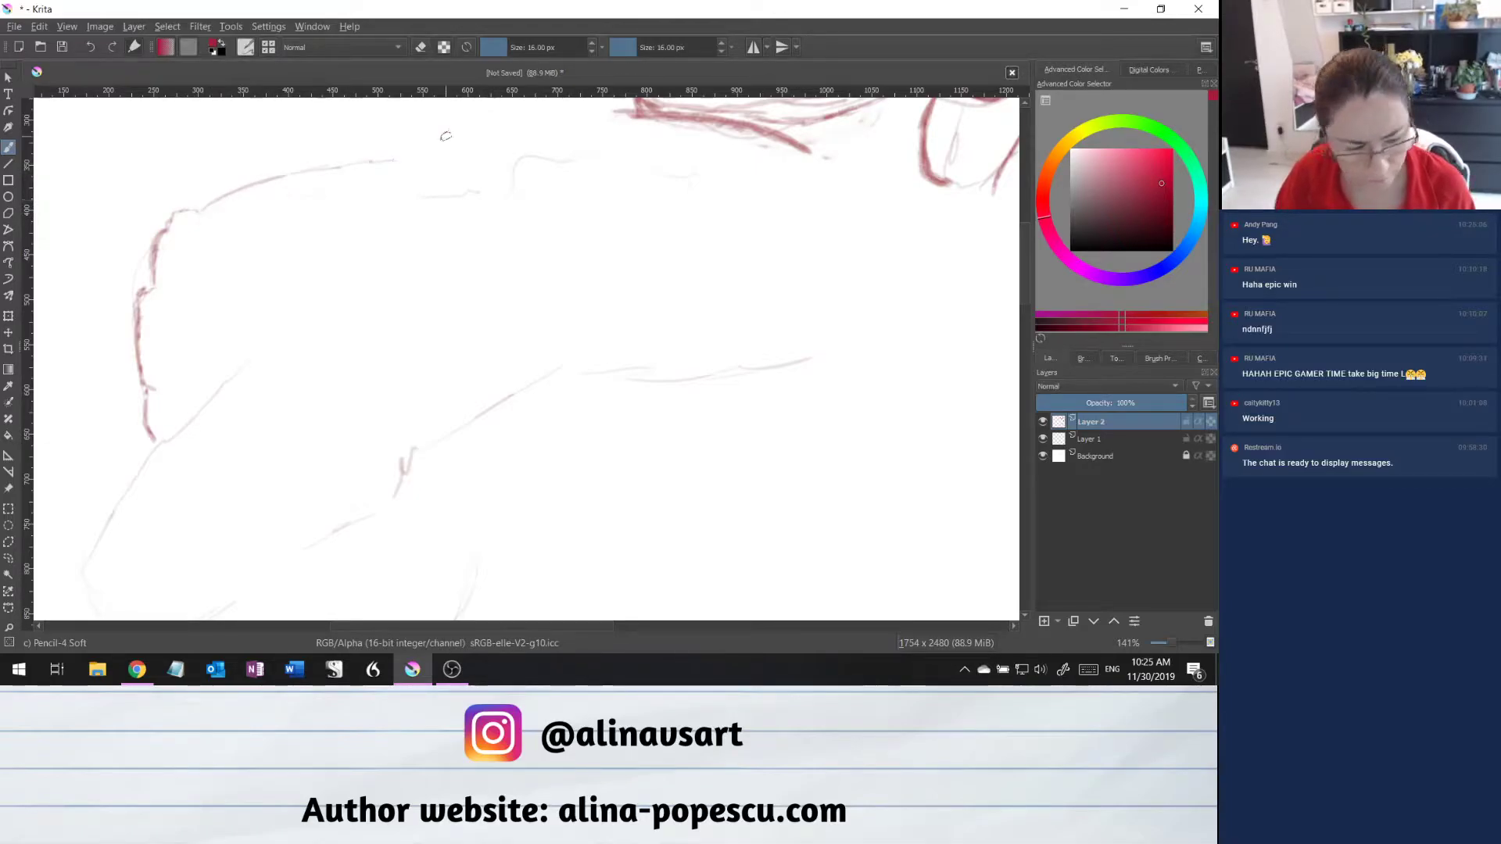
mouse_move(339, 165)
left_mouse_down()
mouse_move(420, 155)
mouse_move(205, 205)
left_mouse_up()
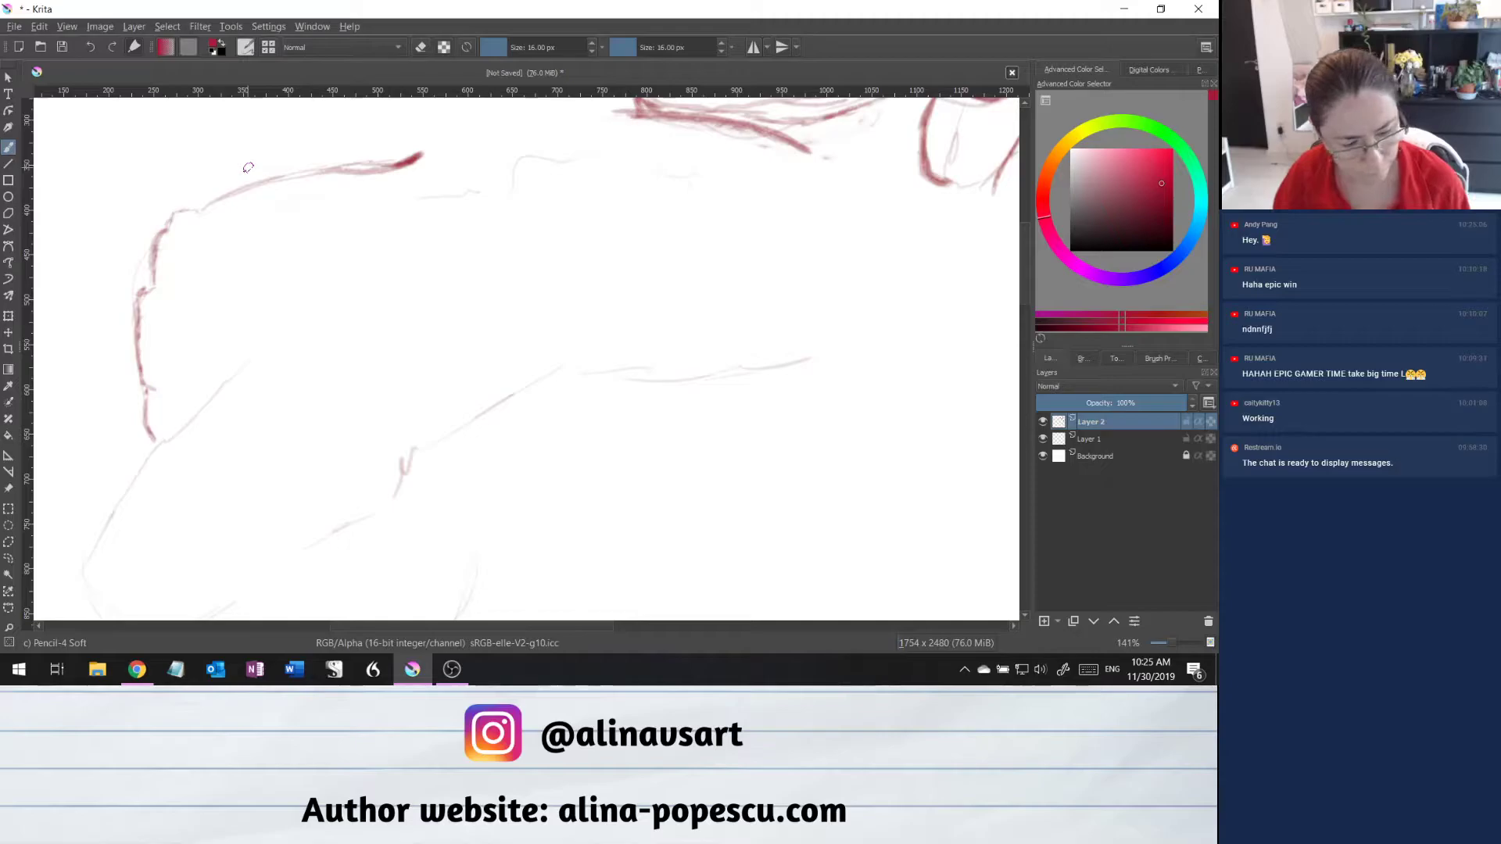
mouse_move(423, 157)
left_mouse_down()
mouse_move(436, 153)
mouse_move(387, 167)
left_mouse_up()
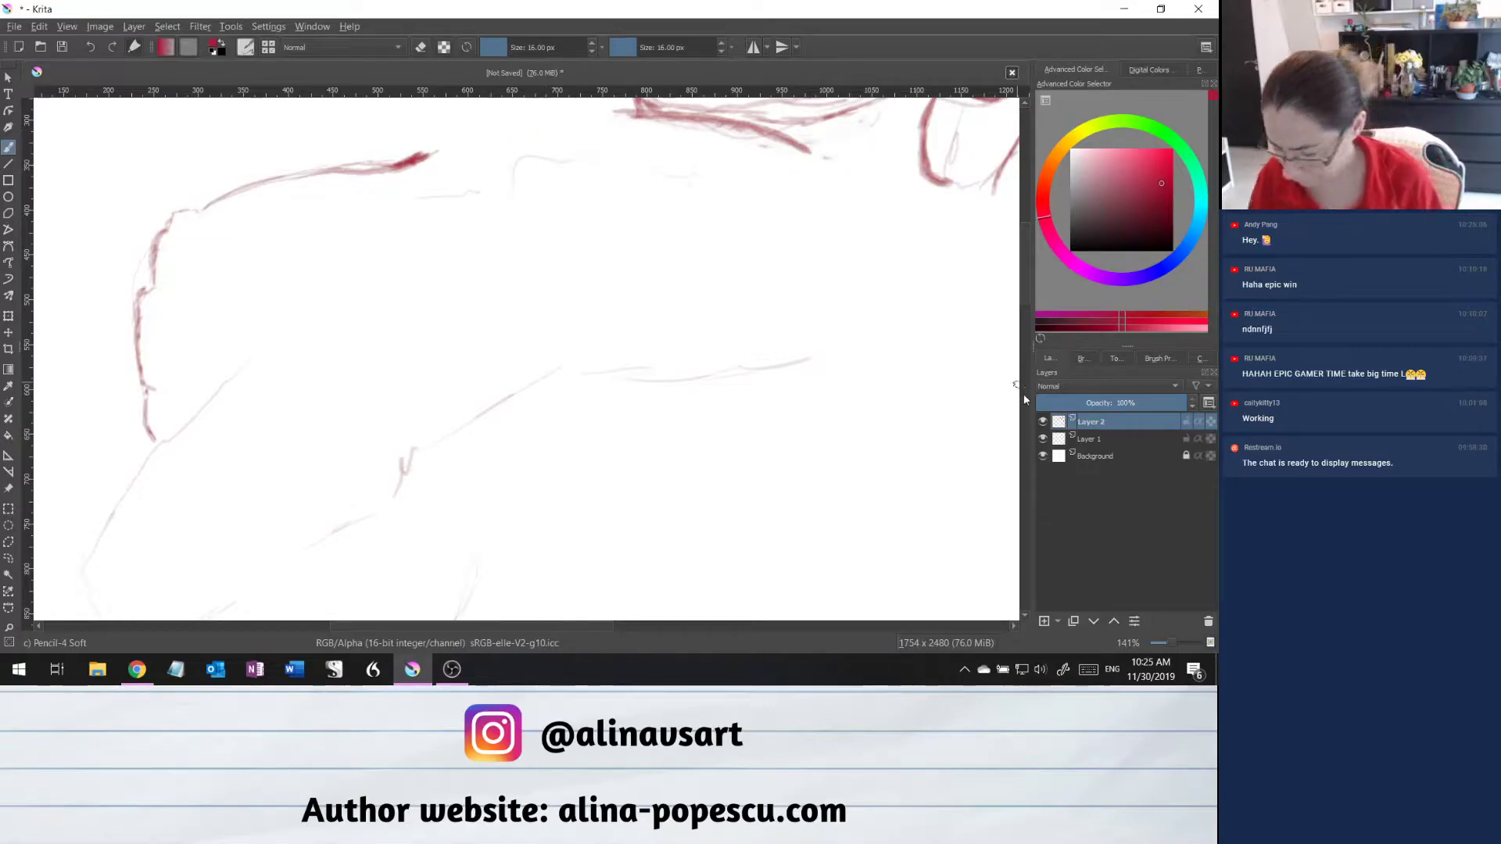
left_click_drag(1025, 275, 1021, 282)
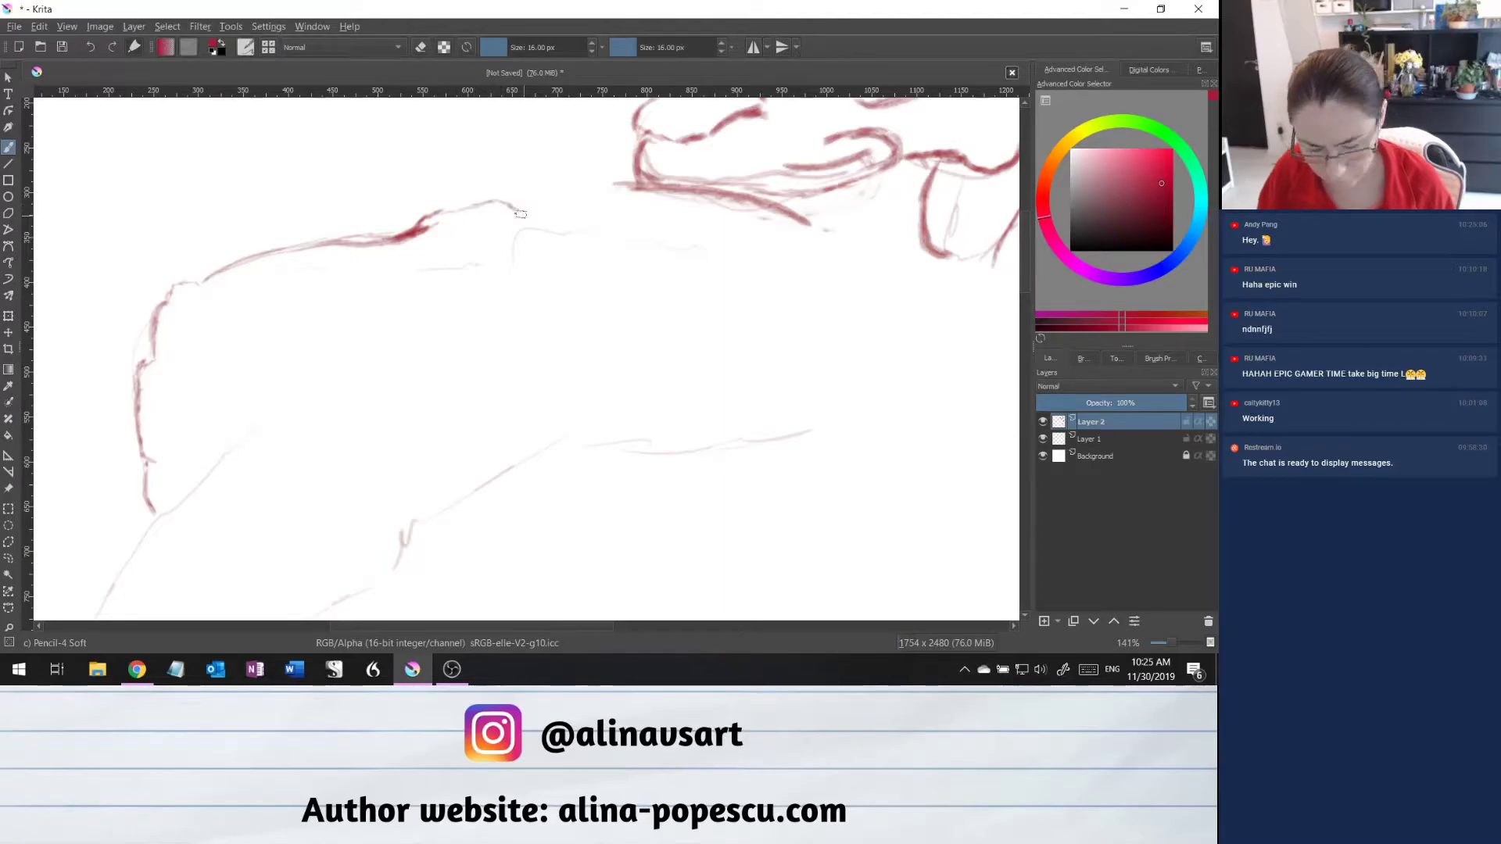
left_click_drag(516, 208, 566, 214)
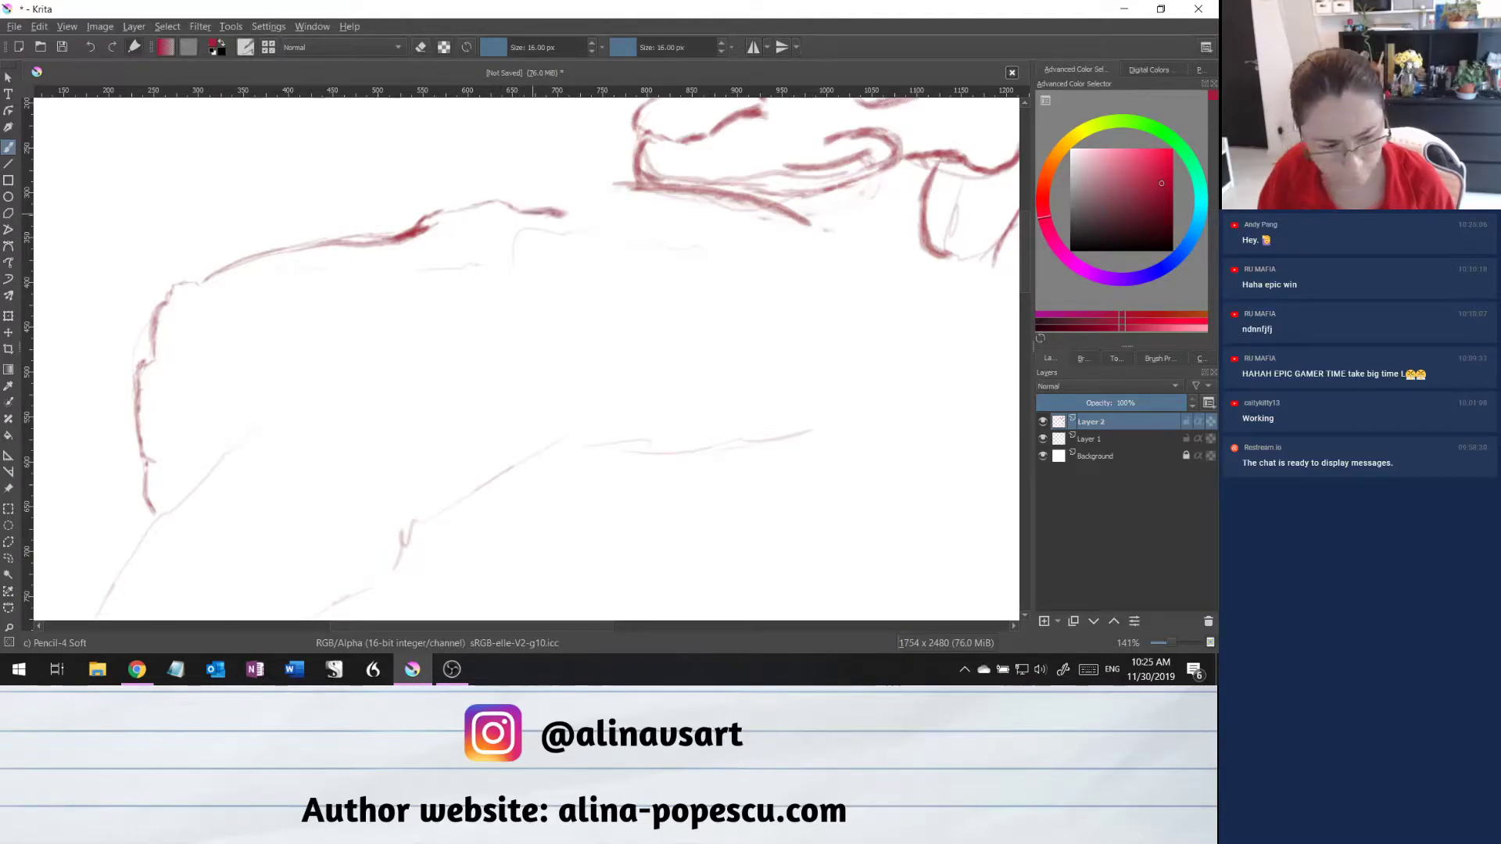
left_click_drag(431, 208, 493, 201)
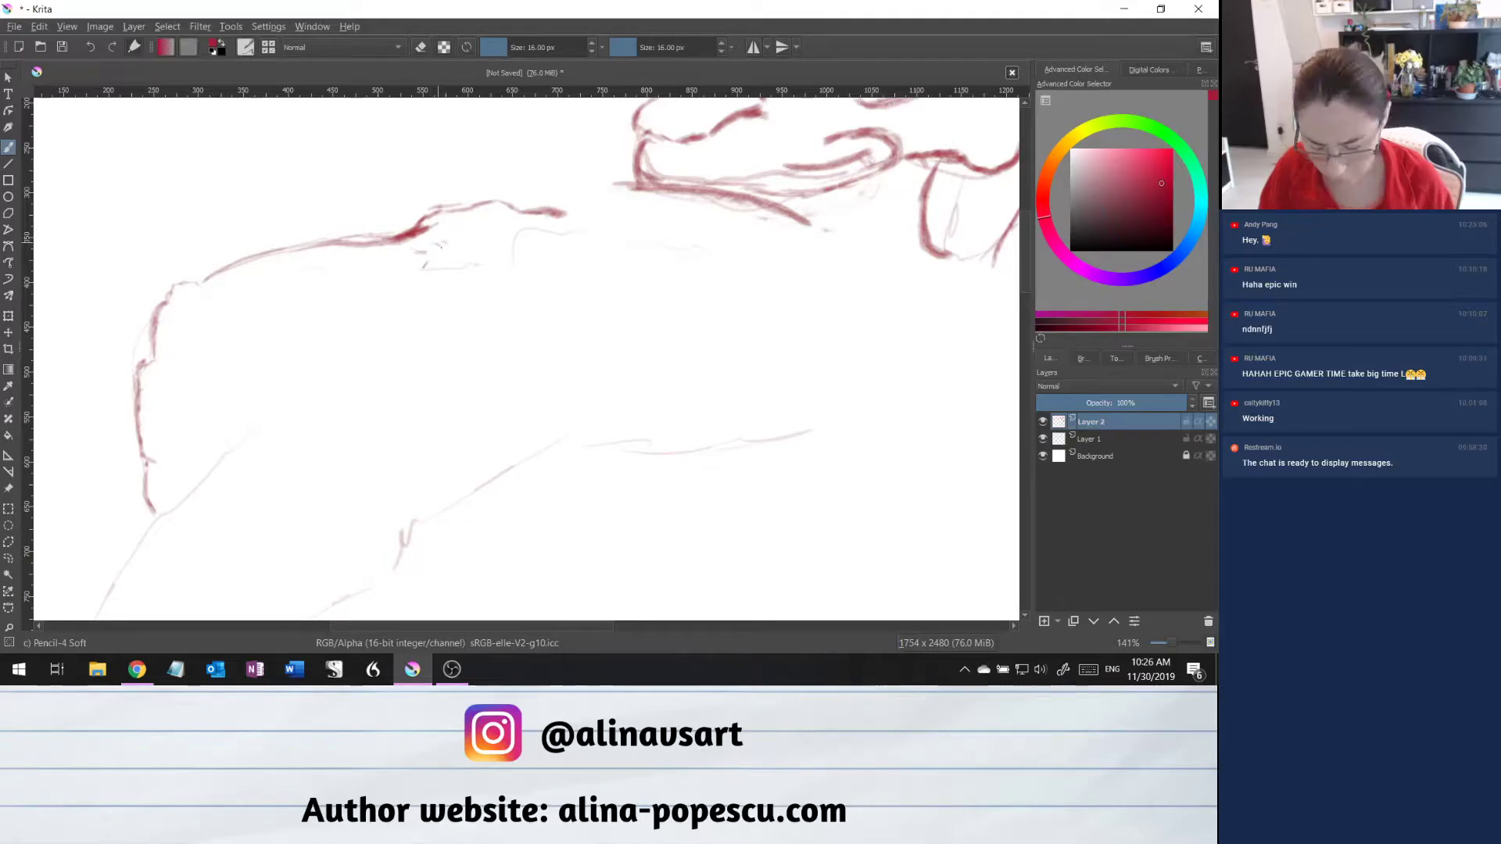
Draw knuckle creases and a diagonal stroke below the bump, plus a hooked mark and small hatches inside the limb's upper left corner.
mouse_move(441, 253)
left_mouse_down()
mouse_move(429, 284)
mouse_move(490, 236)
left_mouse_up()
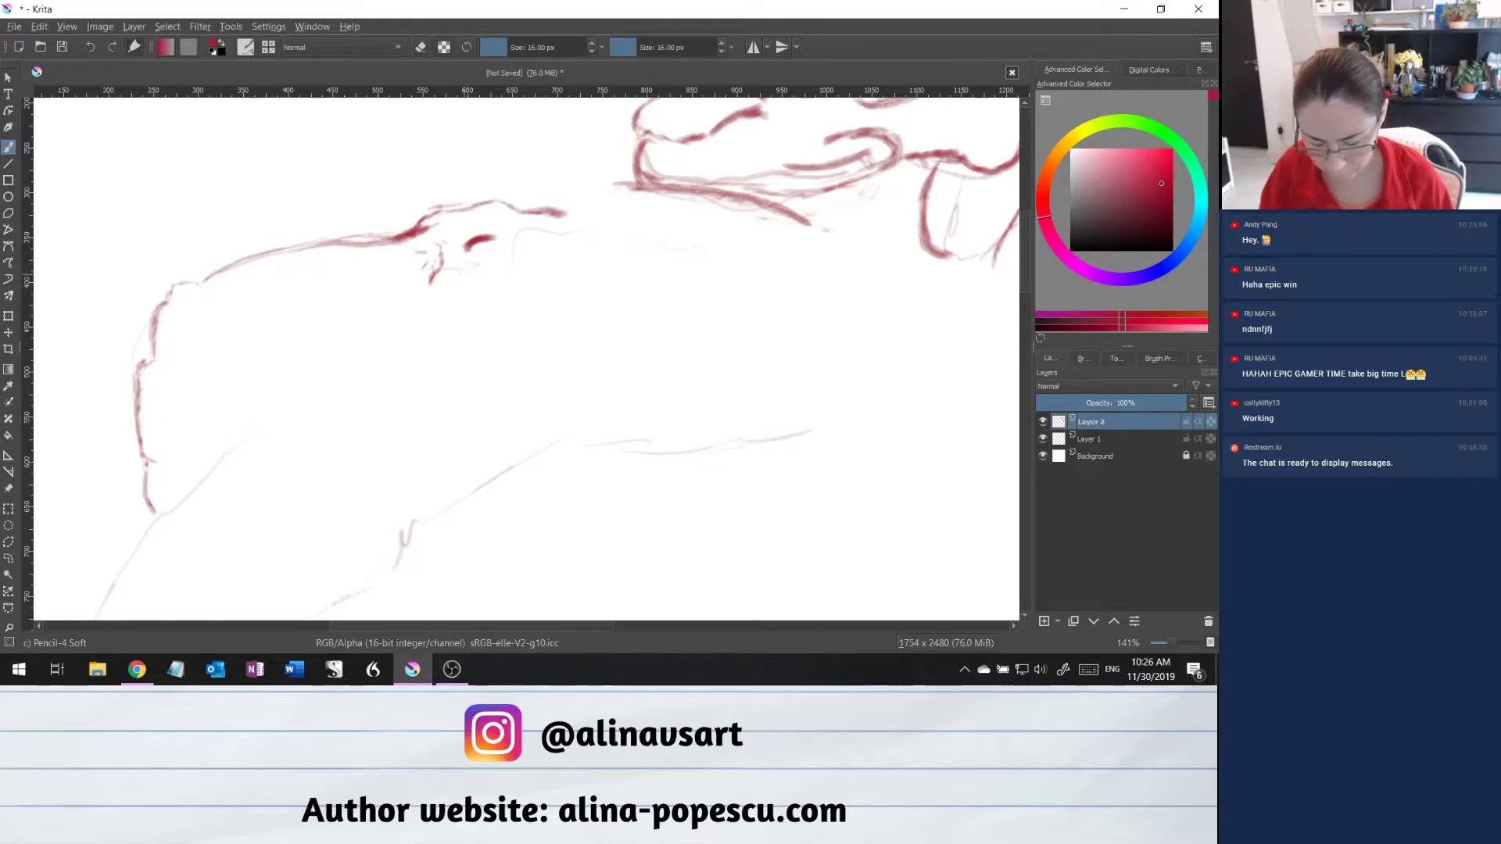
left_click_drag(462, 269, 455, 291)
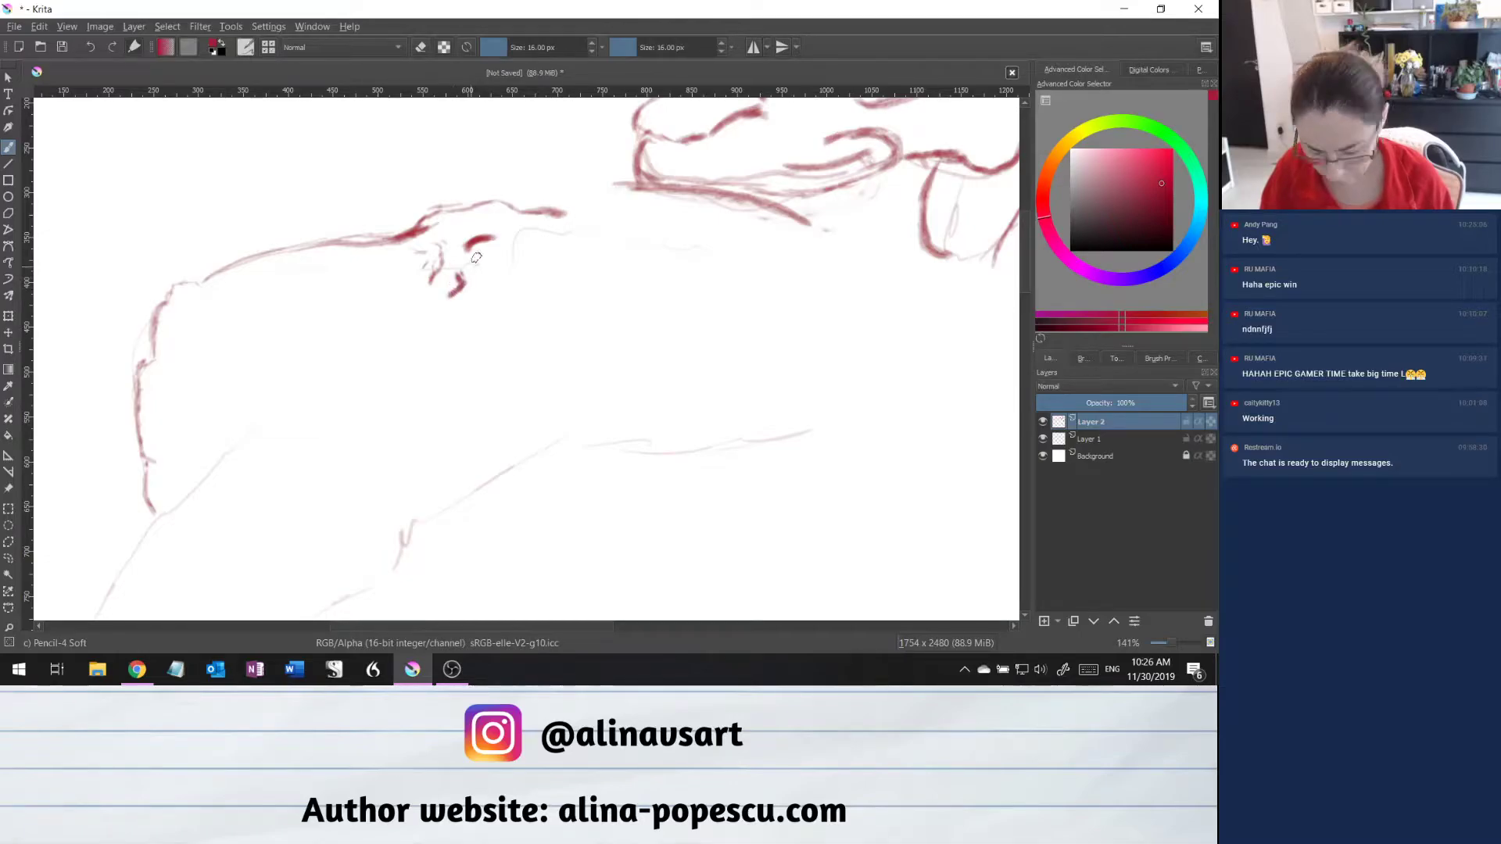
left_click_drag(455, 276, 452, 293)
mouse_move(445, 298)
left_mouse_down()
mouse_move(430, 322)
mouse_move(401, 325)
left_mouse_up()
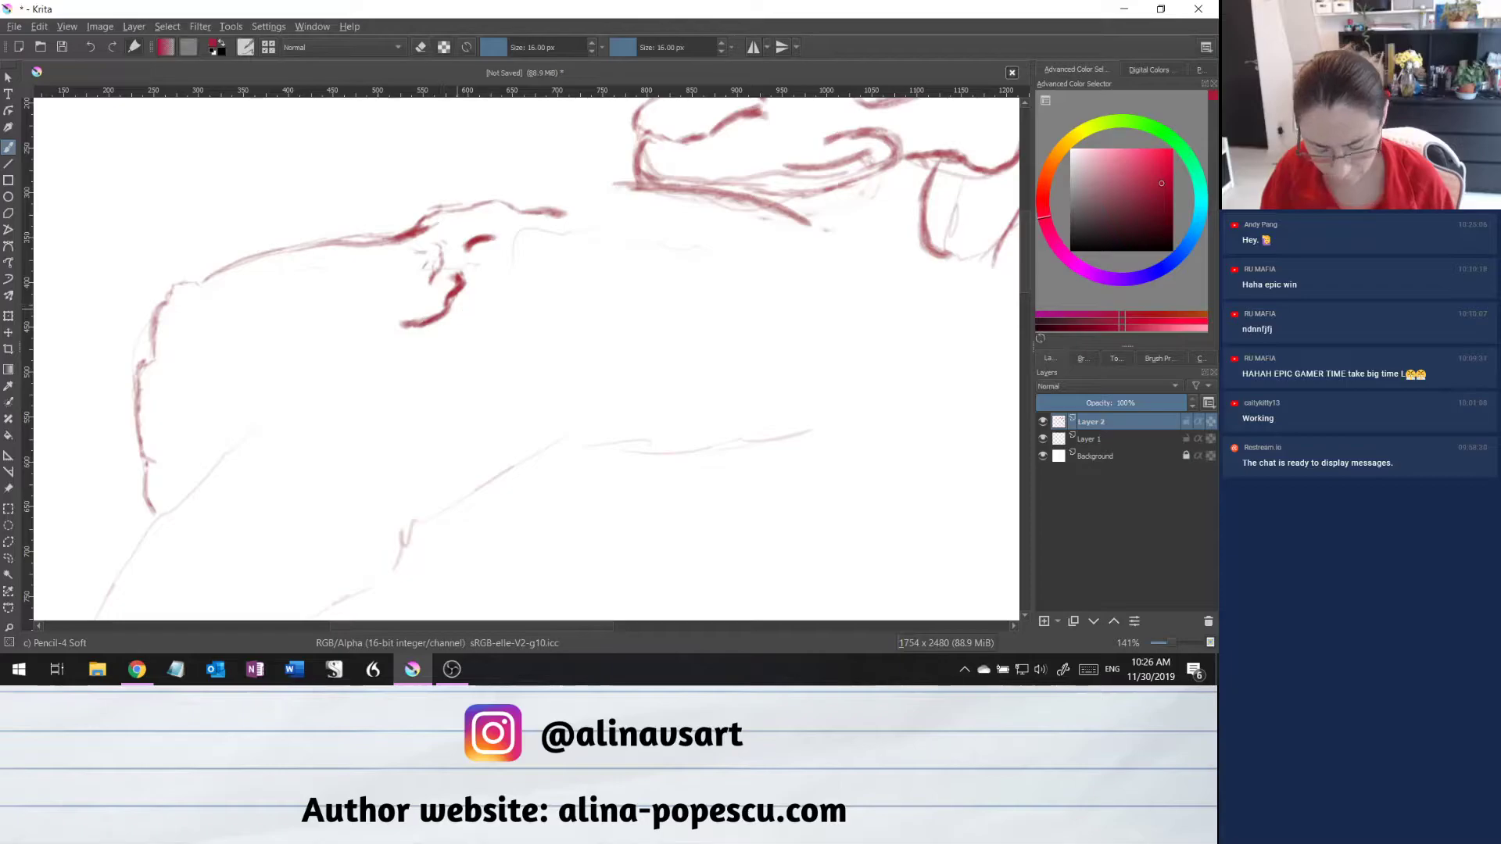
left_click_drag(458, 311, 388, 358)
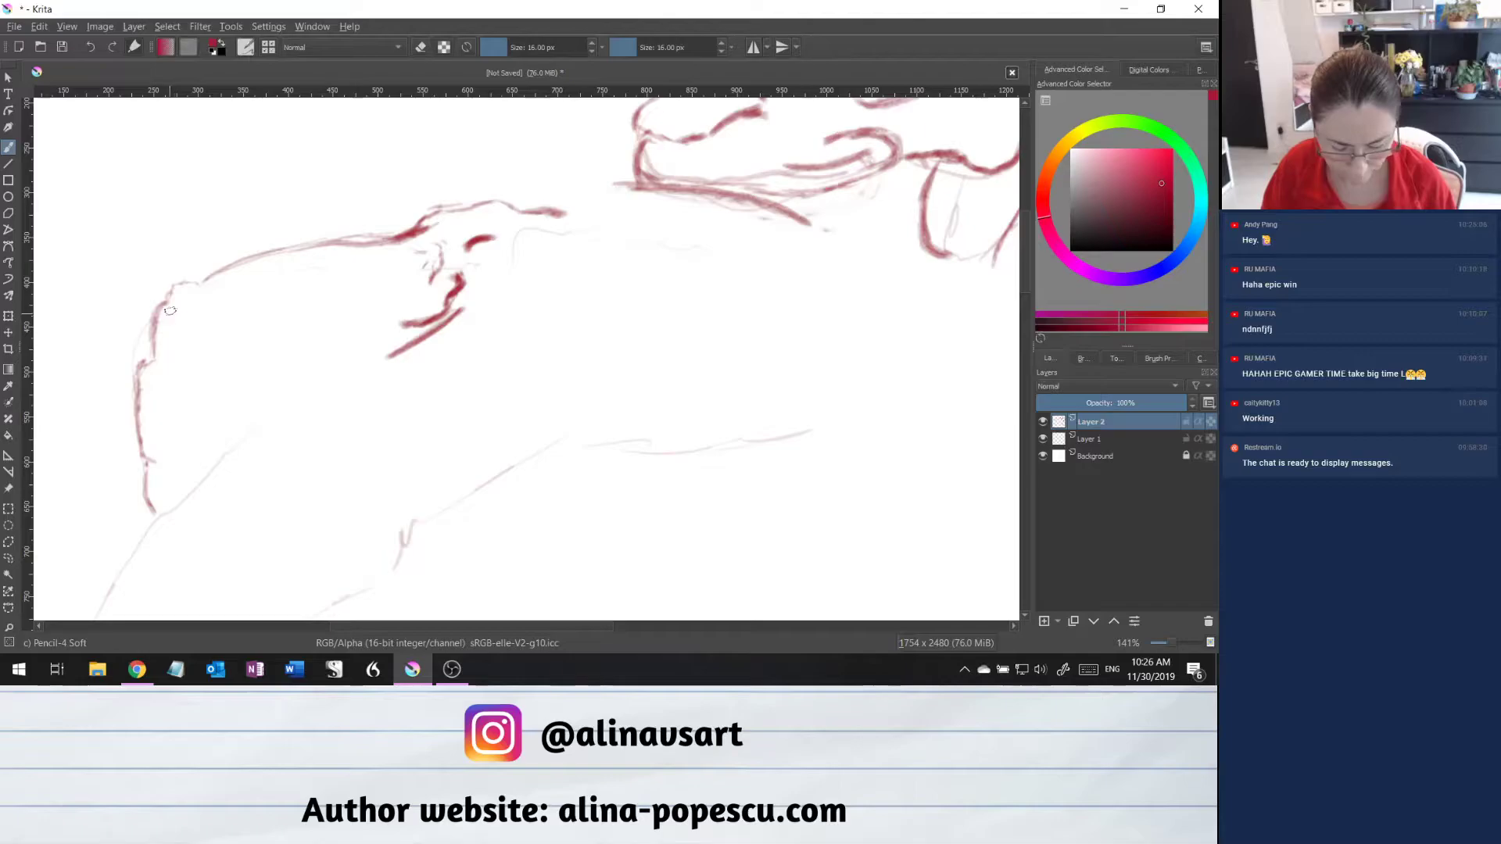
left_click_drag(174, 311, 189, 325)
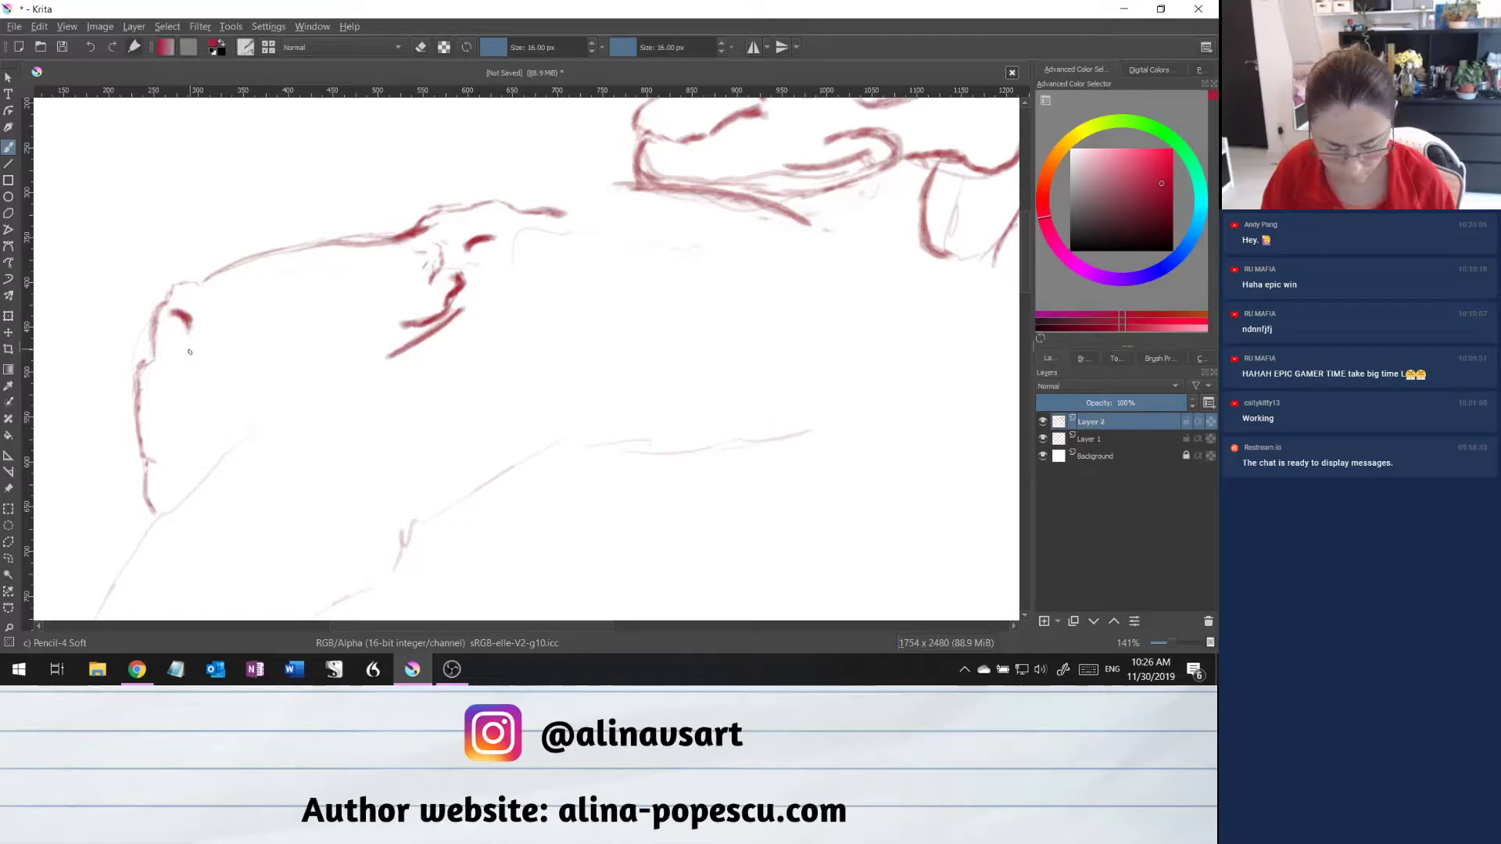
mouse_move(187, 351)
left_mouse_down()
mouse_move(234, 341)
mouse_move(229, 358)
mouse_move(251, 362)
left_mouse_up()
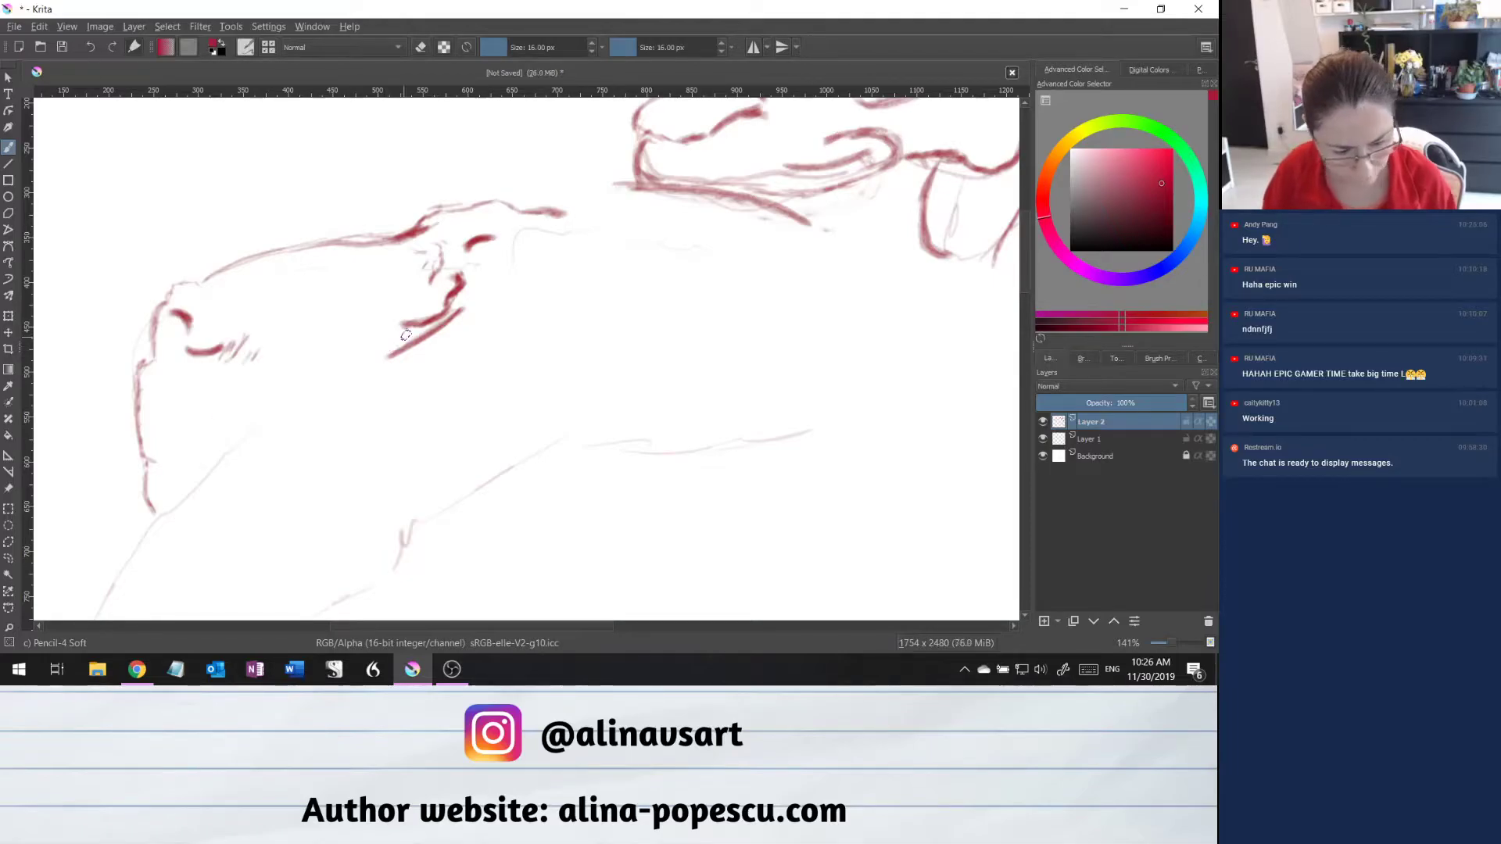
Extend the diagonal stroke down and to the left in uneven segments to form the limb's lower edge.
left_click_drag(401, 352, 390, 358)
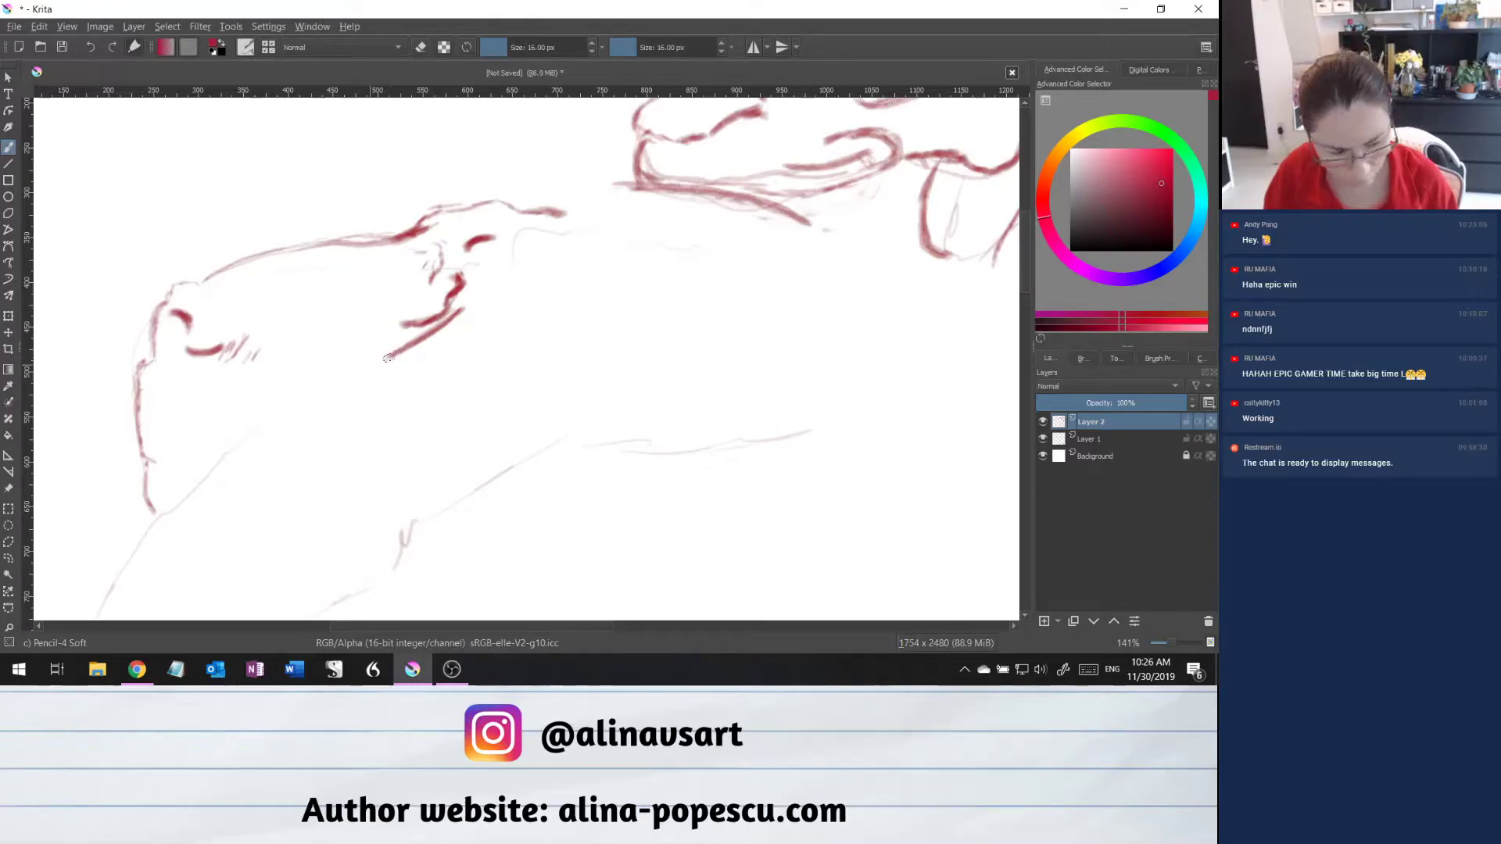
left_click_drag(388, 358, 350, 382)
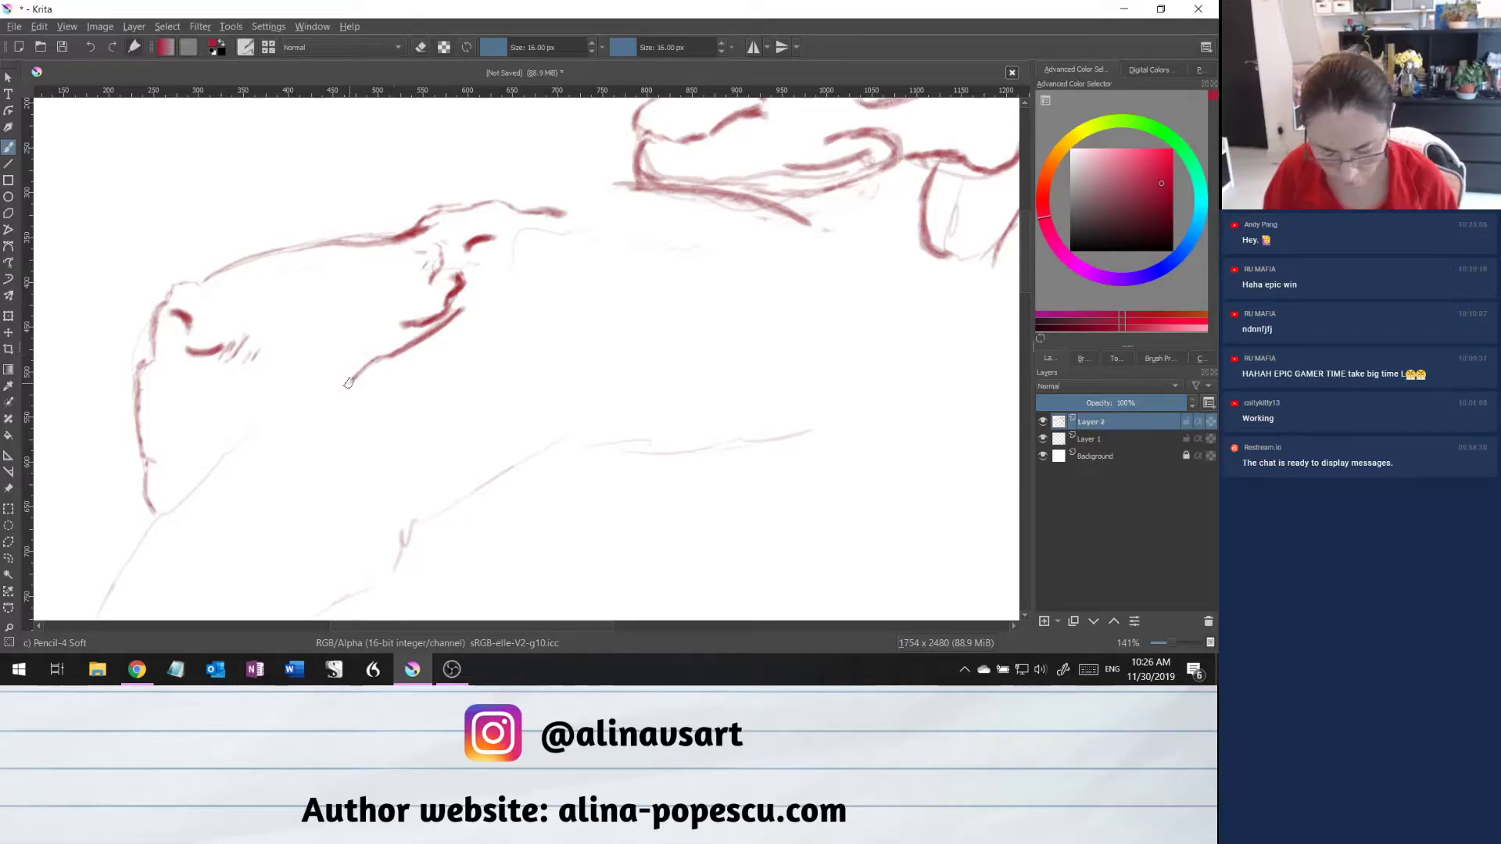
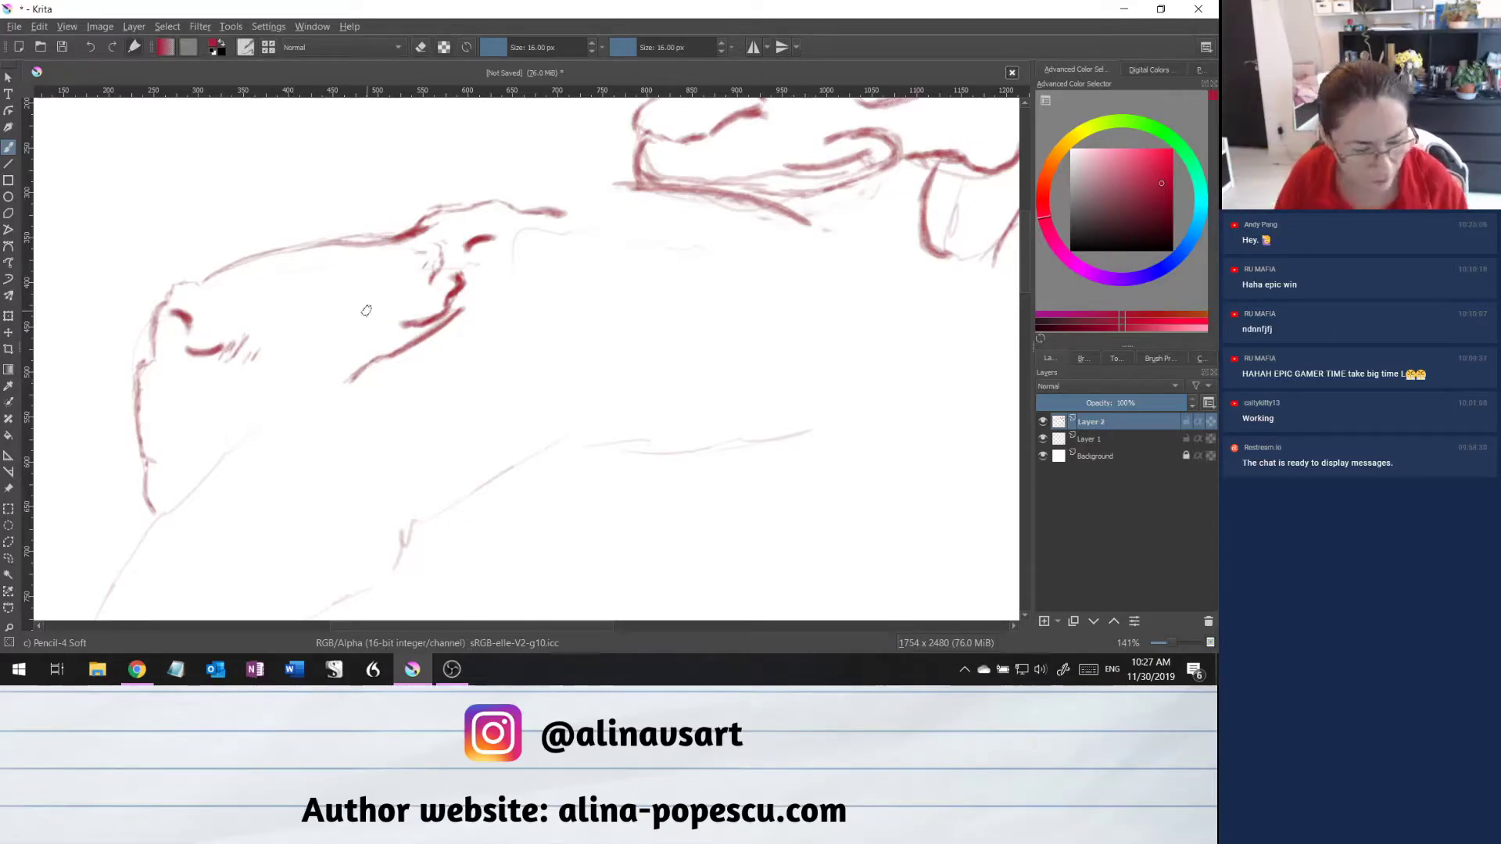
mouse_move(360, 371)
left_mouse_down()
mouse_move(347, 377)
mouse_move(322, 399)
mouse_move(363, 369)
mouse_move(283, 414)
left_mouse_up()
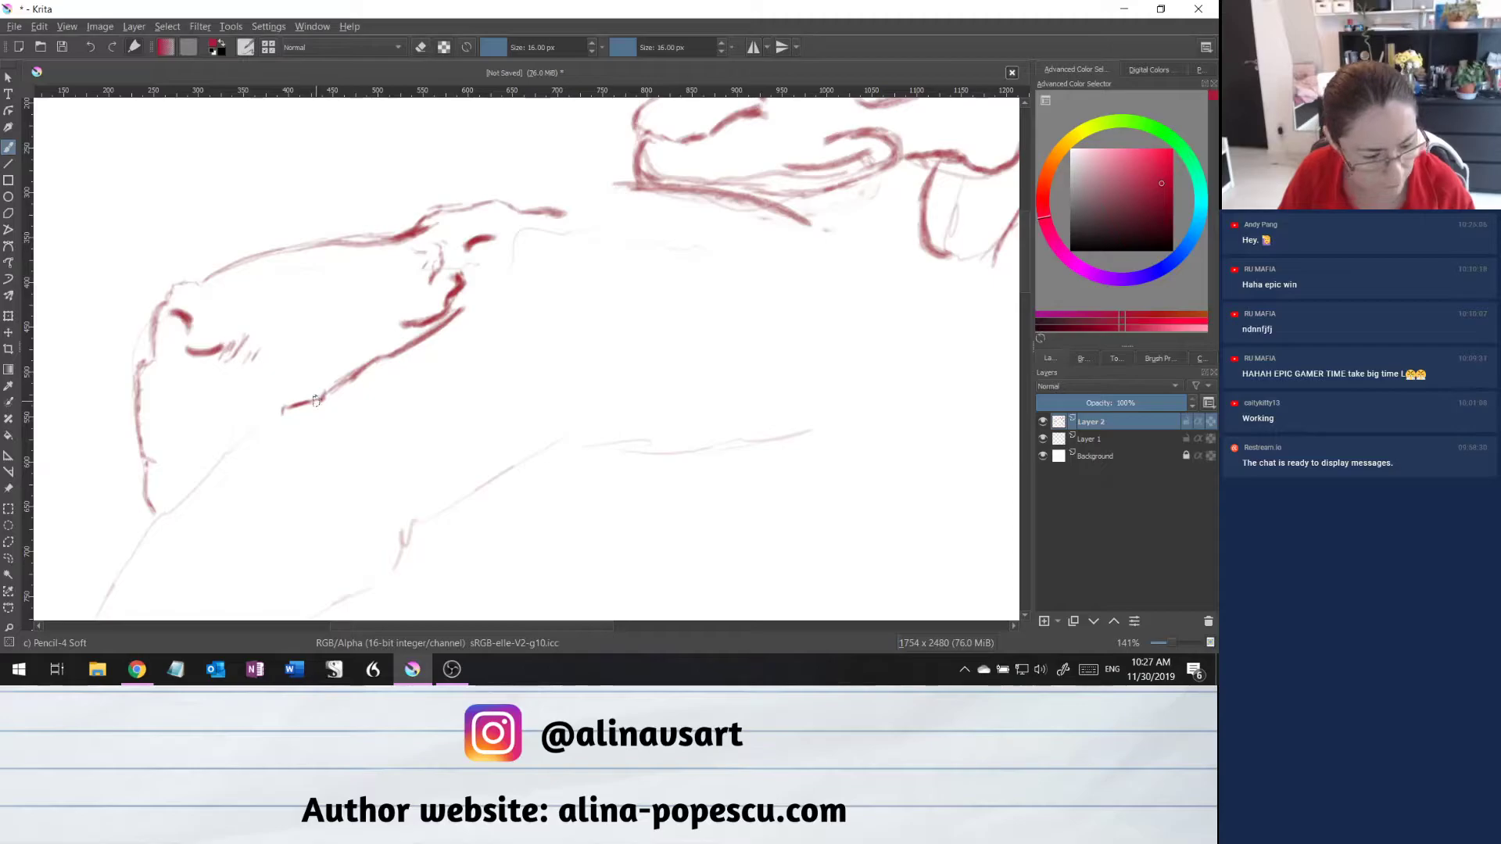
left_click_drag(324, 390, 240, 440)
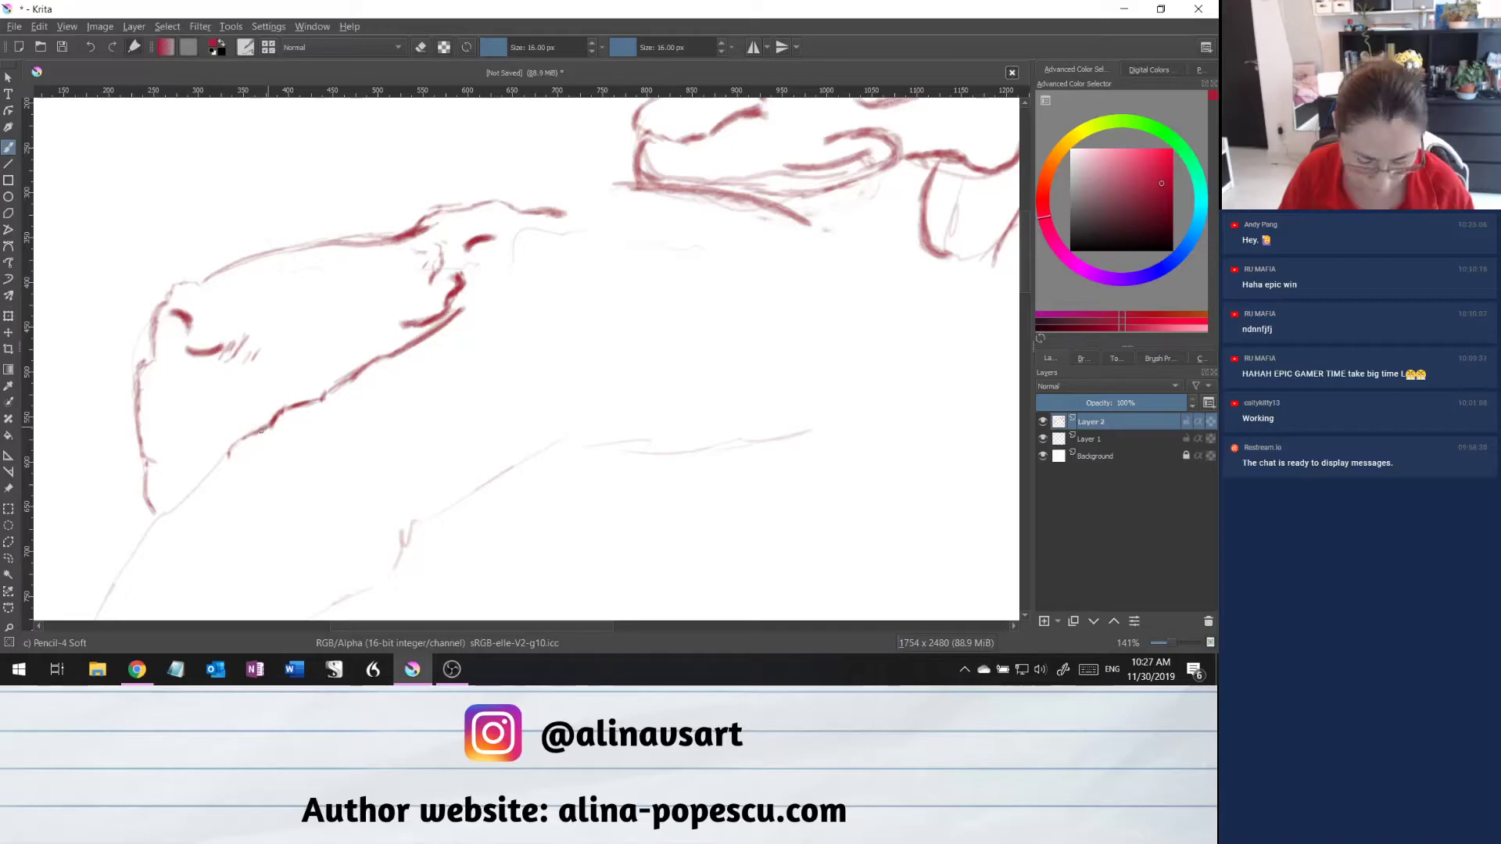
left_click_drag(230, 454, 226, 469)
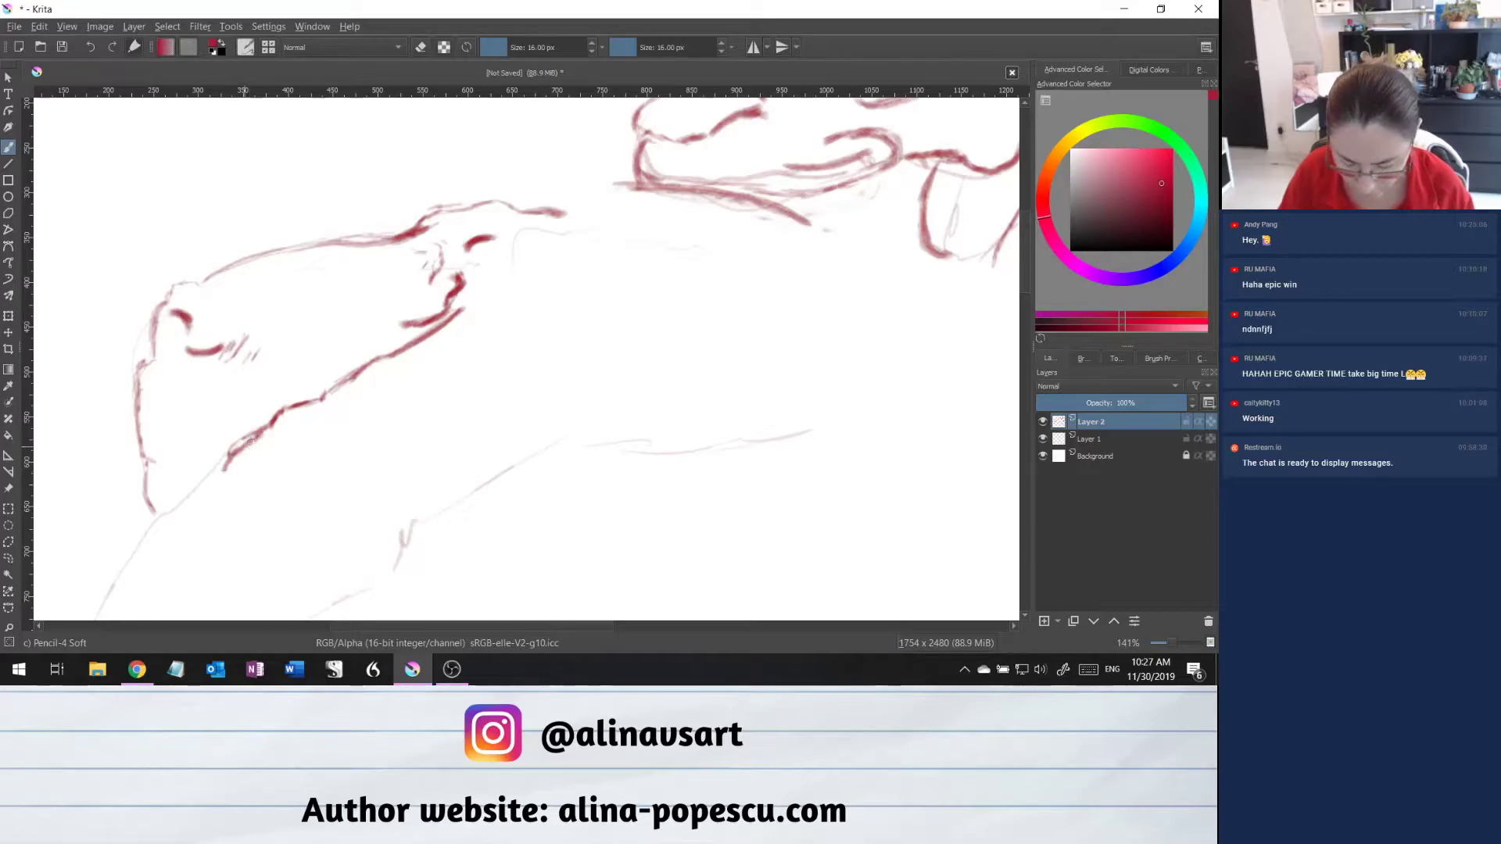
Thicken the lower part of the diagonal edge, join it to the outer edge and continue it slightly below the corner.
mouse_move(246, 448)
left_mouse_down()
mouse_move(188, 493)
mouse_move(251, 422)
mouse_move(153, 528)
left_mouse_up()
left_click_drag(194, 481, 131, 551)
mouse_move(229, 460)
left_mouse_down()
mouse_move(176, 495)
mouse_move(233, 465)
mouse_move(188, 491)
left_mouse_up()
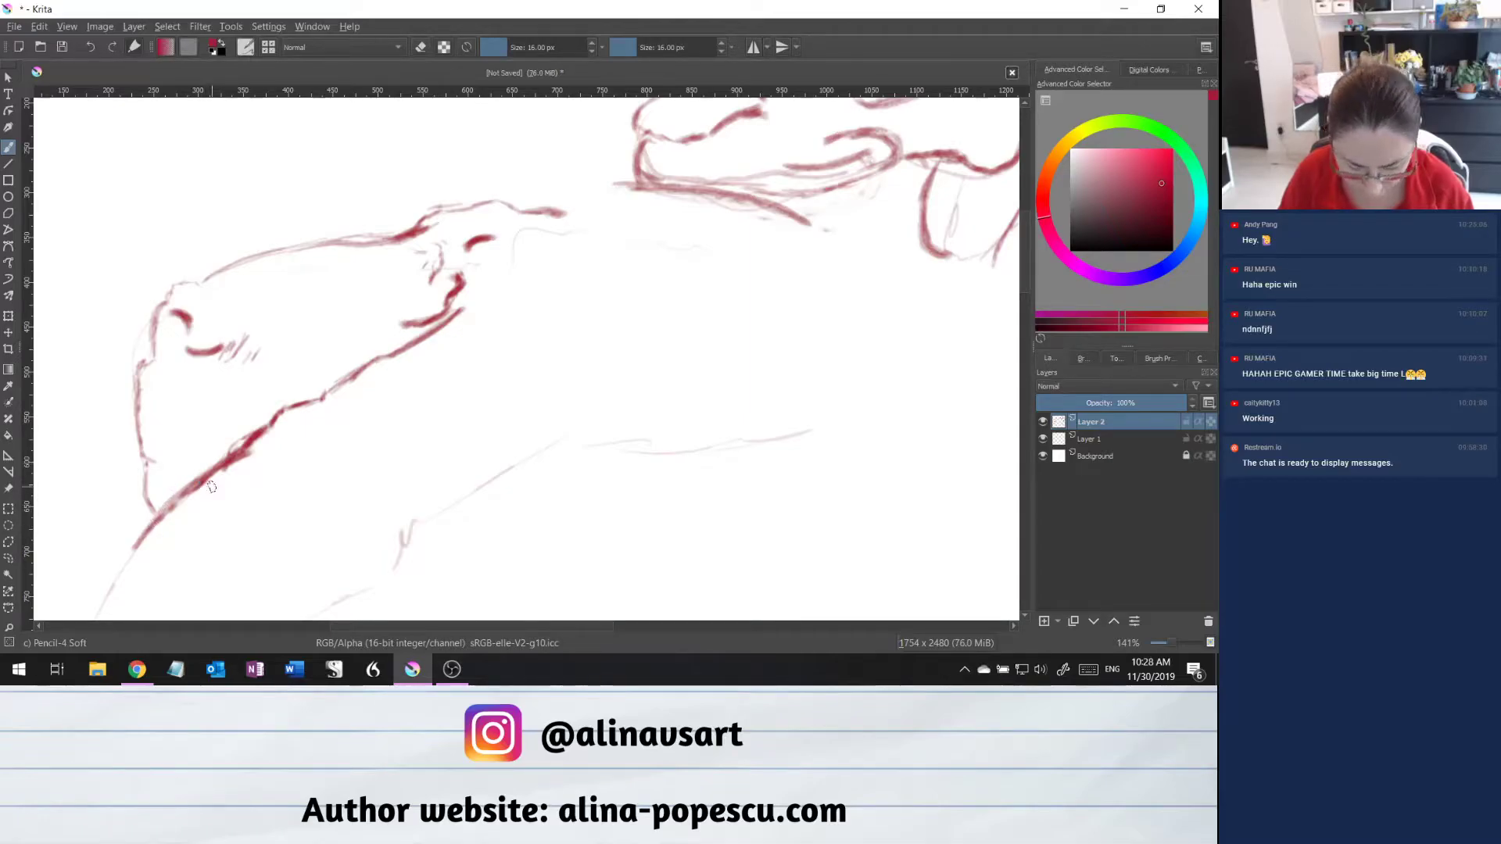
left_click_drag(153, 522, 247, 440)
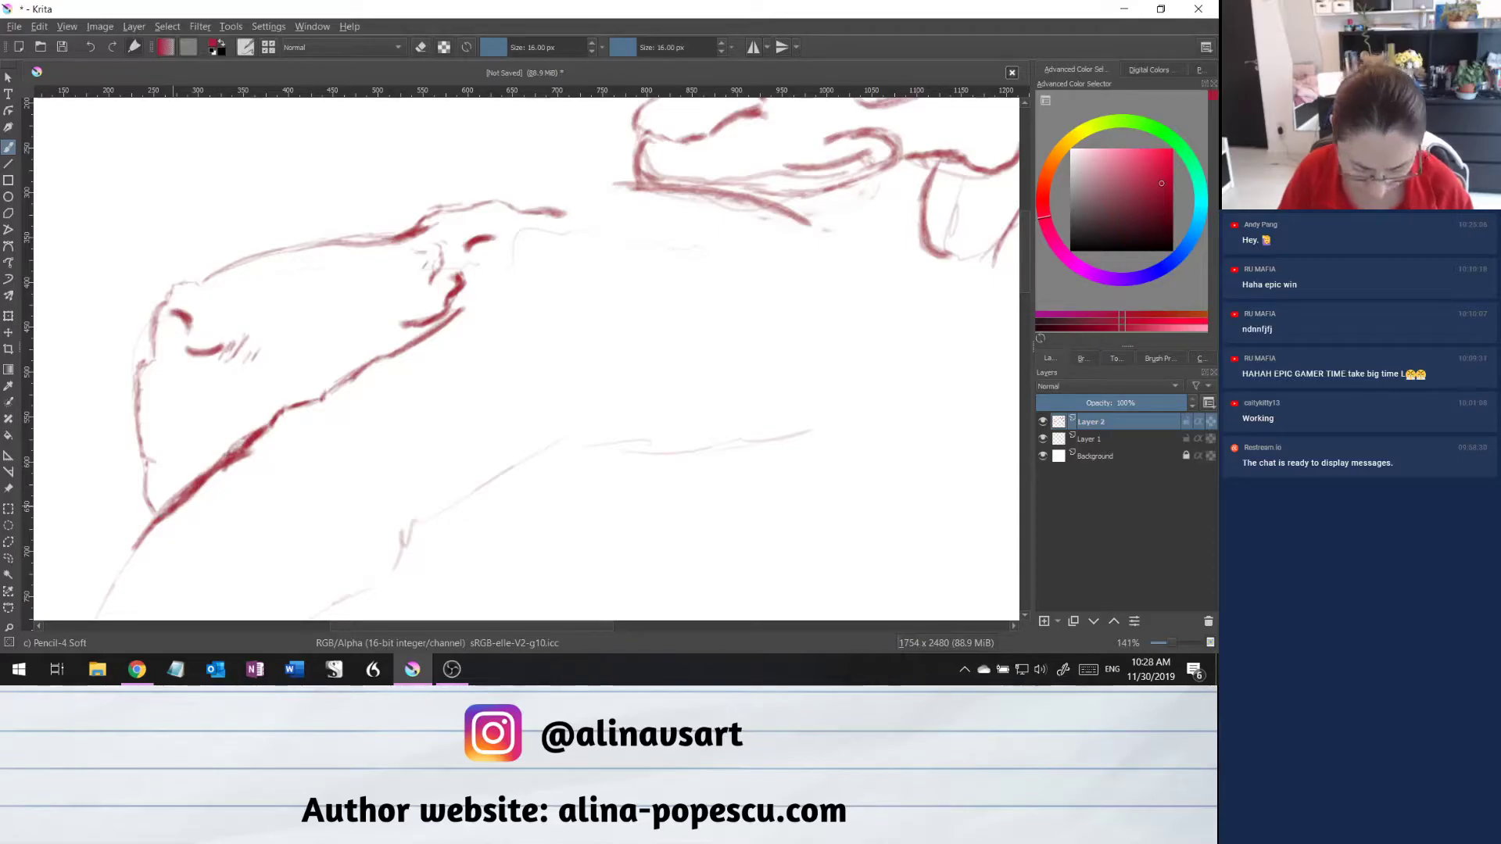
left_click_drag(156, 517, 125, 570)
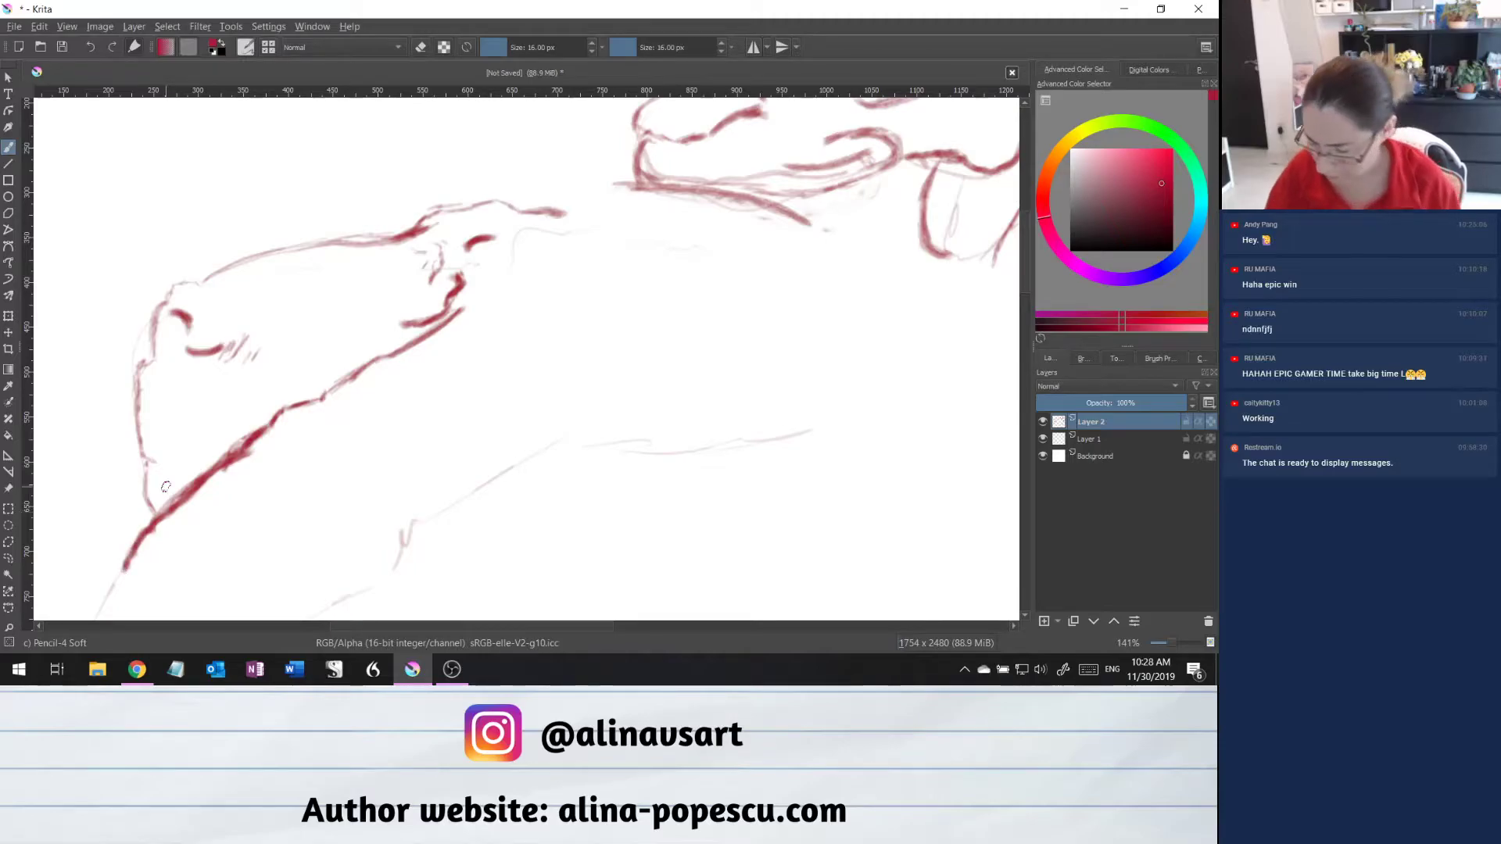
Continue the finger's outer edge down to a rounded fingertip and draw a thick curved nail inside the tip.
left_click_drag(1025, 273, 1024, 307)
left_click_drag(588, 628, 547, 631)
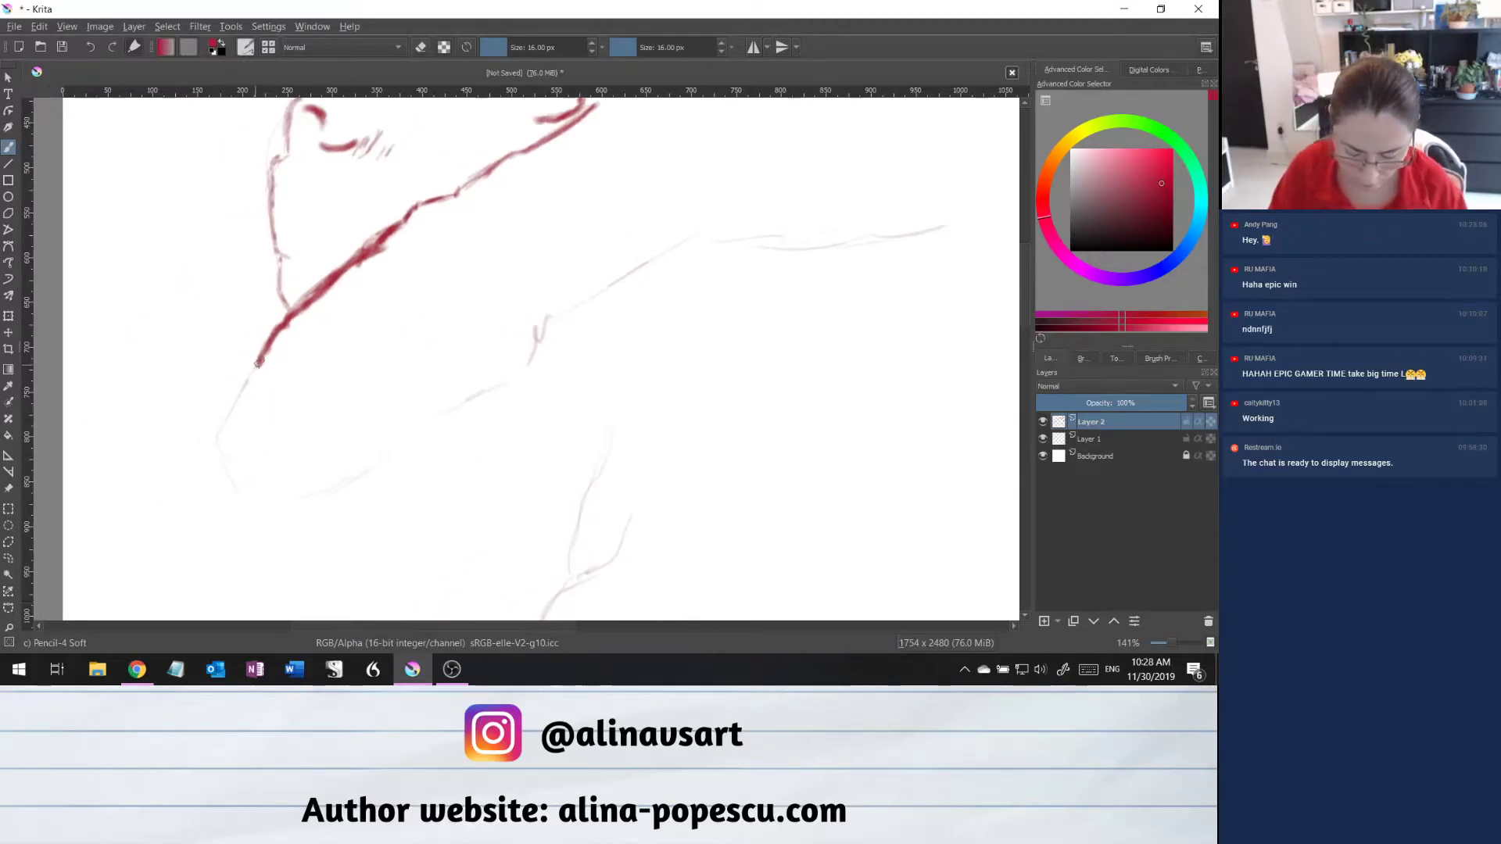
mouse_move(254, 369)
left_mouse_down()
mouse_move(227, 411)
mouse_move(266, 364)
mouse_move(223, 416)
left_mouse_up()
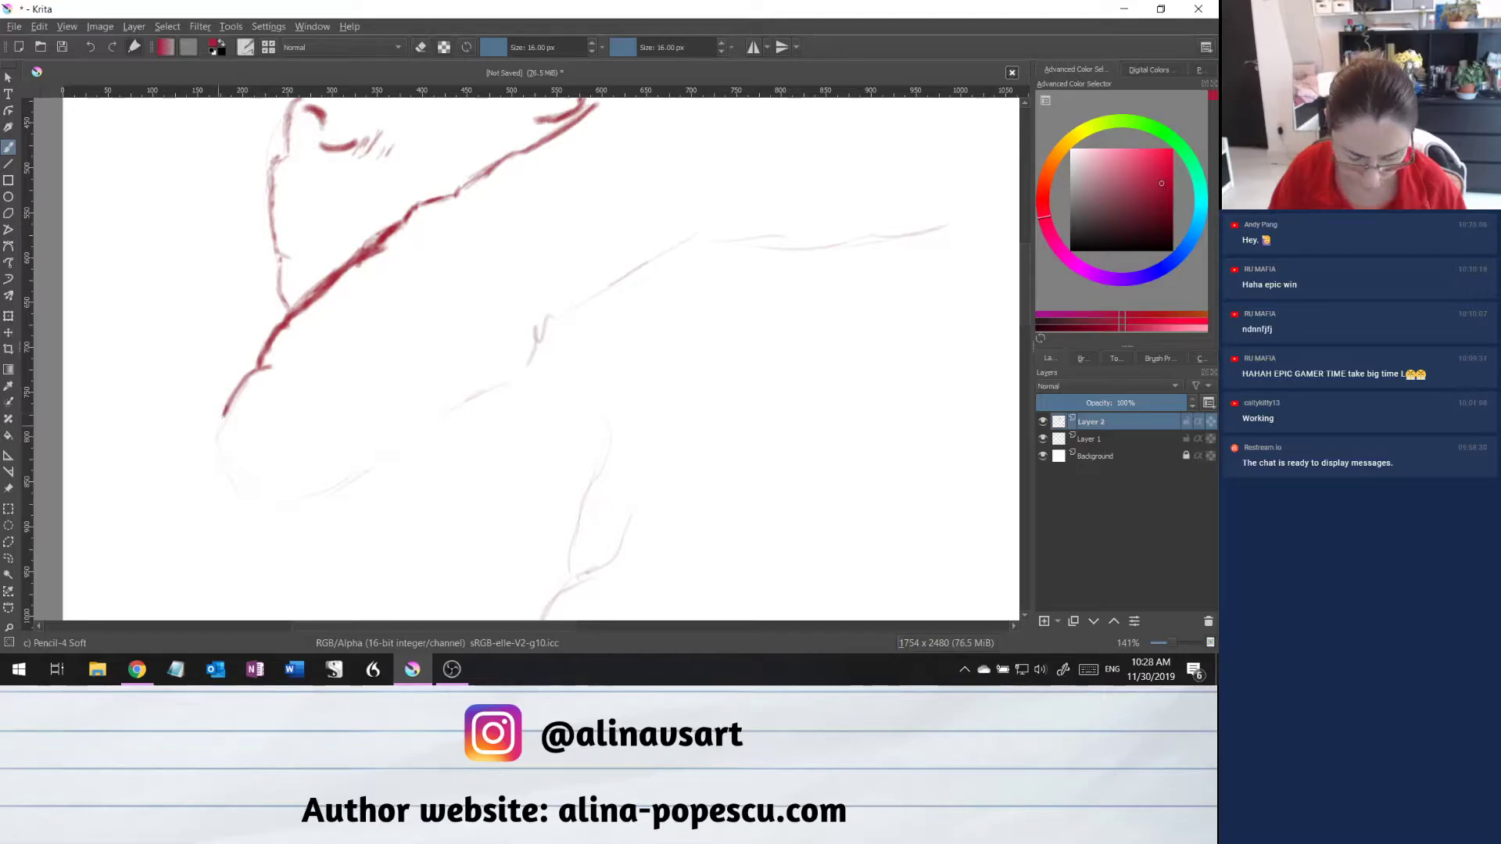
mouse_move(223, 417)
left_mouse_down()
mouse_move(198, 485)
mouse_move(223, 460)
mouse_move(199, 457)
mouse_move(219, 488)
left_mouse_up()
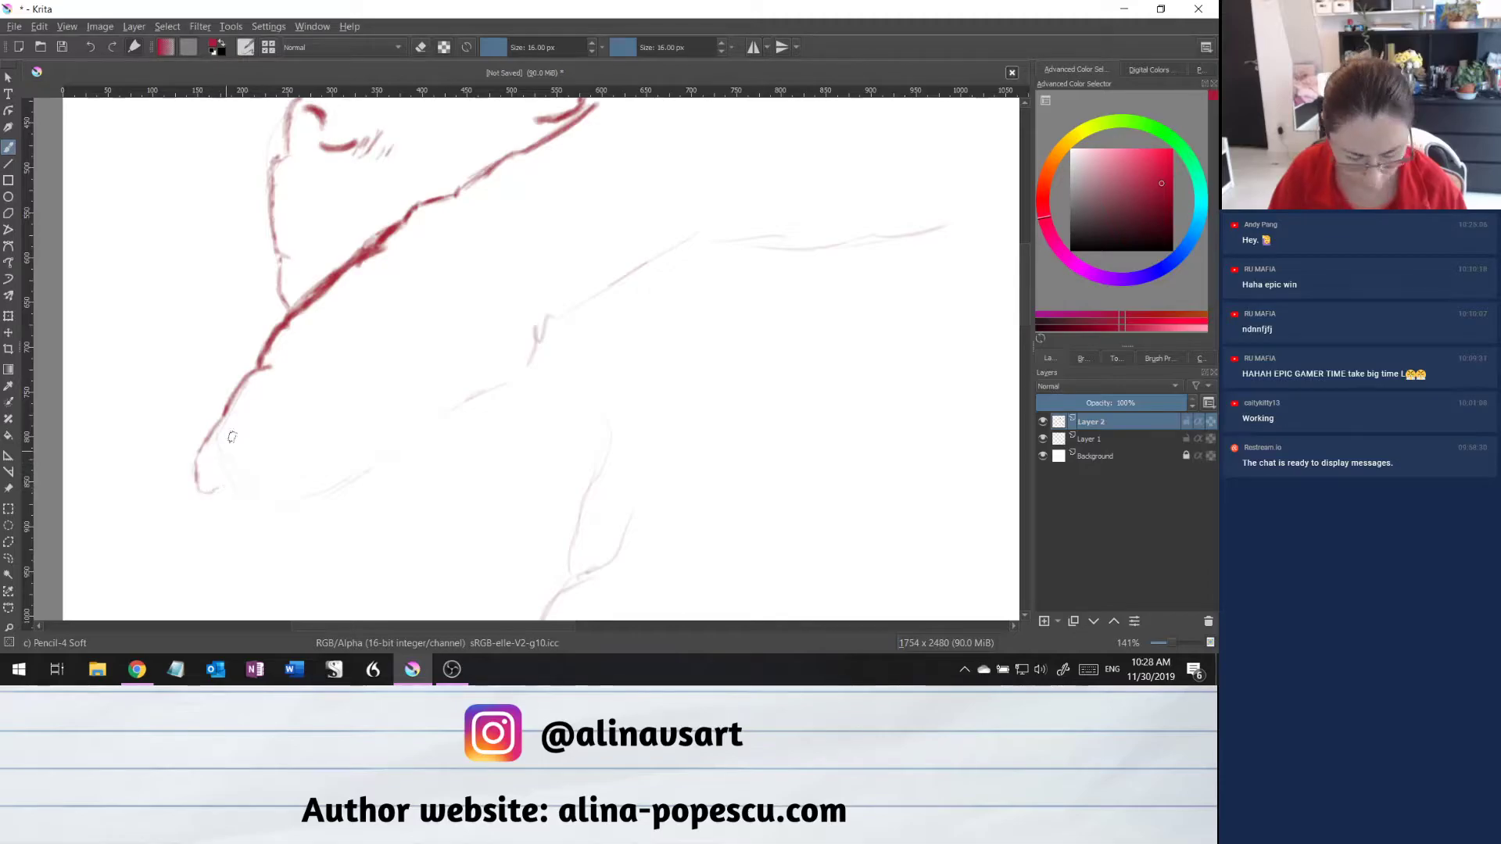
mouse_move(237, 418)
left_mouse_down()
mouse_move(223, 487)
mouse_move(243, 417)
mouse_move(263, 429)
mouse_move(253, 458)
mouse_move(219, 468)
mouse_move(212, 500)
mouse_move(263, 498)
left_mouse_up()
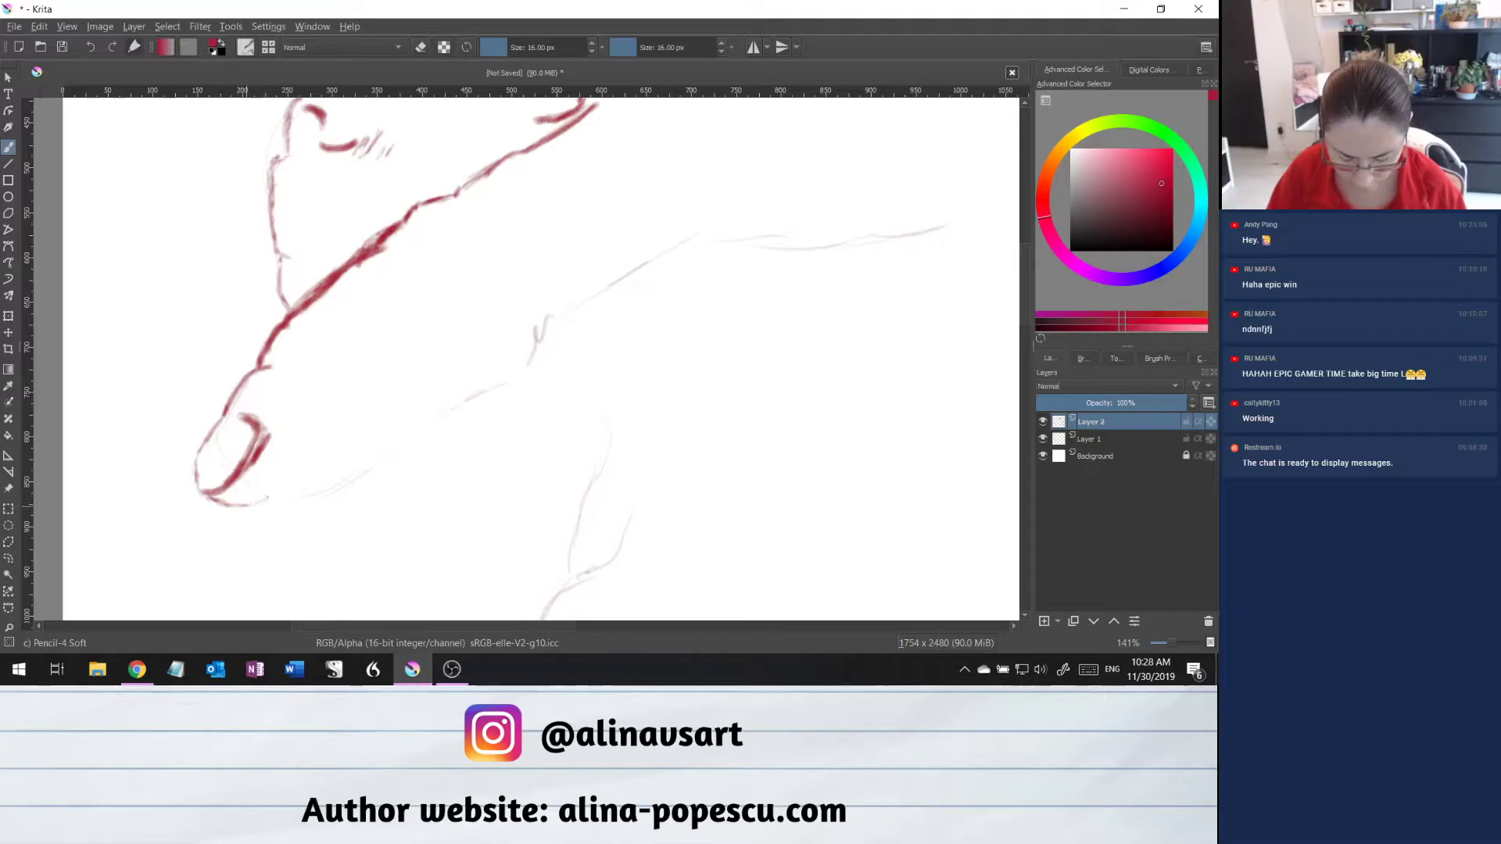
Trace the fingertip's underside up to a dark bend at the first joint and add short joint creases above it.
mouse_move(266, 496)
left_mouse_down()
mouse_move(314, 464)
mouse_move(274, 495)
mouse_move(370, 438)
left_mouse_up()
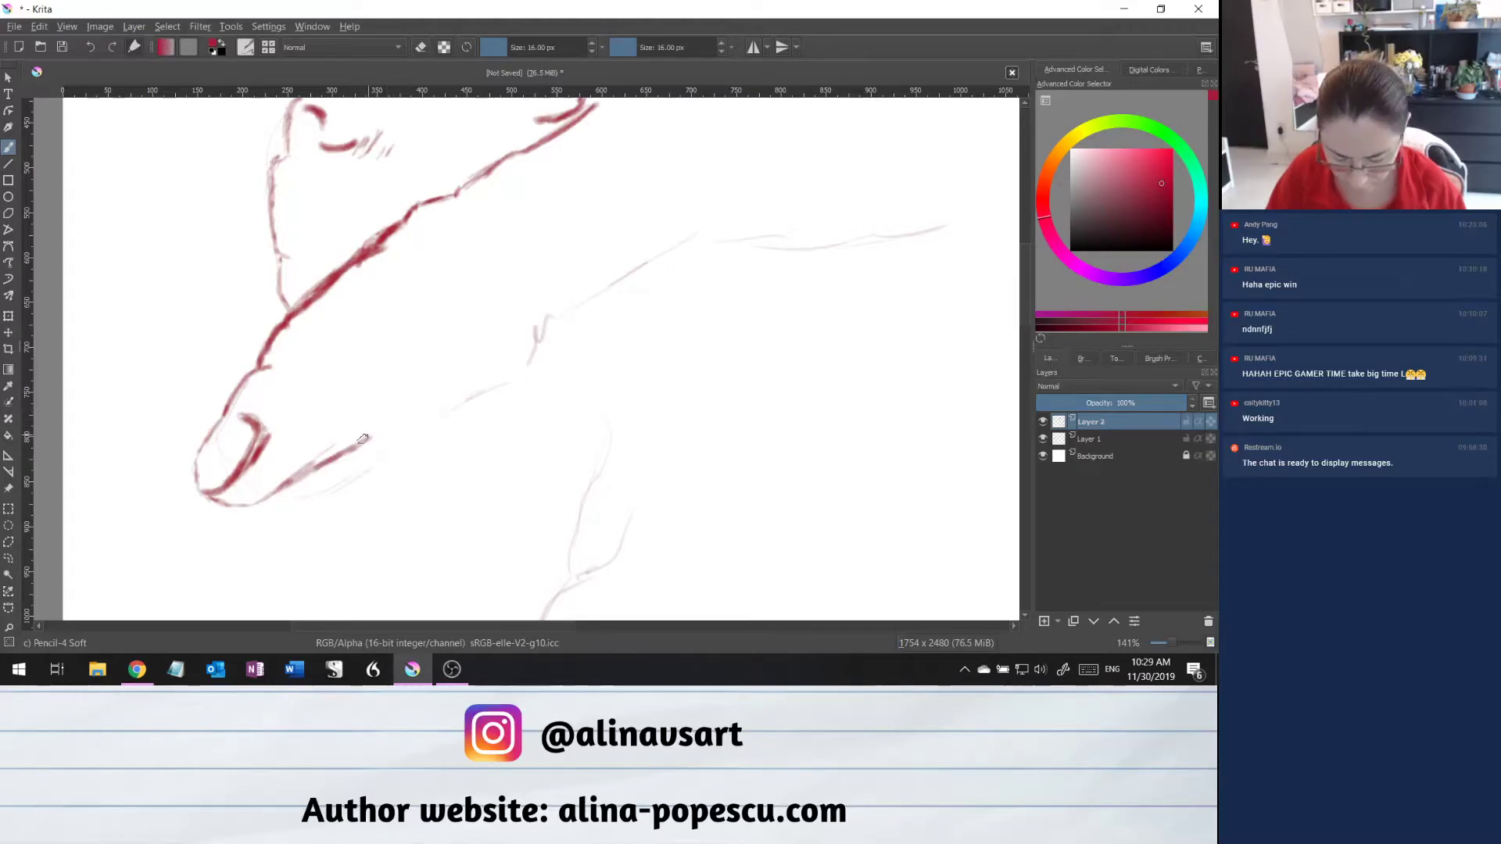
left_click_drag(364, 438, 399, 379)
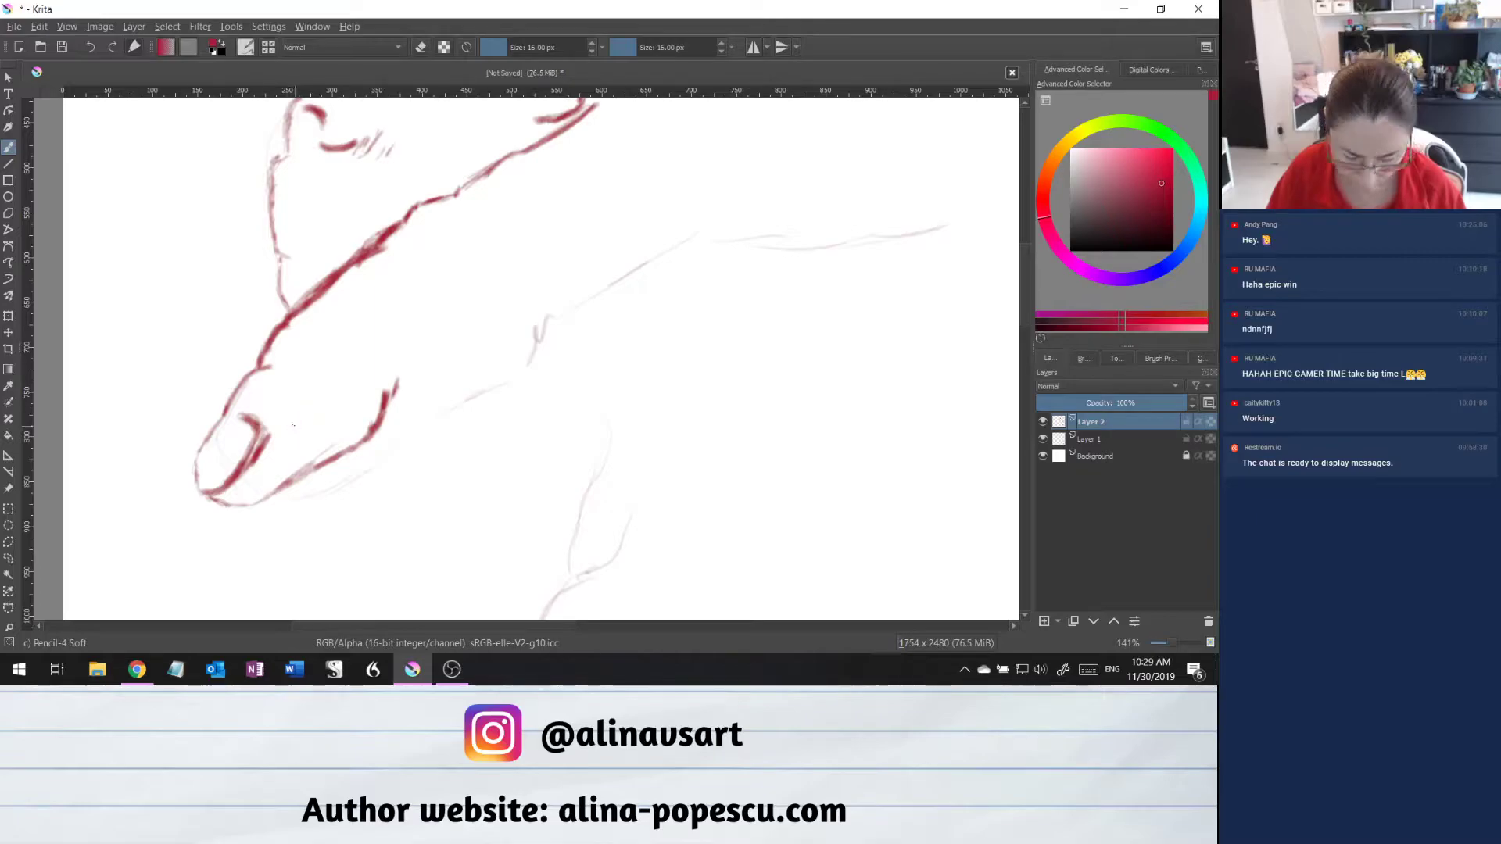
mouse_move(338, 389)
left_mouse_down()
mouse_move(297, 426)
mouse_move(326, 387)
left_mouse_up()
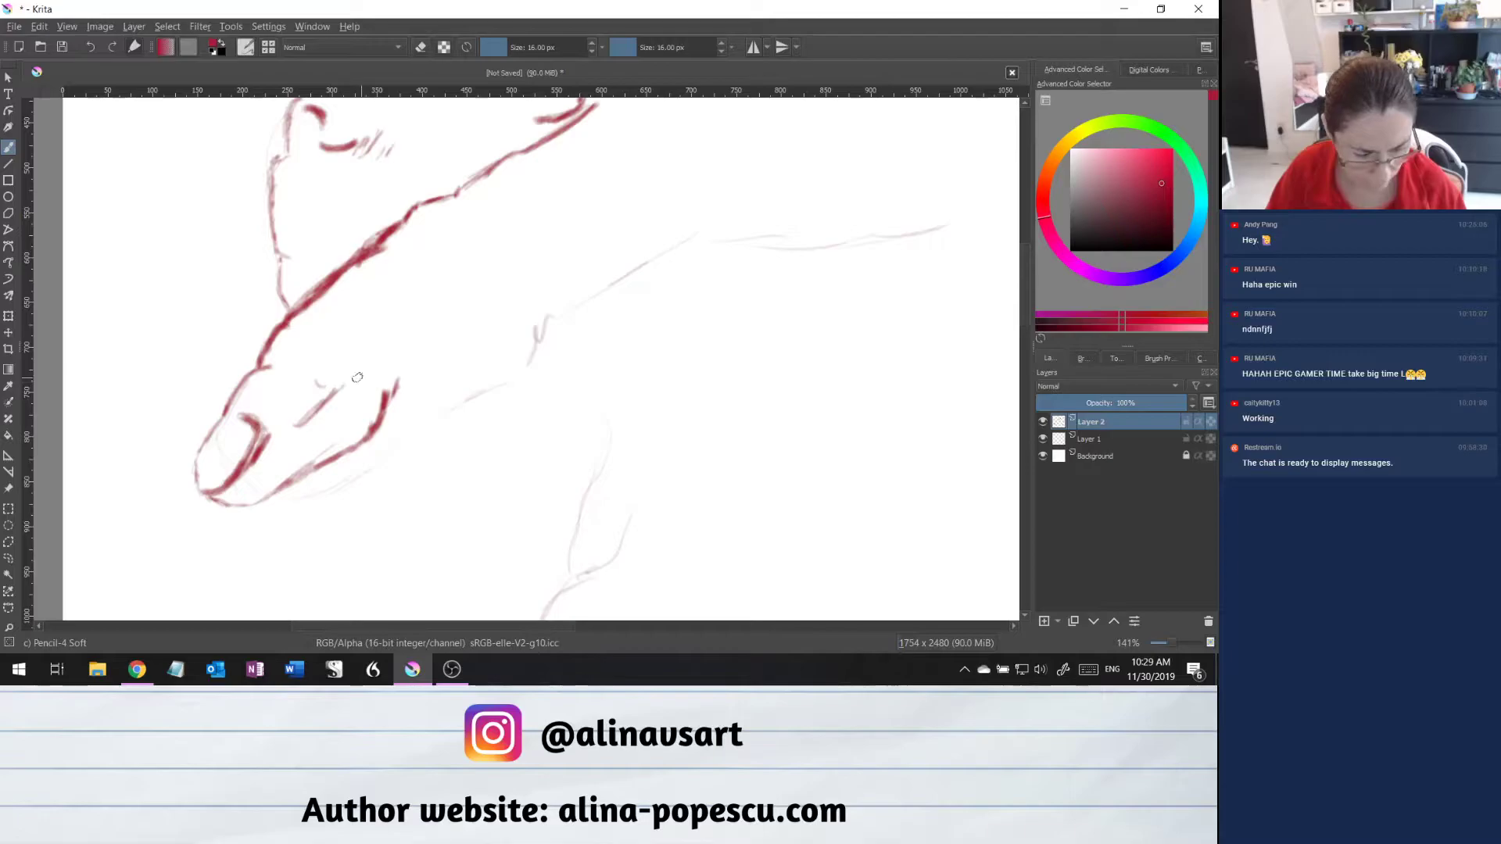
left_click_drag(328, 384, 366, 379)
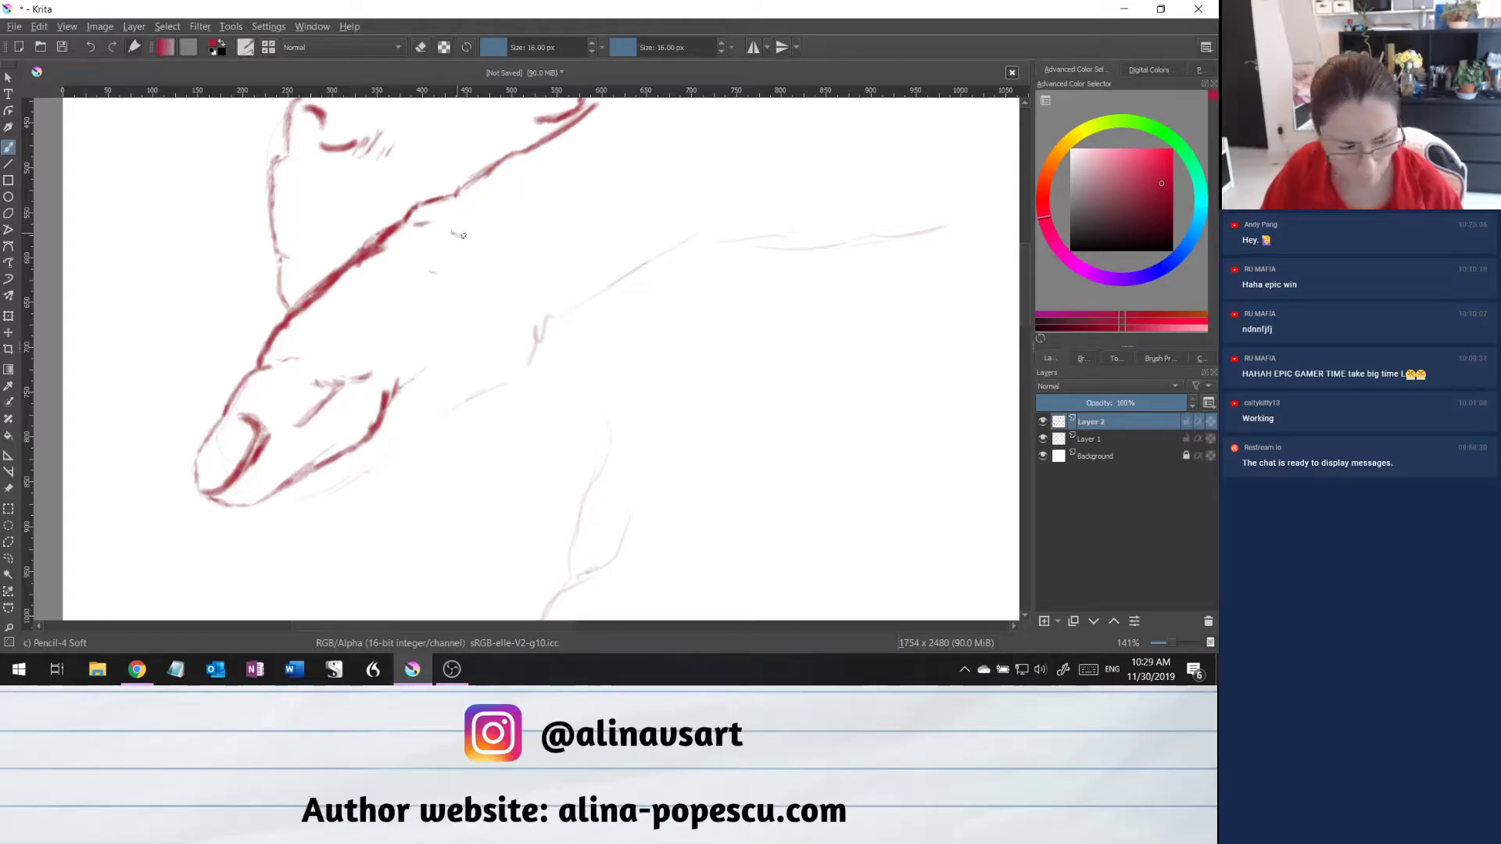
Draw small curved wrinkles on the finger's middle knuckle and a hatched double crease along its lower right side.
left_click_drag(460, 234, 502, 205)
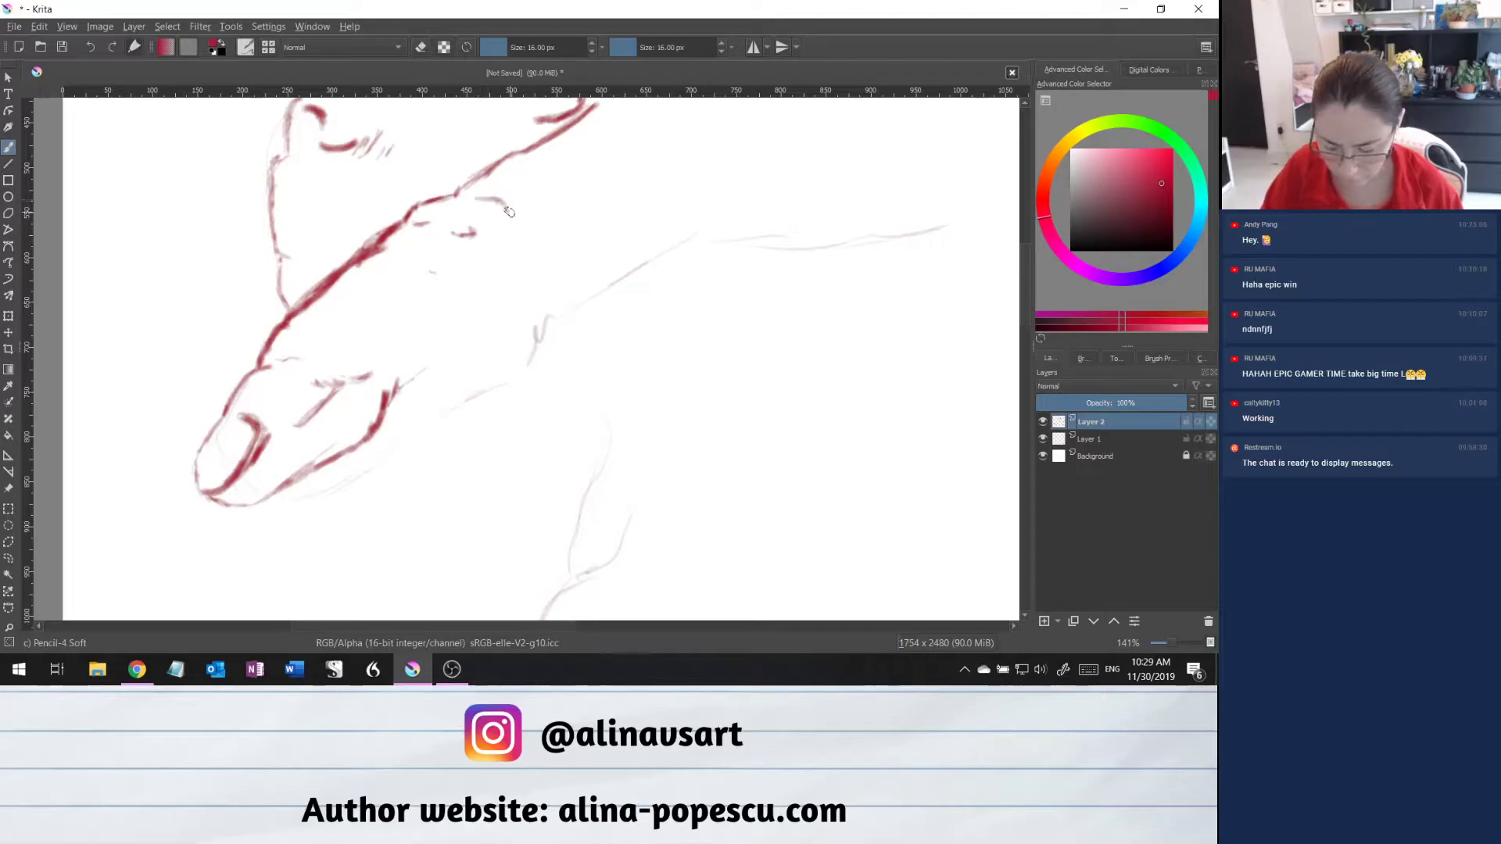
left_click_drag(485, 251, 525, 229)
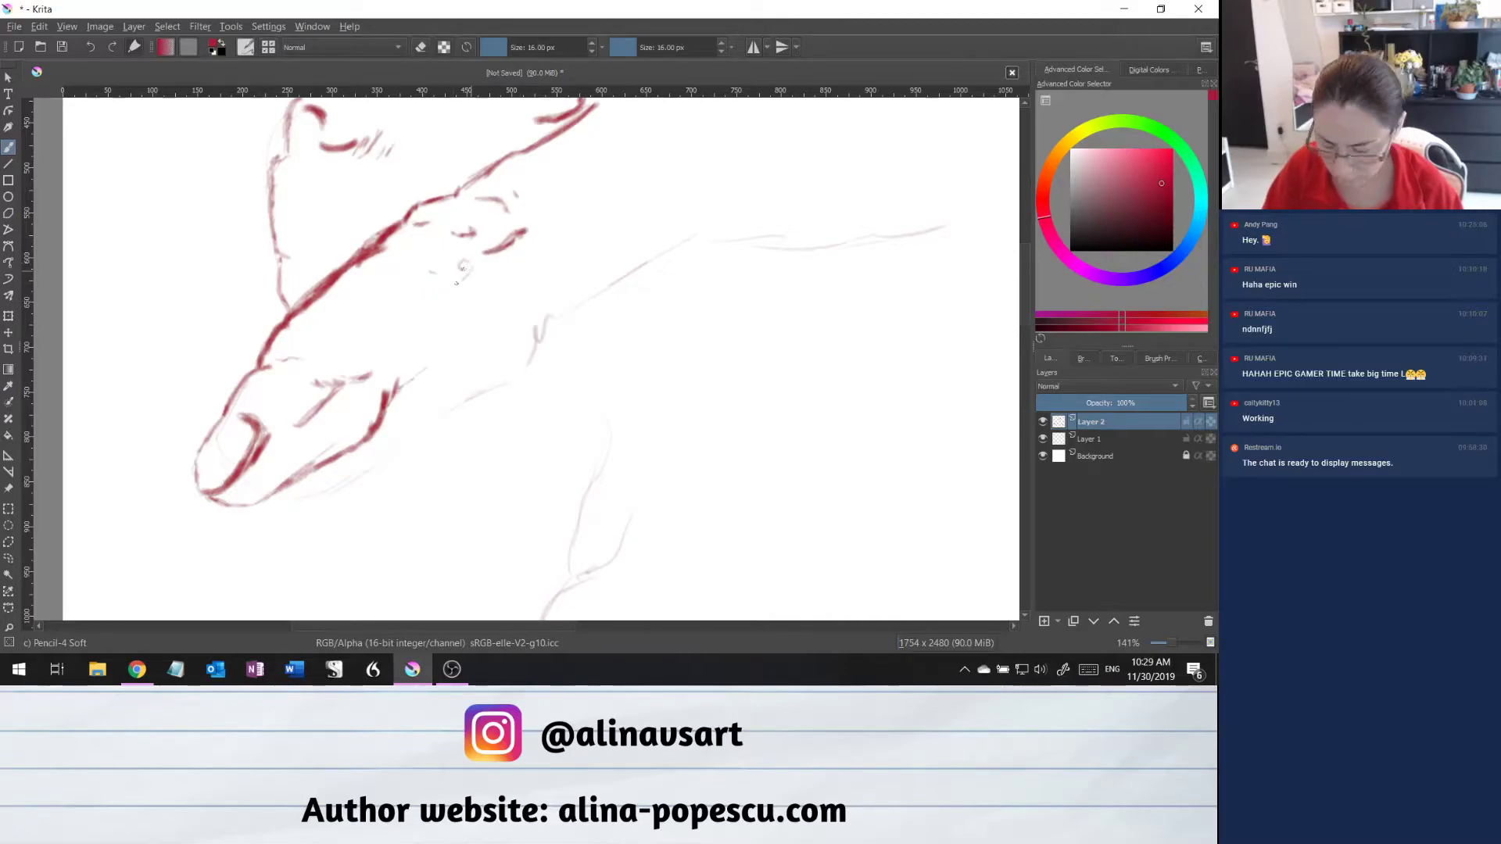
left_click_drag(455, 283, 469, 274)
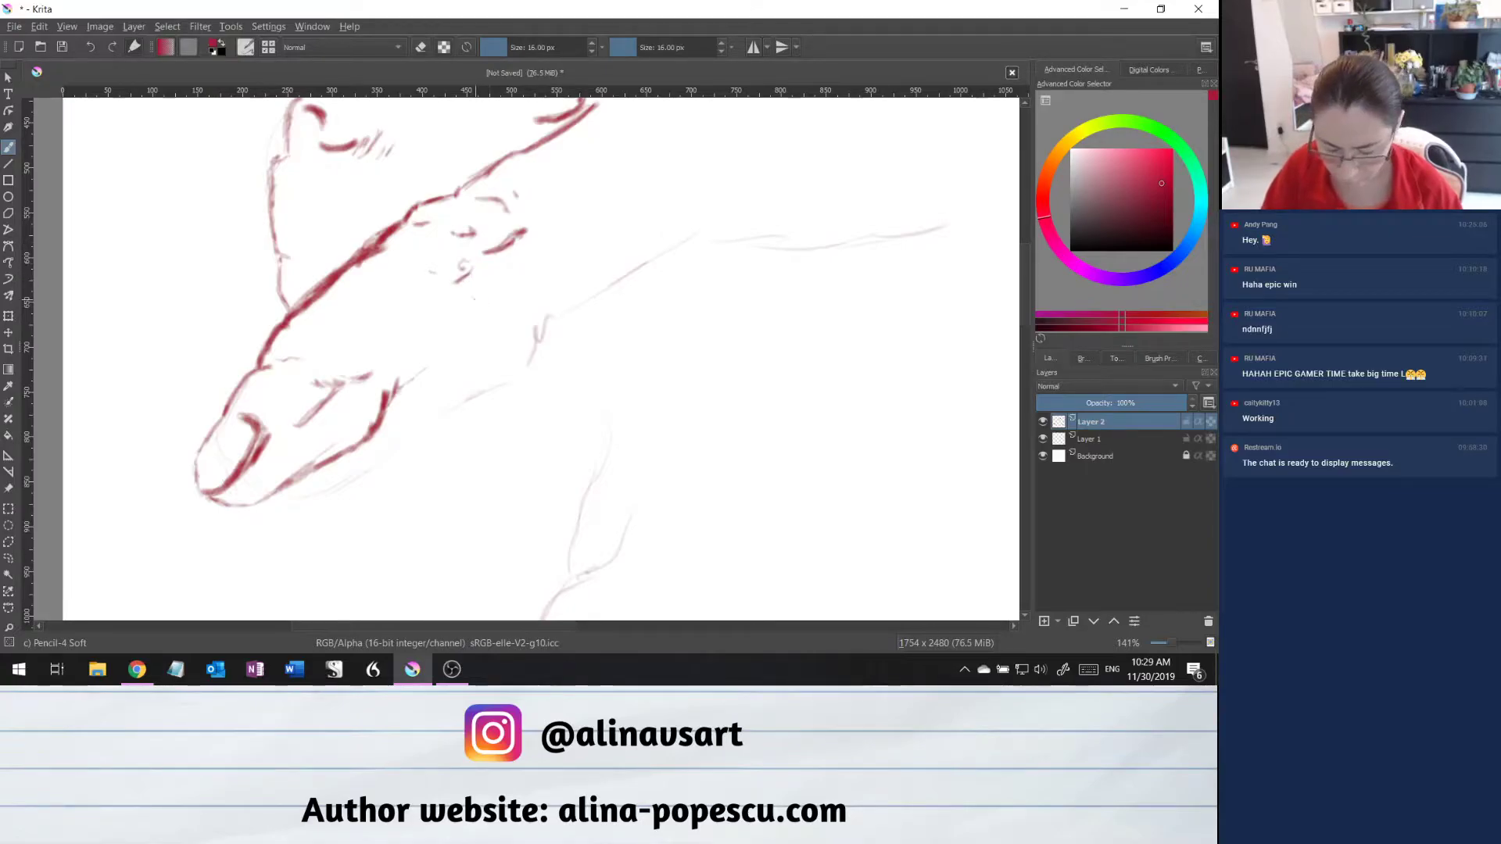
left_click_drag(463, 305, 538, 262)
mouse_move(464, 308)
left_mouse_down()
mouse_move(548, 258)
mouse_move(506, 271)
left_mouse_up()
left_click_drag(506, 288, 518, 261)
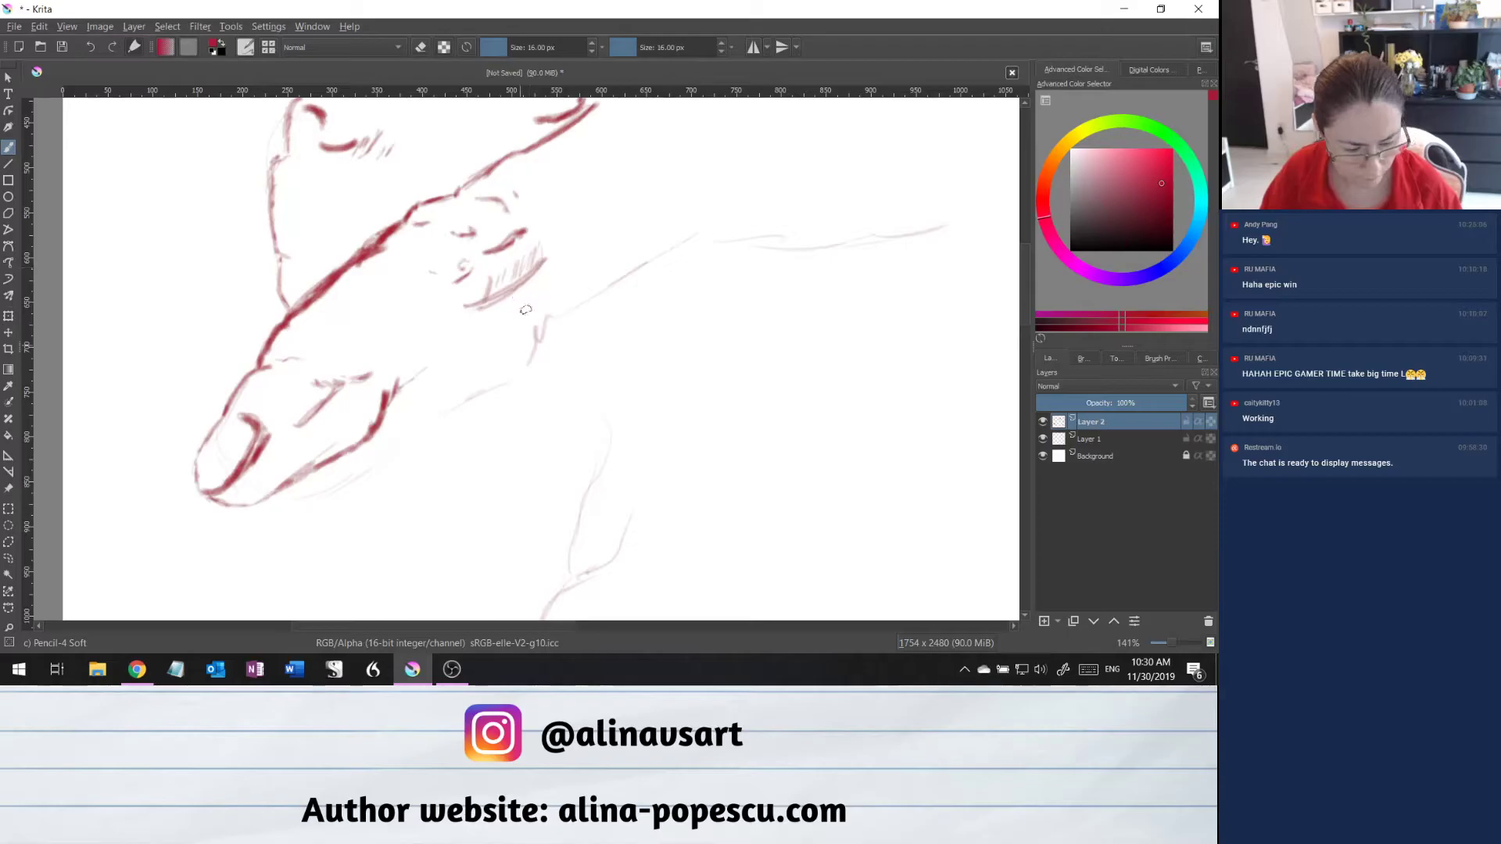
Trace the finger's lower edge to the web, branching into a line rising toward the upper finger and a longer, flatter stroke to the right.
left_click_drag(397, 384, 511, 315)
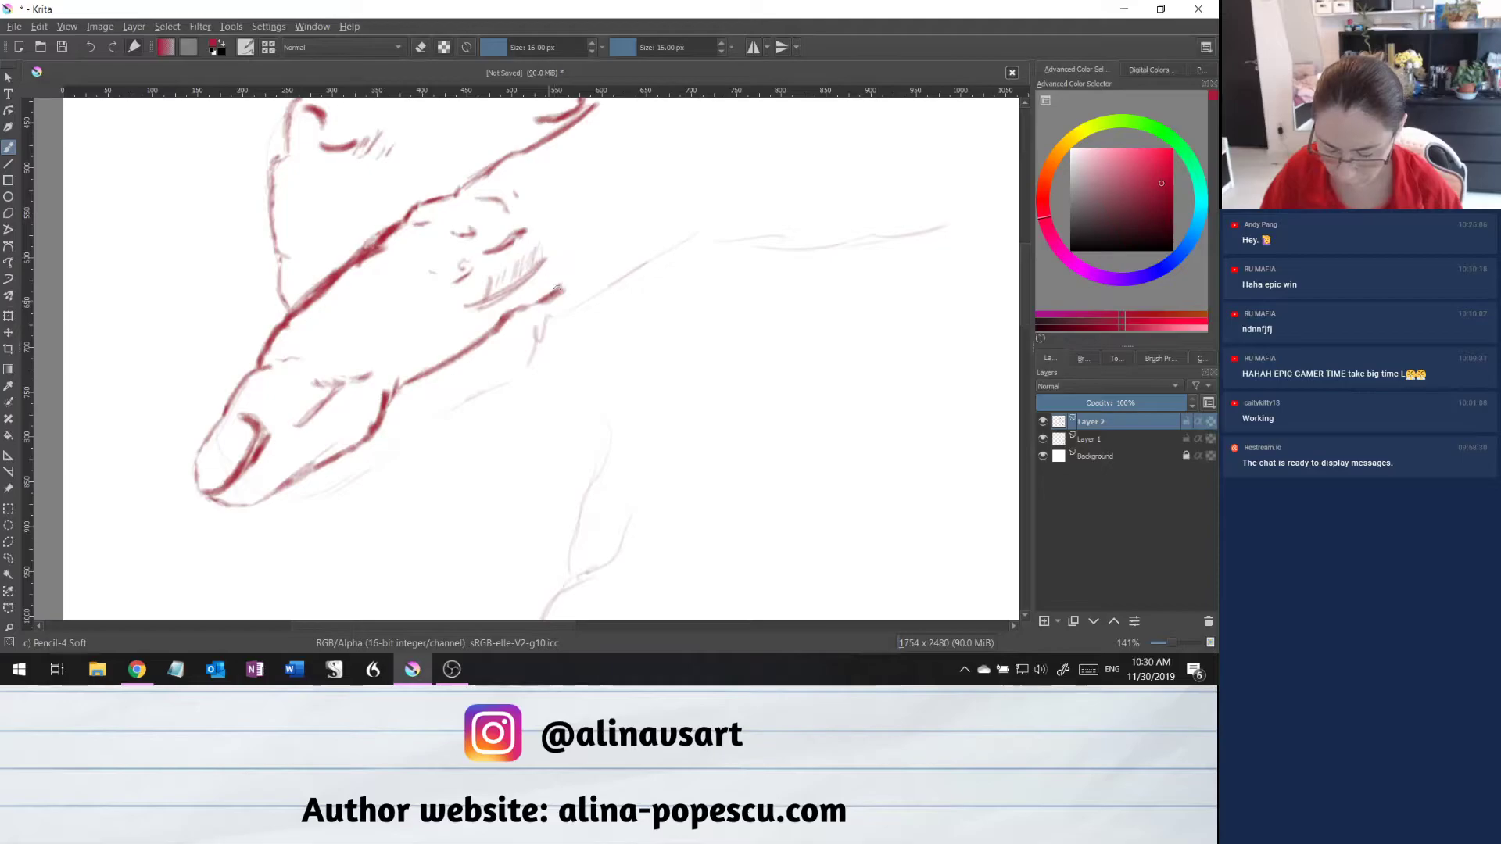
left_click_drag(557, 289, 576, 282)
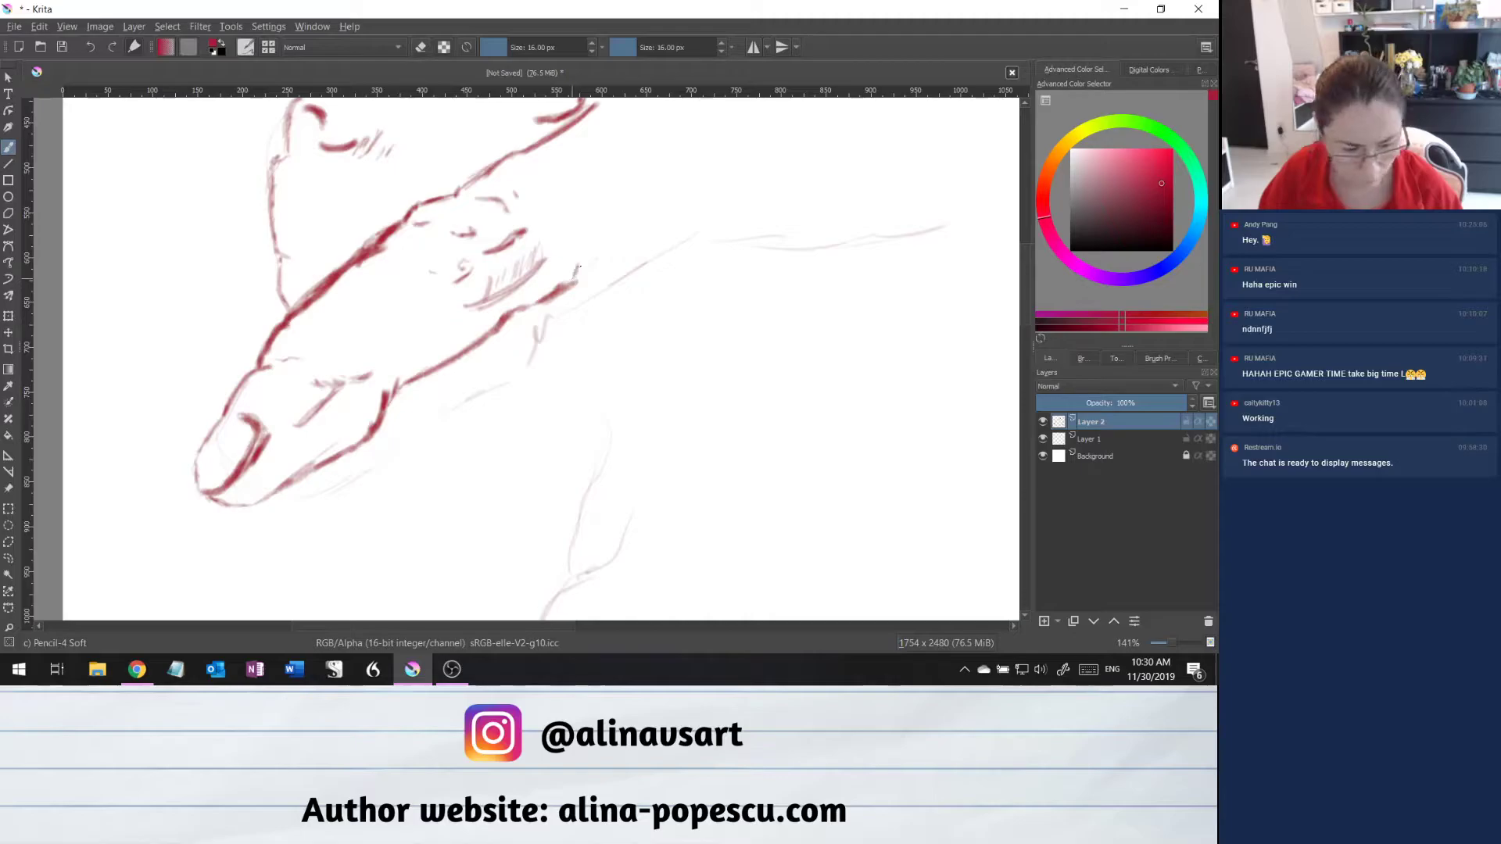
mouse_move(577, 273)
left_mouse_down()
mouse_move(603, 226)
mouse_move(701, 154)
mouse_move(687, 152)
left_mouse_up()
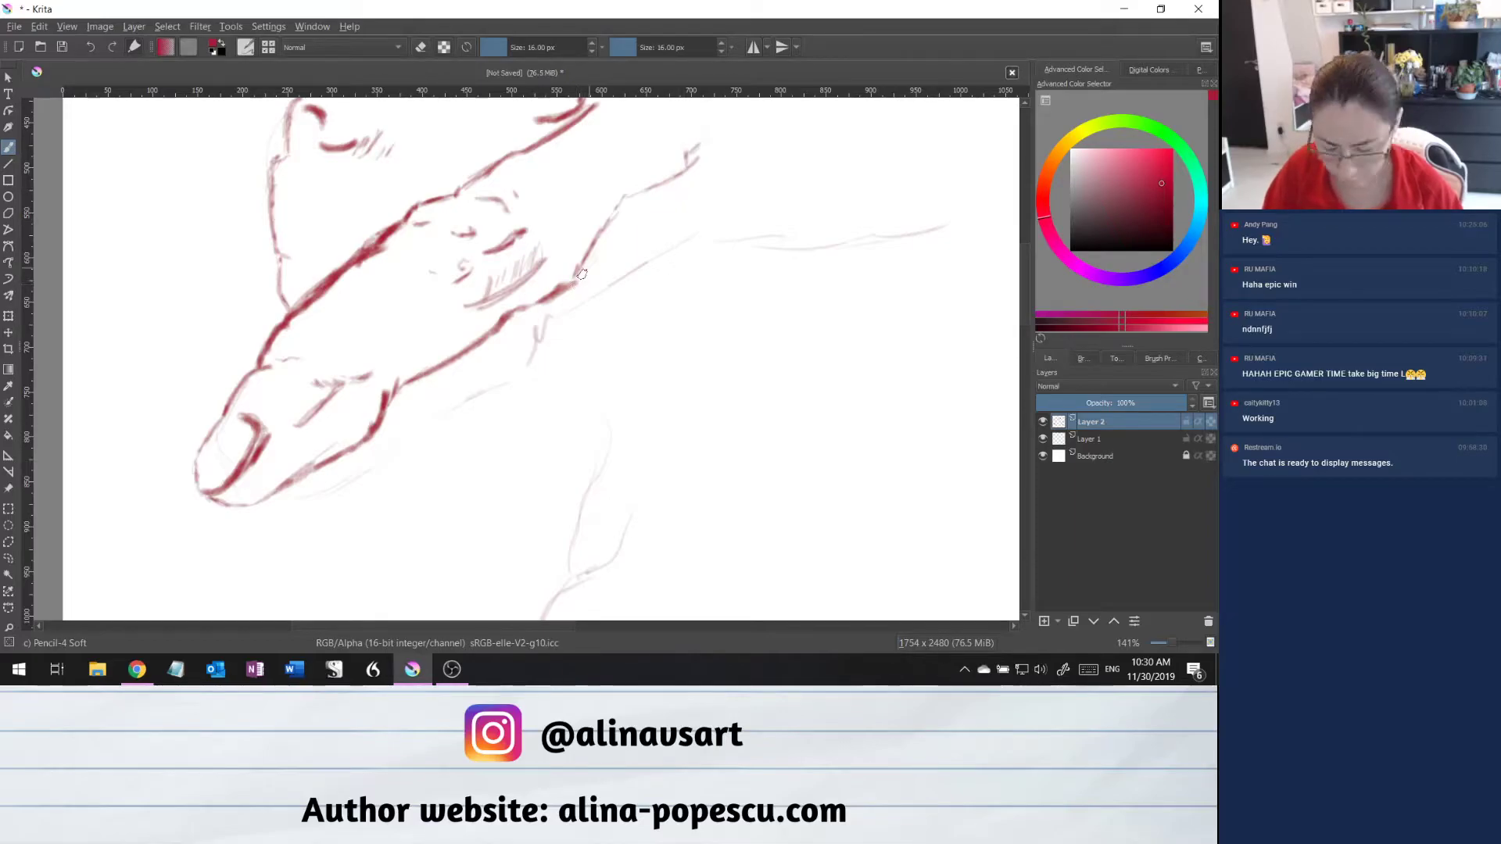
mouse_move(568, 292)
left_mouse_down()
mouse_move(699, 250)
mouse_move(608, 278)
mouse_move(655, 268)
left_mouse_up()
Hatch the web between the two branching lines and end the lower branch in a thick bump with a rising stroke.
left_click_drag(513, 626, 546, 626)
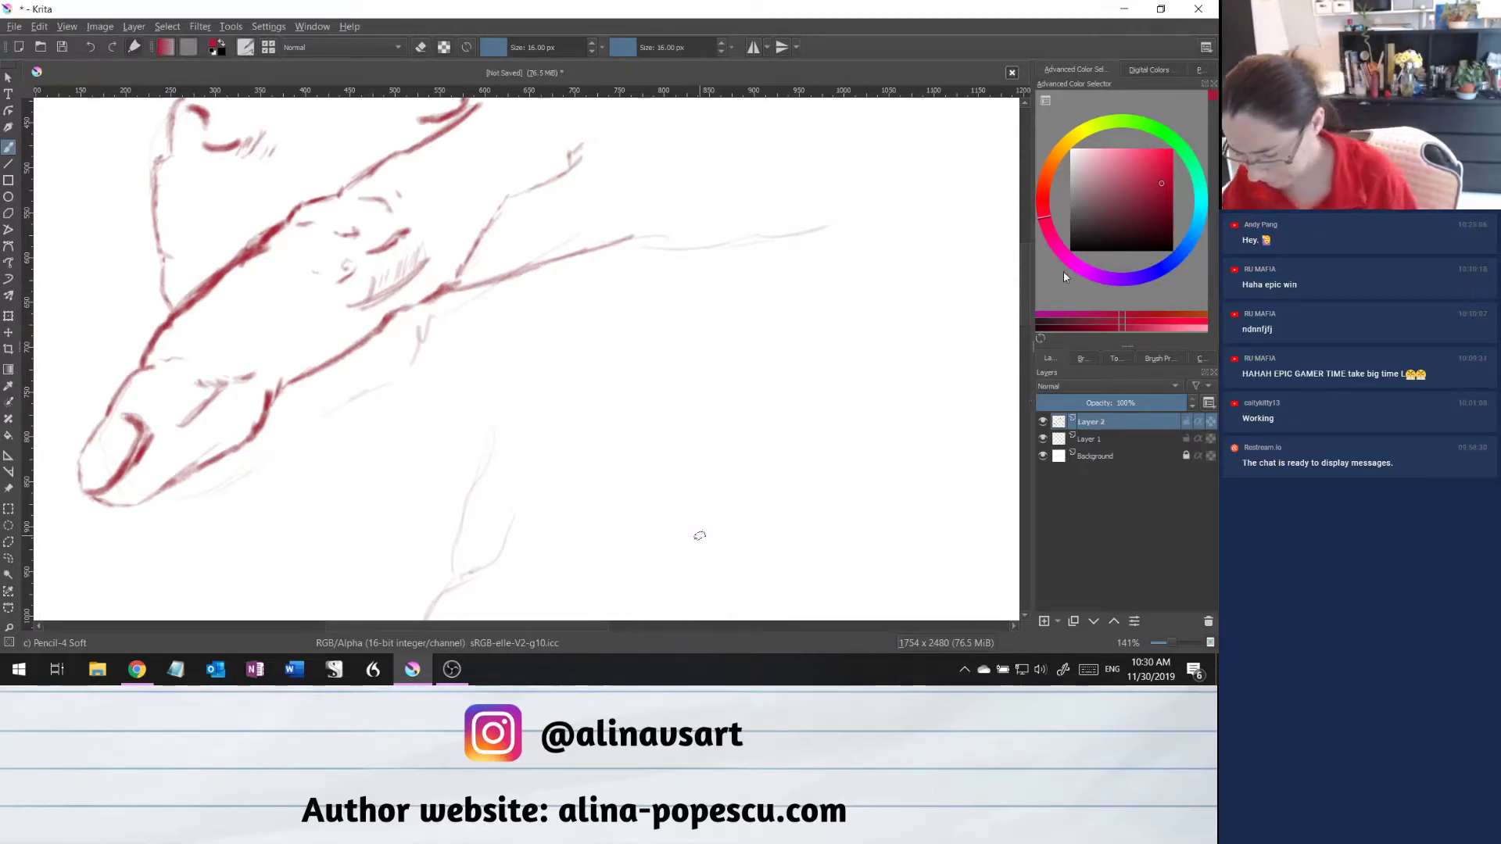
left_click_drag(1025, 316, 1025, 270)
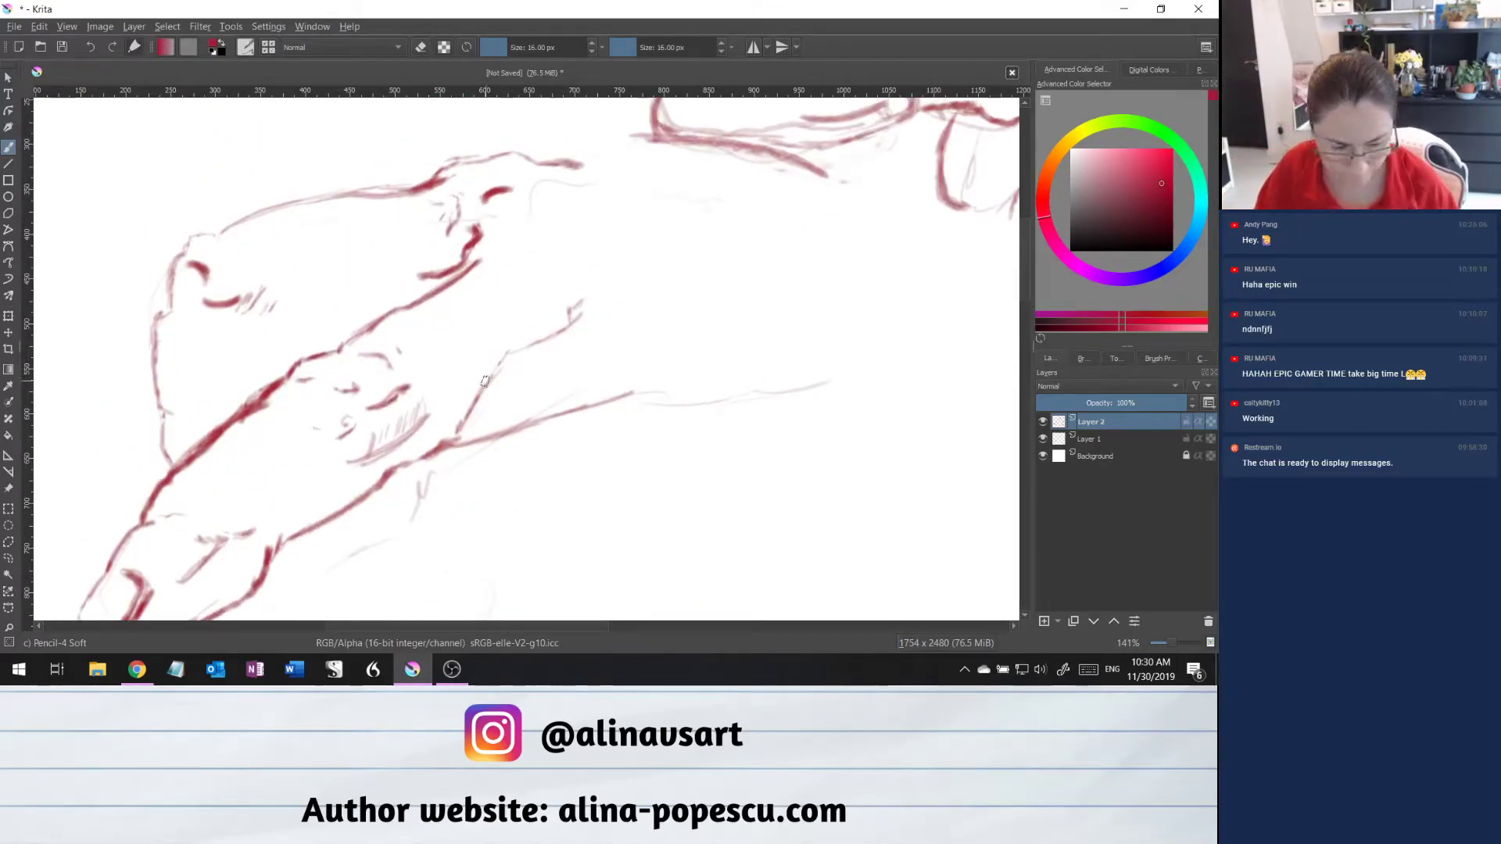
mouse_move(514, 383)
left_mouse_down()
mouse_move(488, 429)
mouse_move(522, 414)
left_mouse_up()
mouse_move(563, 376)
left_mouse_down()
mouse_move(538, 409)
mouse_move(555, 401)
left_mouse_up()
left_click_drag(590, 365, 574, 397)
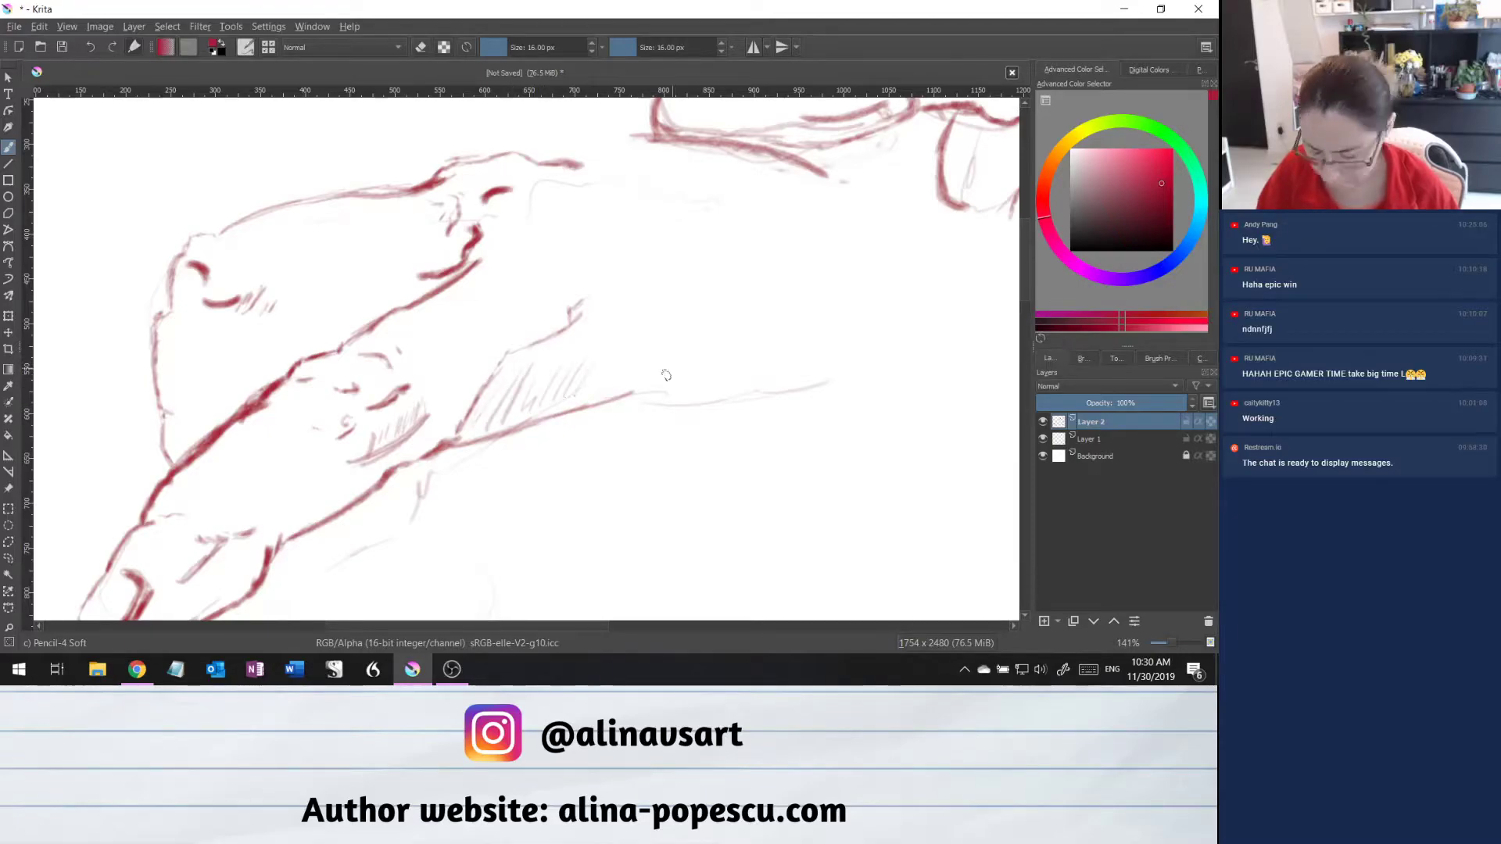
mouse_move(599, 406)
left_mouse_down()
mouse_move(688, 398)
mouse_move(660, 380)
mouse_move(697, 379)
mouse_move(751, 343)
left_mouse_up()
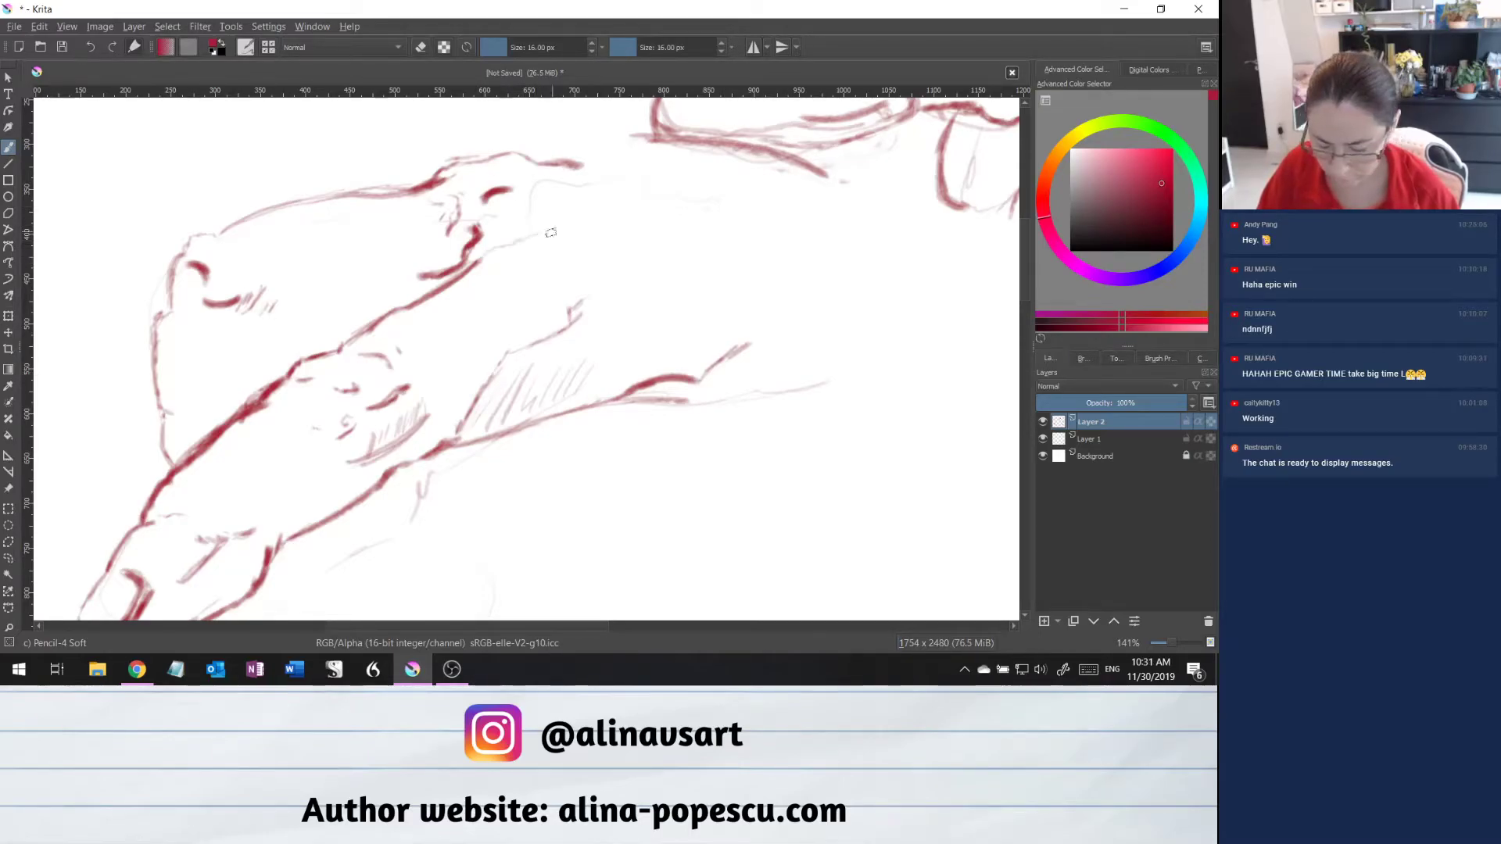
Draw creases on the knuckles between the two fingers and darken and extend the web's upper edge, undoing one stroke along the way.
left_click_drag(526, 233, 545, 219)
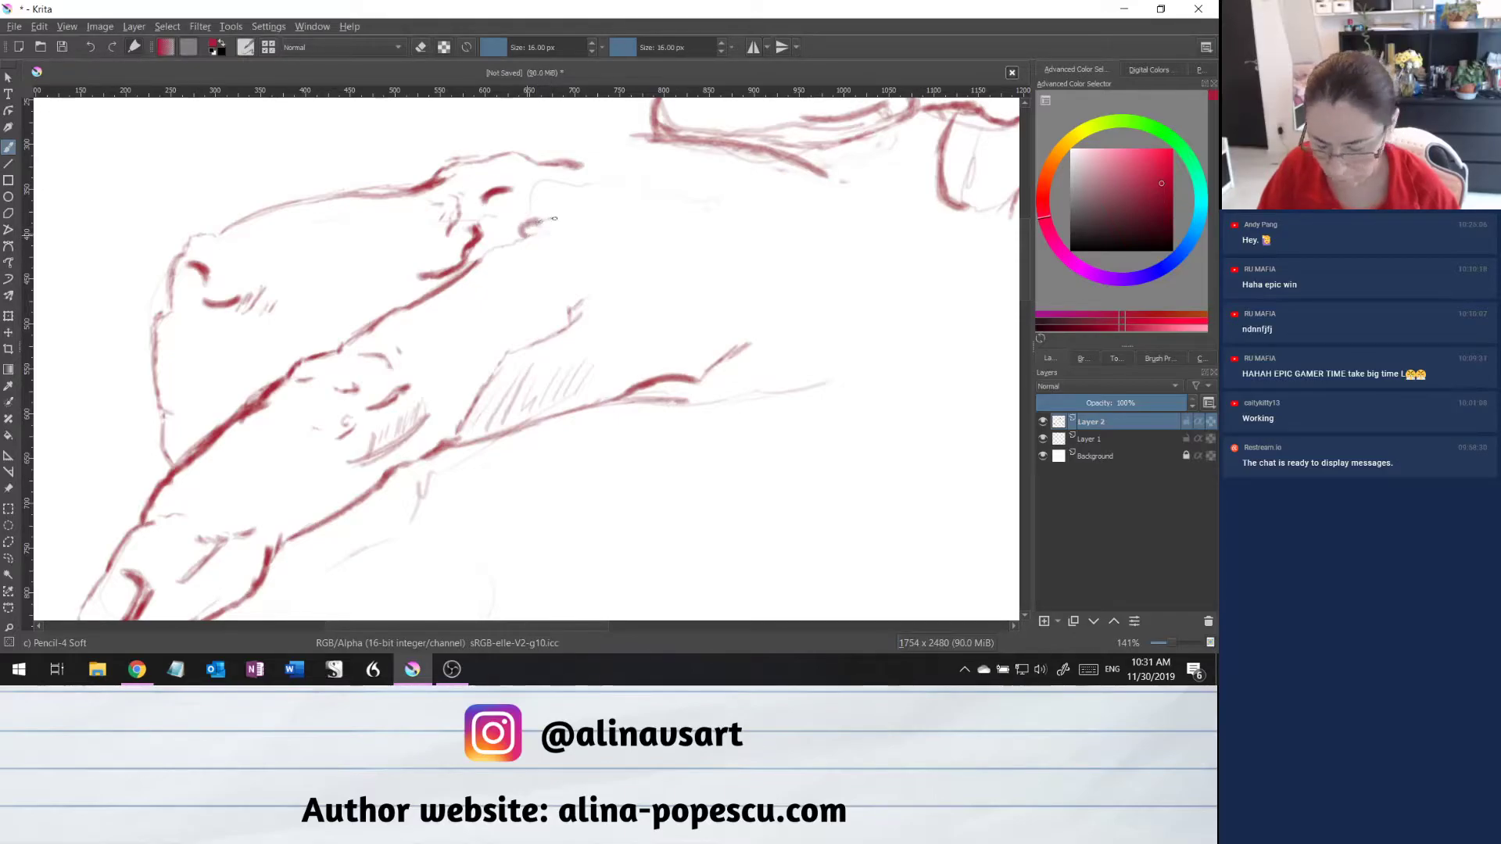
mouse_move(520, 228)
left_mouse_down()
mouse_move(623, 221)
mouse_move(598, 226)
mouse_move(625, 209)
left_mouse_up()
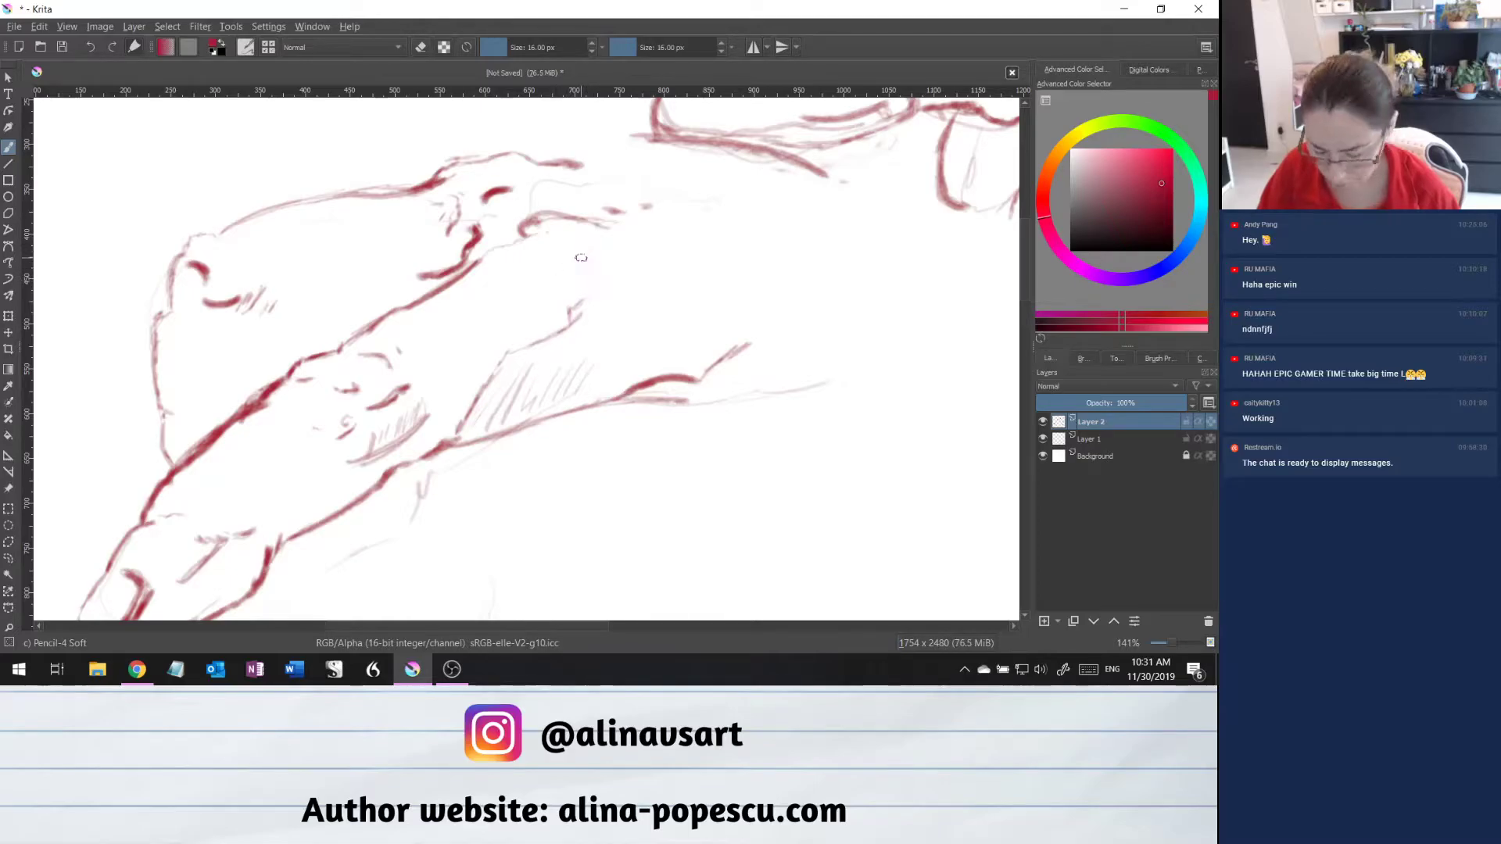
left_click_drag(583, 251, 552, 270)
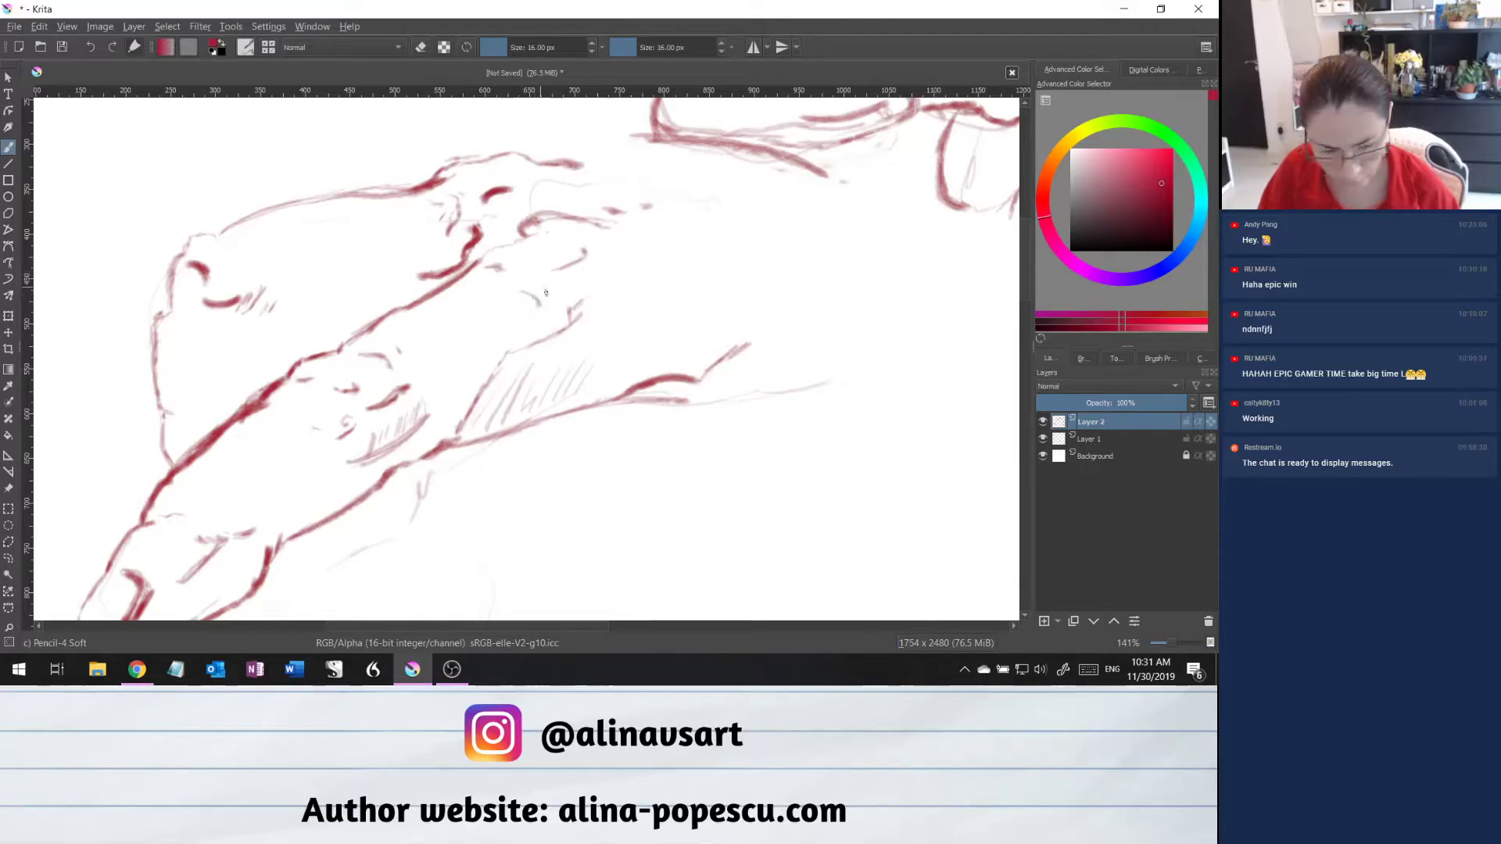
mouse_move(539, 293)
left_mouse_down()
mouse_move(580, 307)
mouse_move(539, 338)
left_mouse_up()
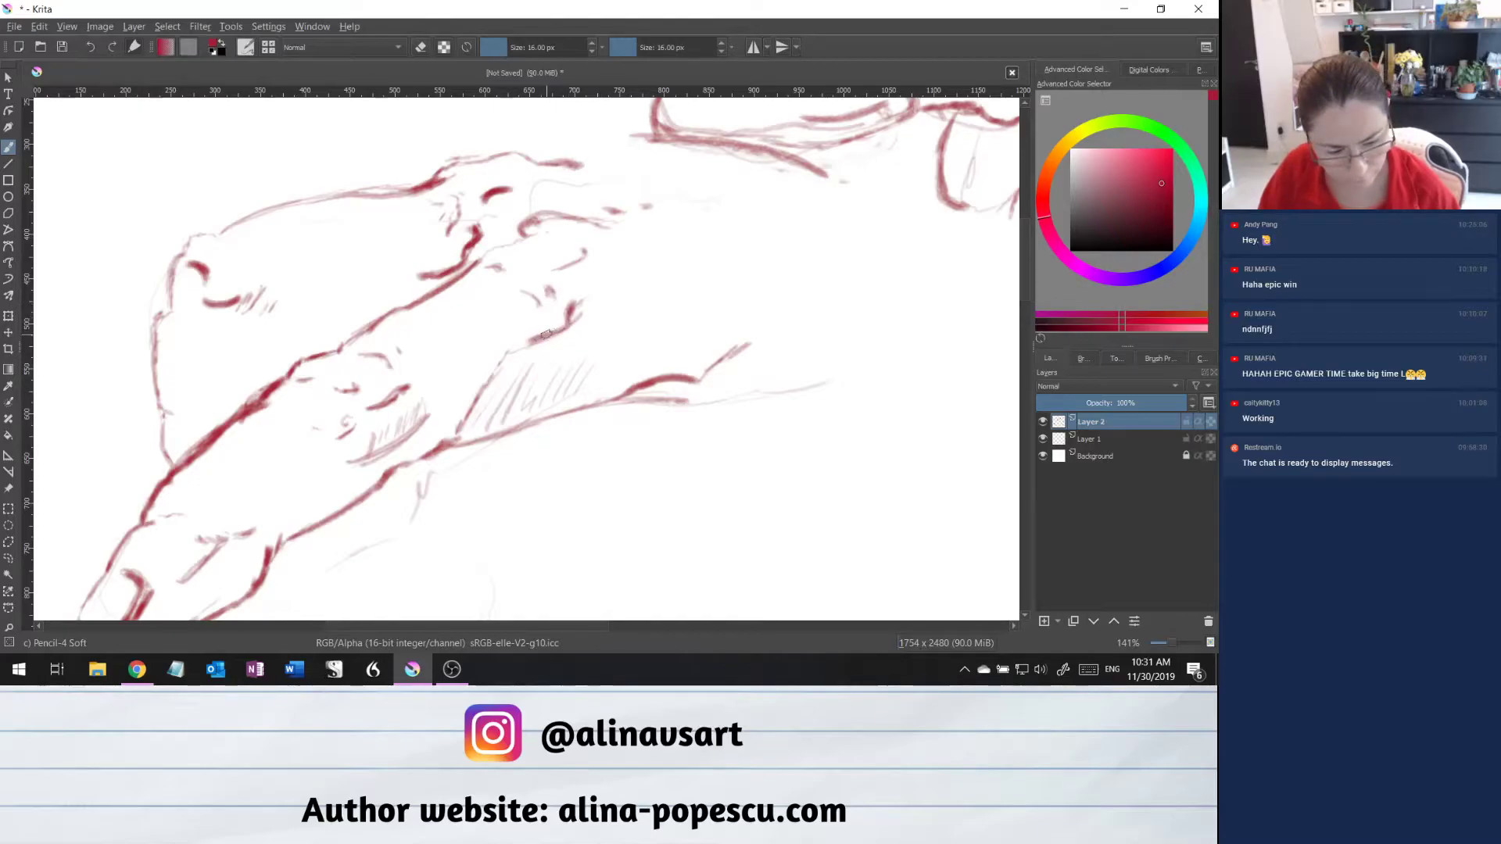
key("ctrl+z")
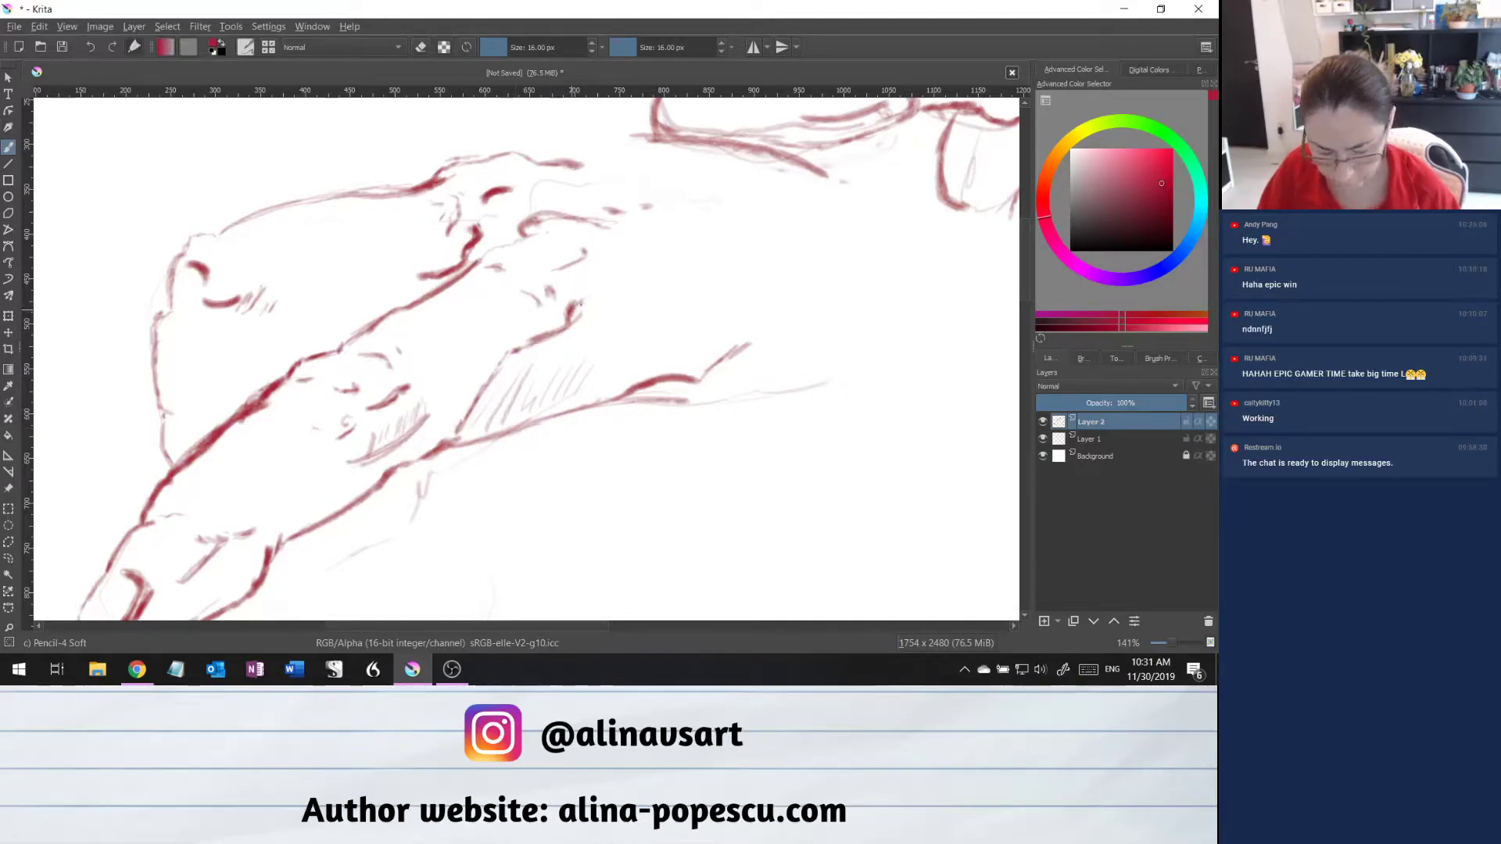
left_click_drag(586, 304, 627, 276)
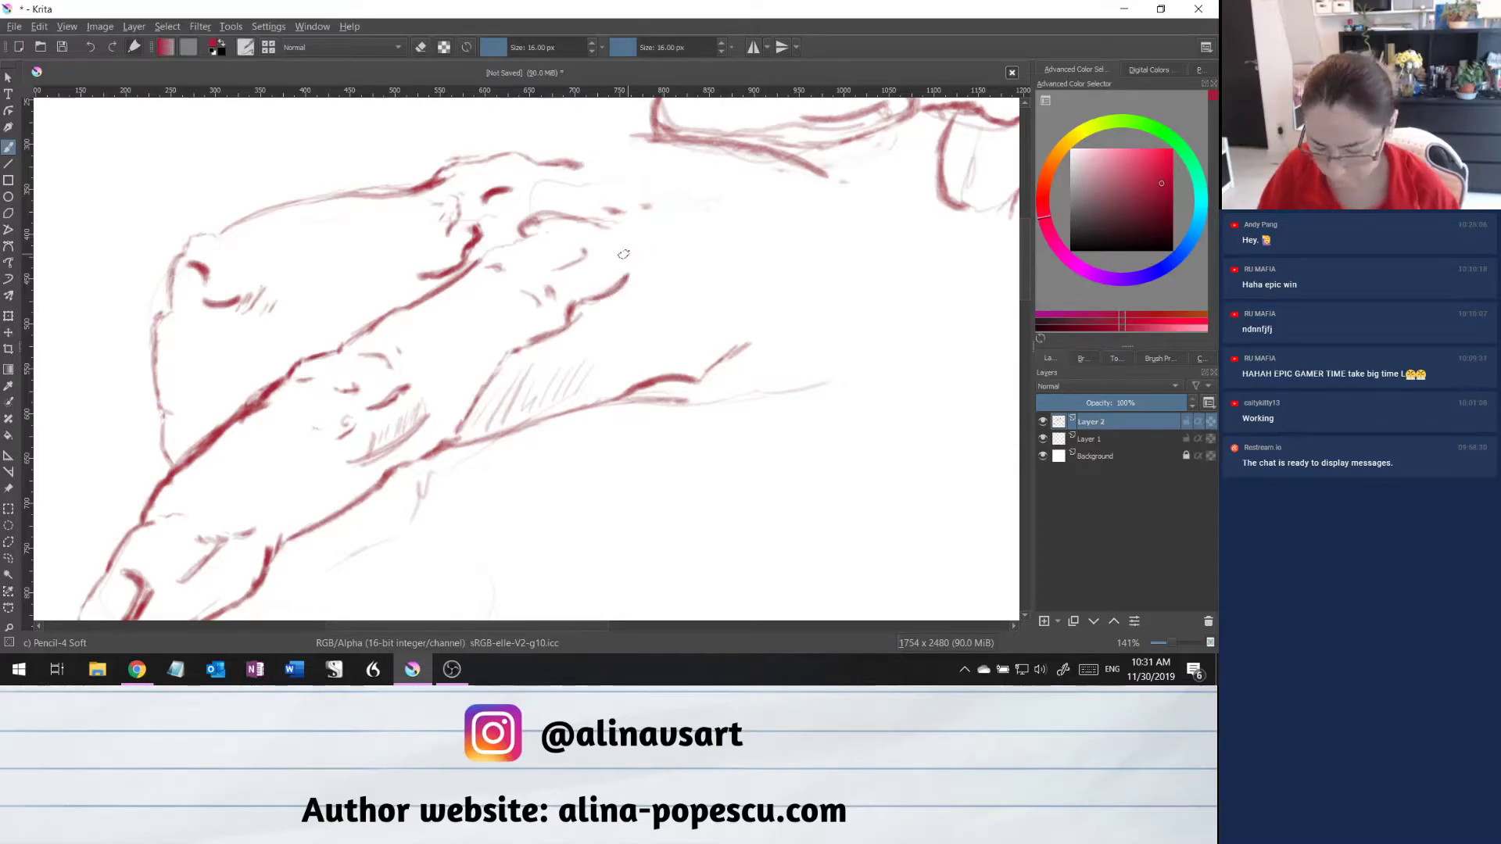
mouse_move(603, 263)
left_mouse_down()
mouse_move(669, 261)
mouse_move(612, 300)
left_mouse_up()
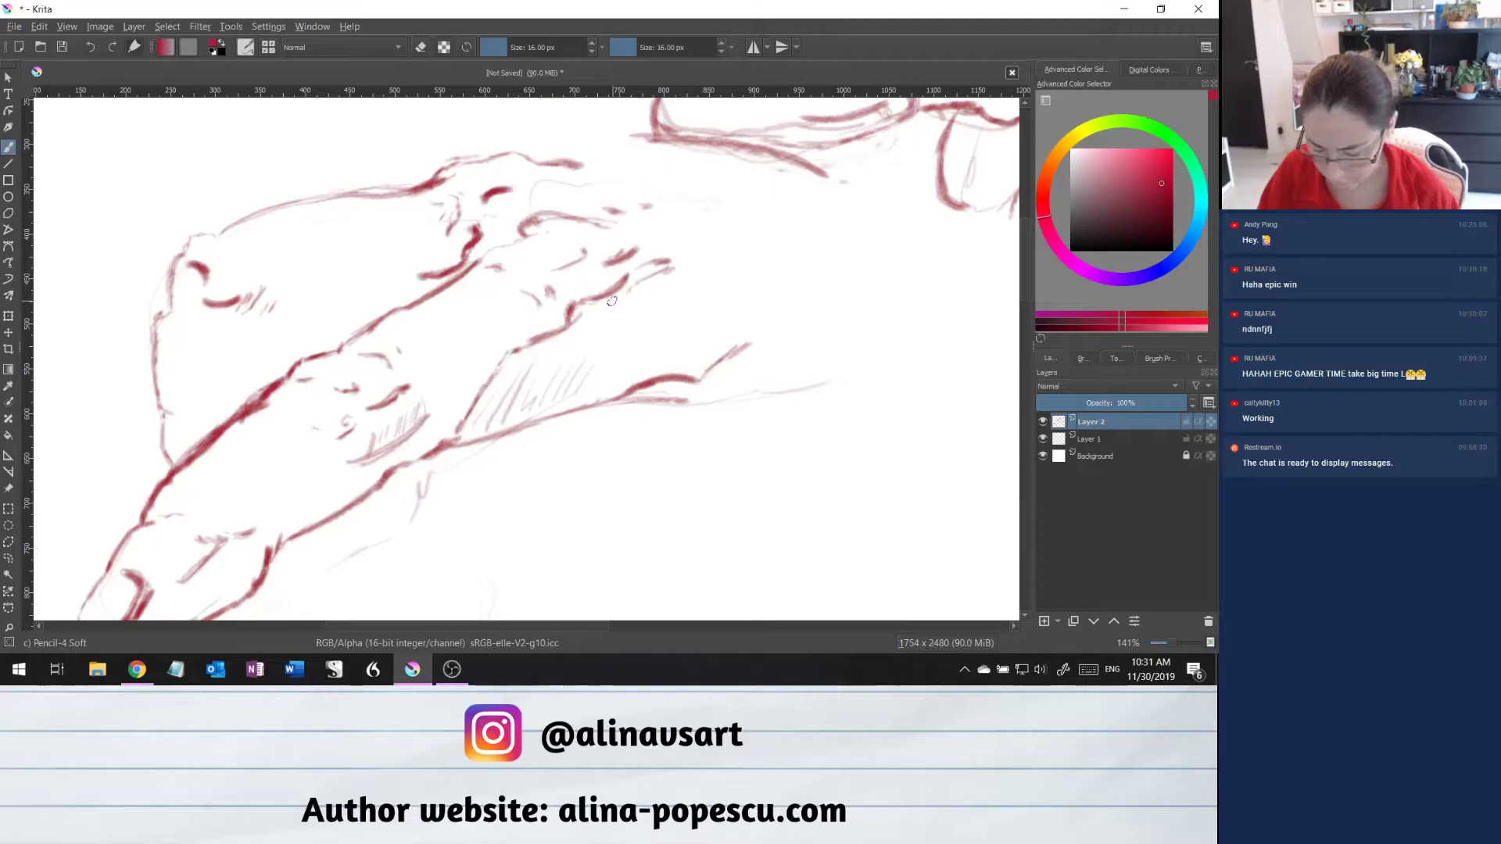
Extend the diagonal hatching across the web with longer strokes and add a curved fold and a hooked crease above the lower bump.
mouse_move(560, 379)
left_mouse_down()
mouse_move(605, 320)
mouse_move(590, 334)
mouse_move(622, 326)
left_mouse_up()
left_click_drag(614, 383, 660, 304)
left_click_drag(650, 344, 674, 305)
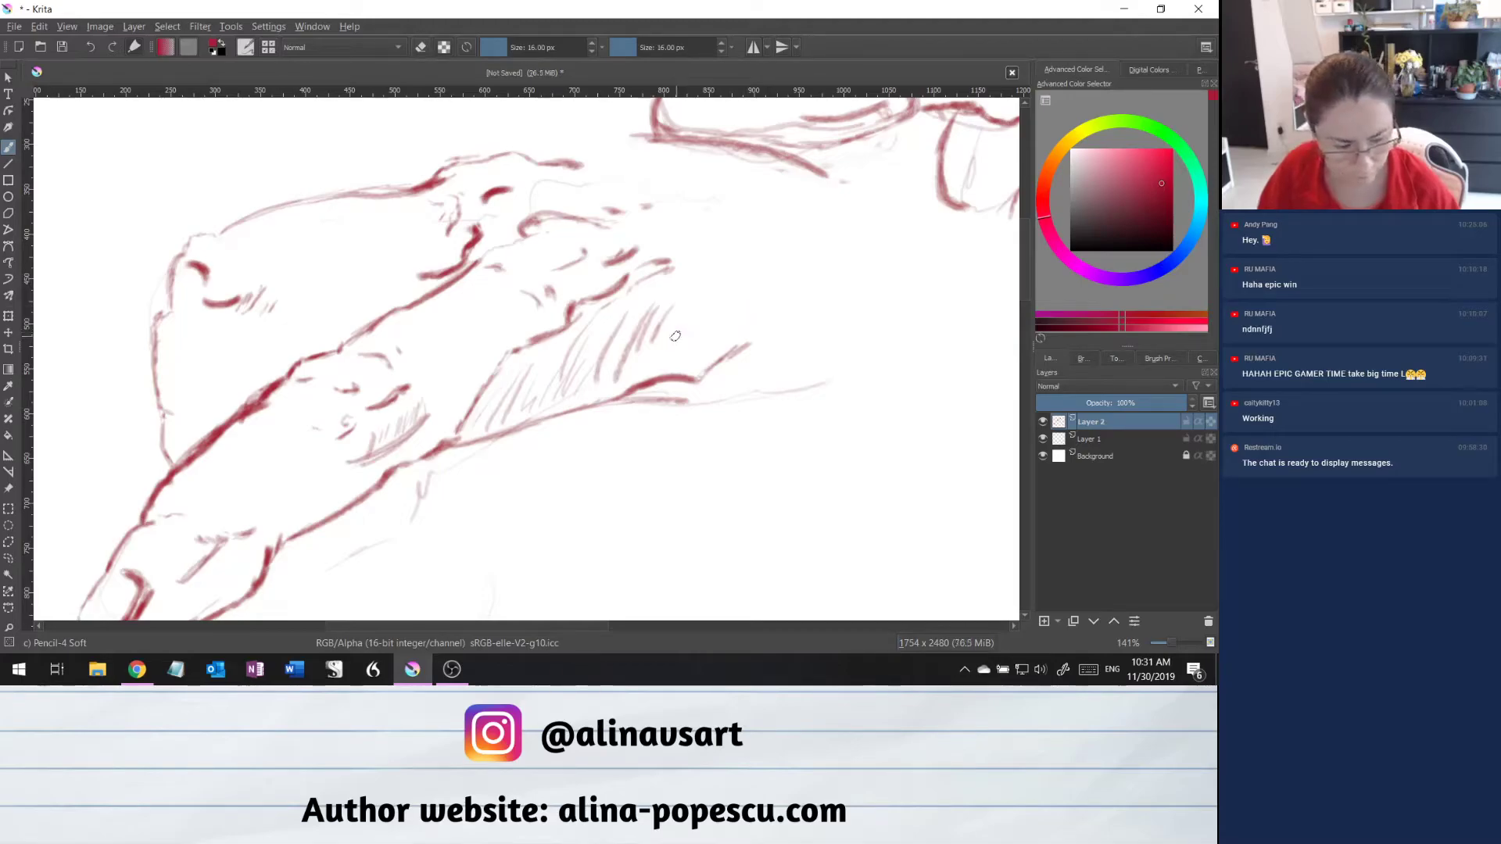
left_click_drag(622, 363, 670, 348)
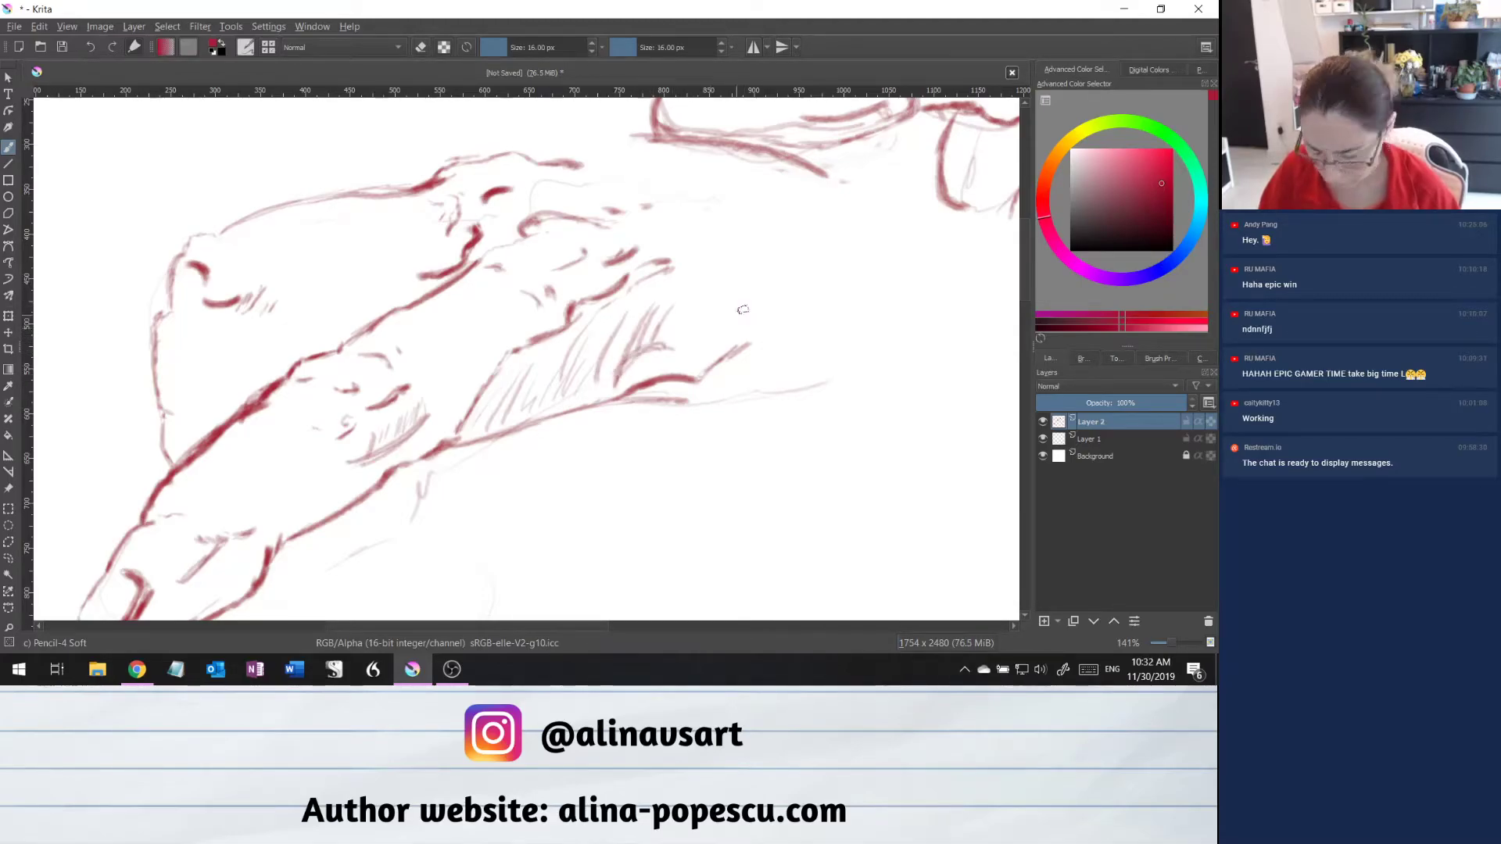
mouse_move(694, 337)
left_mouse_down()
mouse_move(767, 340)
mouse_move(700, 350)
mouse_move(767, 340)
left_mouse_up()
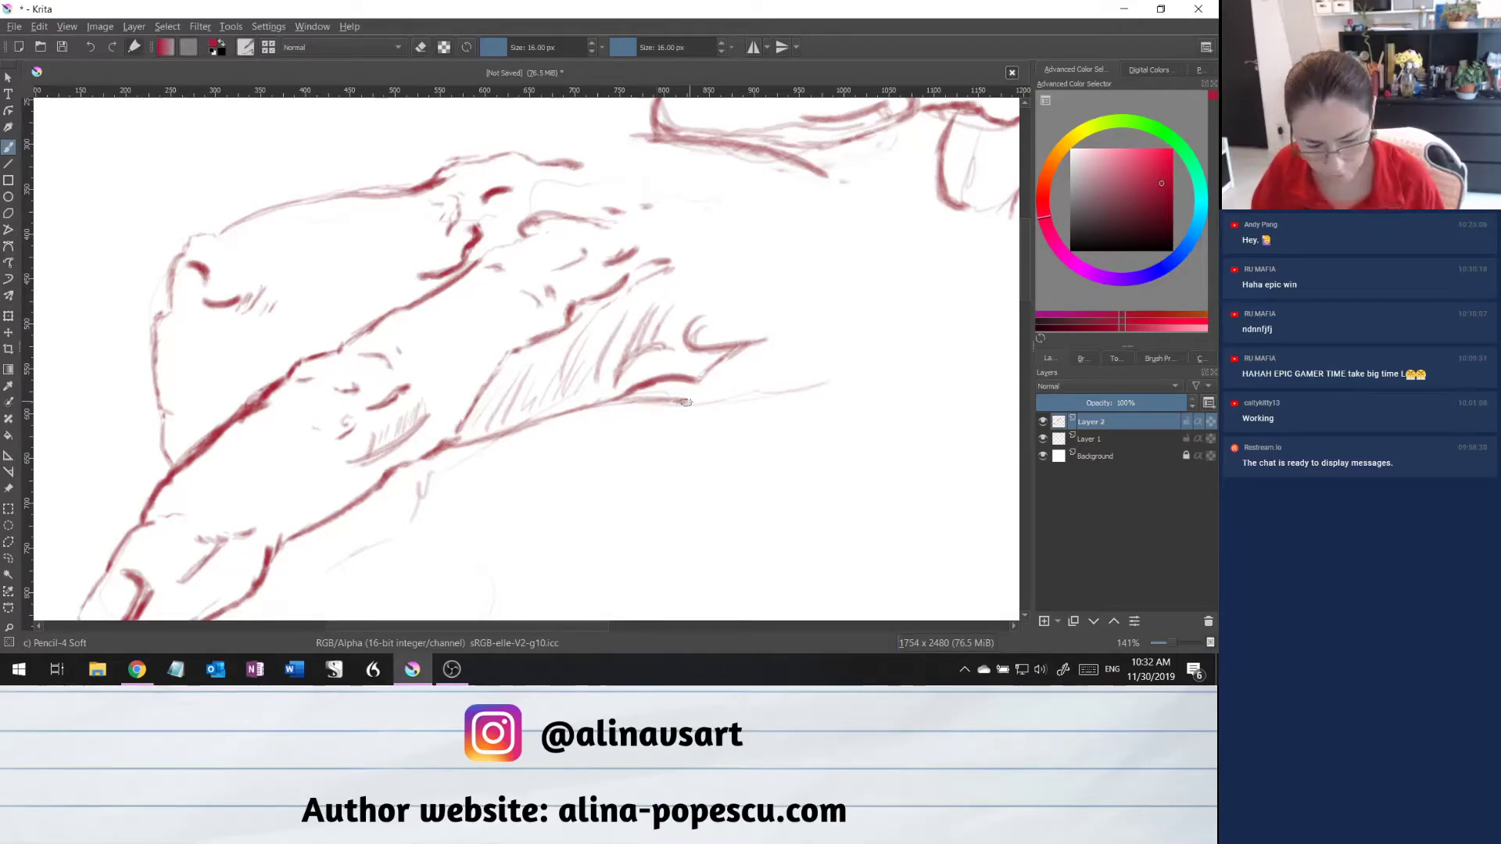
Add a short dark mark below the bump, diagonal hatches beside it, and small hatches at the end of the web's upper edge.
mouse_move(710, 406)
left_mouse_down()
mouse_move(746, 368)
mouse_move(708, 407)
left_mouse_up()
mouse_move(785, 364)
left_mouse_down()
mouse_move(708, 426)
mouse_move(727, 407)
left_mouse_up()
key("ctrl+z")
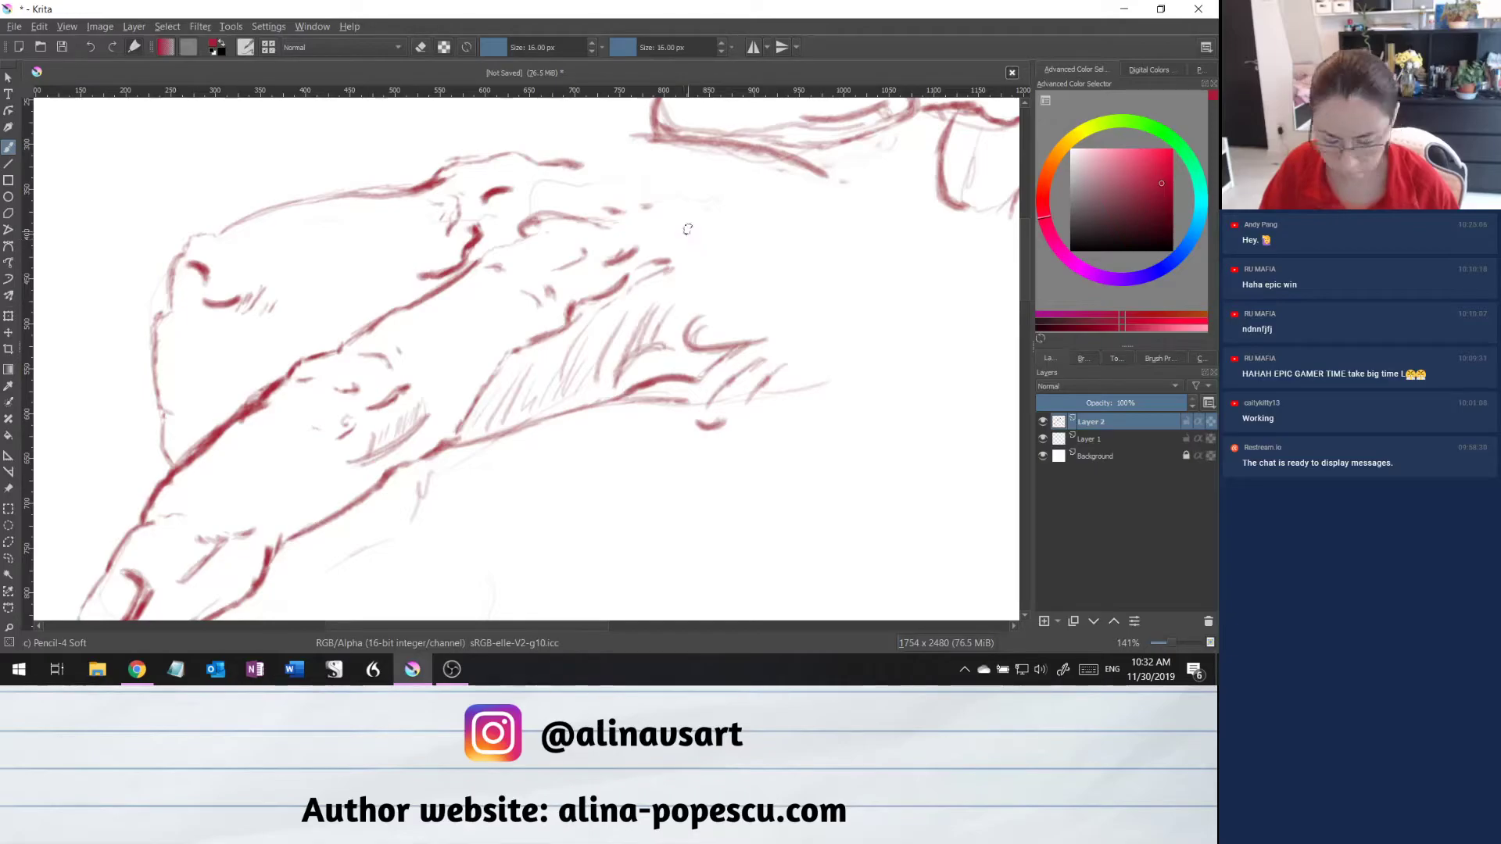
mouse_move(676, 262)
left_mouse_down()
mouse_move(669, 326)
mouse_move(701, 276)
left_mouse_up()
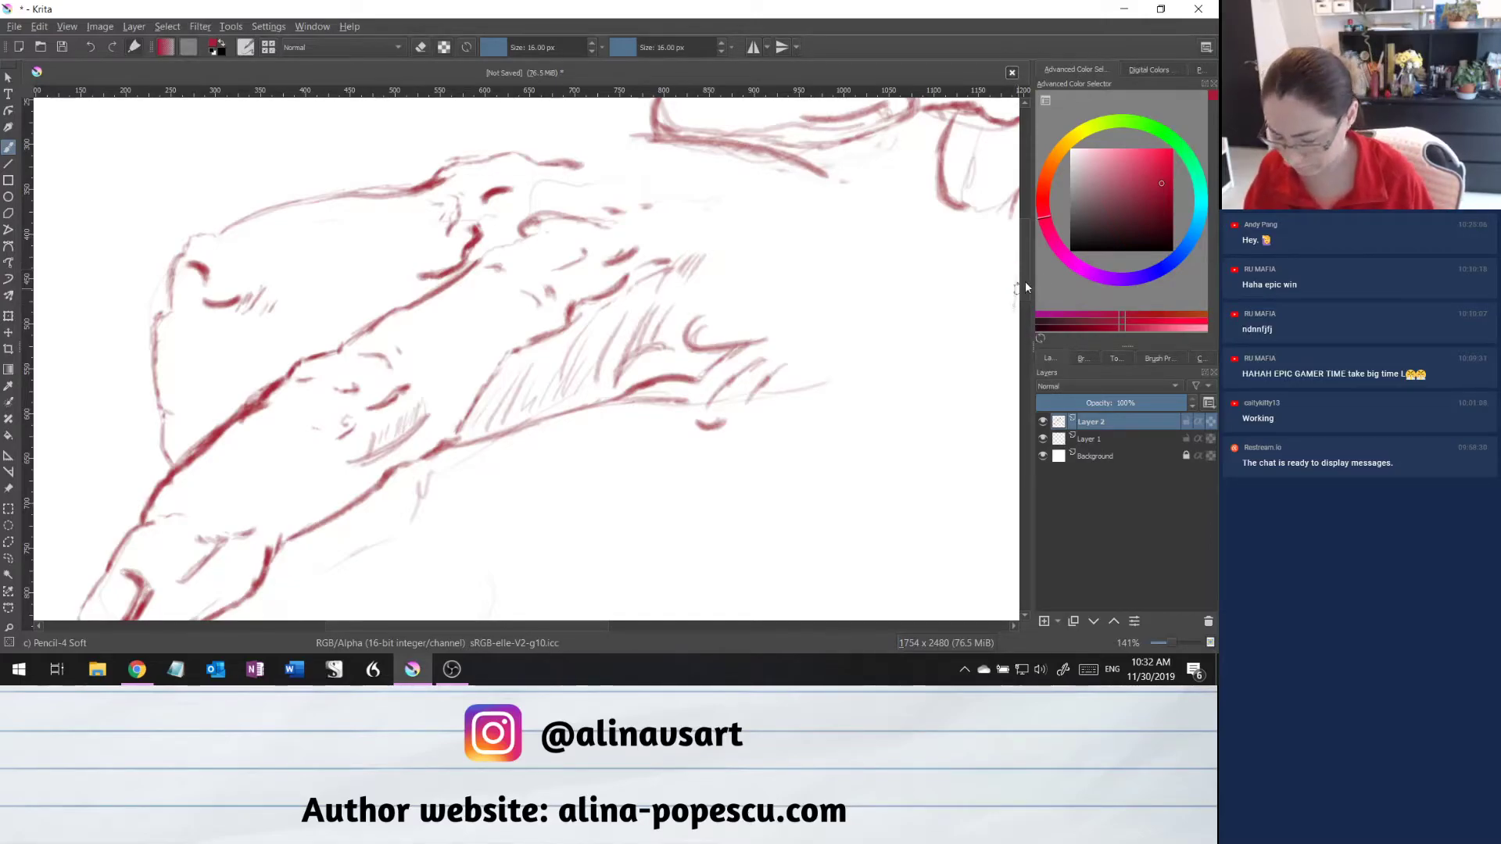
Erase the faint stray mark in the blank area right of the hand, then switch back from erasing to painting.
scroll(1026, 288, "down", 3)
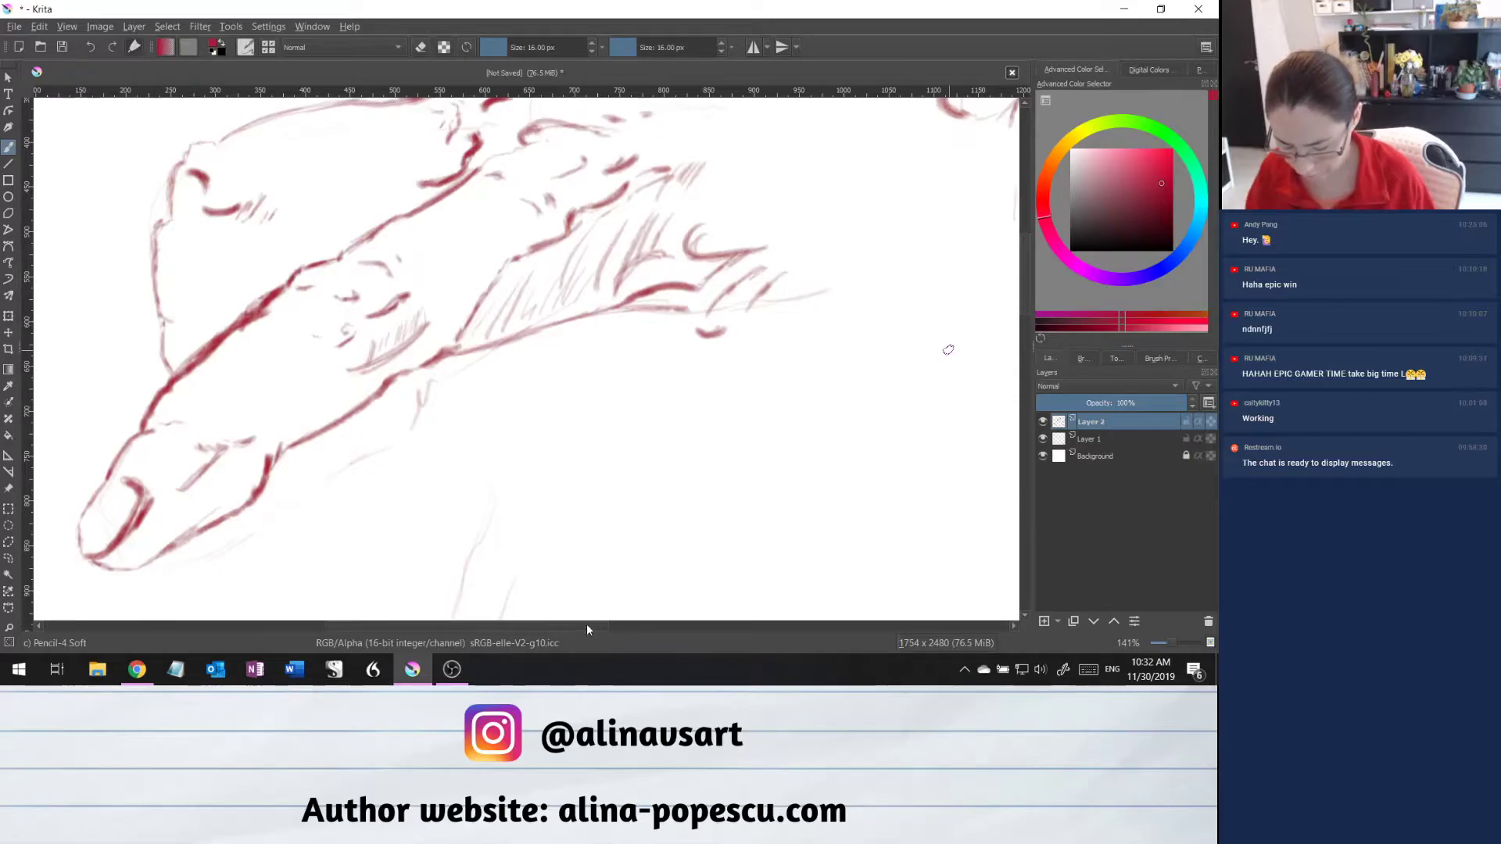
left_click_drag(588, 630, 622, 626)
key("e")
left_click_drag(908, 195, 905, 220)
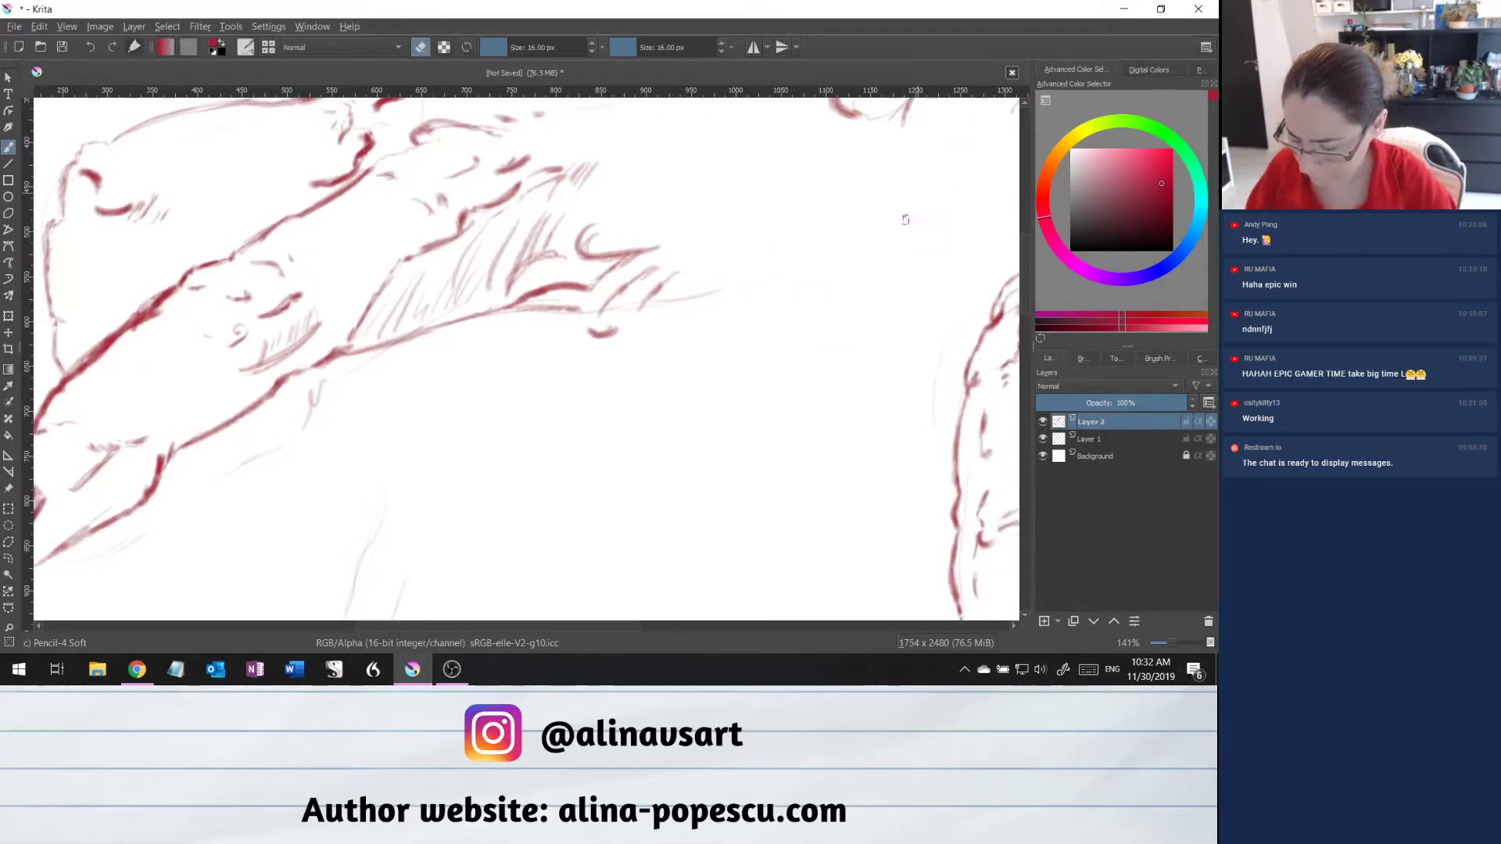
key("e")
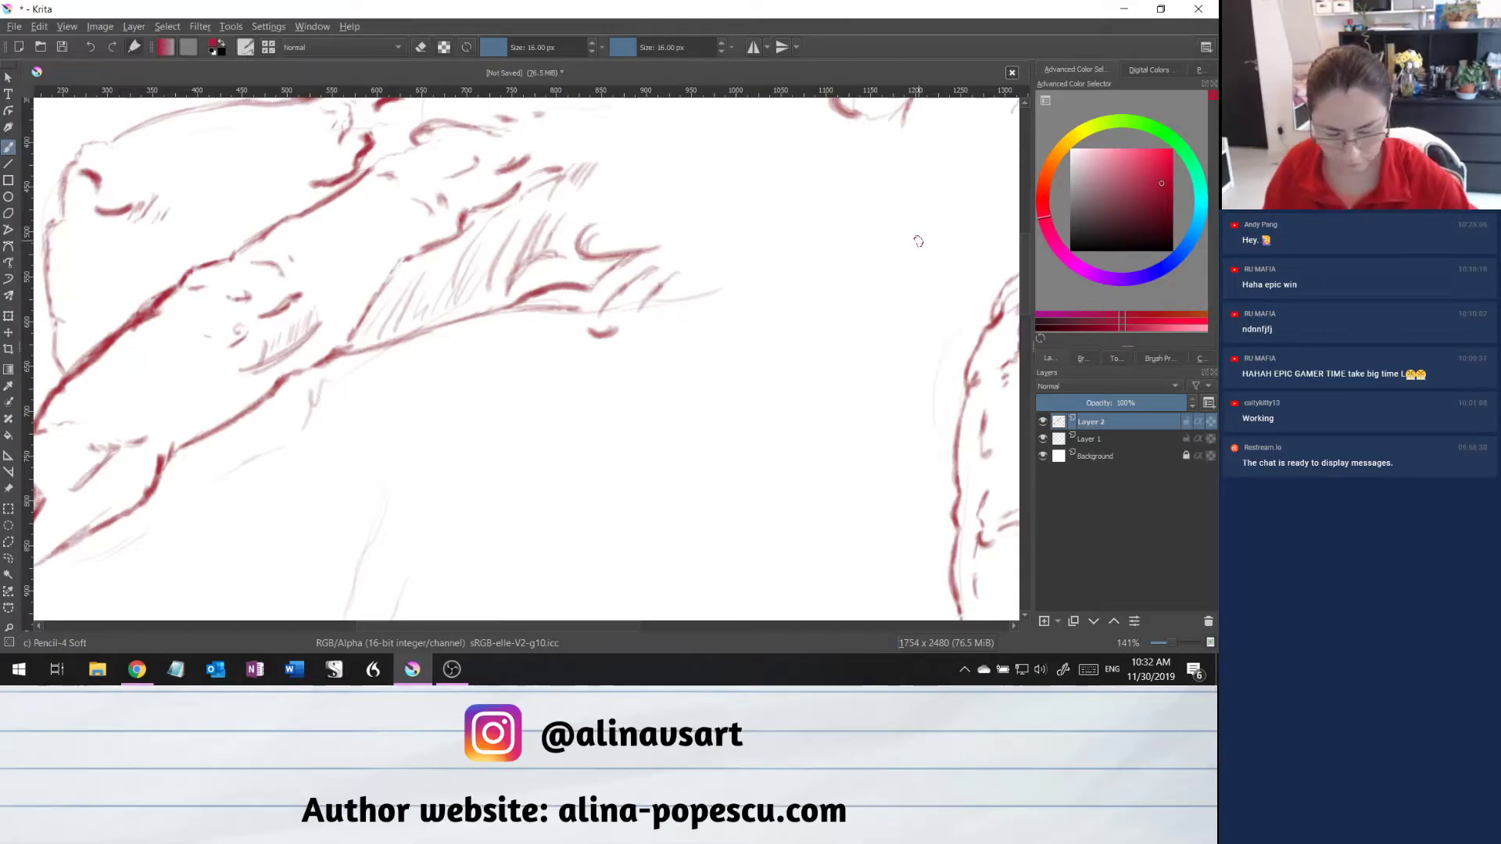
mouse_move(1024, 264)
left_mouse_down()
mouse_move(1025, 327)
mouse_move(1032, 280)
left_mouse_up()
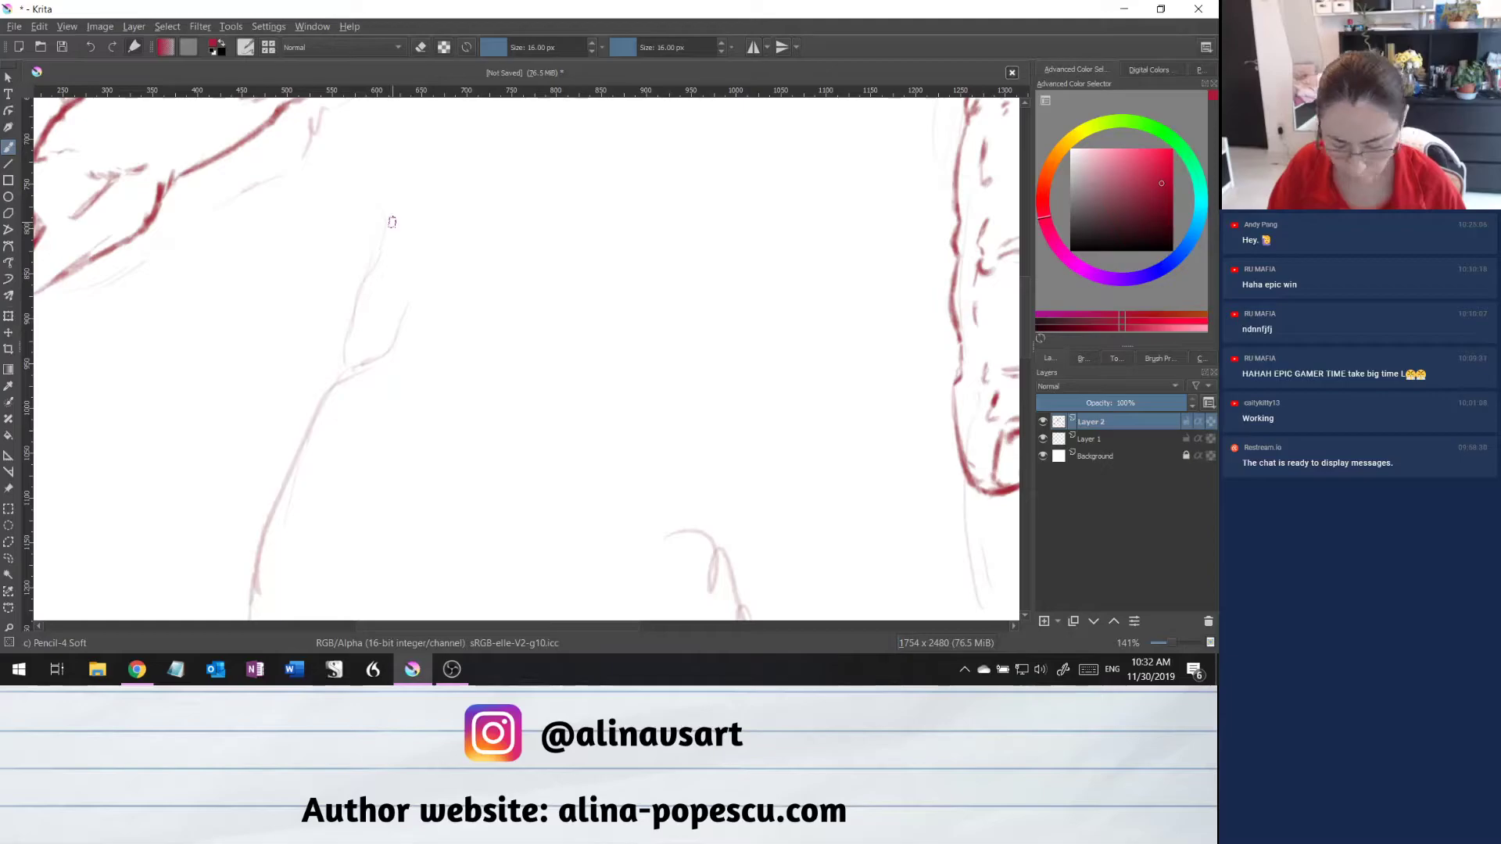
Trace the forked red lines at the upper end of the faint forearm sketch, joining both branches into one stem.
mouse_move(388, 220)
left_mouse_down()
mouse_move(337, 363)
mouse_move(385, 221)
mouse_move(385, 254)
left_mouse_up()
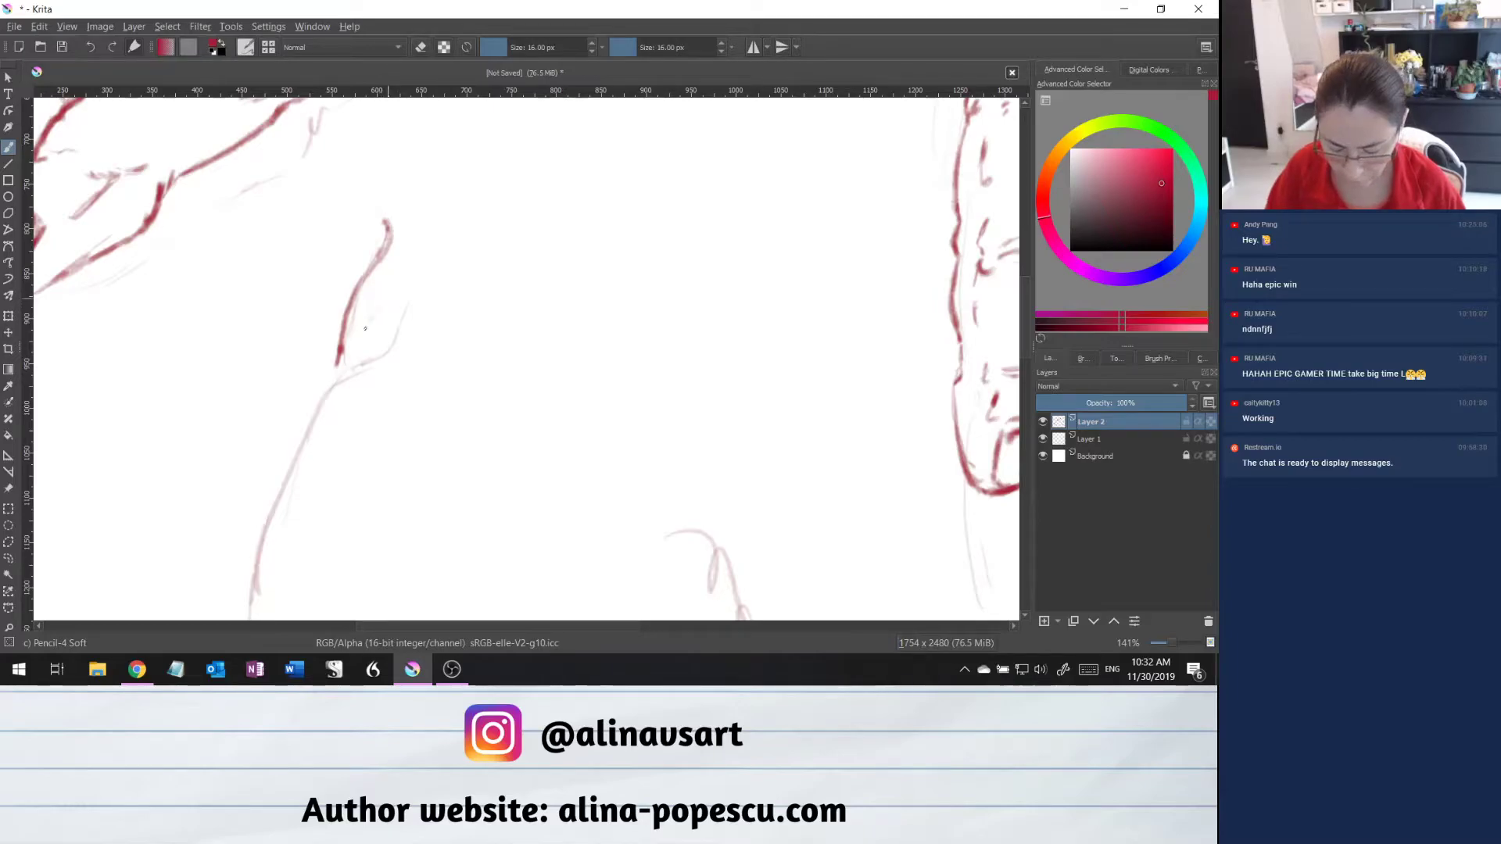
left_click_drag(380, 310, 315, 422)
mouse_move(363, 331)
left_mouse_down()
mouse_move(316, 416)
mouse_move(337, 372)
left_mouse_up()
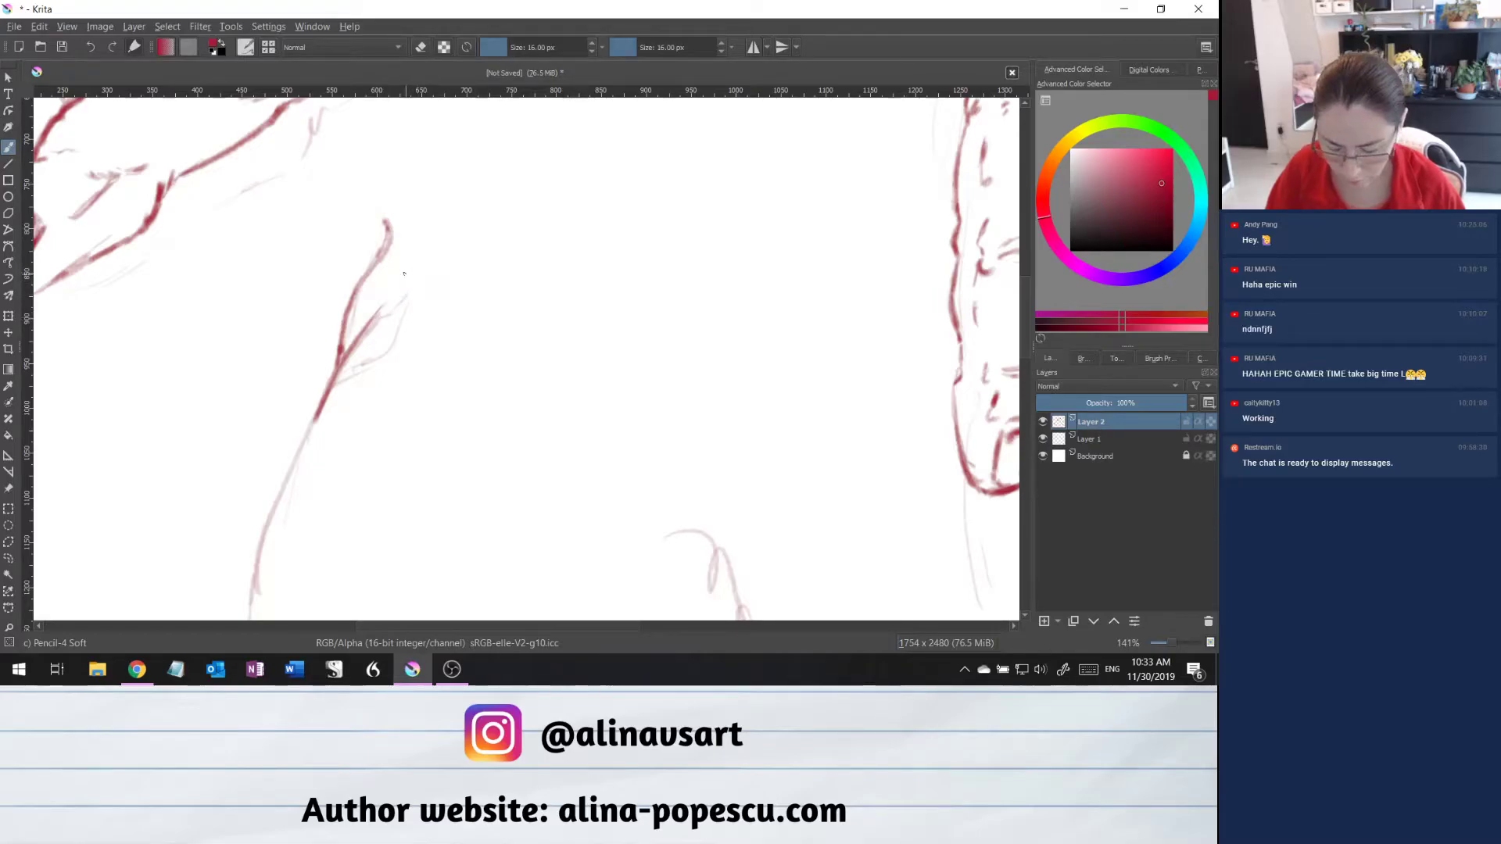
left_click_drag(403, 280, 377, 321)
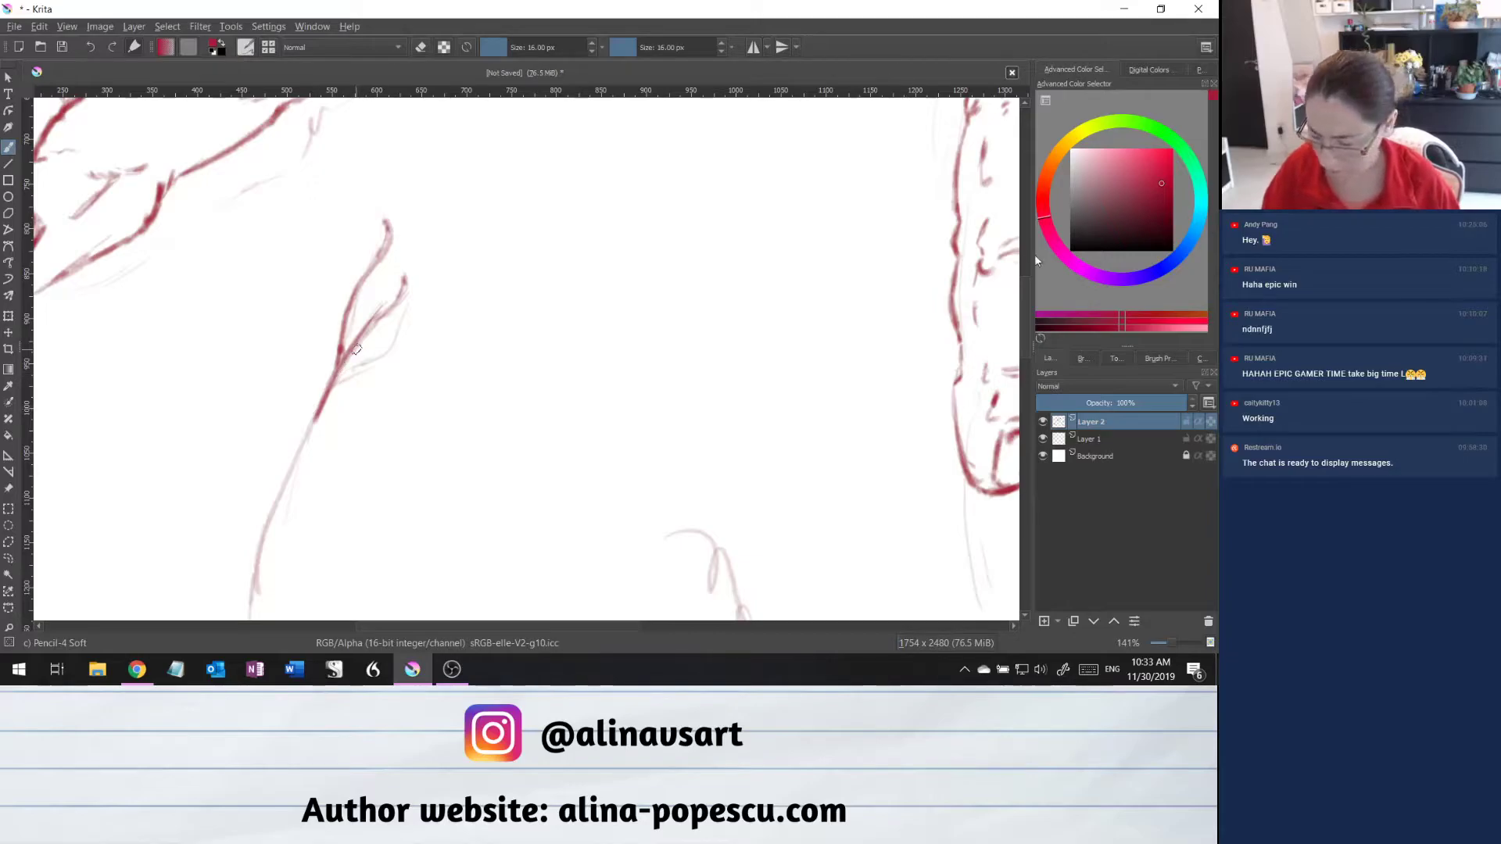
Darken the forearm's outer contour from the fork down toward the wrist with long overlapping strokes.
scroll(1025, 313, "down", 5)
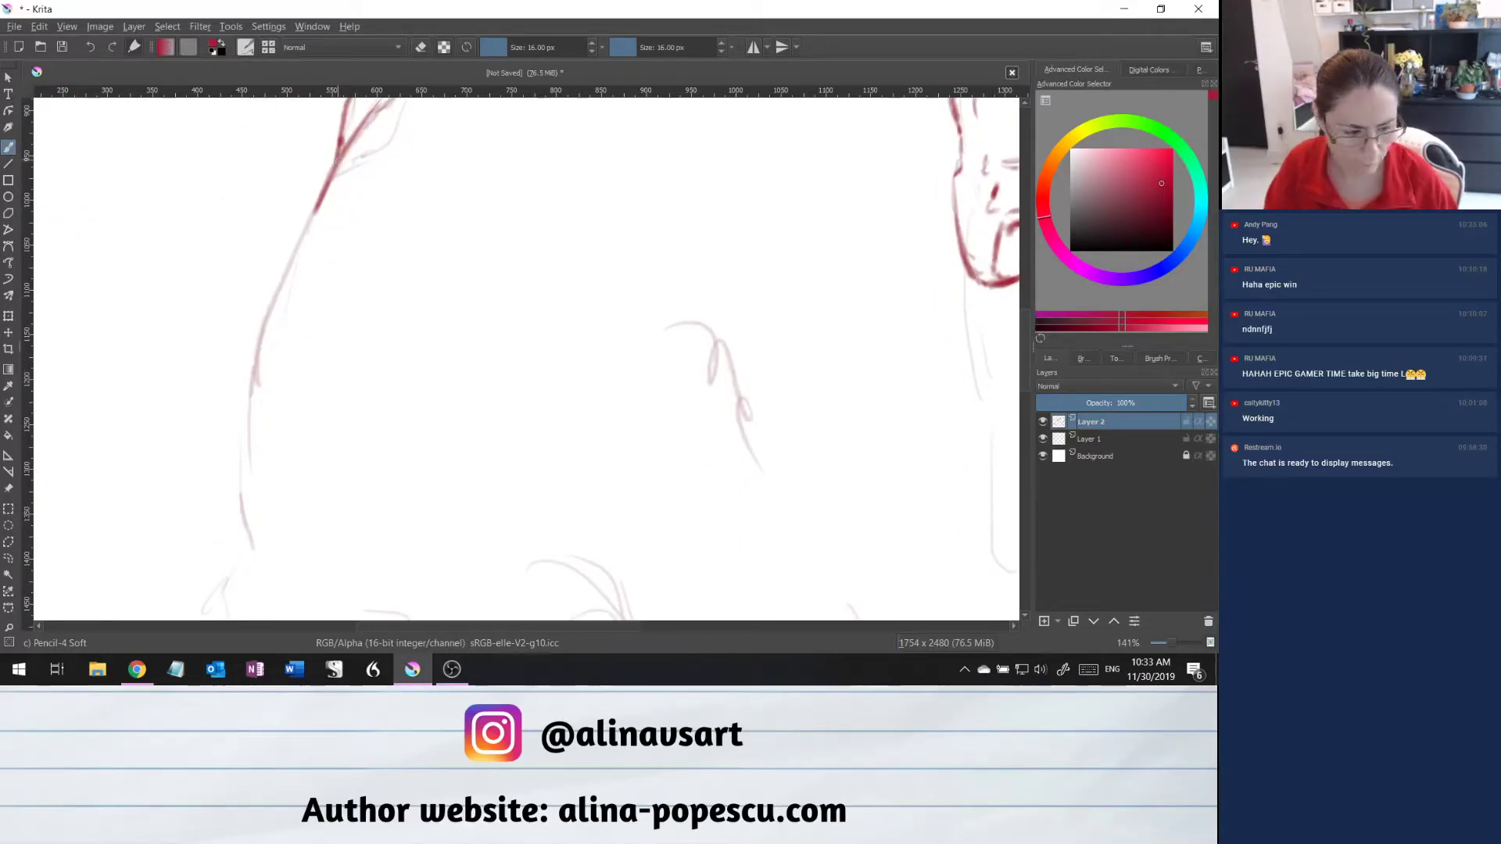
left_click_drag(323, 192, 258, 356)
left_click_drag(291, 254, 254, 422)
mouse_move(319, 195)
left_mouse_down()
mouse_move(267, 312)
mouse_move(252, 422)
left_mouse_up()
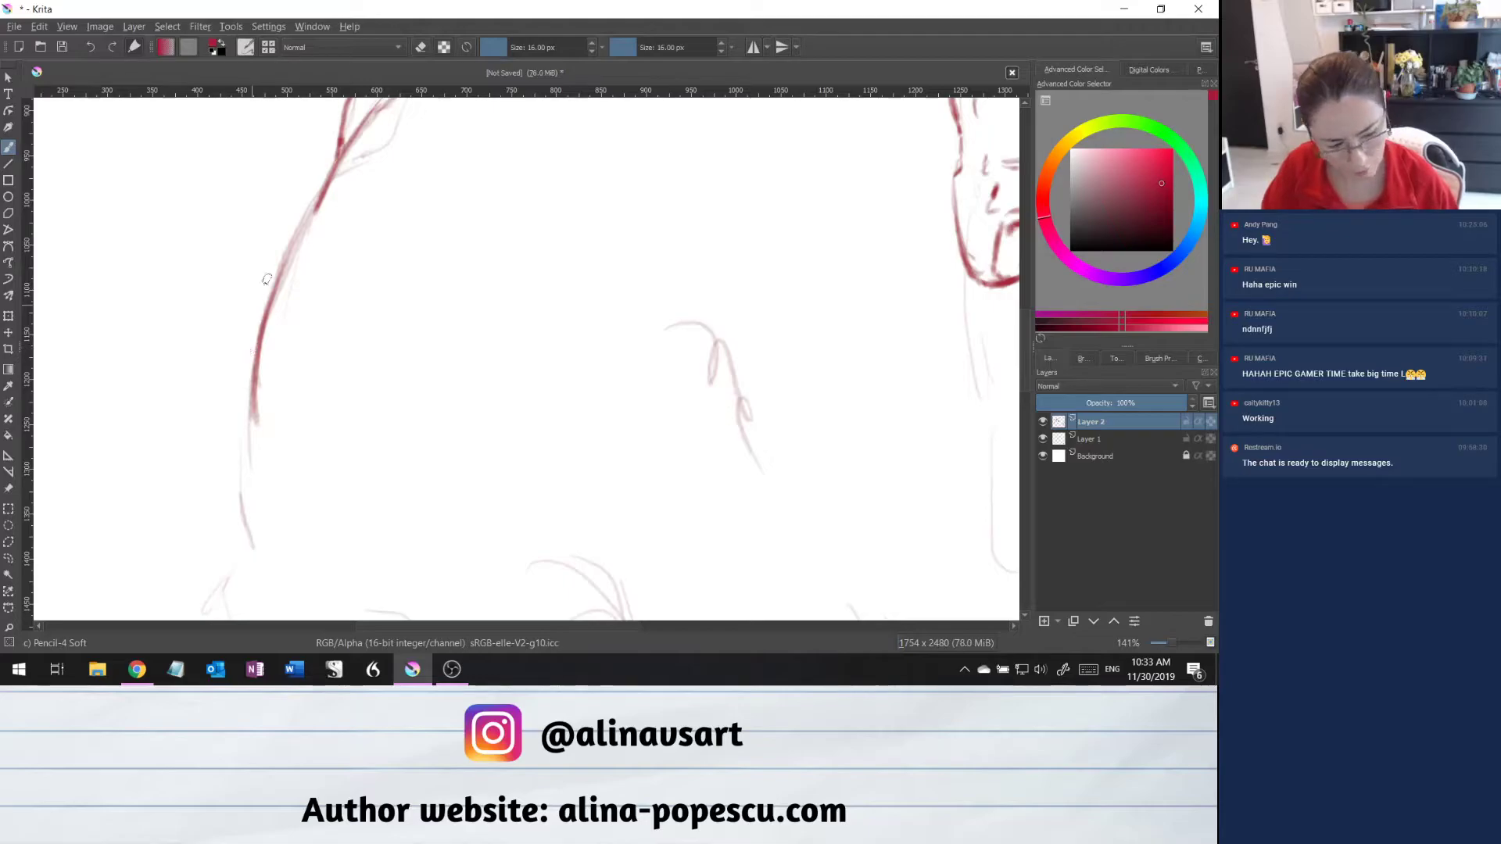
left_click_drag(258, 383, 261, 530)
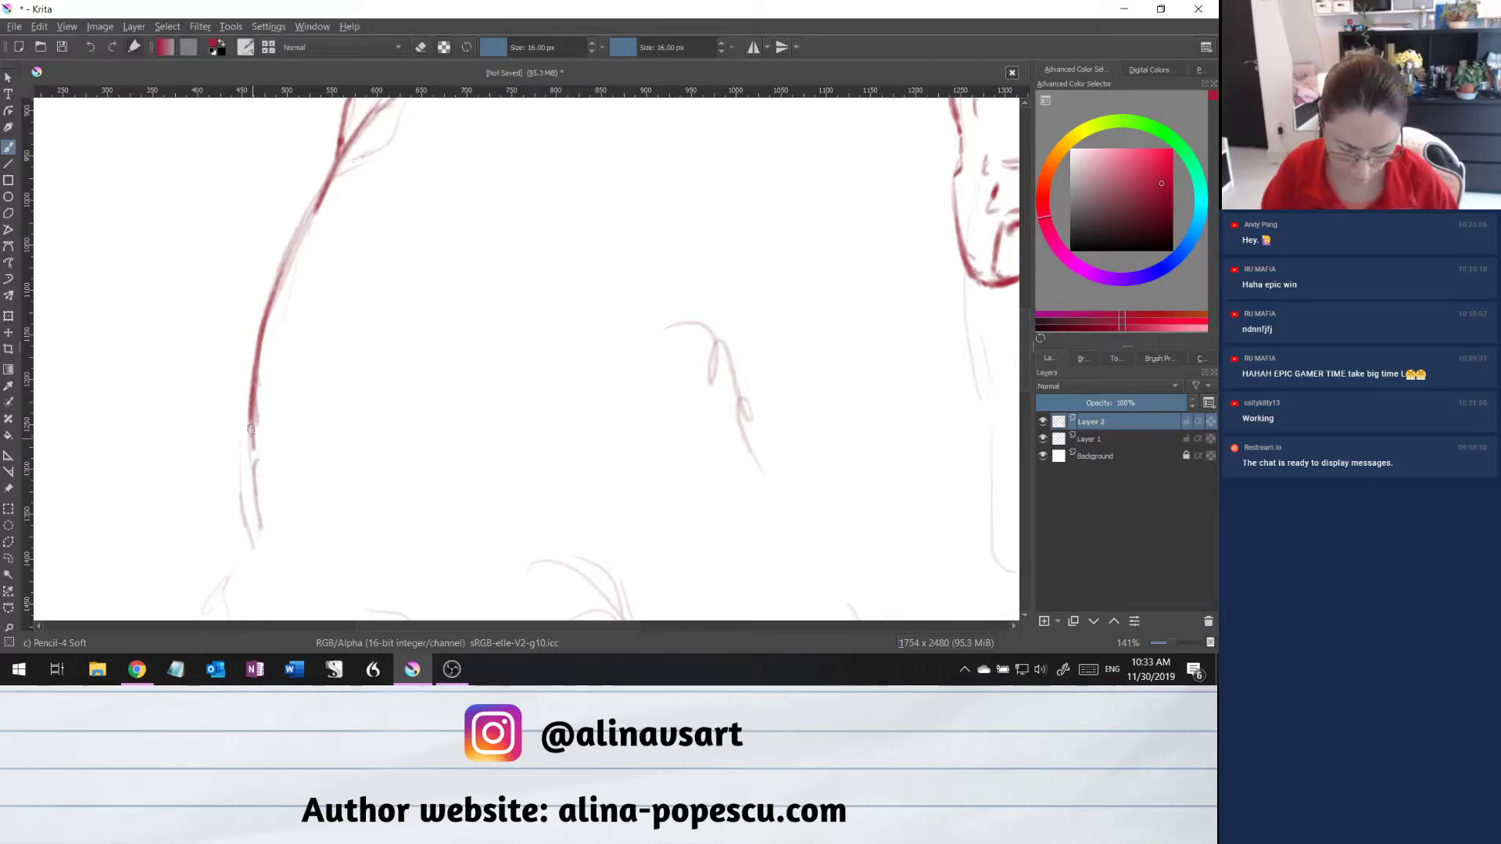
Trace the inward curve of the contour at the wrist and add a short dark bump where the hand begins.
left_click_drag(252, 462, 247, 544)
left_click_drag(260, 489, 249, 532)
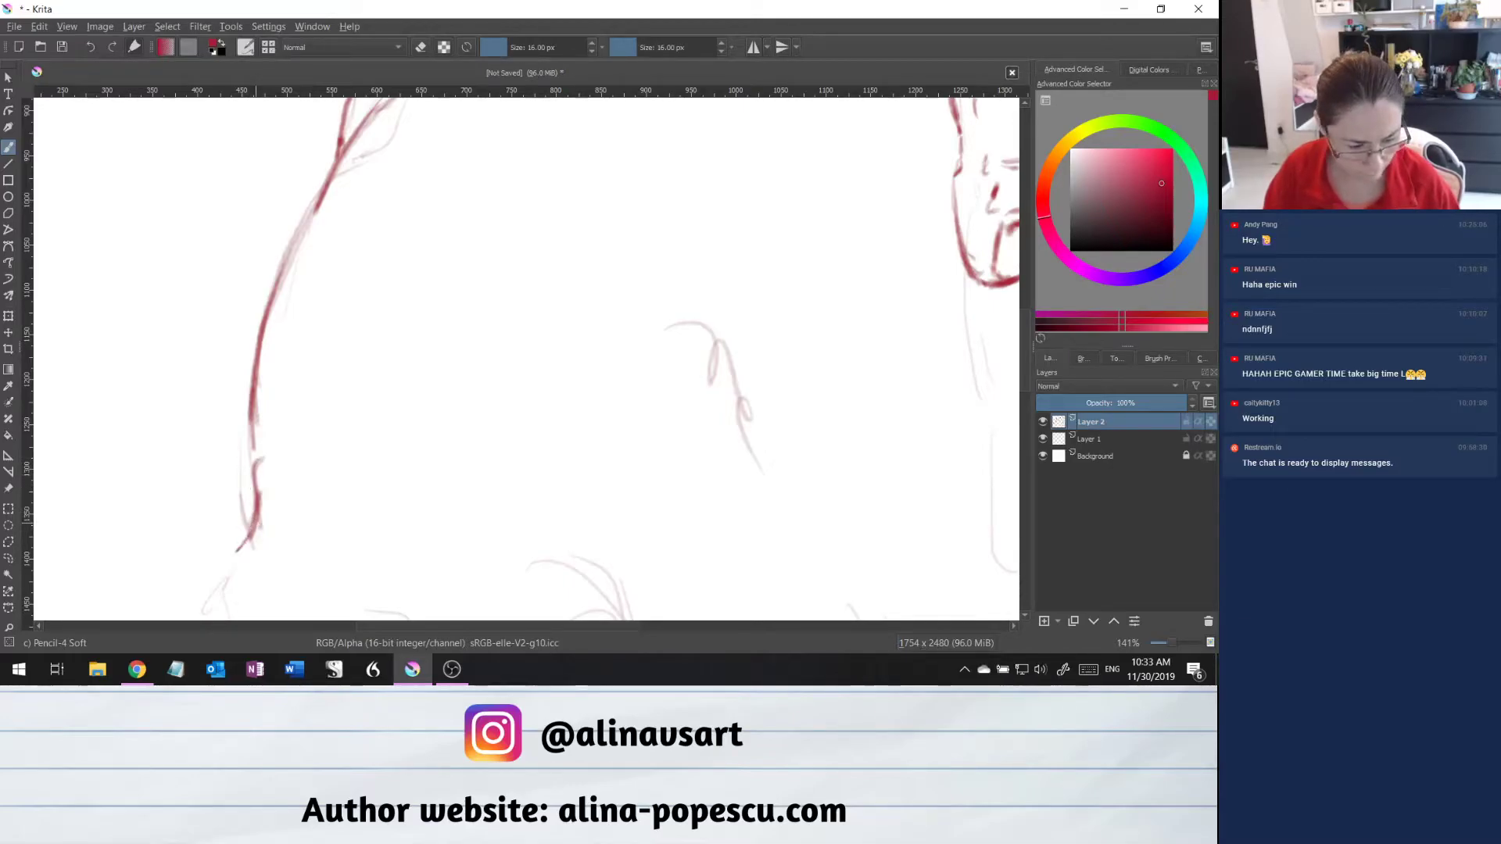
left_click_drag(230, 559, 234, 567)
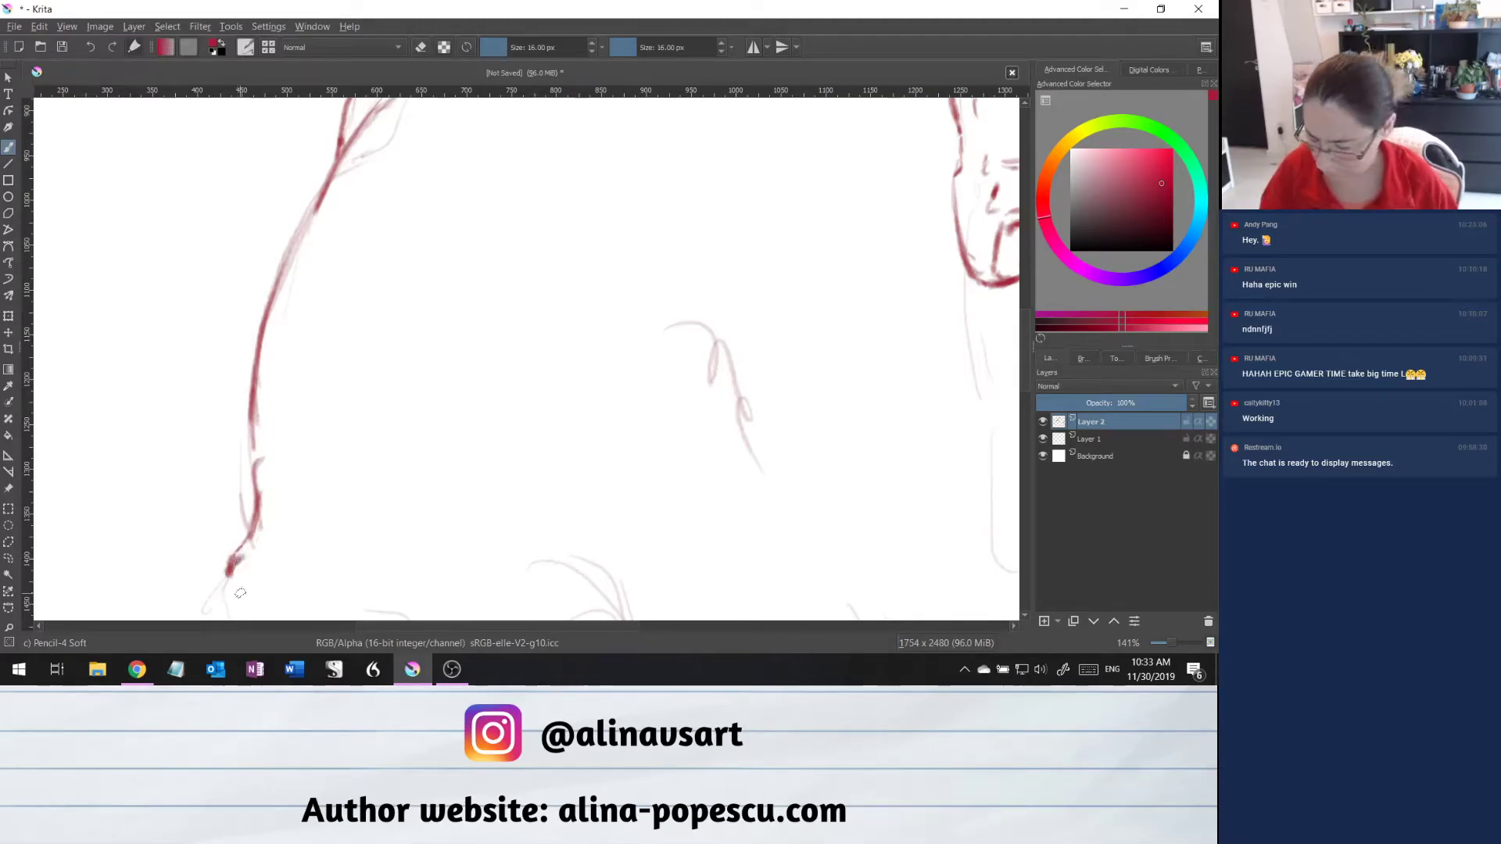
Trace the outer edge of the hand and first finger down to a rounded tip, continuing across the fingertip's lower edge.
left_click_drag(1026, 366, 1031, 407)
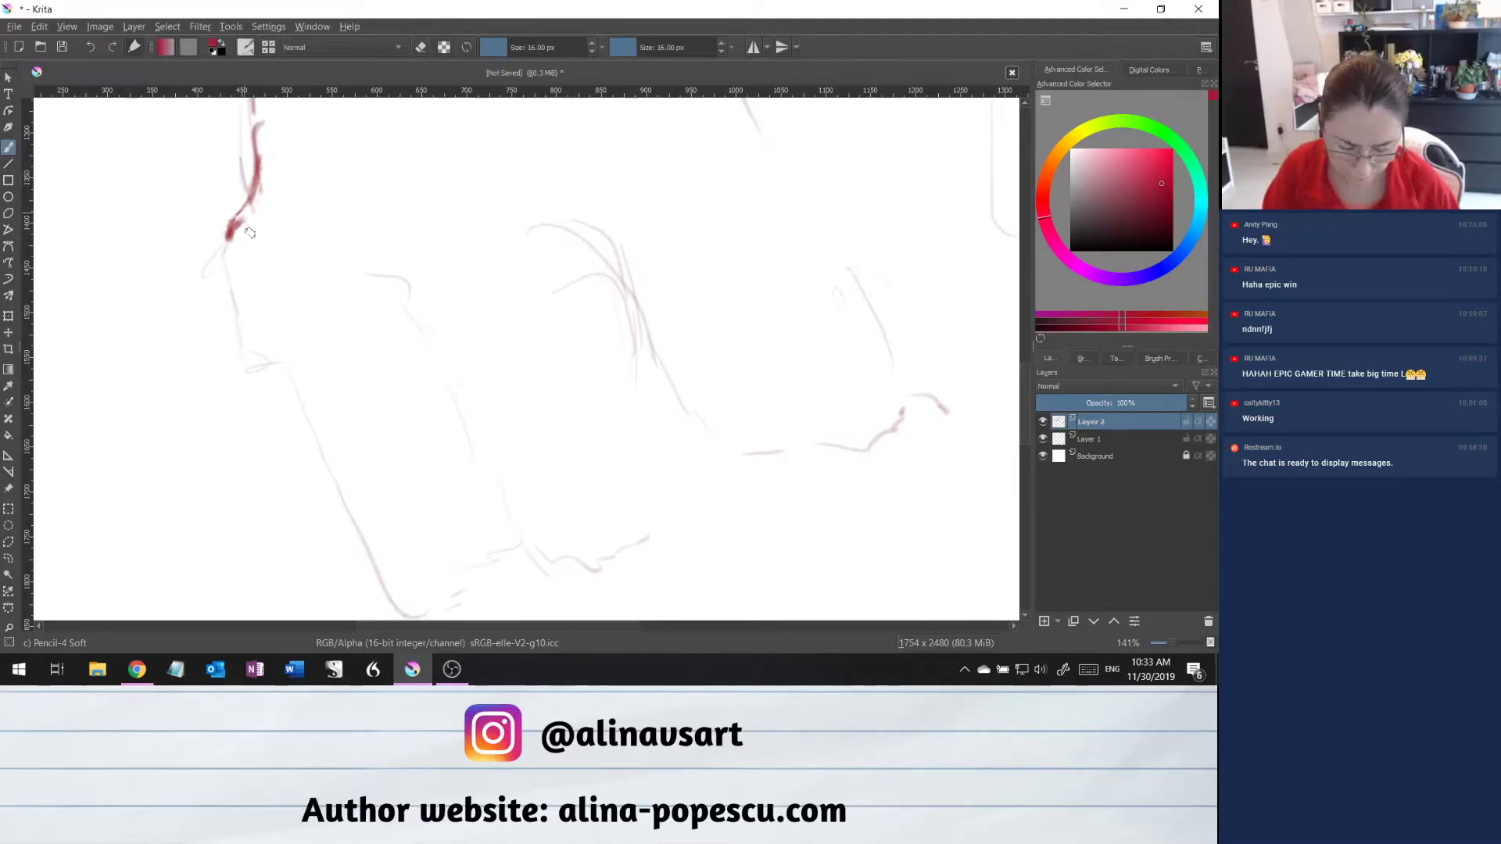
mouse_move(222, 244)
left_mouse_down()
mouse_move(226, 301)
mouse_move(227, 280)
mouse_move(253, 334)
mouse_move(229, 323)
mouse_move(248, 344)
left_mouse_up()
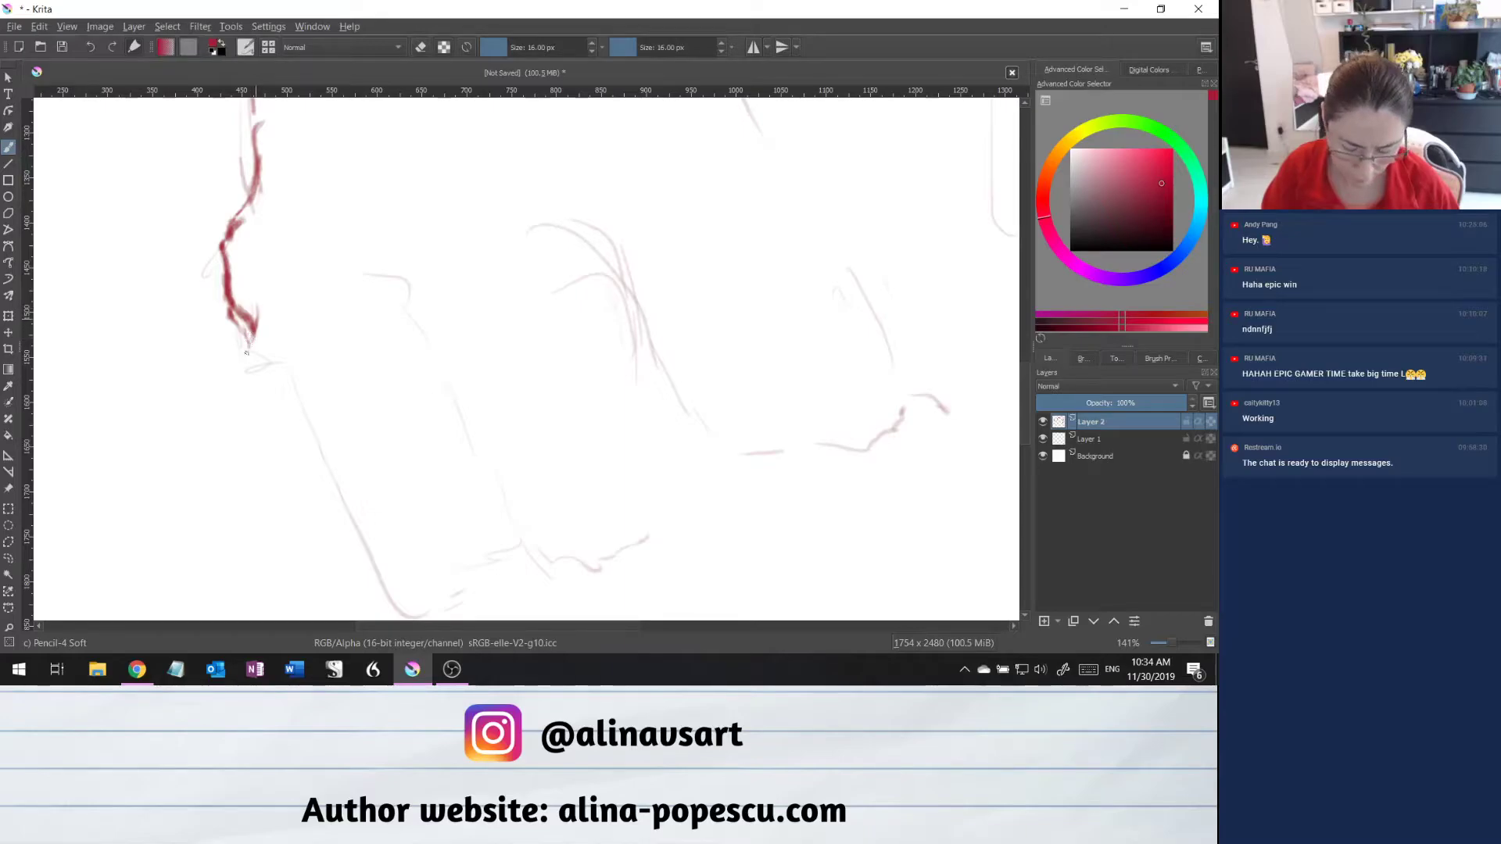
mouse_move(251, 345)
left_mouse_down()
mouse_move(248, 383)
mouse_move(277, 438)
left_mouse_up()
left_click_drag(251, 383, 287, 458)
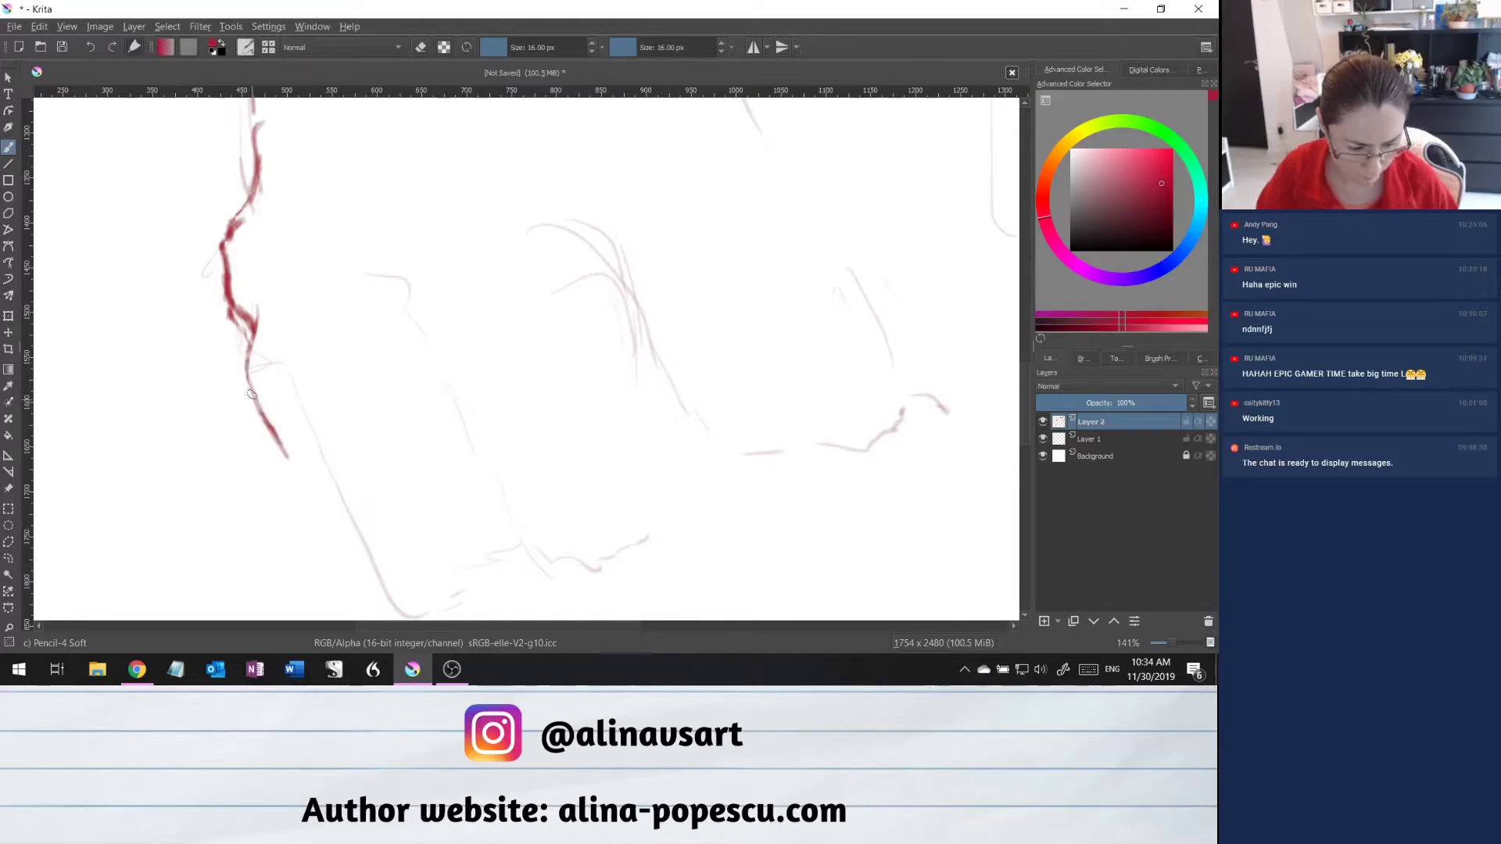
mouse_move(248, 348)
left_mouse_down()
mouse_move(251, 389)
mouse_move(291, 473)
mouse_move(280, 452)
mouse_move(319, 524)
mouse_move(339, 519)
mouse_move(308, 532)
mouse_move(334, 542)
mouse_move(420, 497)
mouse_move(362, 530)
left_mouse_up()
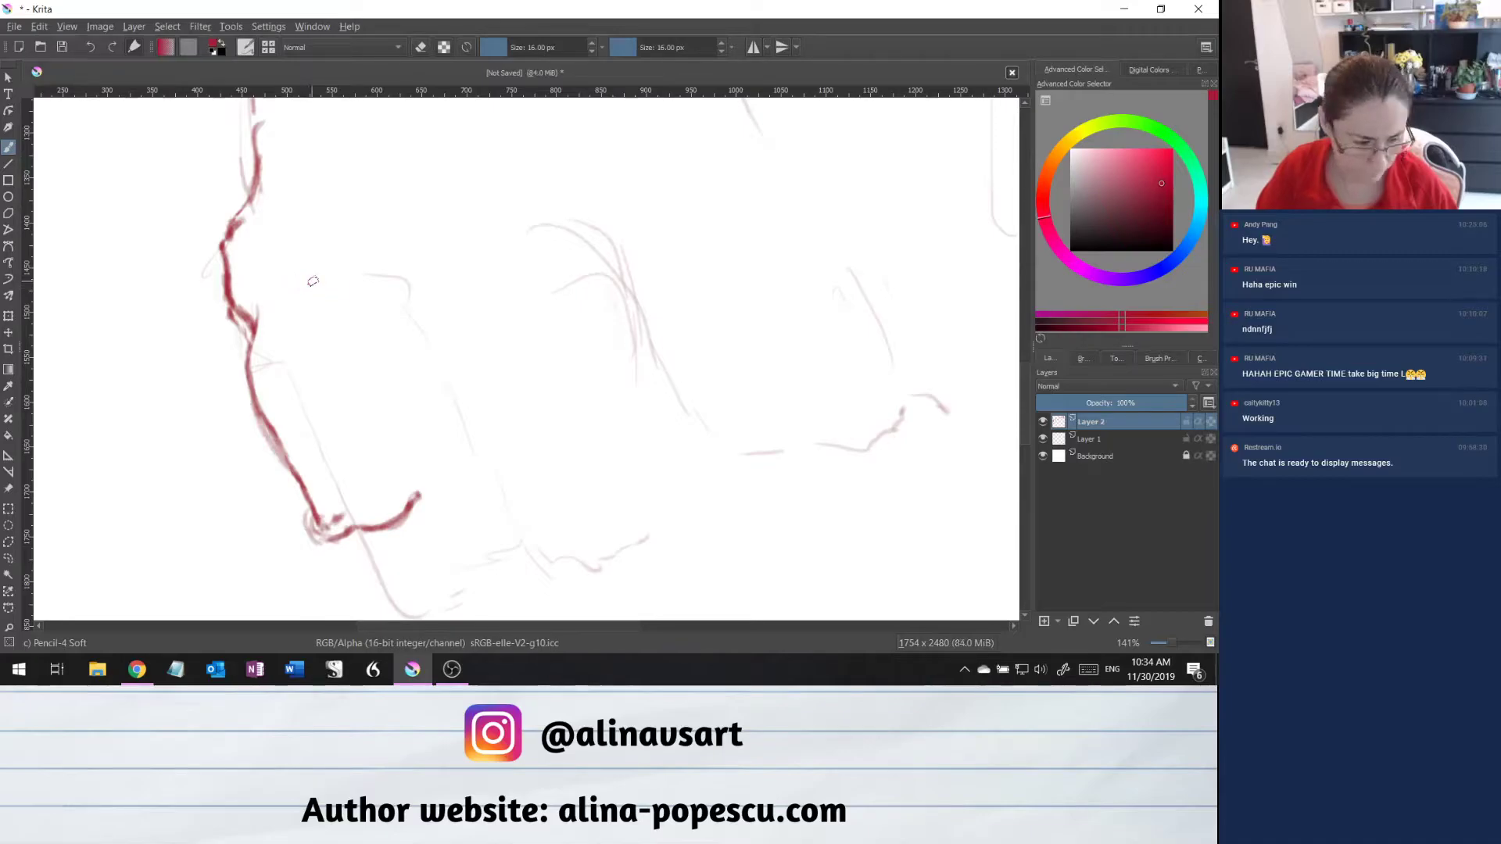
Draw a thick curve starting the first finger's inner side, plus a small hook and a faint slanted crease at the wrist.
mouse_move(294, 286)
left_mouse_down()
mouse_move(326, 310)
mouse_move(349, 358)
left_mouse_up()
mouse_move(294, 285)
left_mouse_down()
mouse_move(332, 306)
mouse_move(318, 289)
mouse_move(349, 354)
left_mouse_up()
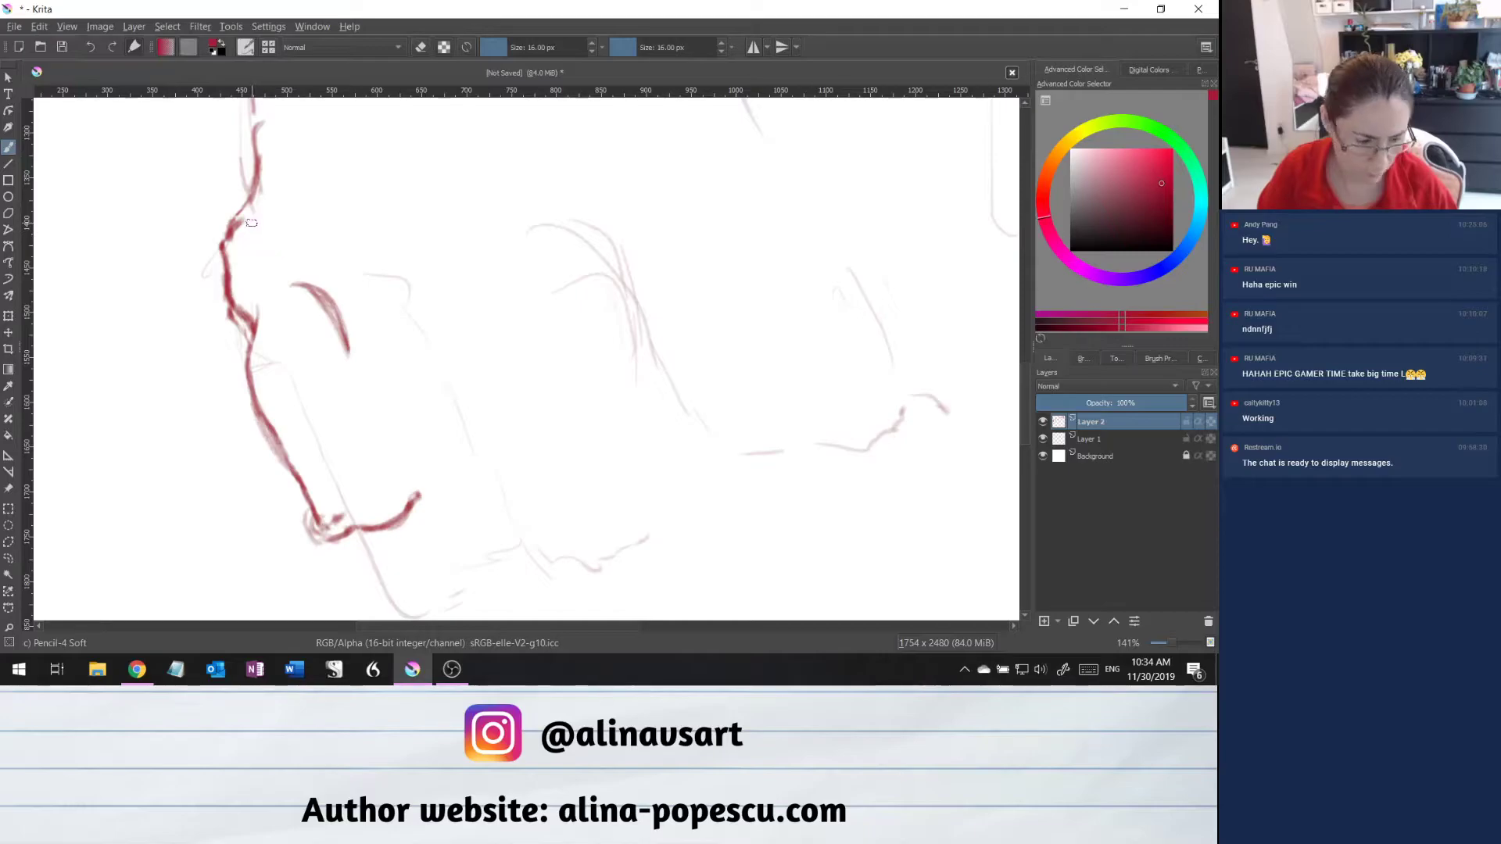
left_click_drag(258, 221, 284, 223)
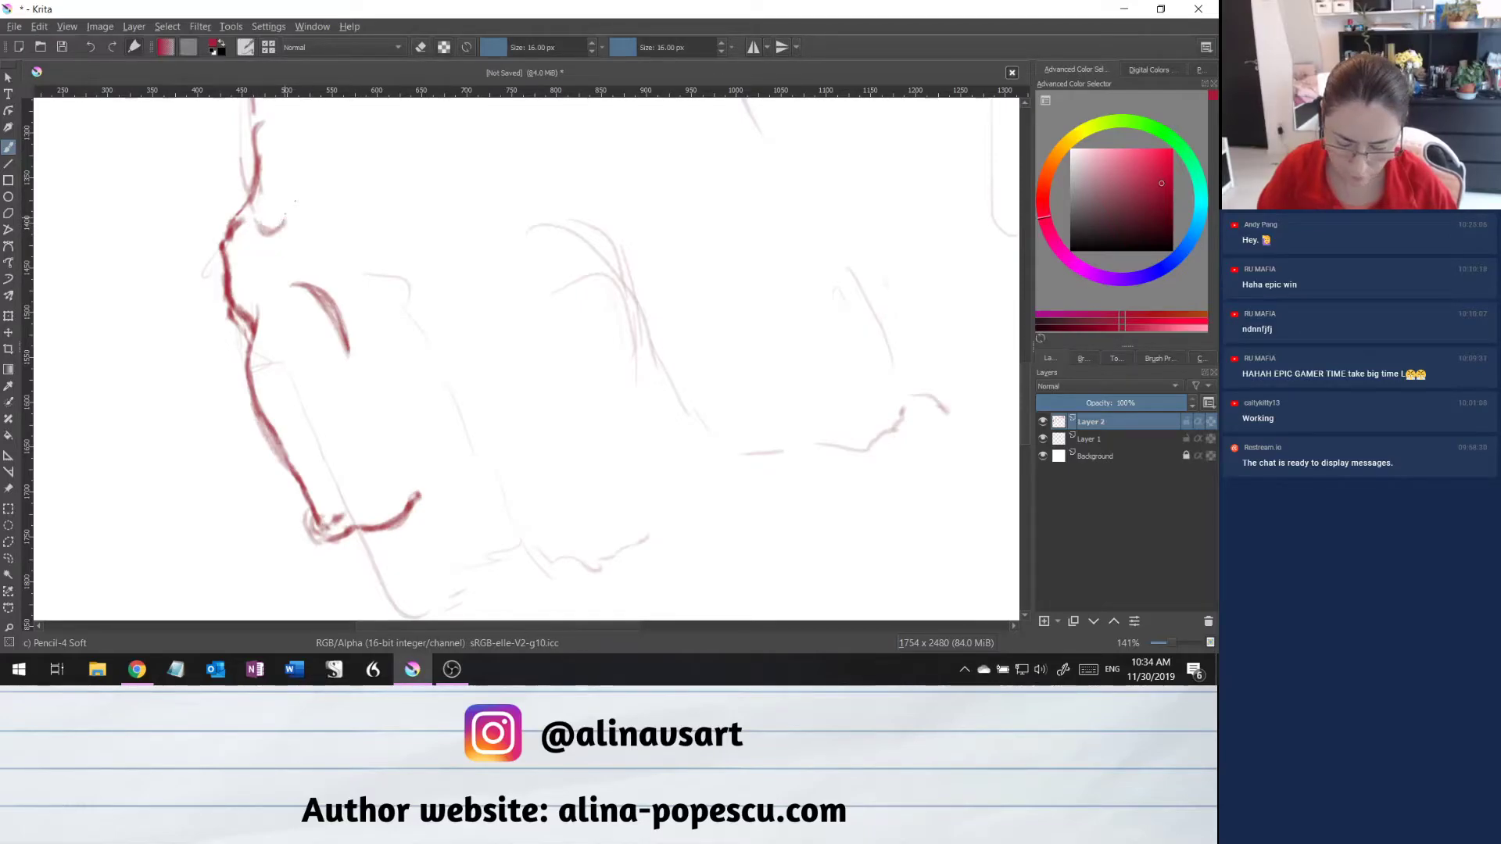
left_click_drag(296, 206, 322, 160)
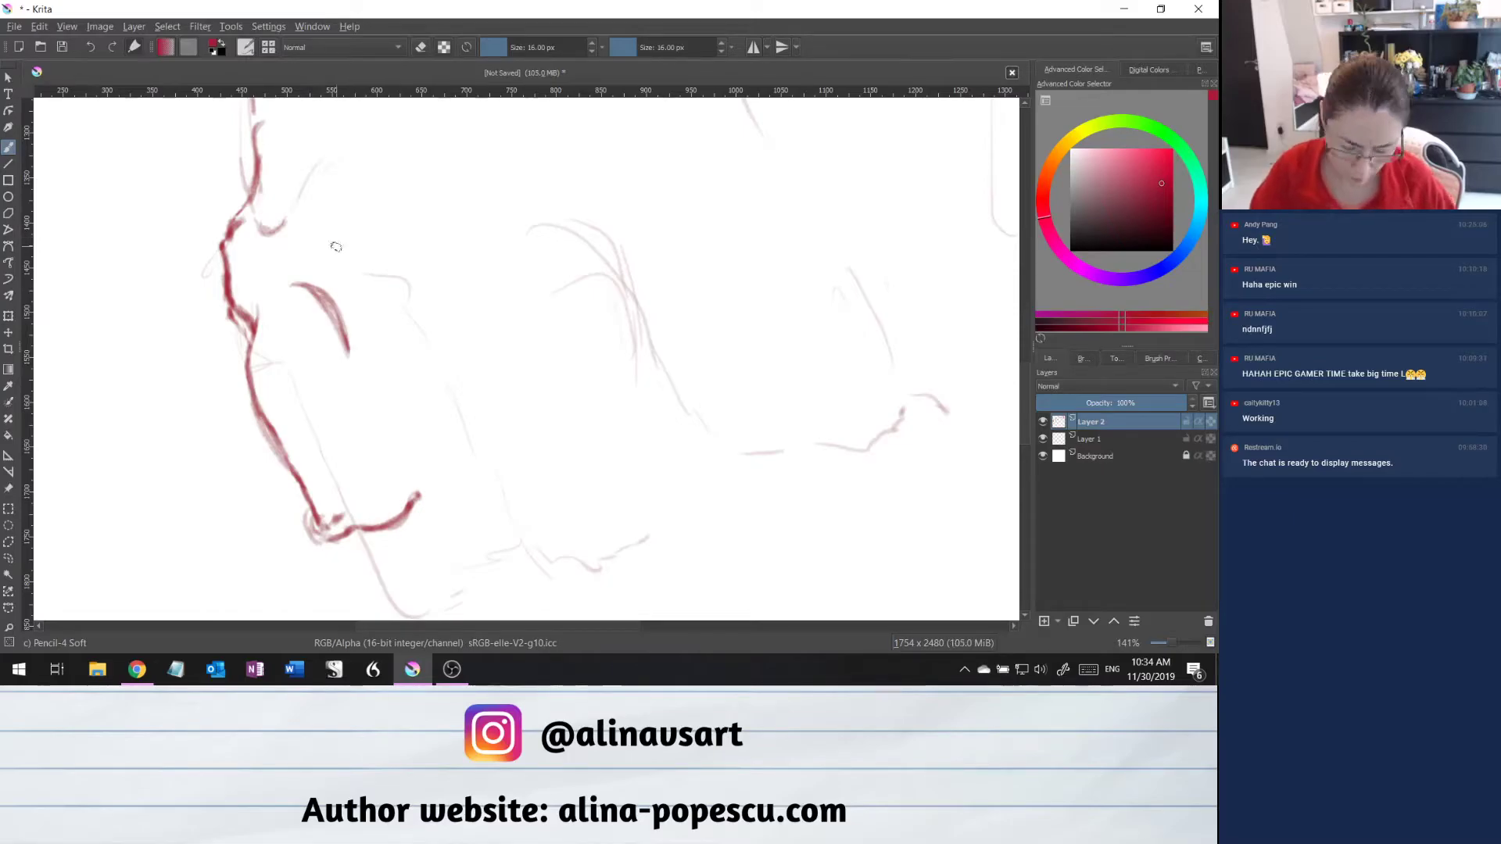
Extend the inner line down between the first two fingers and outline the second finger's rounded tip with an upturned end.
mouse_move(320, 288)
left_mouse_down()
mouse_move(401, 458)
mouse_move(445, 503)
mouse_move(438, 520)
mouse_move(443, 508)
mouse_move(489, 526)
left_mouse_up()
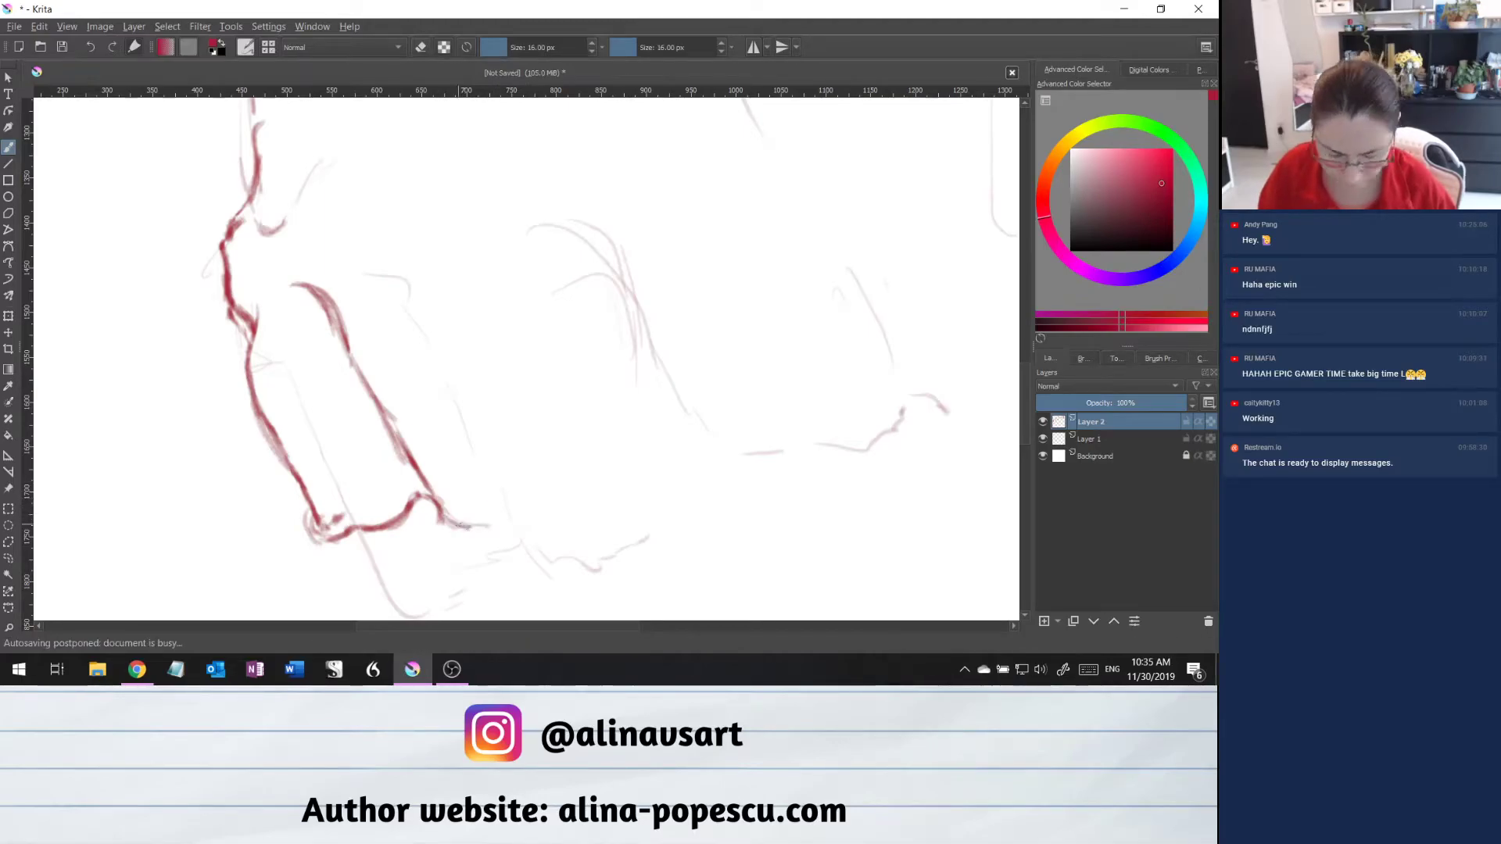
left_click_drag(483, 524, 521, 499)
mouse_move(409, 456)
left_mouse_down()
mouse_move(466, 517)
mouse_move(559, 472)
mouse_move(547, 487)
mouse_move(556, 455)
left_mouse_up()
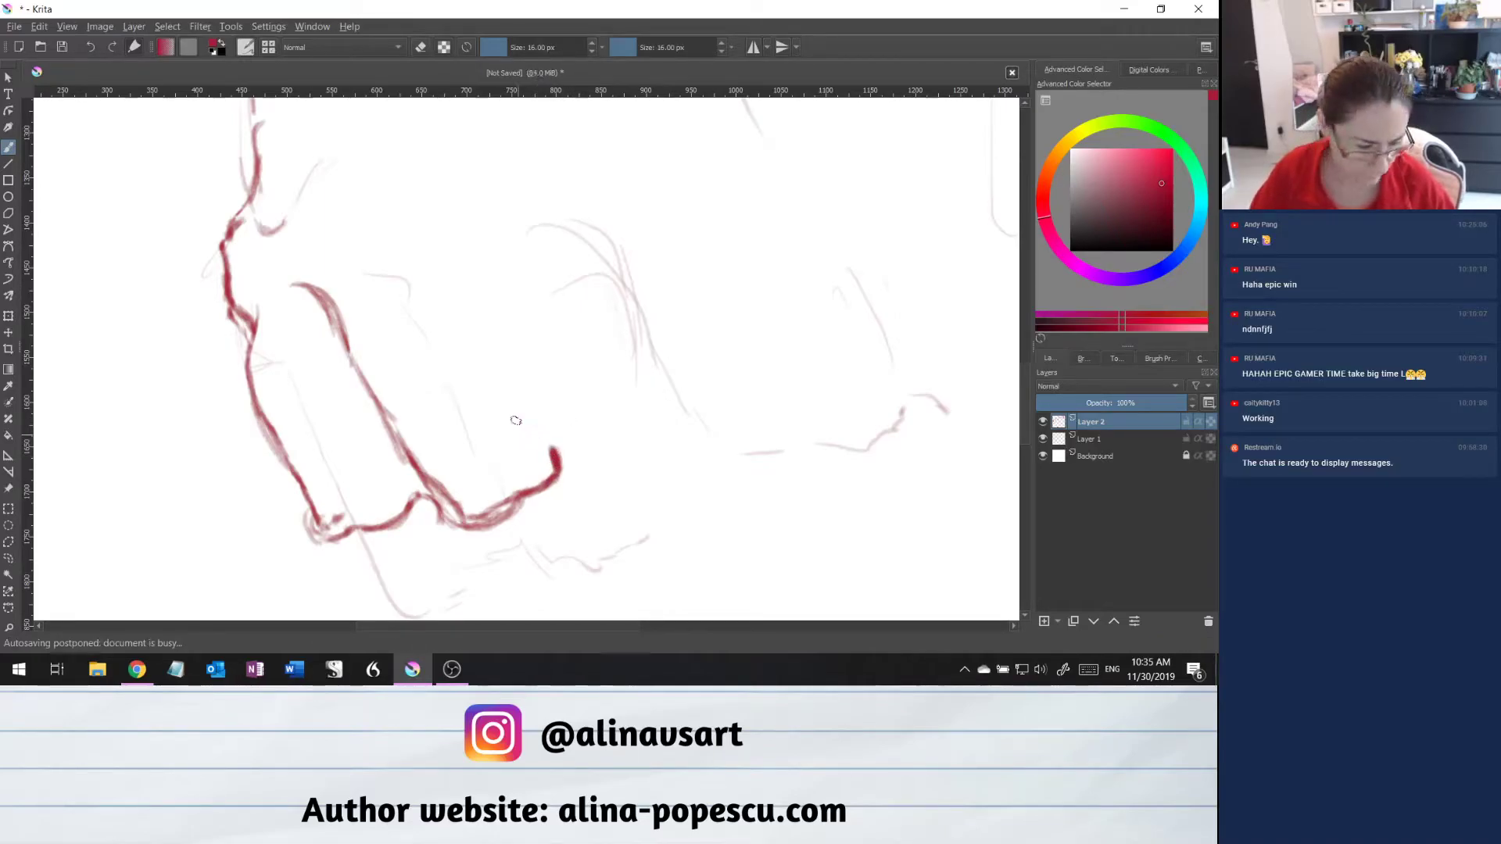
Draw a small looped, curled shape rising from the upturned end of the second finger's outline.
mouse_move(551, 447)
left_mouse_down()
mouse_move(553, 414)
mouse_move(552, 436)
left_mouse_up()
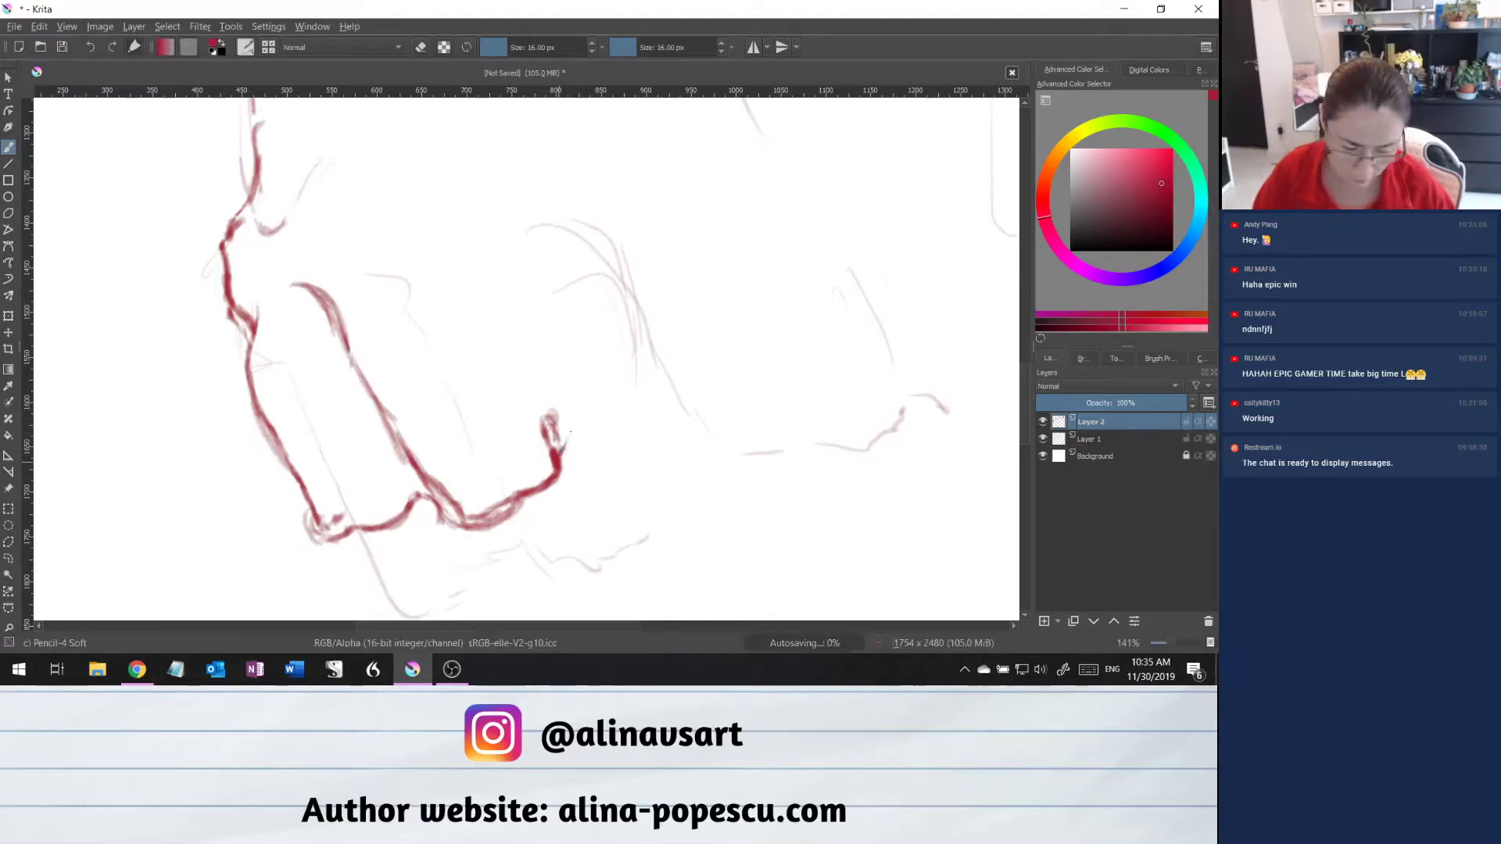
mouse_move(563, 445)
left_mouse_down()
mouse_move(570, 398)
mouse_move(540, 409)
left_mouse_up()
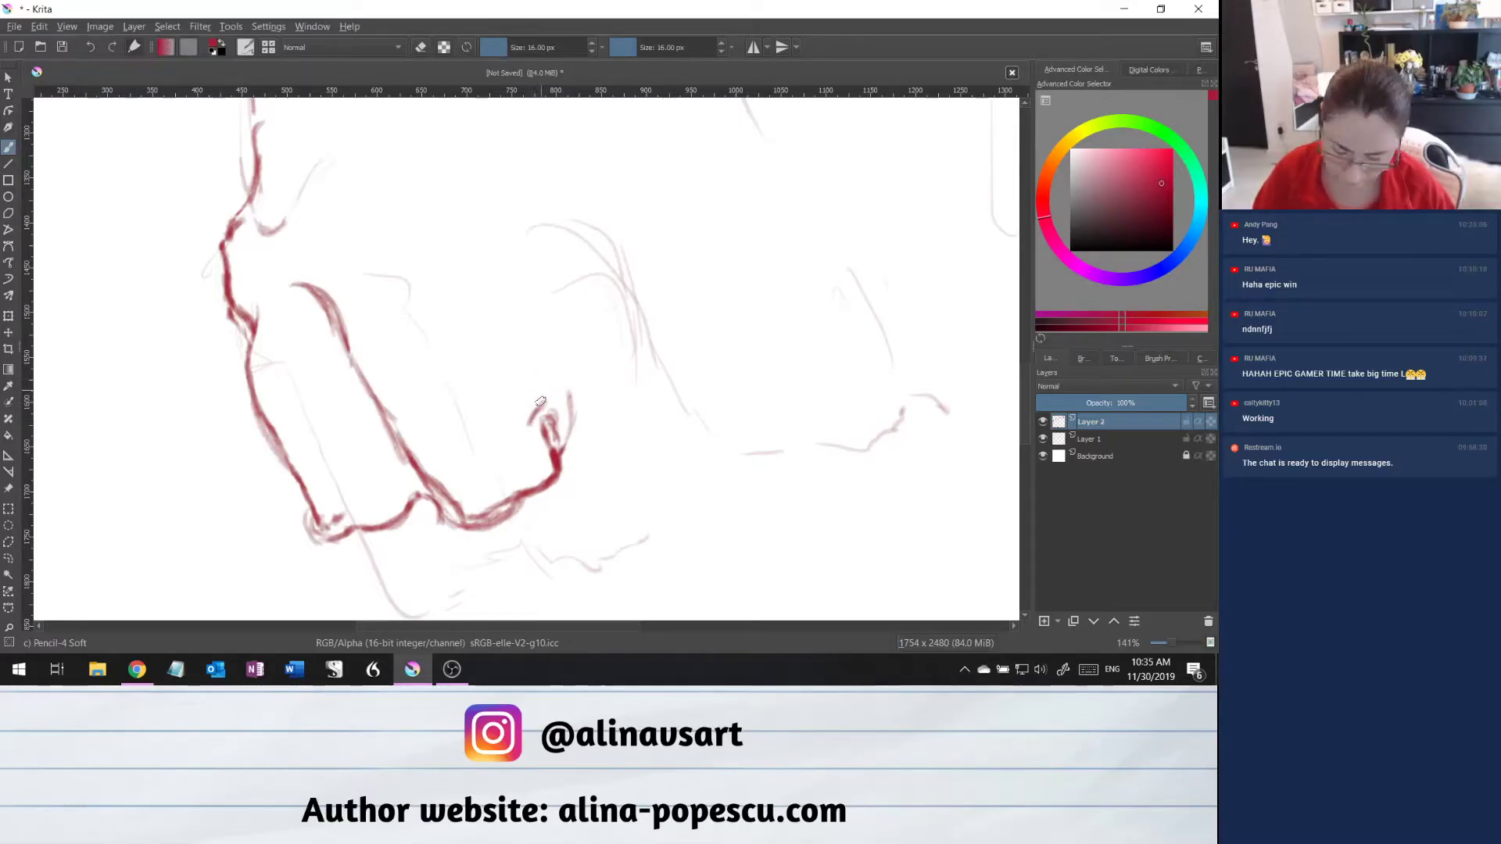
left_click_drag(542, 394, 569, 385)
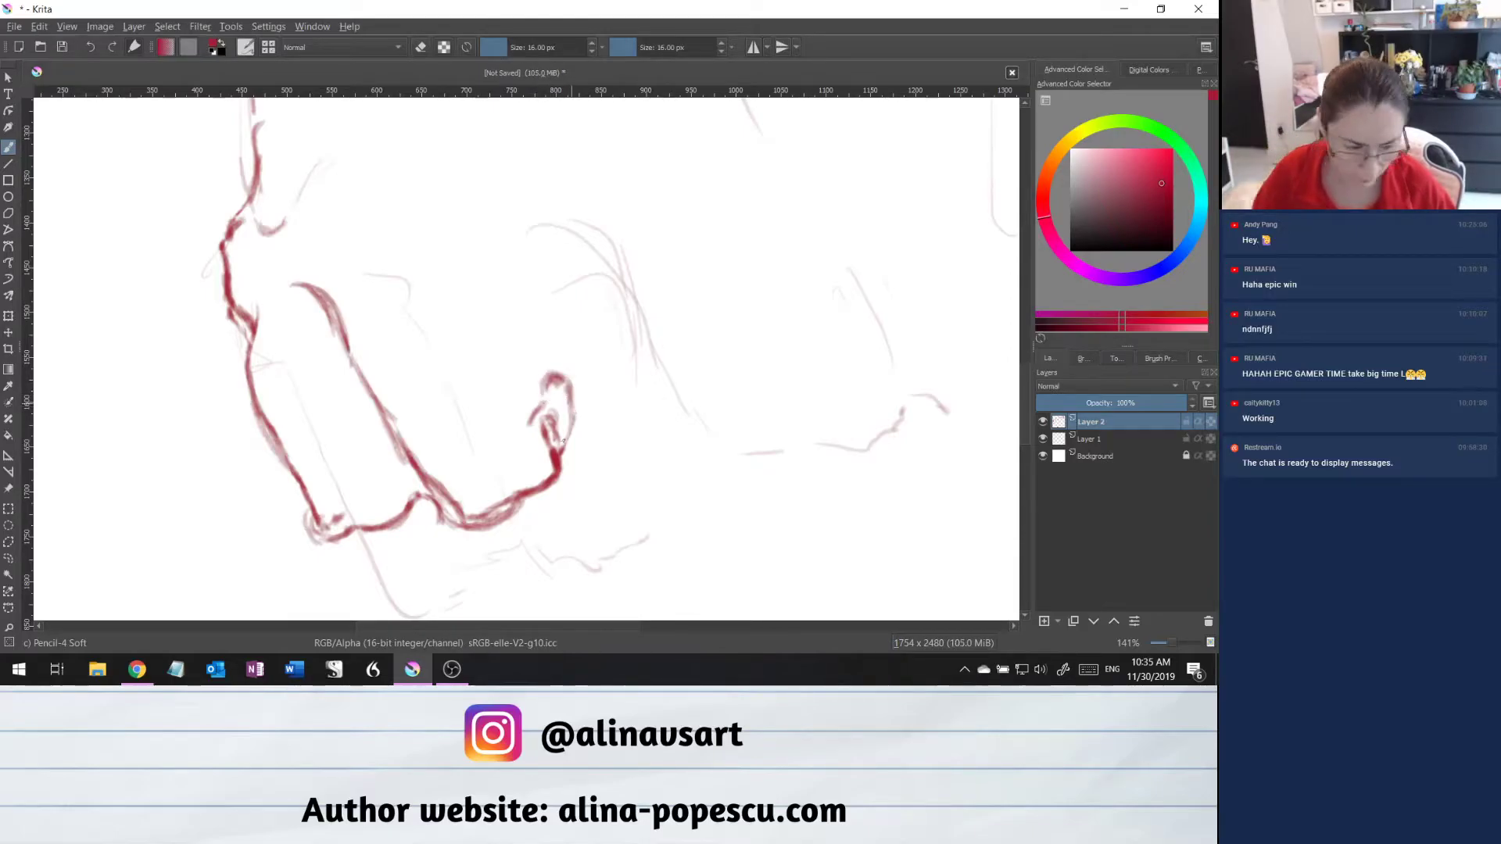
left_click_drag(575, 390, 552, 359)
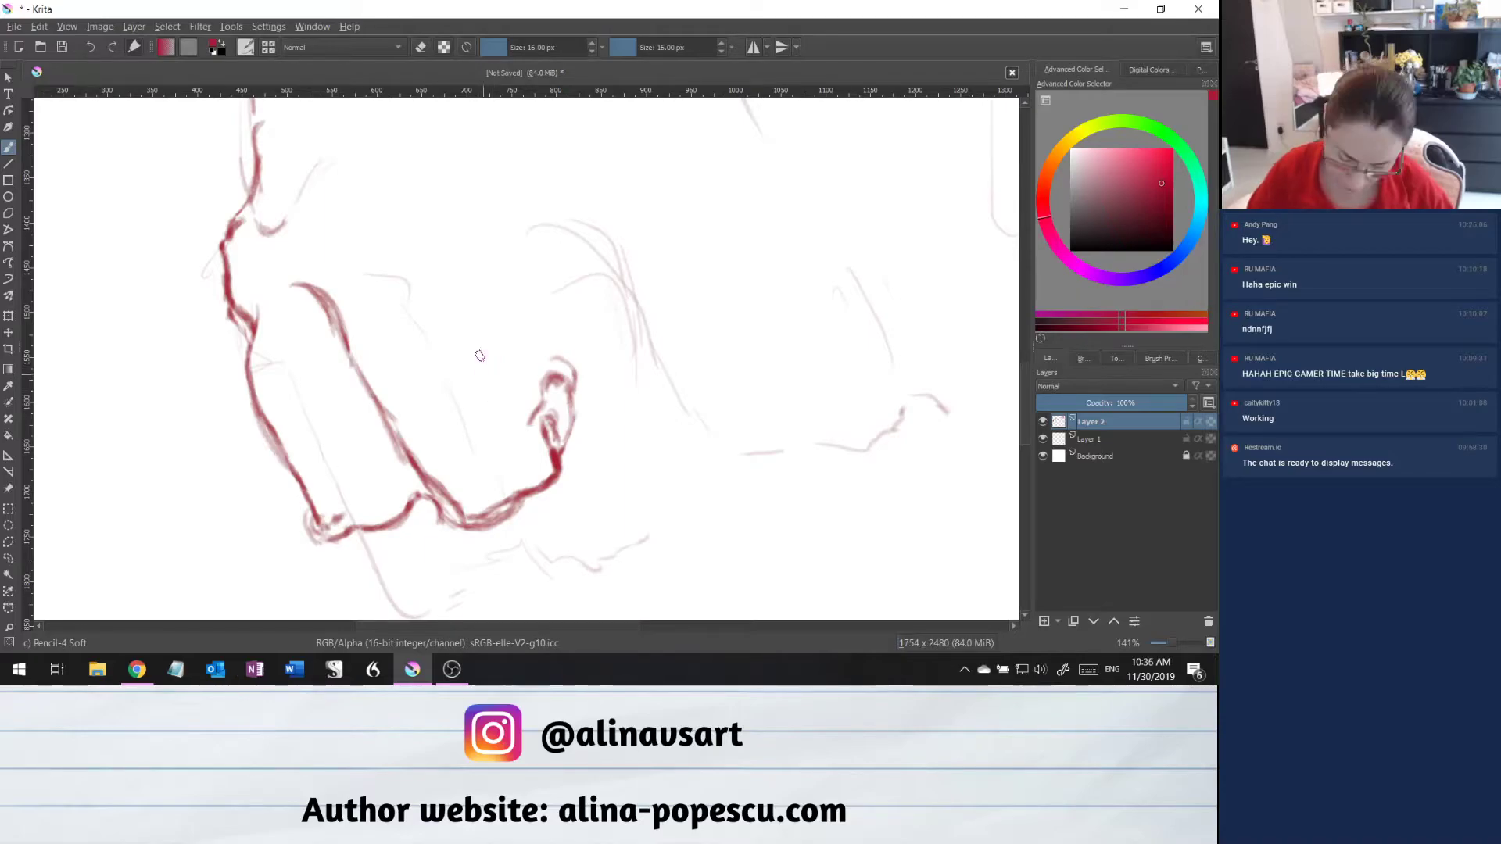
Add a short thick diagonal stroke beside the curled shape and light hatching just above both fingertips.
left_click_drag(482, 375, 518, 444)
key("ctrl+z")
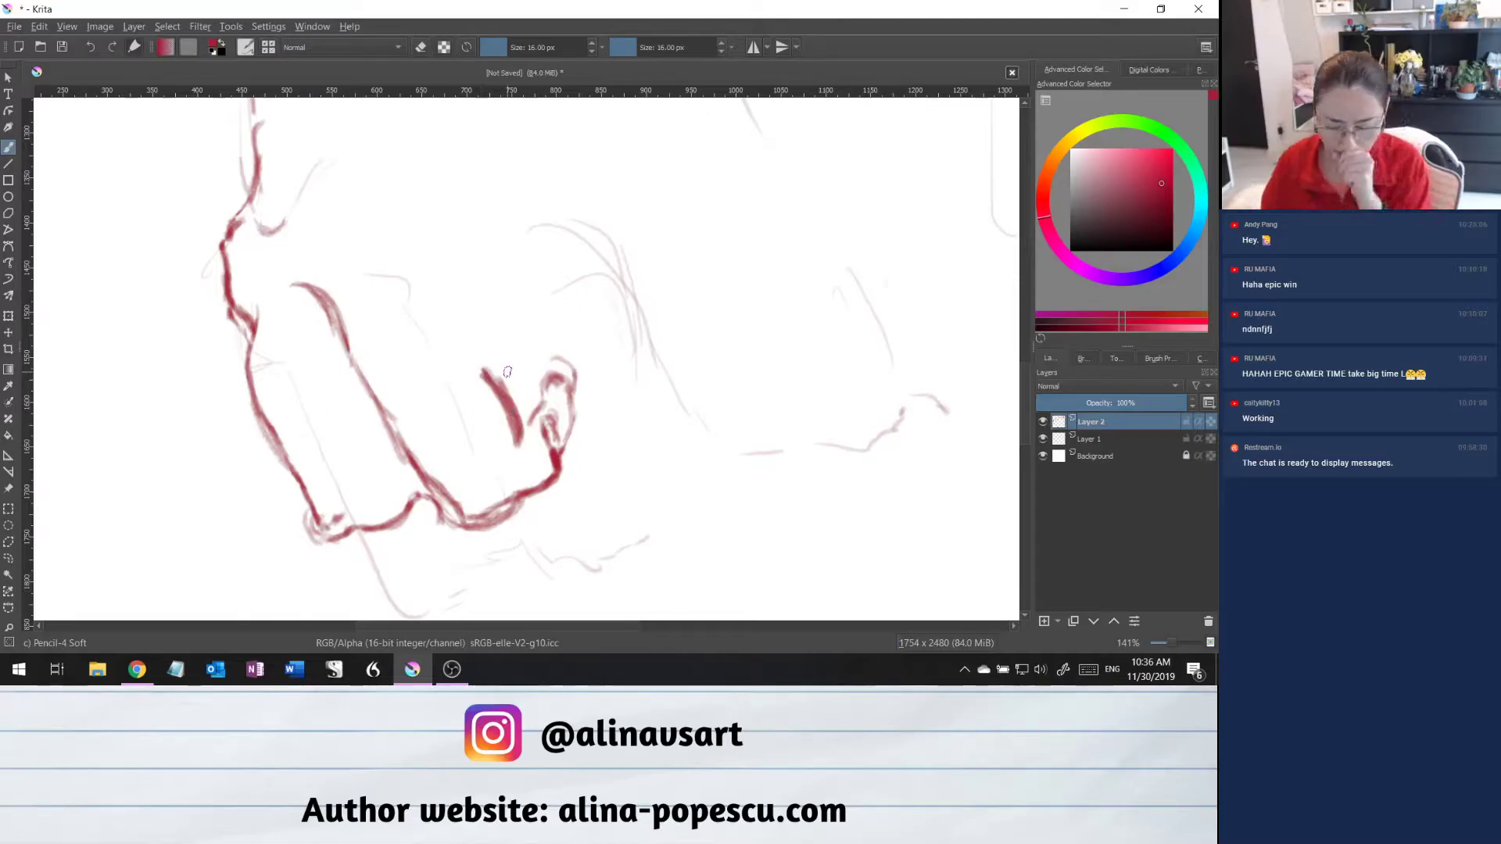
mouse_move(425, 453)
left_mouse_down()
mouse_move(471, 445)
mouse_move(487, 468)
left_mouse_up()
mouse_move(457, 489)
left_mouse_down()
mouse_move(497, 479)
mouse_move(495, 492)
left_mouse_up()
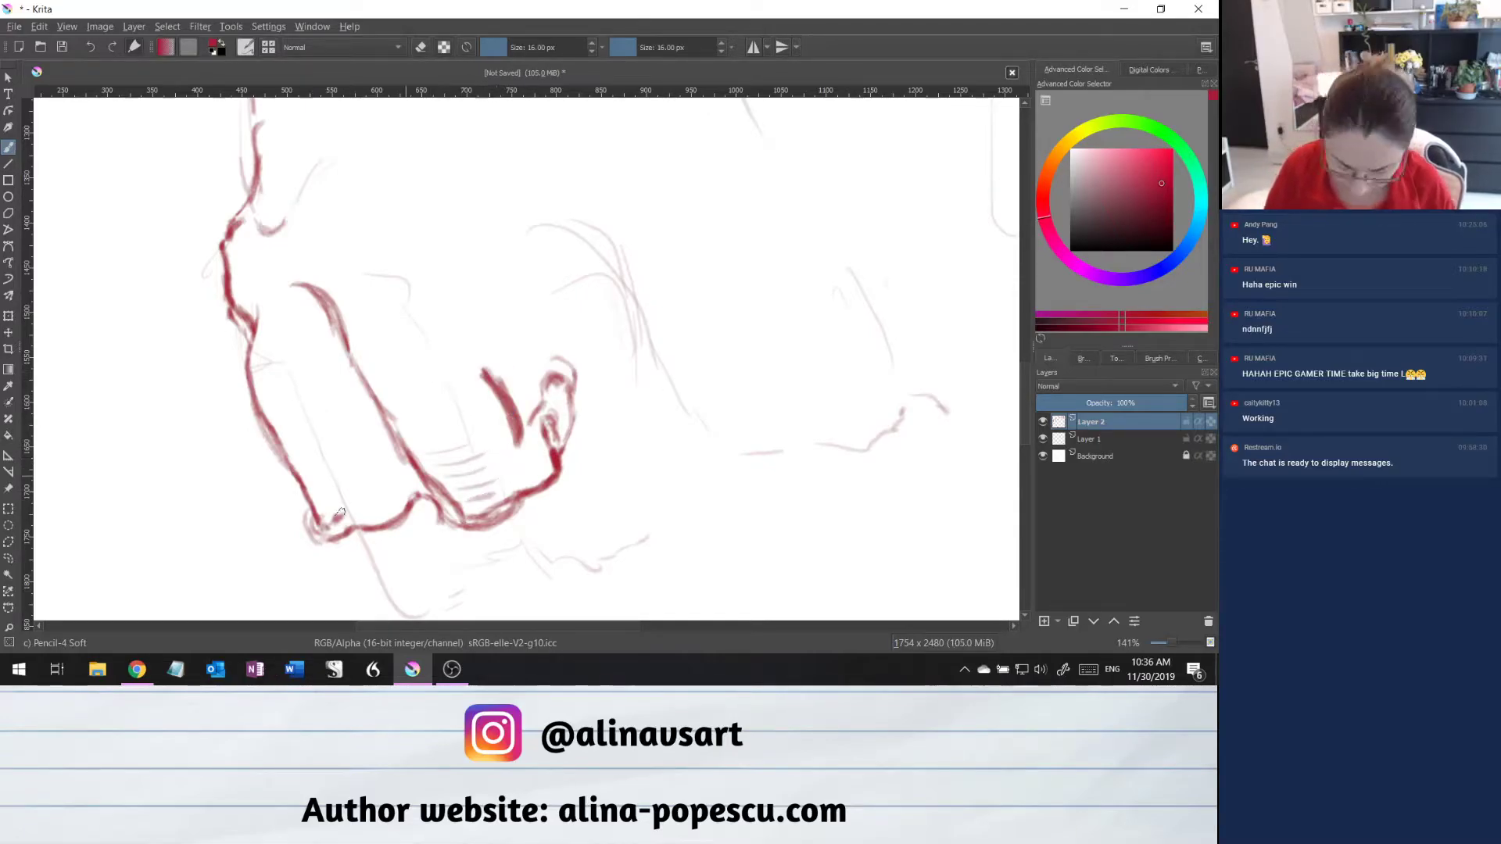
left_click_drag(336, 517, 385, 503)
left_click_drag(396, 499, 414, 477)
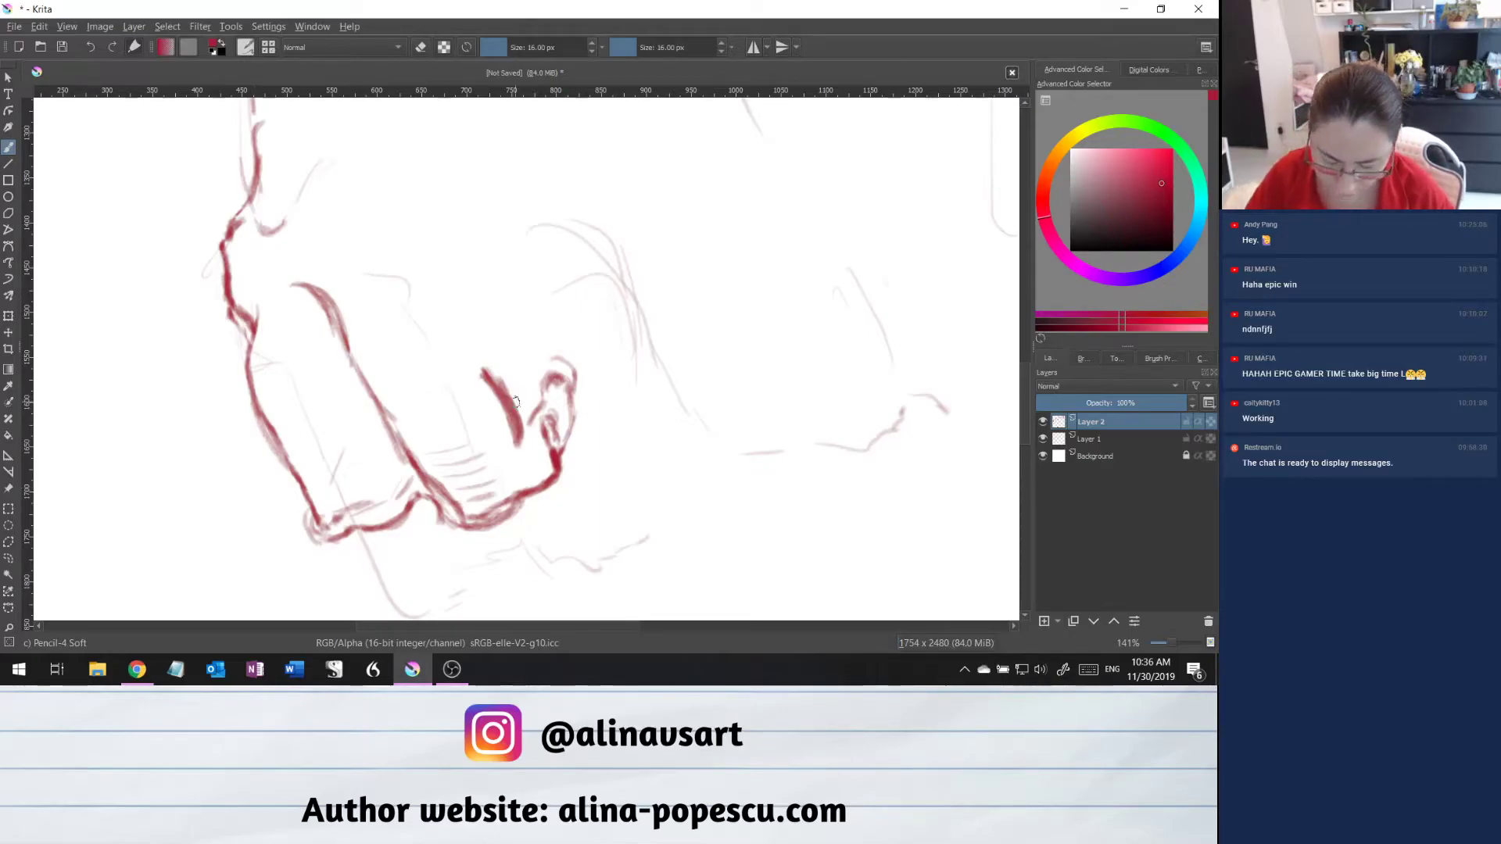
Draw an arched line over the second finger's knuckle and a long diagonal contour above it, reaching past the curled shape.
left_click_drag(520, 415, 526, 347)
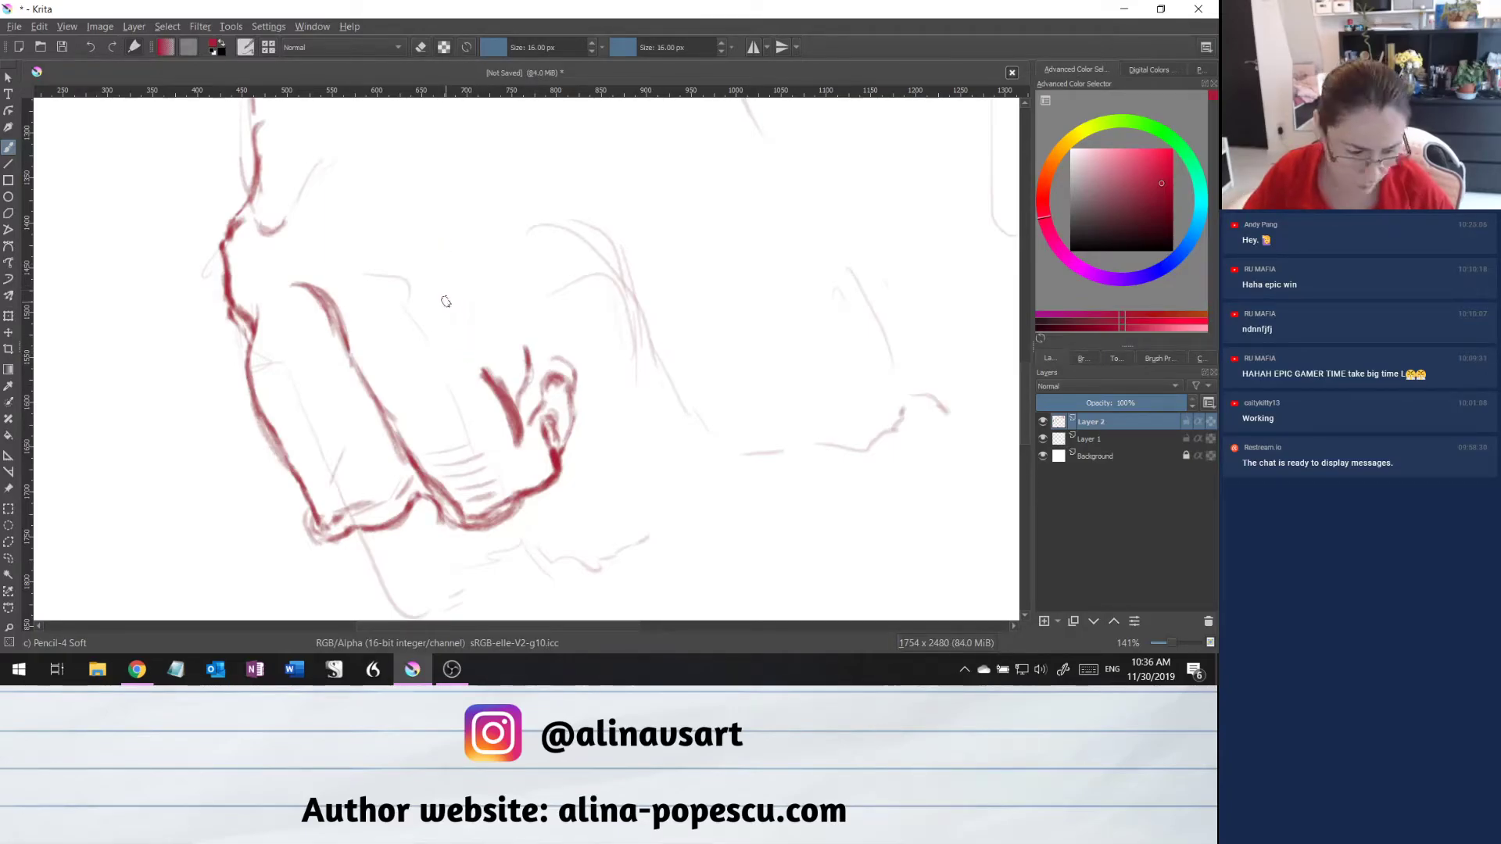
mouse_move(448, 305)
left_mouse_down()
mouse_move(466, 284)
mouse_move(500, 305)
mouse_move(525, 353)
mouse_move(450, 297)
mouse_move(460, 278)
left_mouse_up()
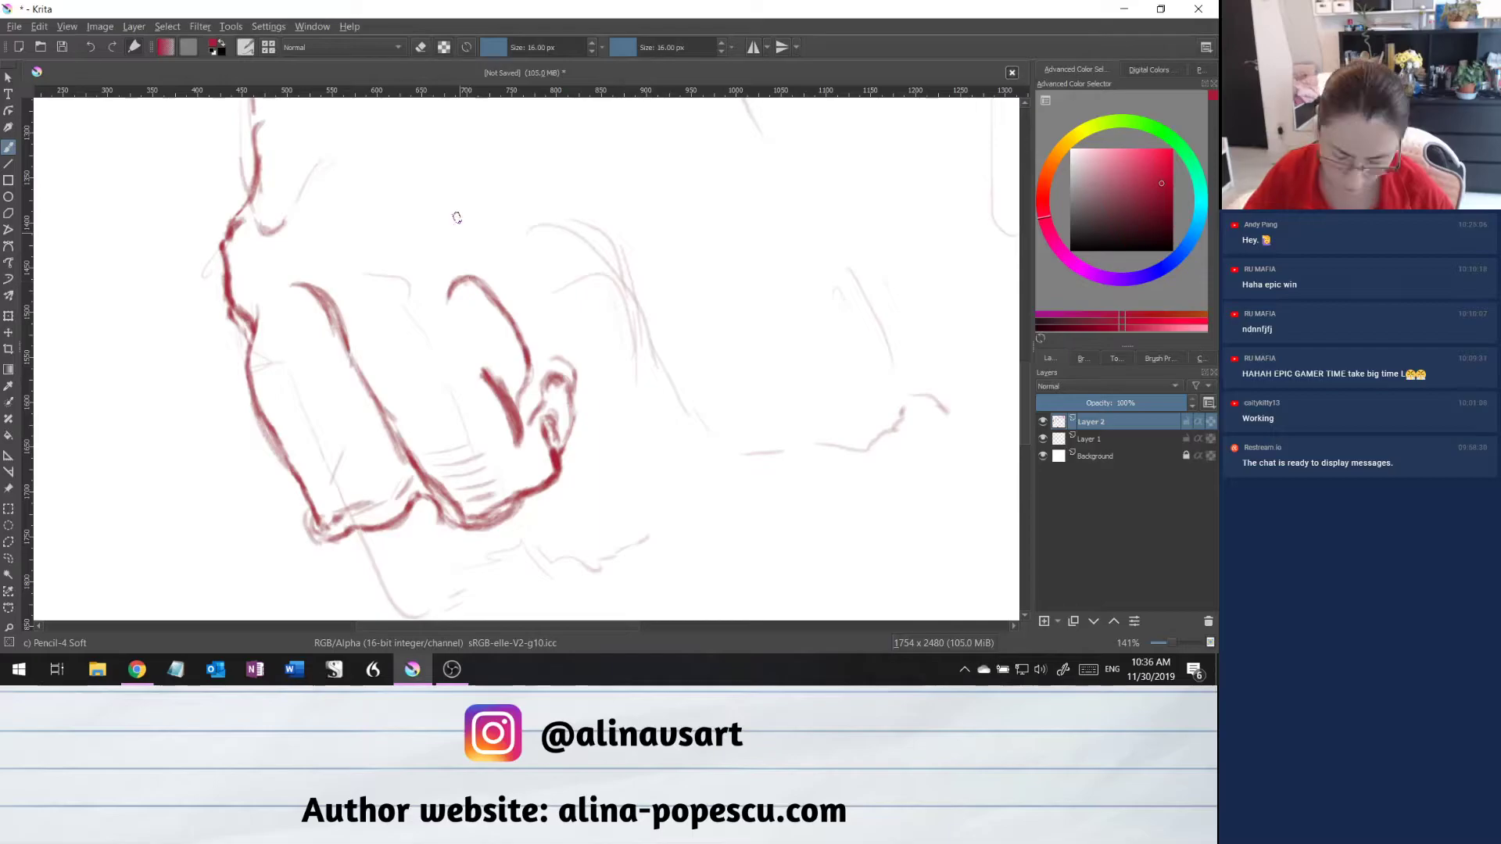
mouse_move(417, 252)
left_mouse_down()
mouse_move(458, 259)
mouse_move(416, 251)
mouse_move(465, 258)
mouse_move(588, 366)
left_mouse_up()
left_click_drag(508, 299, 585, 362)
mouse_move(514, 308)
left_mouse_down()
mouse_move(583, 367)
mouse_move(570, 358)
left_mouse_up()
left_click_drag(469, 261, 520, 313)
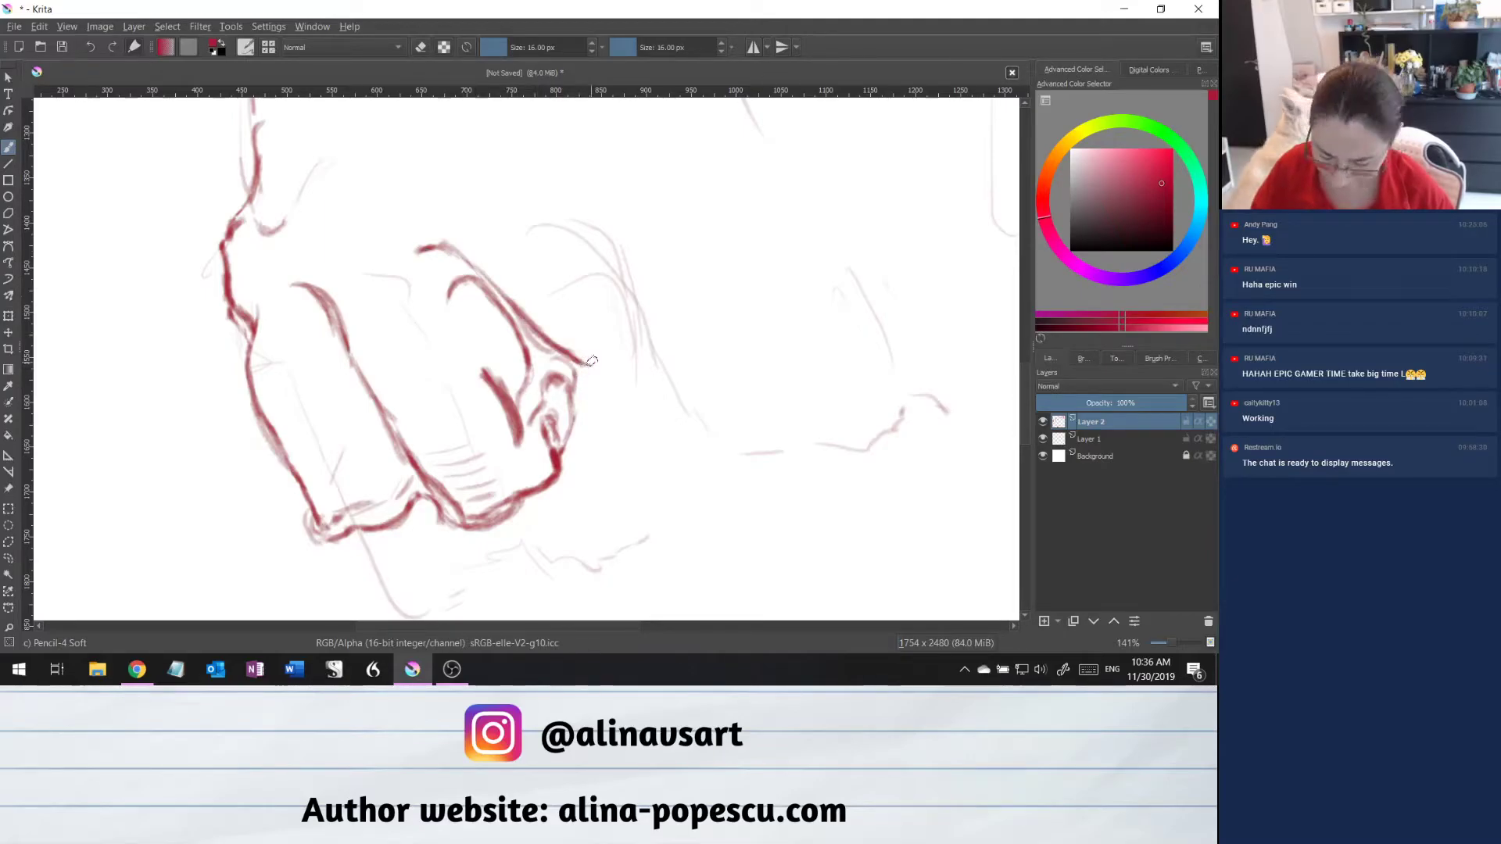
Extend the diagonal contour into a dip, outline a small rounded digit tip beyond it, and draw the slanted edge above that tip.
mouse_move(574, 356)
left_mouse_down()
mouse_move(635, 379)
mouse_move(643, 407)
left_mouse_up()
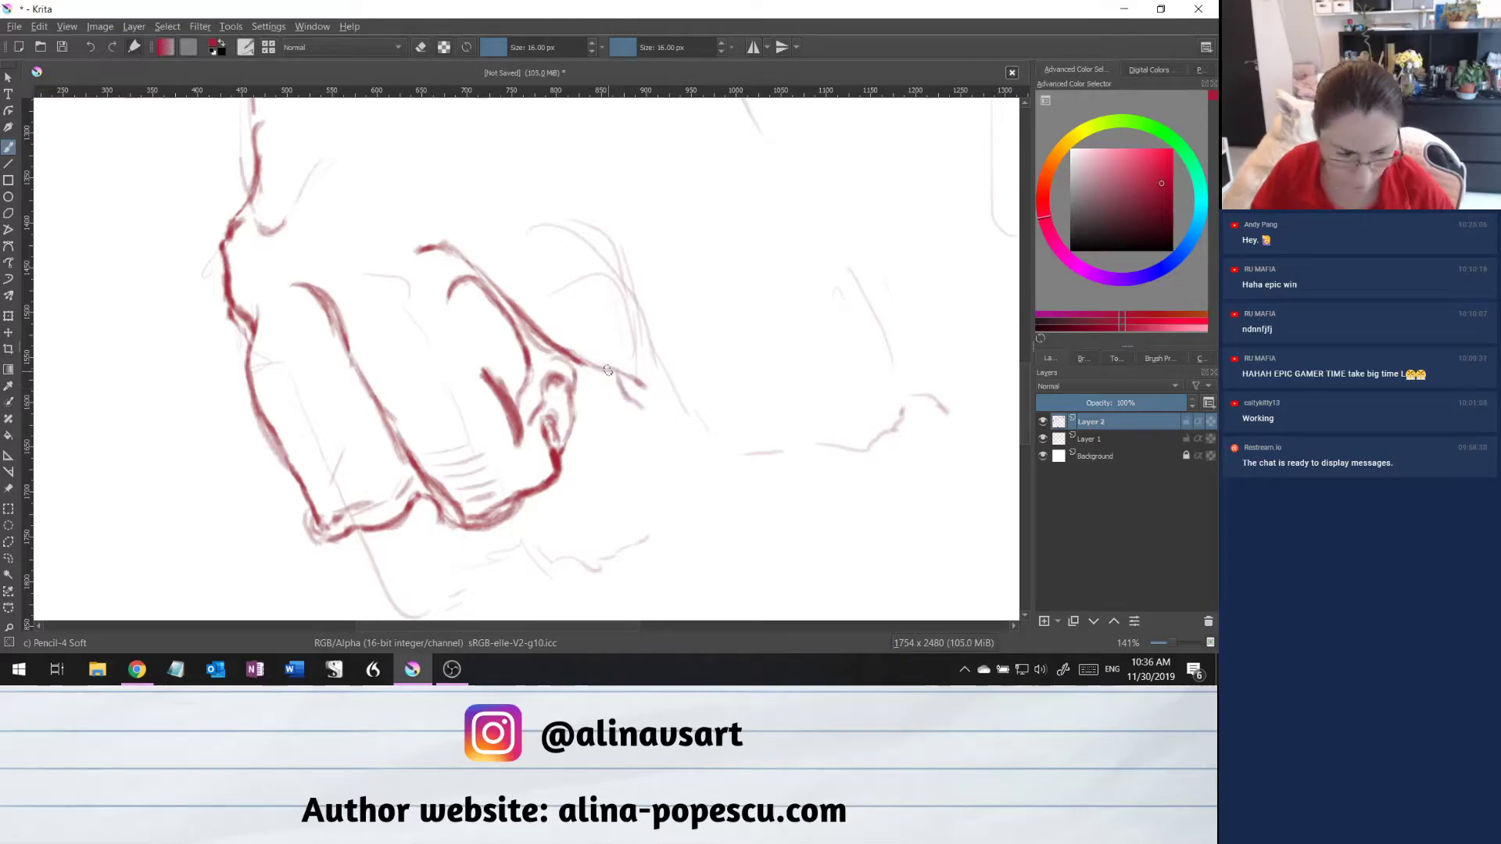
mouse_move(595, 365)
left_mouse_down()
mouse_move(641, 402)
mouse_move(686, 391)
left_mouse_up()
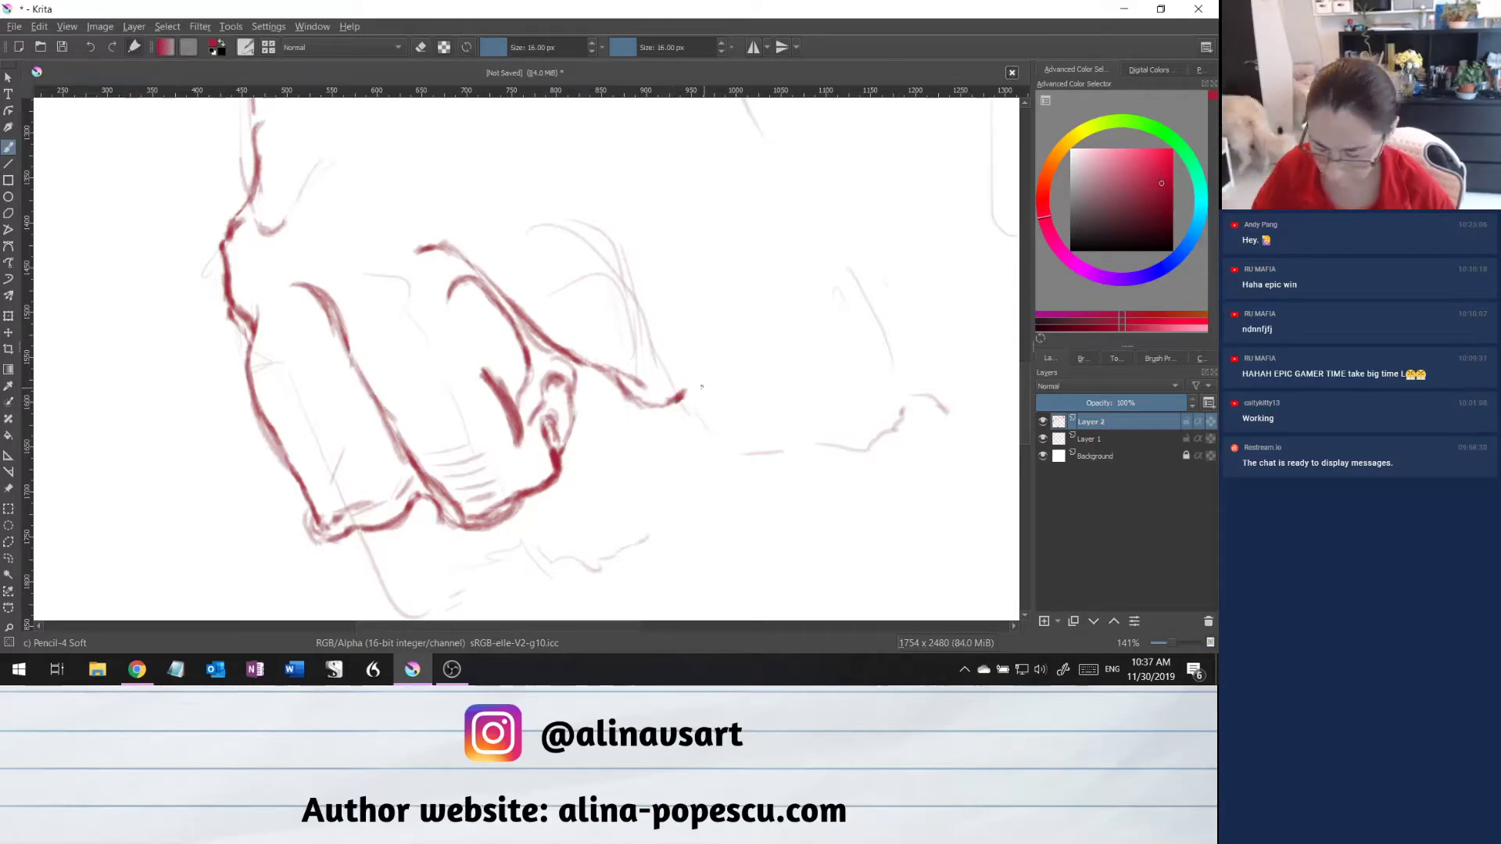
mouse_move(702, 388)
left_mouse_down()
mouse_move(734, 368)
mouse_move(735, 327)
mouse_move(692, 332)
mouse_move(727, 317)
left_mouse_up()
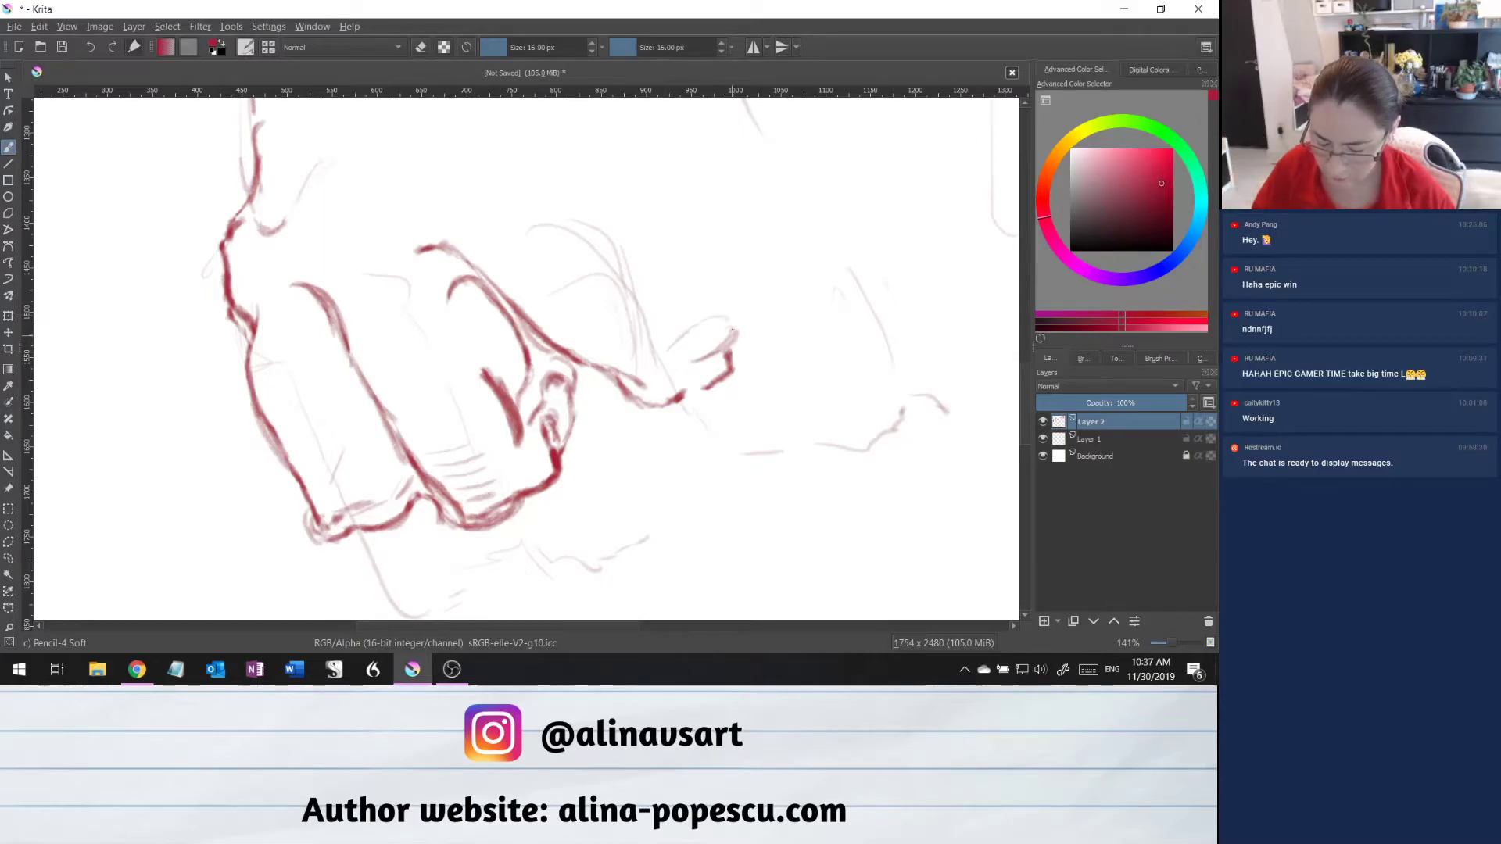
mouse_move(726, 315)
left_mouse_down()
mouse_move(733, 348)
mouse_move(702, 315)
left_mouse_up()
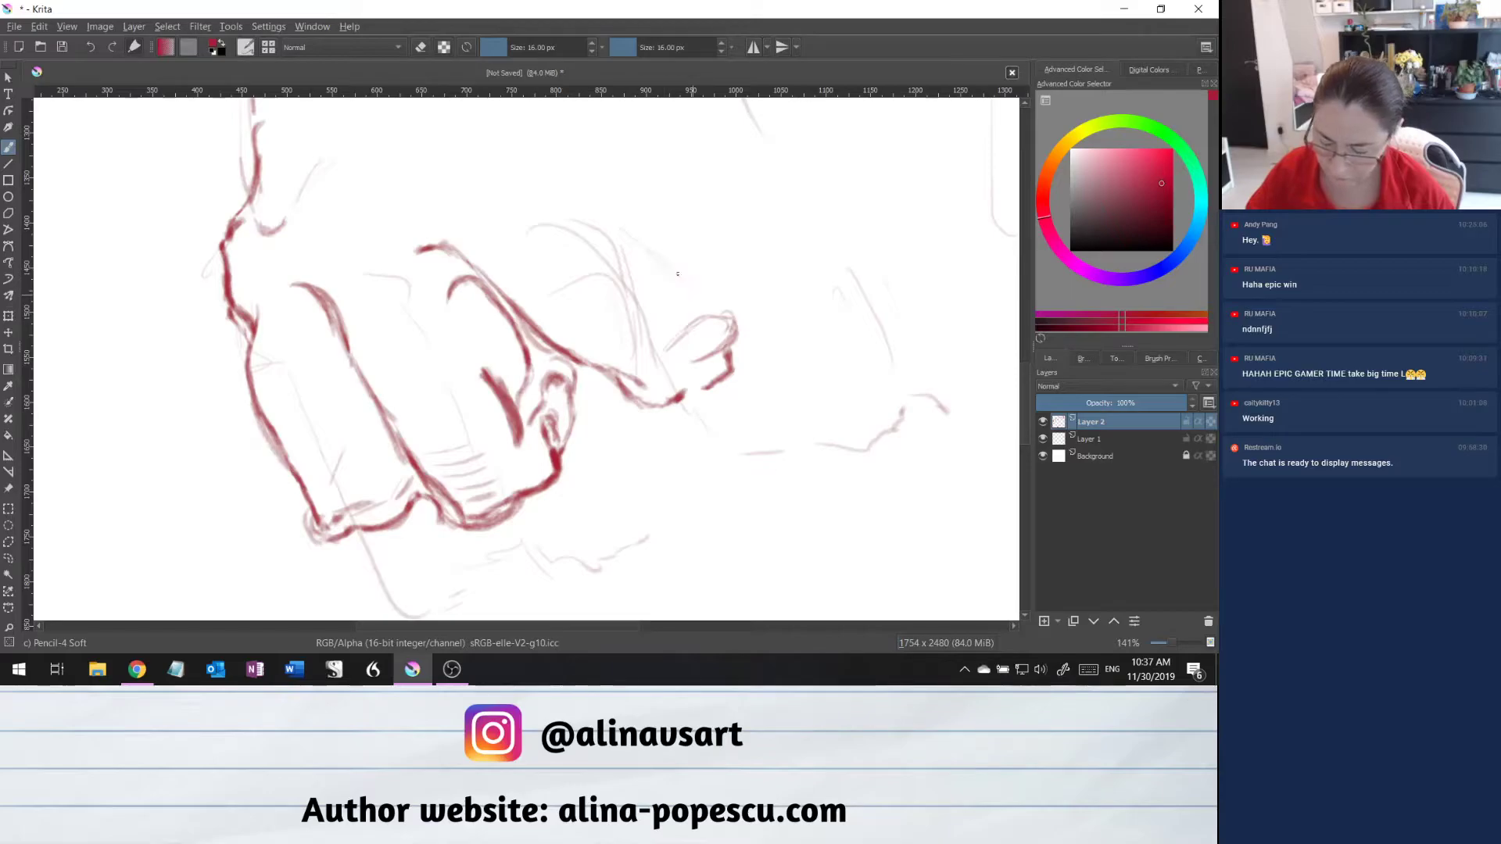
left_click_drag(677, 273, 640, 248)
left_click_drag(585, 204, 689, 287)
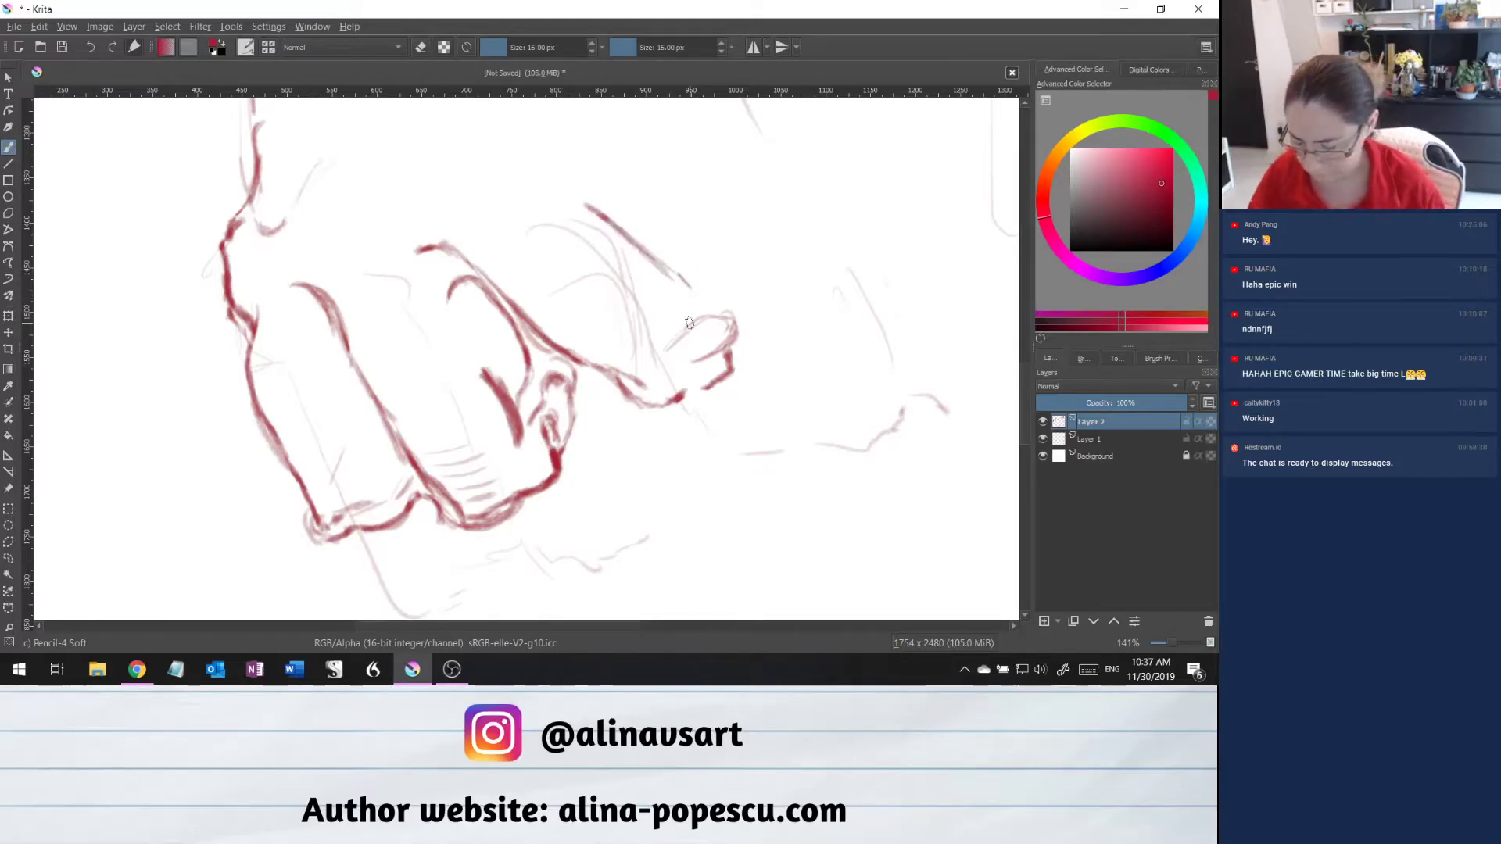
Add a short angled crease between the knuckles, strengthen the slanted wrist line, and draw a diagonal fold at the hand's outer edge.
mouse_move(1032, 423)
left_mouse_down()
mouse_move(1028, 383)
mouse_move(1020, 404)
left_mouse_up()
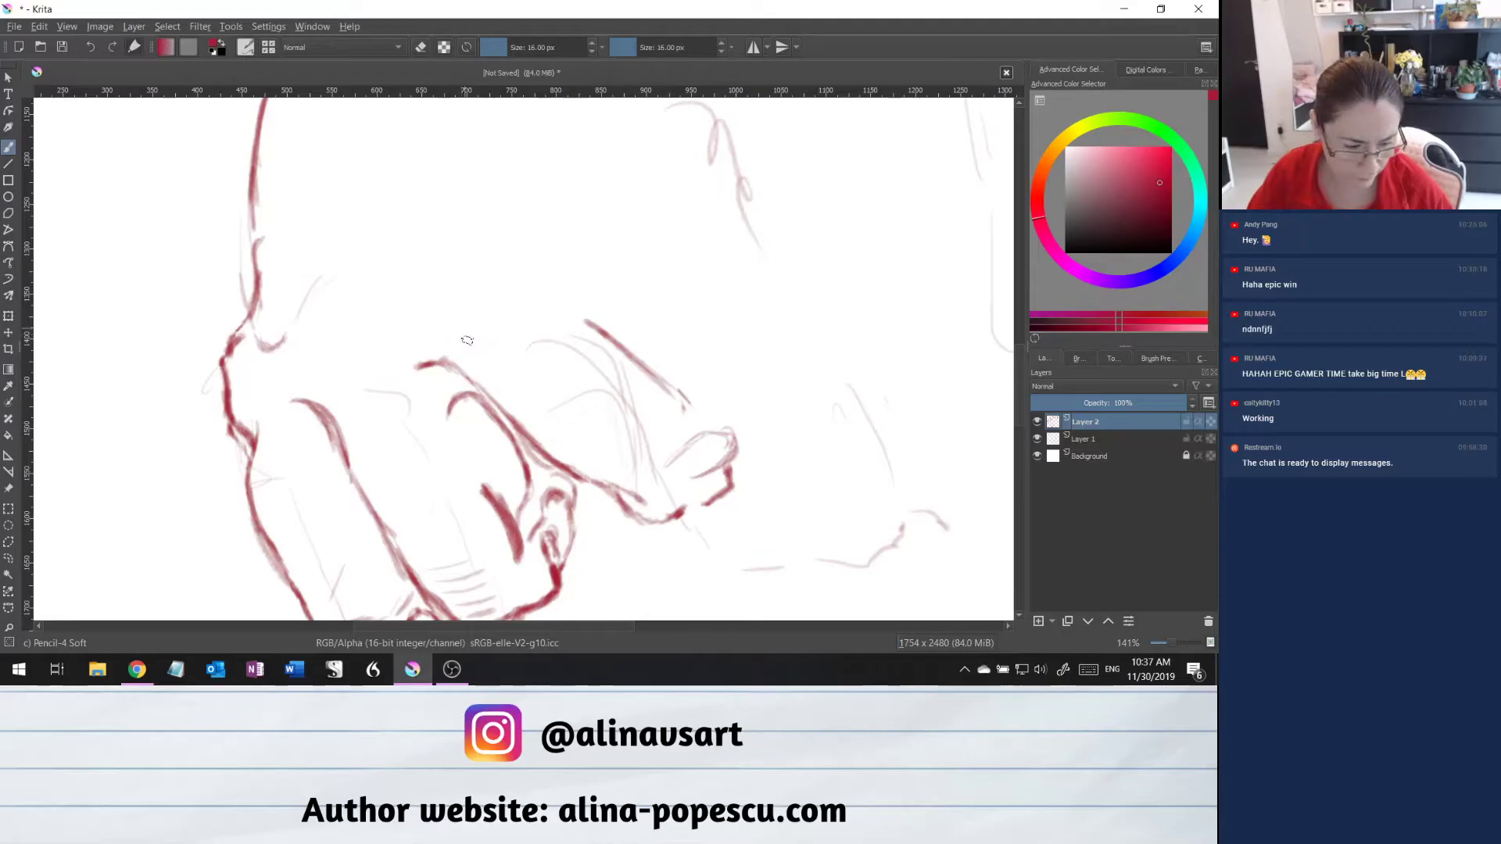
left_click_drag(338, 362, 360, 401)
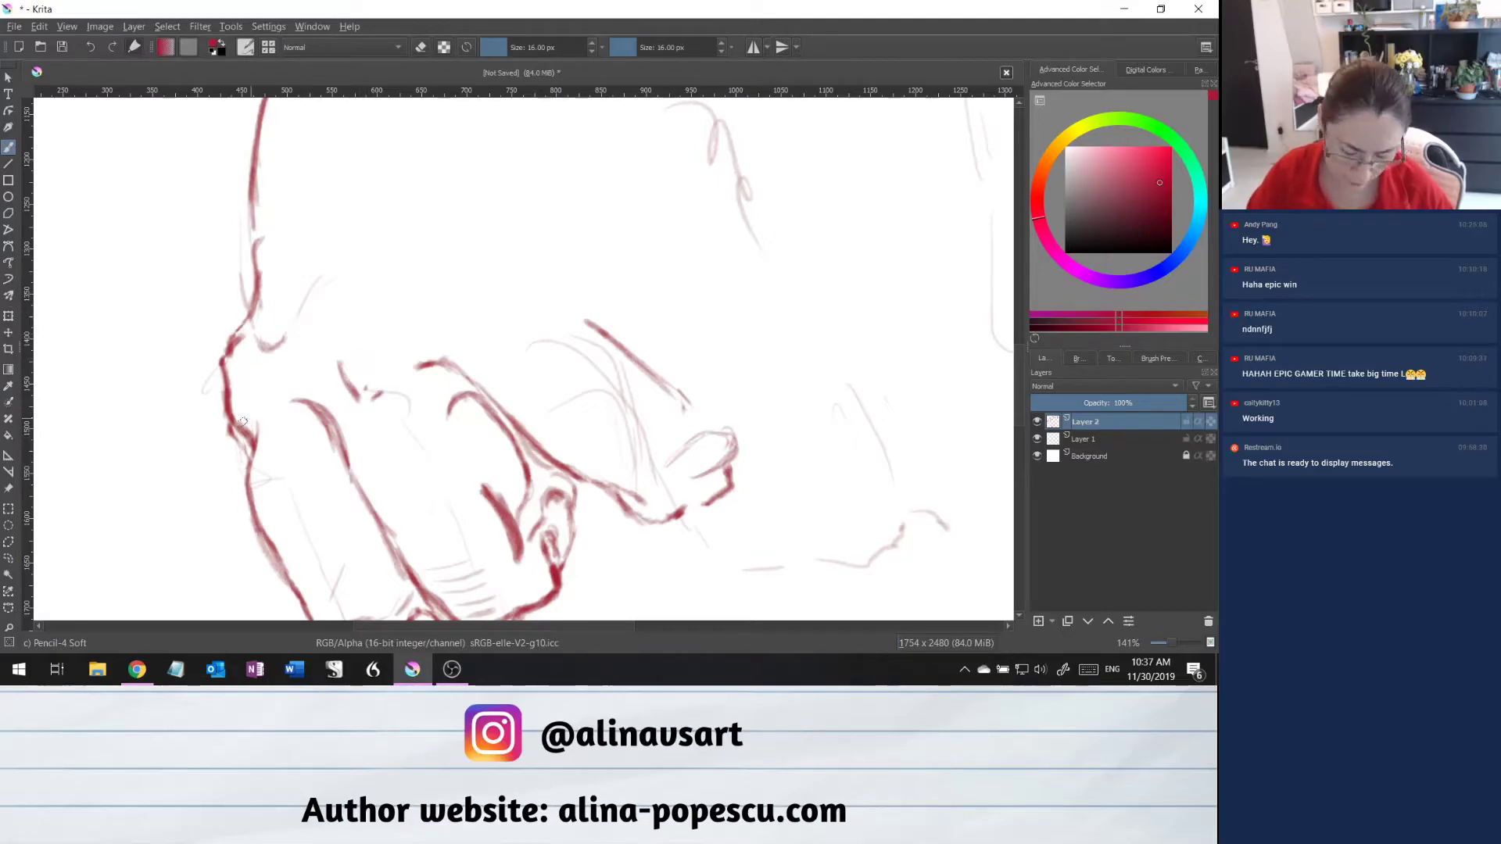
left_click_drag(316, 321, 362, 261)
left_click_drag(244, 413, 279, 365)
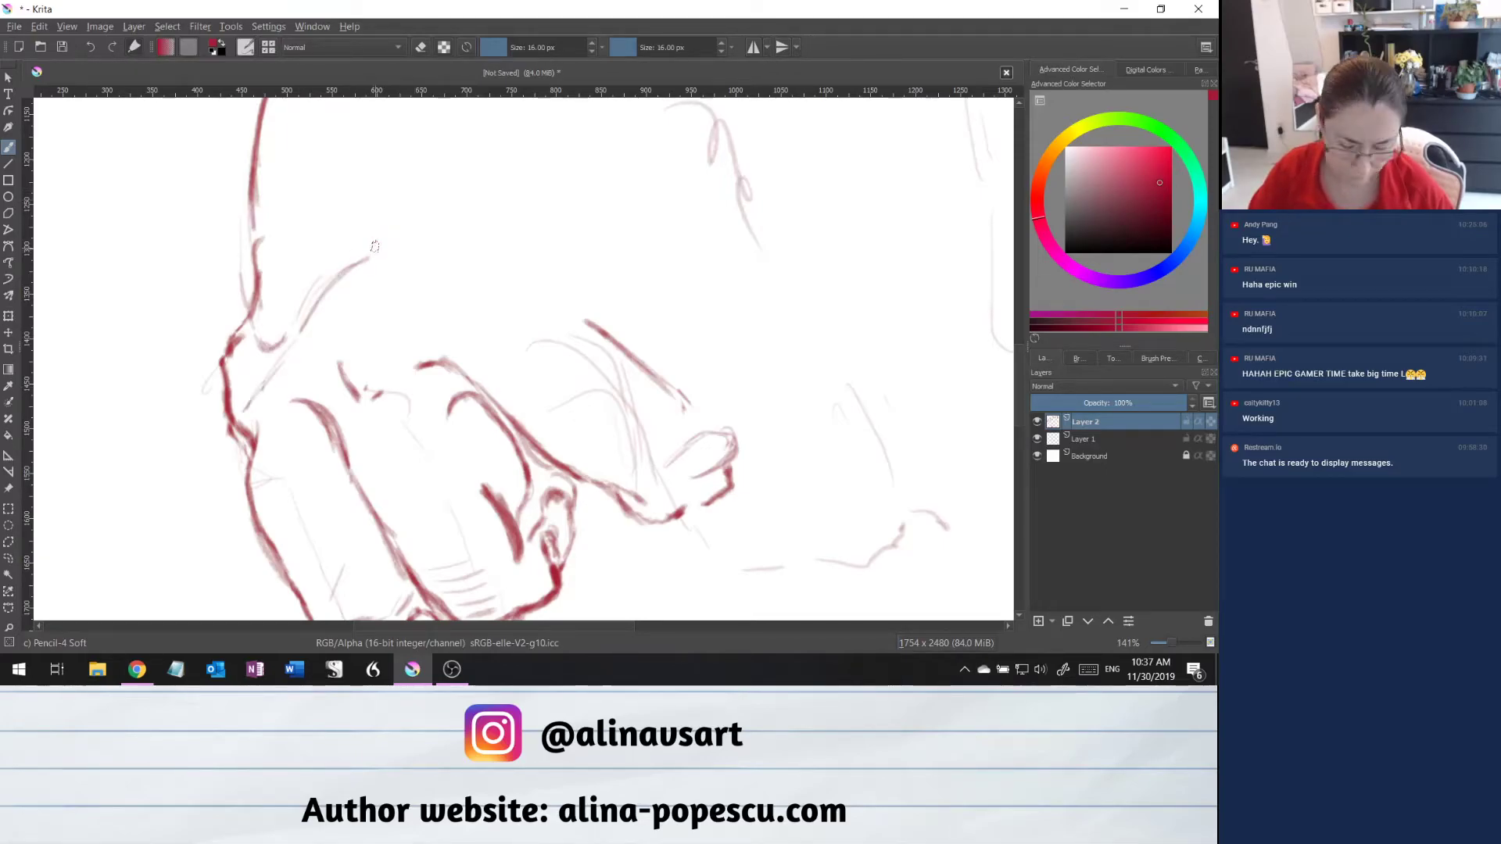
Add short marks and a second fold line inside the wrist, plus a shallow arch above the knuckles that sweeps up into a curve.
left_click_drag(377, 240, 381, 202)
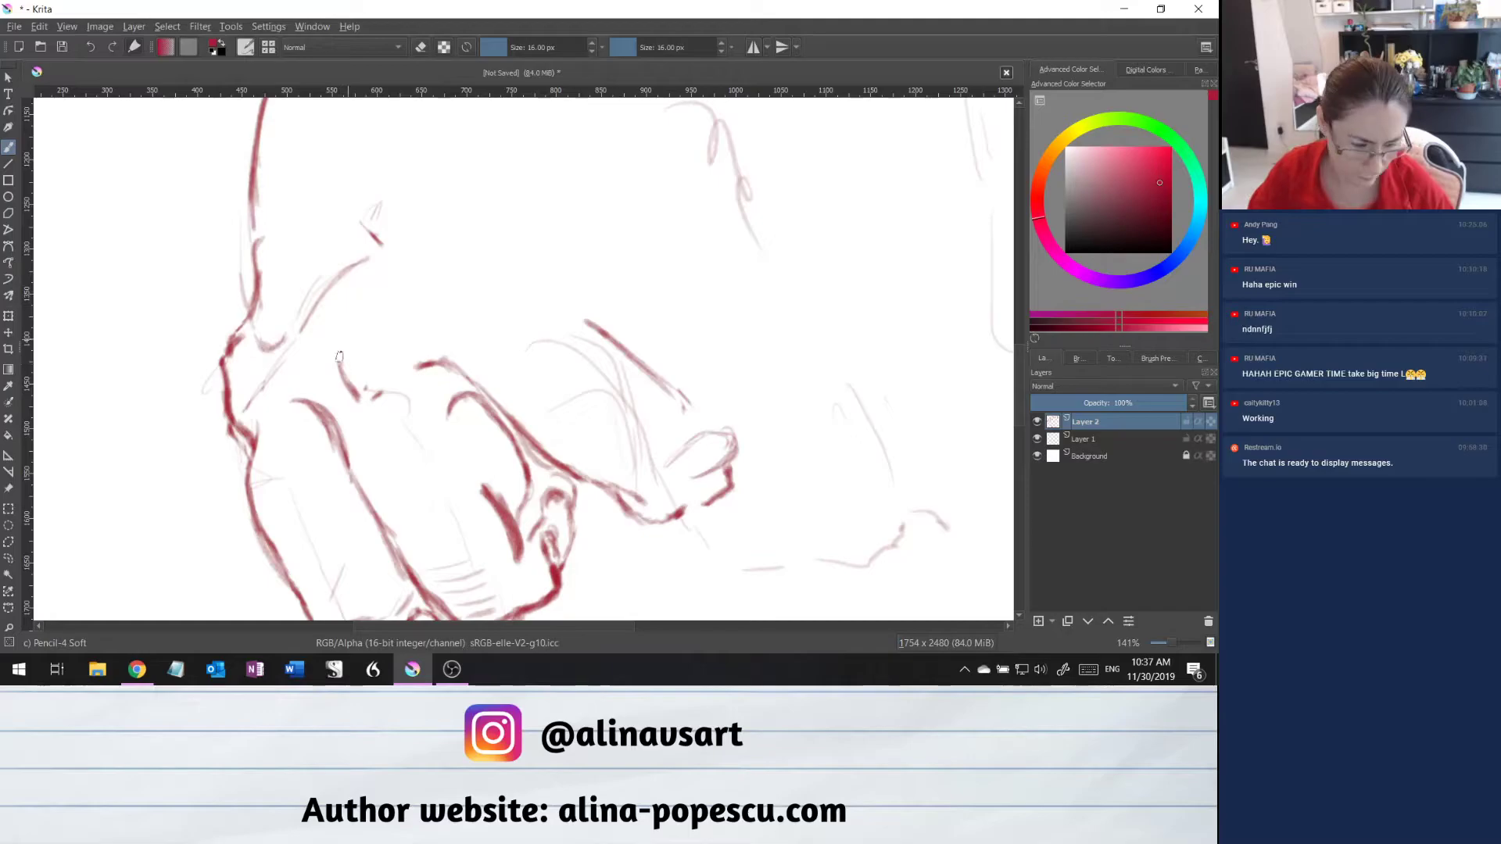
mouse_move(335, 348)
left_mouse_down()
mouse_move(370, 290)
mouse_move(361, 273)
left_mouse_up()
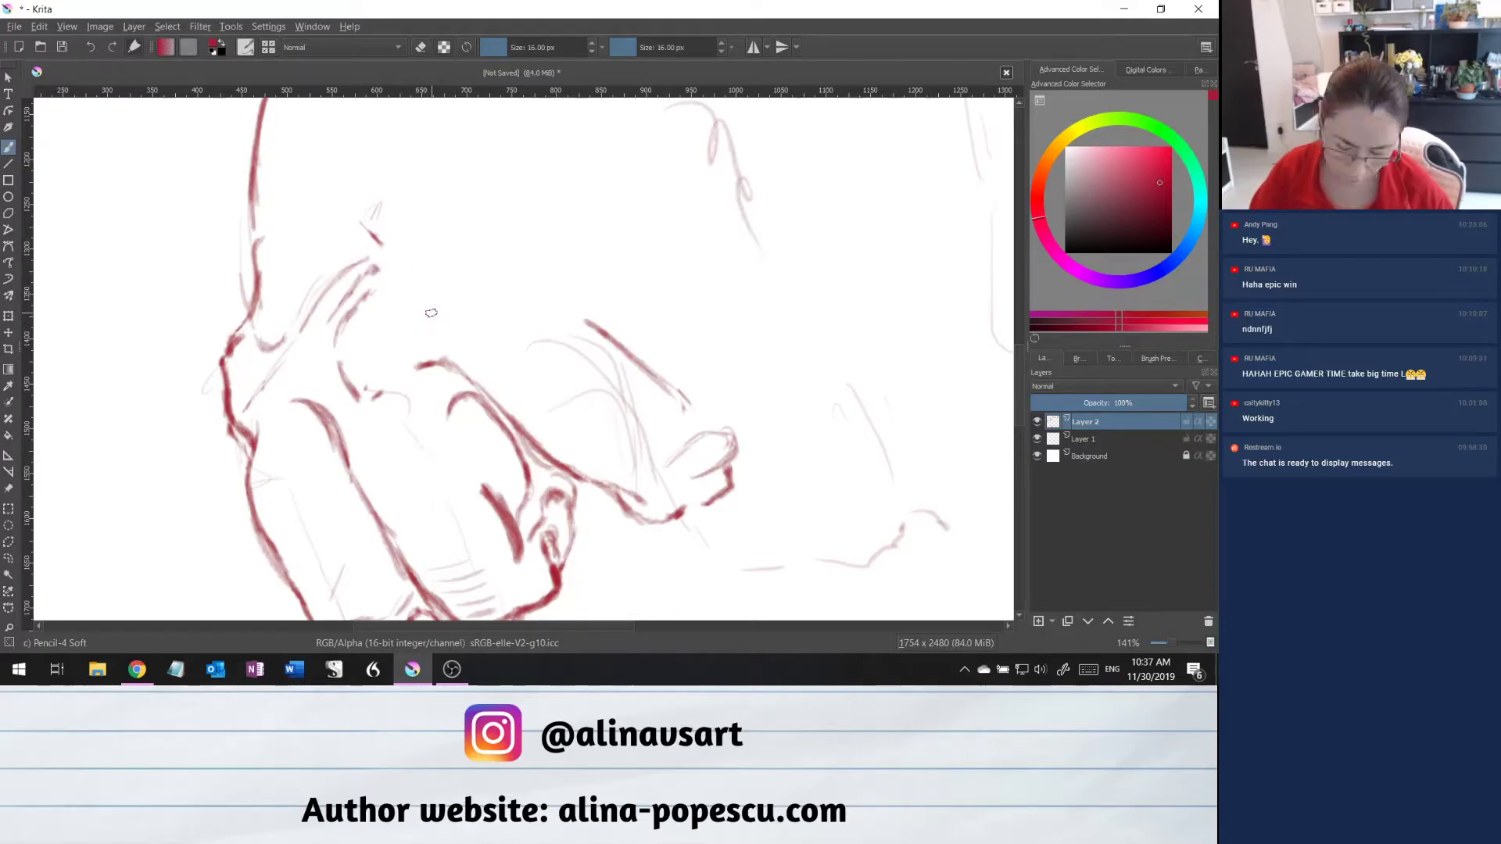
left_click_drag(410, 317, 471, 330)
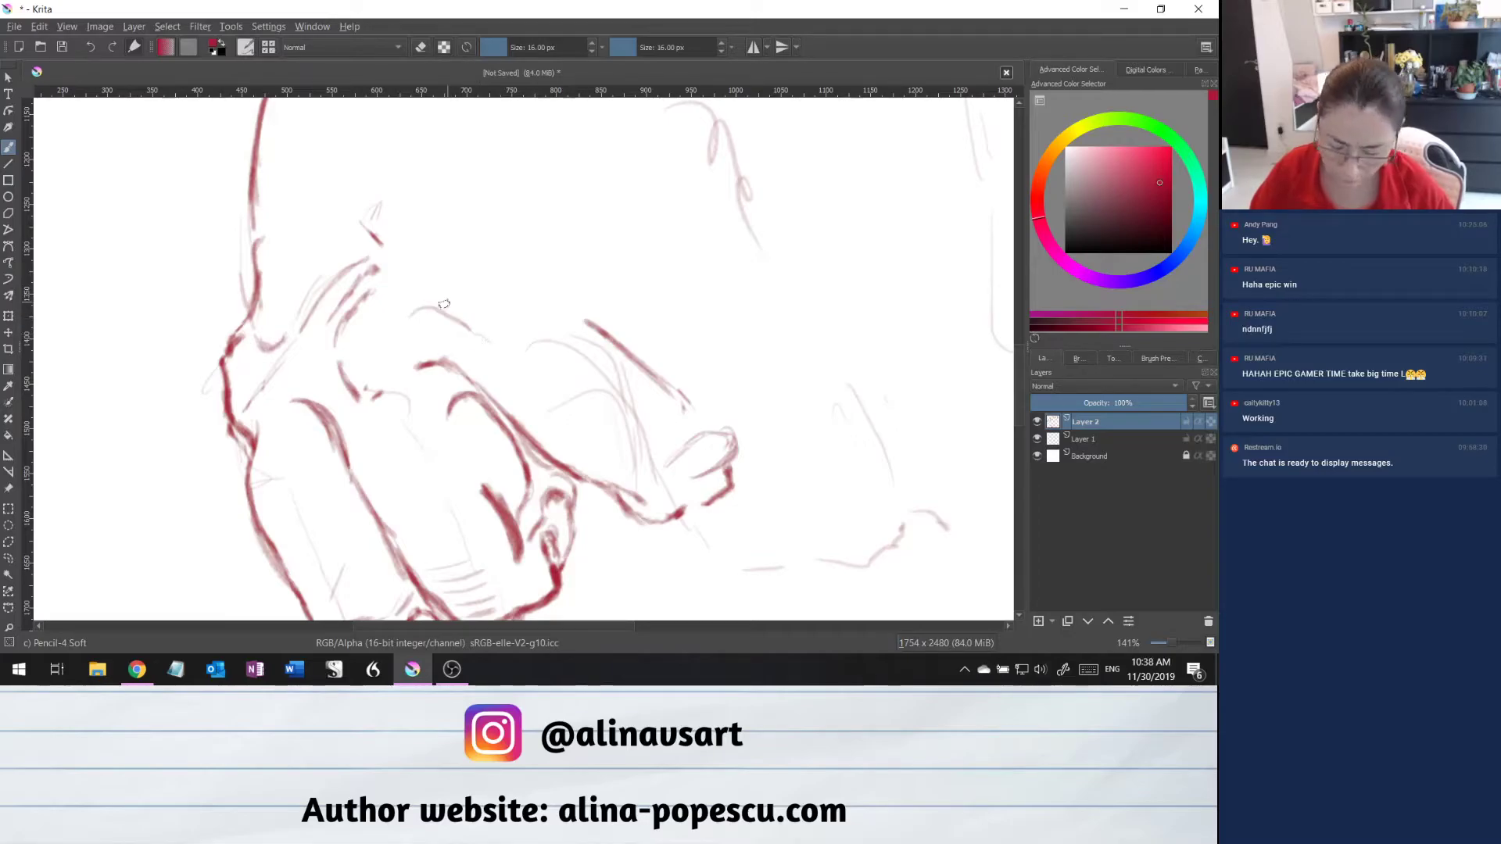
mouse_move(443, 310)
left_mouse_down()
mouse_move(511, 283)
mouse_move(497, 293)
mouse_move(532, 256)
left_mouse_up()
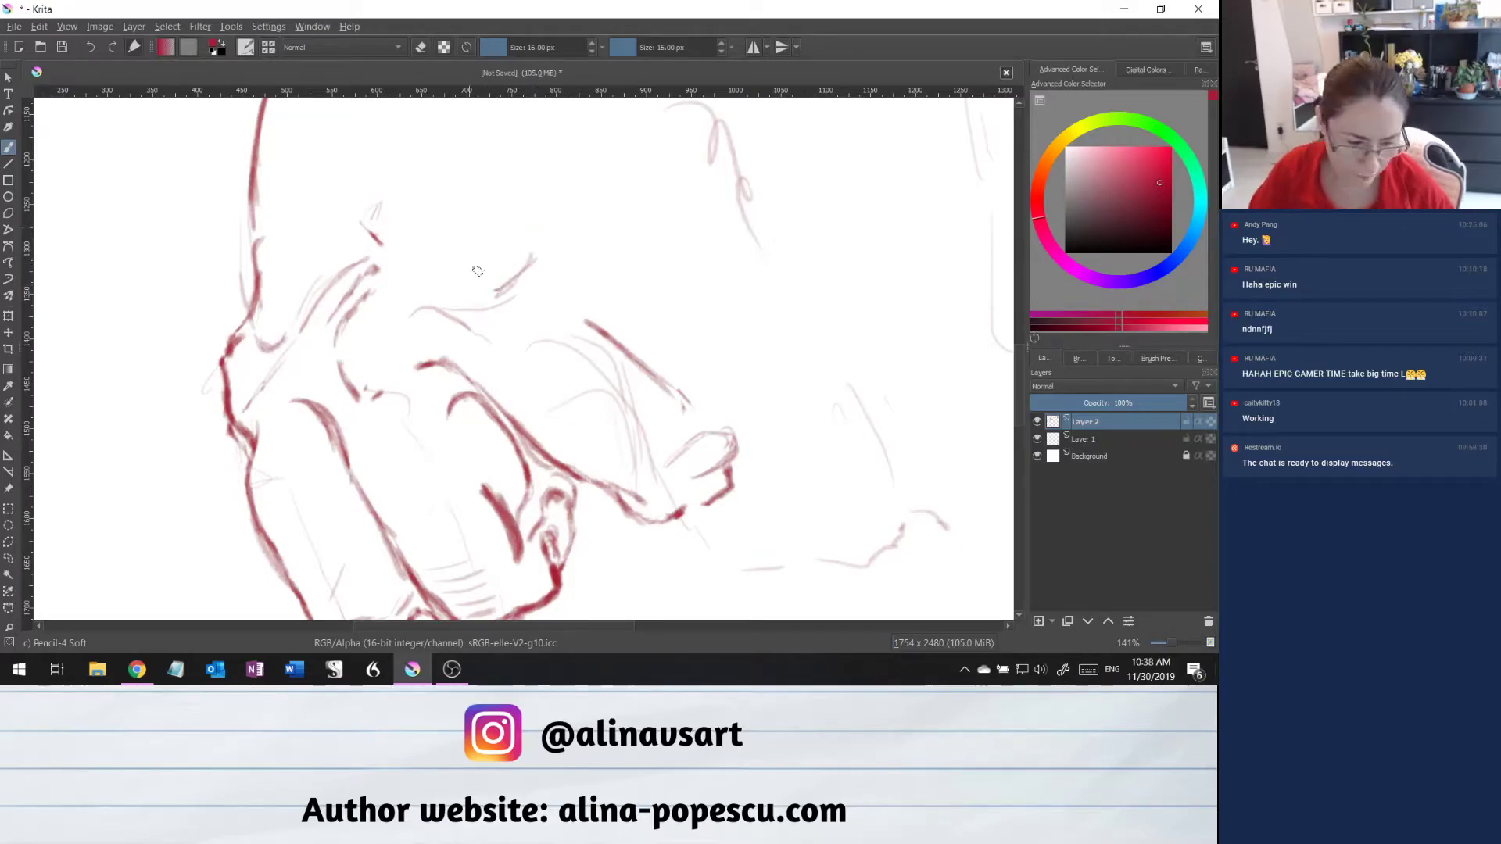
Draw a slanted stroke and a cluster of small curled marks above the knuckle arch, and thicken the rounded digit tip's upper edge.
left_click_drag(501, 273, 524, 195)
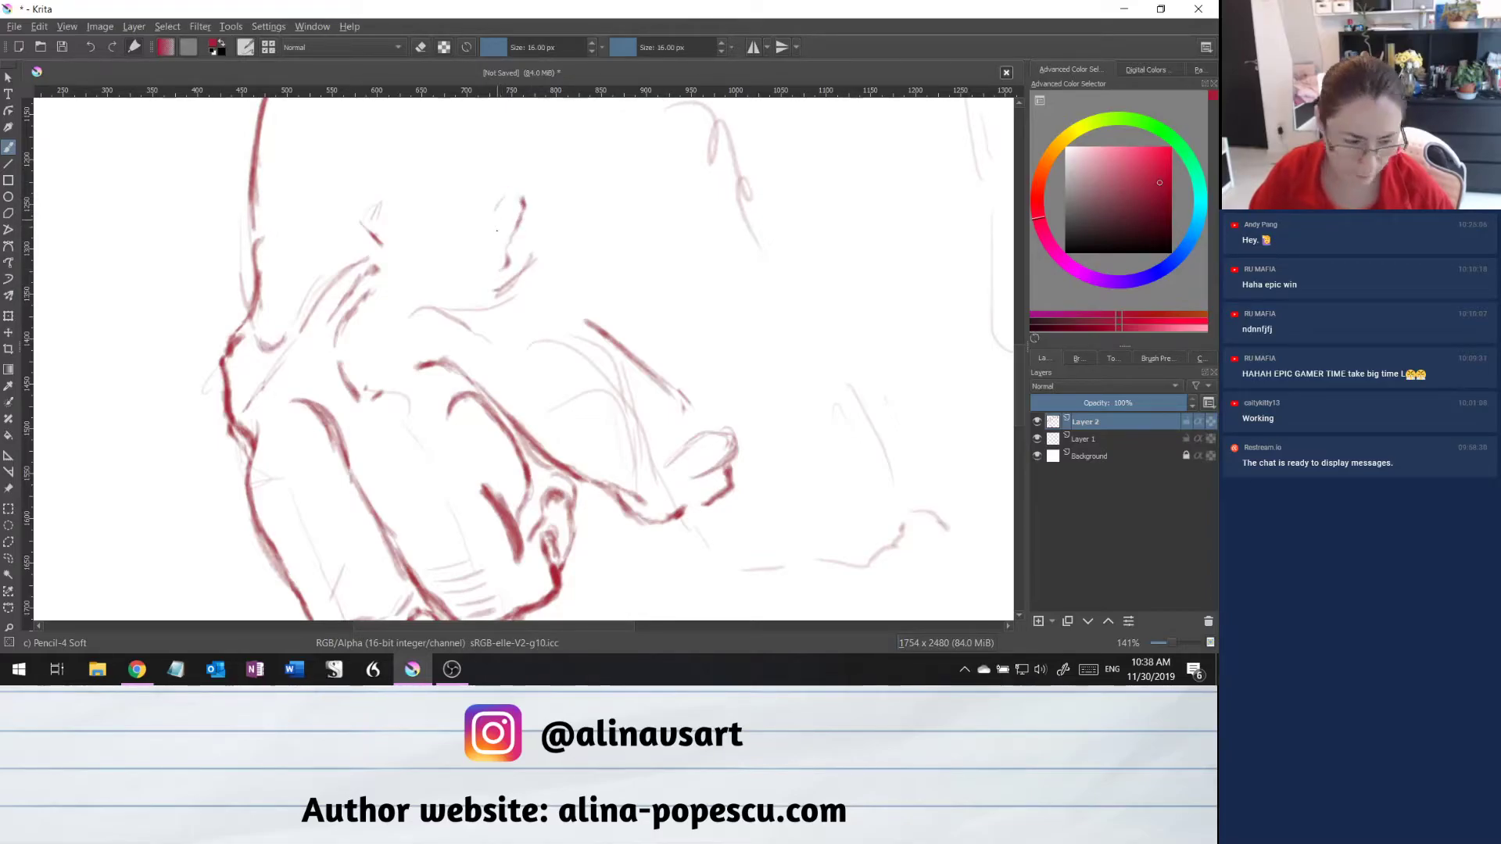
left_click_drag(478, 161, 495, 171)
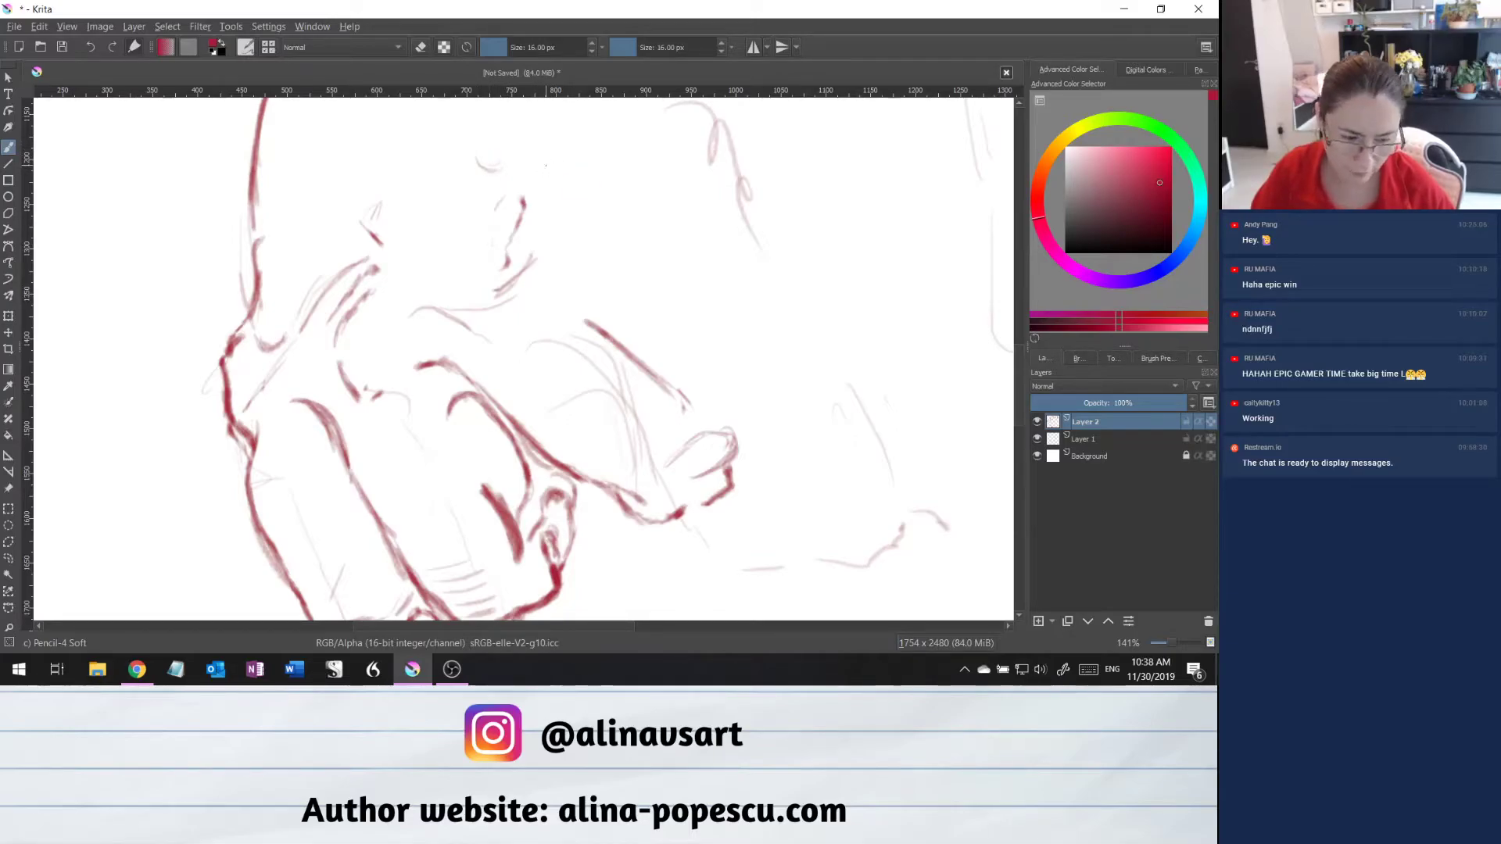
left_click_drag(544, 162, 584, 191)
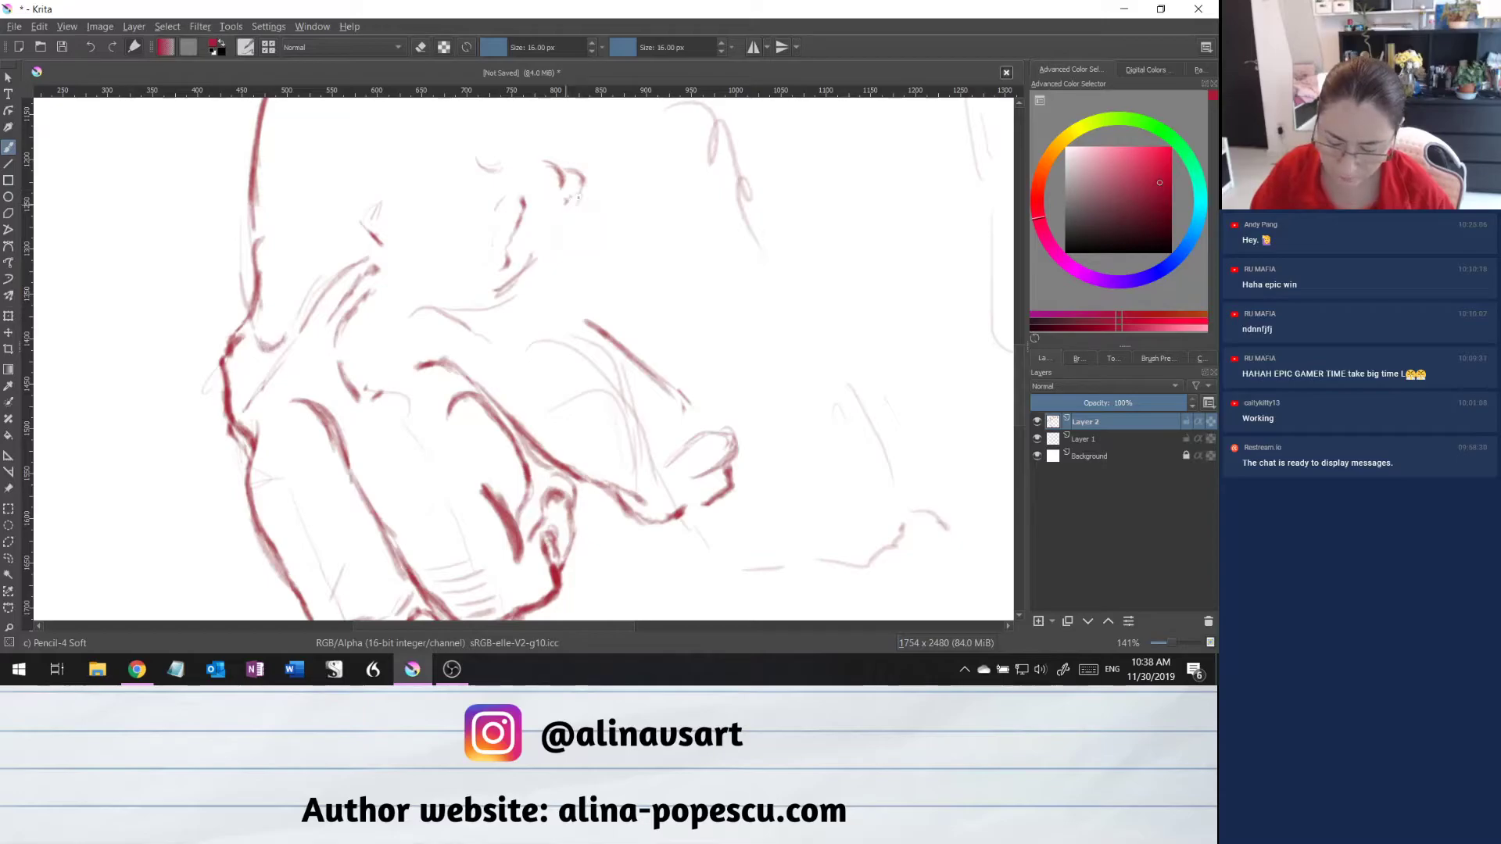
mouse_move(566, 225)
left_mouse_down()
mouse_move(585, 200)
mouse_move(604, 203)
mouse_move(591, 212)
left_mouse_up()
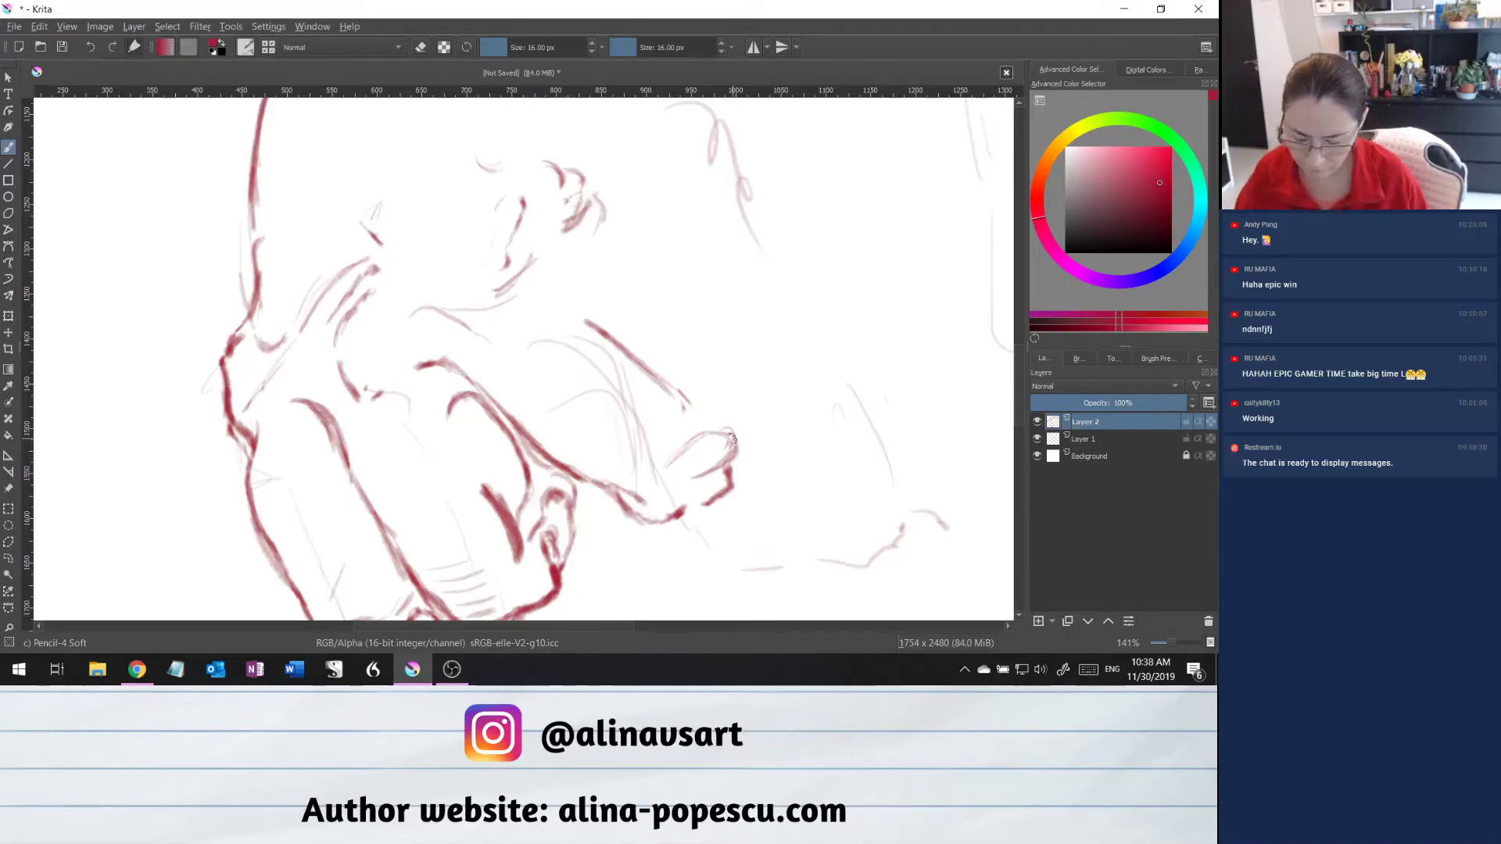
mouse_move(738, 444)
left_mouse_down()
mouse_move(723, 426)
mouse_move(740, 443)
left_mouse_up()
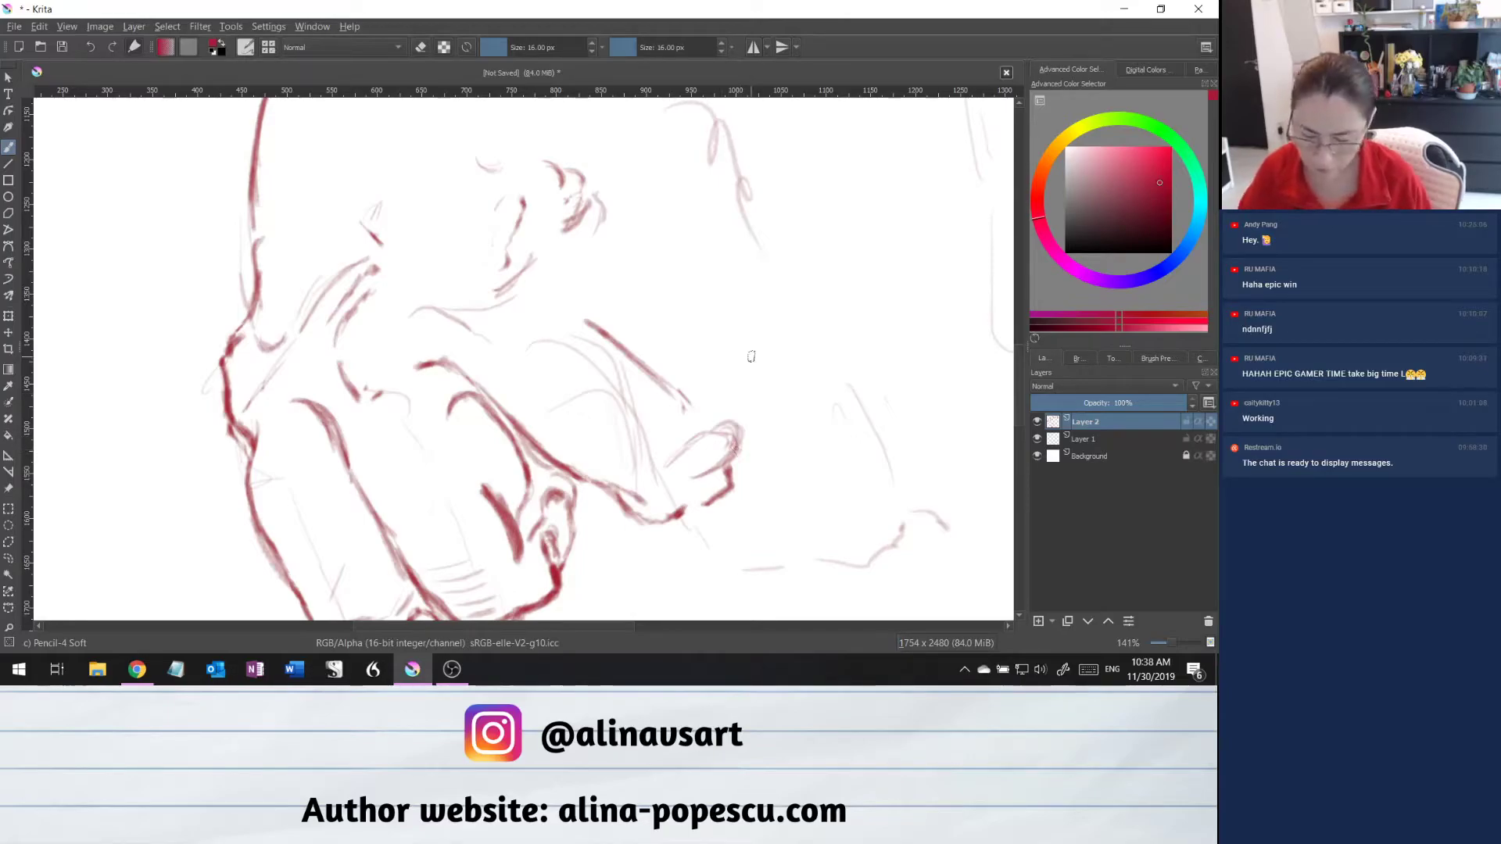
Outline-select the cluster of small strokes above the knuckles, move it slightly down and left, and clear the selection.
left_click(9, 557)
mouse_move(625, 223)
left_mouse_down()
mouse_move(504, 296)
mouse_move(457, 281)
mouse_move(441, 146)
mouse_move(490, 125)
mouse_move(587, 143)
mouse_move(611, 236)
left_mouse_up()
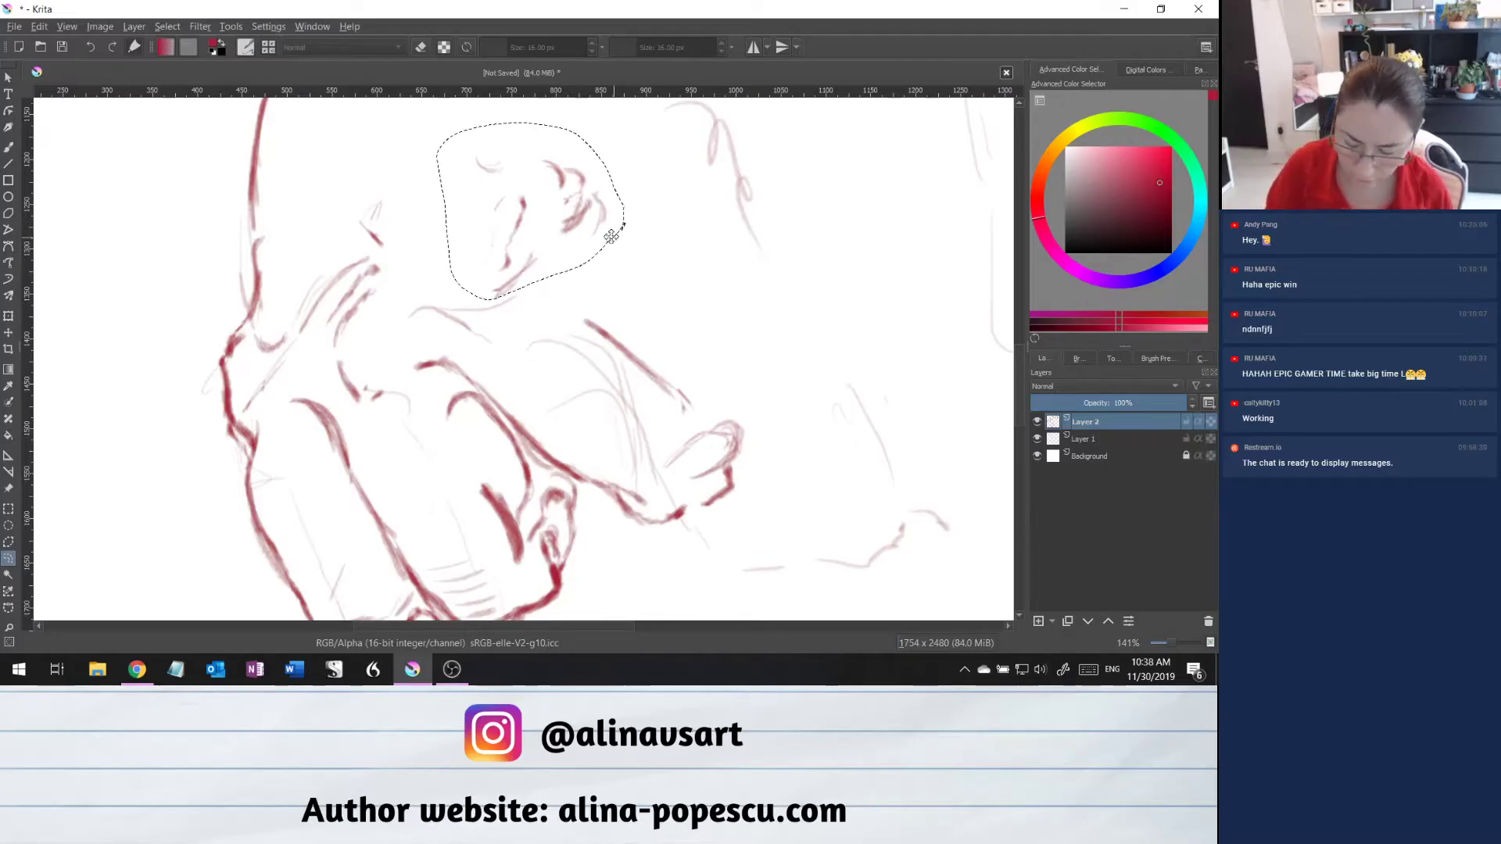
key("t")
mouse_move(578, 178)
left_mouse_down()
mouse_move(542, 201)
mouse_move(530, 185)
mouse_move(532, 211)
mouse_move(550, 206)
left_mouse_up()
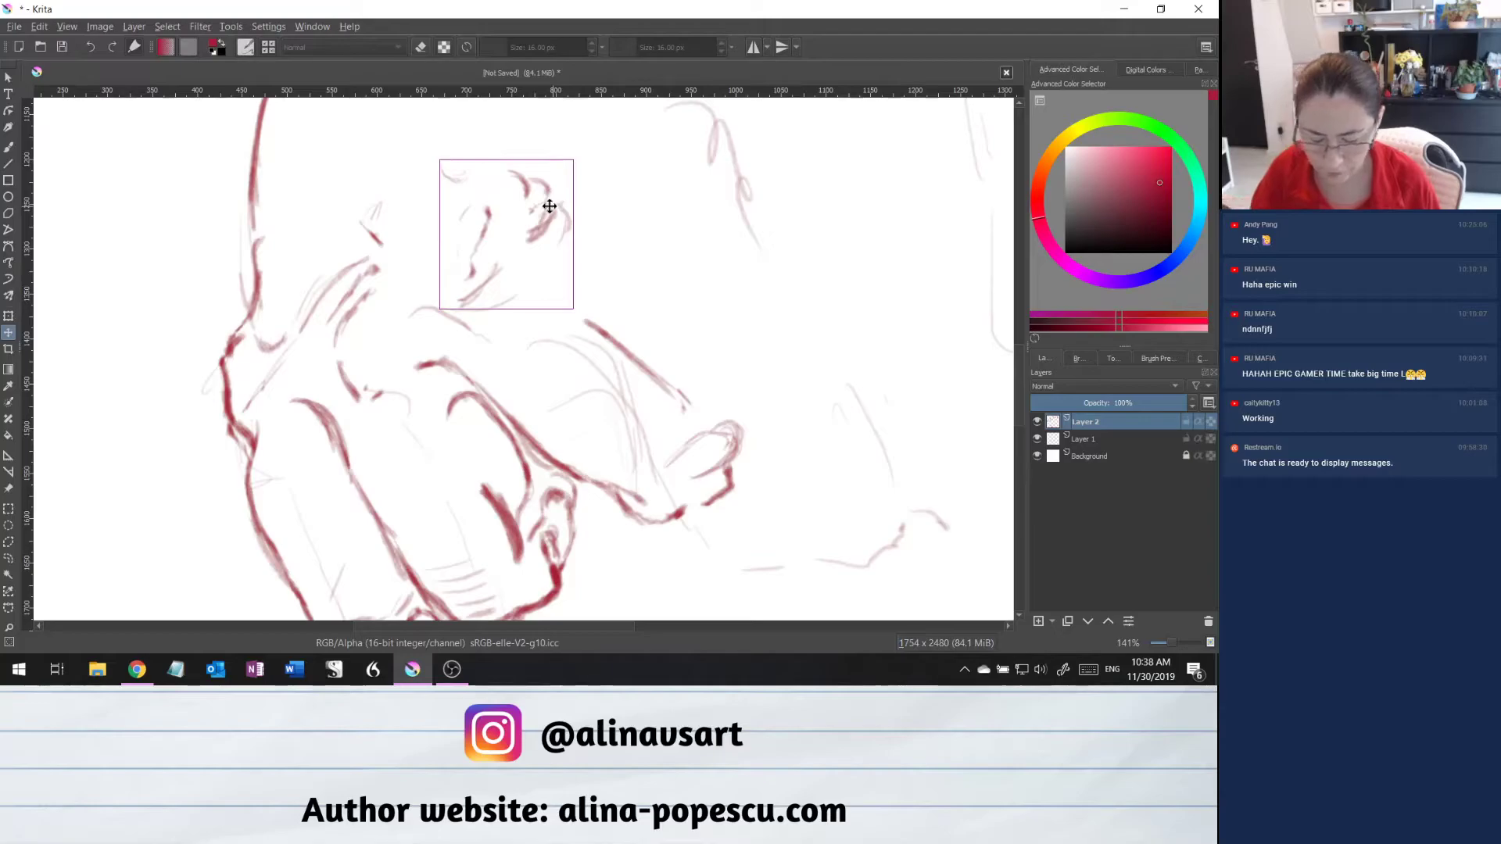
left_click_drag(549, 226, 541, 225)
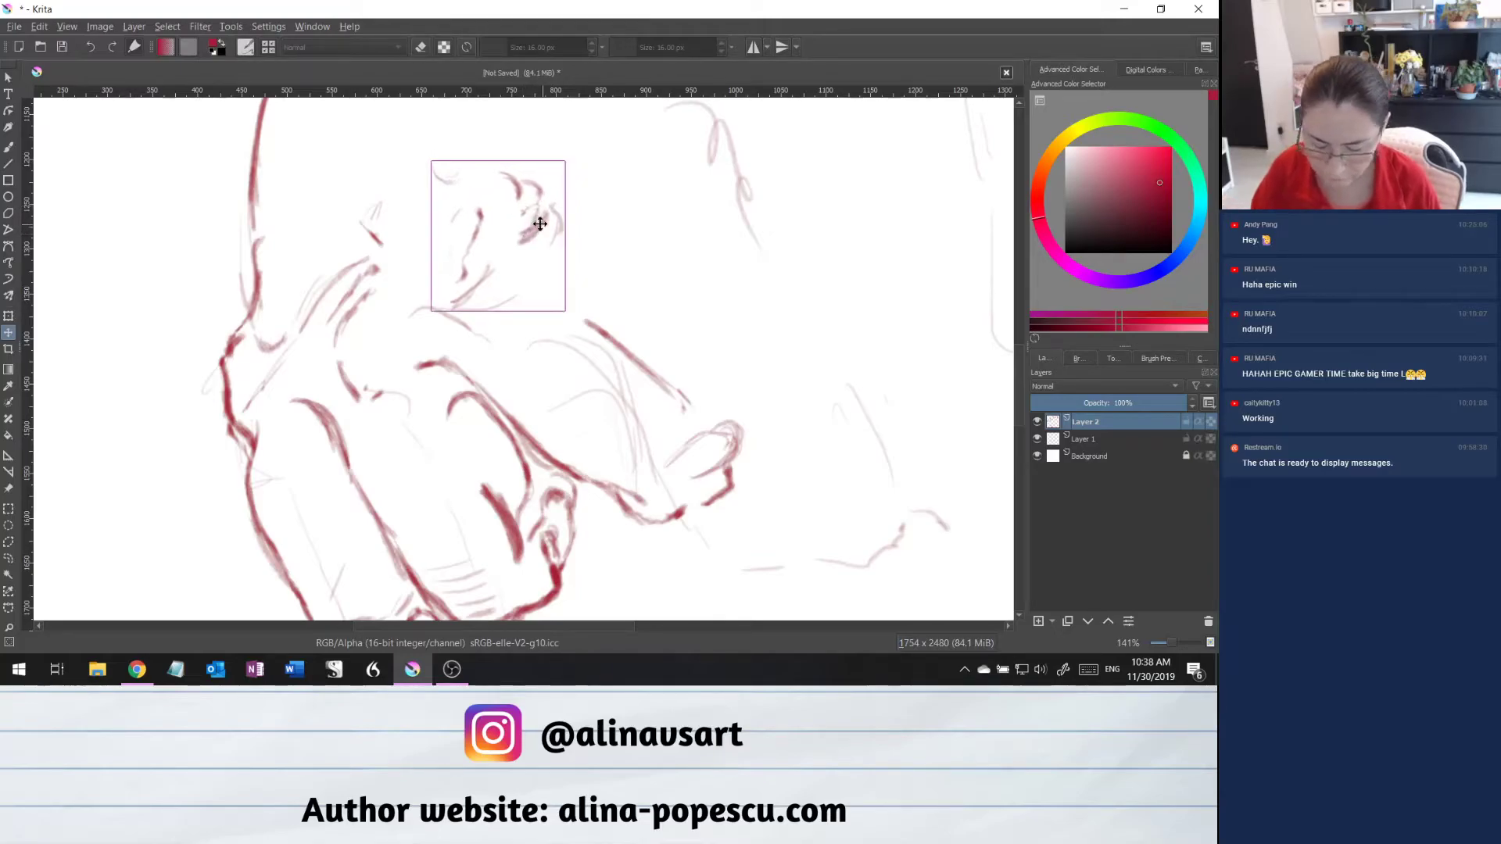
left_click(8, 557)
left_click_drag(447, 311, 427, 303)
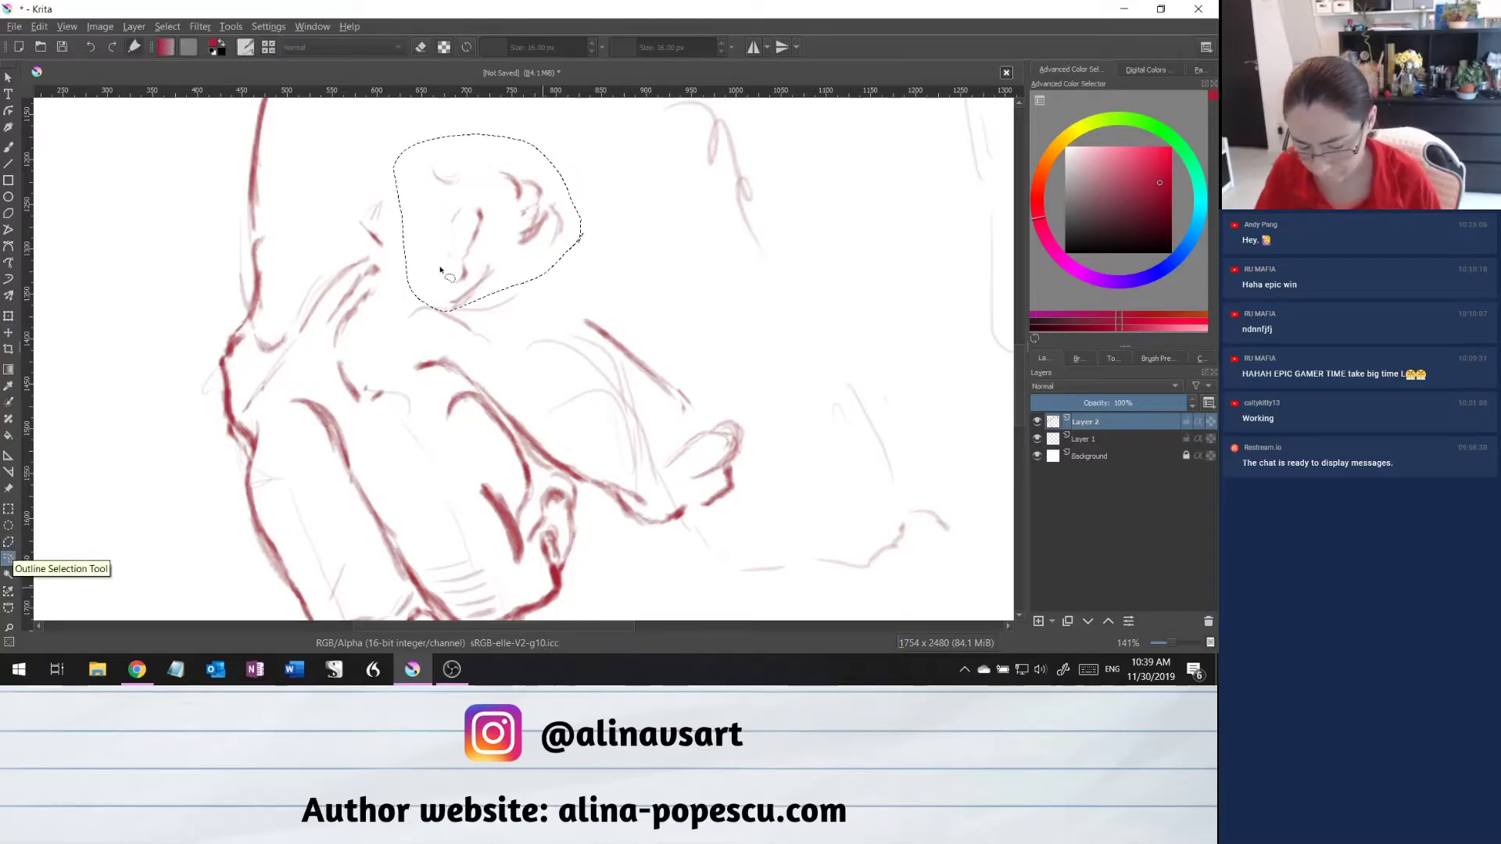
right_click(479, 237)
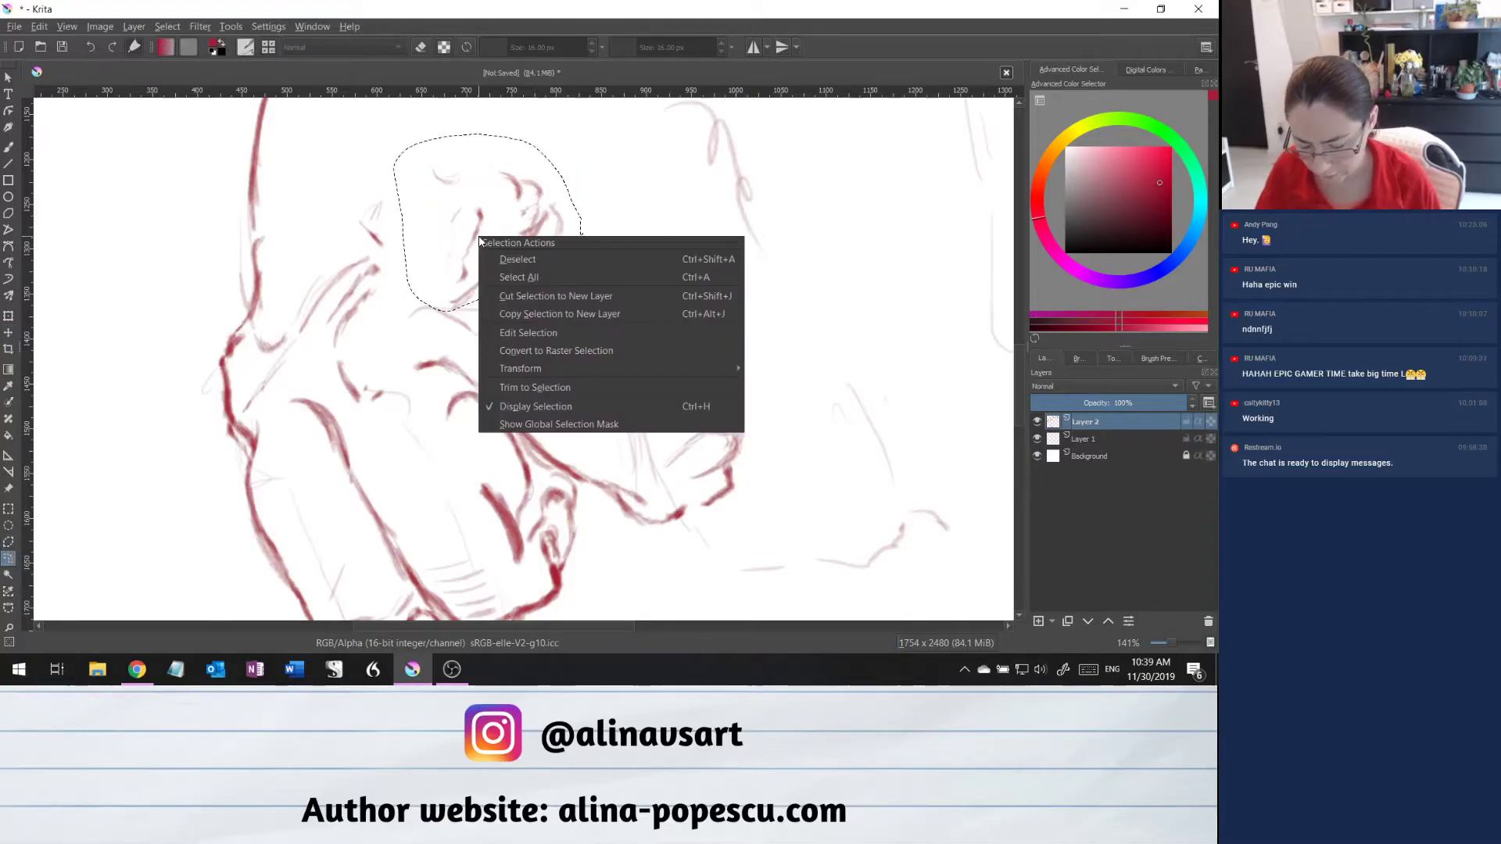
left_click(517, 268)
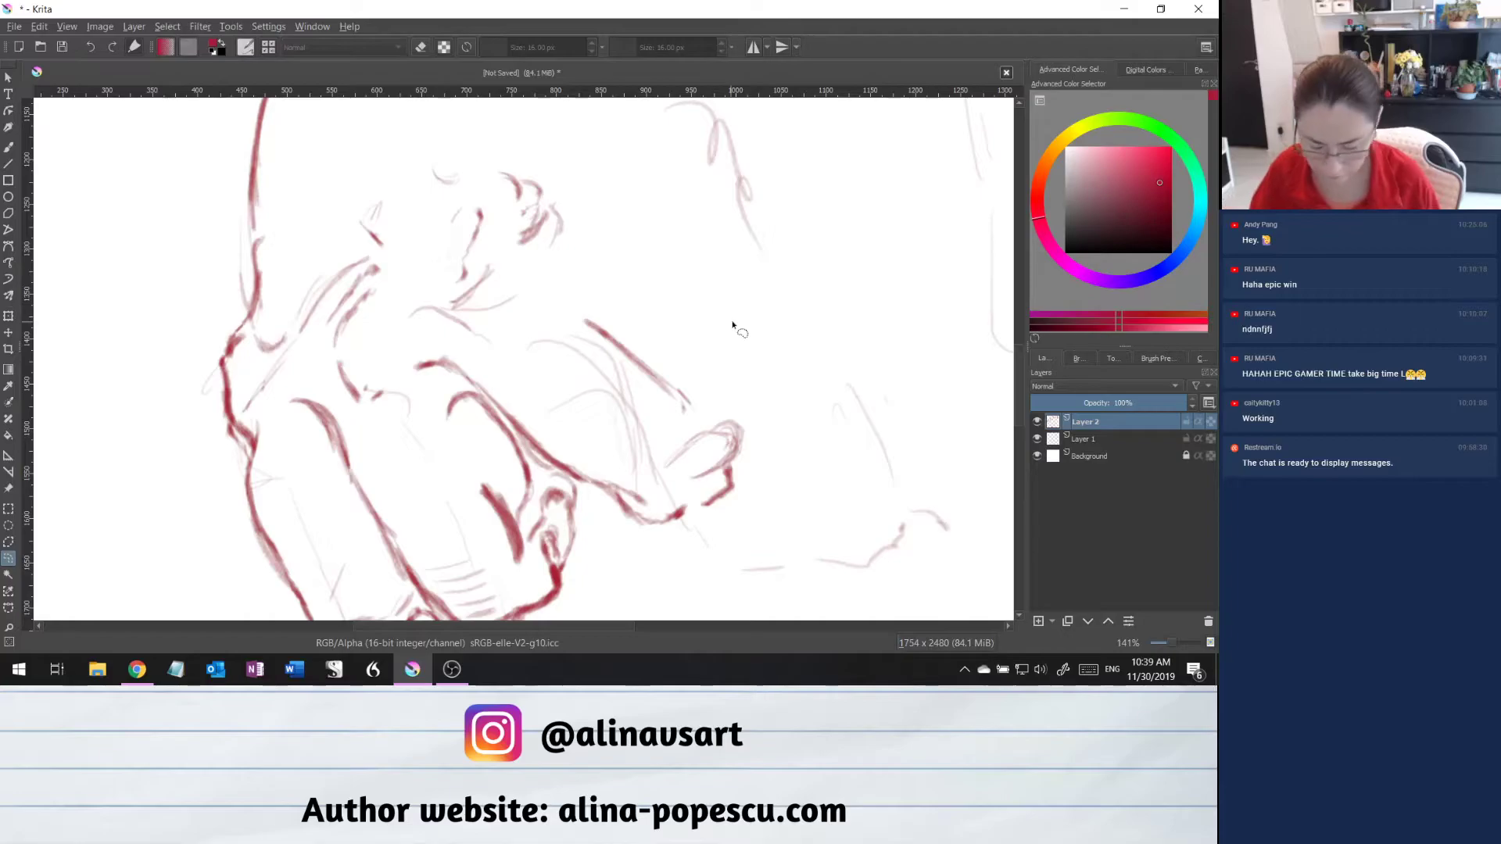
Strengthen the rounded digit tip with extra brush strokes along its outer edge.
left_click_drag(710, 426, 737, 424)
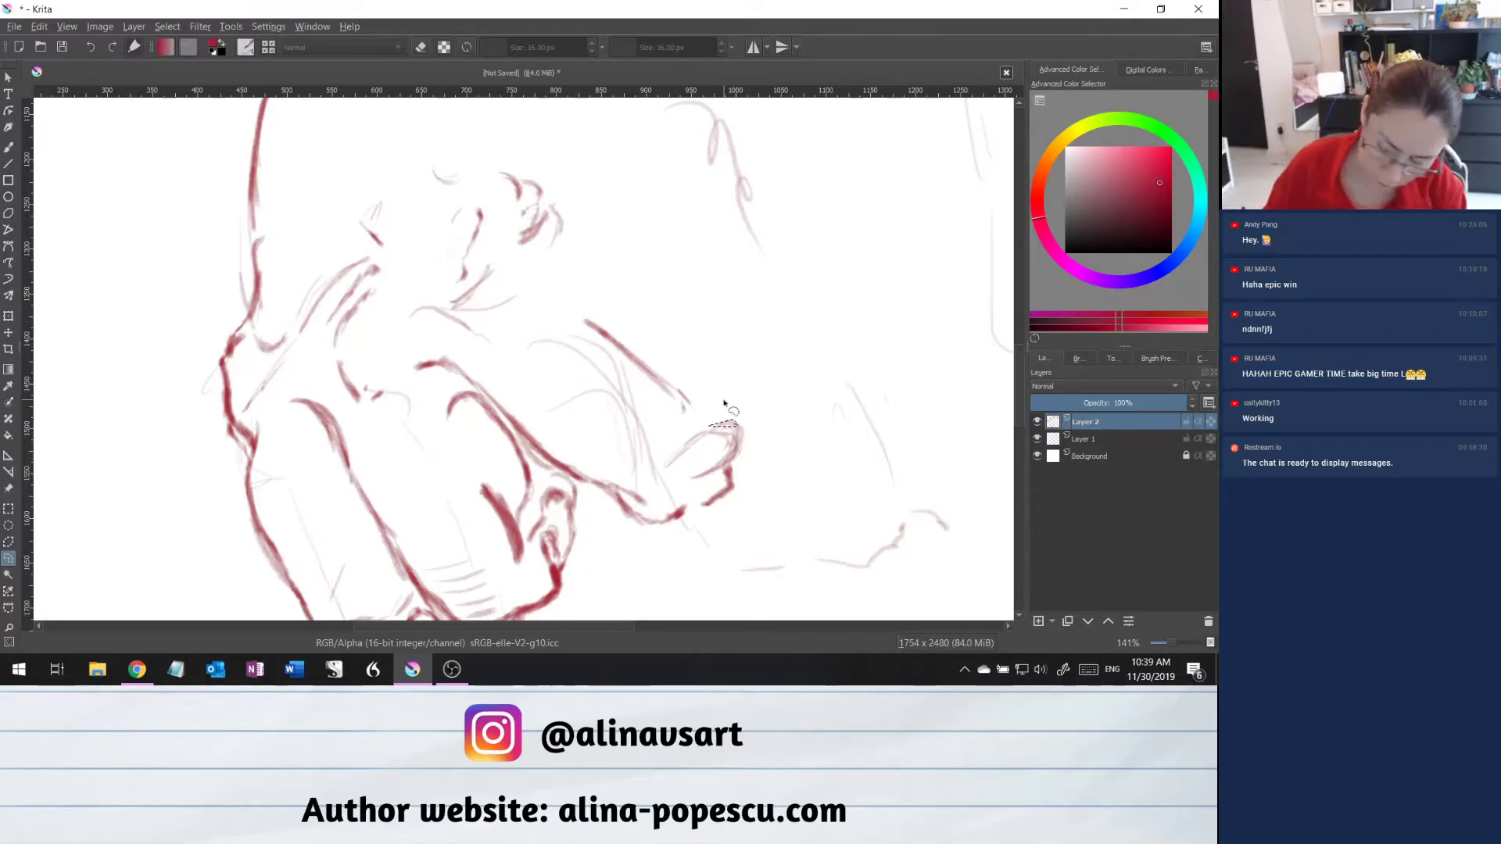
key("ctrl+z")
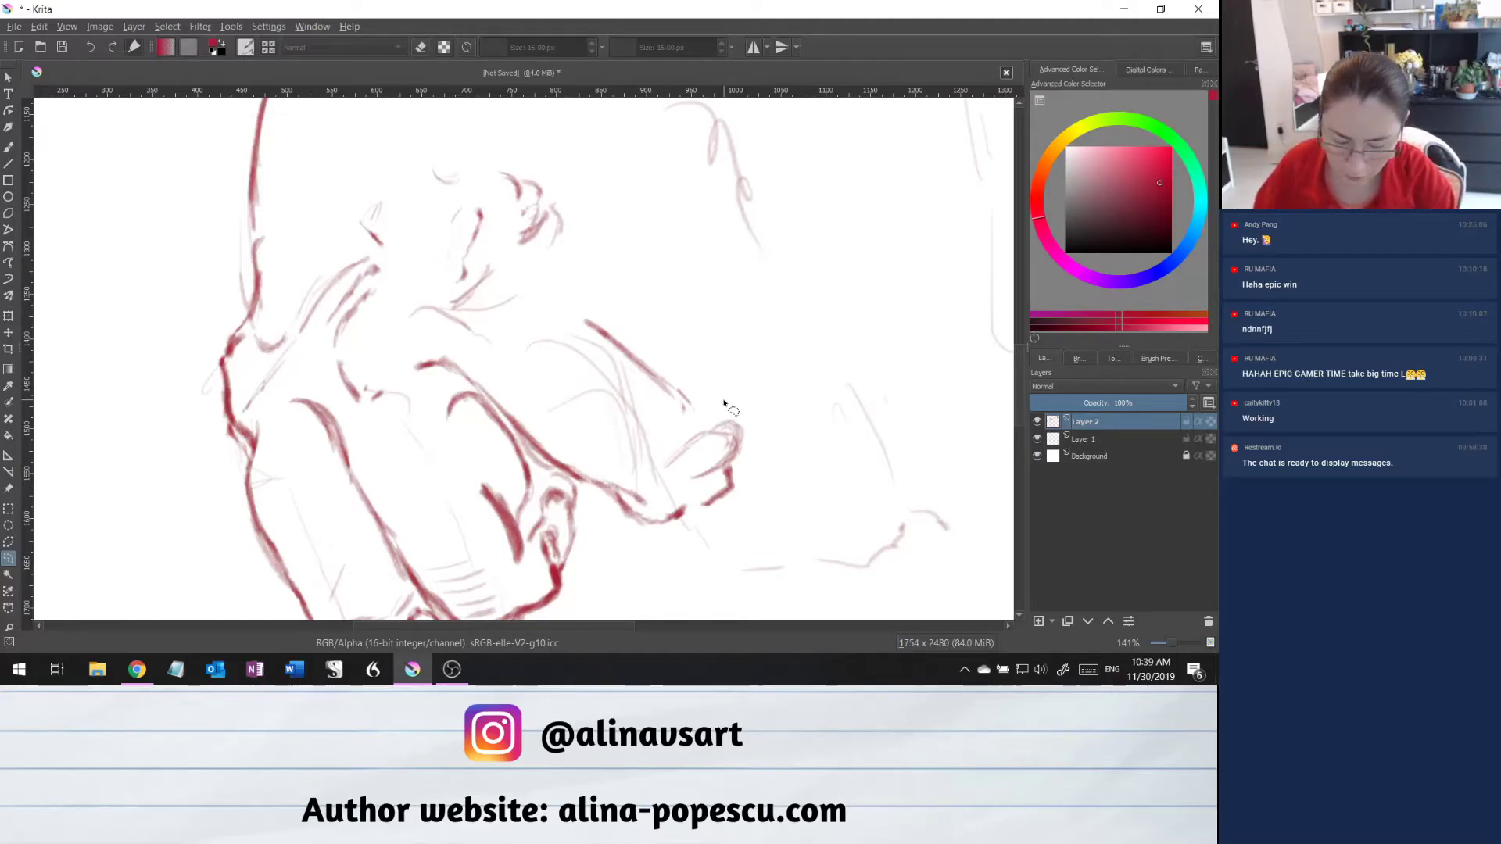
key("b")
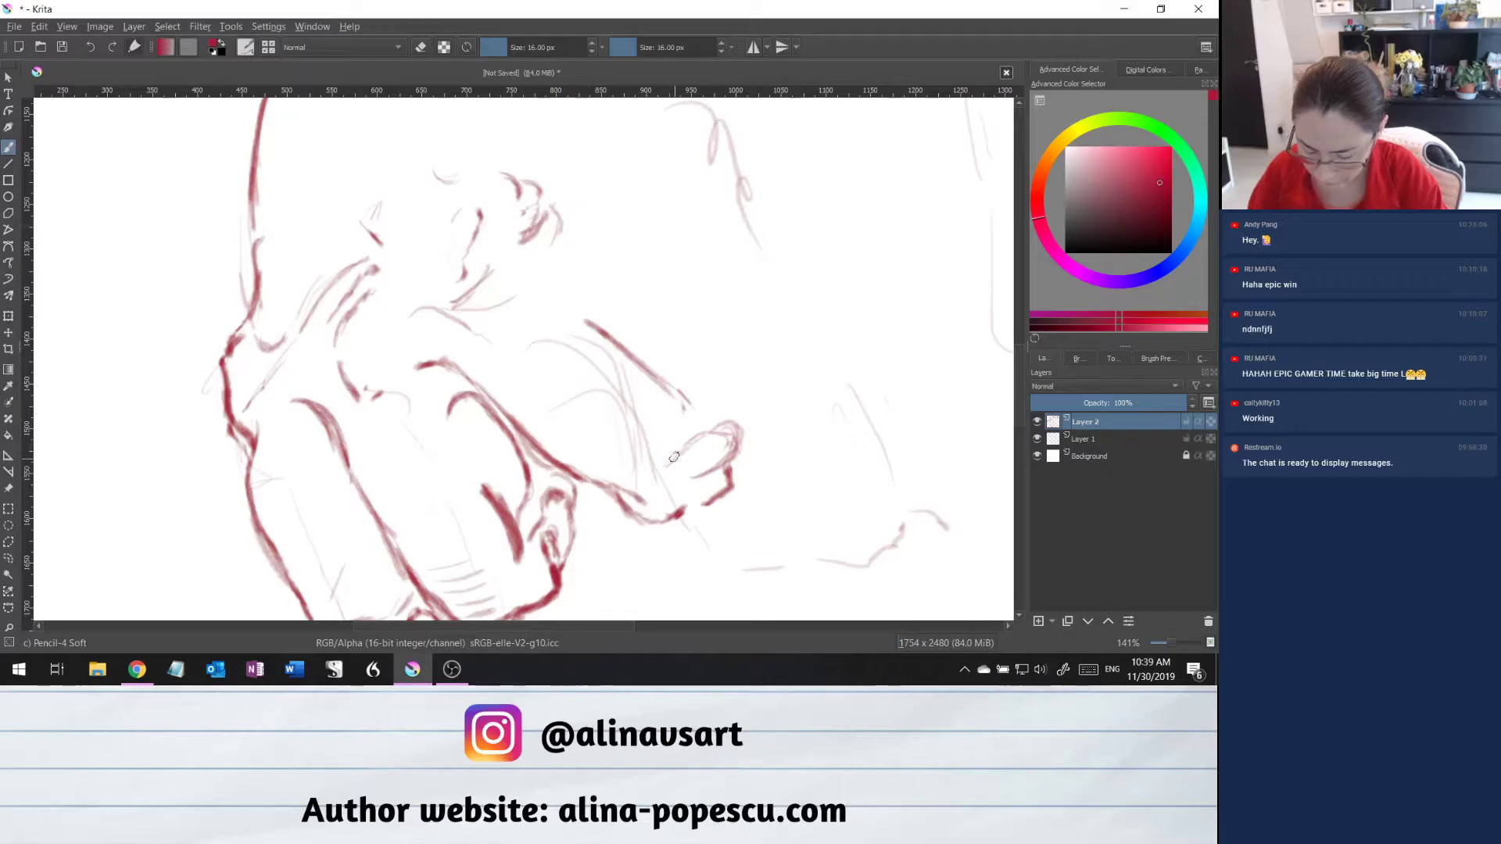
mouse_move(676, 457)
left_mouse_down()
mouse_move(730, 413)
mouse_move(742, 443)
mouse_move(735, 417)
mouse_move(736, 463)
left_mouse_up()
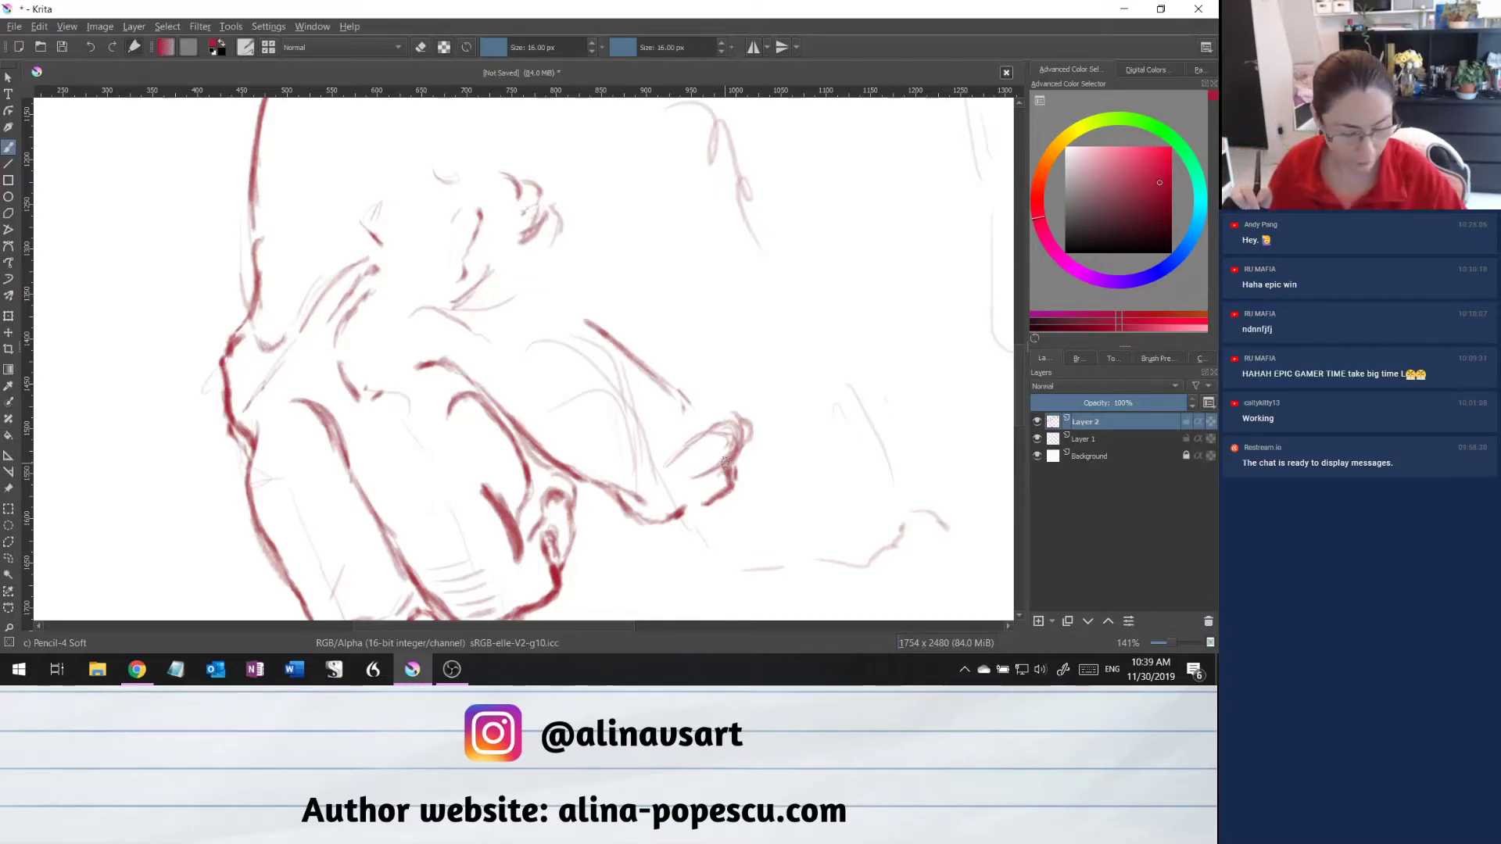
Outline an elongated oval fingernail at the tip of the horizontal finger sketched below the hand.
scroll(1019, 360, "down", 10)
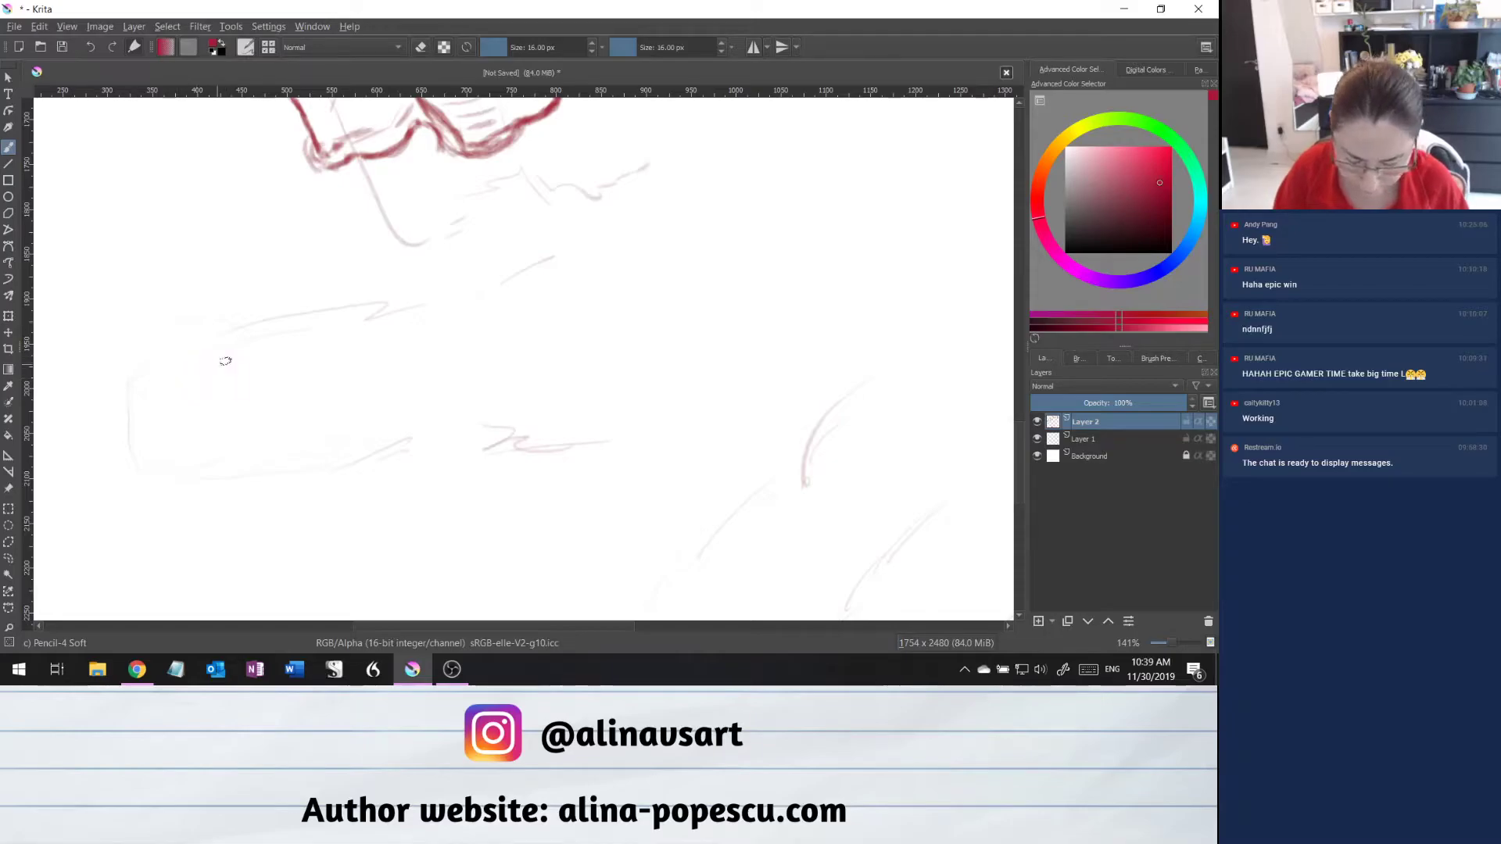
left_click_drag(240, 356, 163, 377)
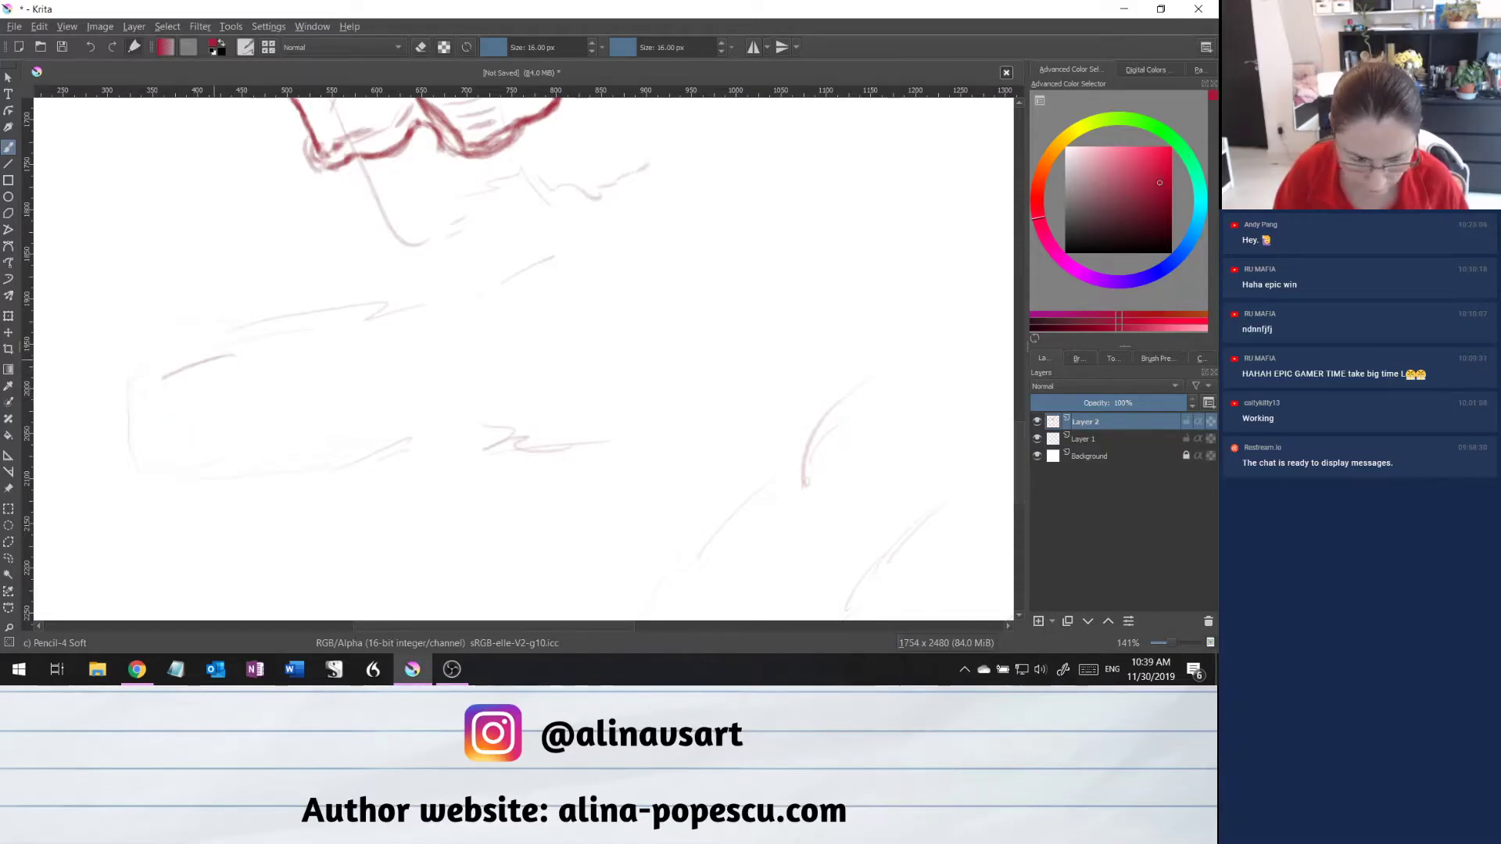
left_click_drag(246, 356, 180, 365)
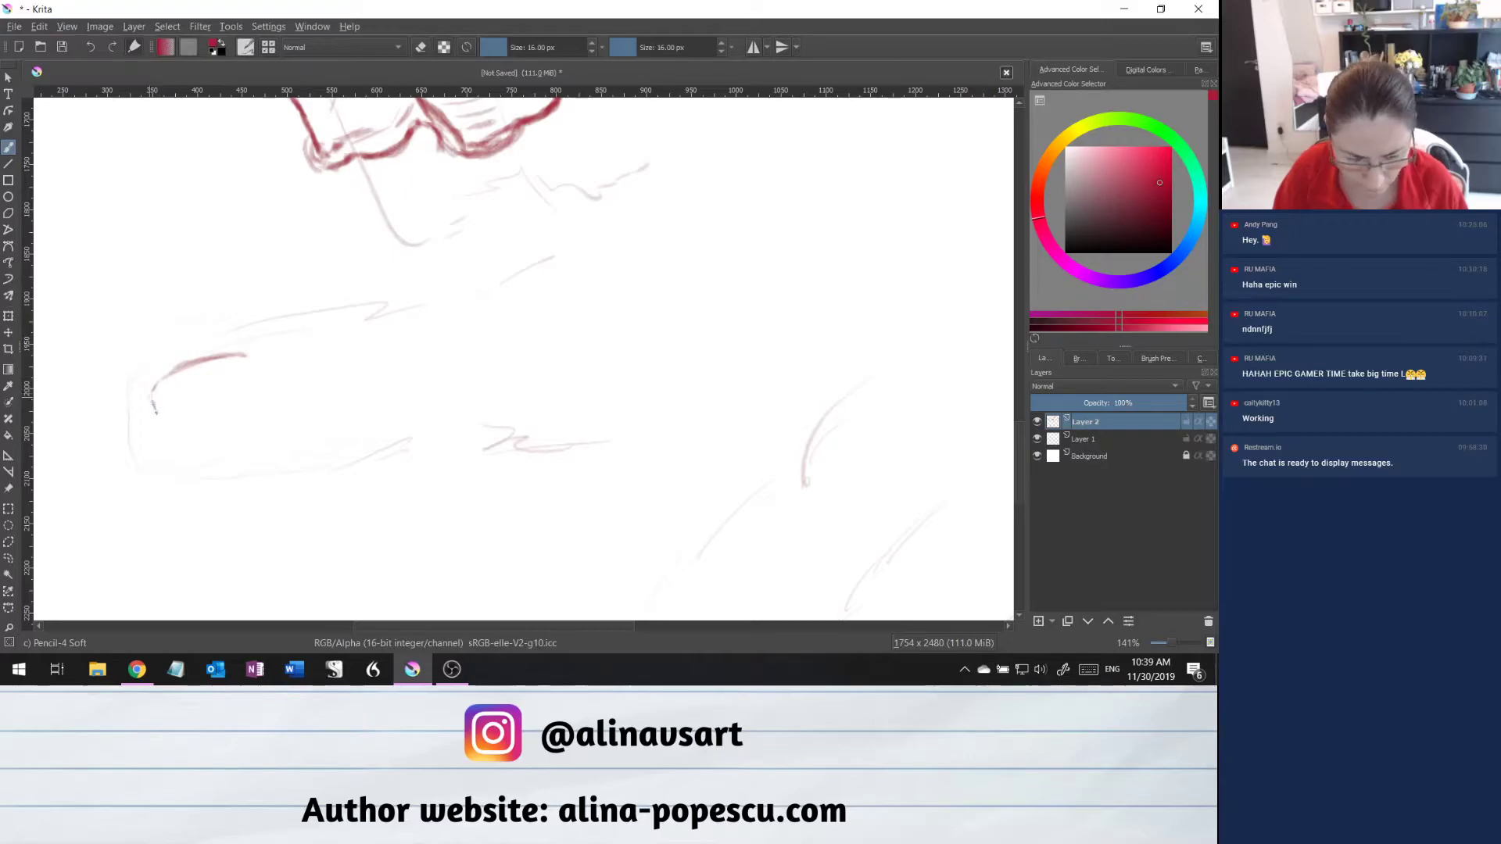
left_click_drag(177, 418, 258, 391)
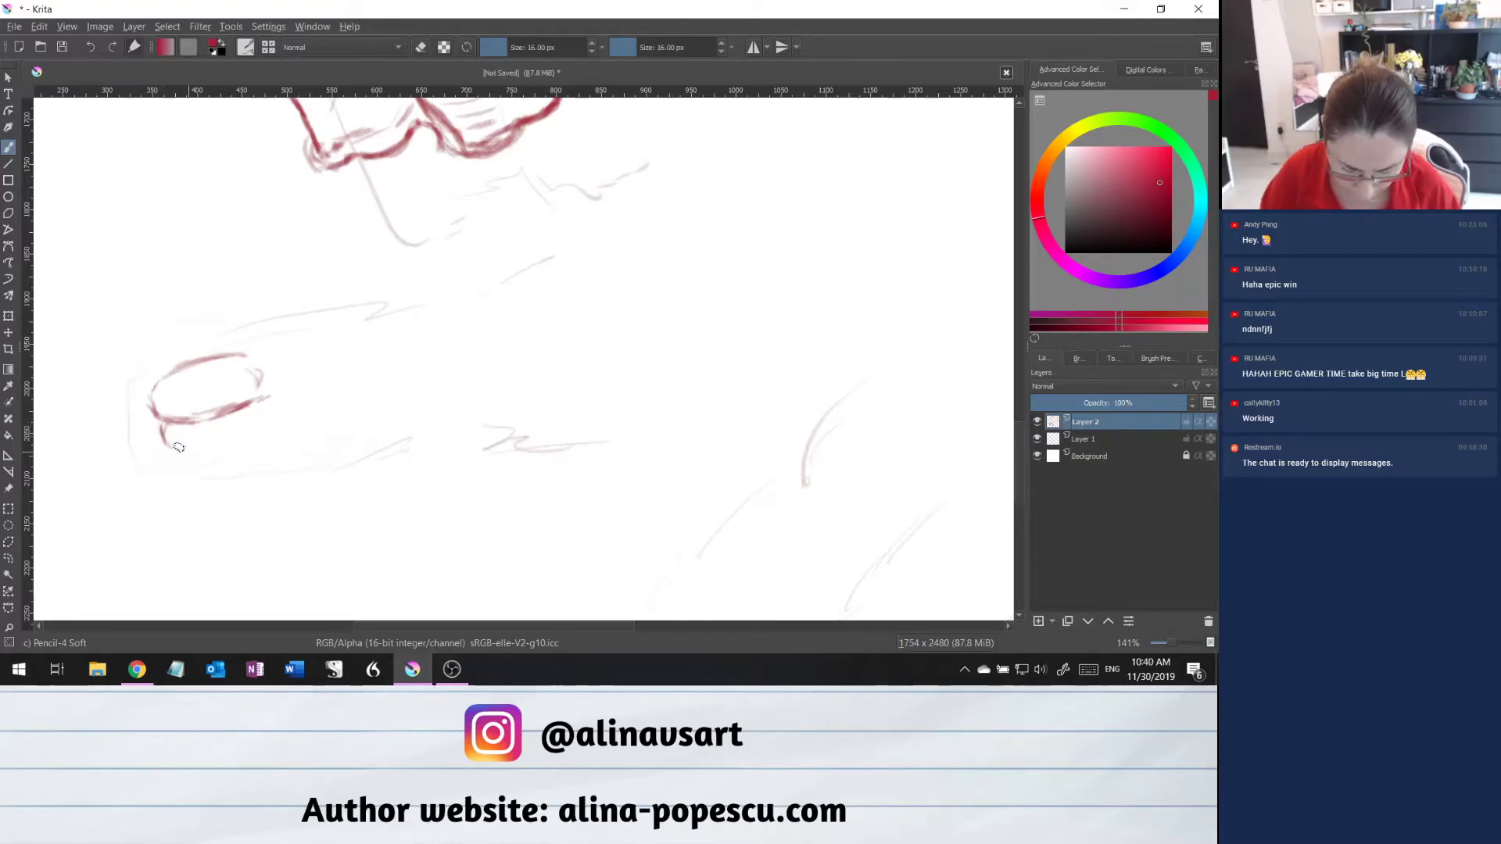
Draw the finger's underside below the nail with a parallel inner line, and add a short thick crease beyond the nail.
mouse_move(162, 440)
left_mouse_down()
mouse_move(237, 458)
mouse_move(164, 448)
mouse_move(364, 438)
left_mouse_up()
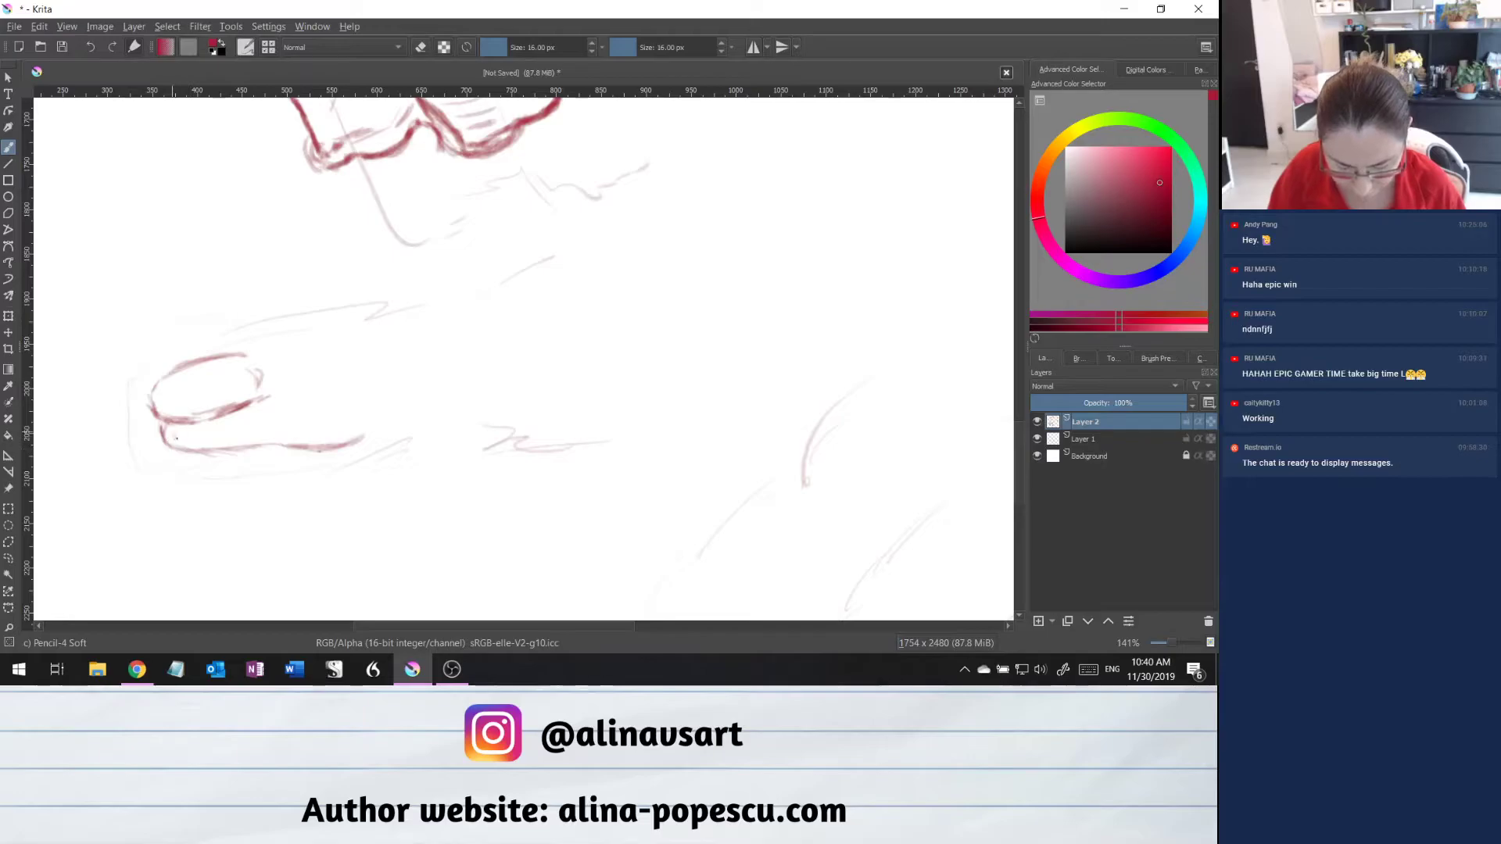
mouse_move(197, 445)
left_mouse_down()
mouse_move(168, 427)
mouse_move(193, 442)
left_mouse_up()
key("ctrl+z")
left_click_drag(218, 439, 339, 423)
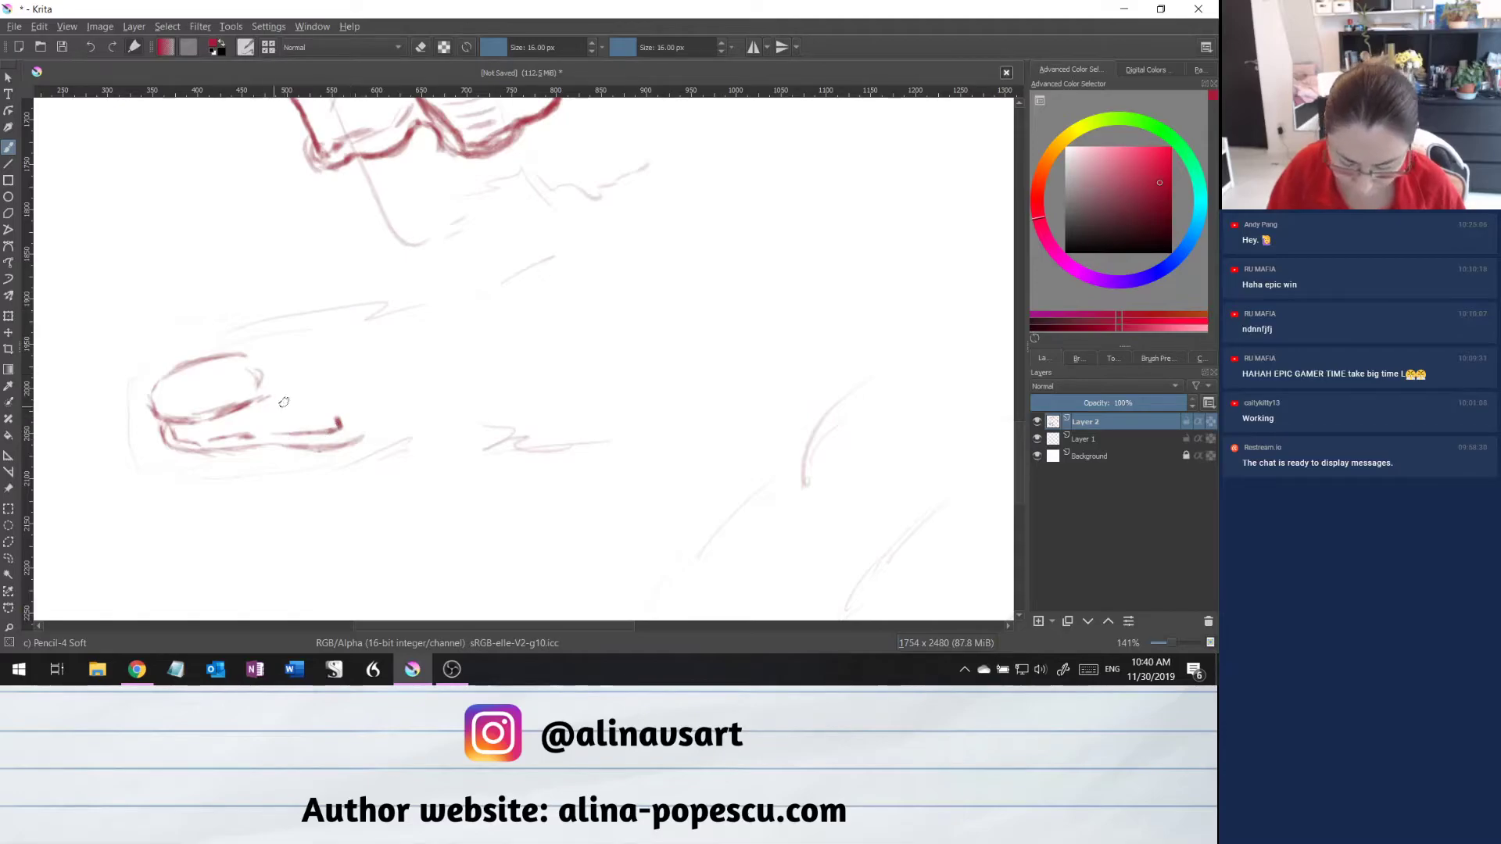
mouse_move(287, 397)
left_mouse_down()
mouse_move(321, 384)
mouse_move(289, 394)
left_mouse_up()
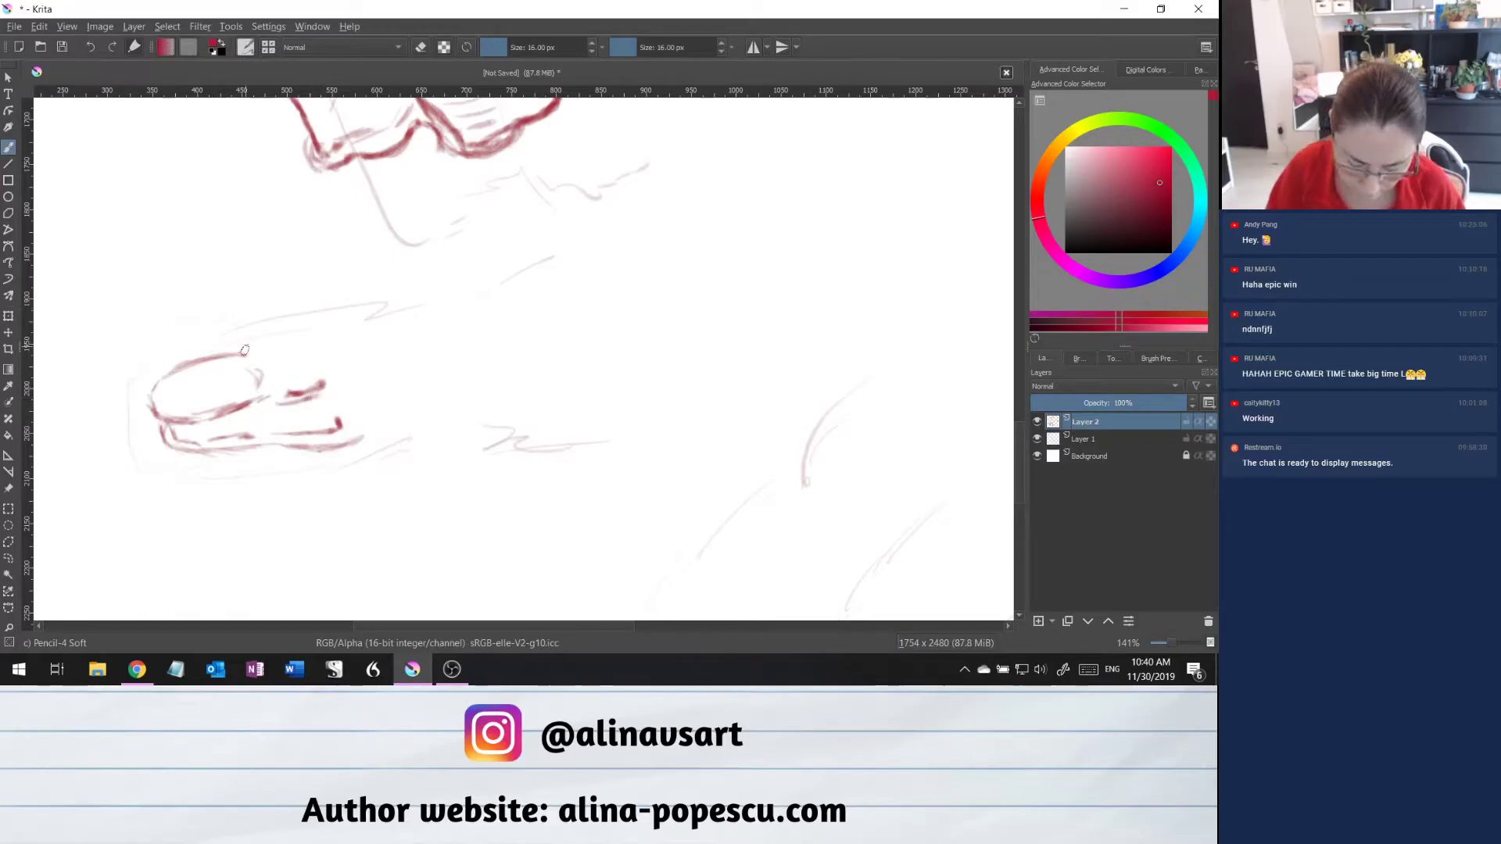
Darken the nail's inner end, draw the finger's upper contour from the nail past the joint, and add a curved joint crease beneath it.
left_click_drag(238, 359, 260, 384)
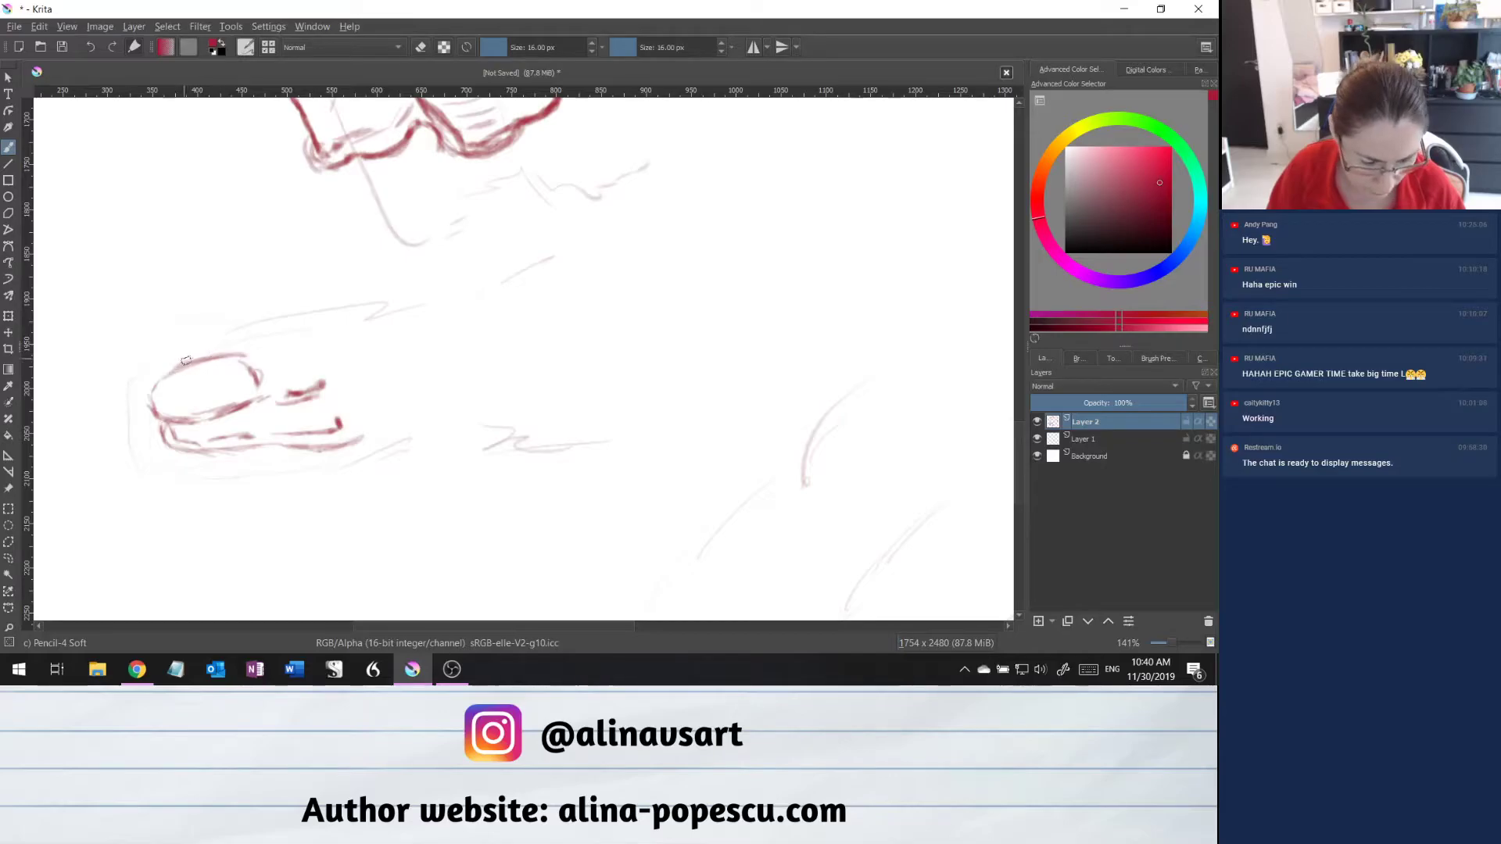
left_click_drag(197, 359, 237, 340)
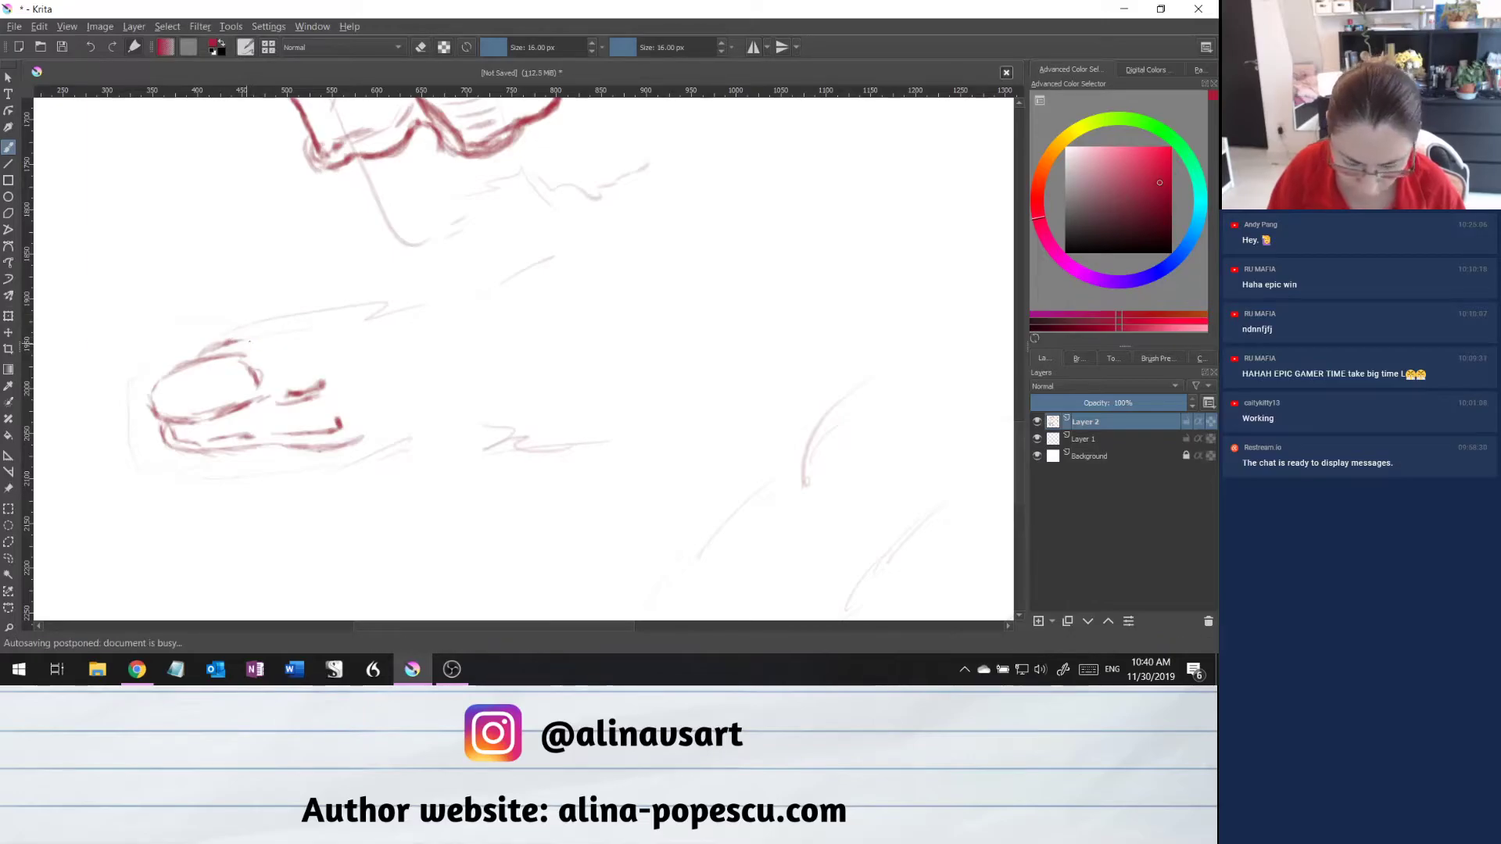
left_click_drag(252, 342, 296, 323)
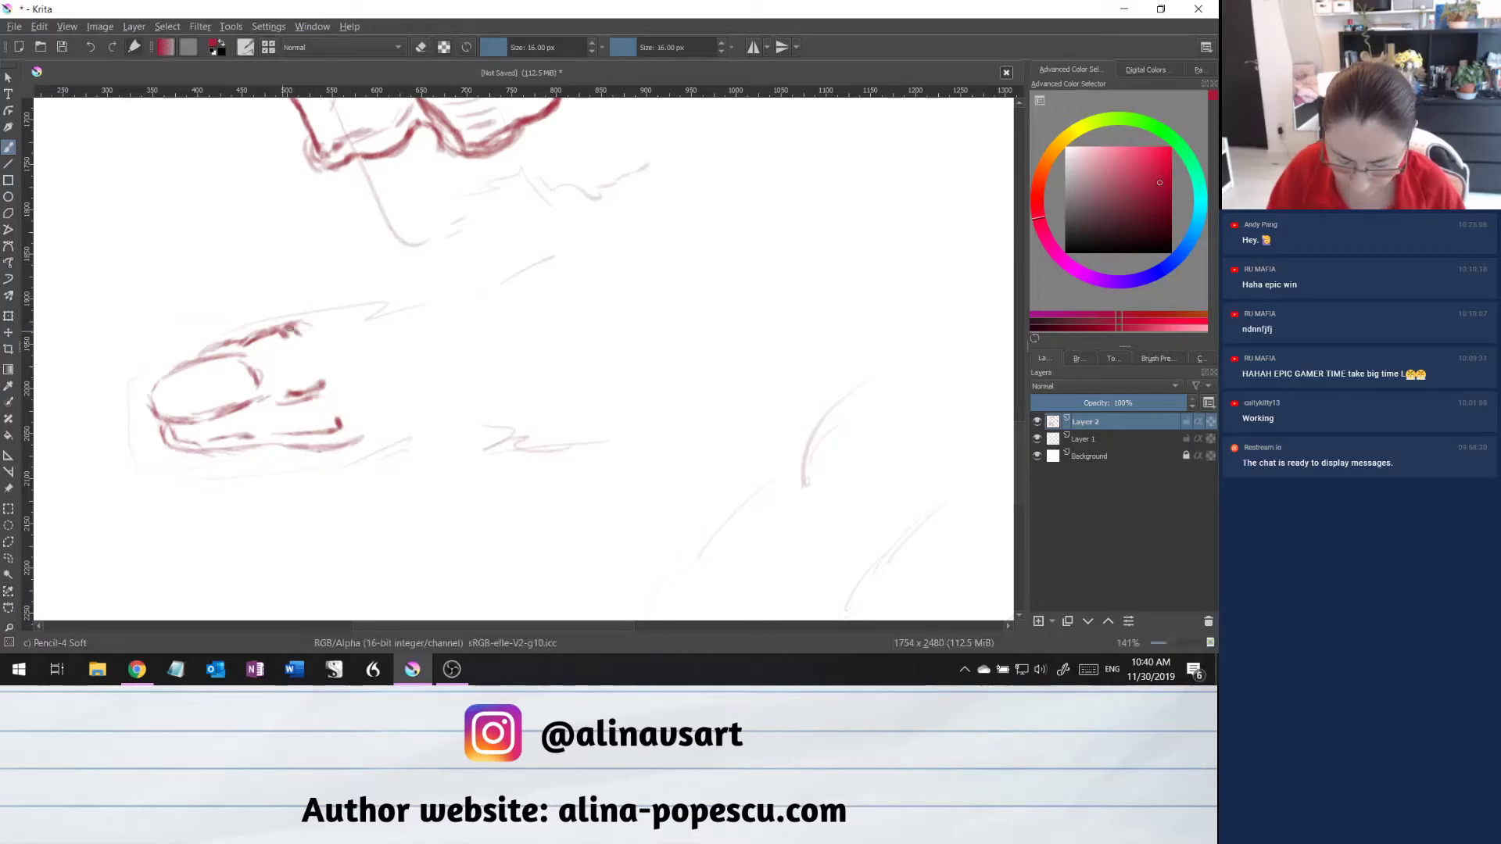
left_click_drag(303, 322, 315, 321)
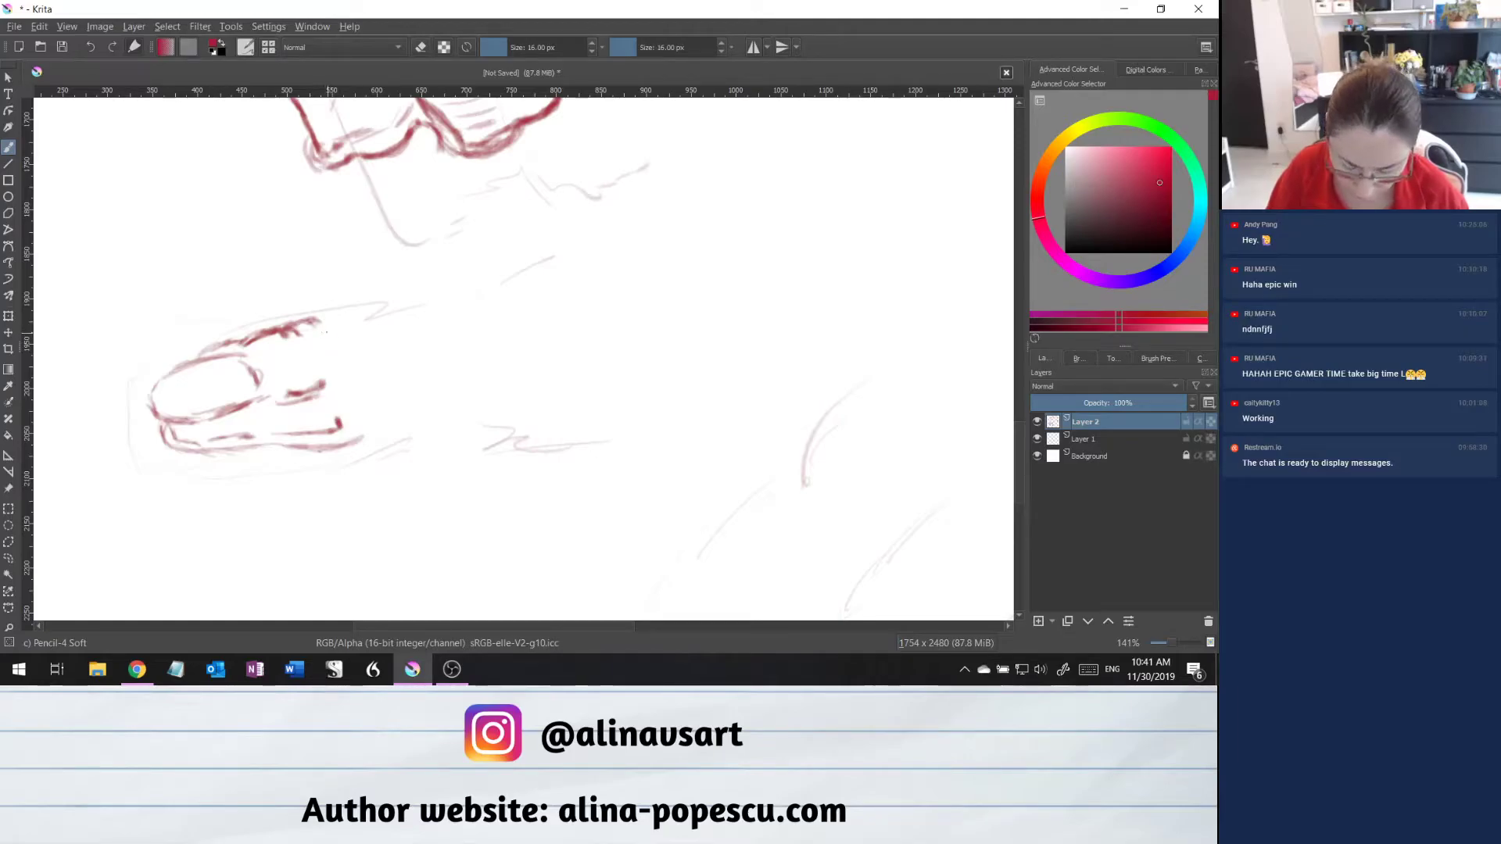
left_click_drag(326, 331, 344, 354)
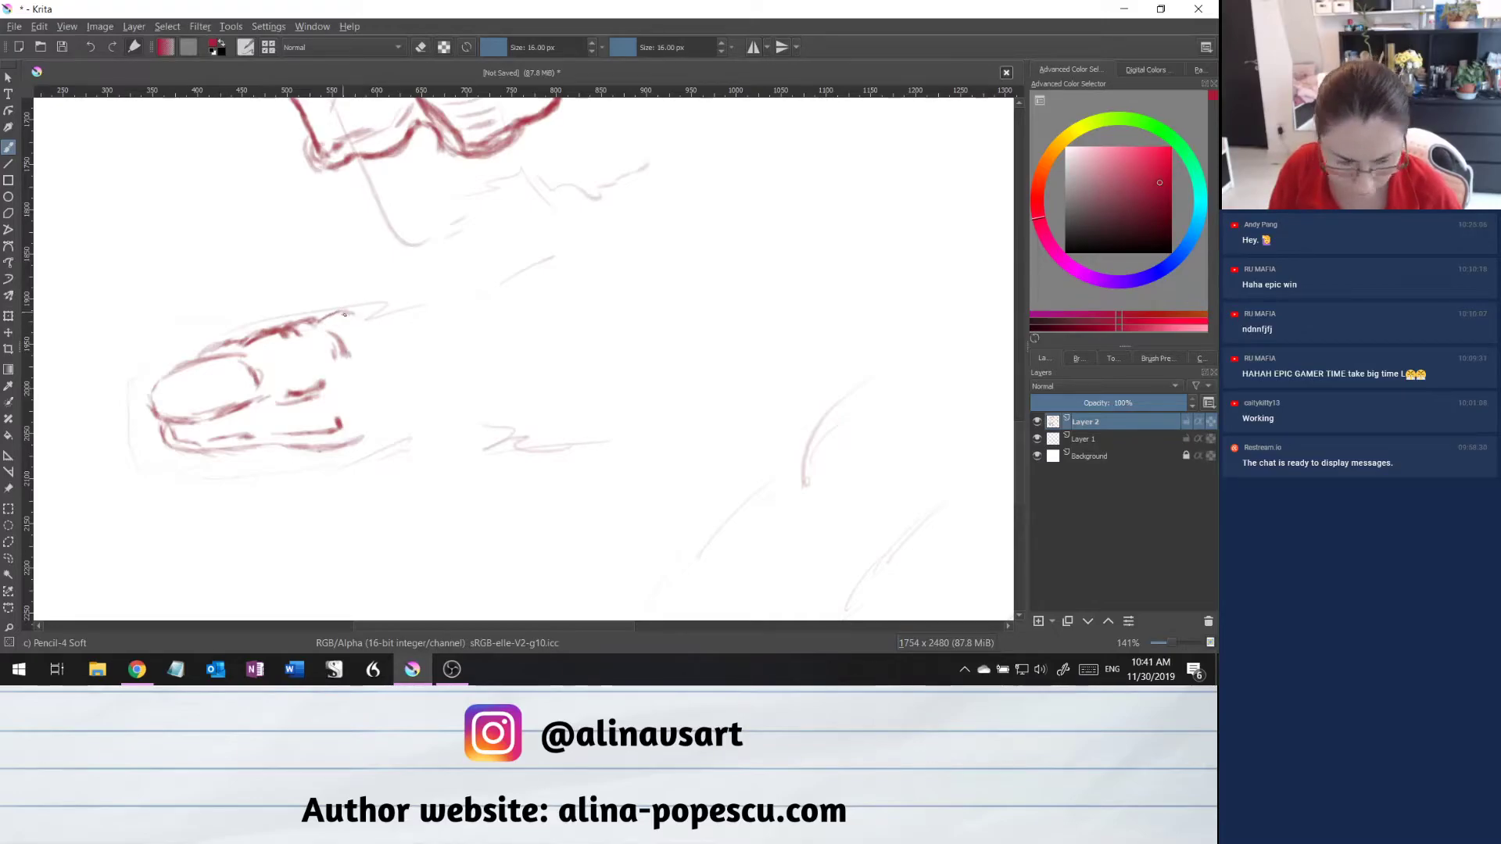
mouse_move(344, 314)
left_mouse_down()
mouse_move(437, 287)
mouse_move(412, 290)
left_mouse_up()
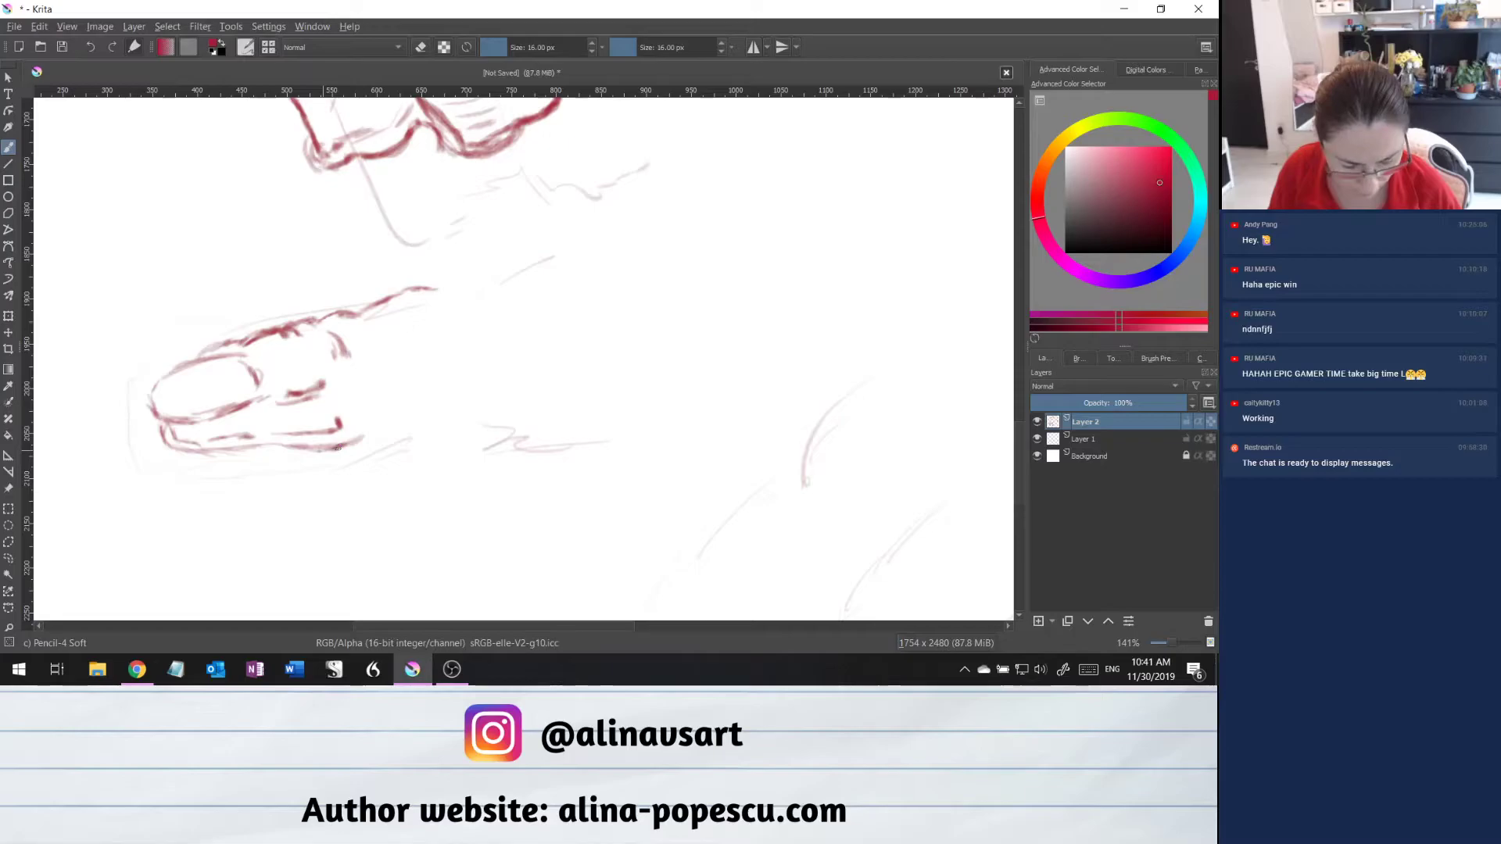
Extend the finger's lower contour beyond the joint toward the hand and reinforce it with a second, heavier line.
left_click_drag(349, 441, 355, 439)
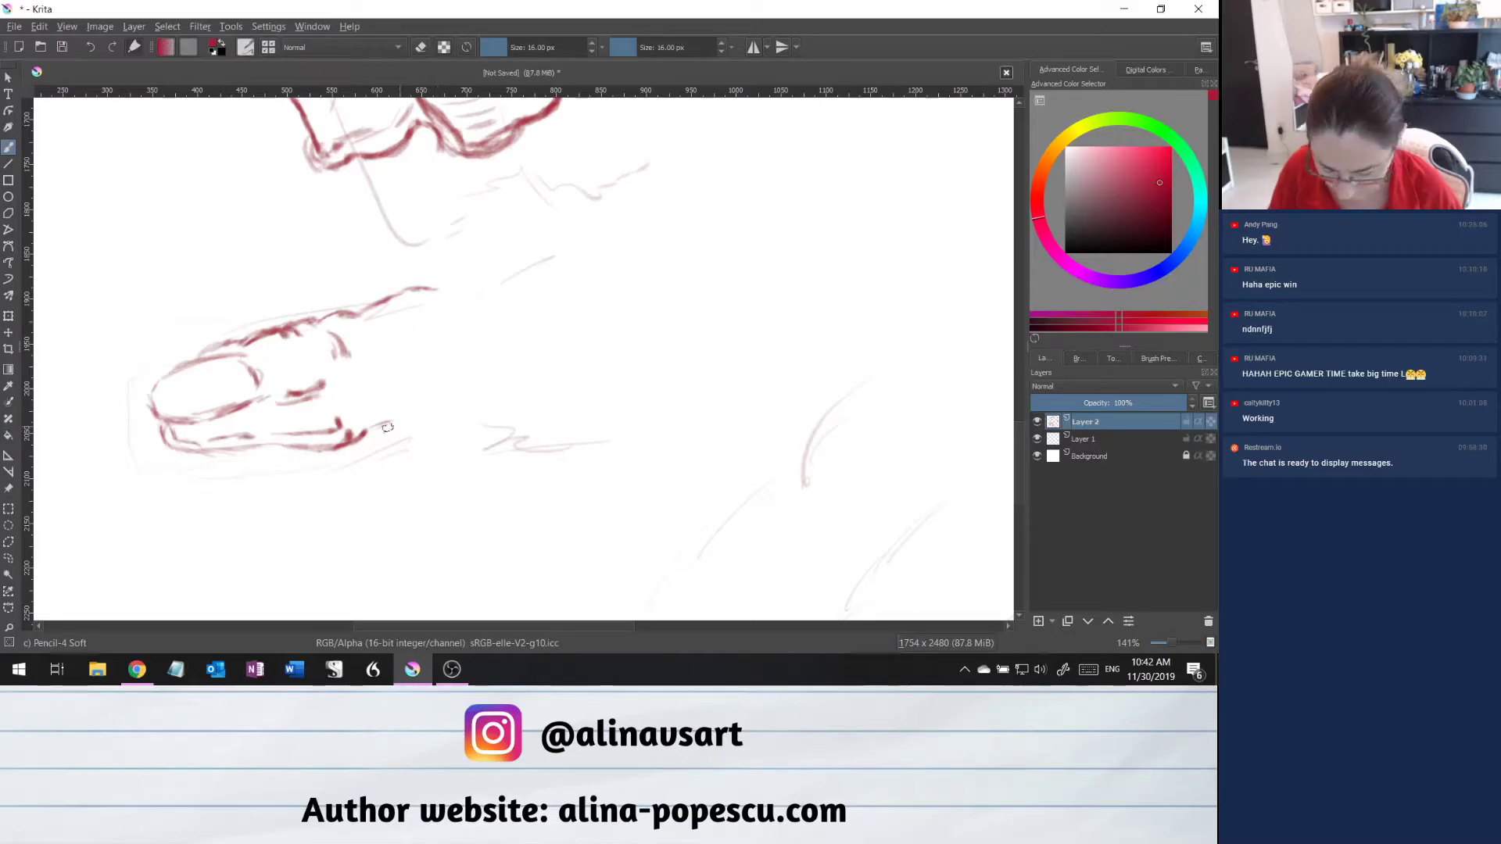
left_click_drag(387, 424, 504, 401)
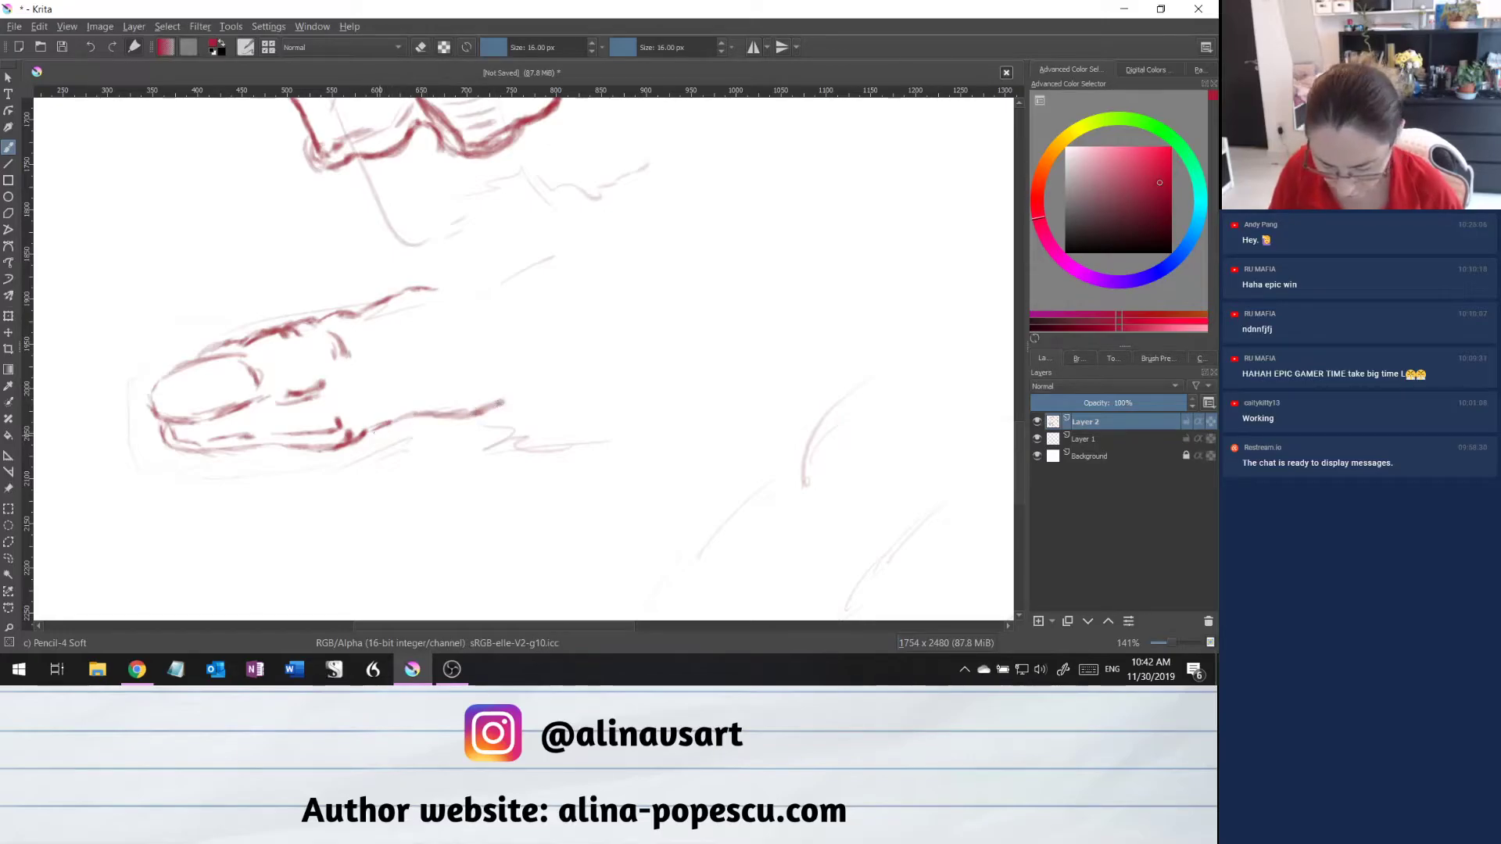
left_click_drag(391, 429, 531, 400)
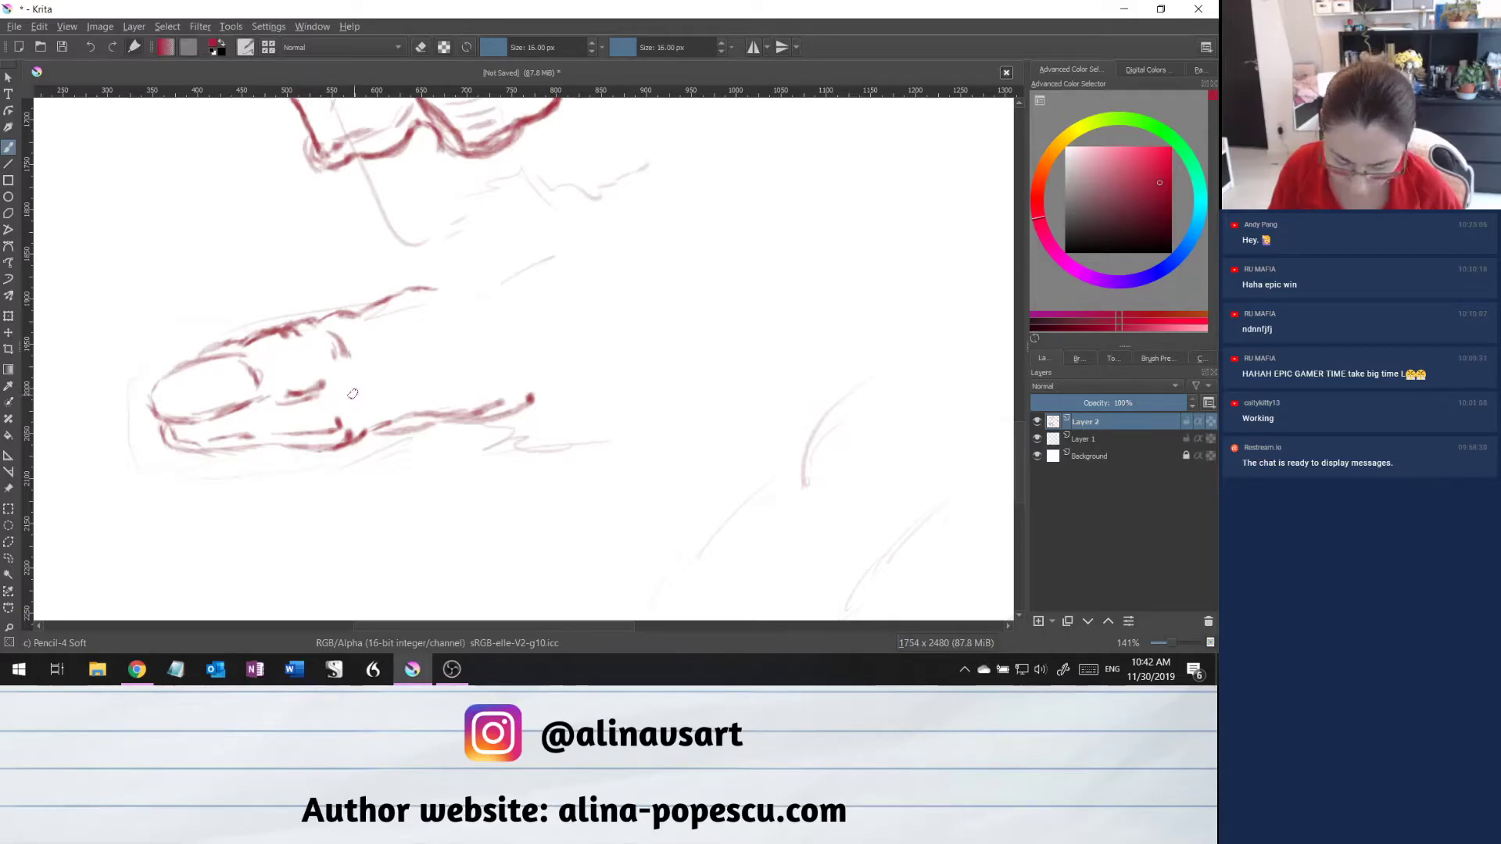
Add a row of short slanted hatching strokes inside the finger, just above its lower contour beyond the joint.
mouse_move(352, 394)
left_mouse_down()
mouse_move(387, 364)
mouse_move(376, 393)
mouse_move(378, 373)
mouse_move(374, 390)
mouse_move(407, 370)
mouse_move(424, 371)
left_mouse_up()
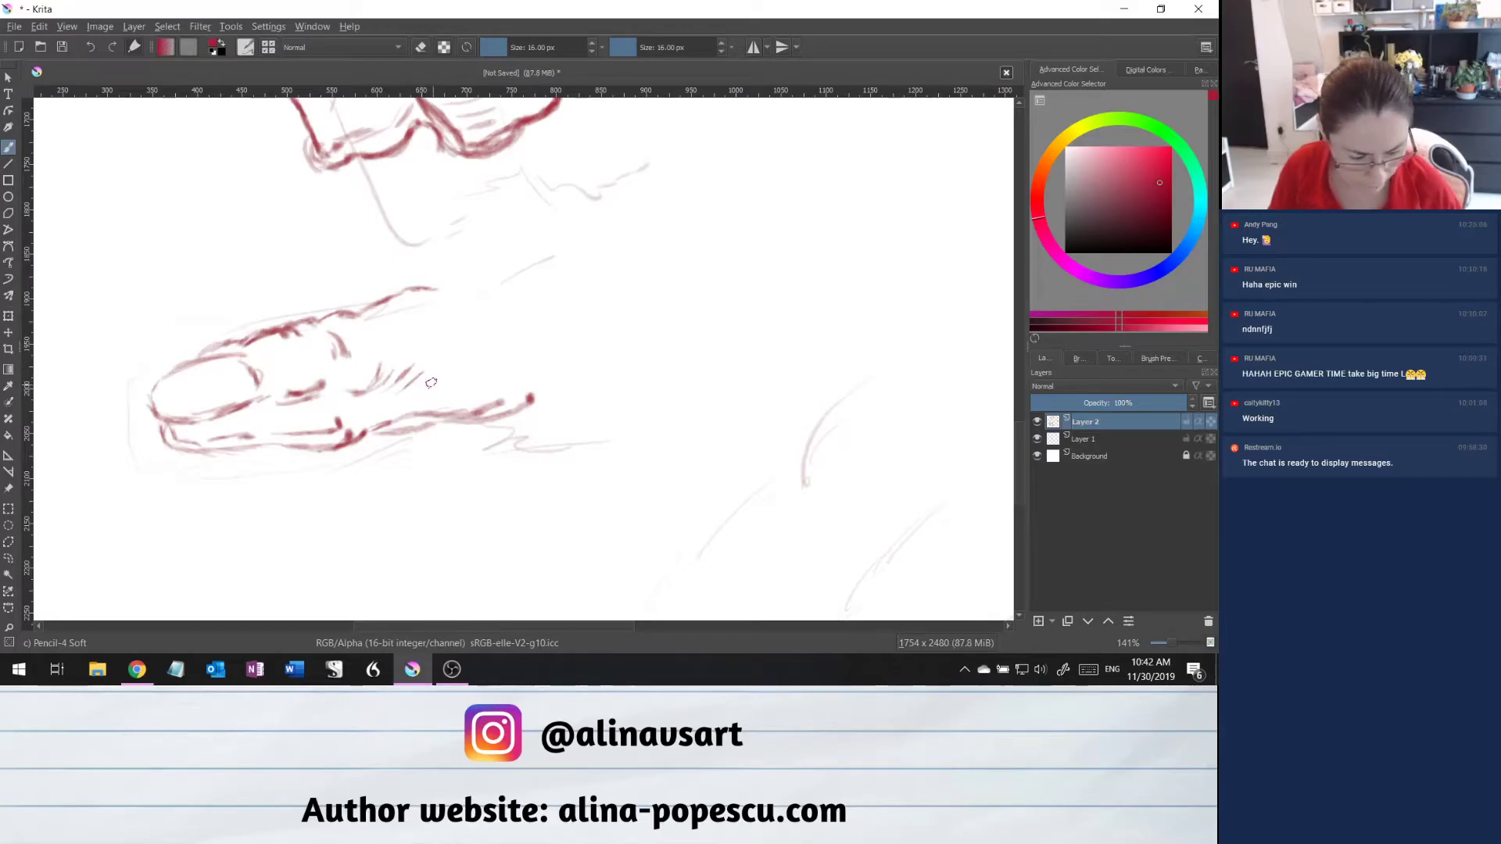
left_click_drag(415, 389, 429, 370)
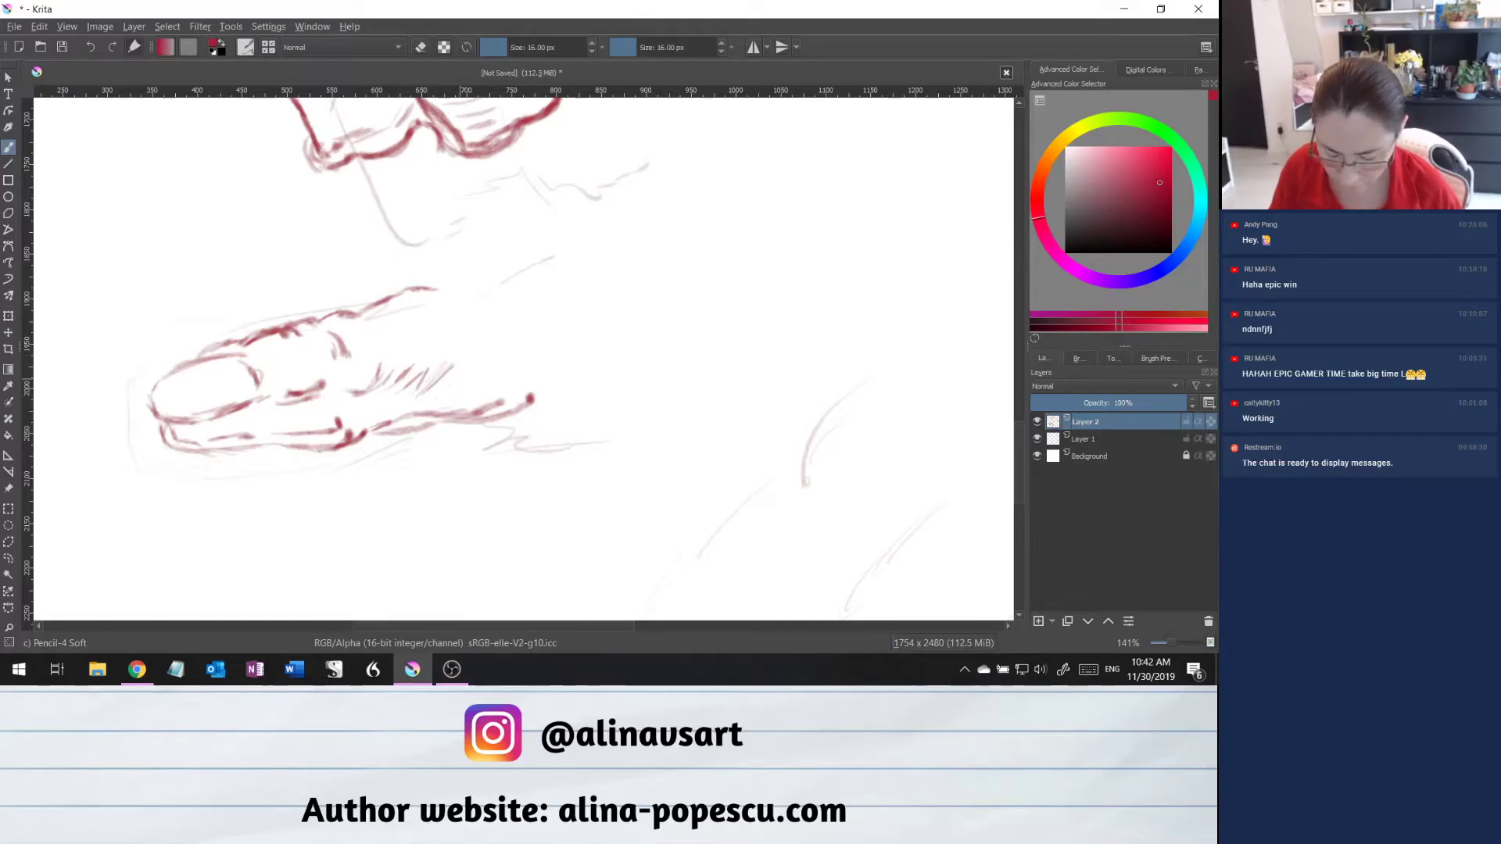
left_click_drag(432, 405, 485, 360)
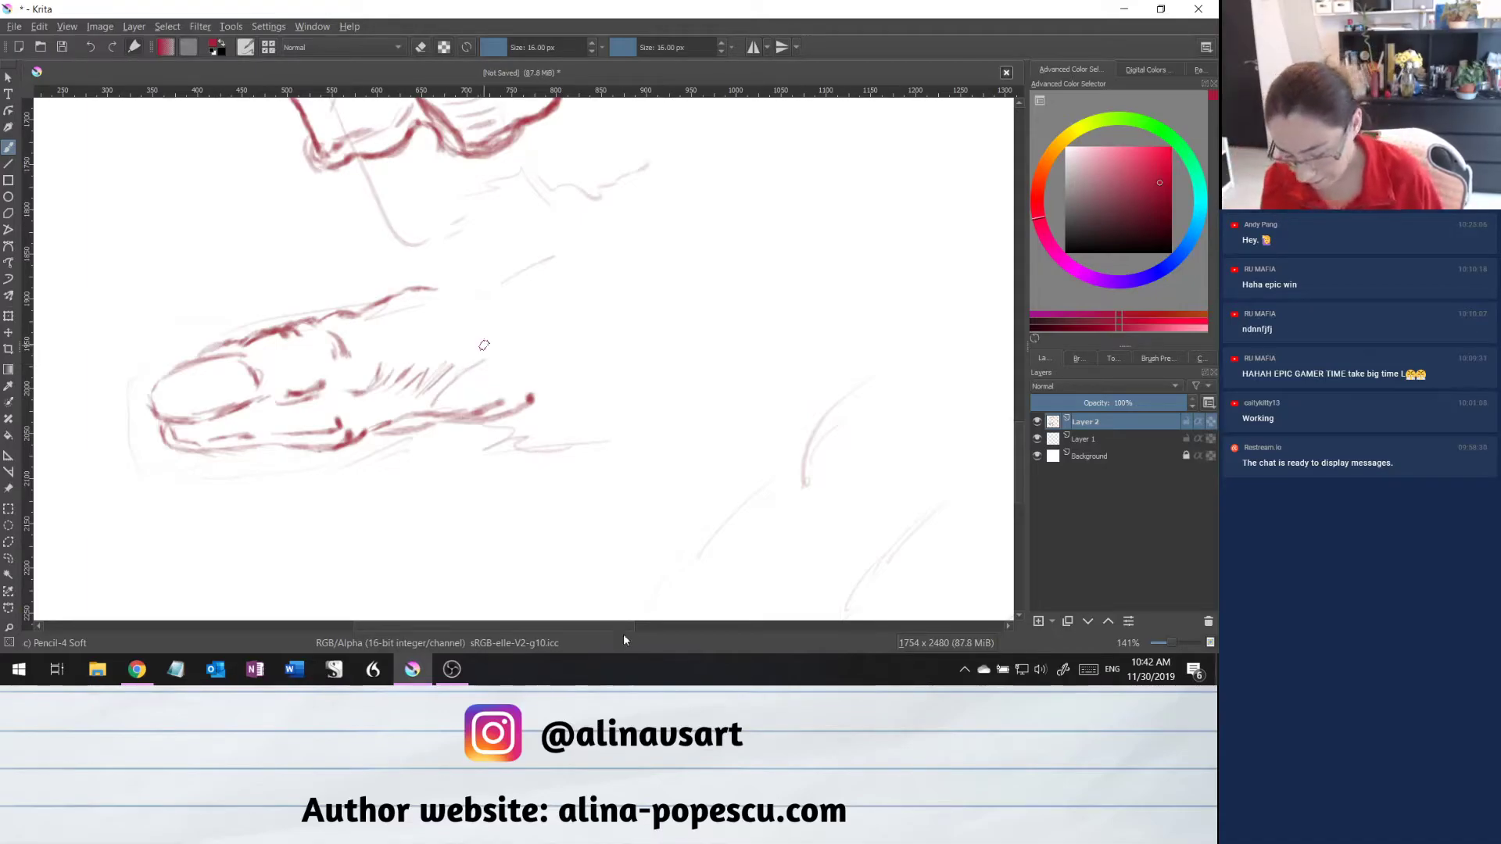
Outline the fingernail of the lower hand's leftmost finger in dark red pencil over the faint guide sketch.
left_click_drag(608, 626, 650, 626)
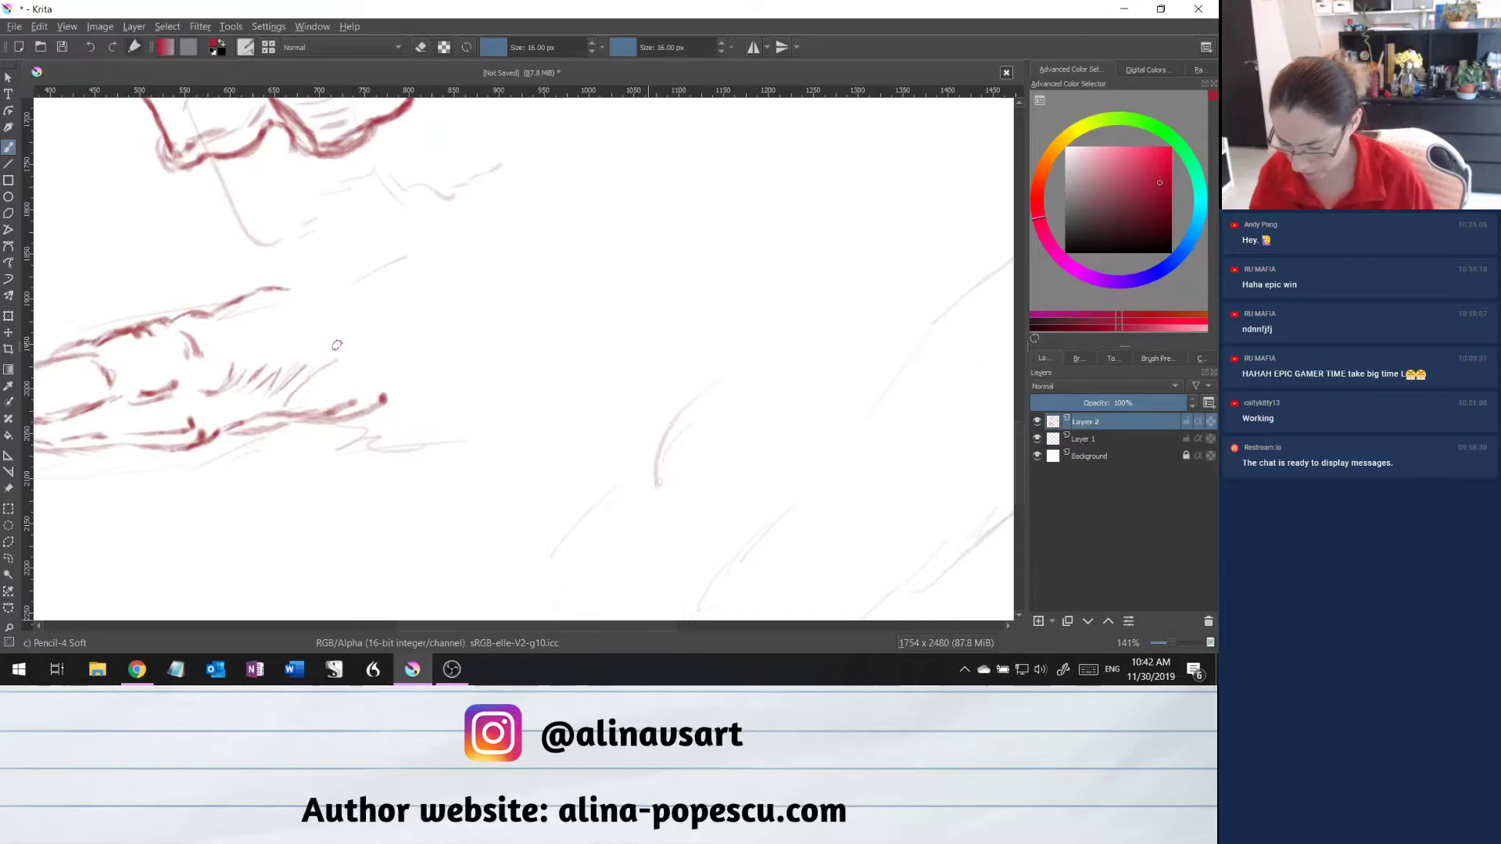
left_click(1019, 371)
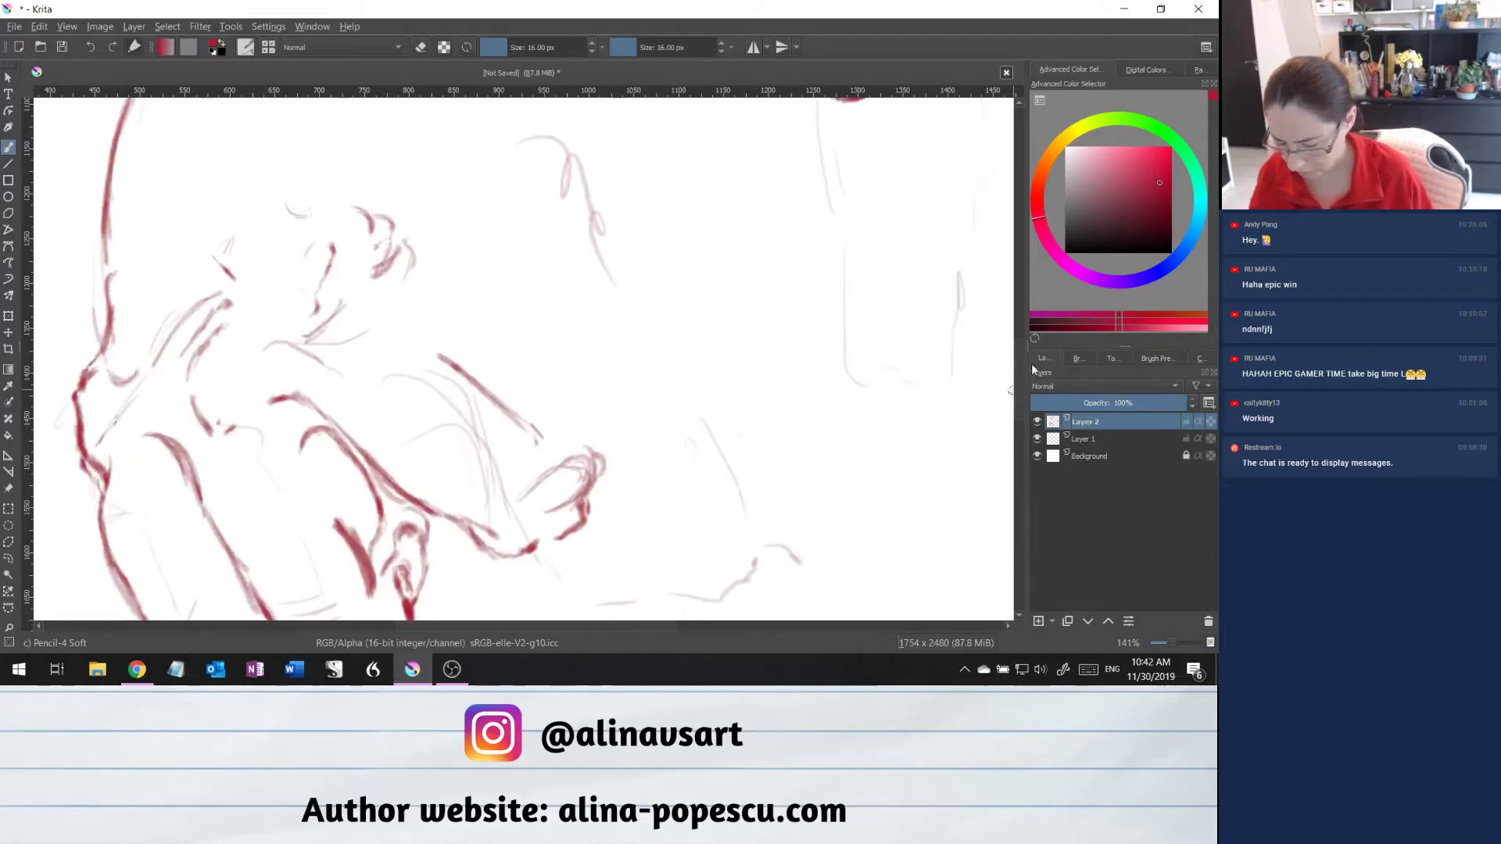
left_click_drag(1020, 401, 1009, 483)
left_click_drag(617, 626, 669, 626)
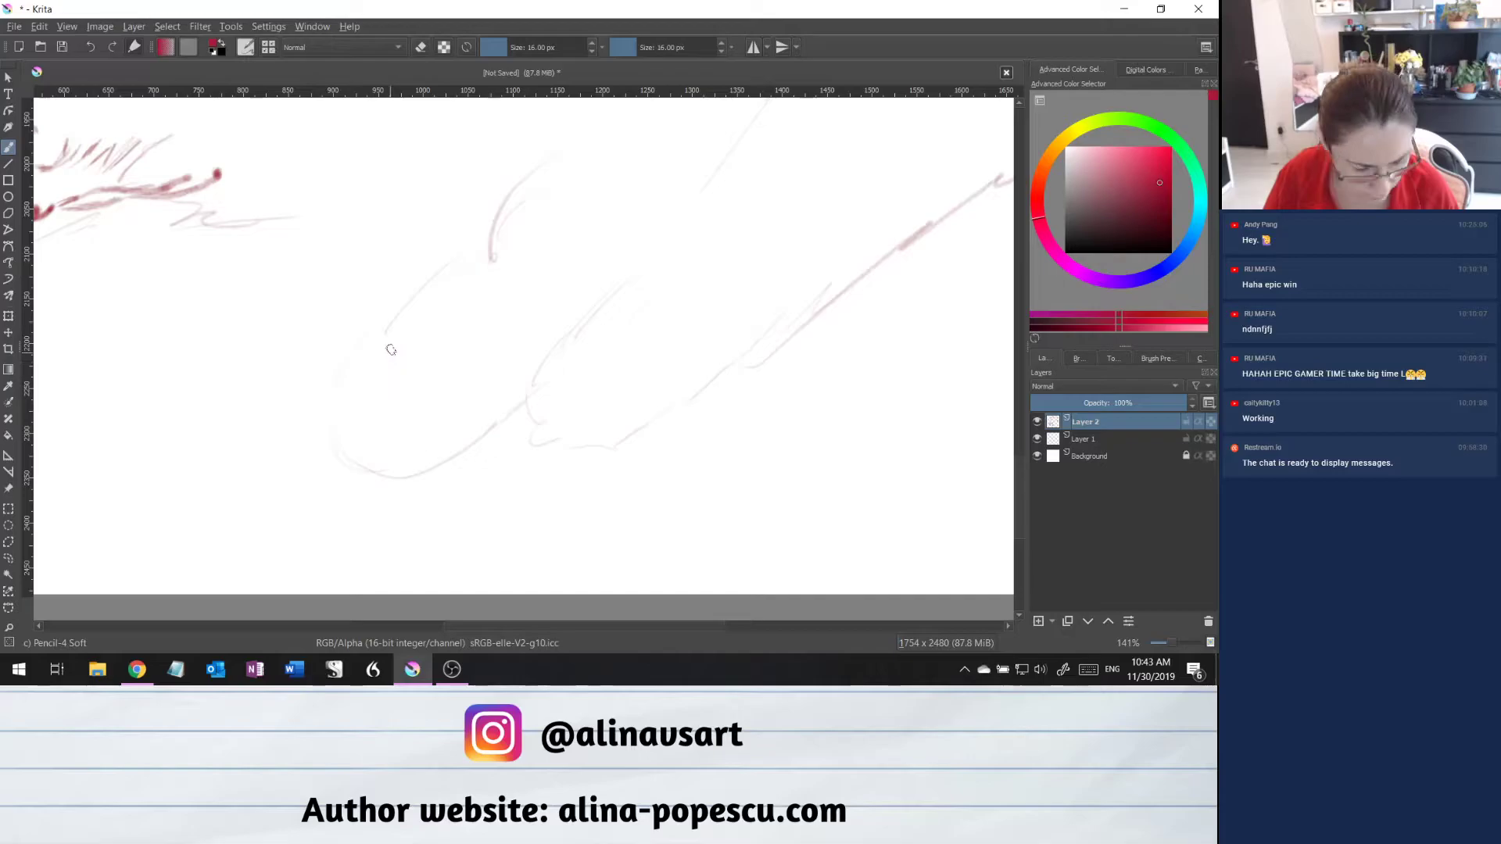
left_click_drag(381, 358, 412, 333)
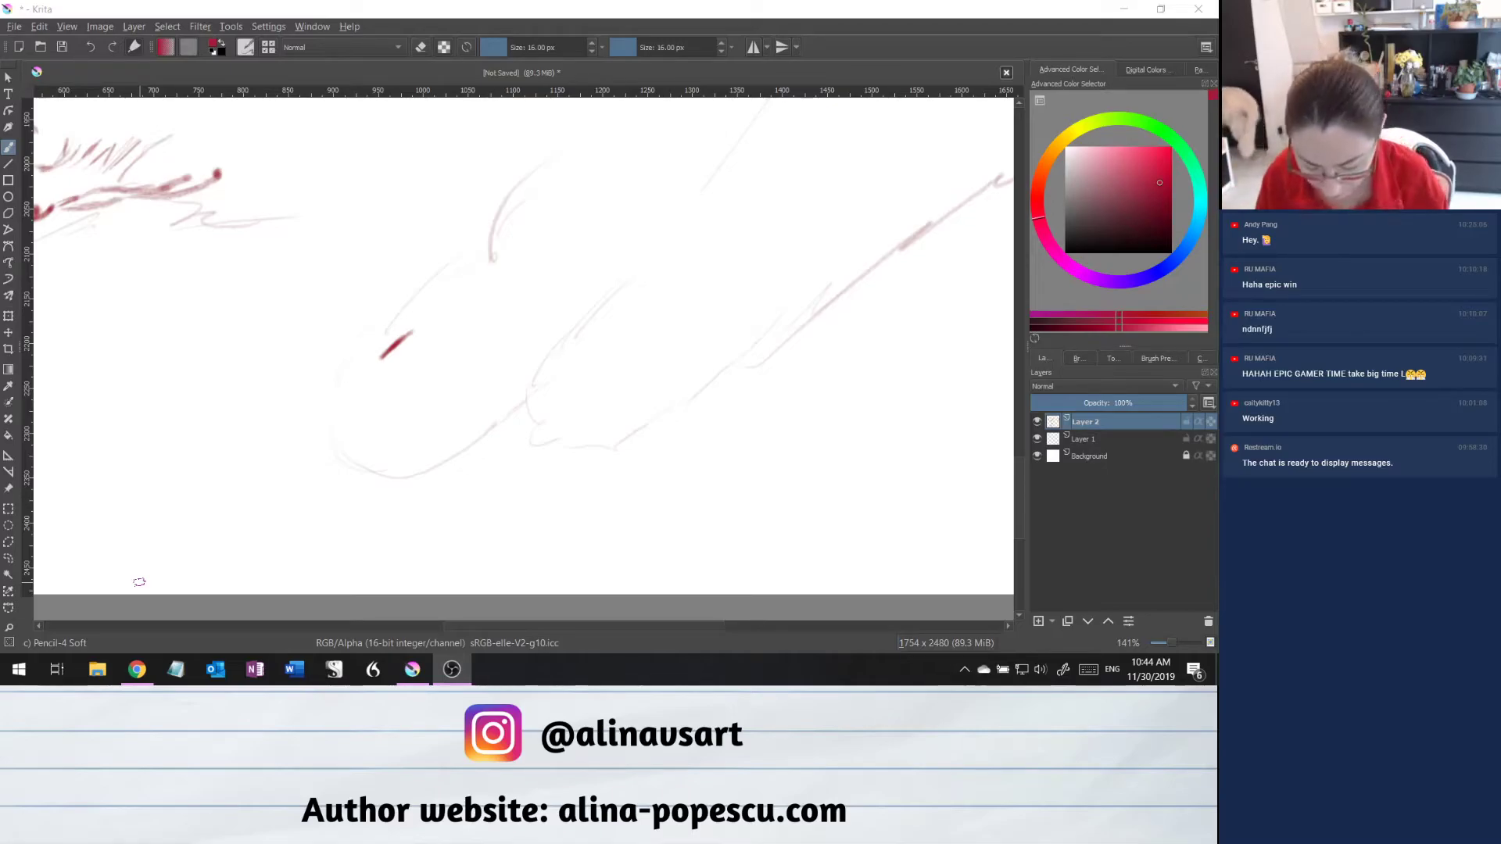
left_click(381, 360)
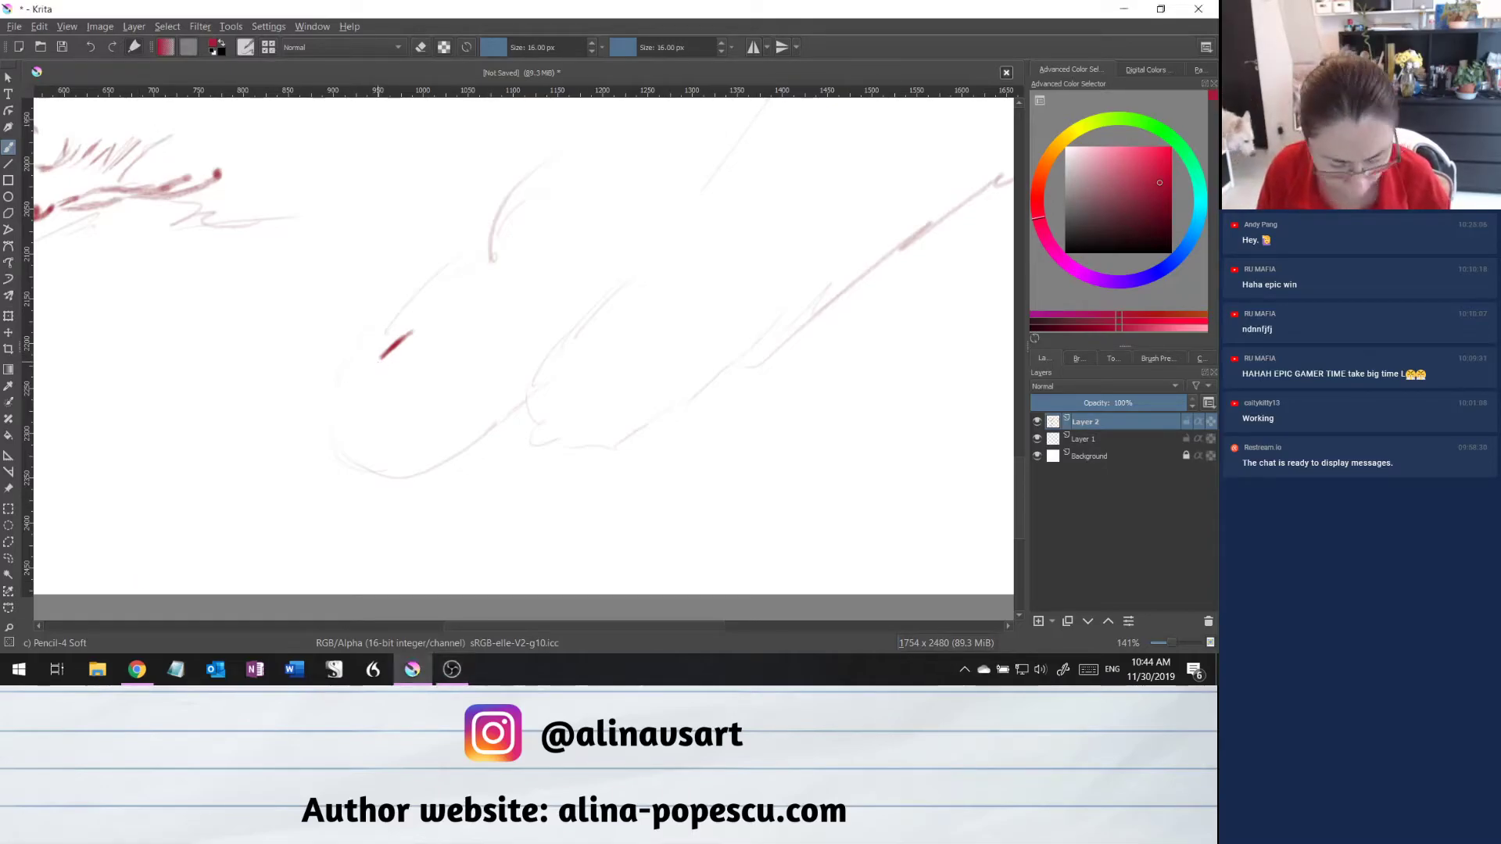
left_click_drag(403, 334, 427, 321)
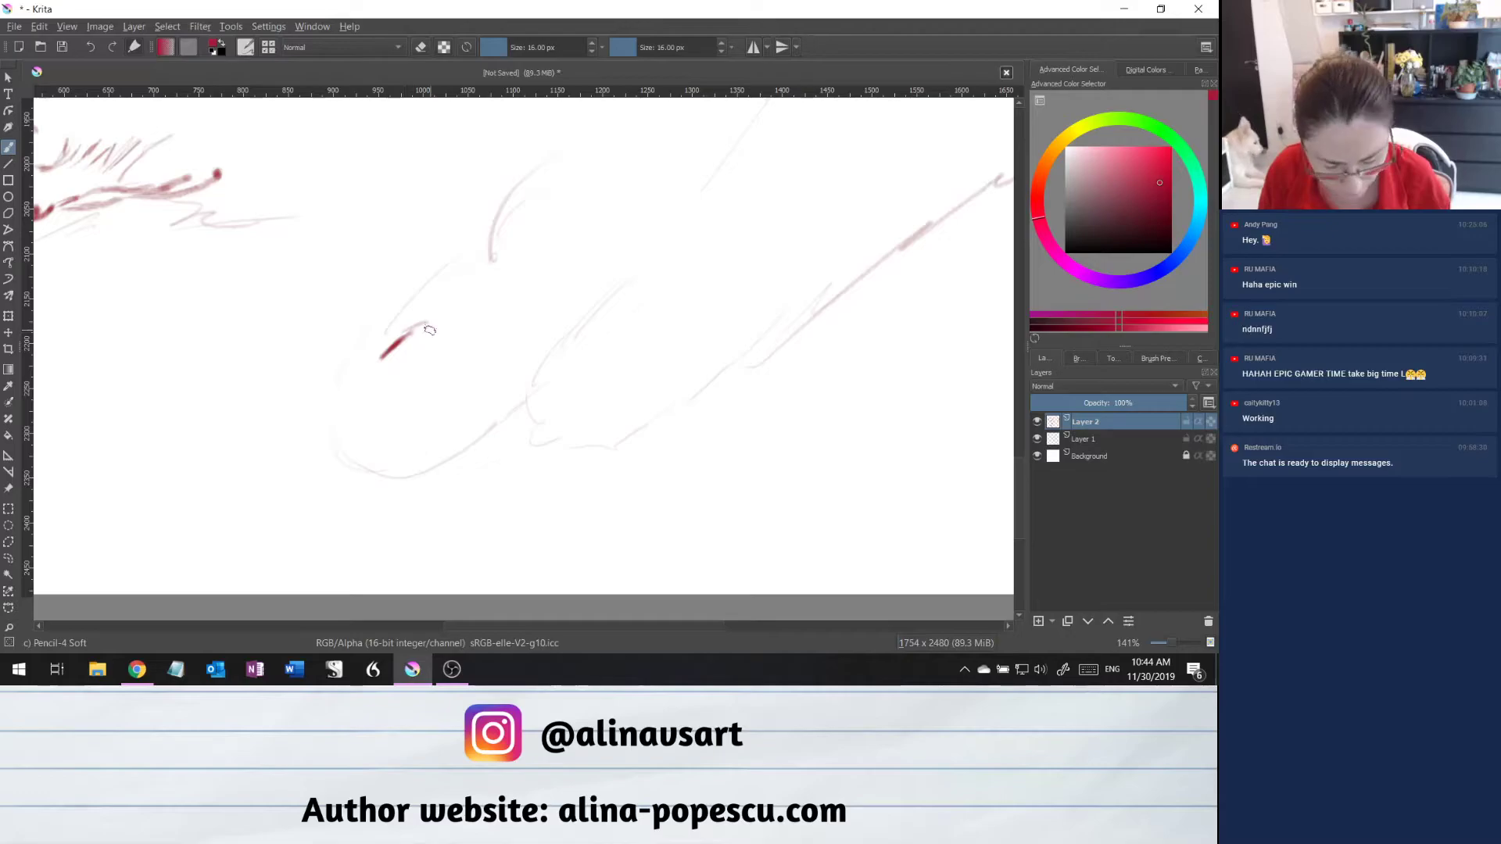
left_click_drag(428, 322, 452, 345)
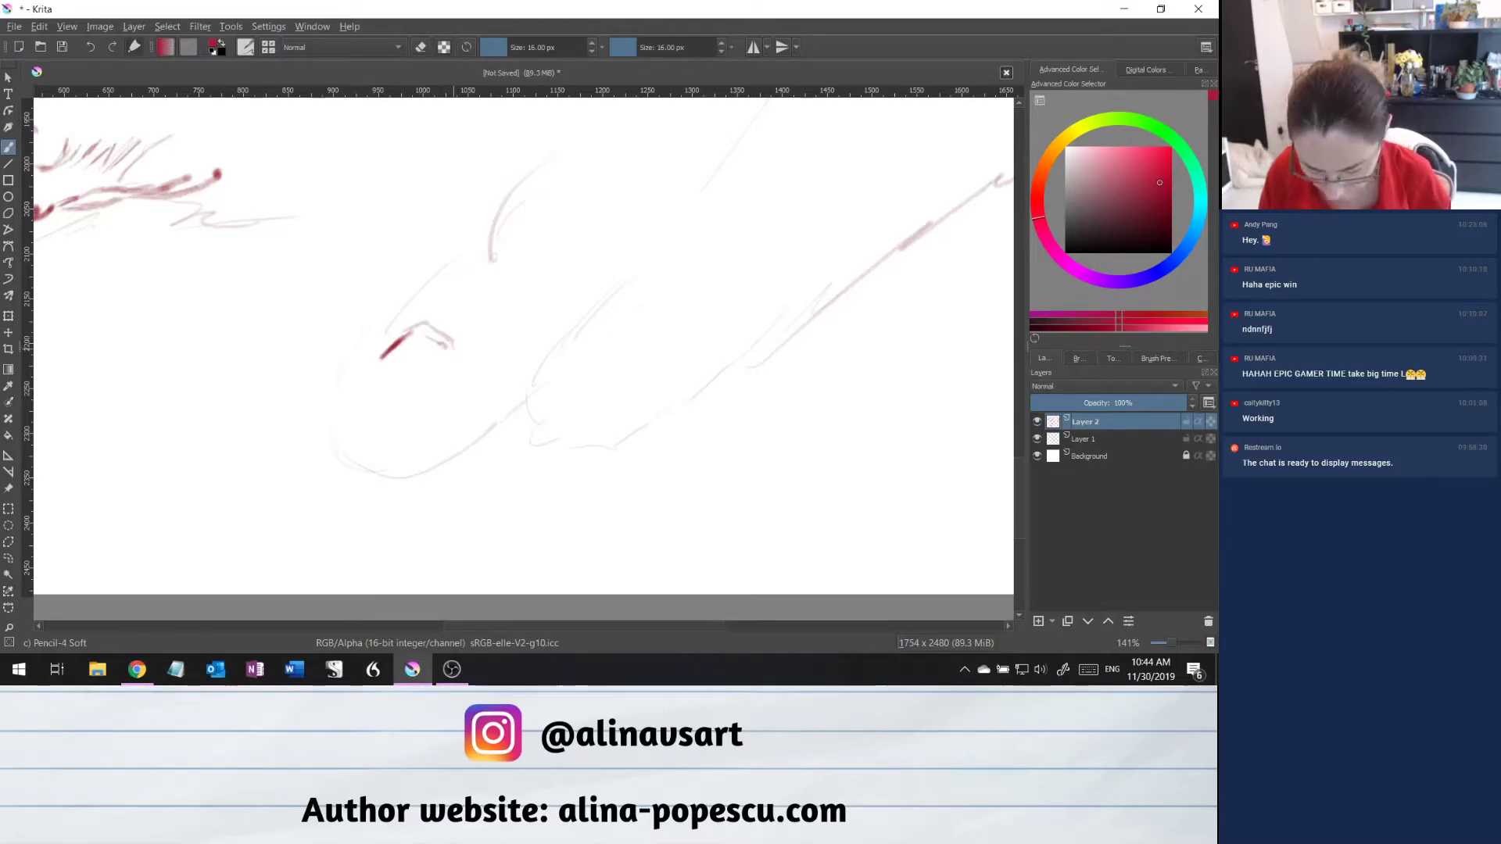
mouse_move(453, 362)
left_mouse_down()
mouse_move(385, 440)
mouse_move(361, 445)
left_mouse_up()
left_click_drag(424, 406, 375, 441)
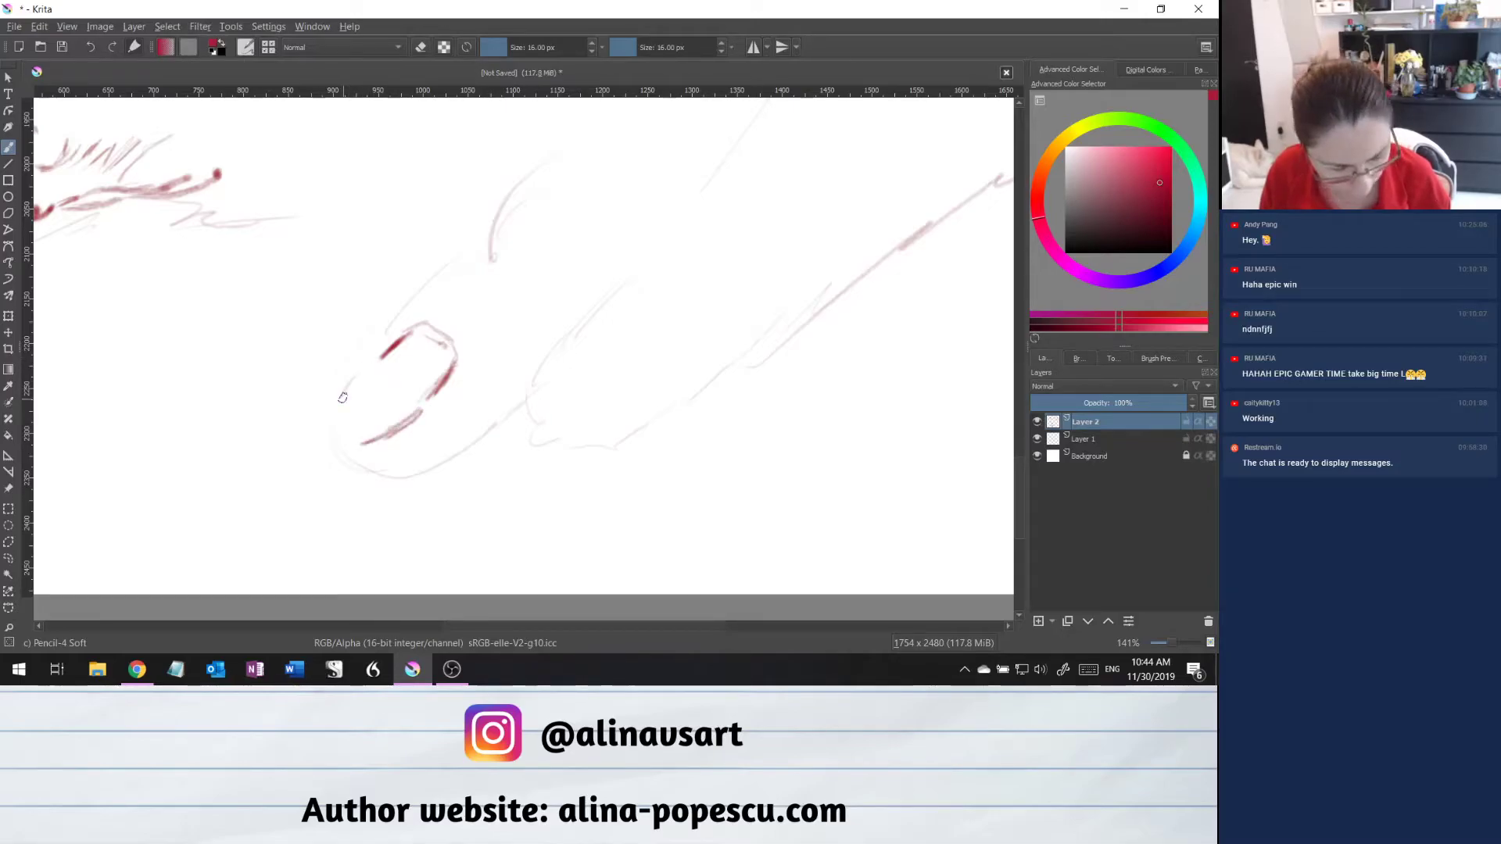
mouse_move(358, 444)
left_mouse_down()
mouse_move(337, 436)
mouse_move(338, 408)
left_mouse_up()
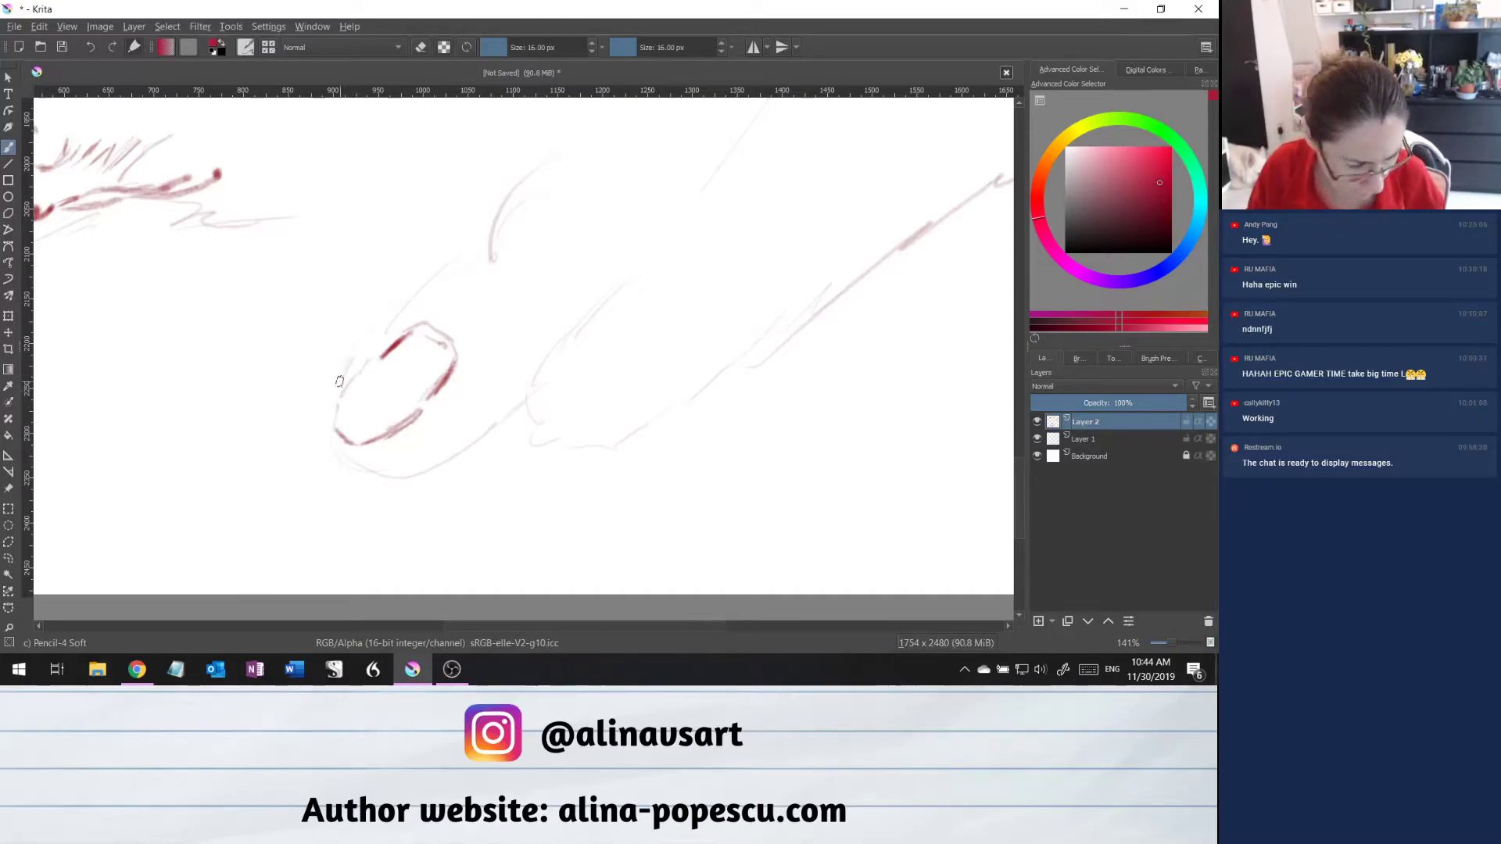
Trace the leftmost finger's upper contour from beside the nail, past the joint and up toward the hand.
mouse_move(351, 362)
left_mouse_down()
mouse_move(343, 389)
mouse_move(411, 295)
left_mouse_up()
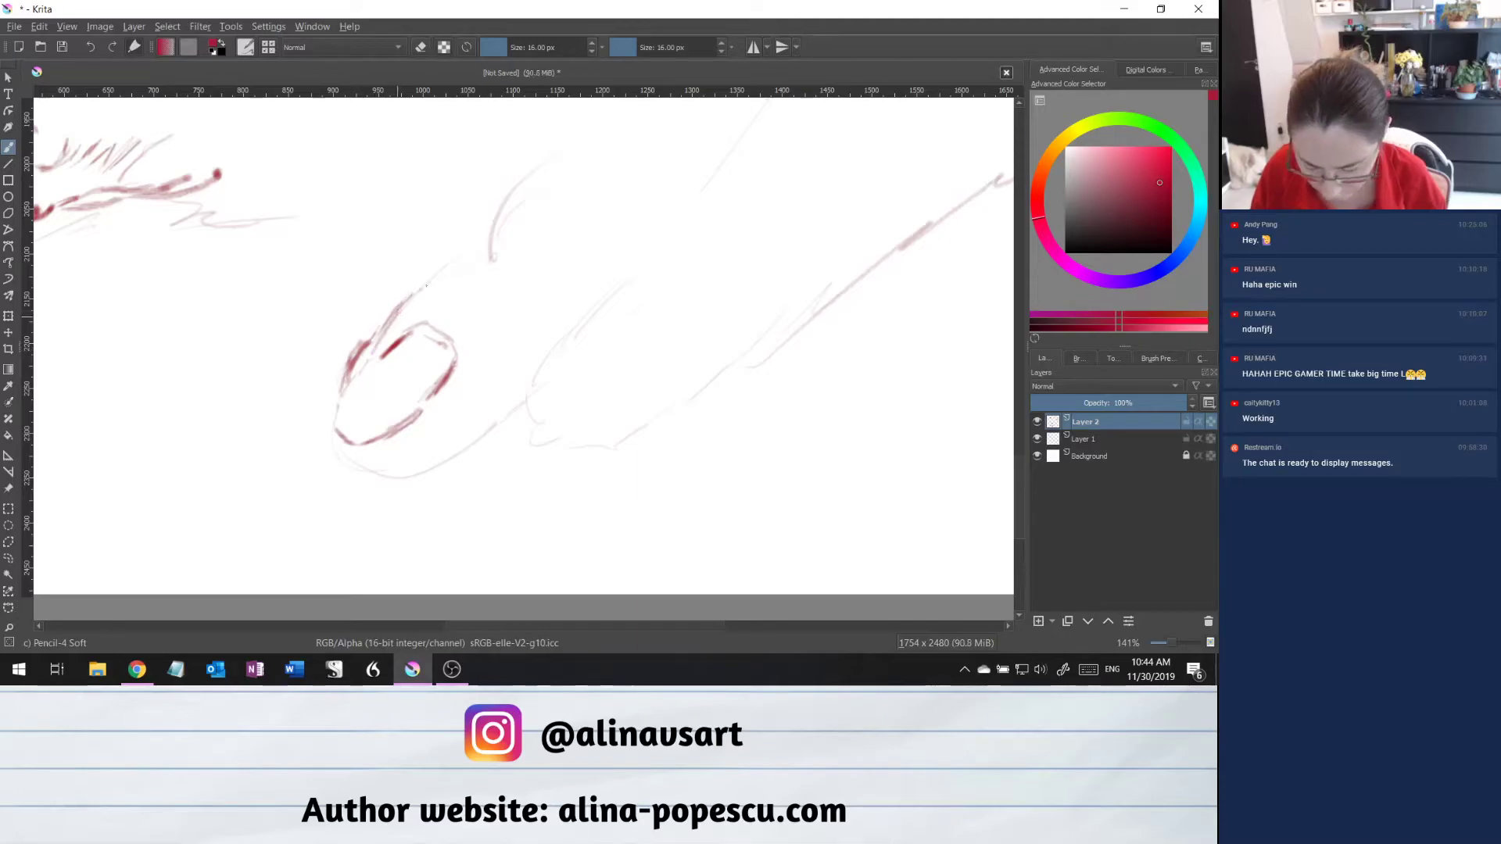
left_click_drag(417, 292, 444, 270)
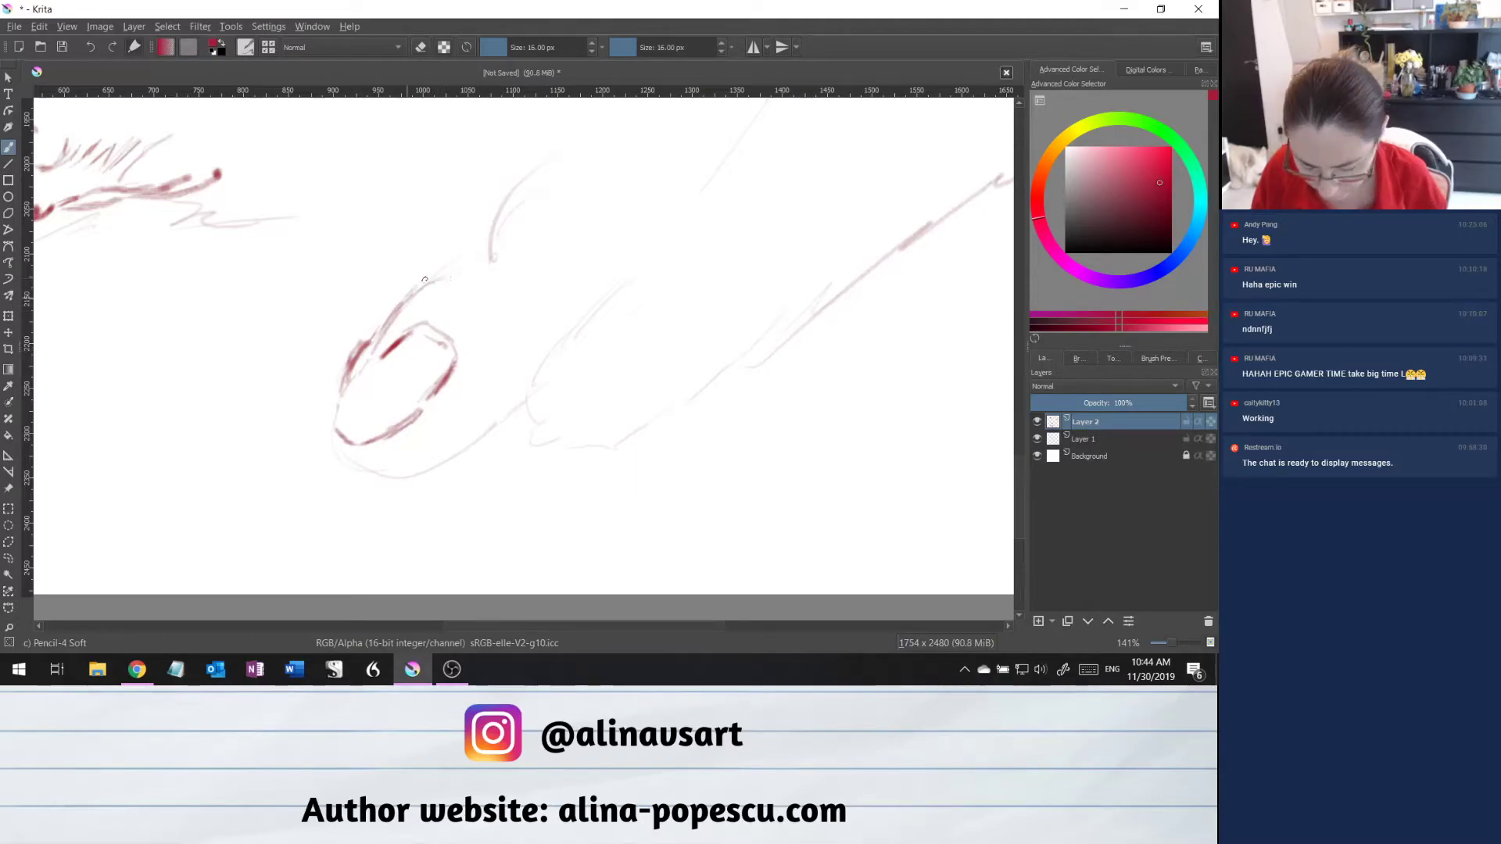
mouse_move(413, 291)
left_mouse_down()
mouse_move(519, 227)
mouse_move(440, 260)
left_mouse_up()
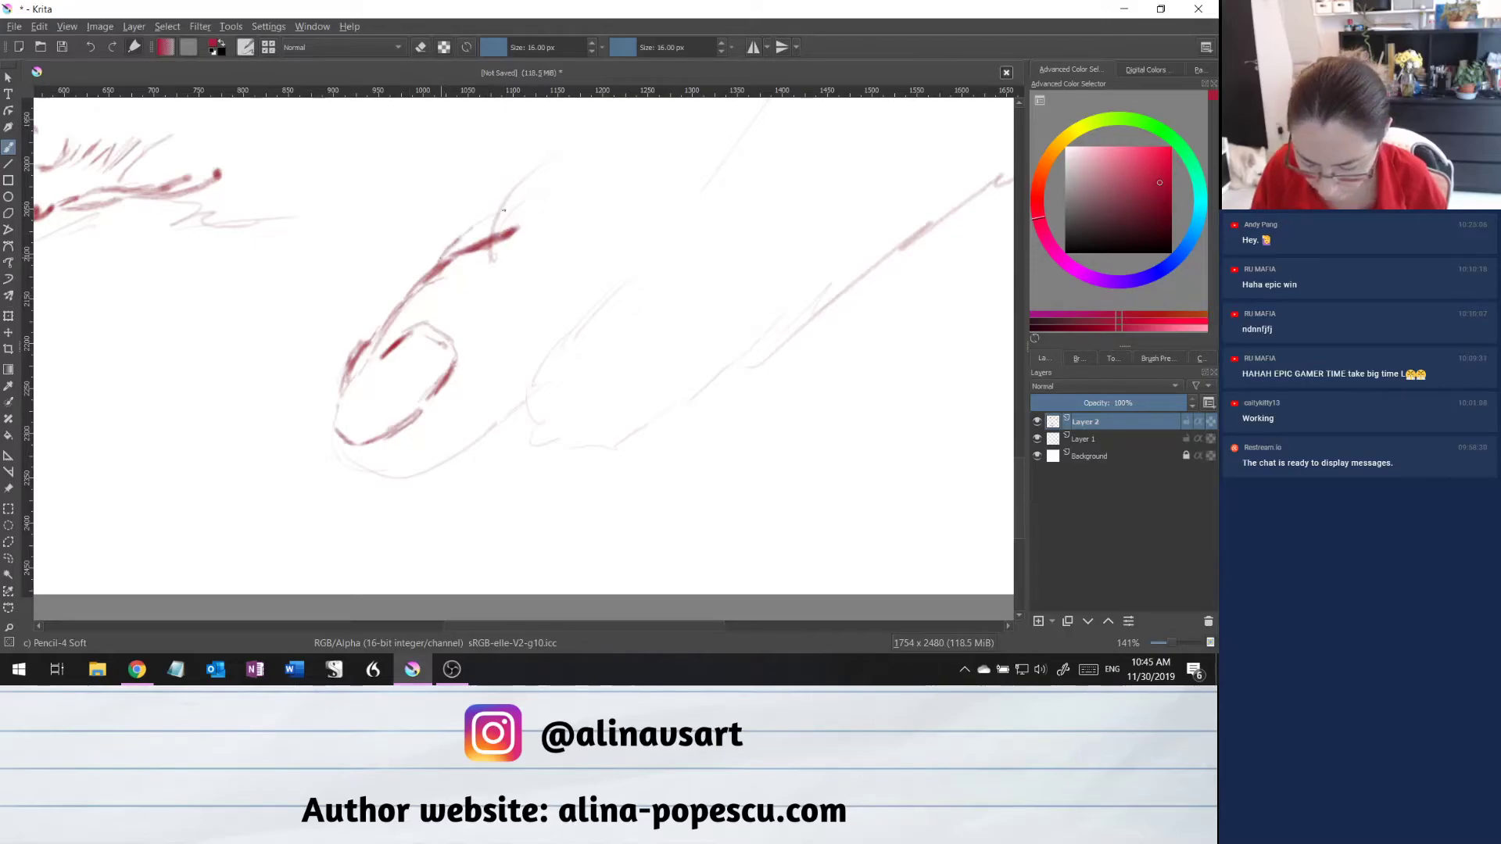
left_click_drag(444, 252, 514, 205)
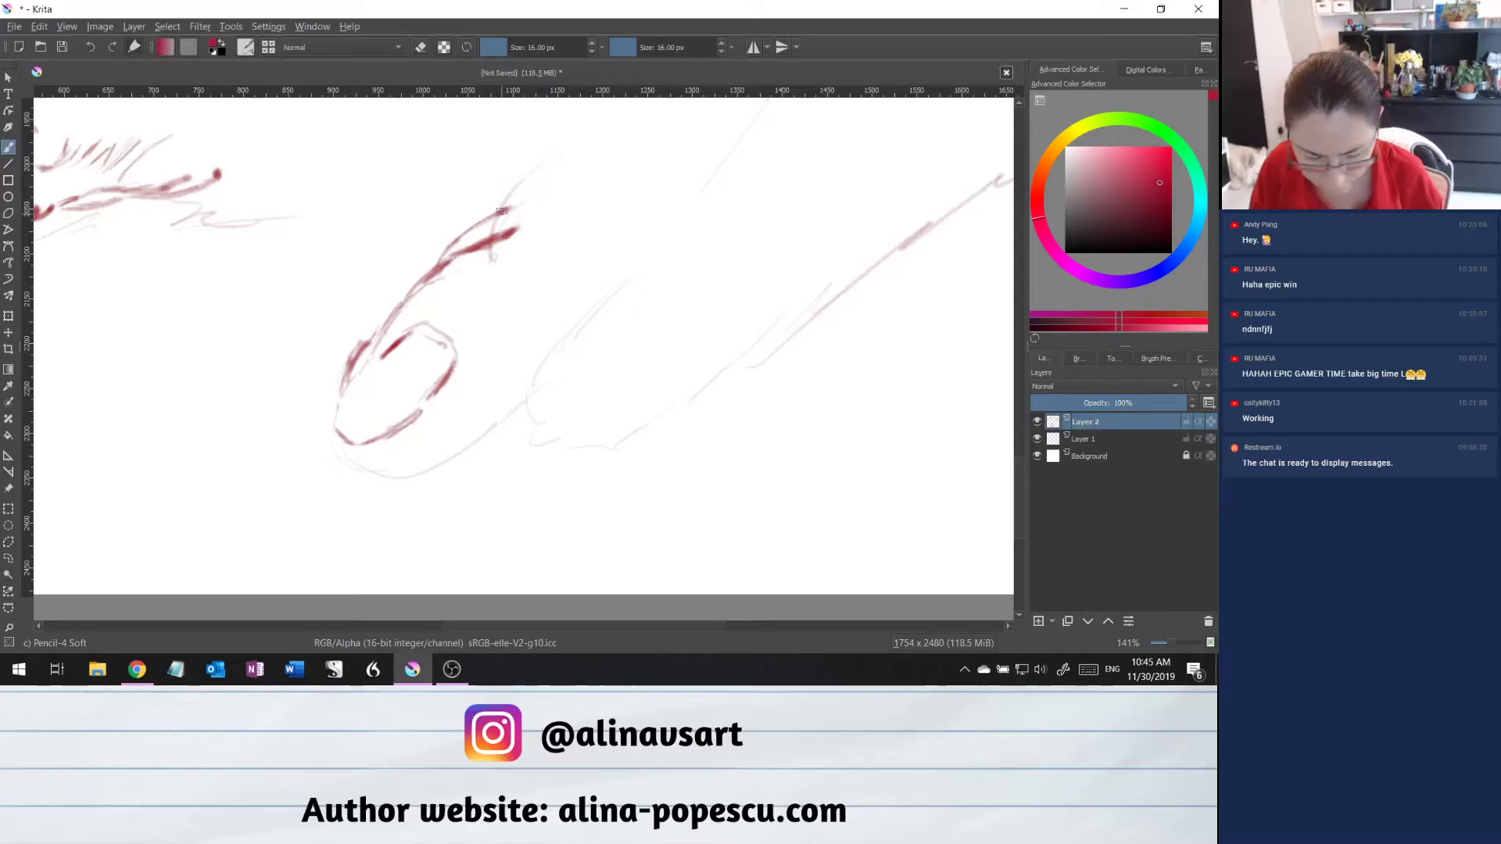
left_click_drag(513, 200, 606, 99)
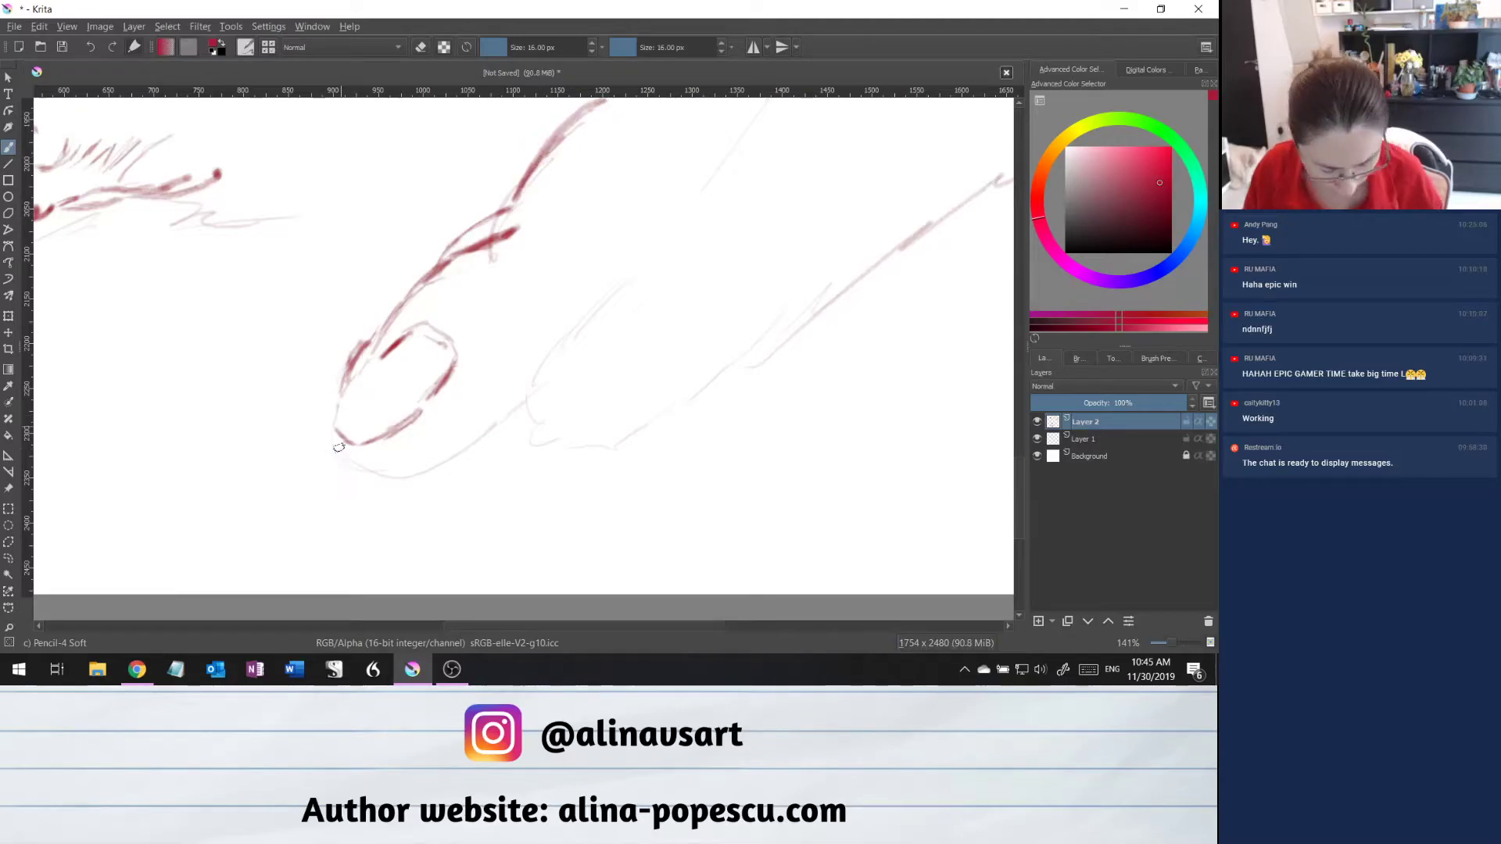
Draw the leftmost fingertip's rounded underside below the nail and add short crease lines at its joint.
mouse_move(337, 412)
left_mouse_down()
mouse_move(356, 451)
mouse_move(385, 460)
mouse_move(454, 418)
left_mouse_up()
left_click_drag(375, 459, 455, 417)
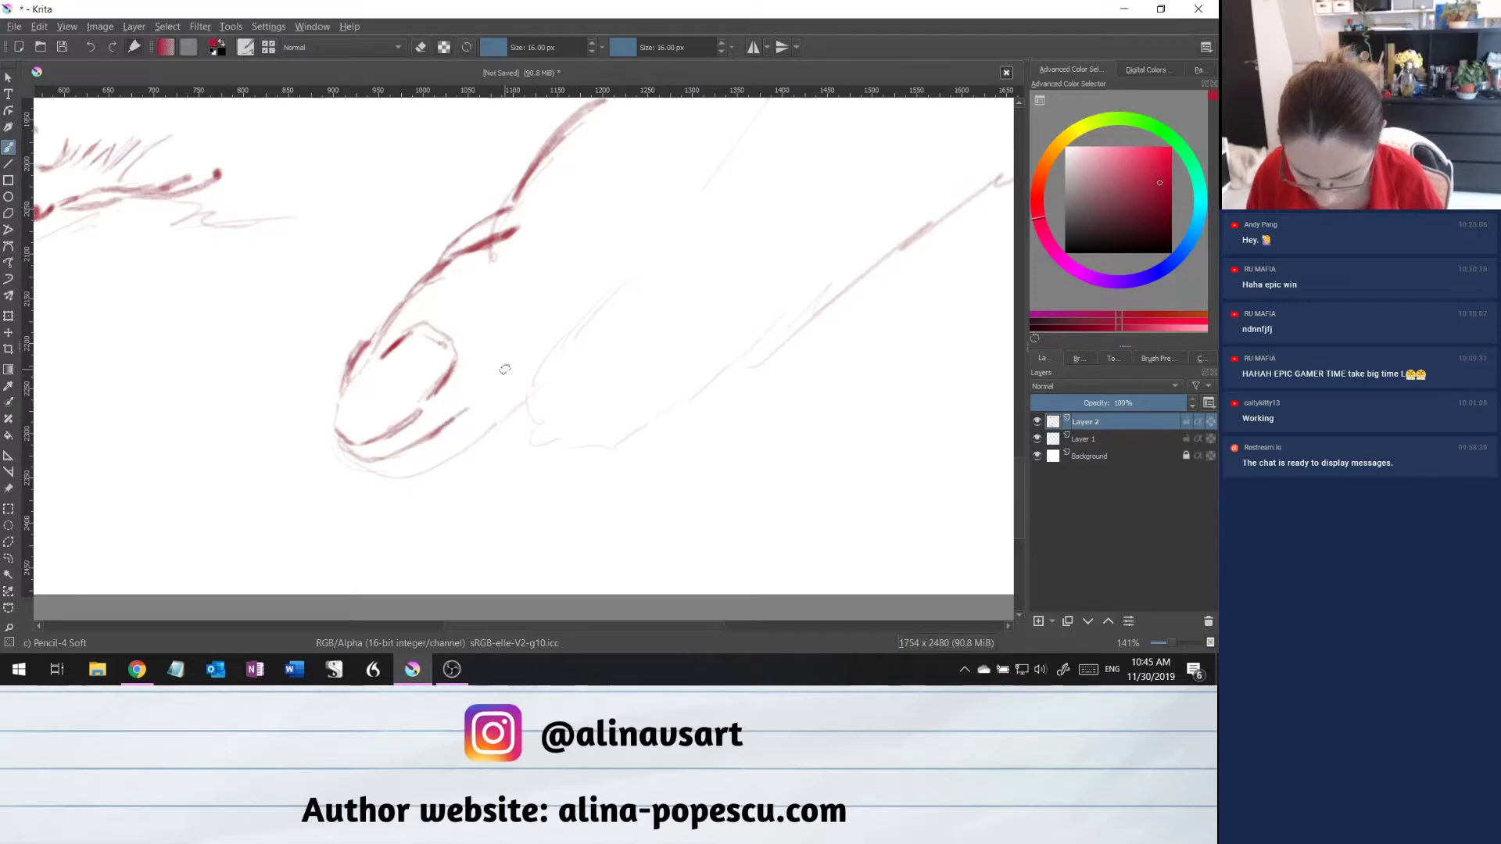
mouse_move(467, 408)
left_mouse_down()
mouse_move(380, 433)
mouse_move(450, 417)
left_mouse_up()
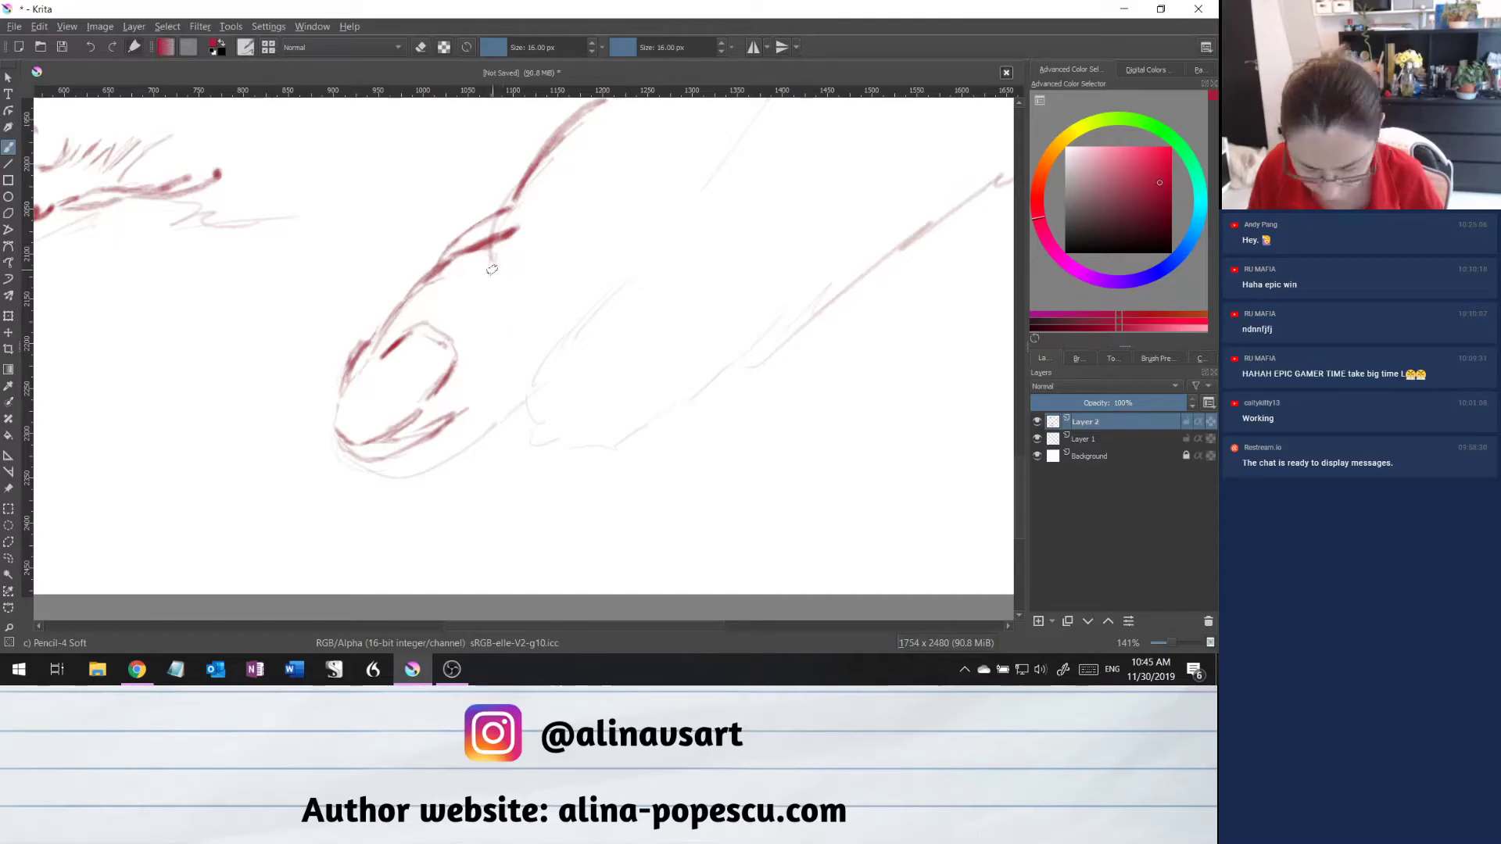
left_click_drag(483, 267, 550, 240)
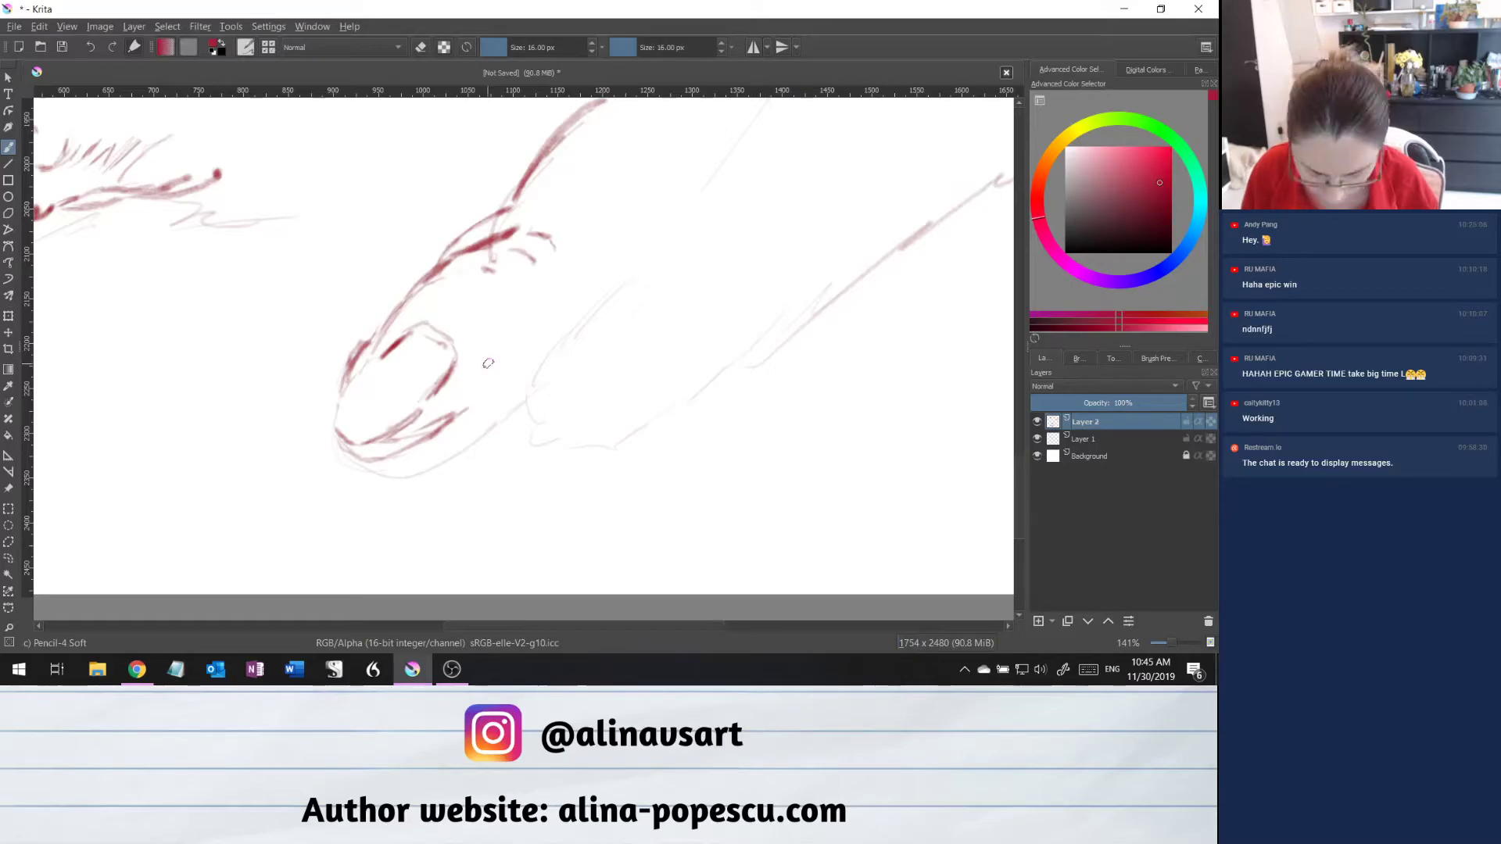
Outline an oval fingernail on the second finger, just to the right of the first fingertip.
mouse_move(472, 400)
left_mouse_down()
mouse_move(485, 367)
mouse_move(486, 413)
mouse_move(525, 420)
left_mouse_up()
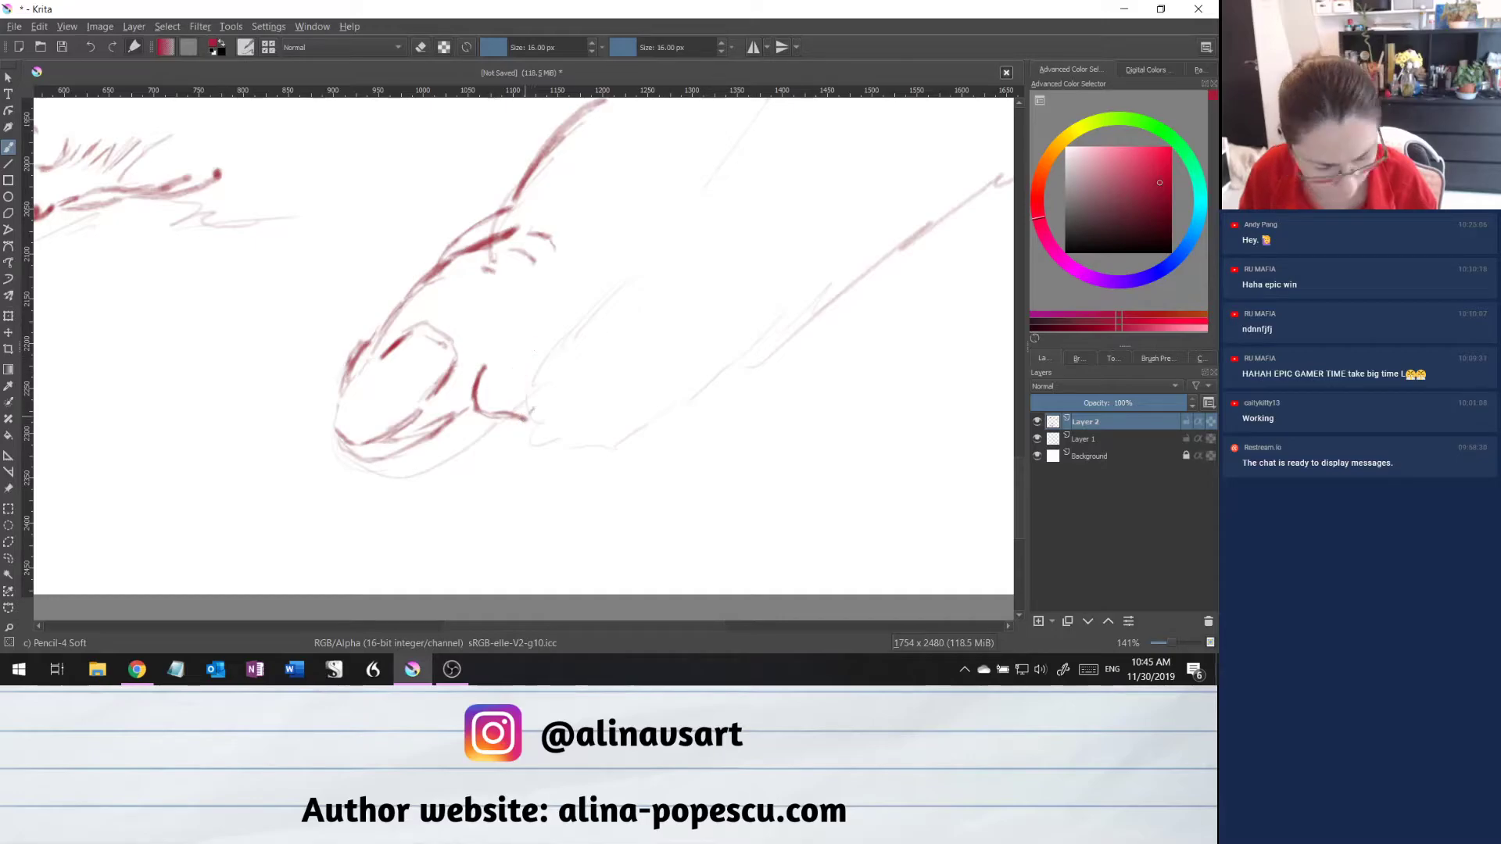
mouse_move(528, 415)
left_mouse_down()
mouse_move(584, 340)
mouse_move(571, 362)
mouse_move(497, 346)
left_mouse_up()
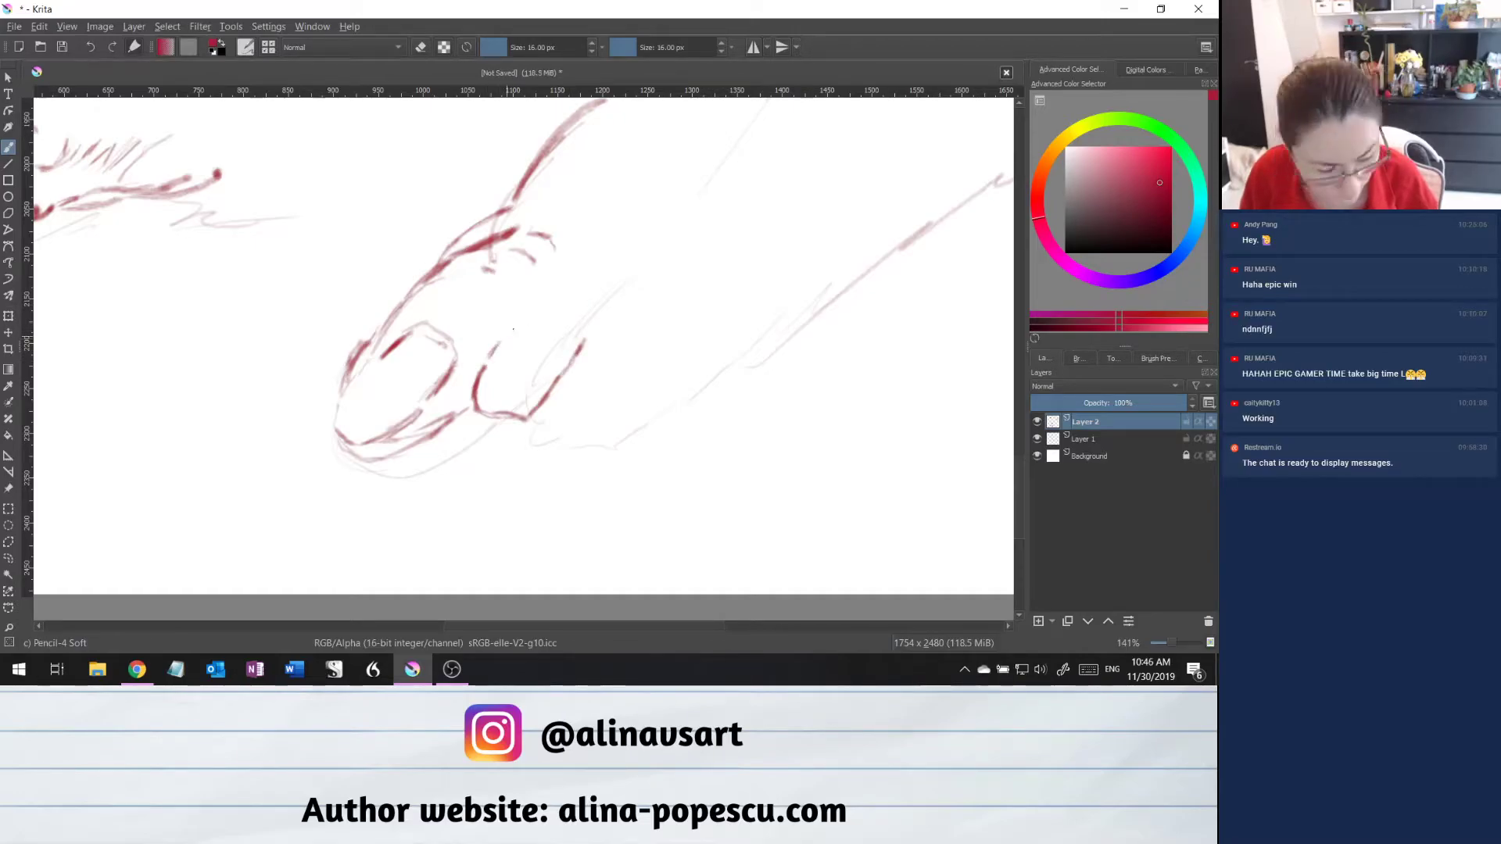
left_click_drag(506, 333, 548, 304)
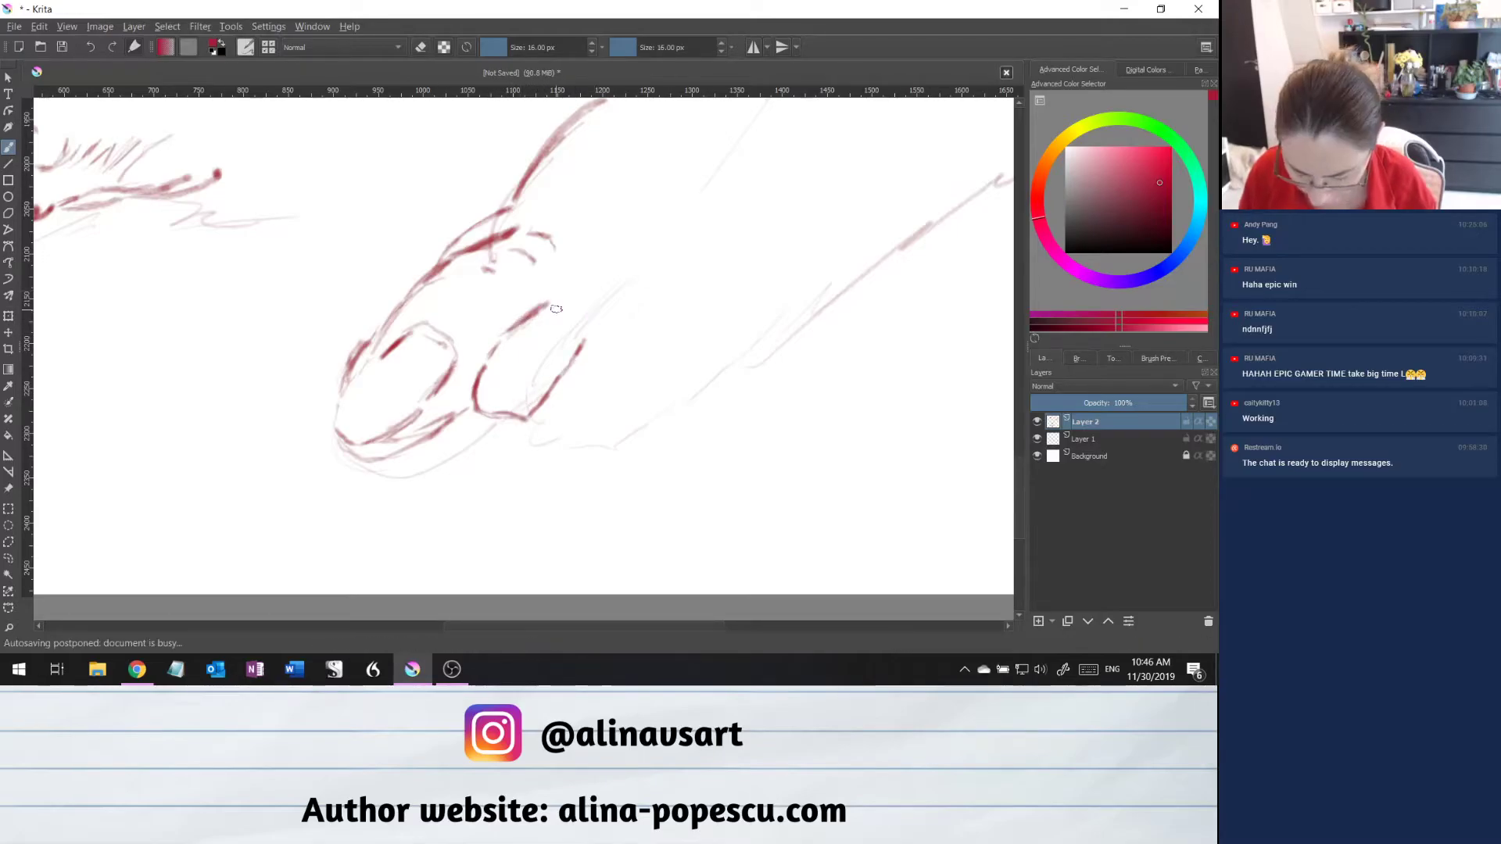
mouse_move(557, 302)
left_mouse_down()
mouse_move(600, 328)
mouse_move(552, 391)
left_mouse_up()
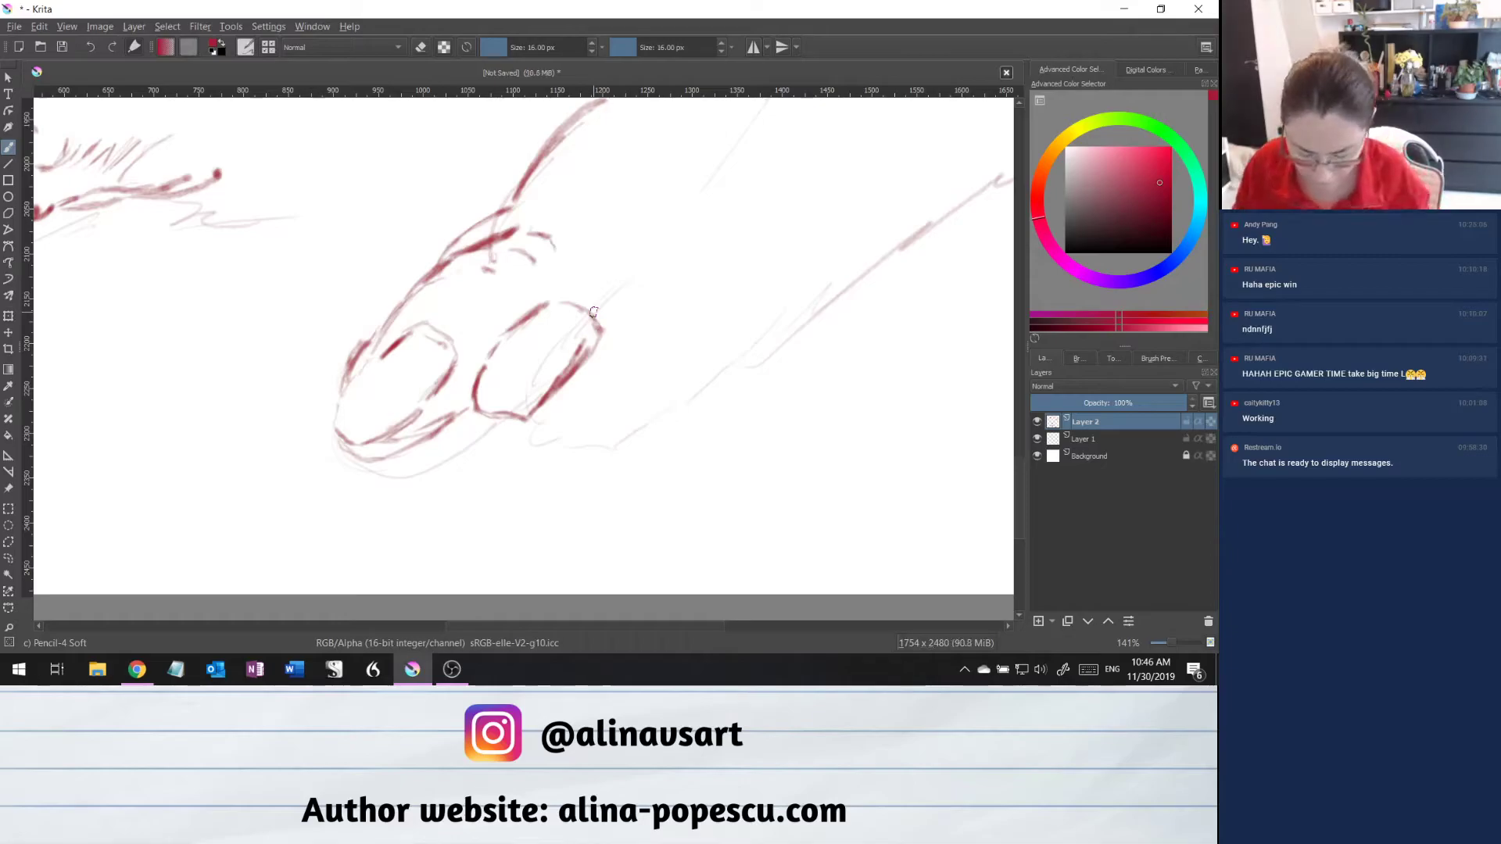
Join the first fingertip's edge to the second finger and draw the second fingertip's rim beneath its nail.
left_click_drag(456, 419, 474, 408)
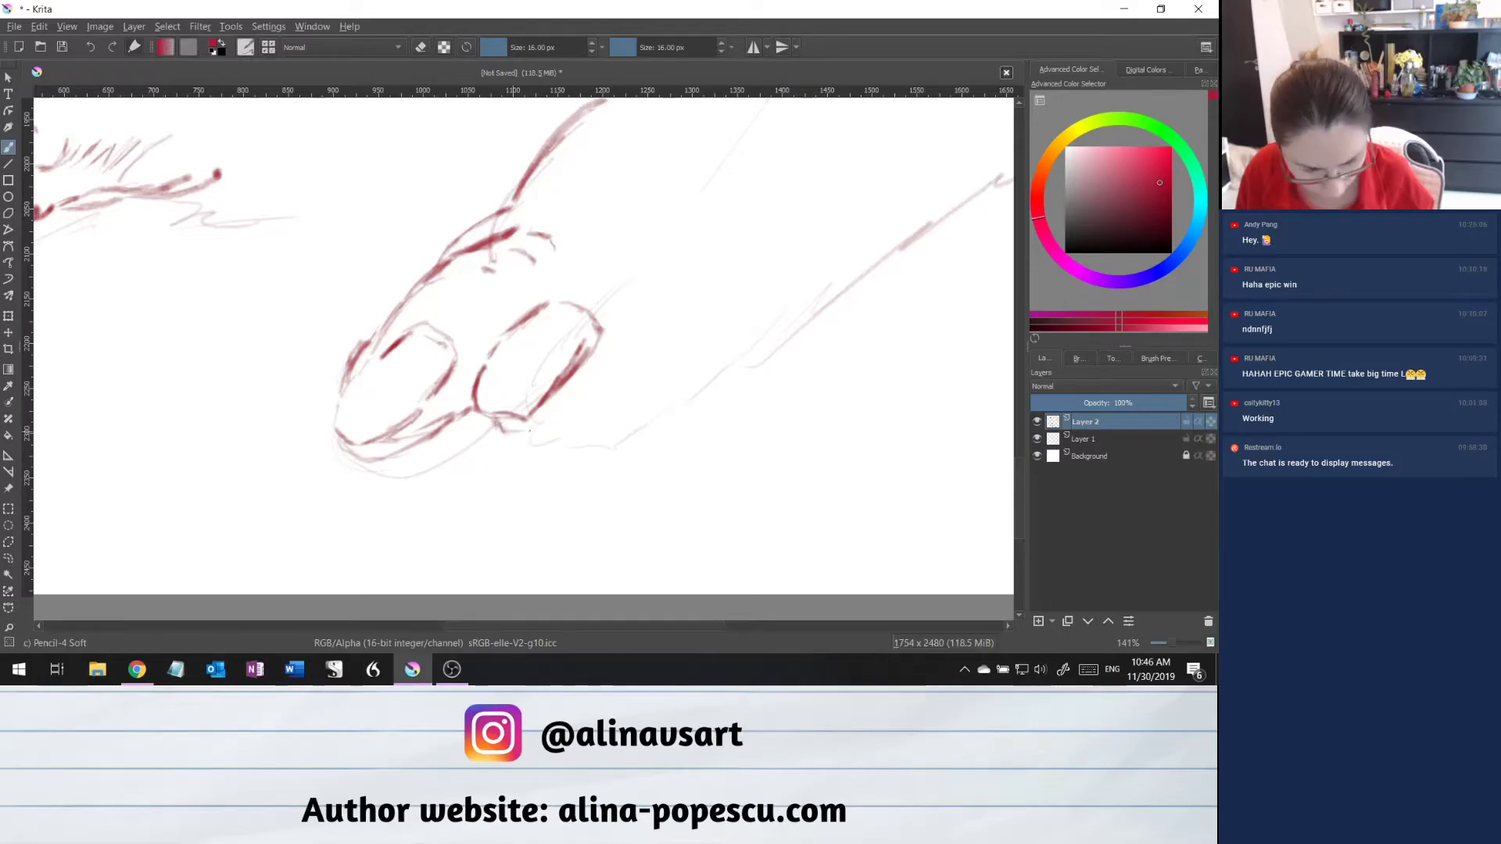
mouse_move(504, 430)
left_mouse_down()
mouse_move(575, 420)
mouse_move(608, 389)
left_mouse_up()
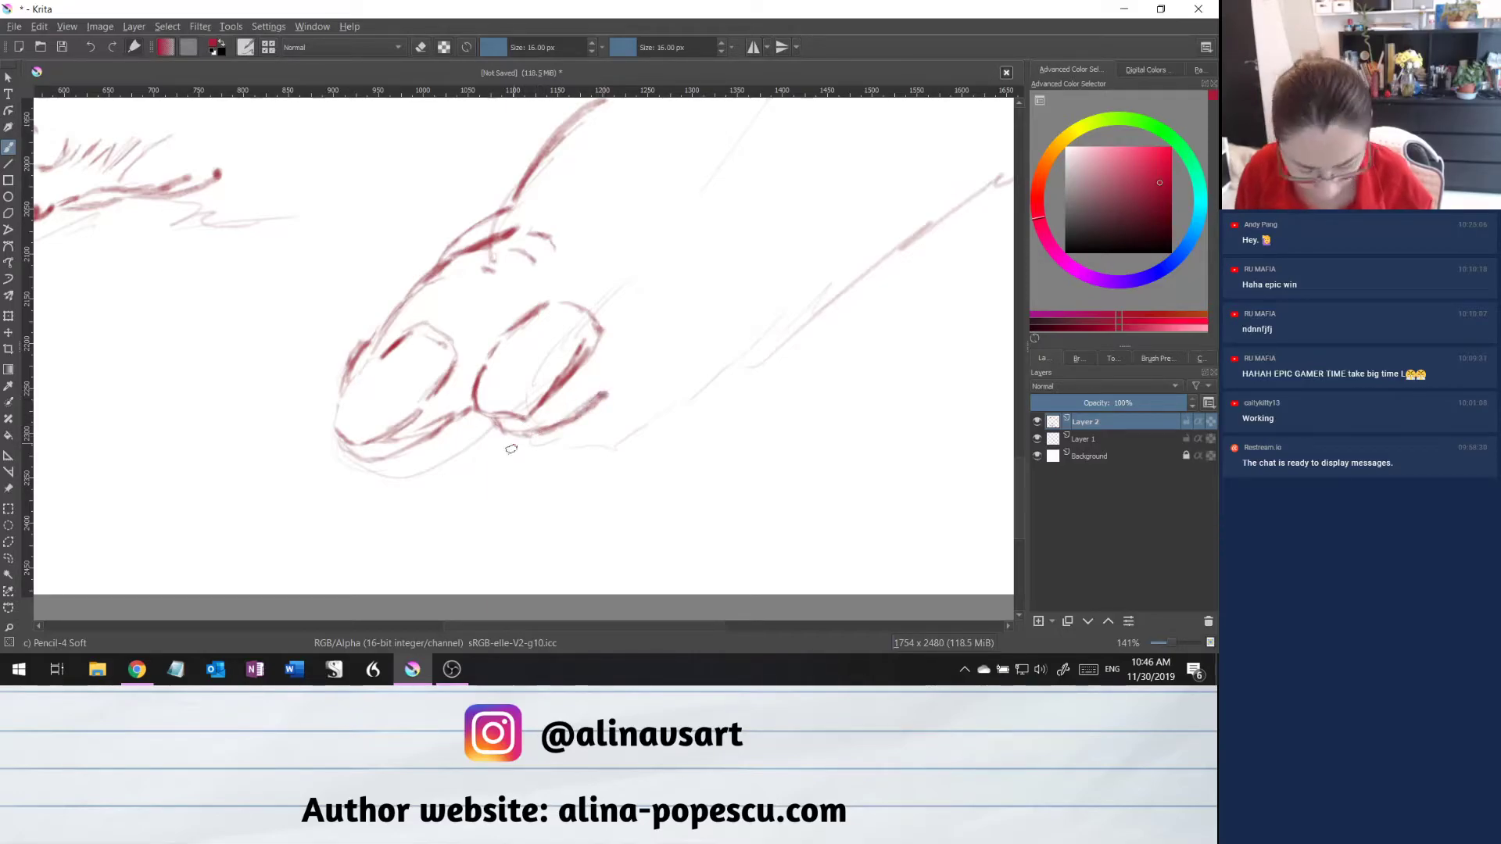
left_click_drag(520, 434, 577, 438)
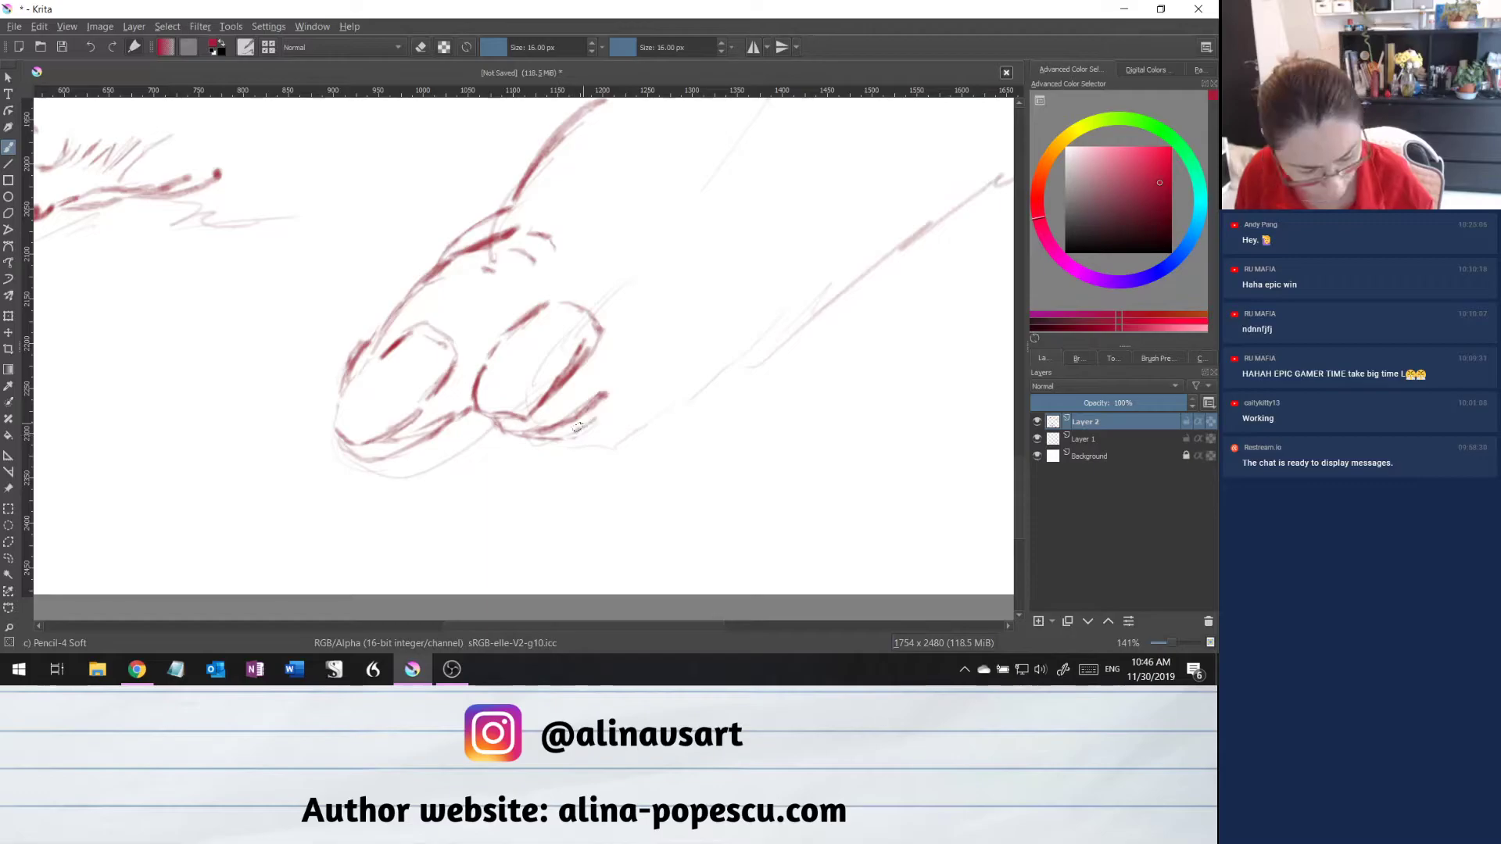
Trace the second finger's lower contour from the fingertip up to the hand, thickening it with a parallel inner stroke.
mouse_move(589, 426)
left_mouse_down()
mouse_move(622, 401)
mouse_move(575, 432)
mouse_move(687, 373)
left_mouse_up()
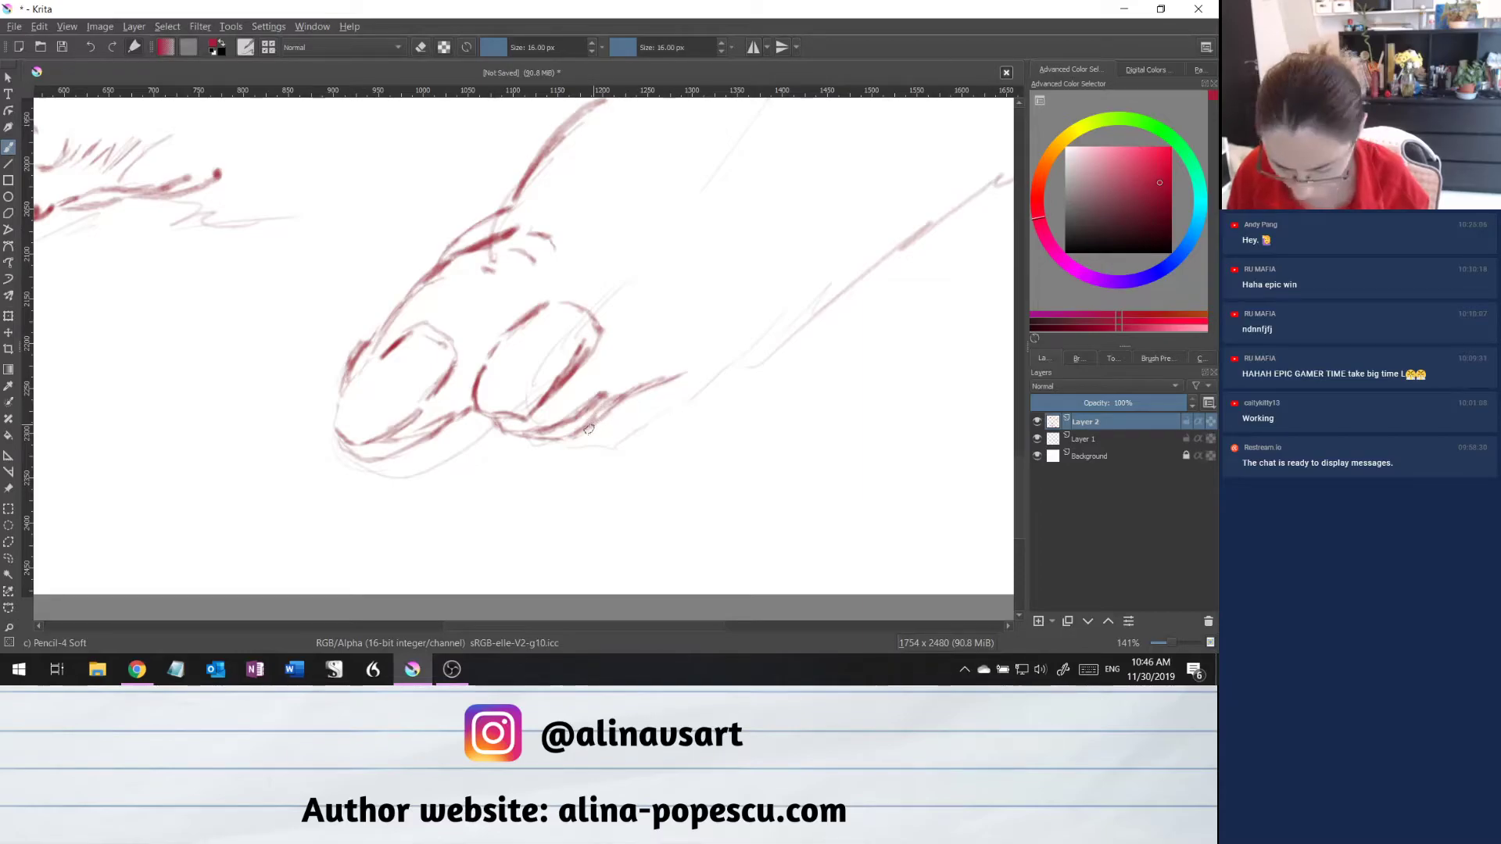
mouse_move(603, 414)
left_mouse_down()
mouse_move(713, 350)
mouse_move(762, 270)
left_mouse_up()
left_click_drag(732, 327, 772, 245)
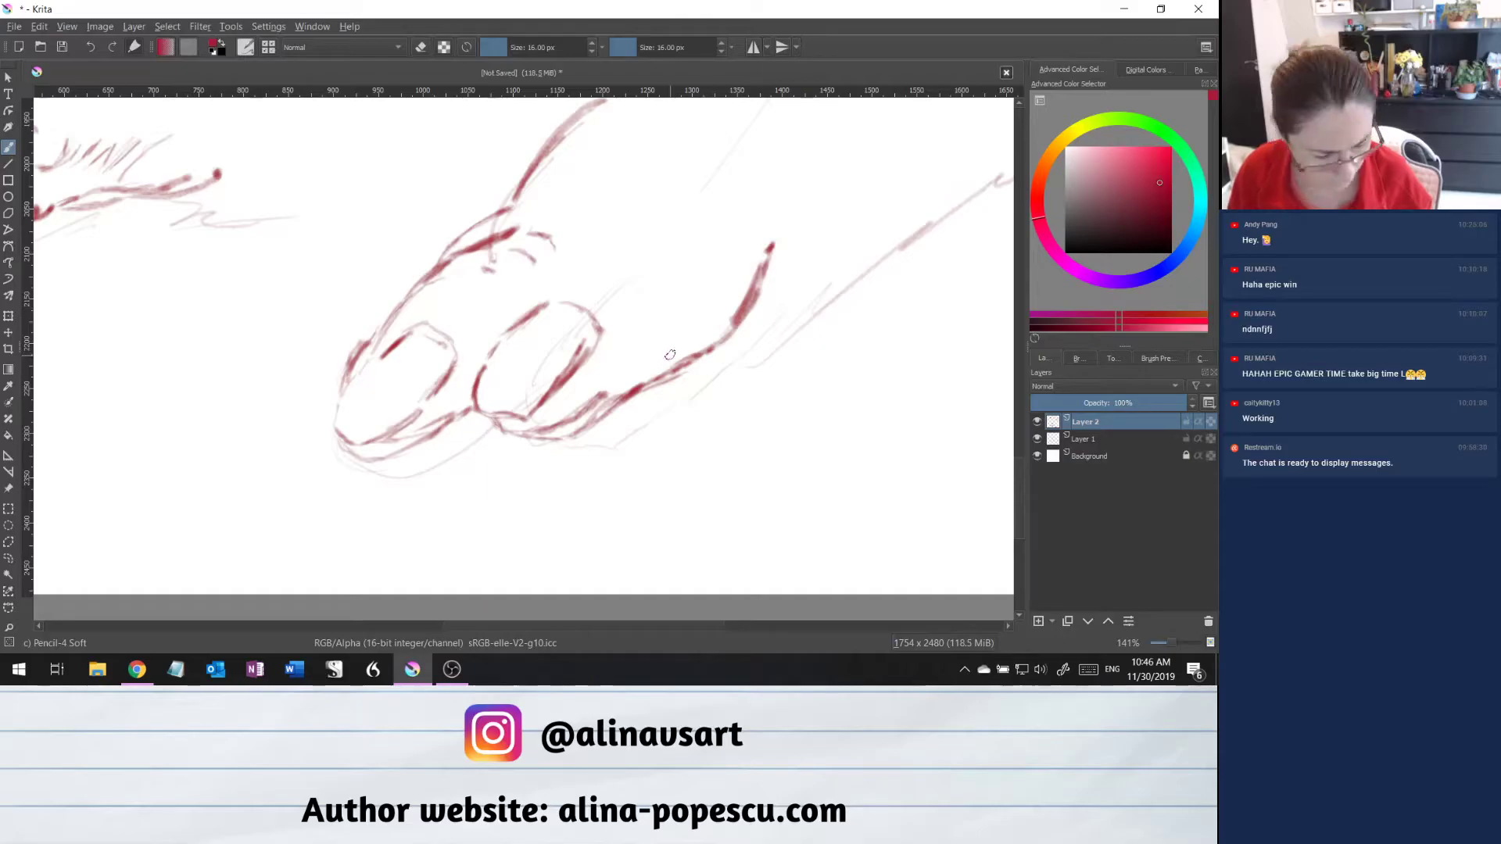
left_click_drag(670, 356, 741, 284)
left_click_drag(702, 336, 735, 293)
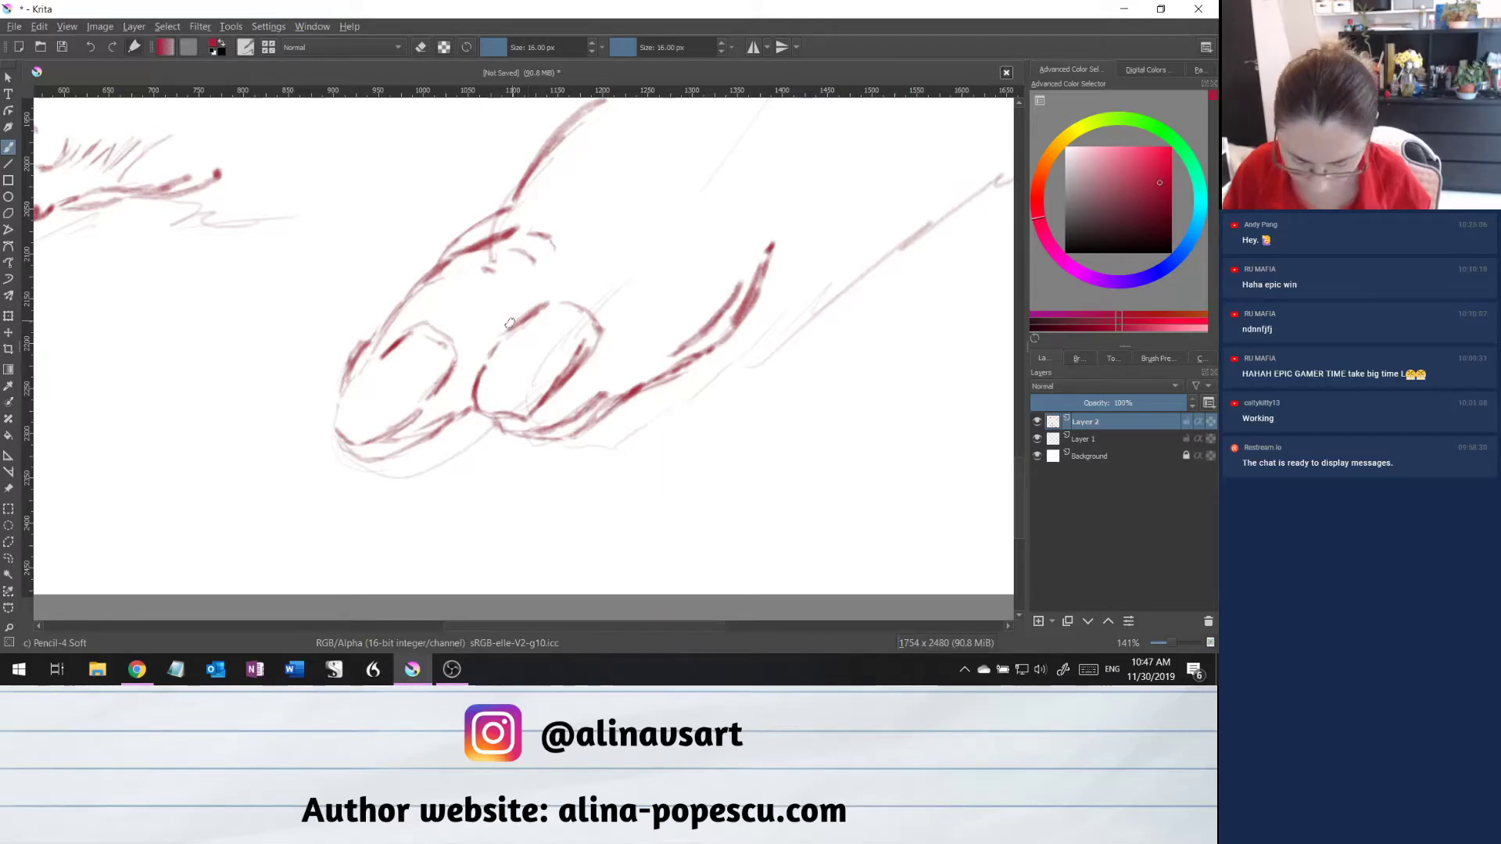
Draw the dividing line between the two fingers from the second nail up toward the hand, reinforcing it with extra strokes.
left_click_drag(507, 328, 555, 274)
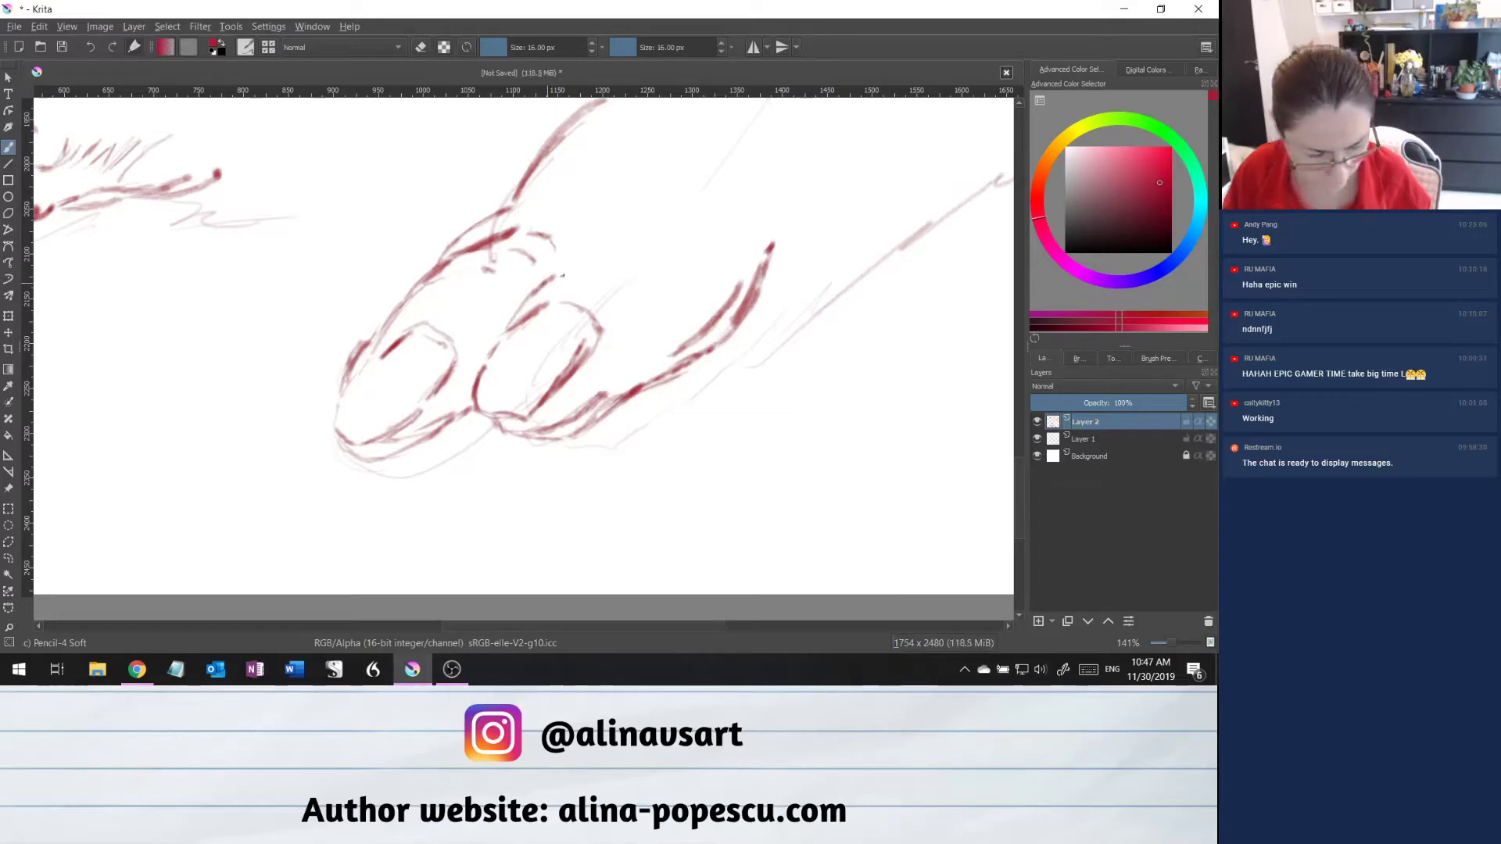
mouse_move(556, 272)
left_mouse_down()
mouse_move(627, 215)
mouse_move(602, 231)
left_mouse_up()
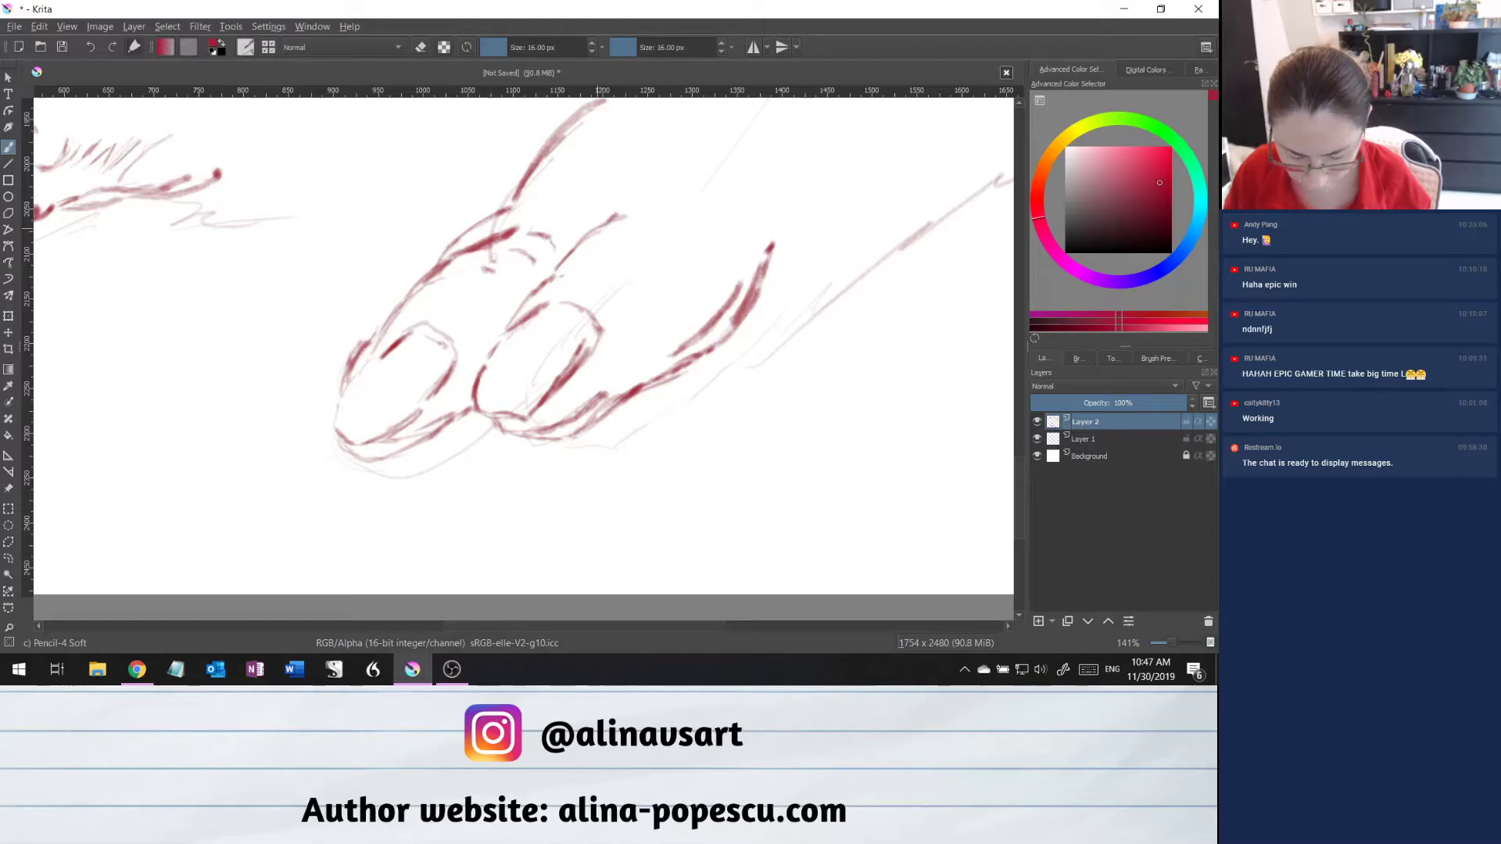
left_click_drag(614, 231, 678, 161)
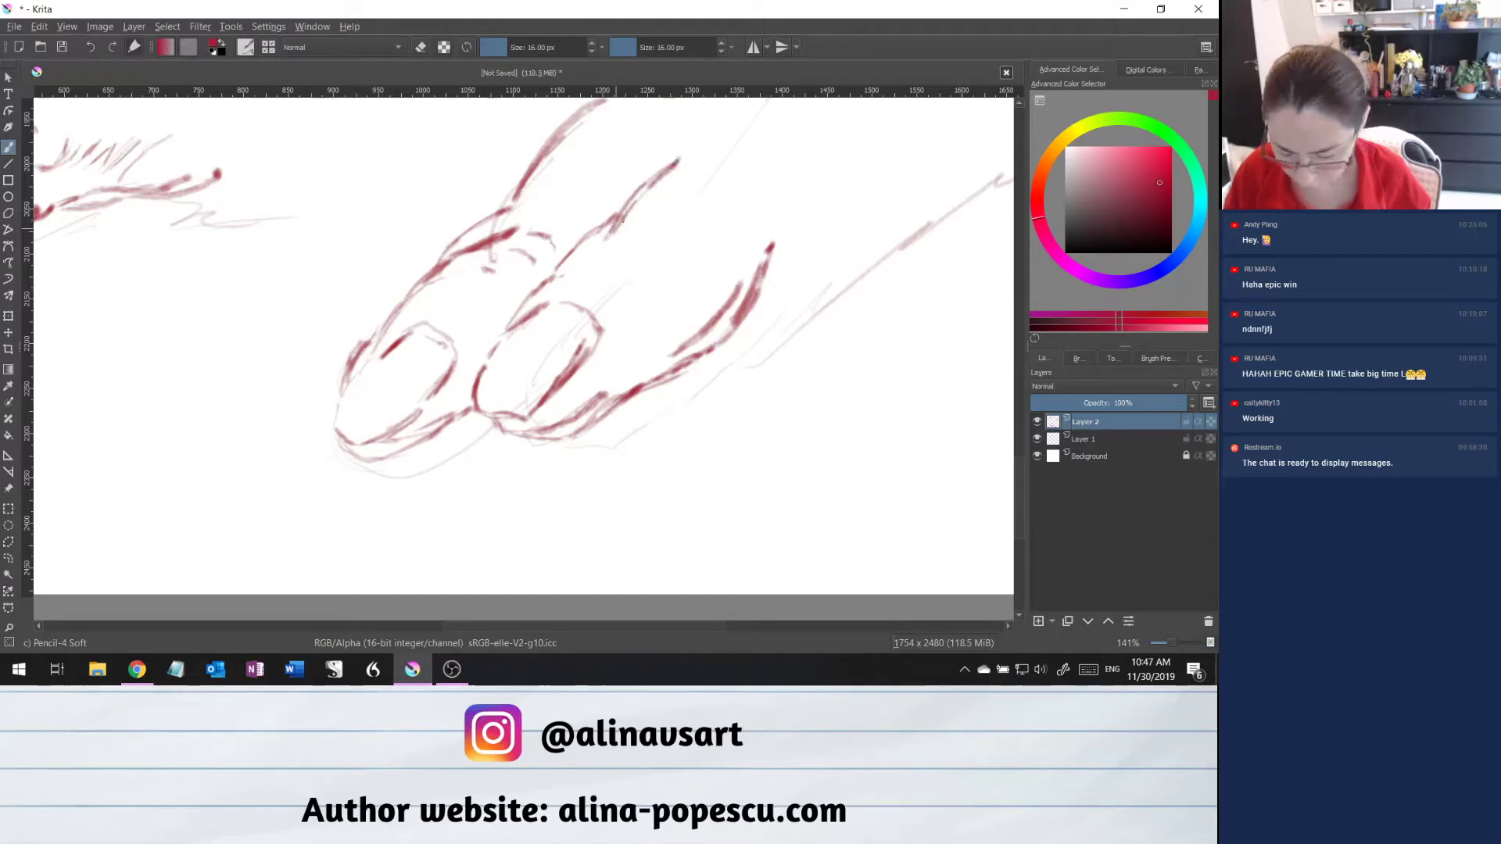
left_click_drag(637, 191, 682, 153)
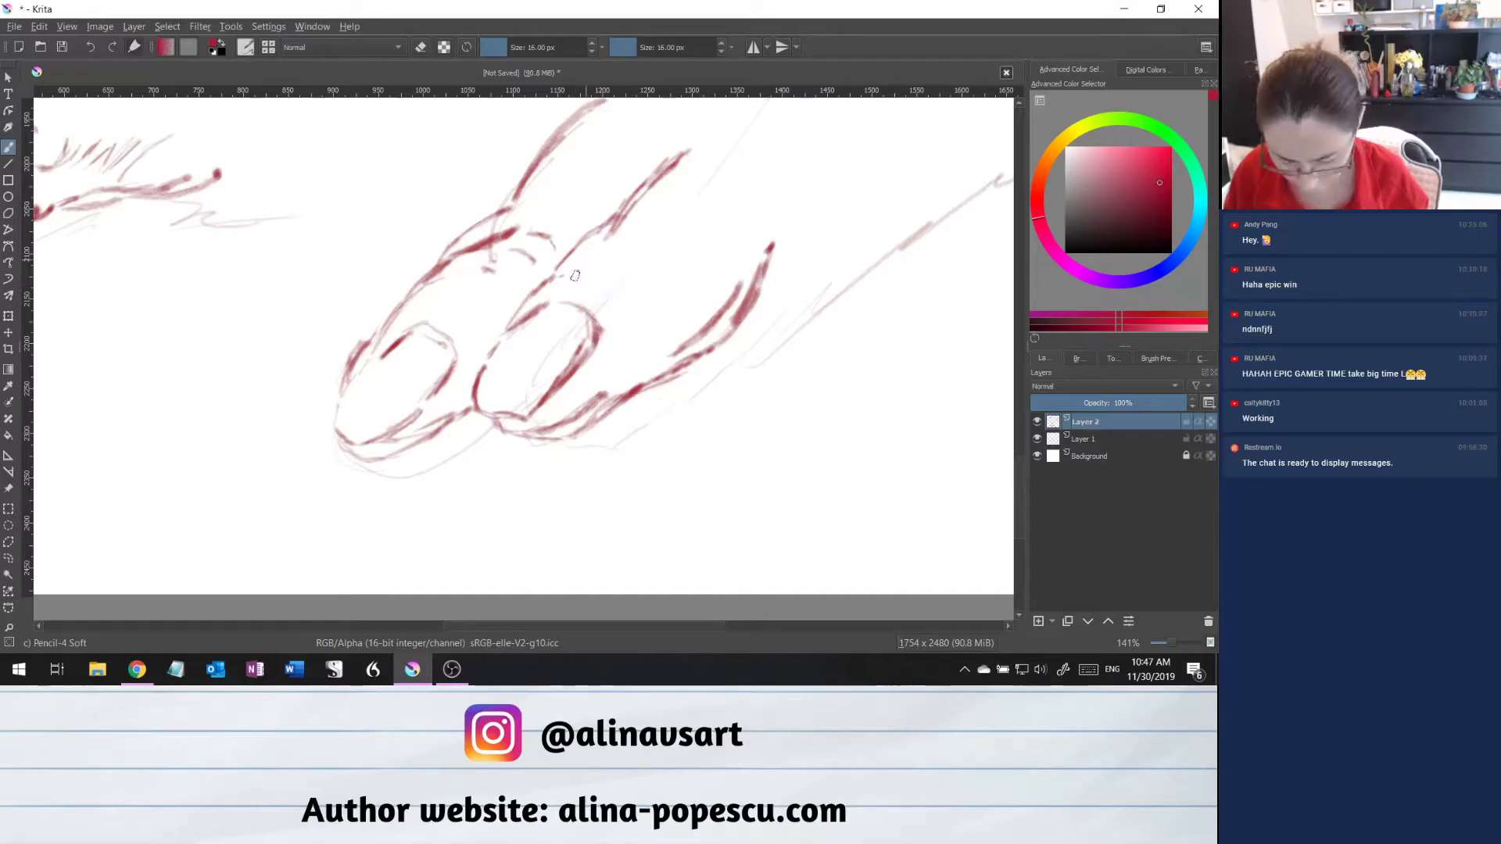
mouse_move(561, 281)
left_mouse_down()
mouse_move(598, 249)
mouse_move(577, 265)
left_mouse_up()
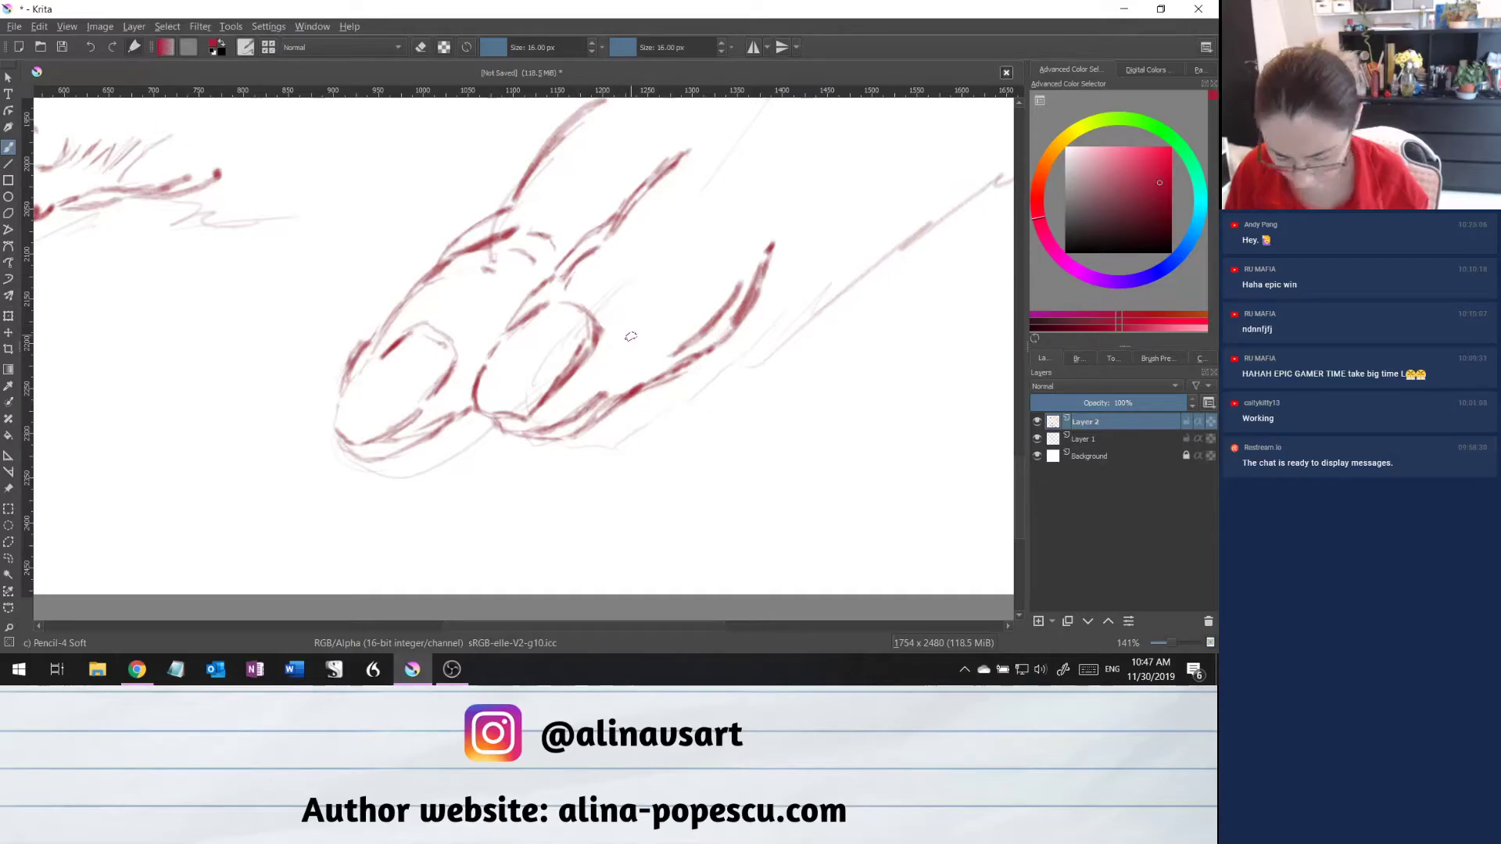
Add joint creases to the second finger and short hatching strokes along the inside of its lower contour.
mouse_move(624, 330)
left_mouse_down()
mouse_move(670, 297)
mouse_move(627, 333)
mouse_move(661, 310)
left_mouse_up()
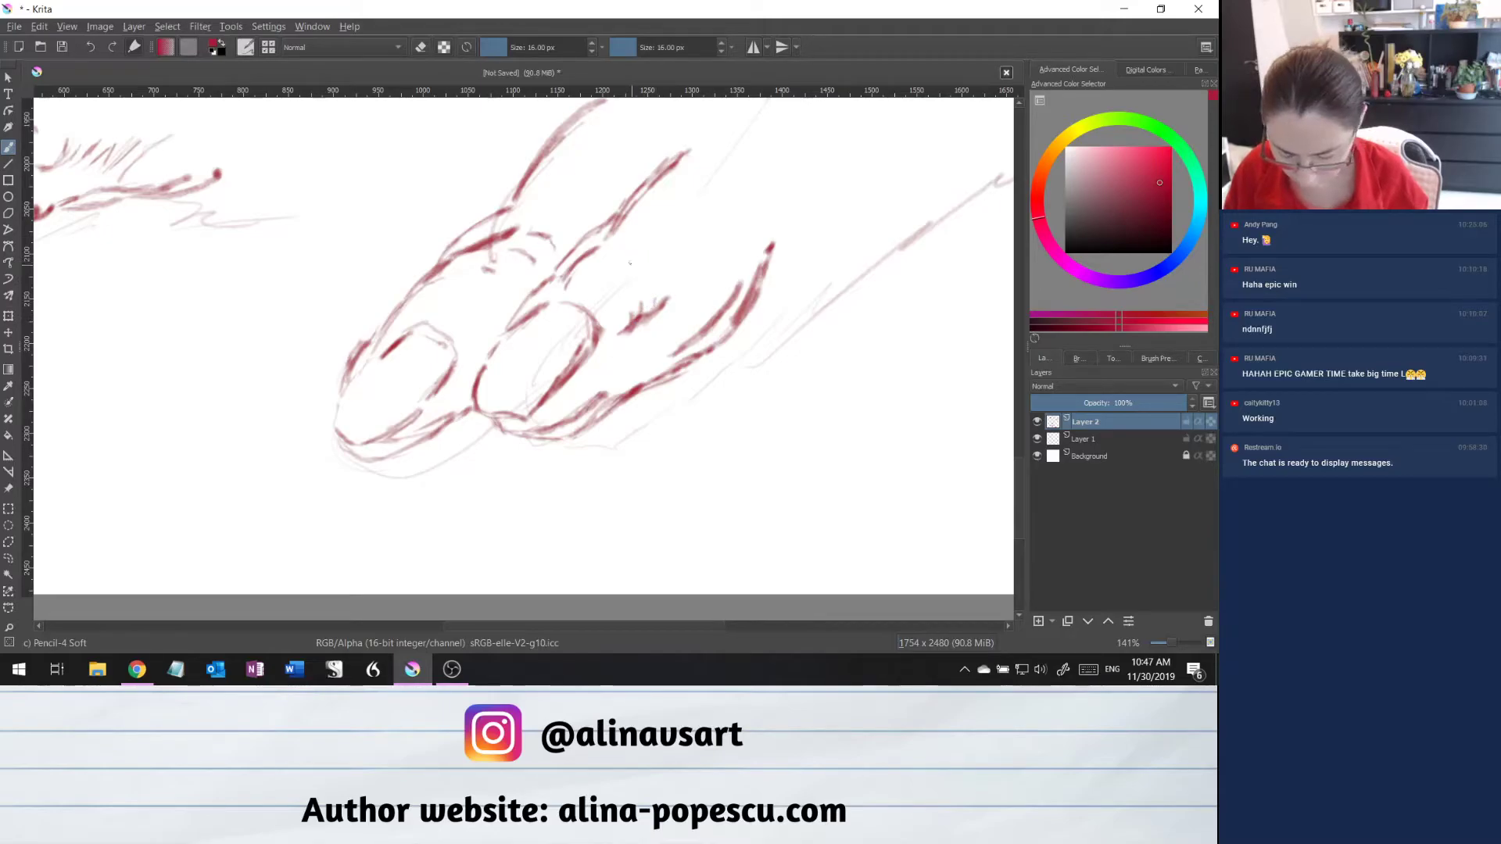
left_click_drag(642, 266, 631, 262)
left_click_drag(630, 244, 657, 256)
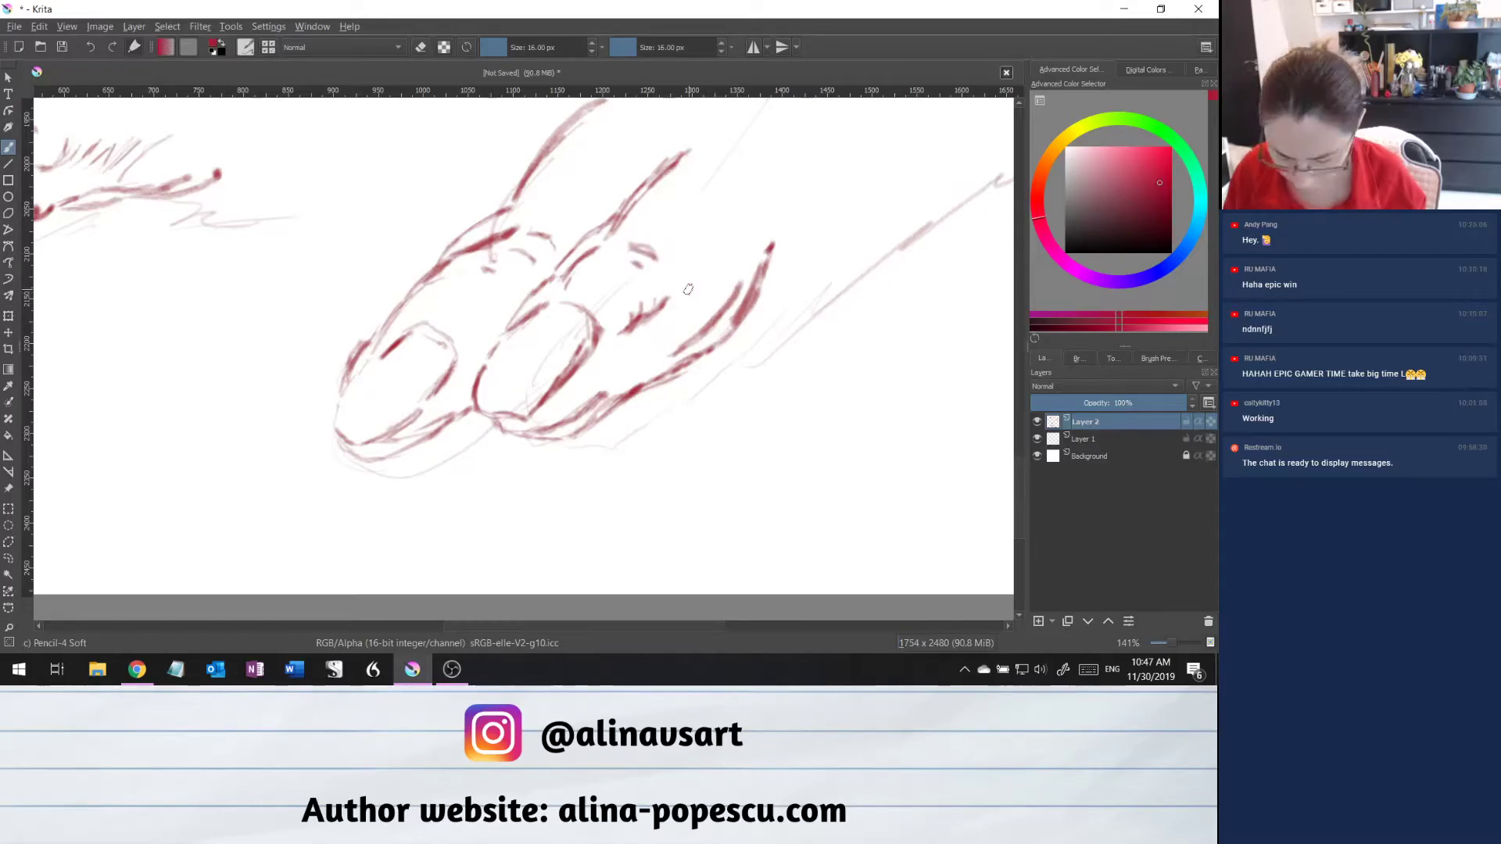
mouse_move(689, 283)
left_mouse_down()
mouse_move(680, 312)
mouse_move(737, 276)
mouse_move(773, 225)
left_mouse_up()
mouse_move(735, 277)
left_mouse_down()
mouse_move(774, 215)
mouse_move(713, 264)
mouse_move(755, 222)
left_mouse_up()
left_click_drag(753, 255, 762, 222)
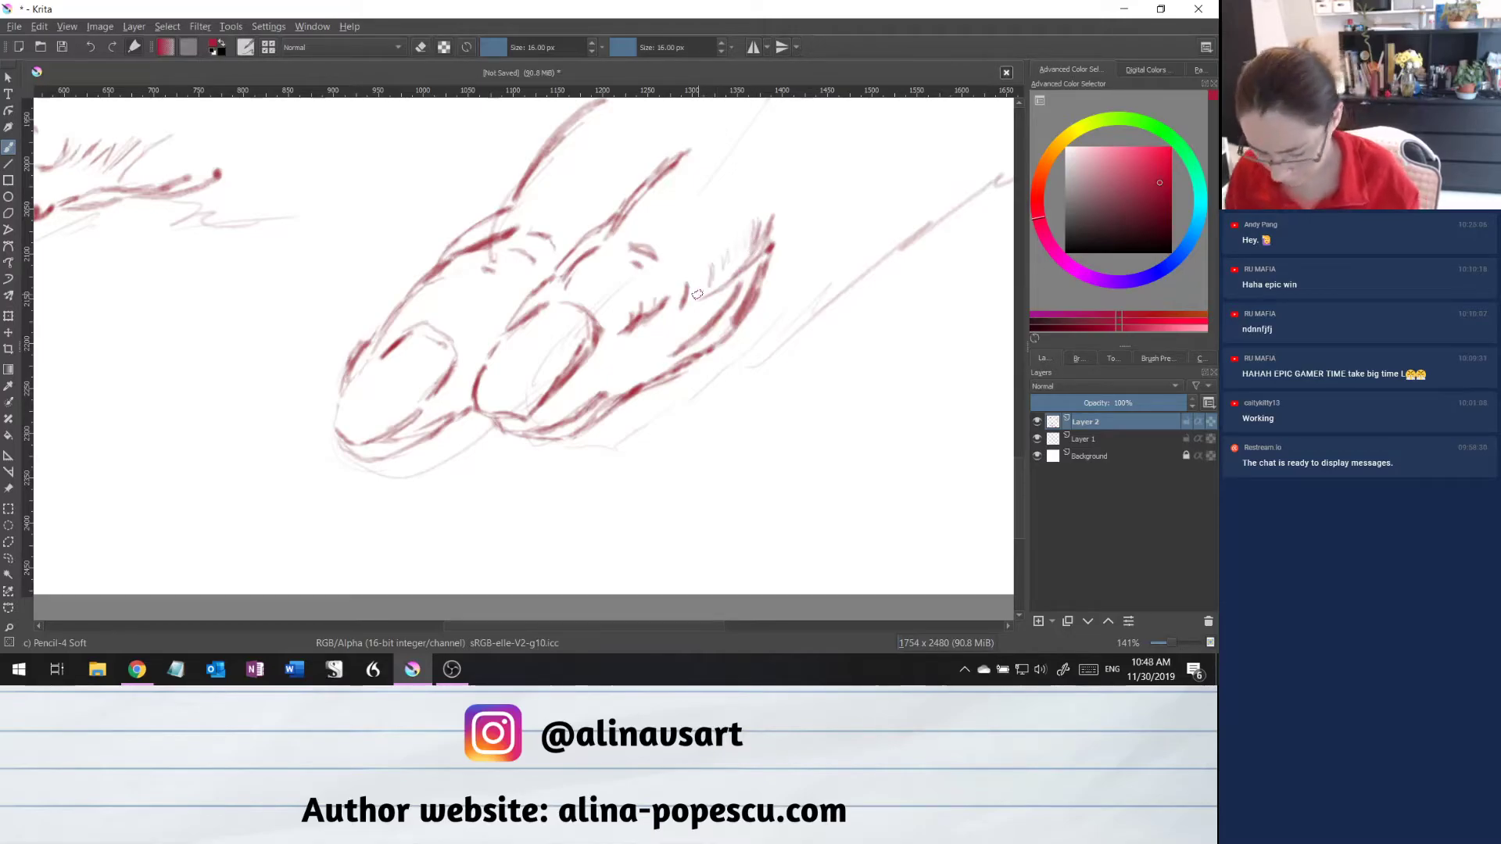
Trace the second finger's lower contour from the hatched joint up toward the knuckle, thickening it with overlapping strokes.
left_click_drag(608, 625, 643, 623)
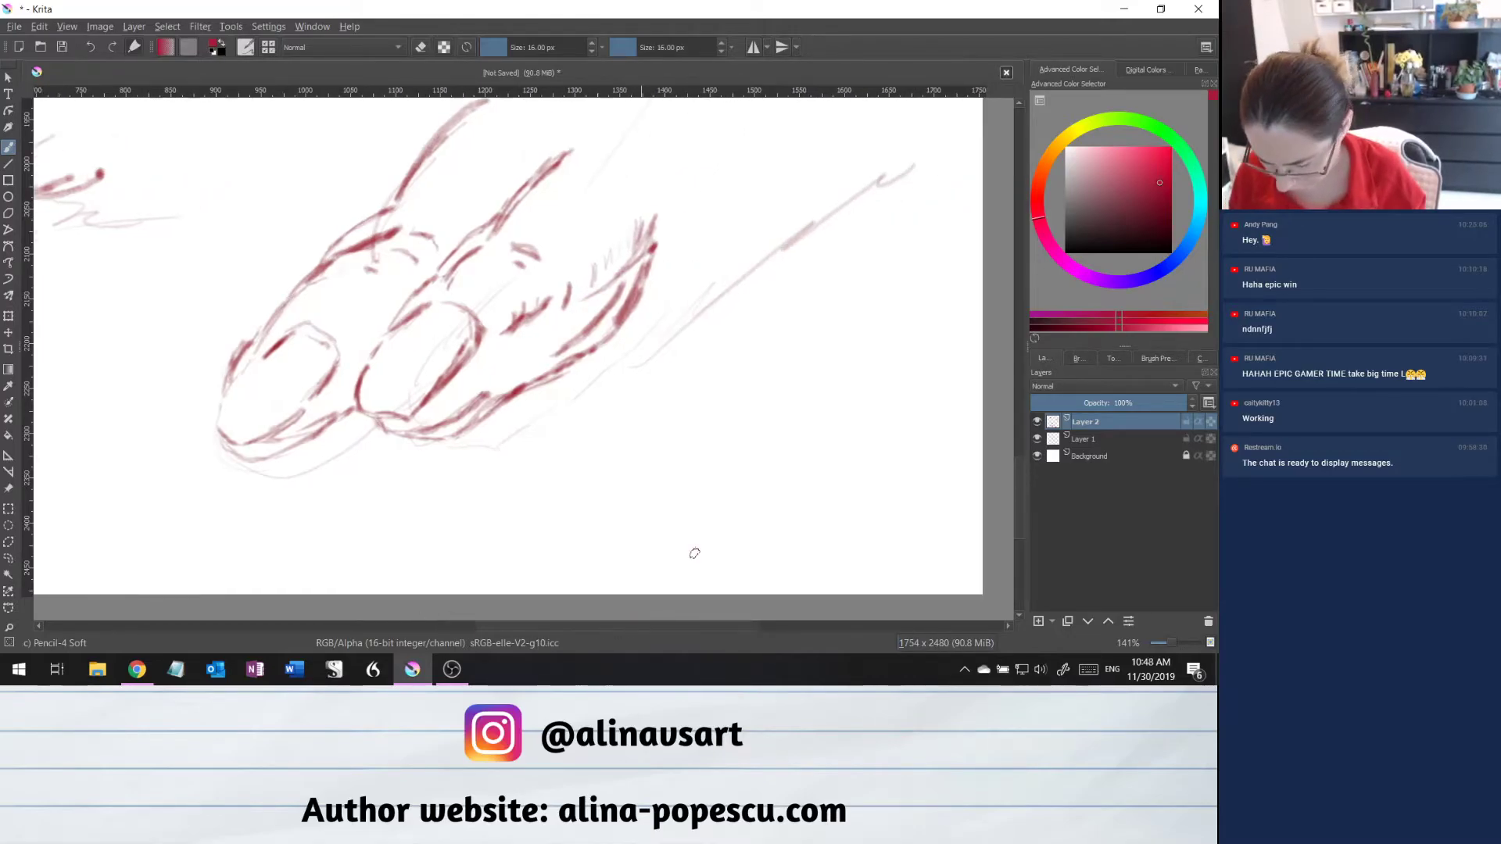
left_click_drag(1018, 482, 1024, 444)
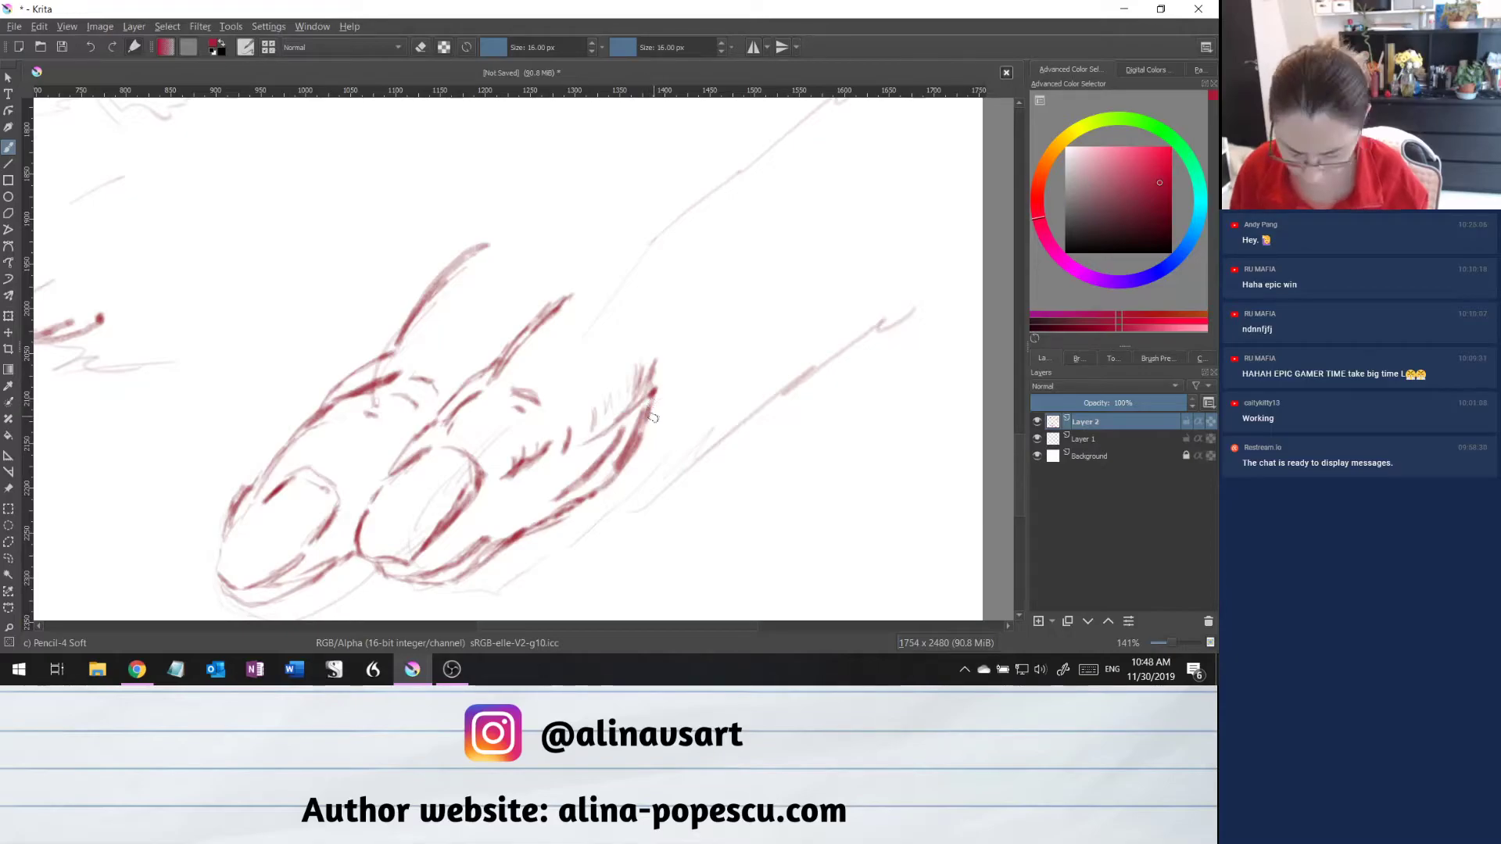
left_click_drag(651, 413, 667, 392)
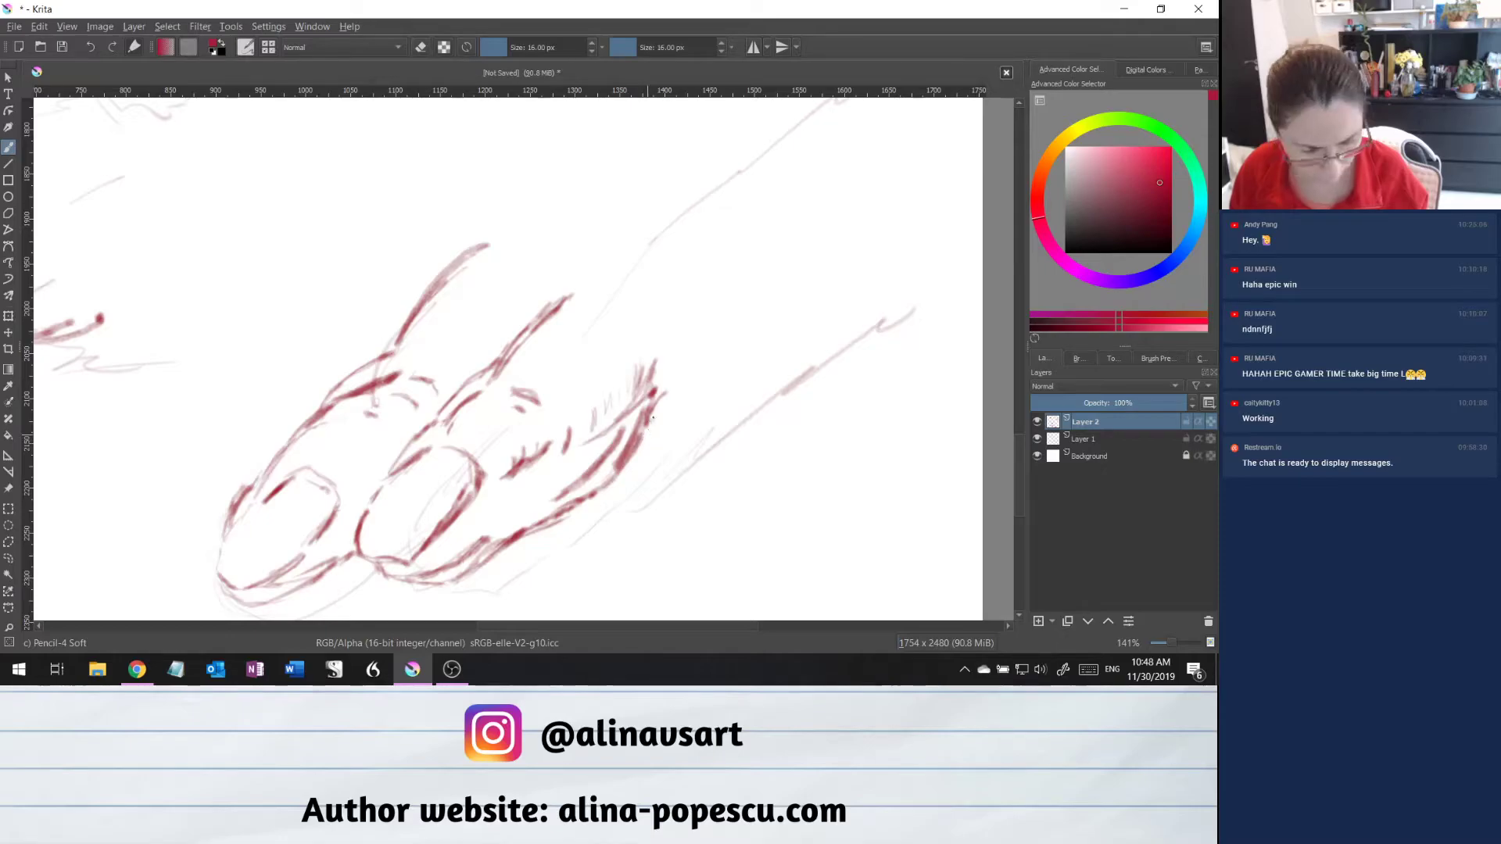
left_click_drag(650, 424, 728, 354)
left_click_drag(676, 405, 774, 311)
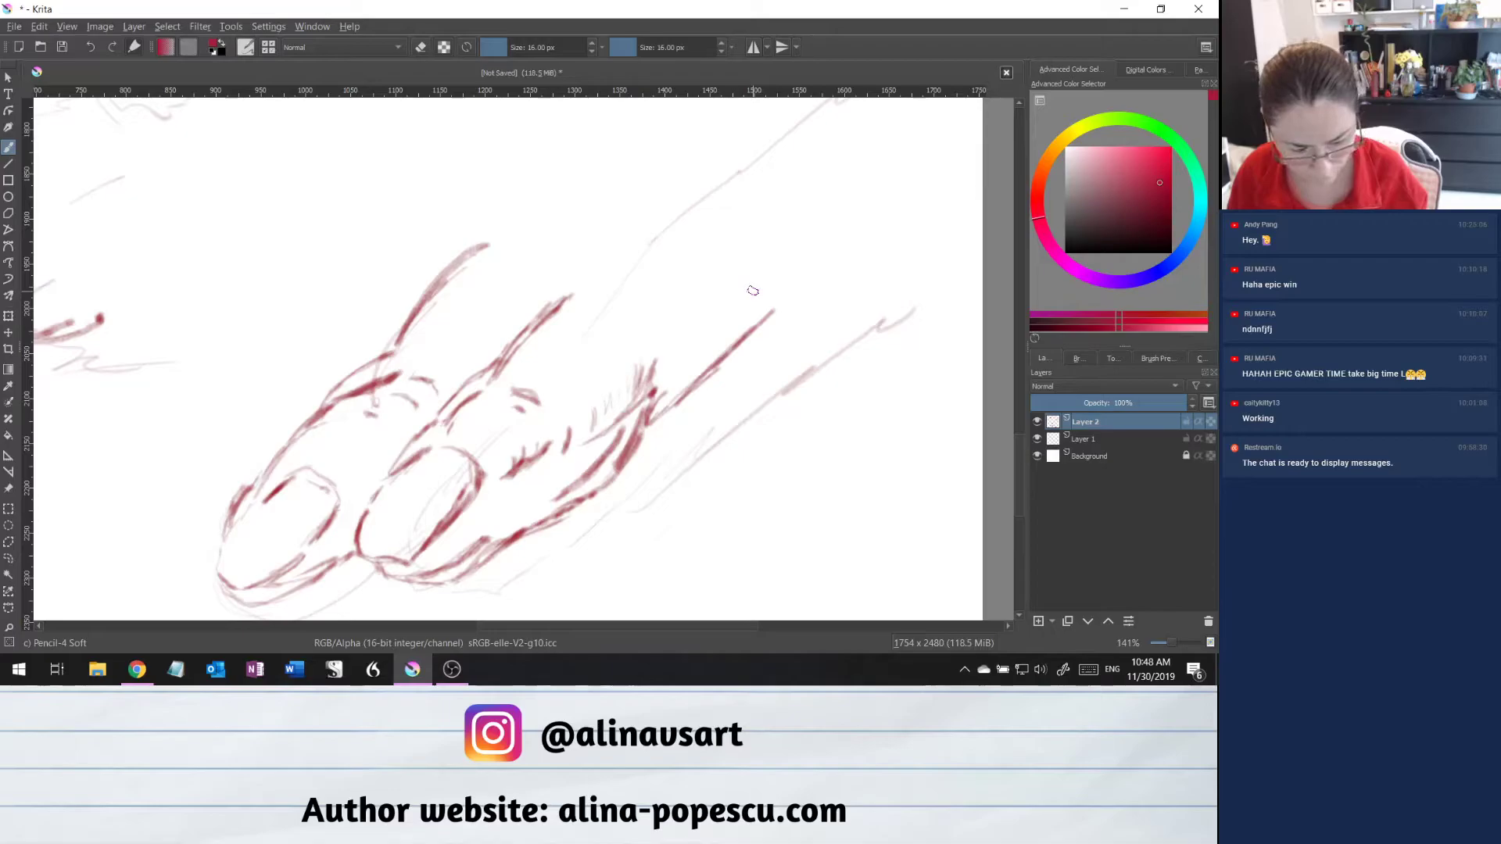
left_click_drag(727, 357, 785, 299)
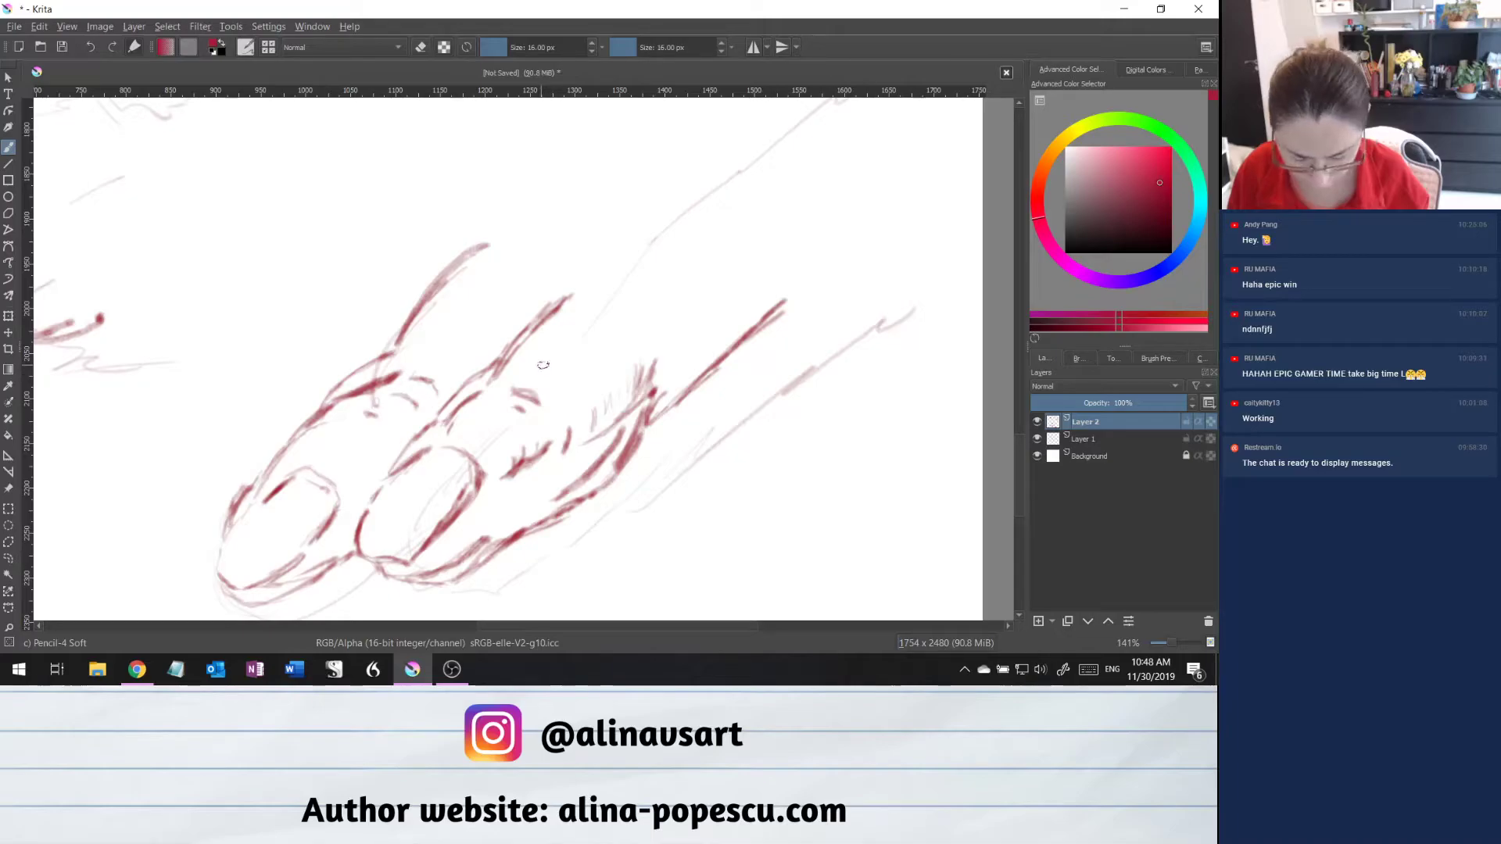
Extend the second finger's upper contour toward the knuckle with overlapping strokes and add short creases across its middle joint.
mouse_move(531, 373)
left_mouse_down()
mouse_move(557, 388)
mouse_move(524, 376)
mouse_move(608, 330)
mouse_move(606, 272)
mouse_move(620, 267)
left_mouse_up()
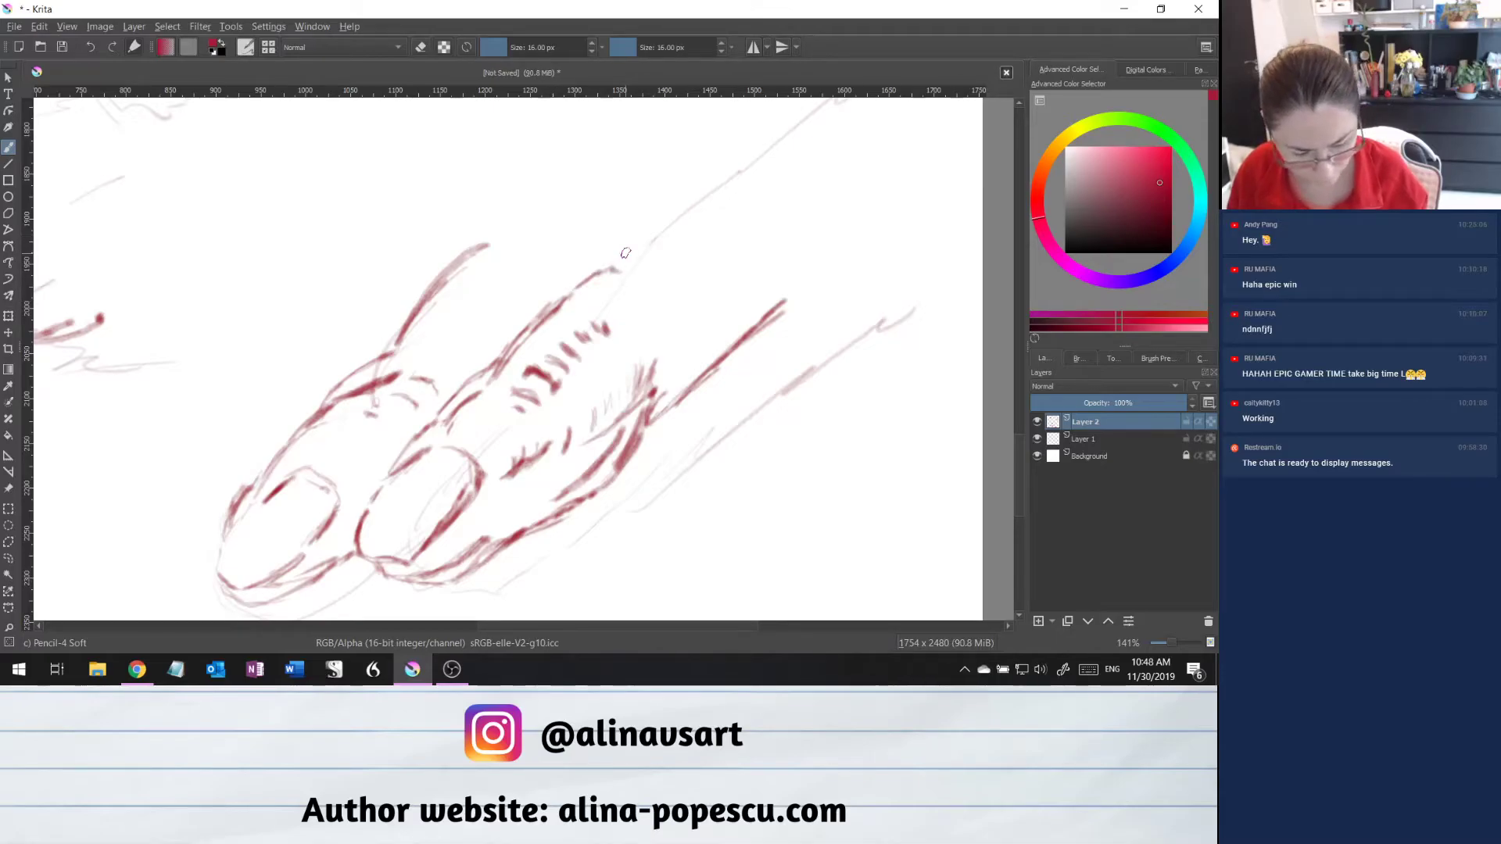
left_click_drag(655, 400, 670, 374)
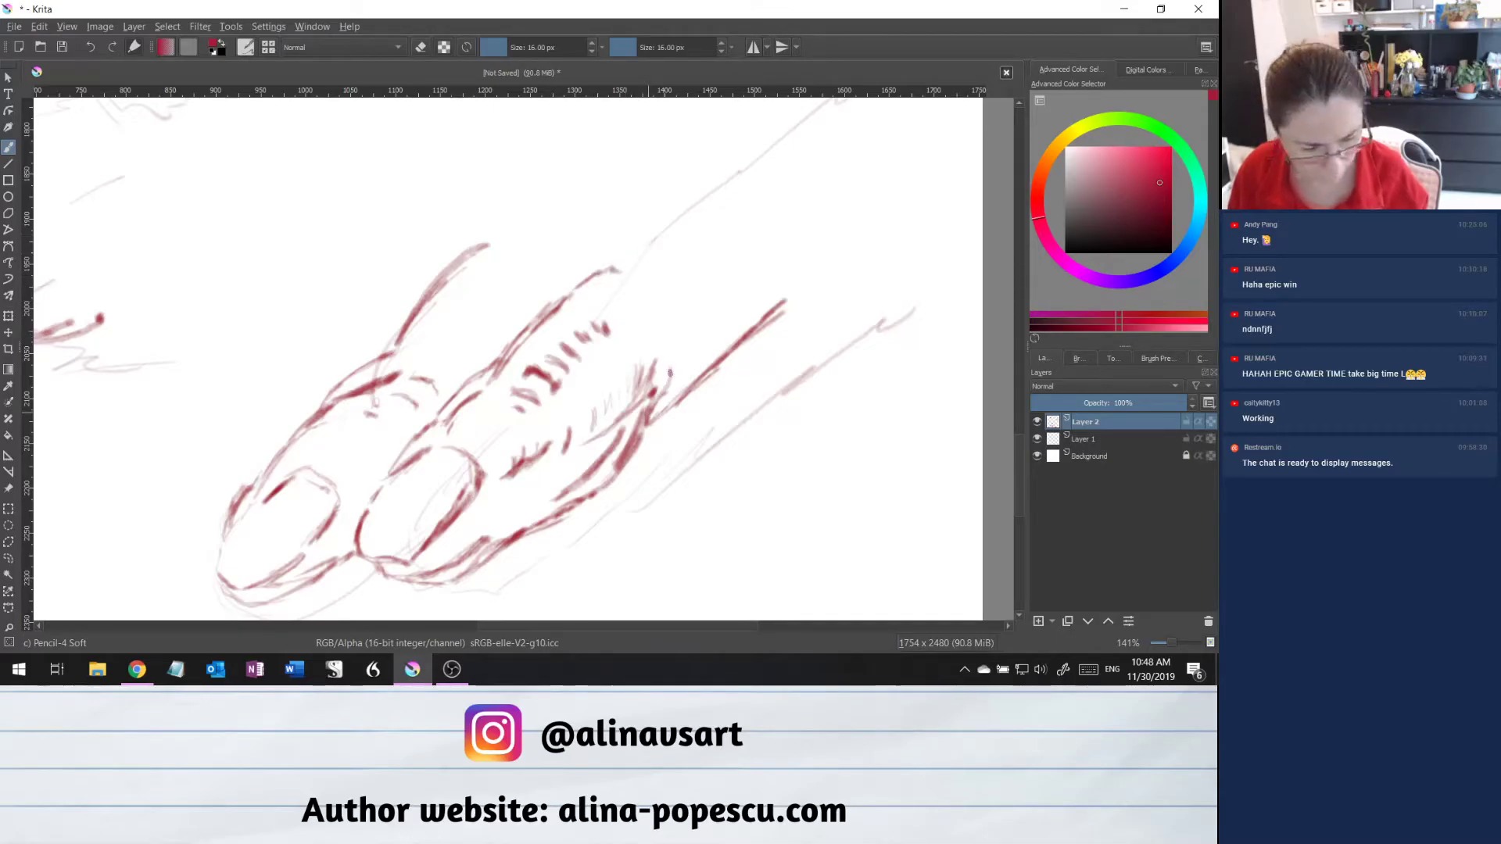
mouse_move(582, 282)
left_mouse_down()
mouse_move(632, 255)
mouse_move(618, 248)
left_mouse_up()
left_click_drag(547, 302, 612, 257)
left_click_drag(551, 299, 606, 262)
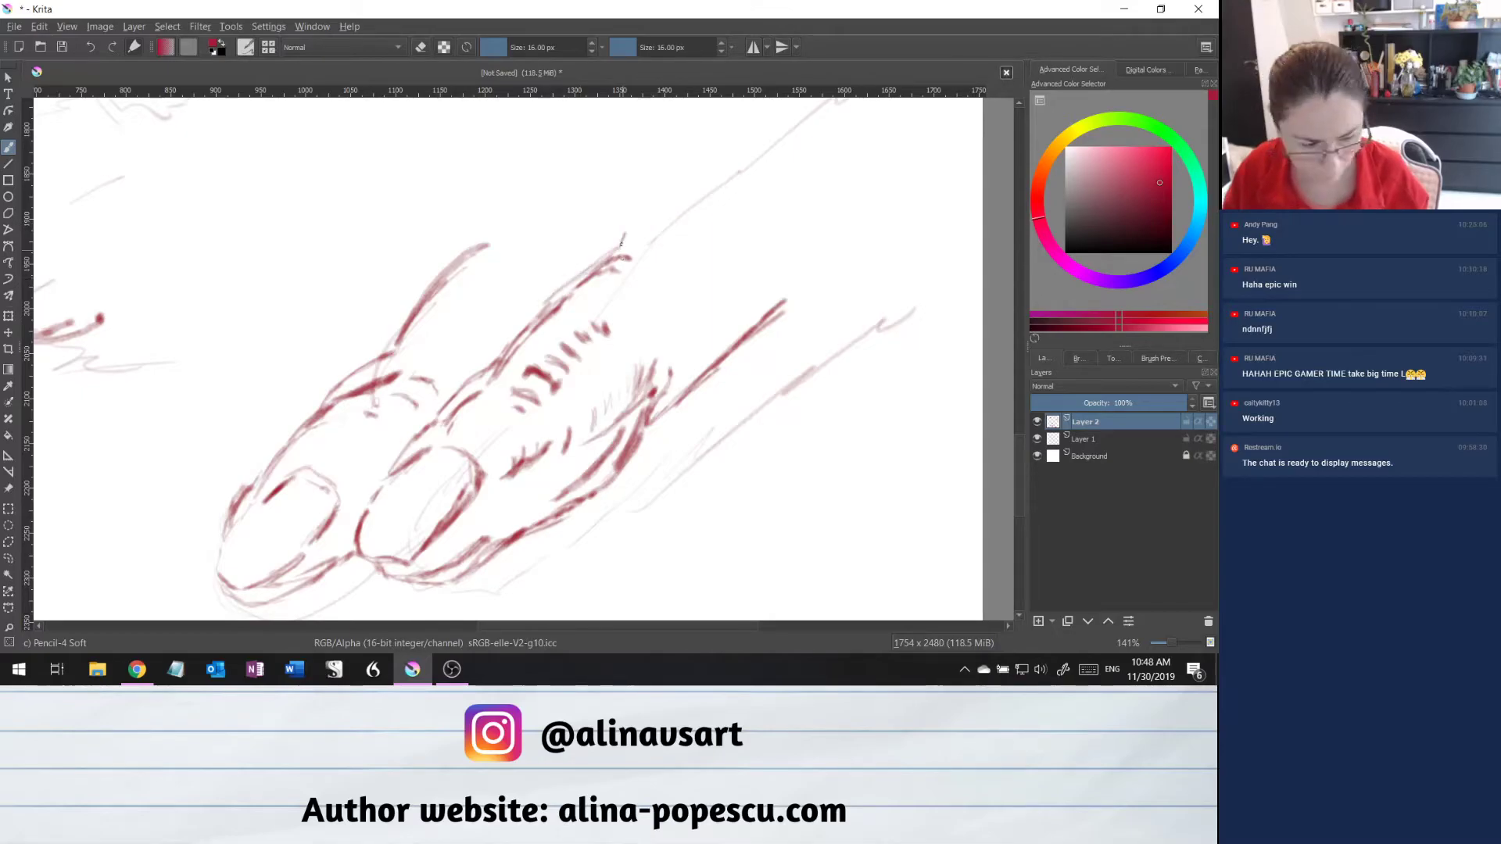
Outline the bulge of the second finger's knuckle and draw curved creases and dark wrinkles across it.
left_click_drag(626, 231, 701, 162)
mouse_move(638, 202)
left_mouse_down()
mouse_move(698, 165)
mouse_move(646, 231)
mouse_move(664, 276)
left_mouse_up()
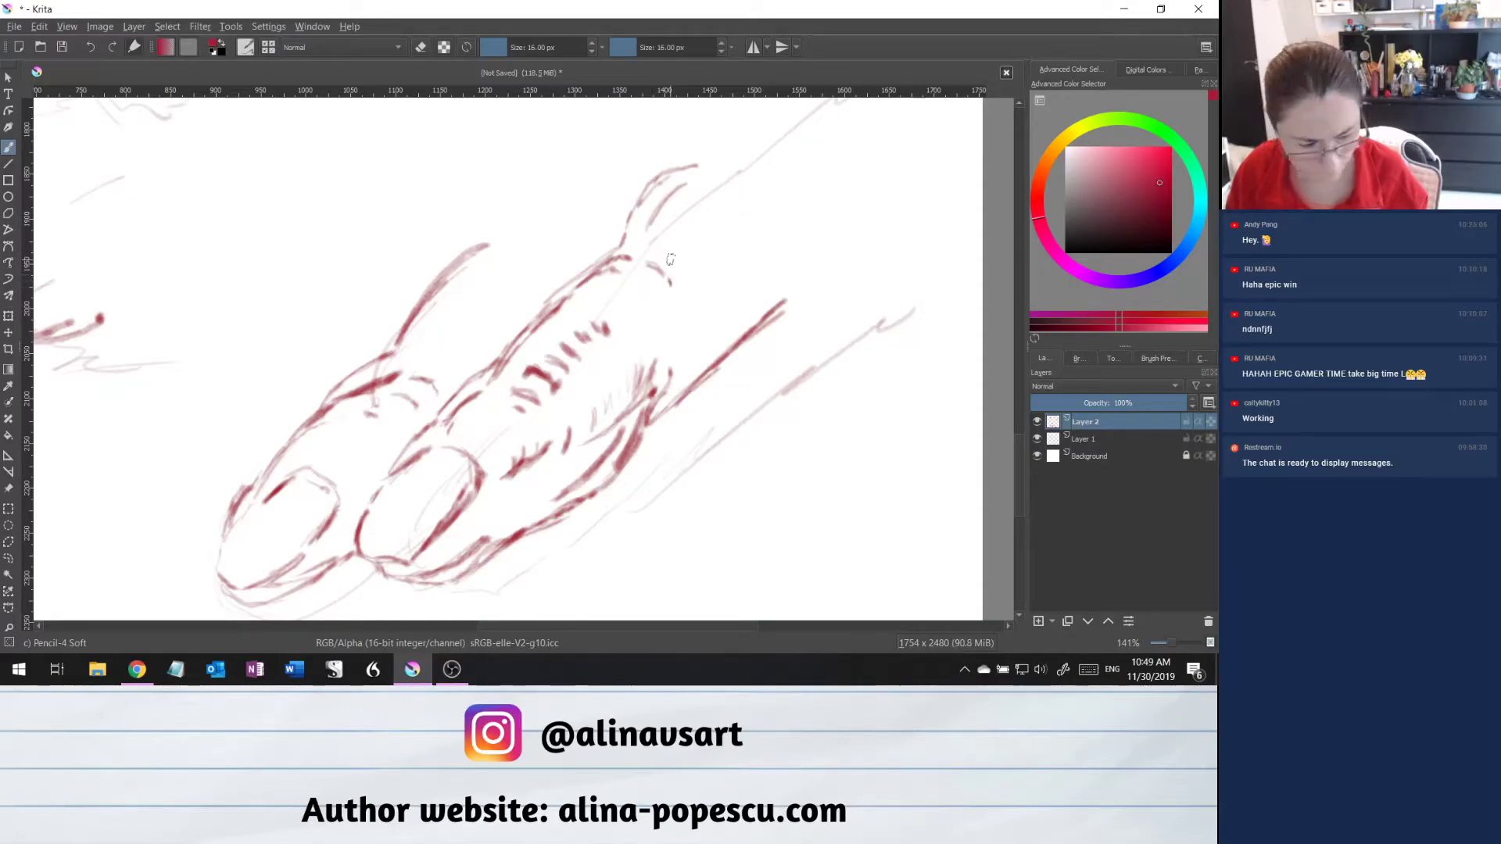
left_click_drag(662, 249, 701, 253)
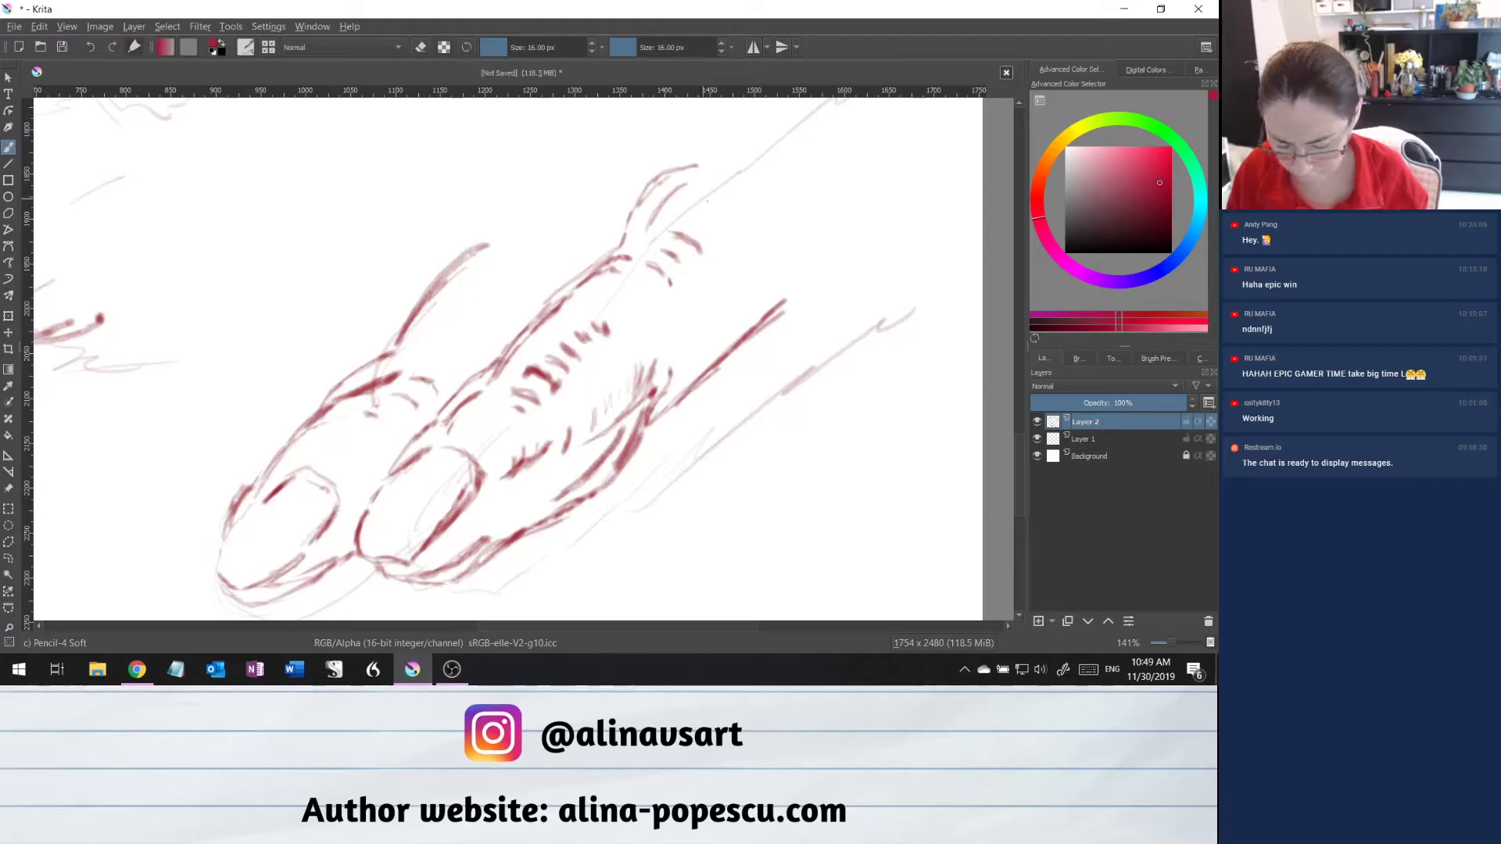
left_click_drag(716, 203, 738, 211)
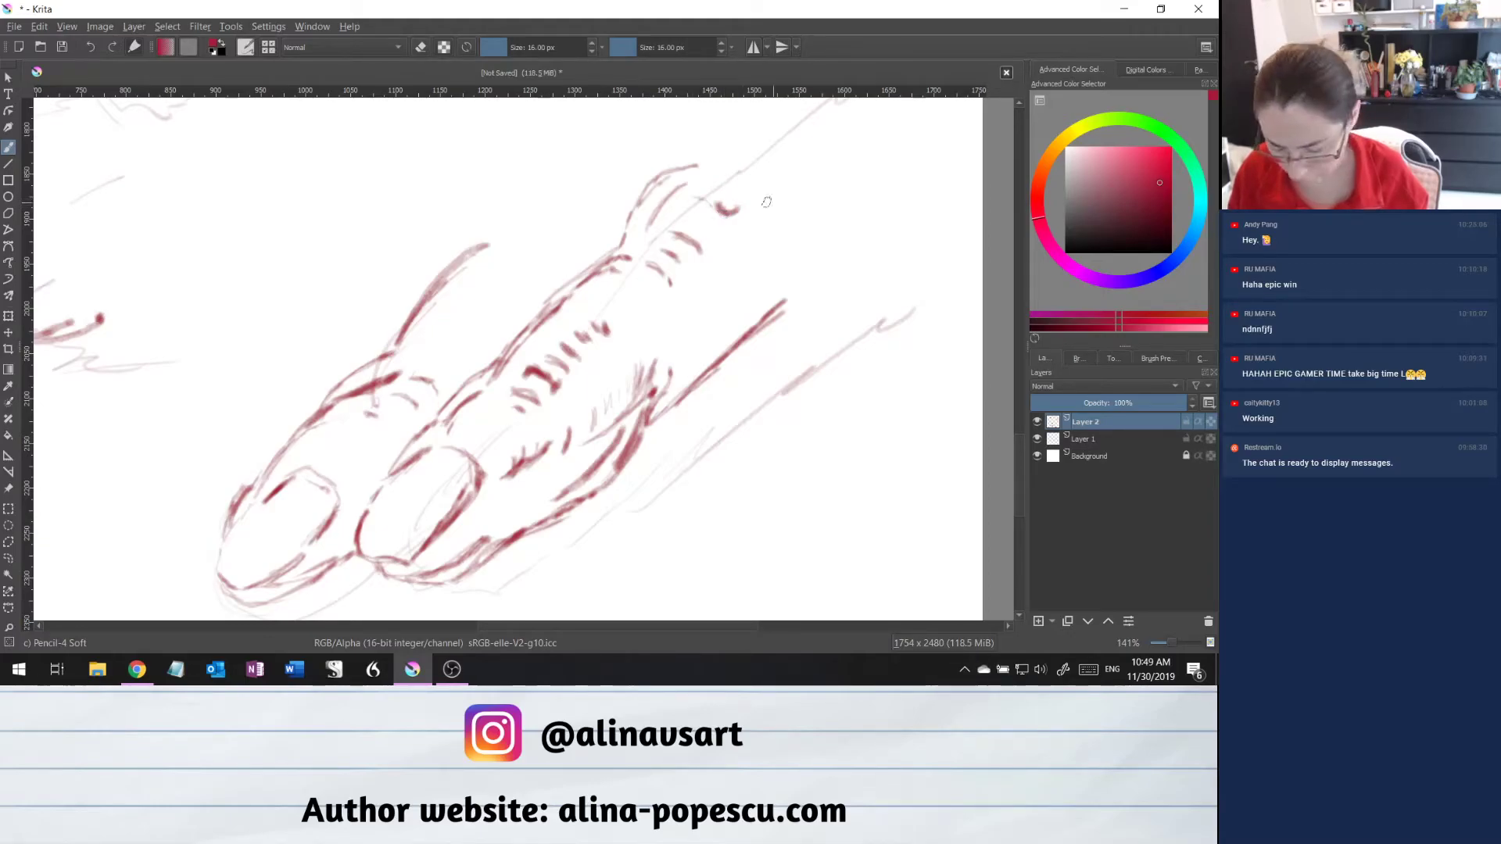
mouse_move(751, 196)
left_mouse_down()
mouse_move(759, 233)
mouse_move(743, 240)
left_mouse_up()
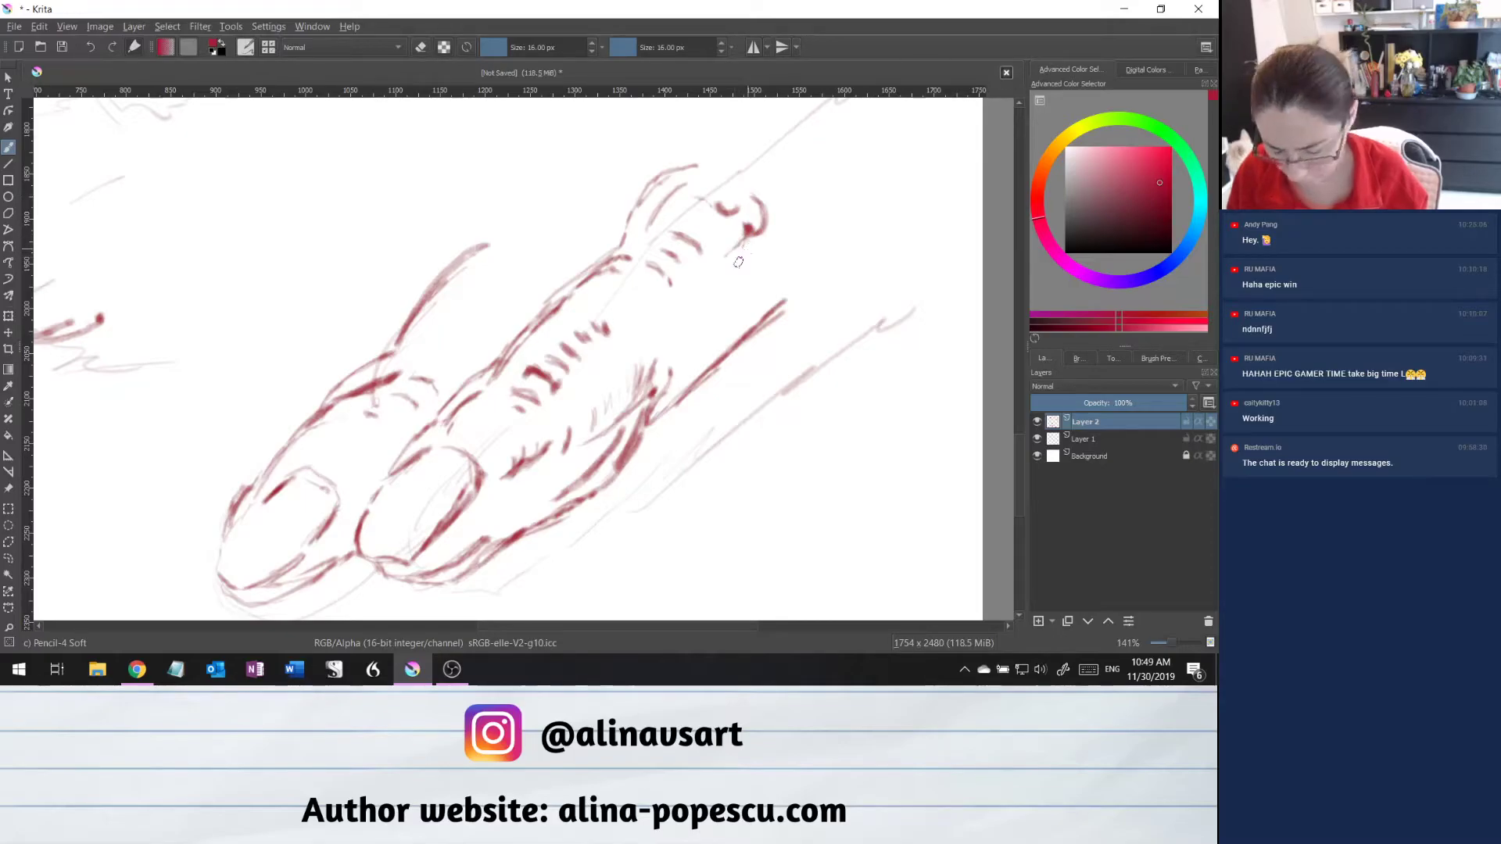
mouse_move(742, 247)
left_mouse_down()
mouse_move(789, 202)
mouse_move(773, 211)
left_mouse_up()
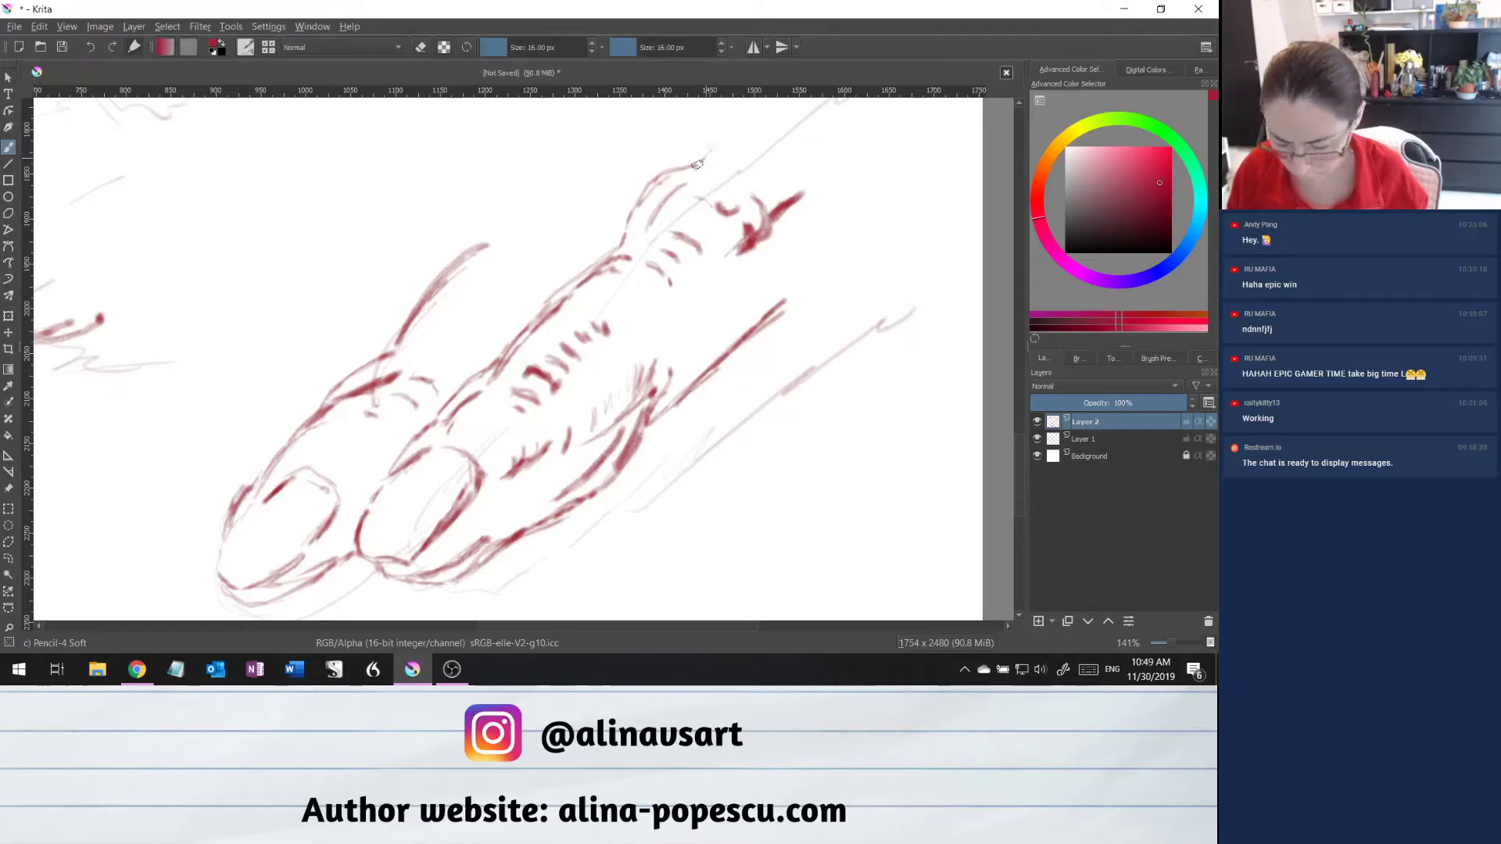
Extend the upper contour beyond the knuckle along the back of the hand and add more curved wrinkles below the dark ones.
left_click_drag(704, 154, 816, 104)
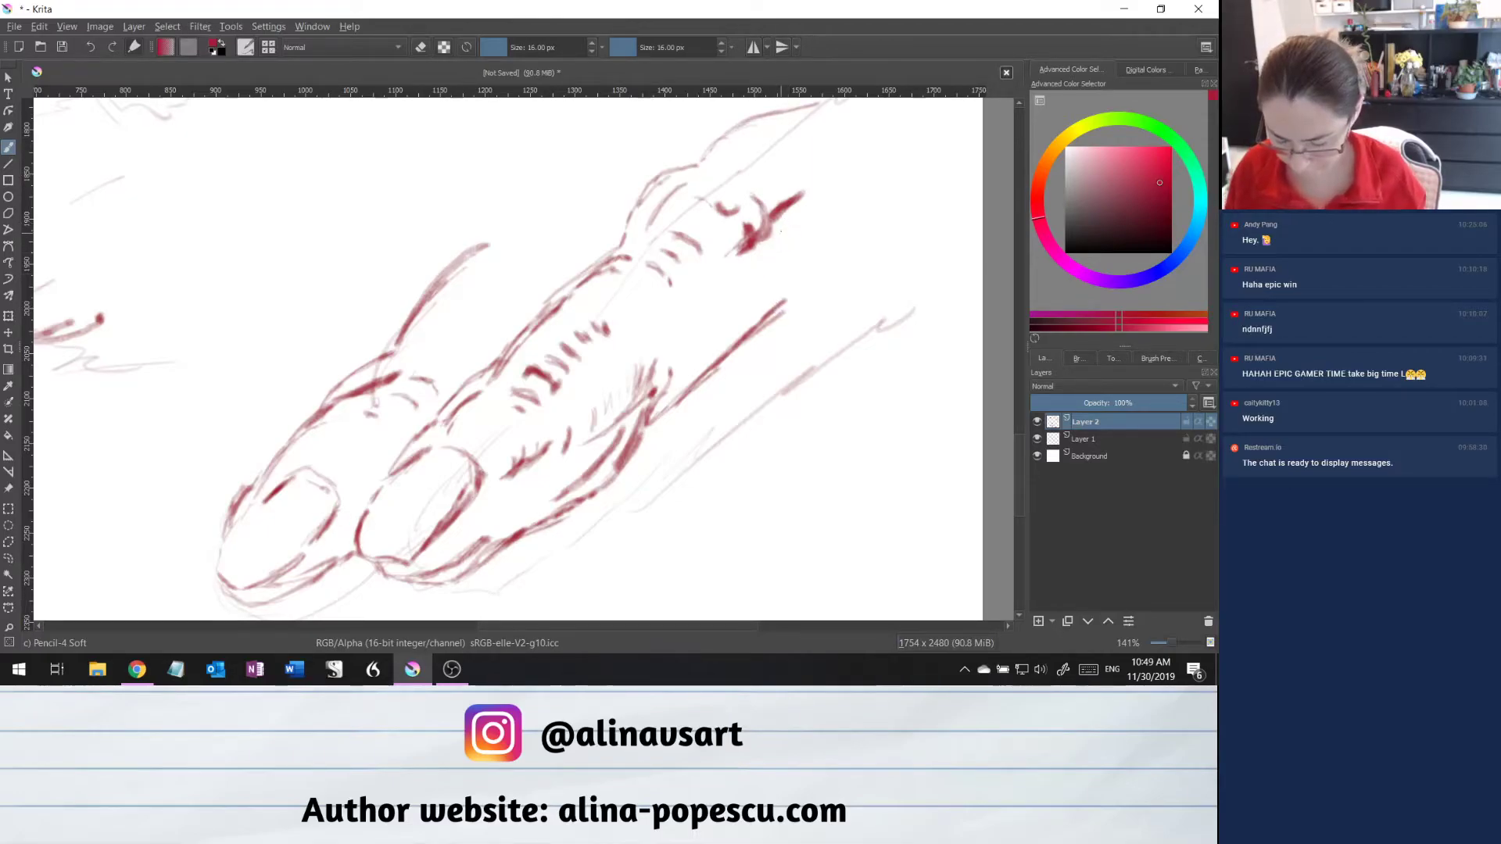
left_click_drag(781, 239, 778, 243)
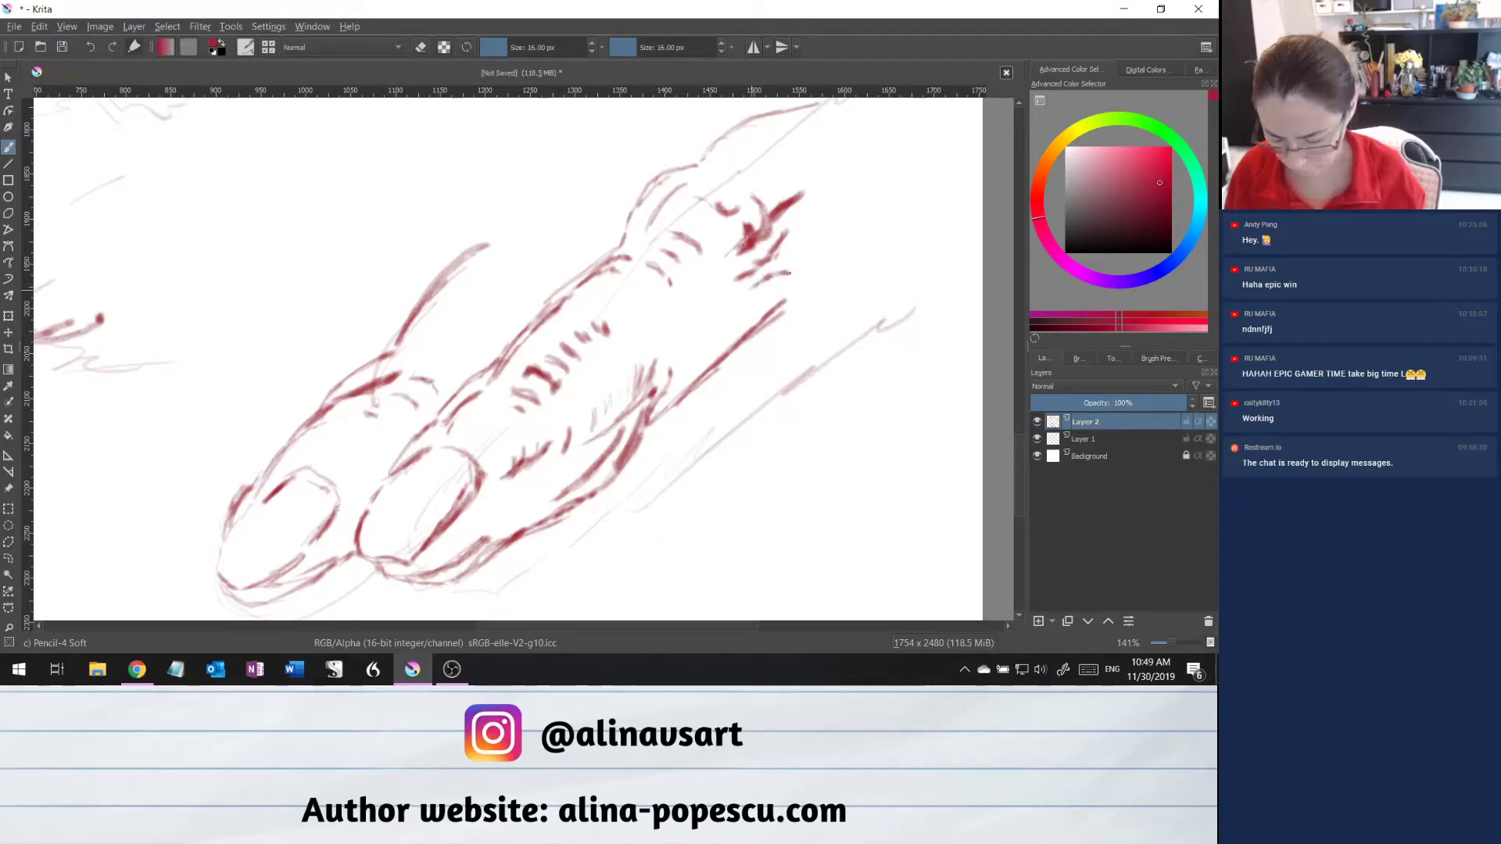
mouse_move(790, 265)
left_mouse_down()
mouse_move(828, 224)
mouse_move(795, 264)
left_mouse_up()
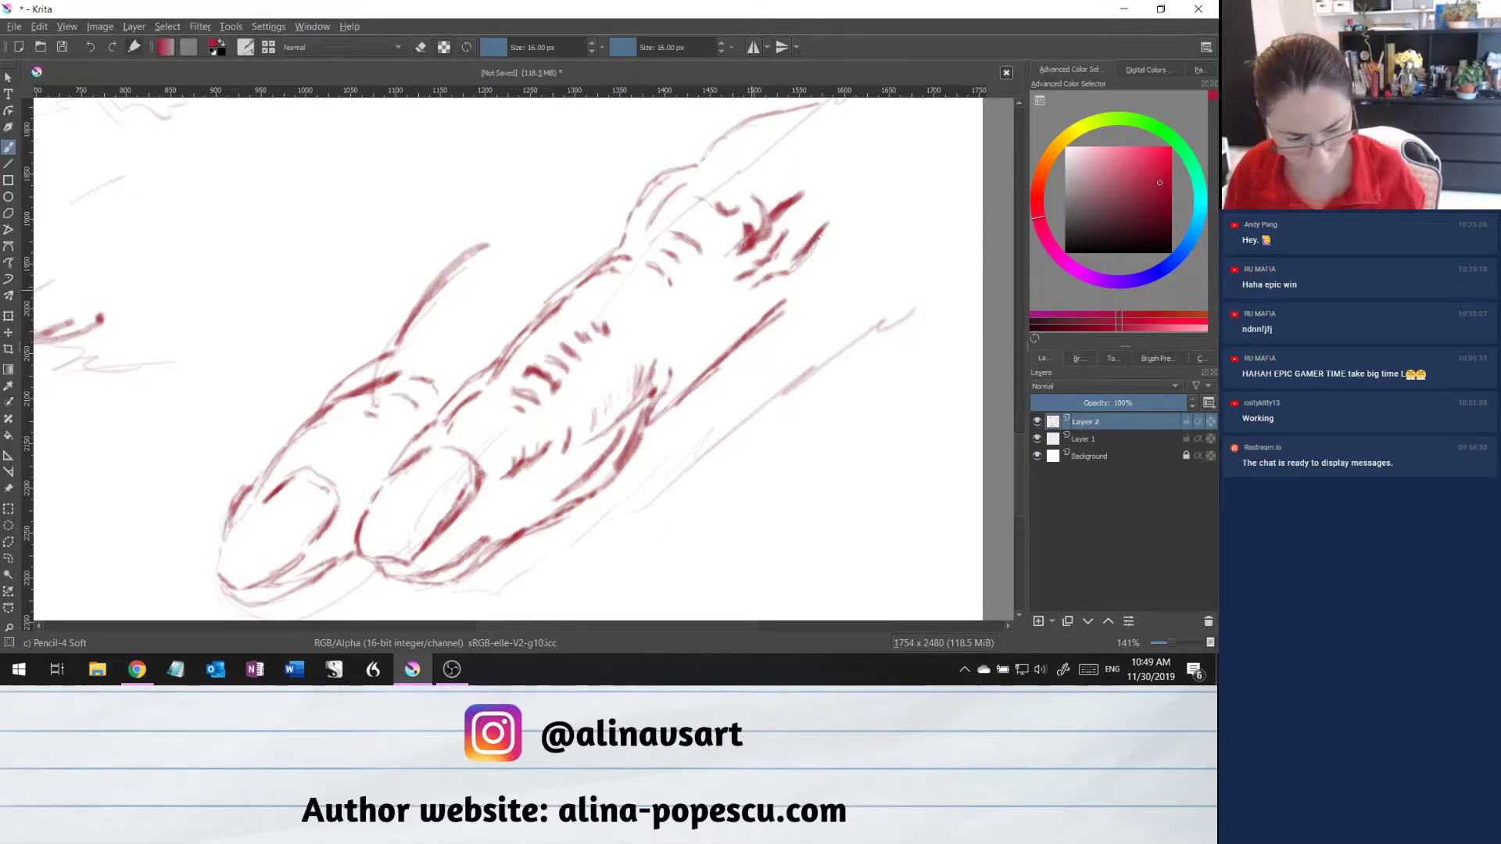
left_click_drag(821, 194, 814, 247)
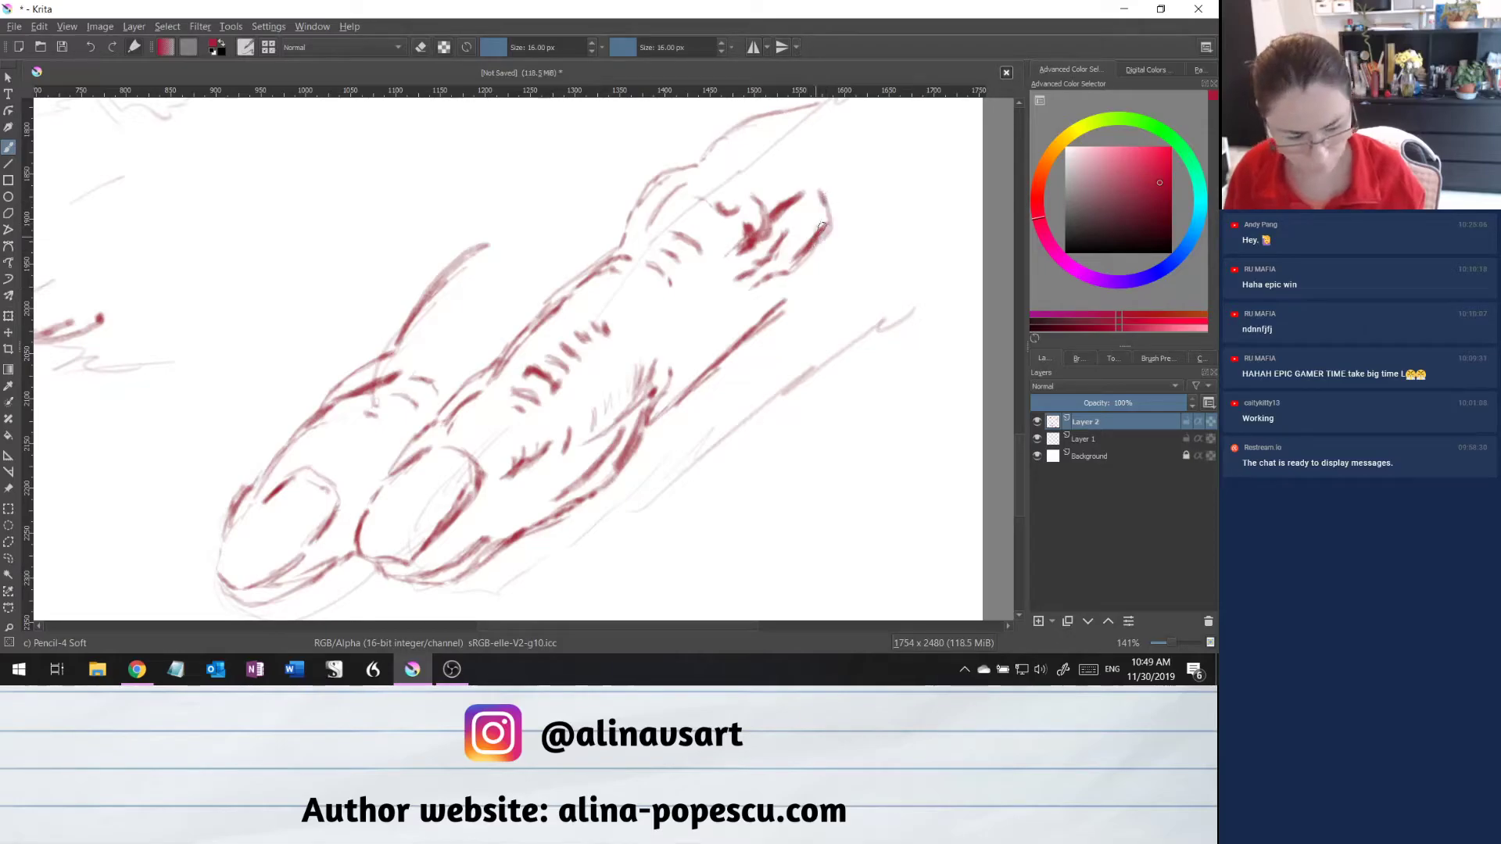
left_click_drag(843, 183, 831, 245)
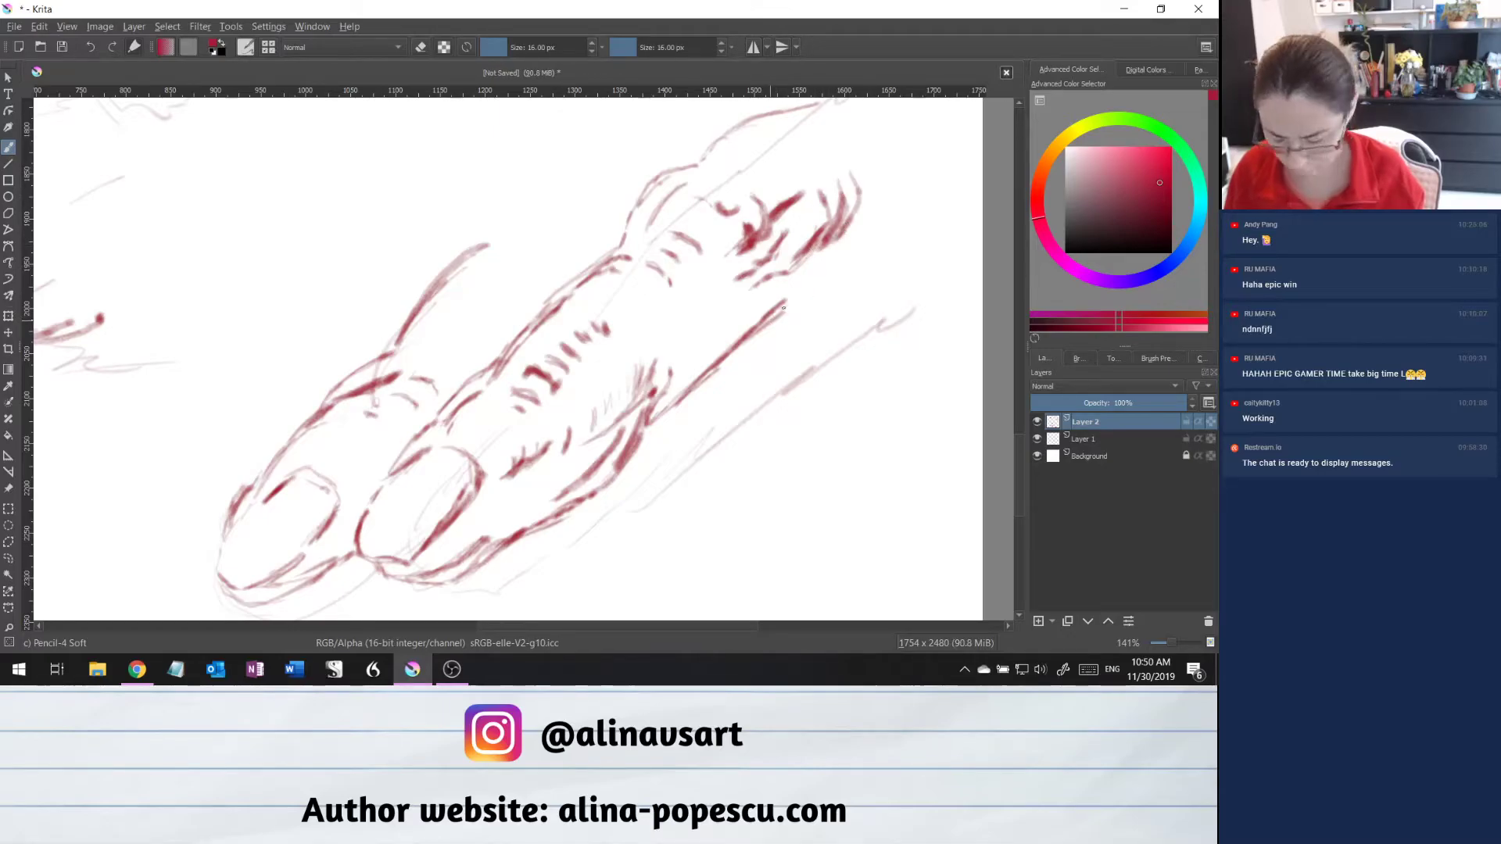
Continue the lower contour past the knuckle to the upper end of the sketch and add one more wrinkle above it.
left_click_drag(813, 276, 793, 297)
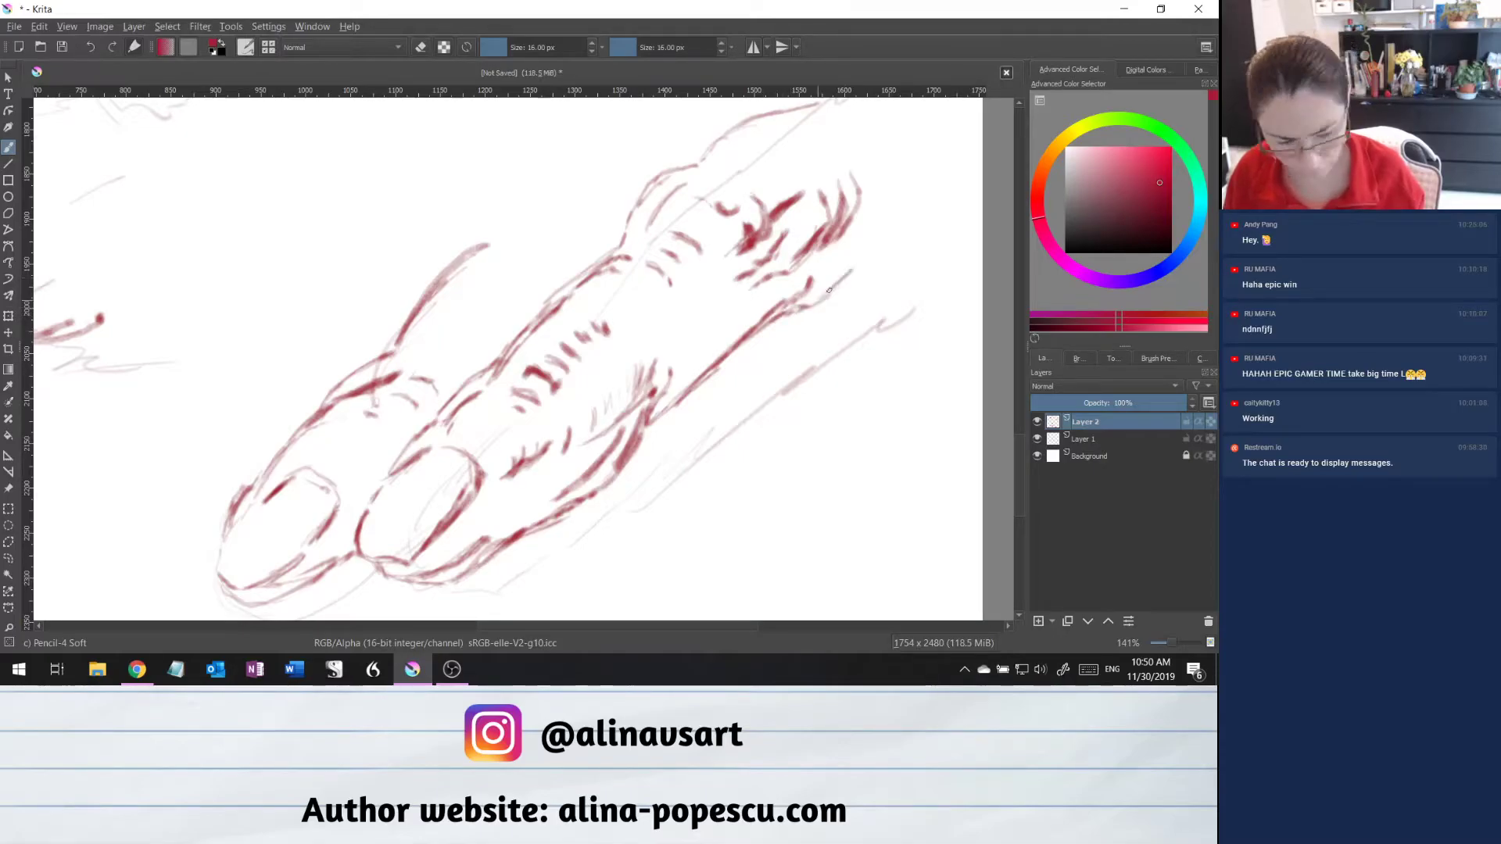
mouse_move(816, 300)
left_mouse_down()
mouse_move(925, 211)
mouse_move(914, 203)
left_mouse_up()
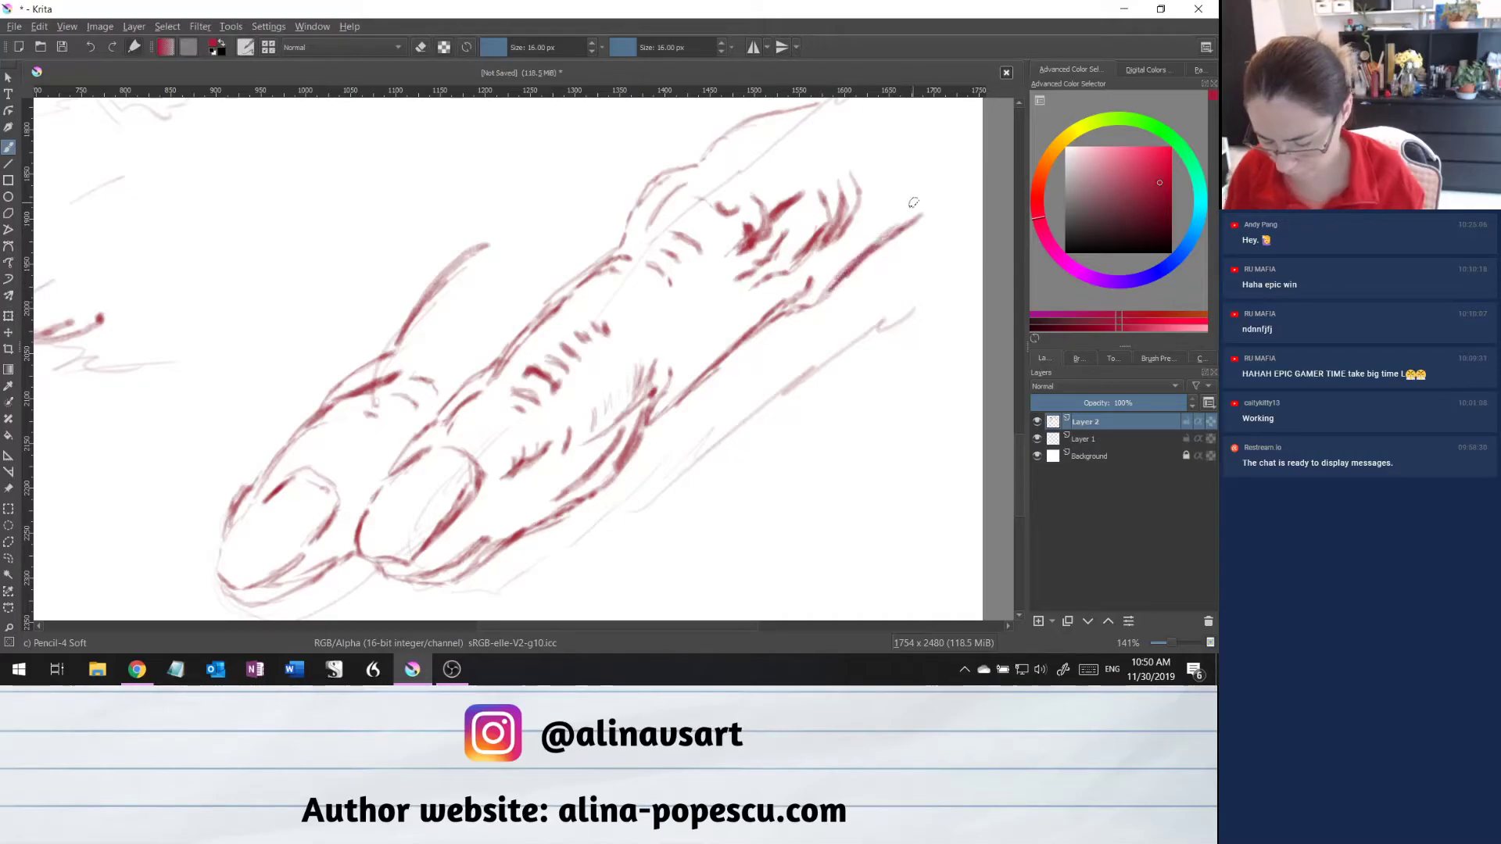
left_click_drag(627, 626, 657, 623)
left_click_drag(1020, 464, 1022, 435)
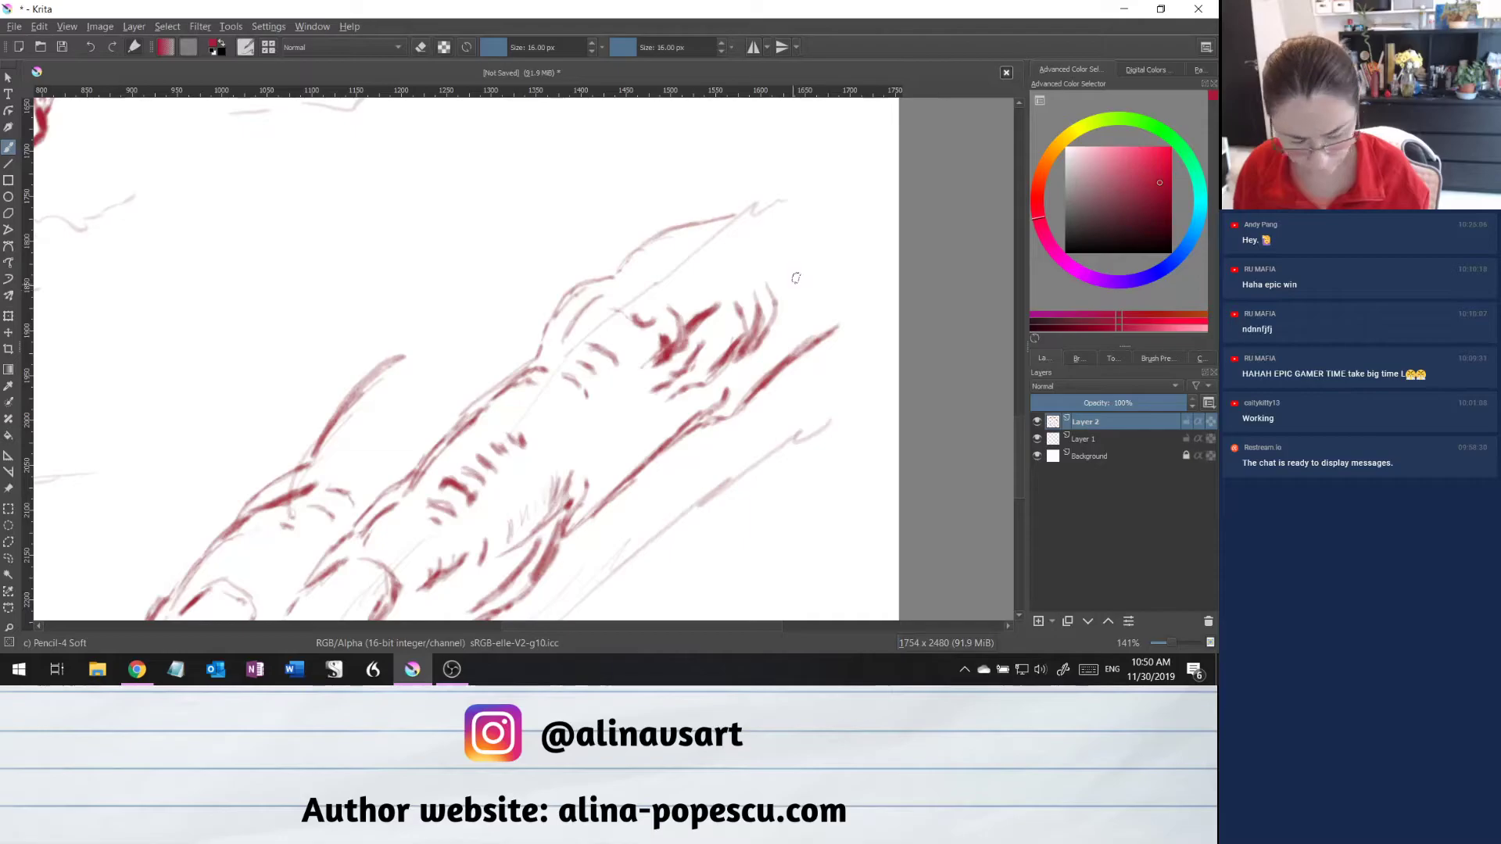
left_click_drag(802, 286, 789, 316)
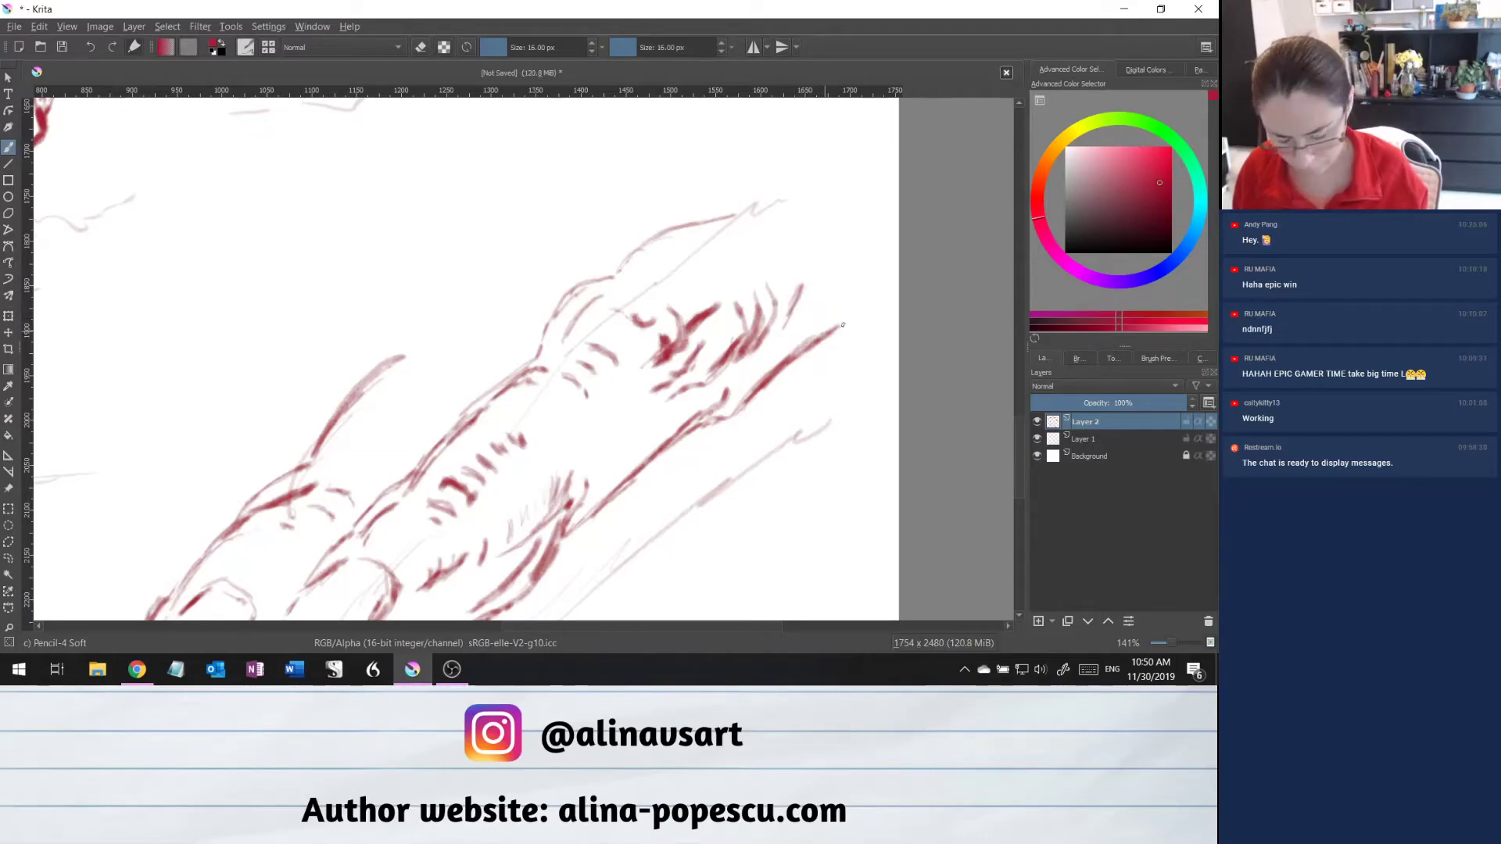
left_click_drag(839, 319, 854, 316)
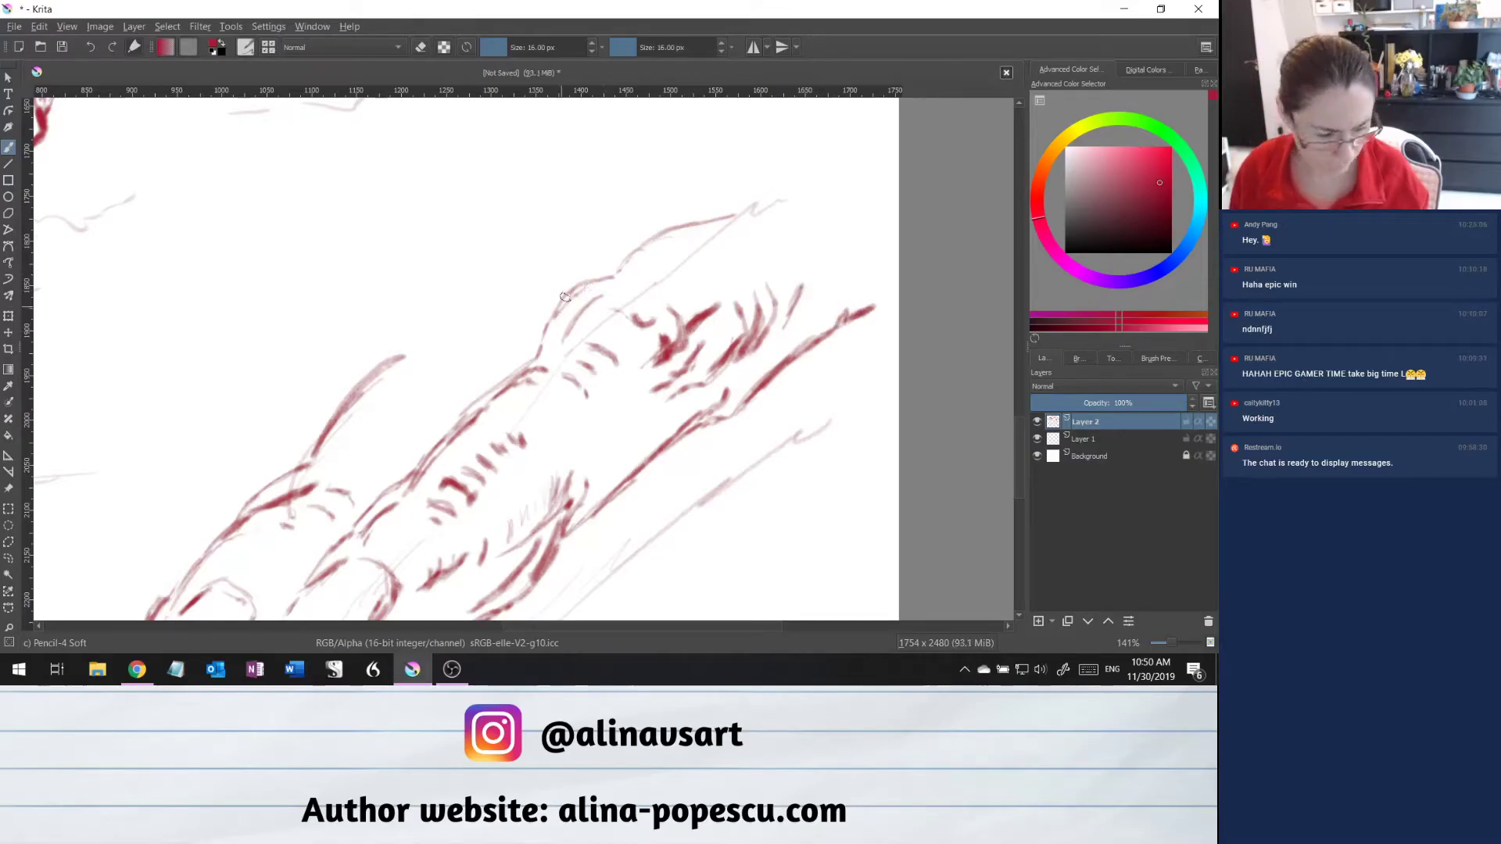
Darken the upper contour over the knuckle and back of the hand, and add a line branching upward from its end.
mouse_move(577, 273)
left_mouse_down()
mouse_move(538, 350)
mouse_move(553, 310)
left_mouse_up()
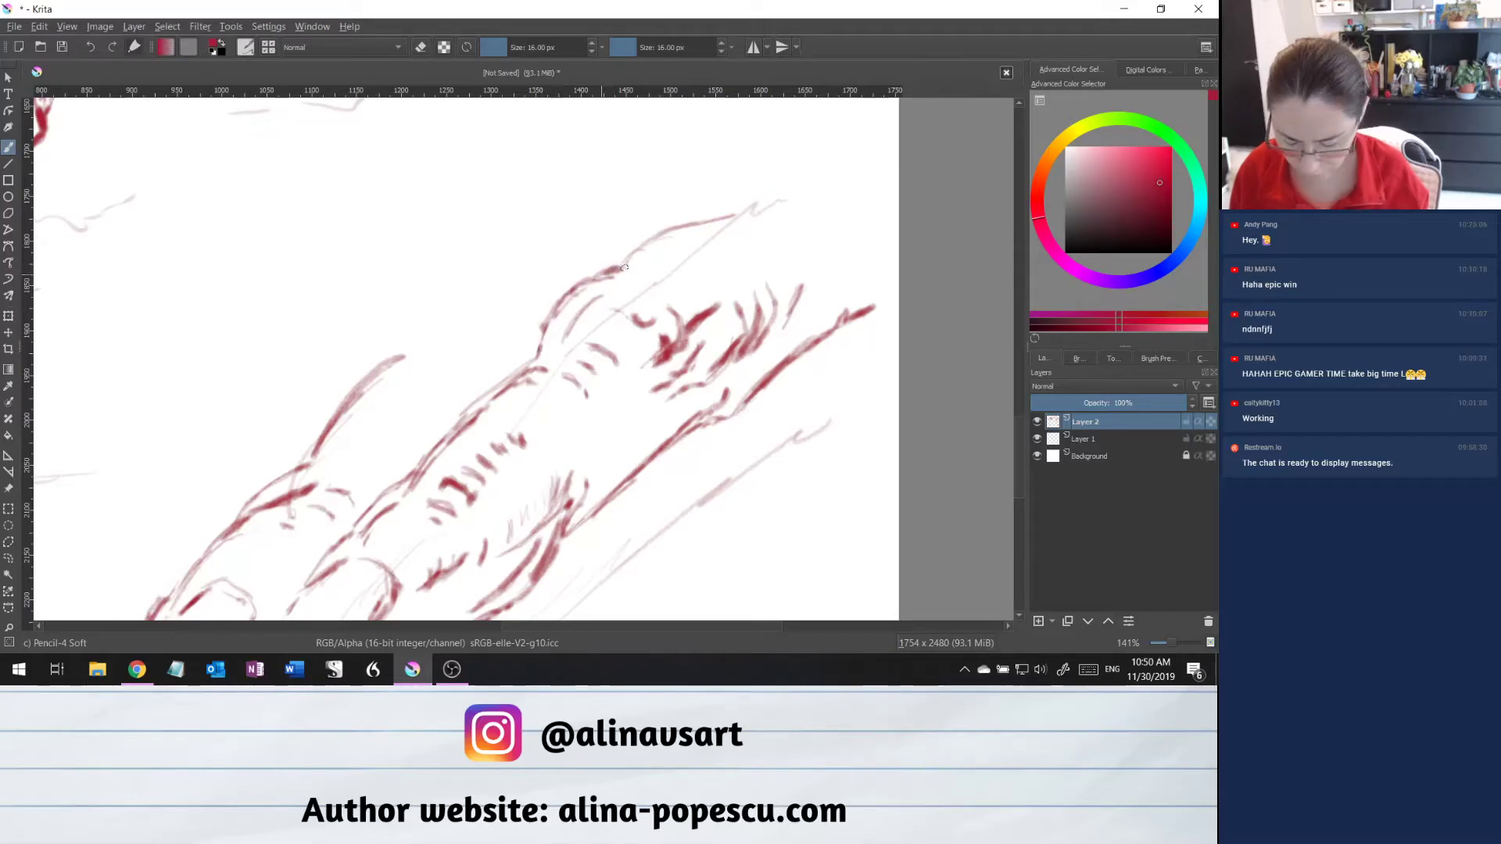
left_click_drag(637, 247, 686, 226)
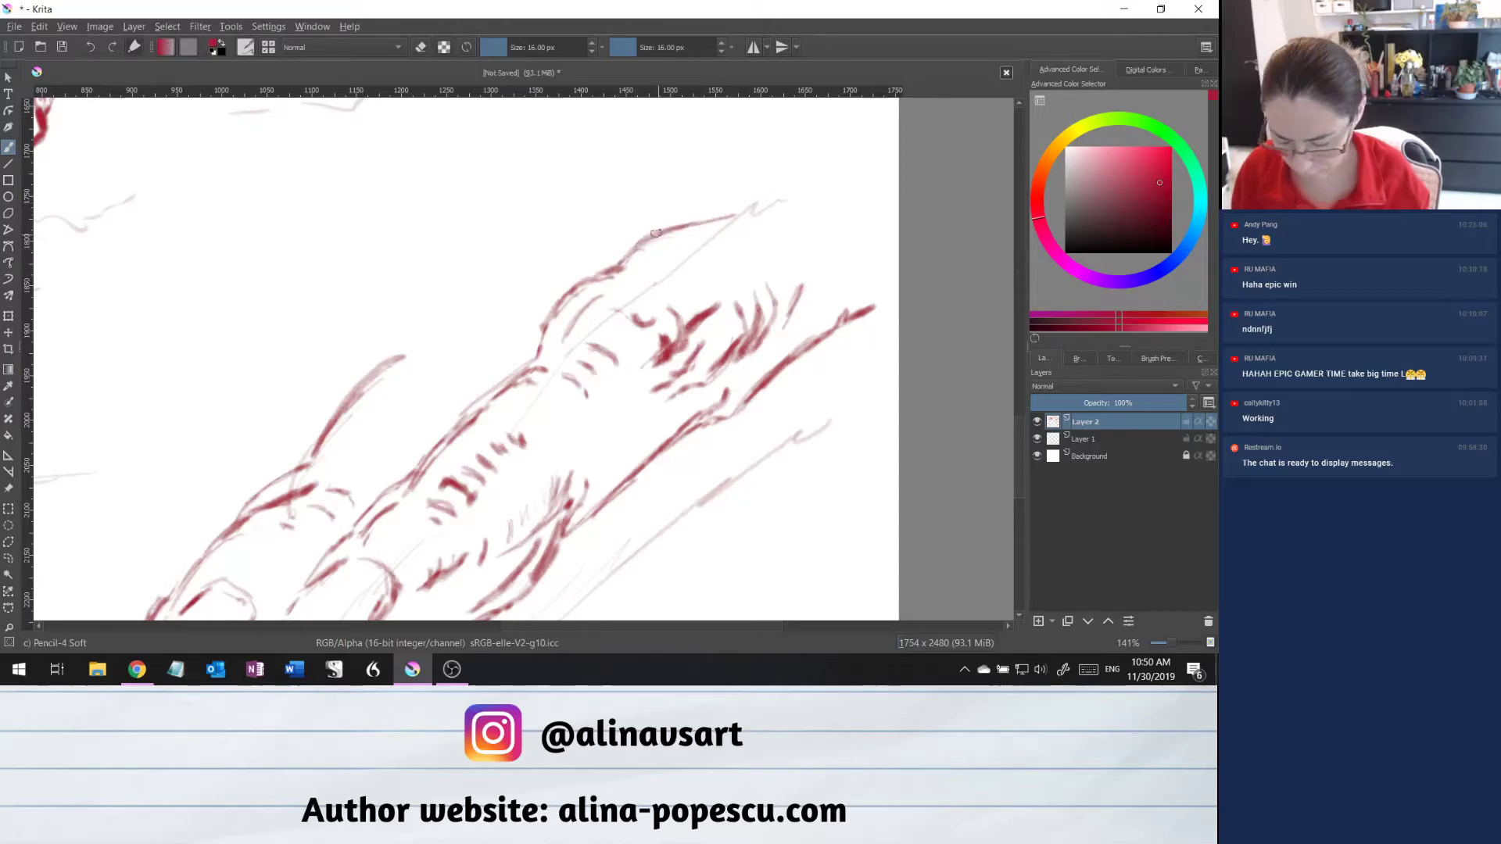
left_click_drag(727, 215, 743, 207)
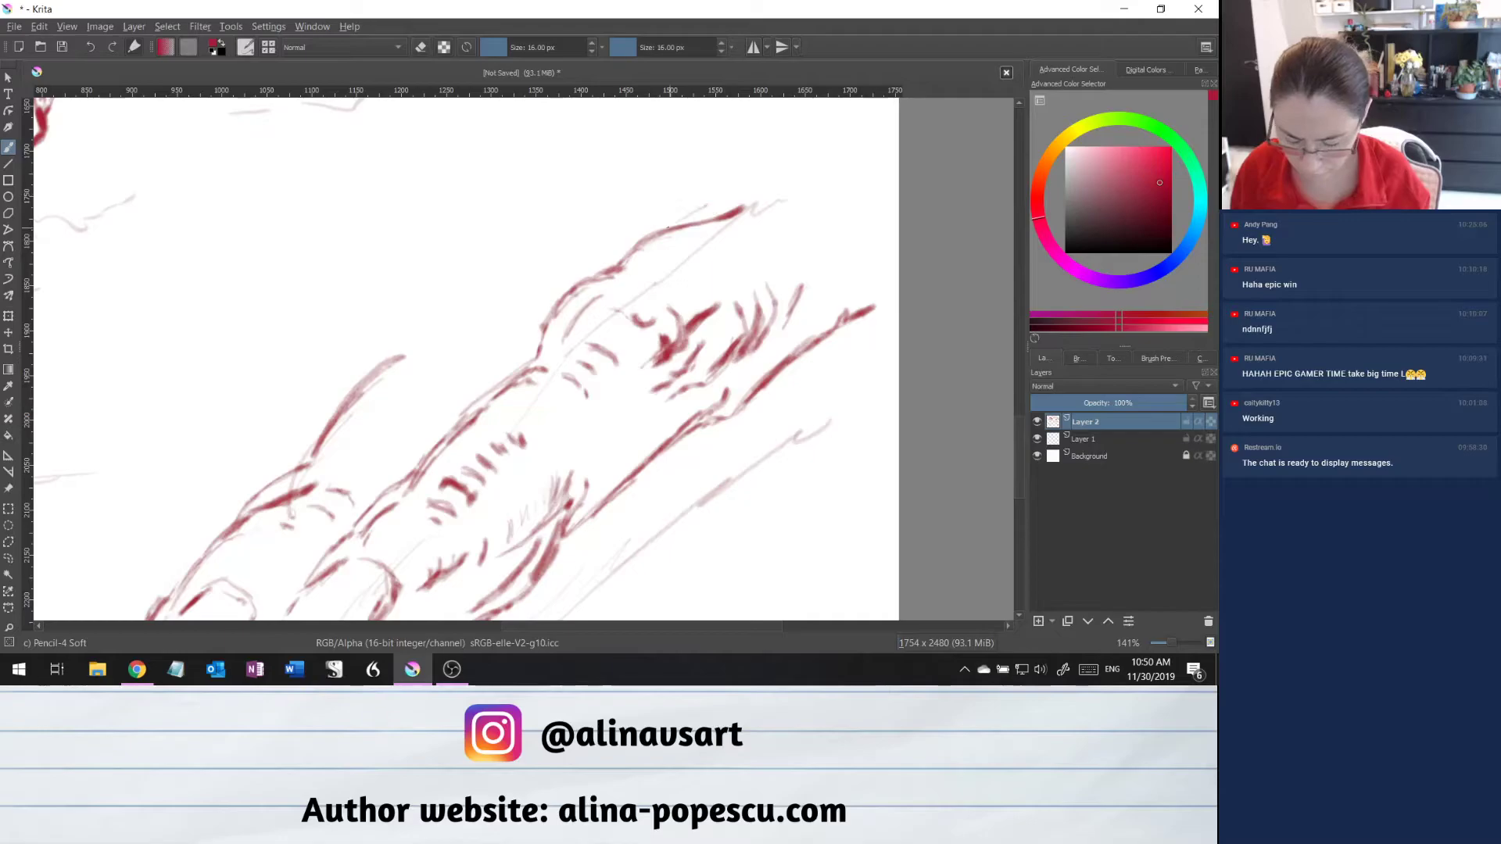
left_click_drag(753, 151, 709, 202)
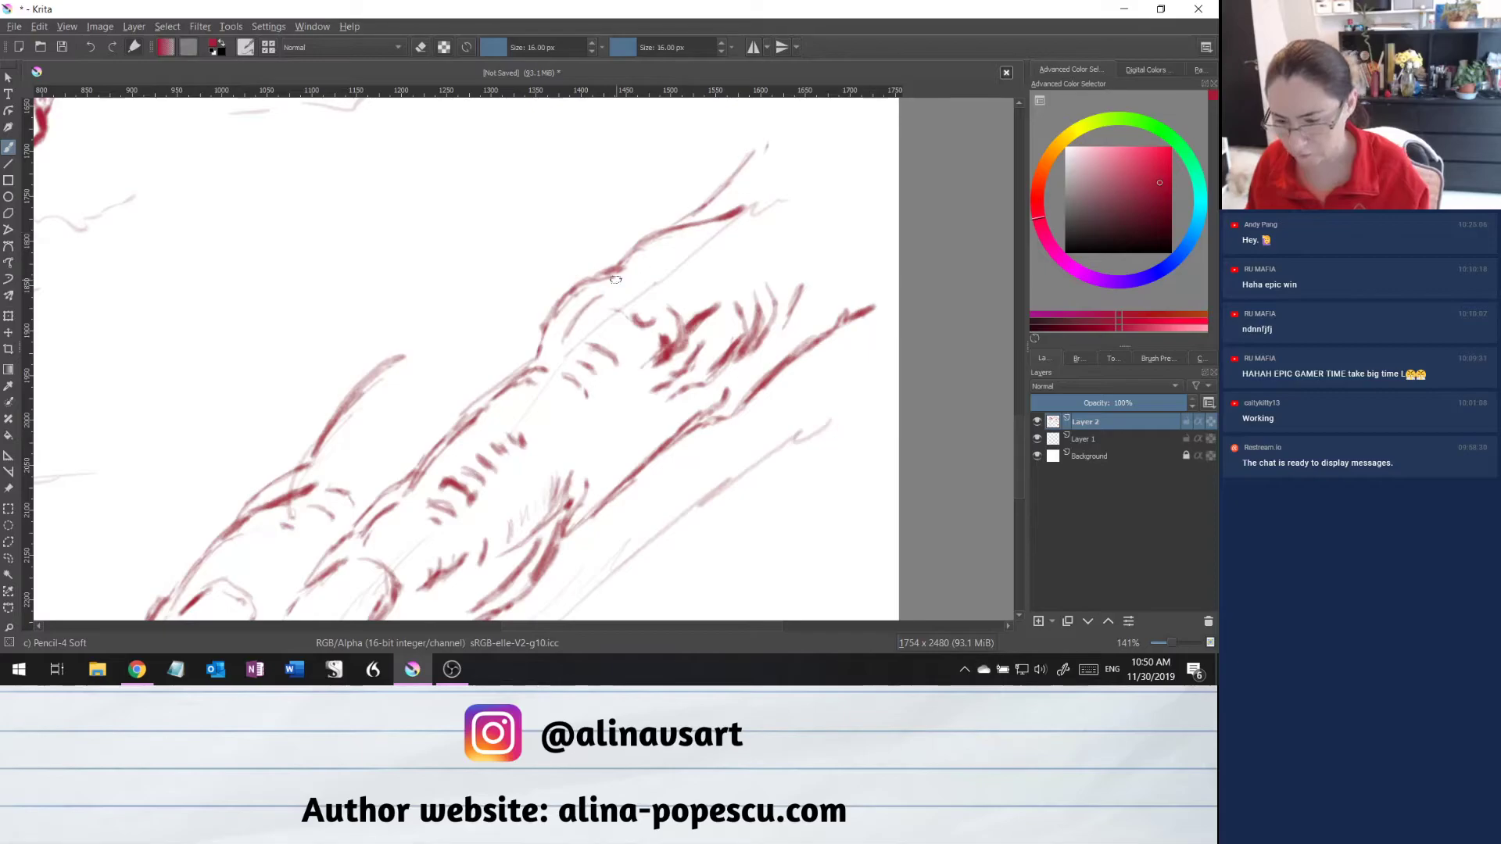
Examine the whole page of hand and finger sketches to check the traced lines.
scroll(617, 280, "down", 1)
scroll(617, 279, "down", 1)
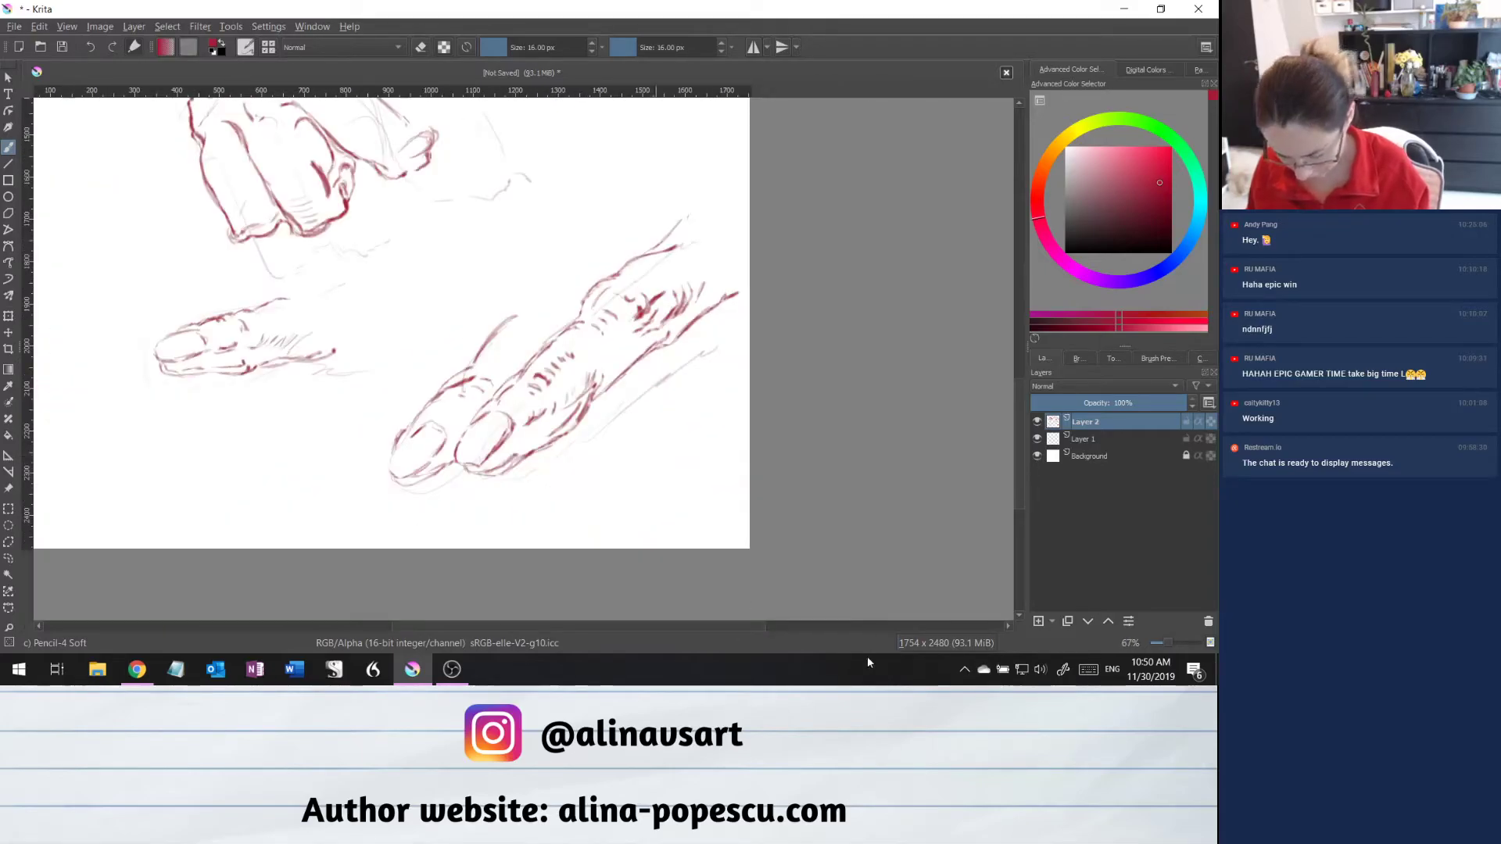
left_click_drag(719, 628, 686, 627)
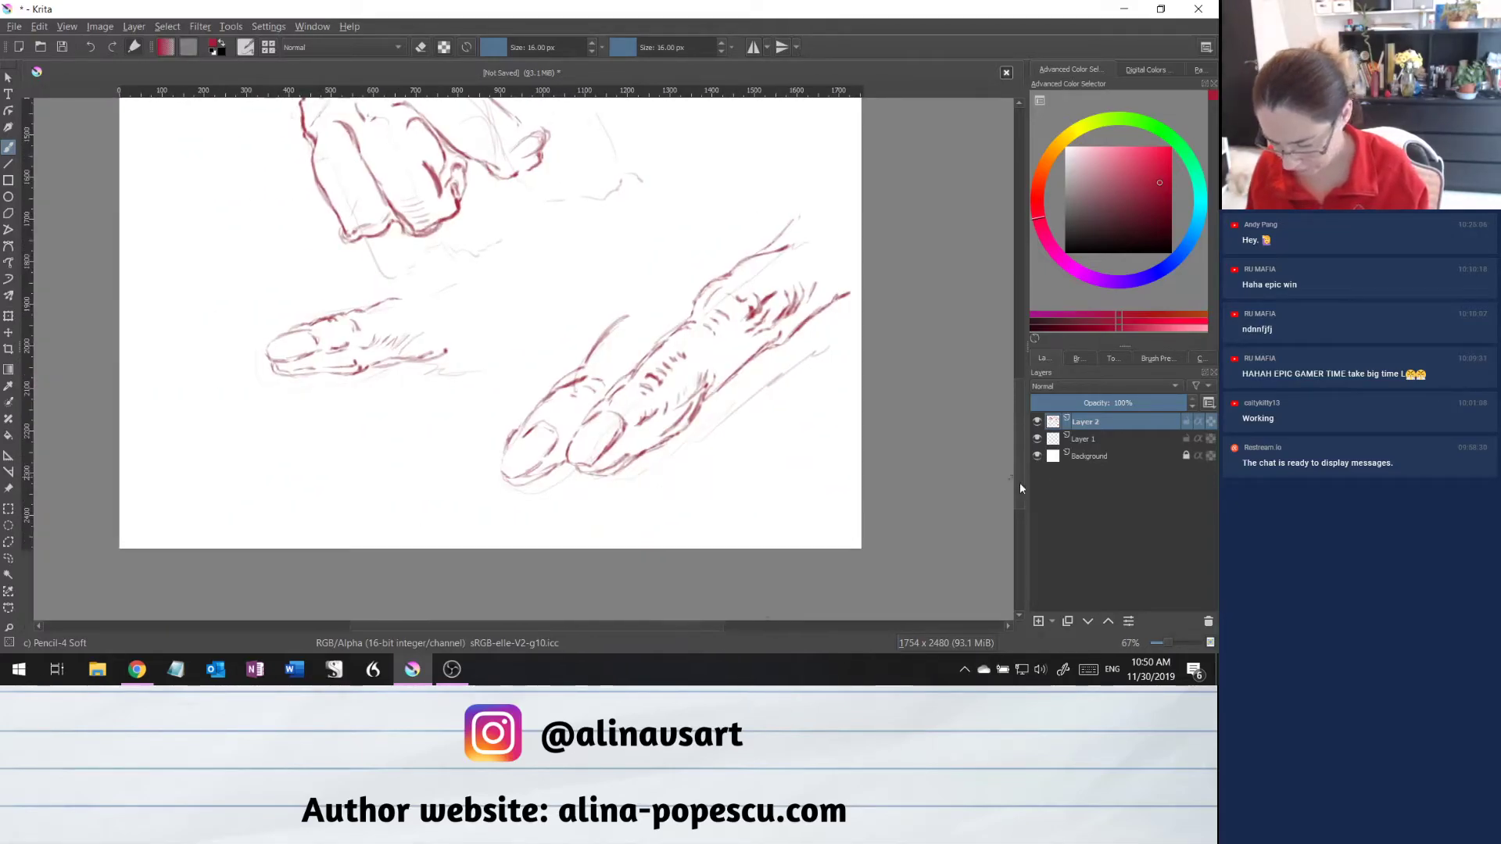
left_click_drag(1024, 448, 1025, 349)
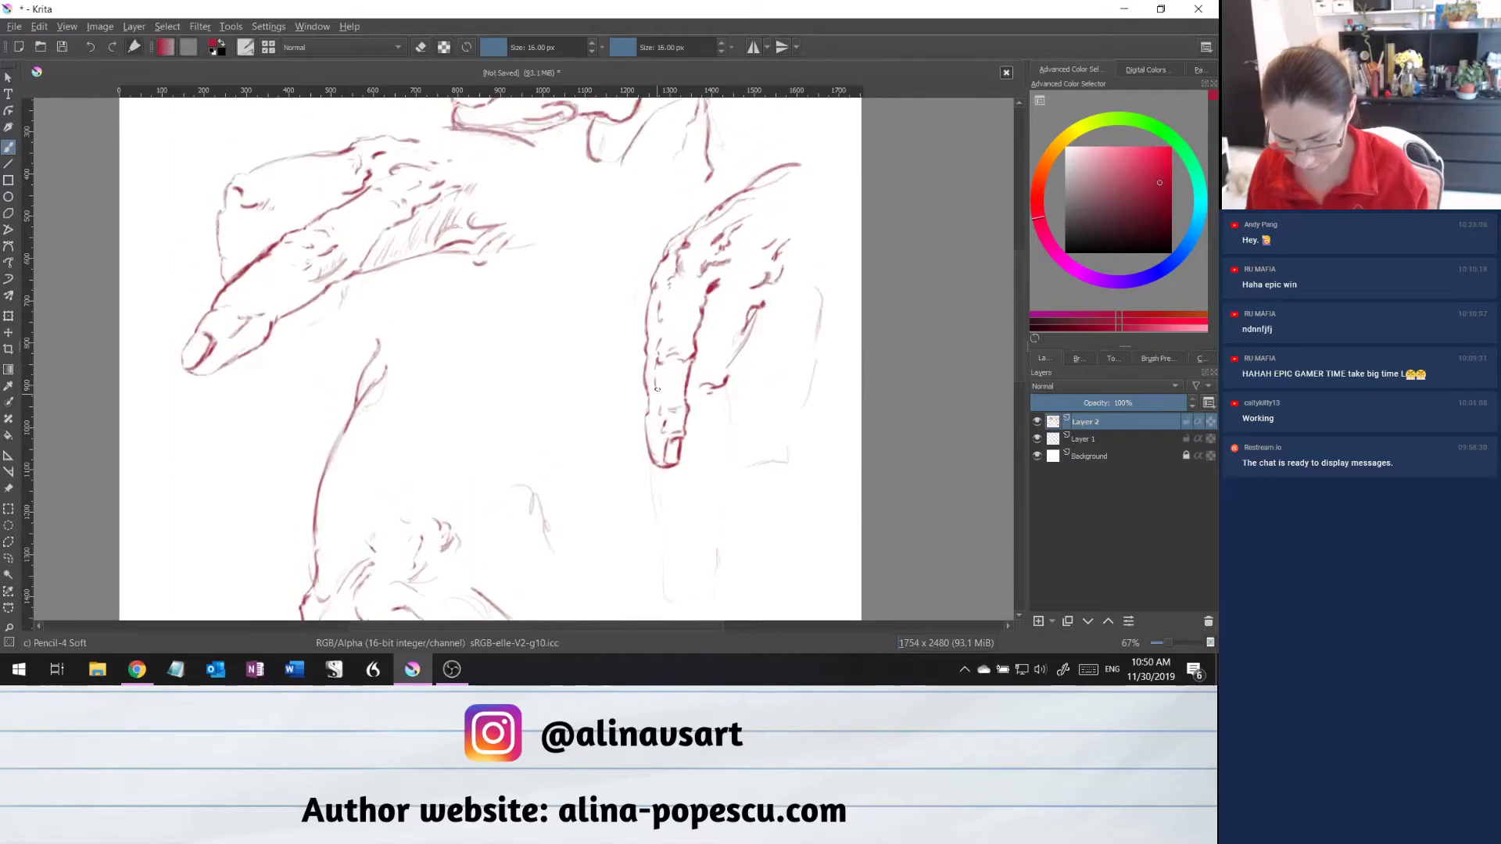
scroll(658, 386, "down", 2)
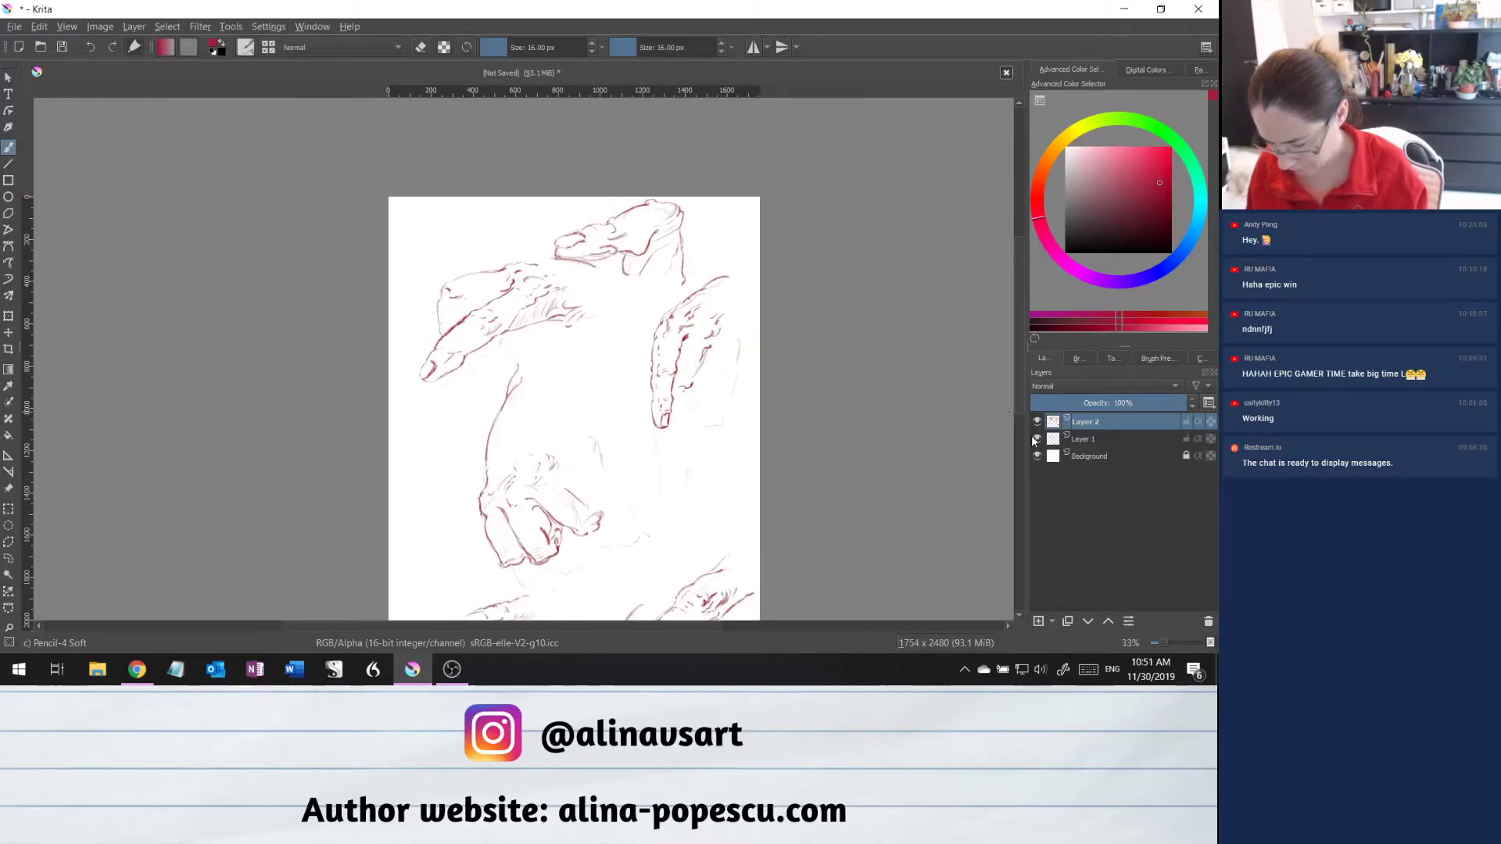
scroll(1018, 424, "down", 5)
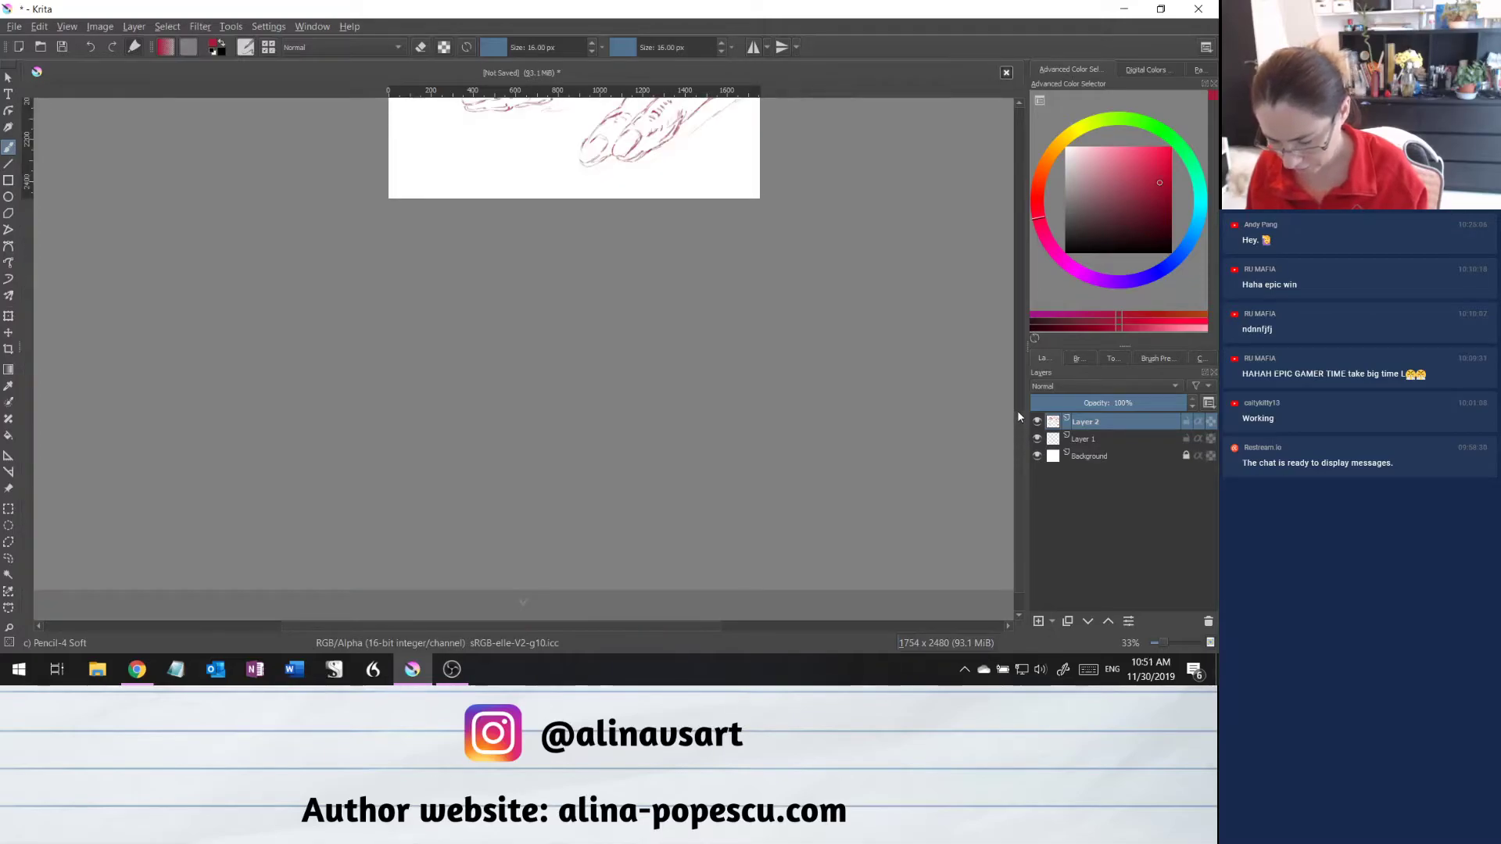
scroll(1018, 358, "up", 5)
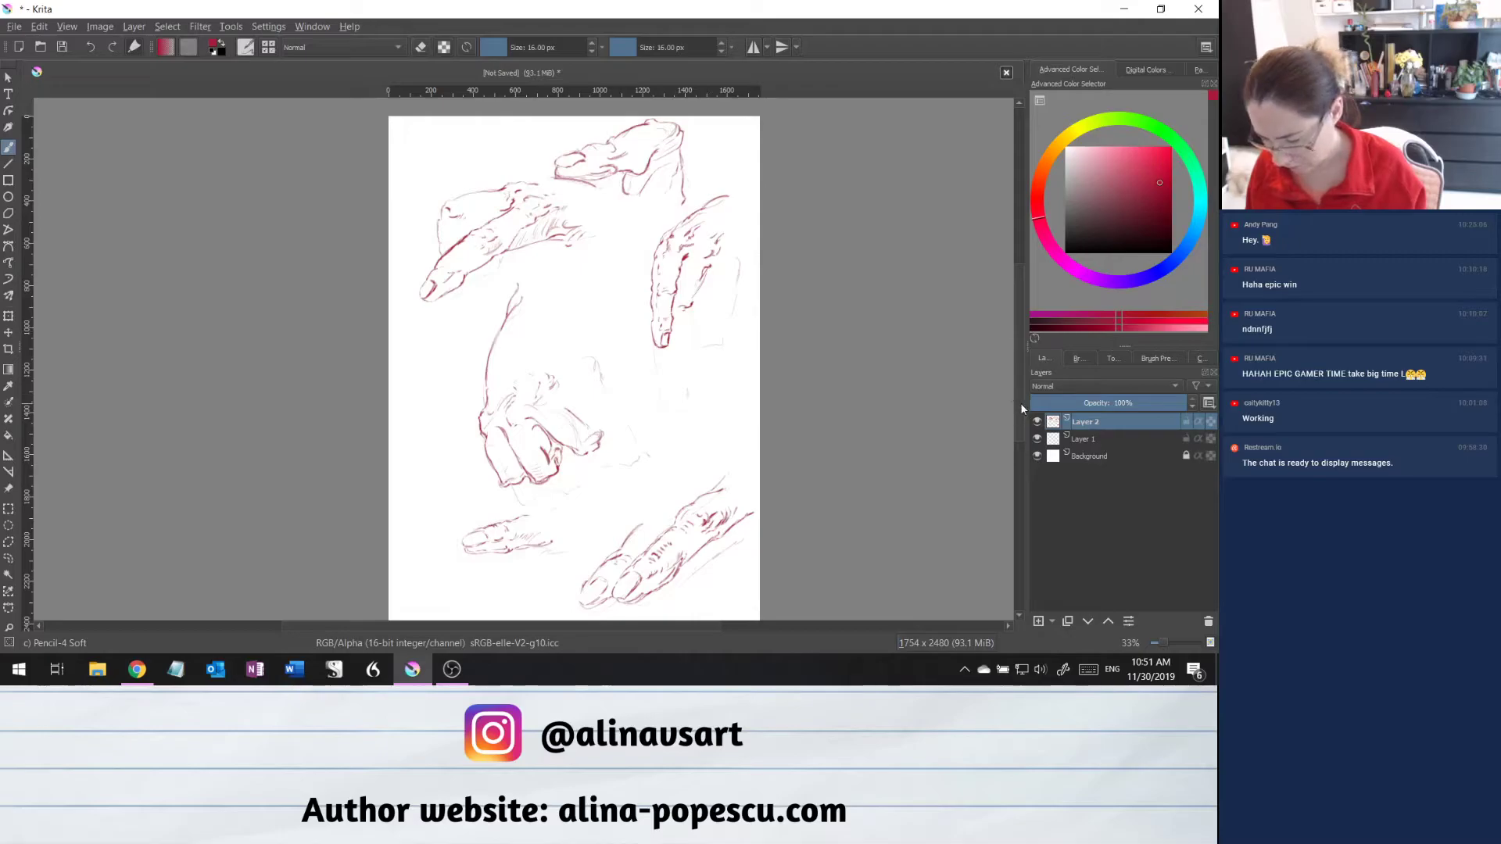
scroll(1018, 401, "down", 1)
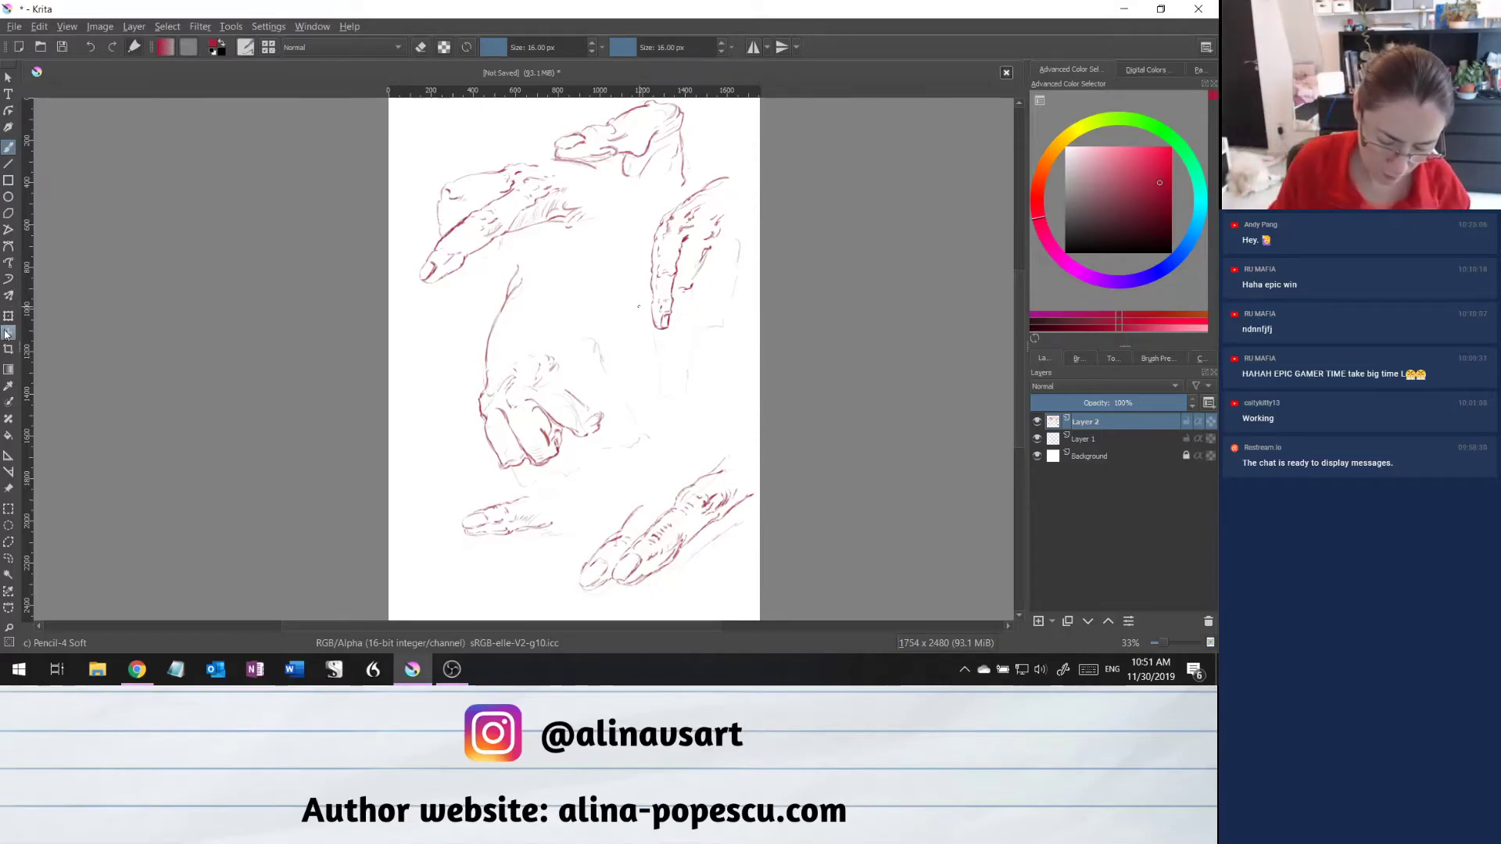
Move the red drawing on Layer 2 slightly left and down, and activate the Freehand Selection tool.
key("t")
left_click_drag(693, 369, 680, 370)
left_click(7, 559)
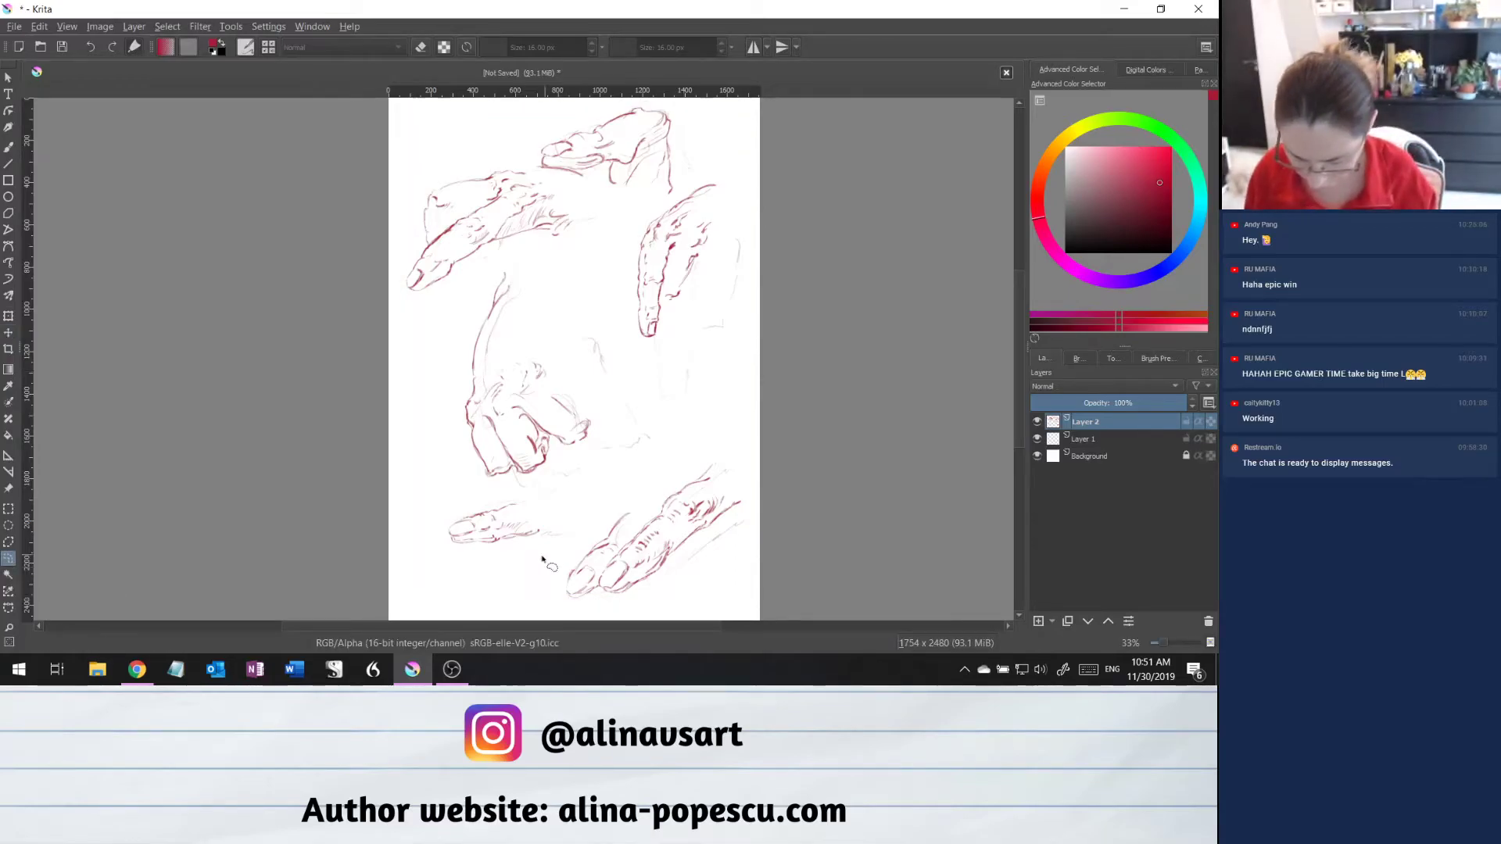
Lasso the small red finger drawing near the page's lower left and move it slightly down.
mouse_move(509, 577)
left_mouse_down()
mouse_move(492, 500)
mouse_move(567, 528)
mouse_move(573, 545)
mouse_move(549, 559)
left_mouse_up()
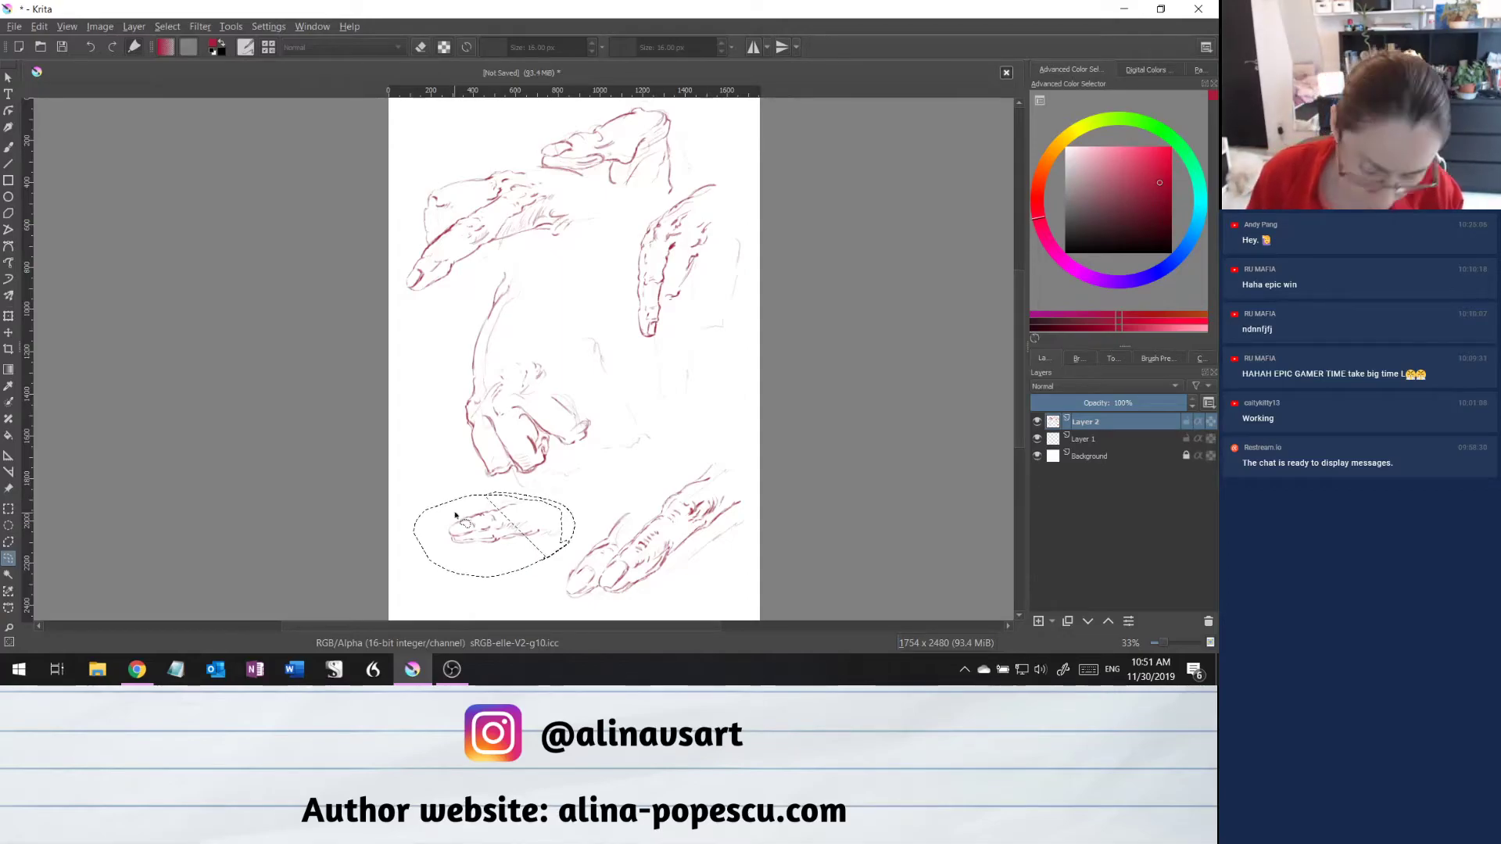
key("ctrl+shift+a")
mouse_move(512, 561)
left_mouse_down()
mouse_move(450, 565)
mouse_move(415, 529)
mouse_move(583, 481)
mouse_move(599, 495)
mouse_move(587, 529)
mouse_move(494, 571)
left_mouse_up()
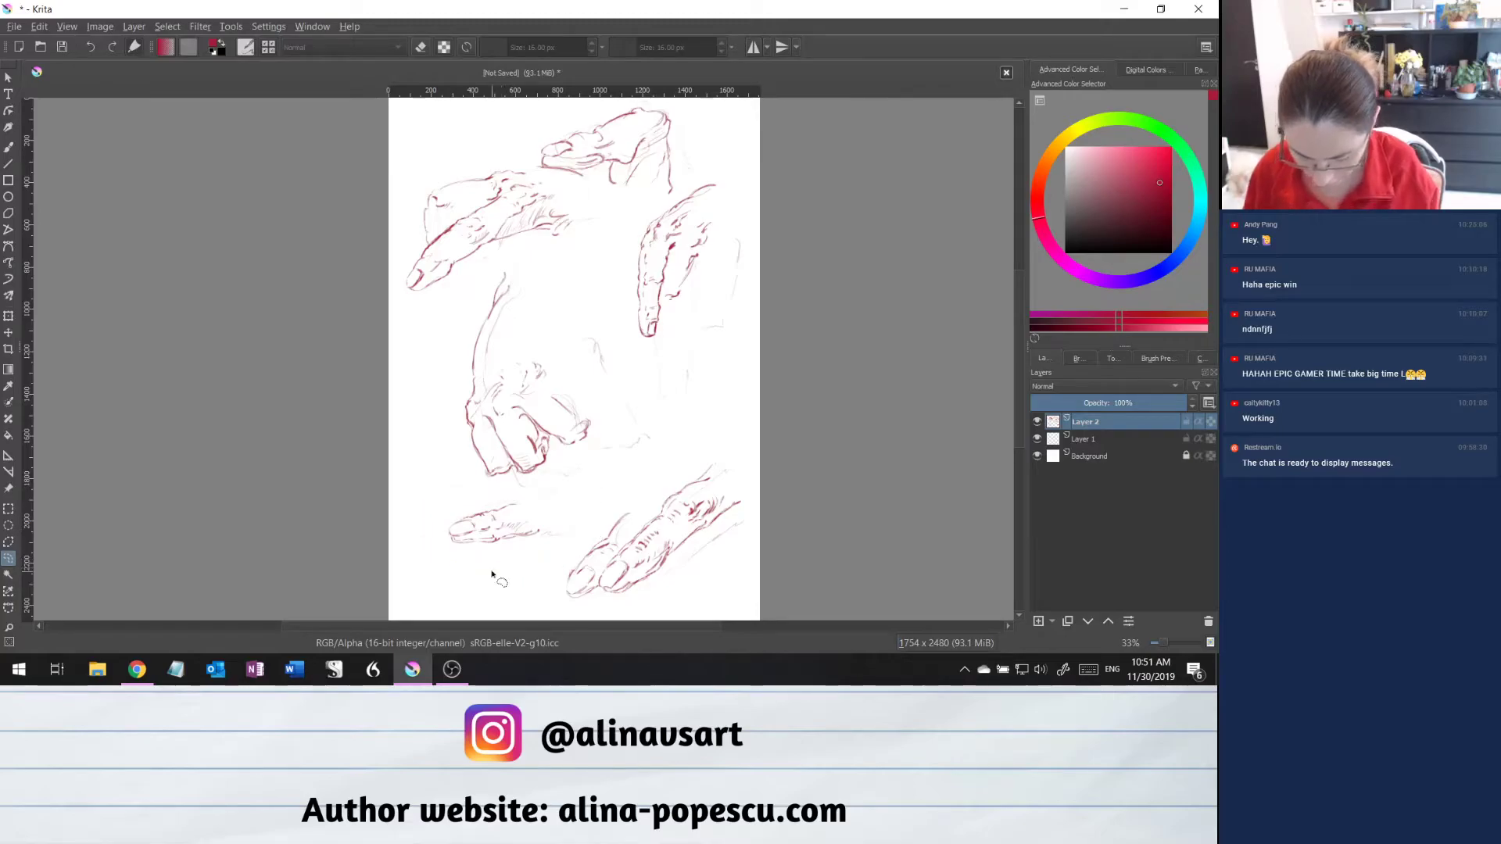
left_click(9, 332)
left_click_drag(507, 521, 514, 530)
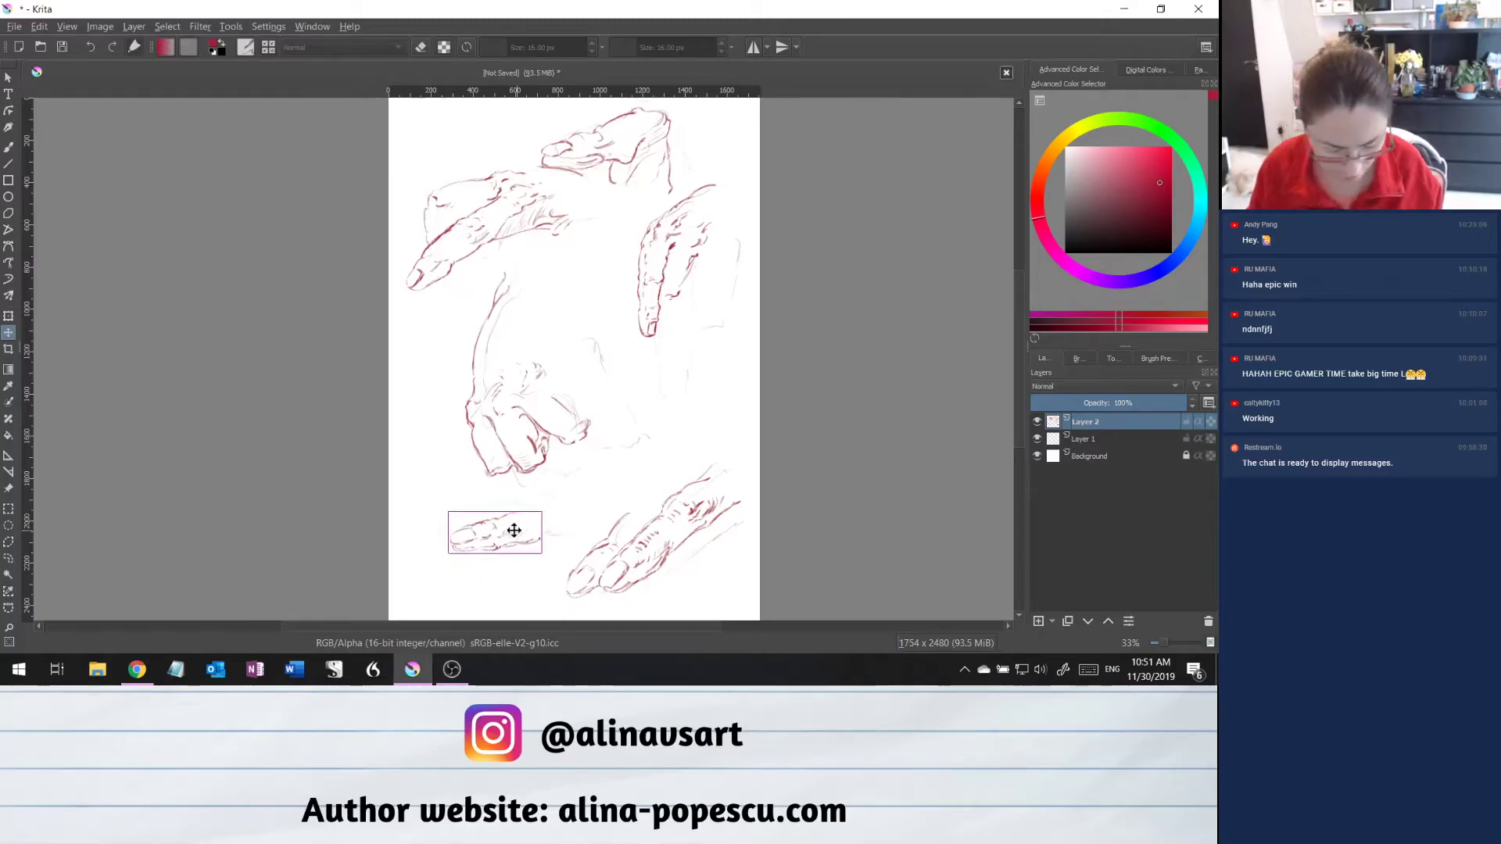
Lasso the red curled-finger hand in the middle of the page and move it right and slightly down.
left_click(9, 559)
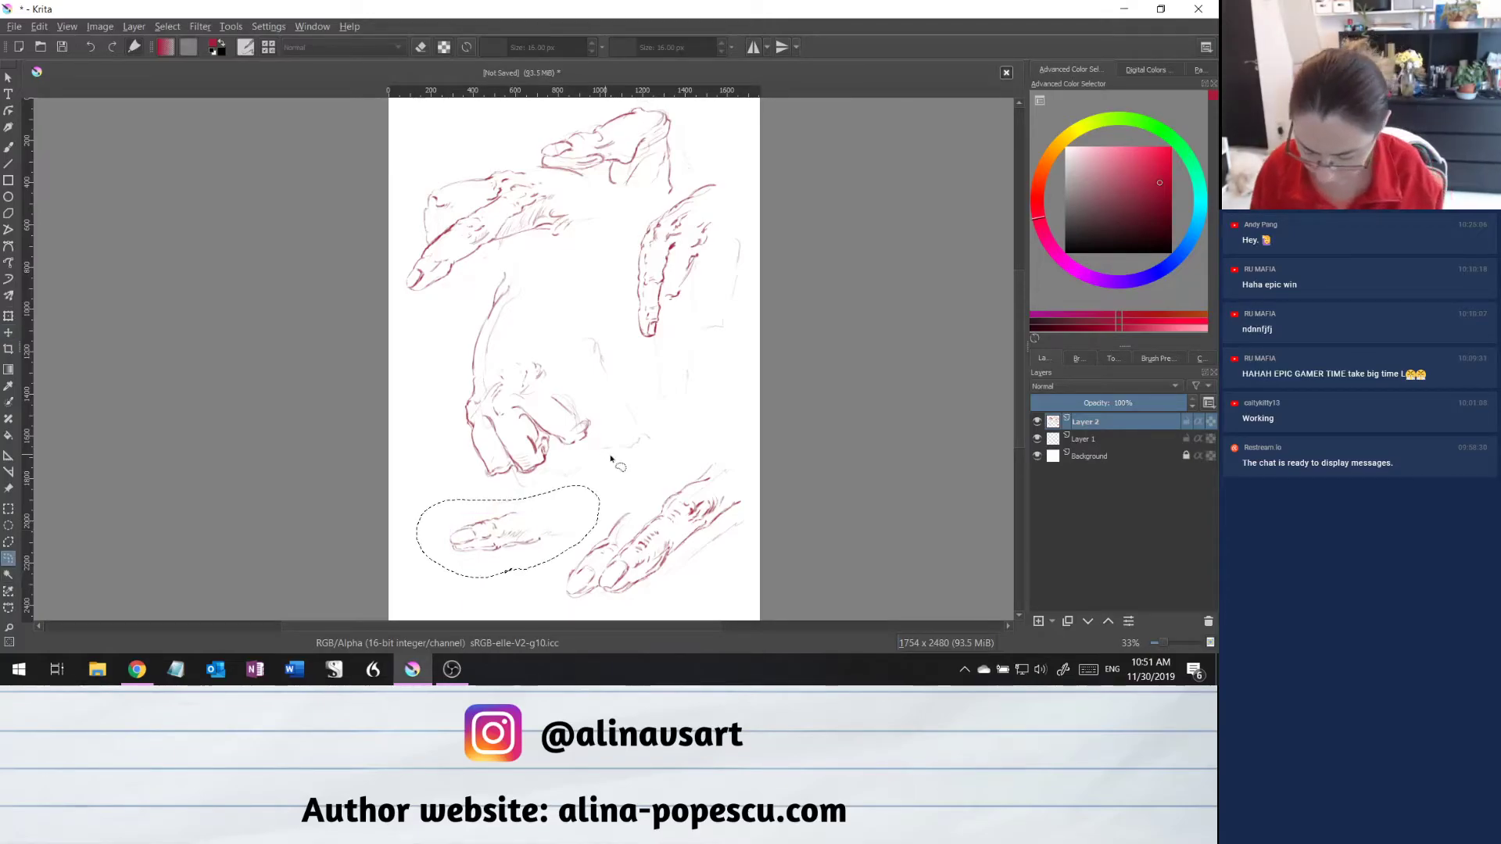
mouse_move(613, 457)
left_mouse_down()
mouse_move(506, 486)
mouse_move(435, 444)
mouse_move(444, 355)
mouse_move(528, 247)
mouse_move(590, 305)
mouse_move(638, 395)
mouse_move(622, 453)
left_mouse_up()
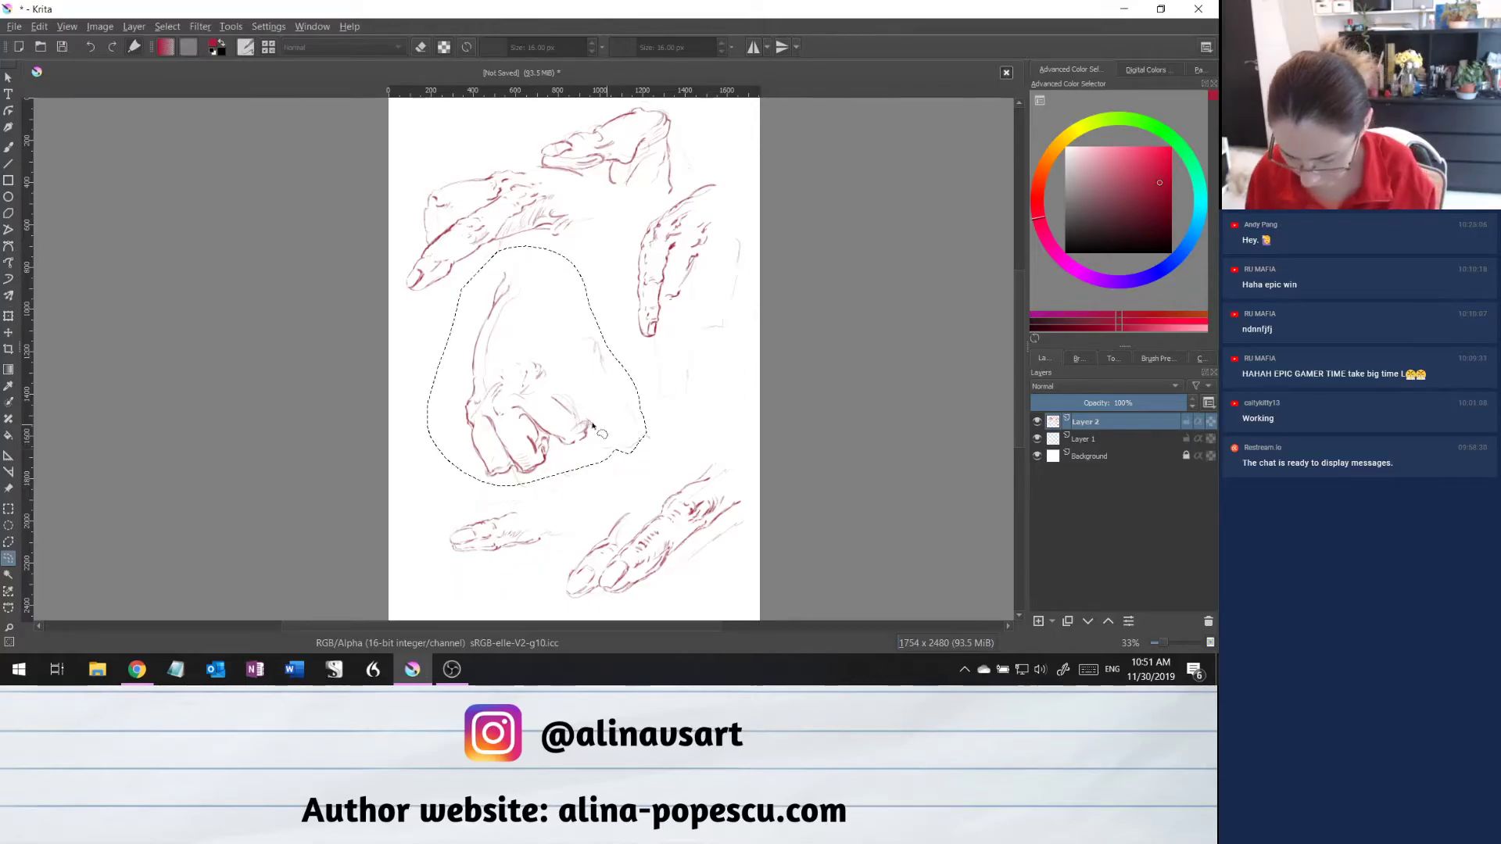
left_click(600, 426)
mouse_move(638, 426)
left_mouse_down()
mouse_move(573, 471)
mouse_move(455, 484)
mouse_move(427, 407)
mouse_move(510, 263)
mouse_move(545, 265)
mouse_move(644, 404)
mouse_move(635, 435)
left_mouse_up()
left_click(8, 332)
mouse_move(618, 390)
left_mouse_down()
mouse_move(631, 395)
mouse_move(629, 381)
left_mouse_up()
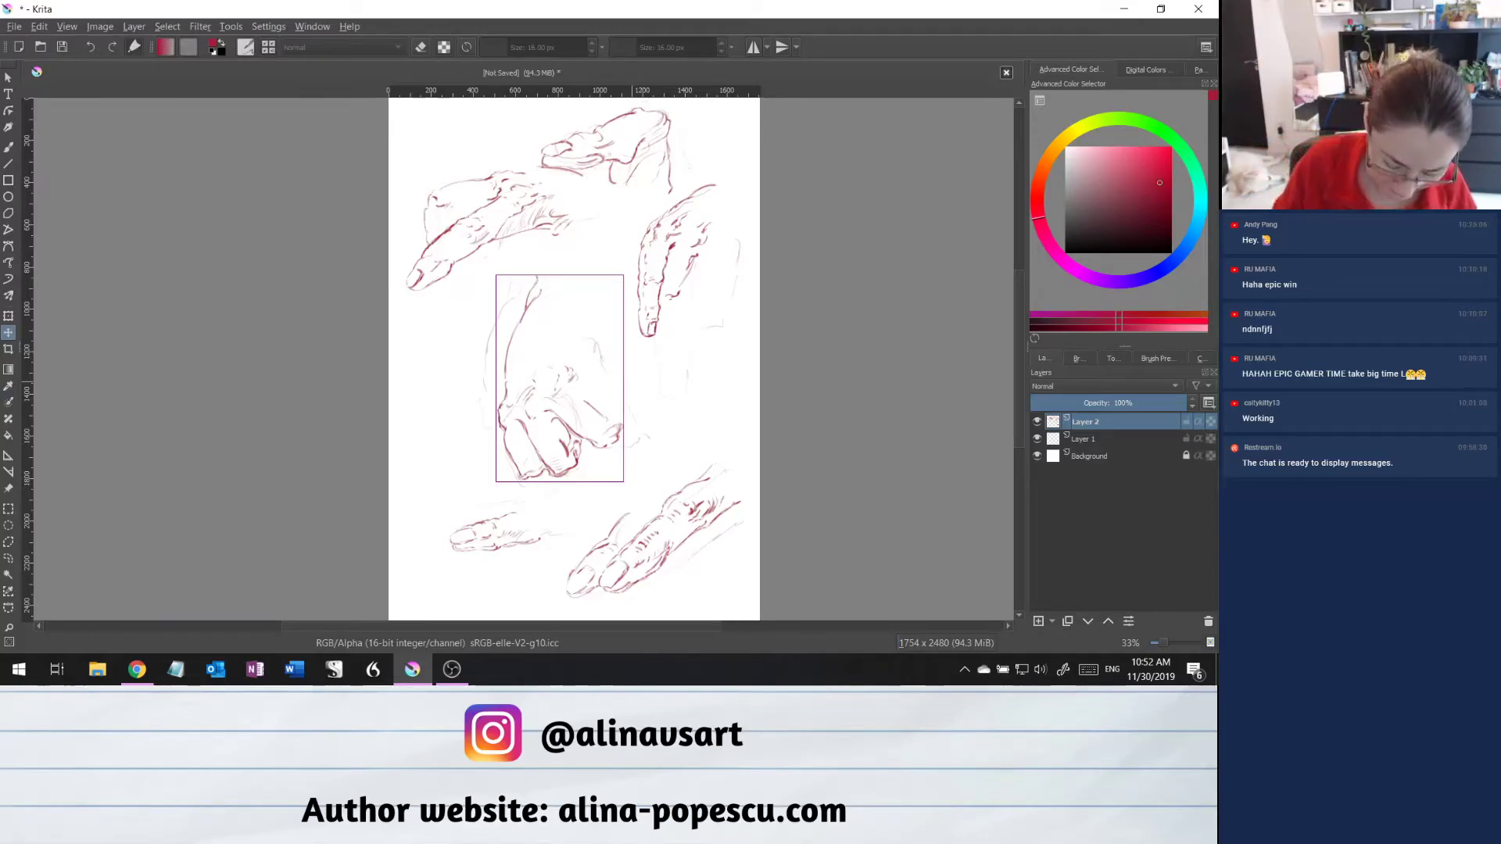
Lasso the red downward-pointing finger drawing near the page's right edge and move it down and slightly right.
left_click(9, 558)
left_click_drag(666, 435, 664, 441)
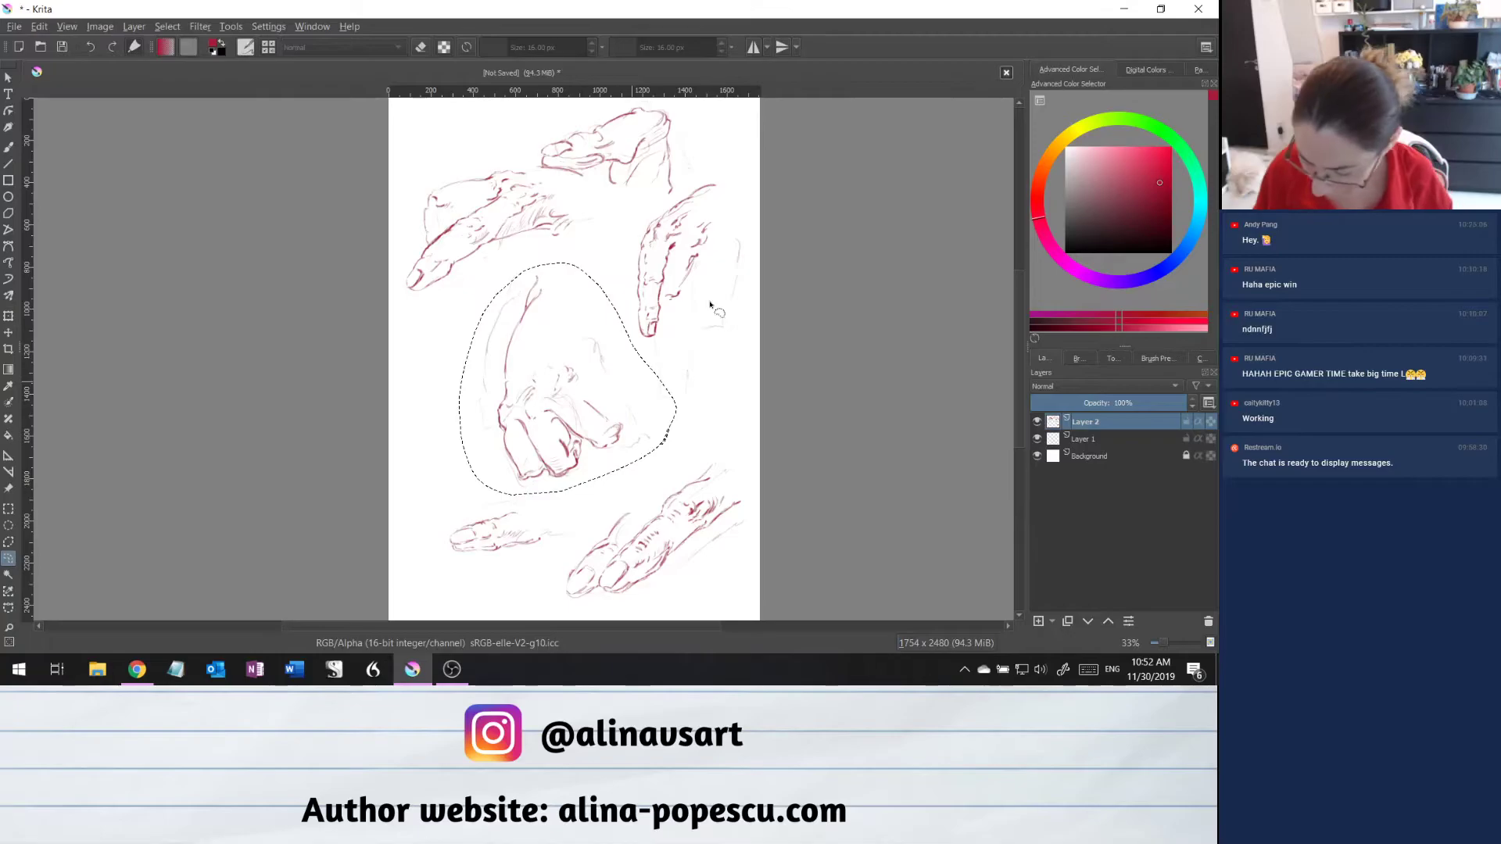
mouse_move(717, 298)
left_mouse_down()
mouse_move(657, 352)
mouse_move(629, 309)
mouse_move(630, 223)
mouse_move(719, 169)
mouse_move(744, 239)
mouse_move(715, 309)
left_mouse_up()
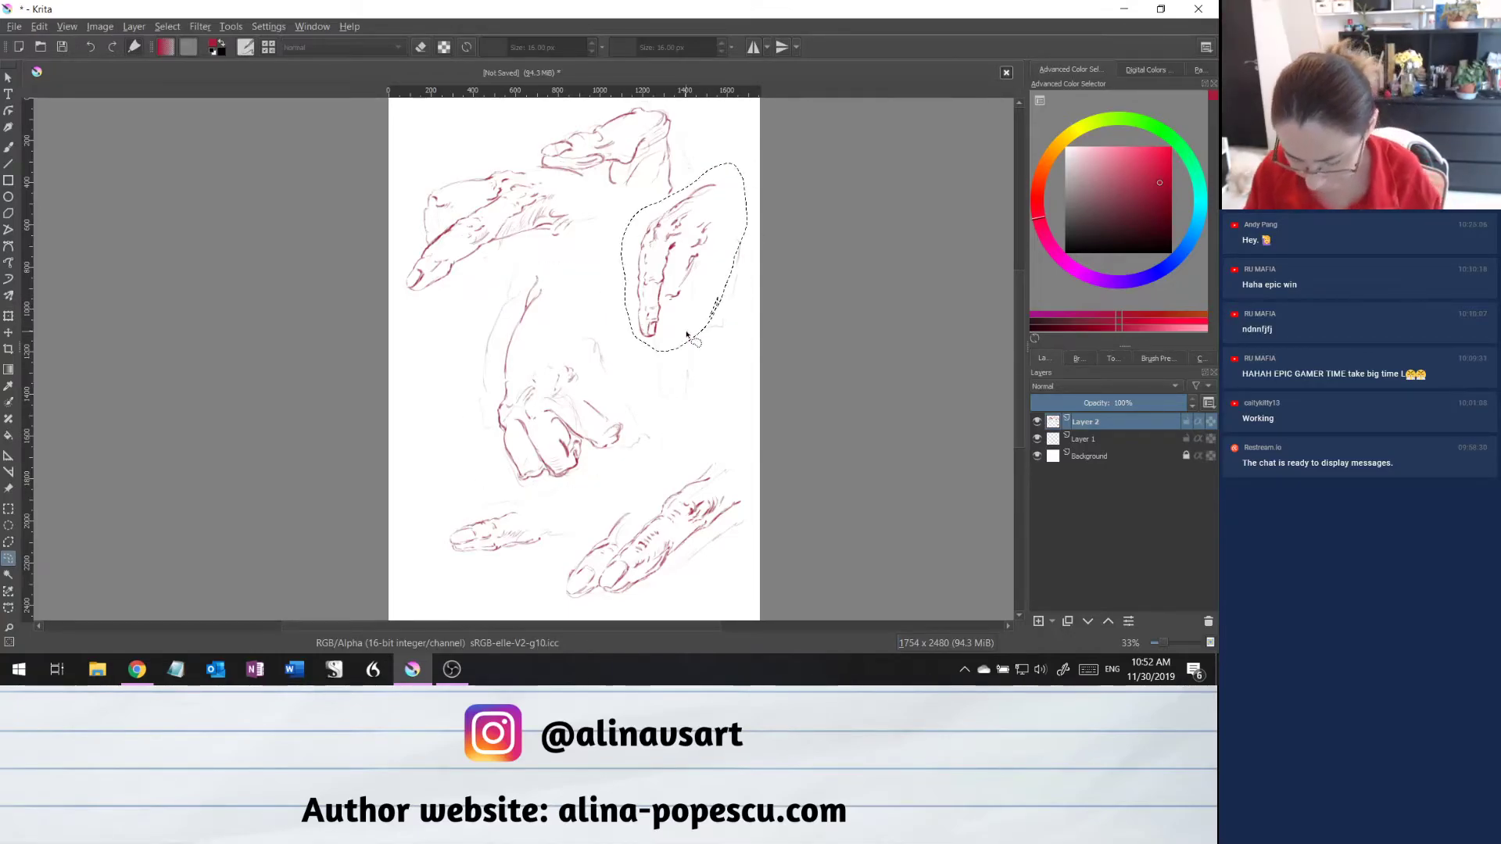
key("t")
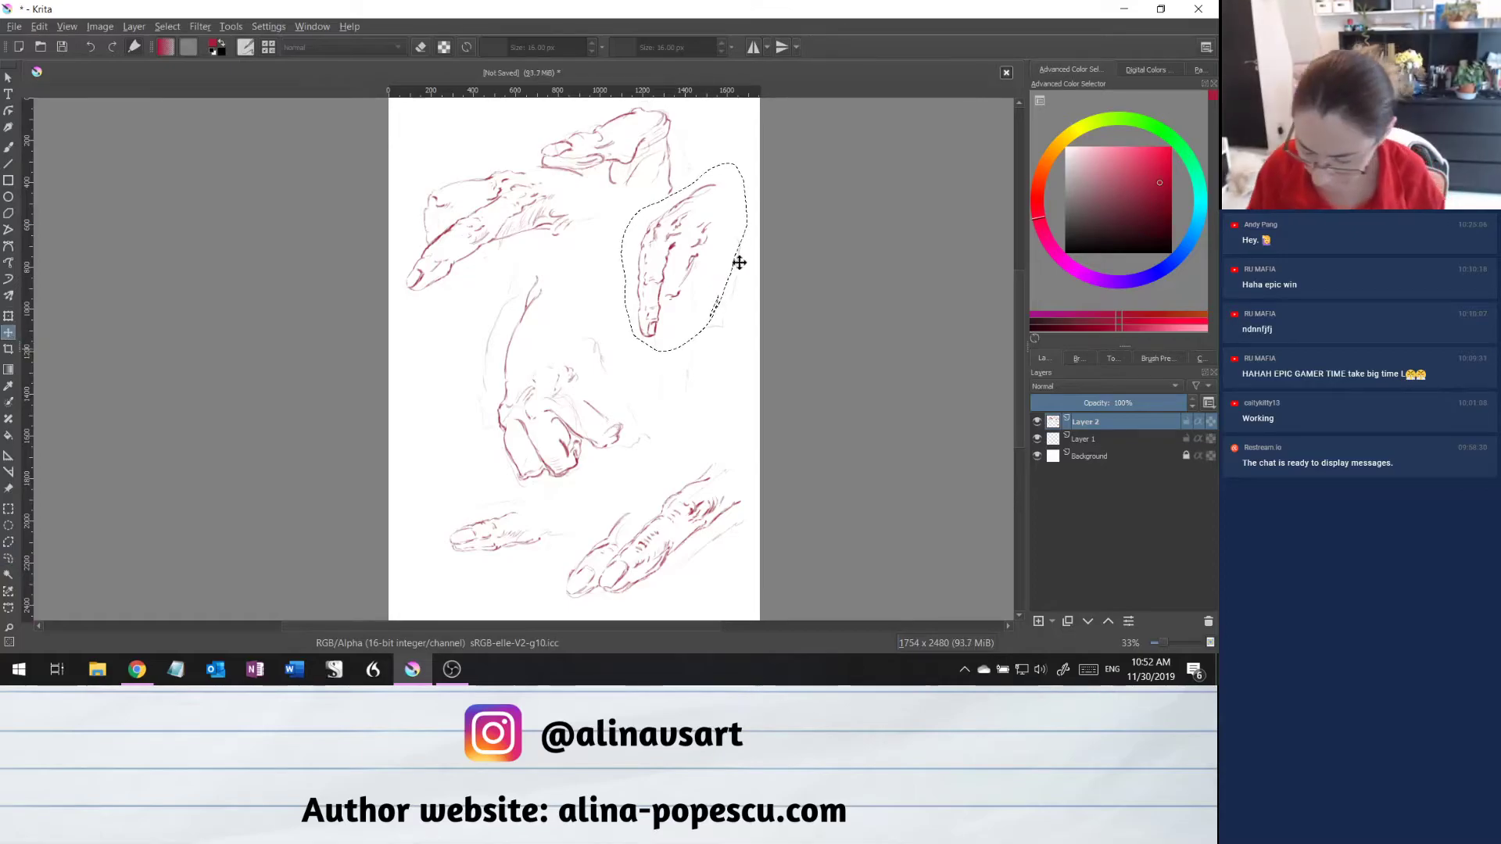
mouse_move(709, 246)
left_mouse_down()
mouse_move(713, 308)
mouse_move(712, 285)
left_mouse_up()
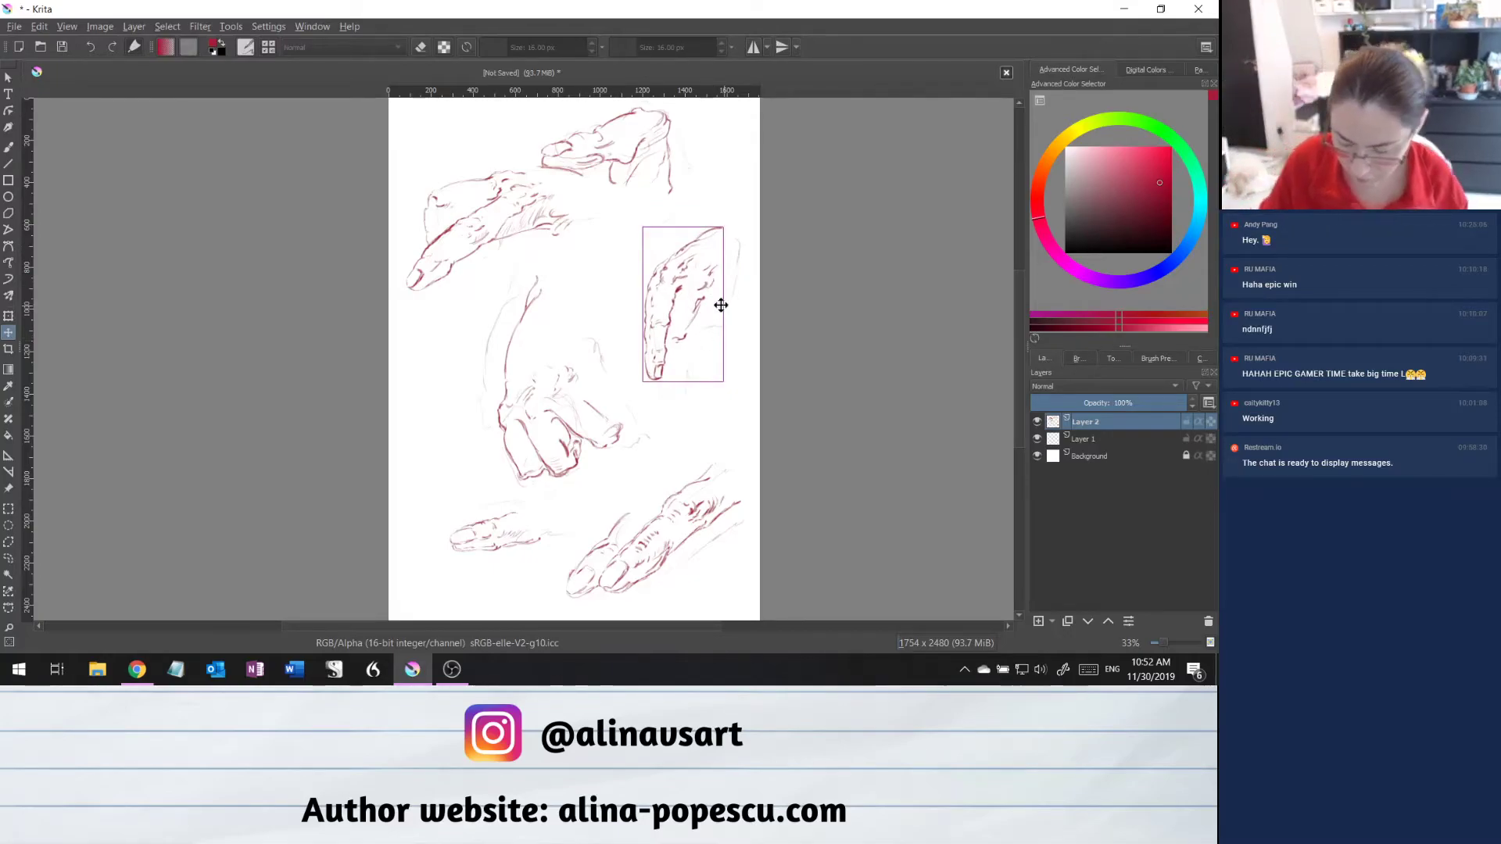
Lasso the red bent hand at the top of the page, move it right and slightly down, and deselect it.
left_click(7, 558)
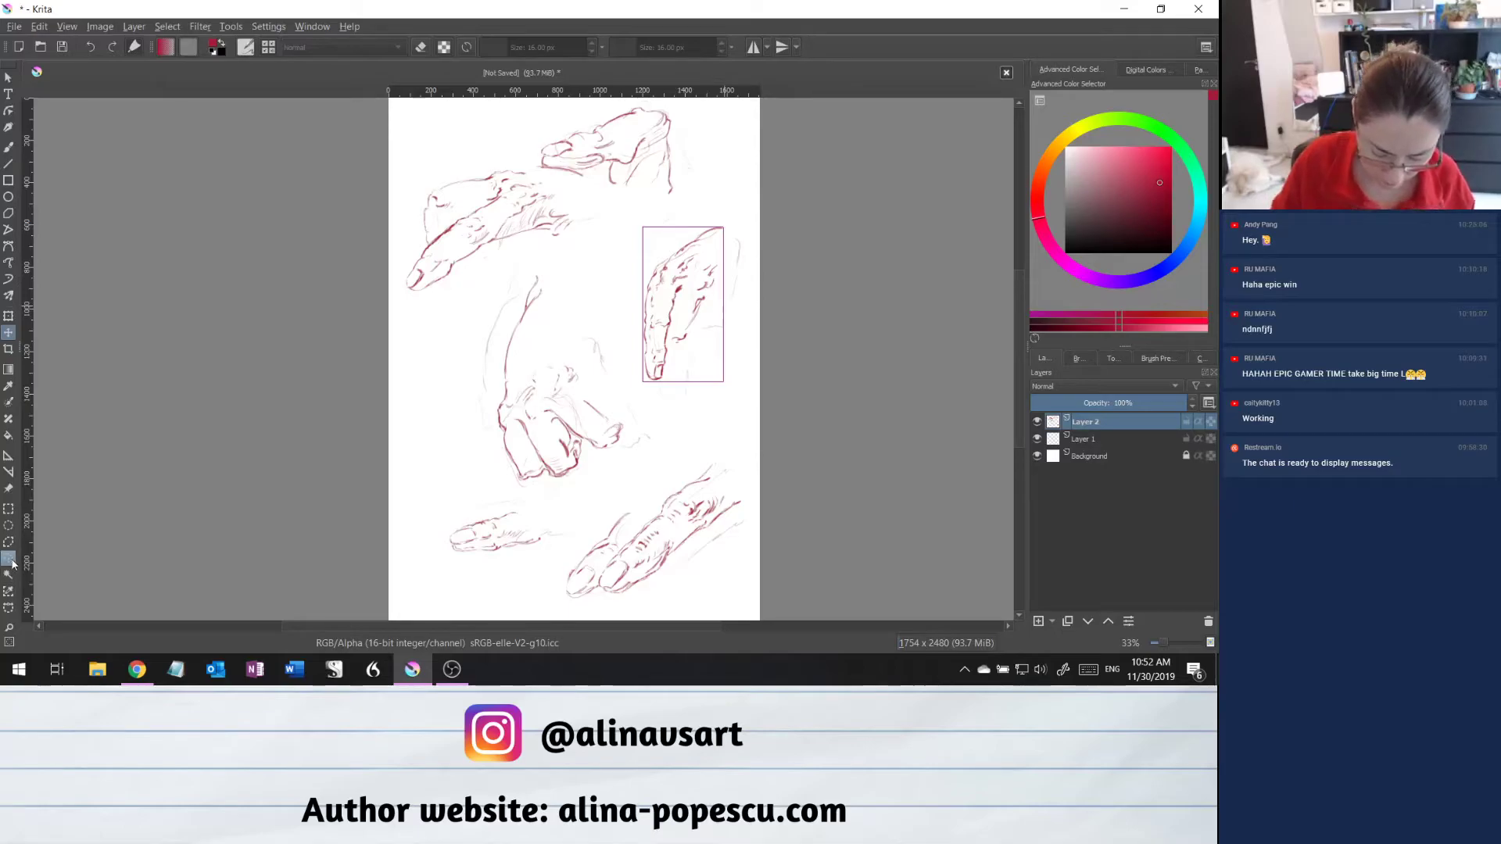
left_click_drag(720, 348, 719, 350)
mouse_move(704, 183)
left_mouse_down()
mouse_move(618, 207)
mouse_move(530, 167)
mouse_move(551, 122)
mouse_move(652, 98)
mouse_move(679, 102)
mouse_move(705, 168)
left_mouse_up()
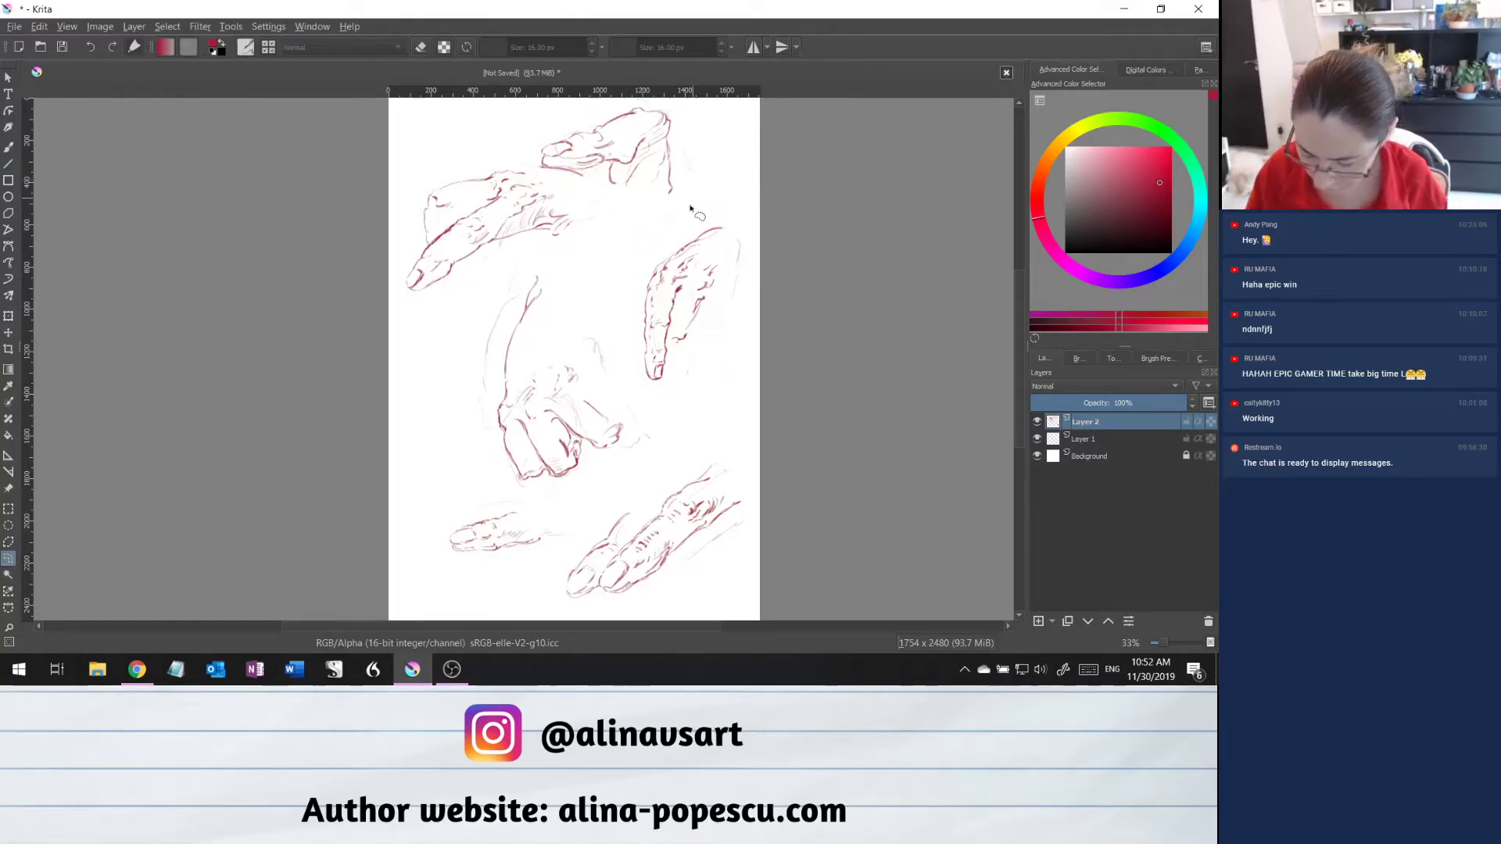
left_click(8, 332)
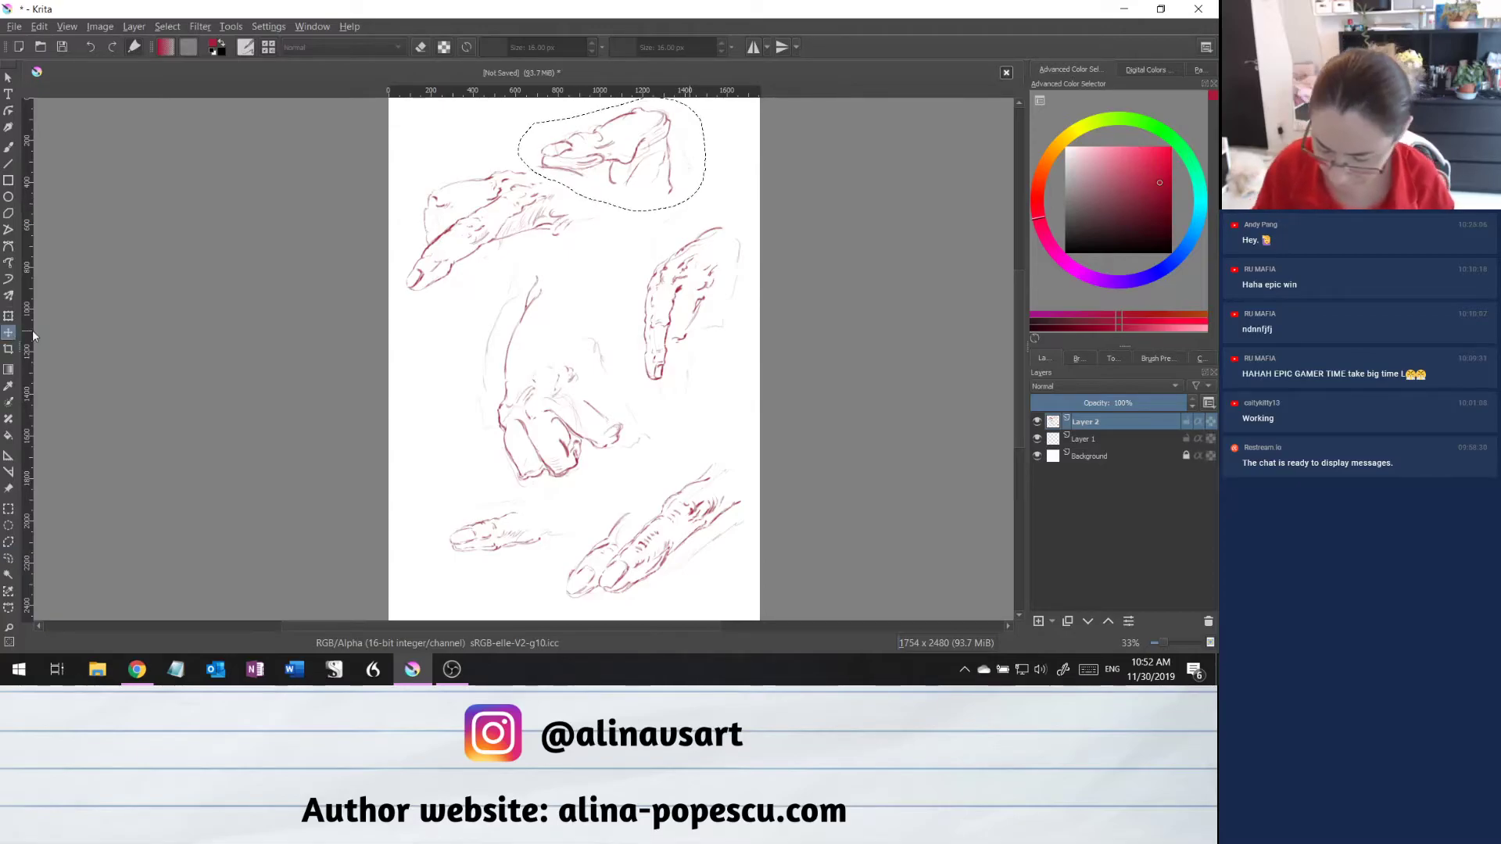
left_click_drag(660, 151, 678, 164)
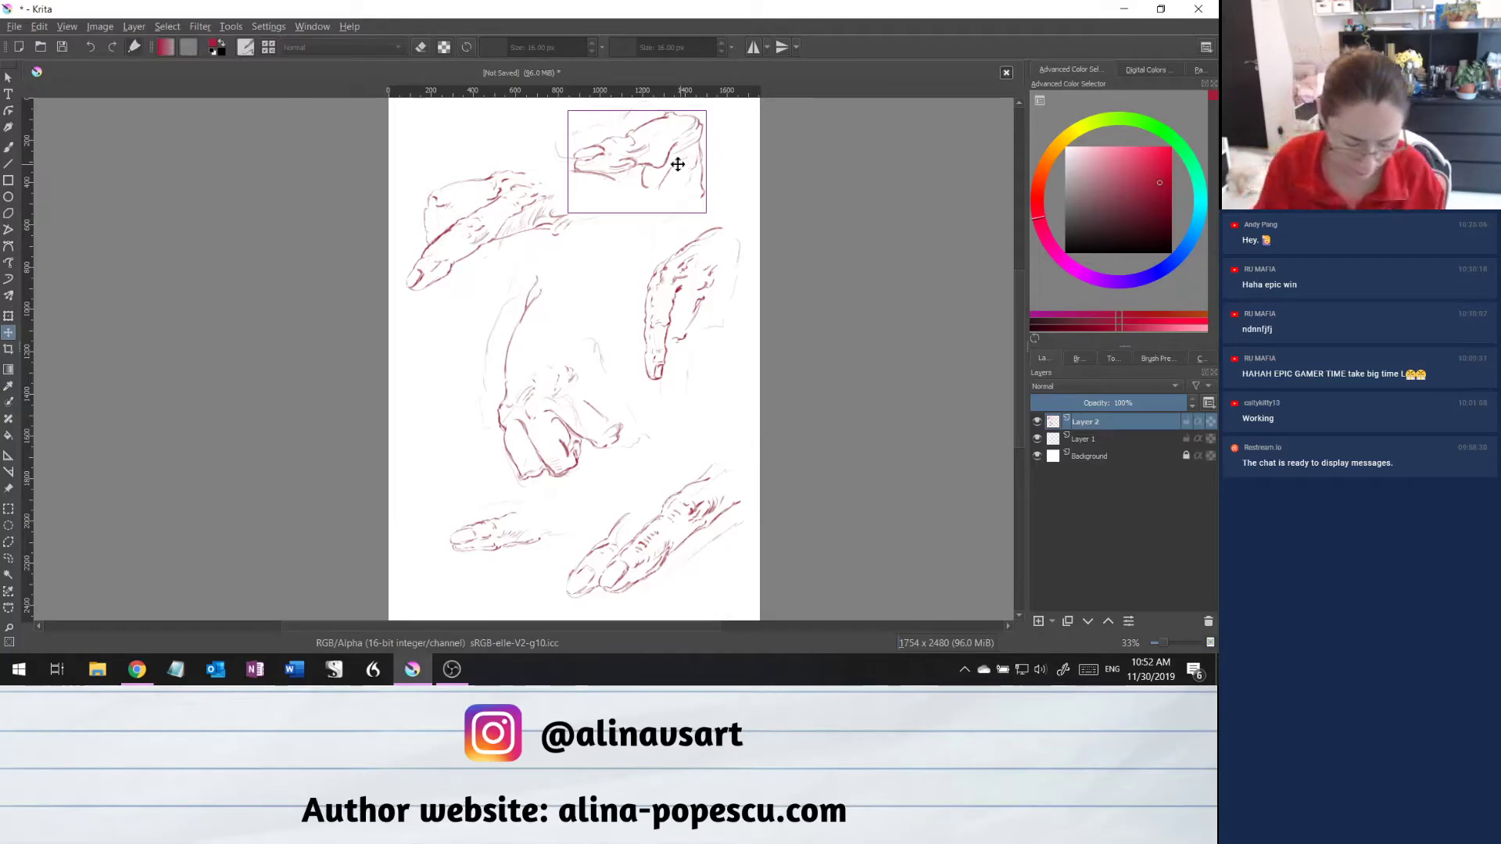
left_click(8, 558)
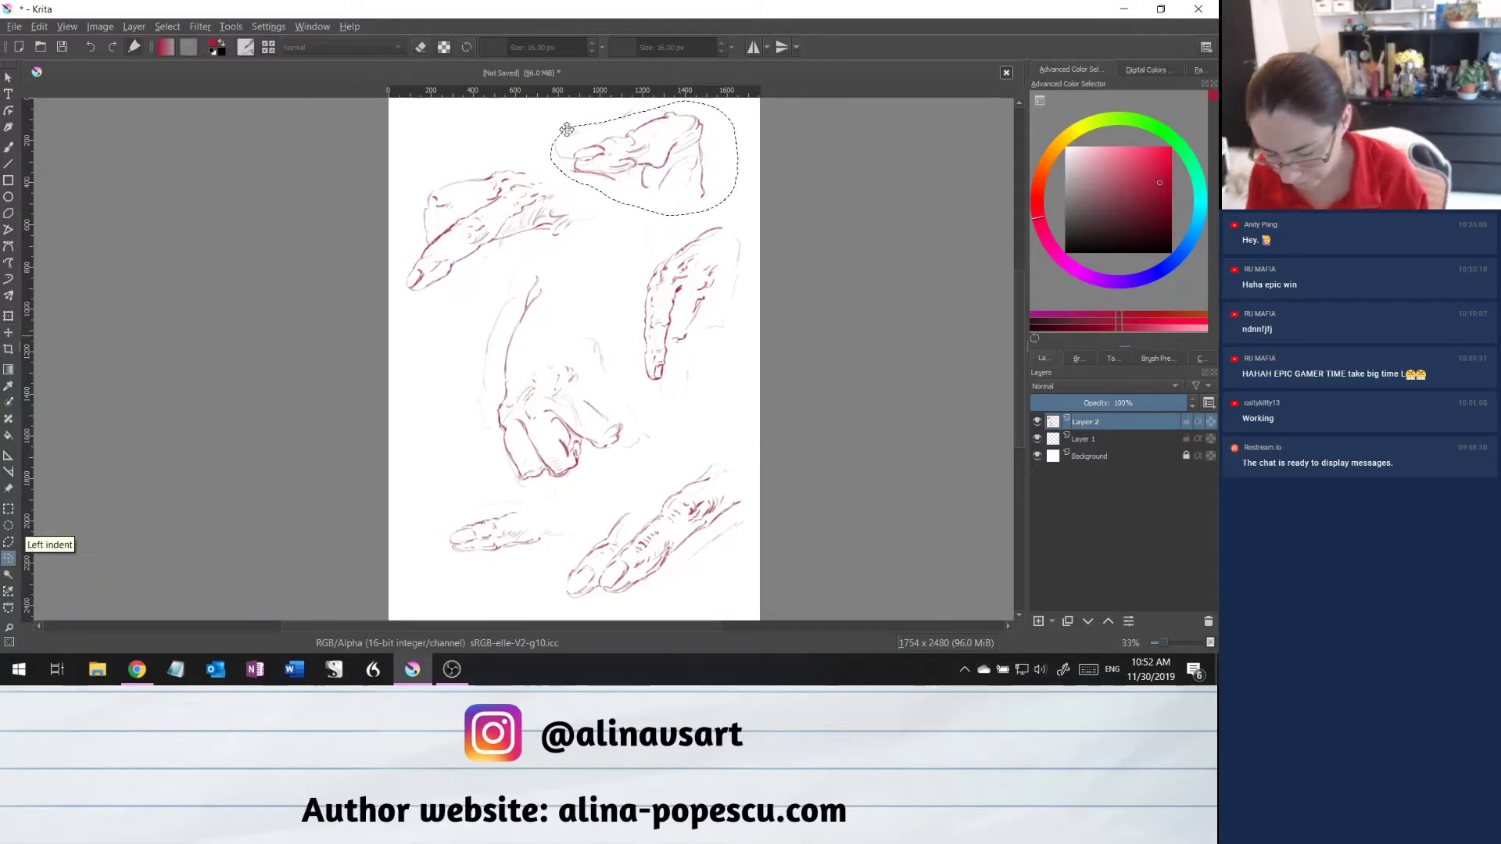
right_click(671, 147)
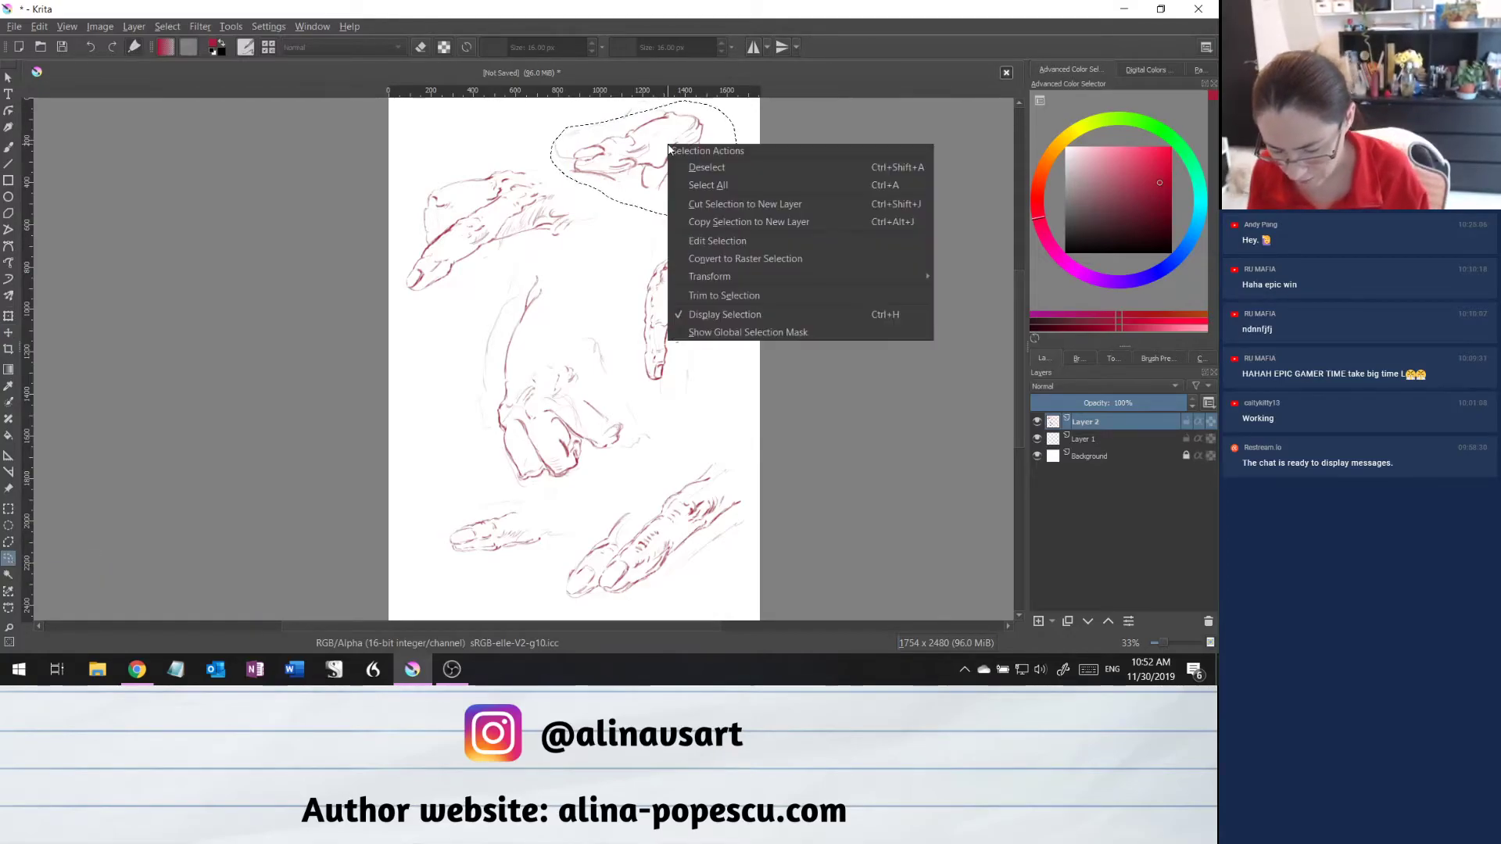
left_click(701, 170)
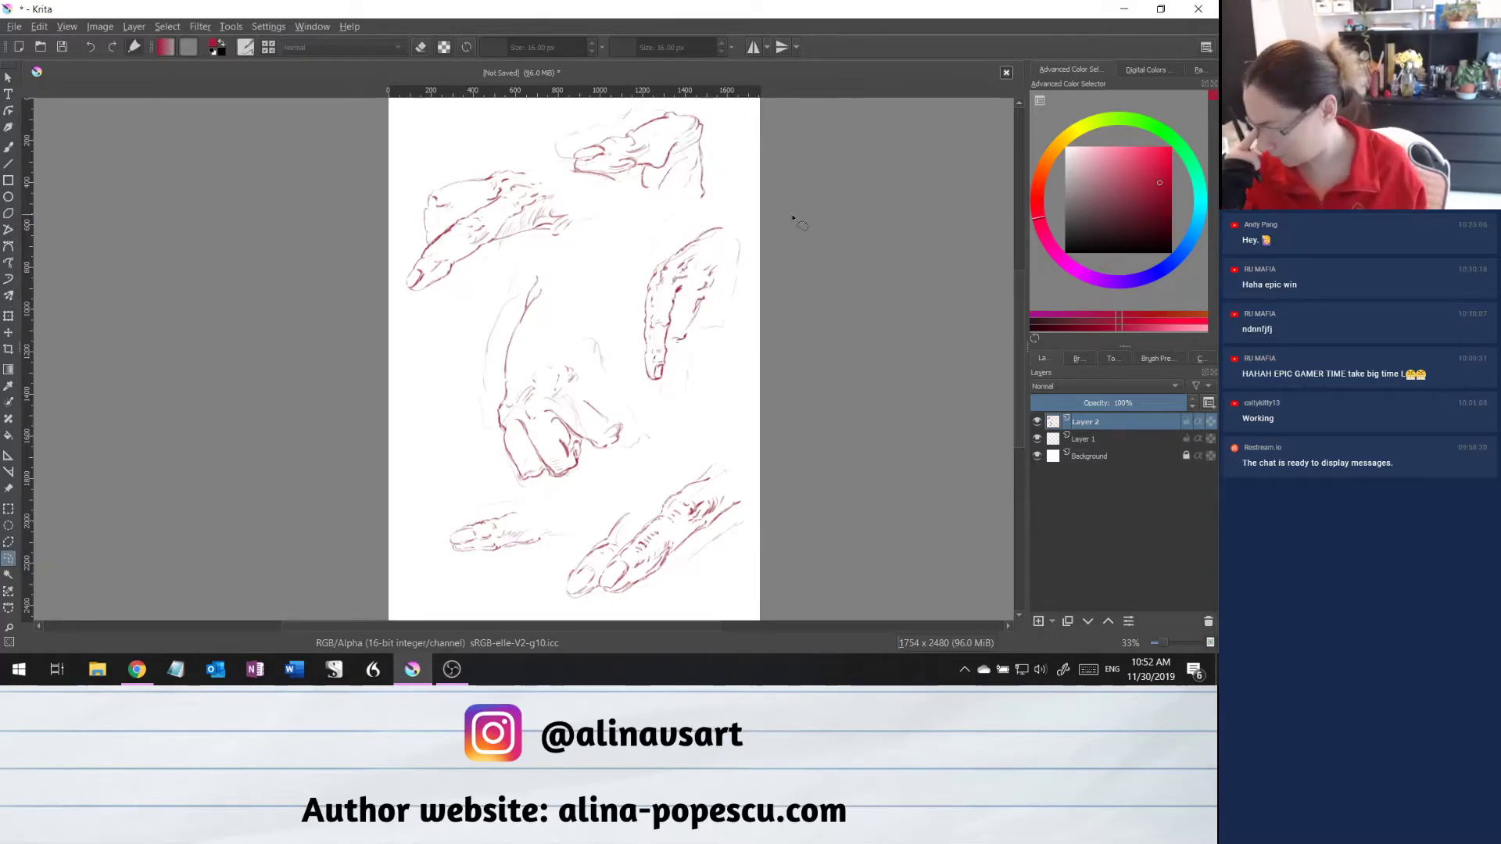
Choose the Ink-3 Gpen brush preset and set the foreground colour to black.
left_click(1159, 359)
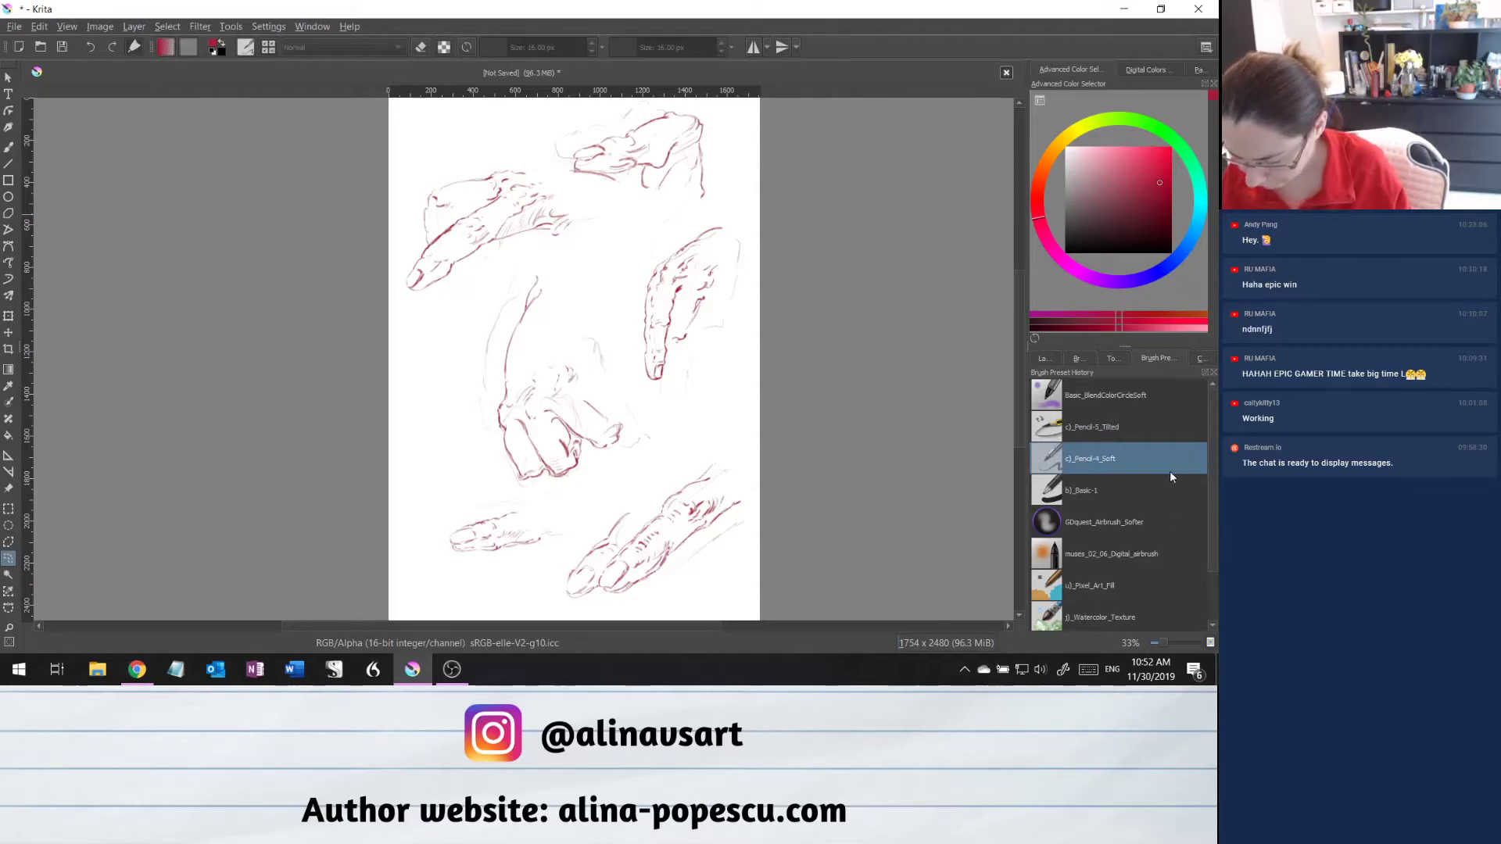
scroll(1213, 568, "down", 2)
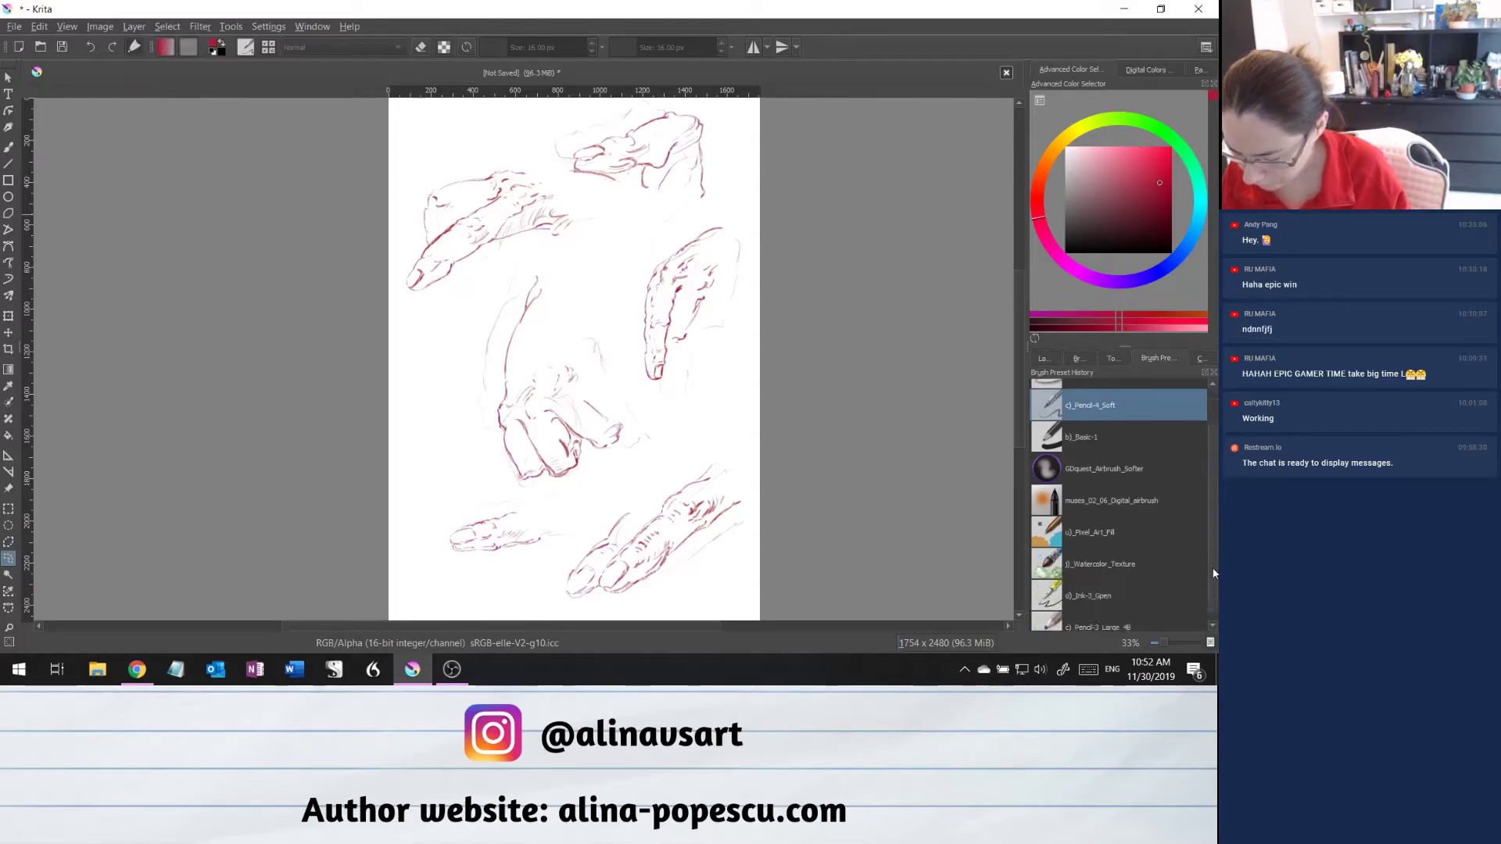
left_click(1106, 583)
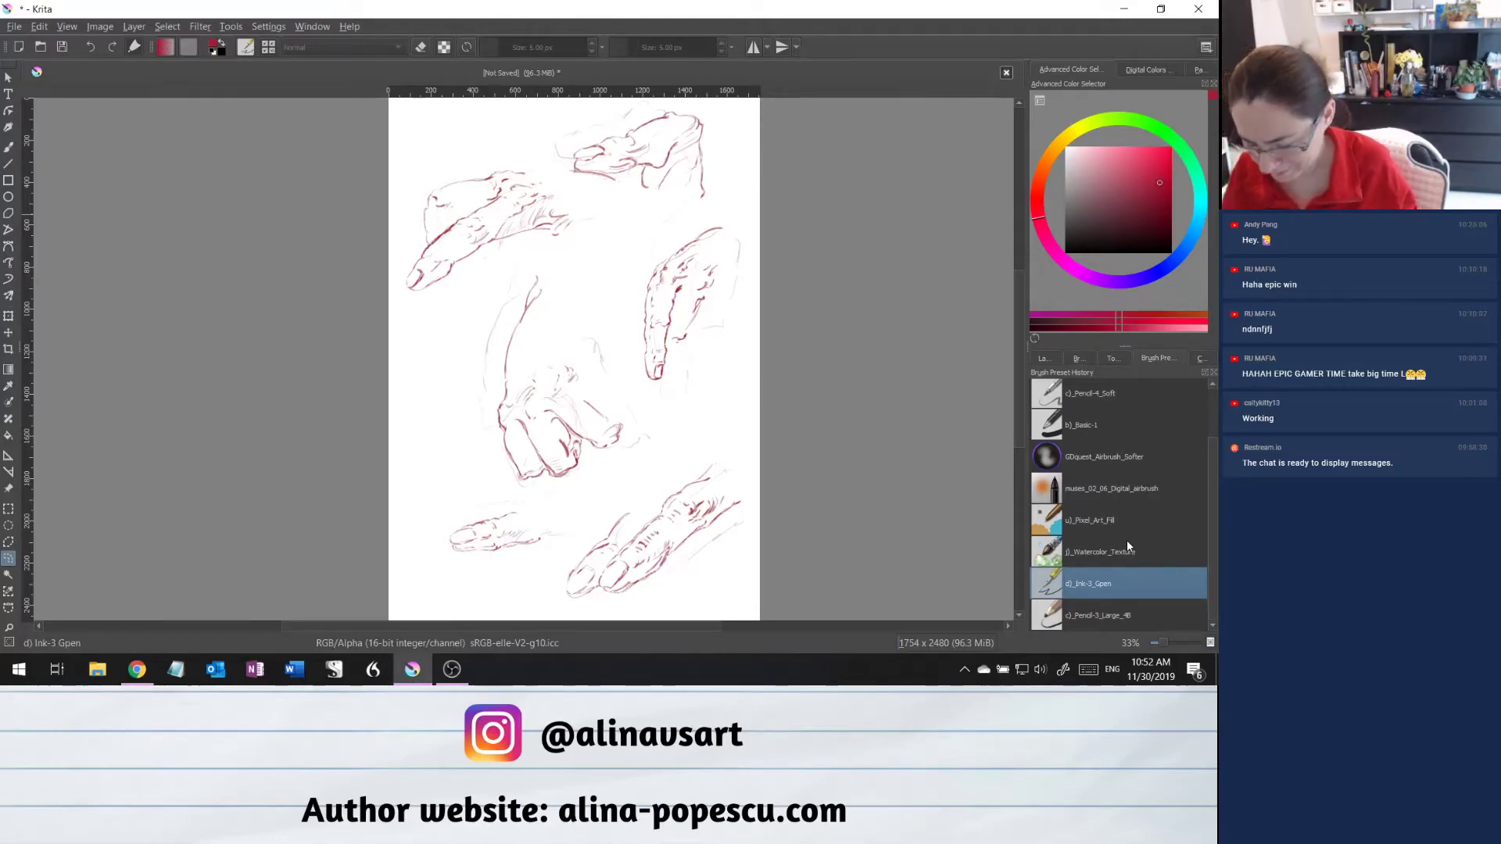
left_click_drag(1141, 206, 1071, 258)
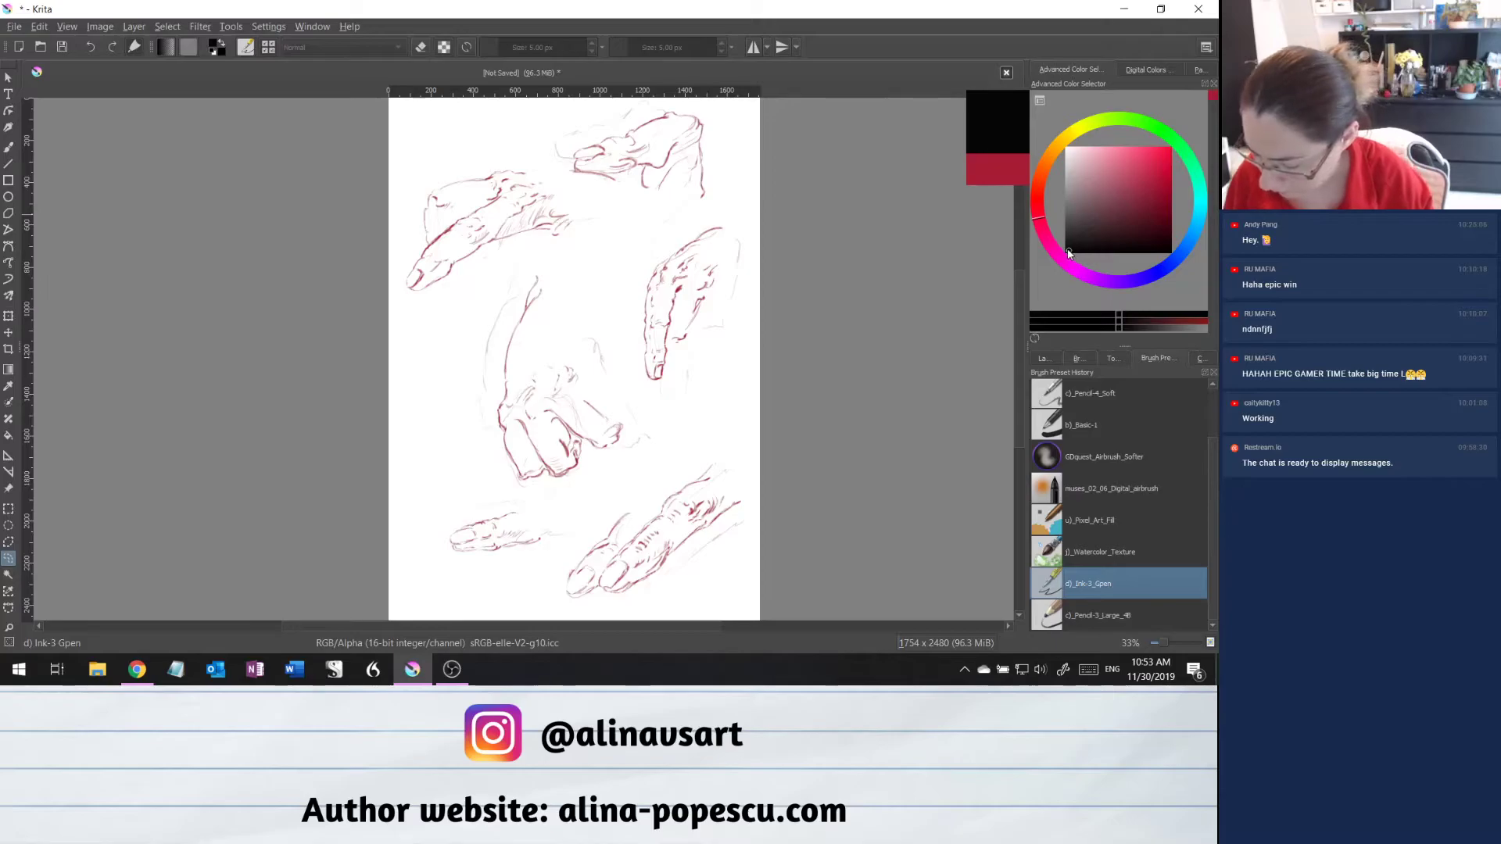
left_click(1072, 245)
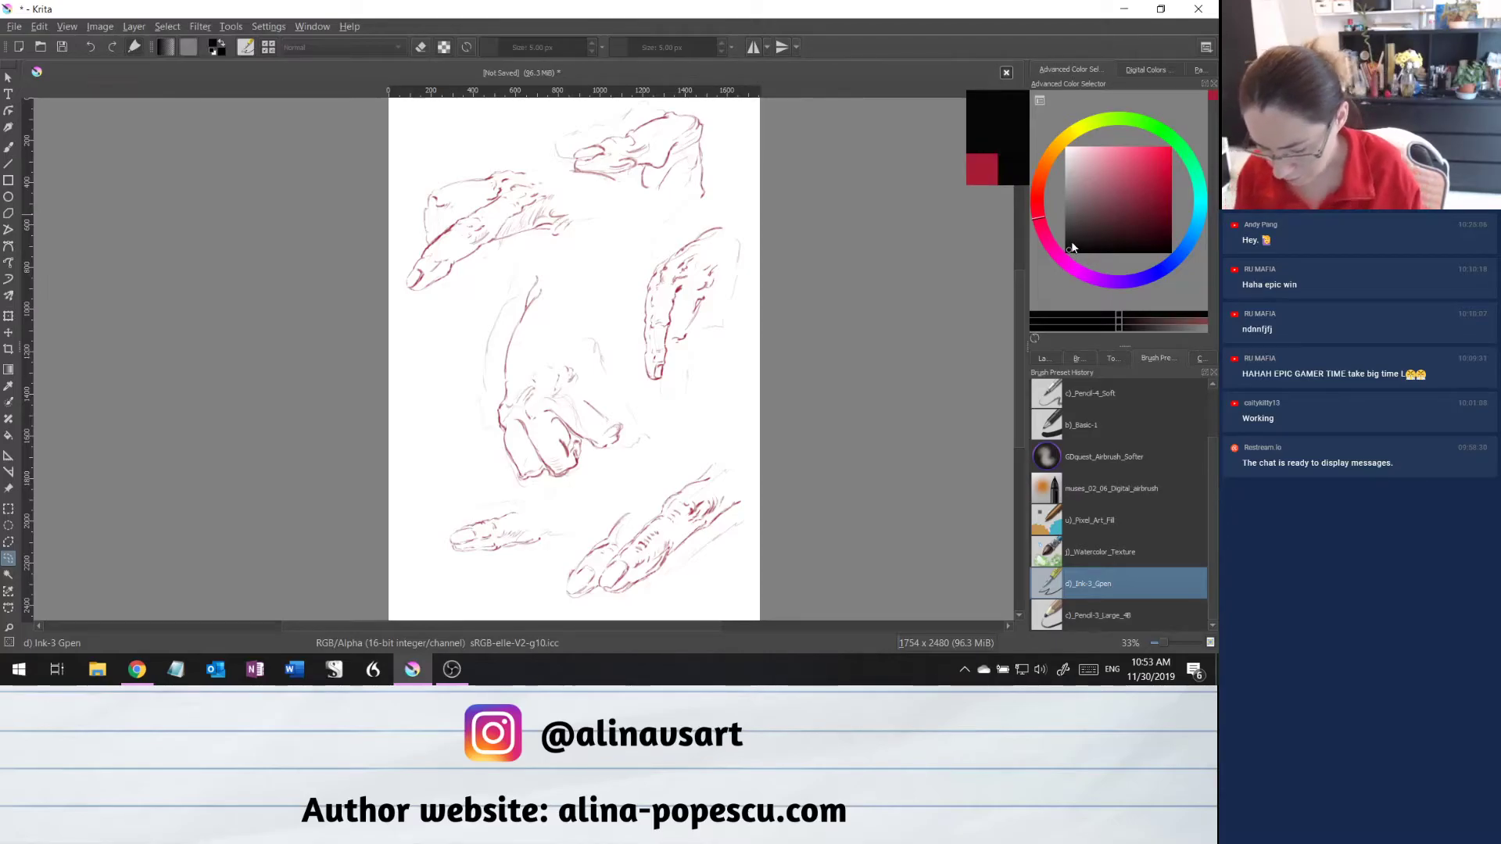
Add a new paint layer above Layer 2 and activate the Freehand Brush for work on the top hand.
left_click(1071, 355)
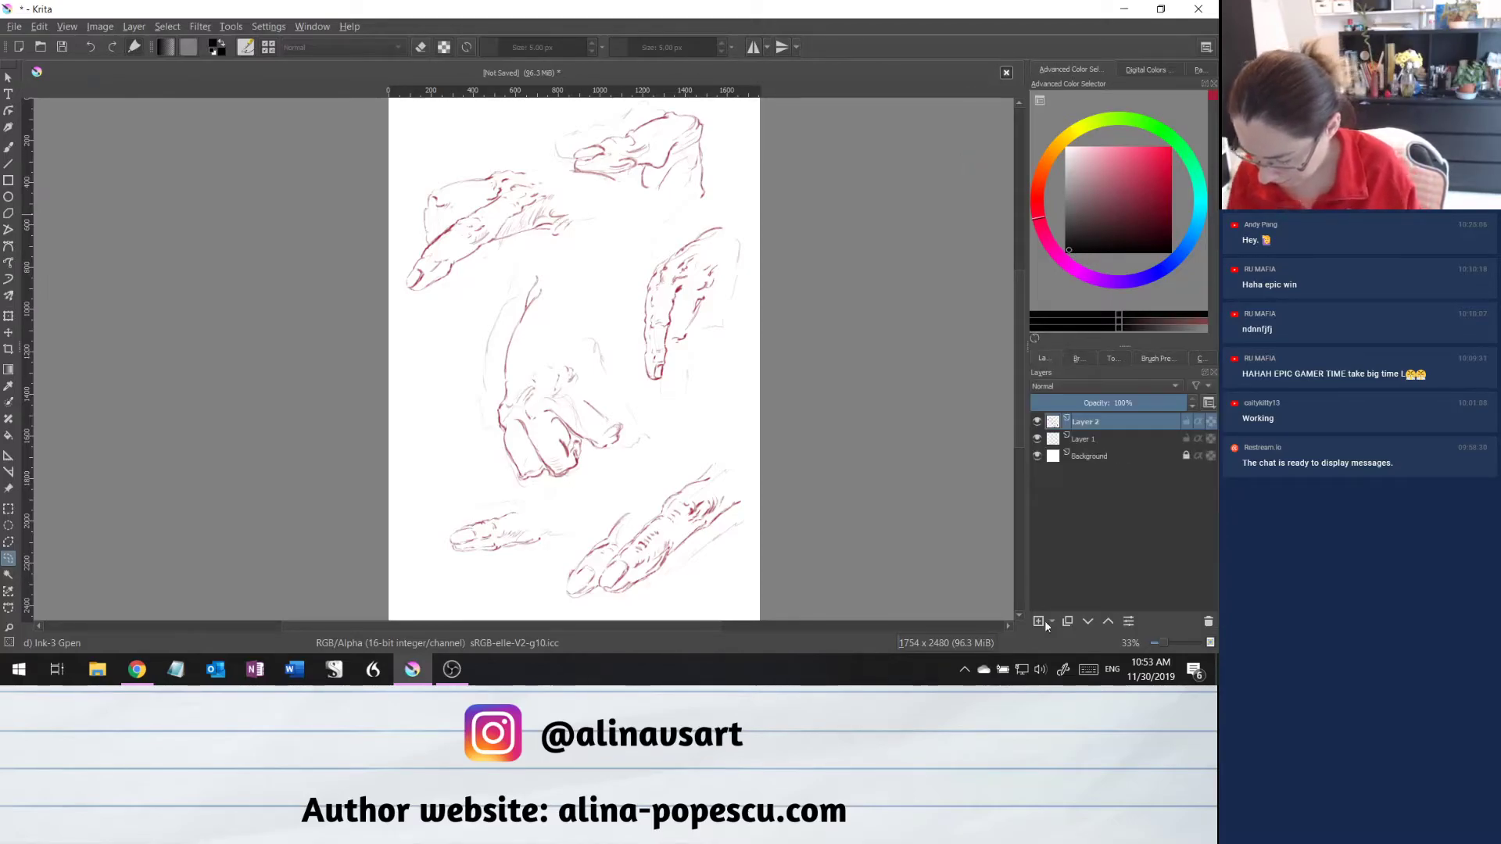
key("Insert")
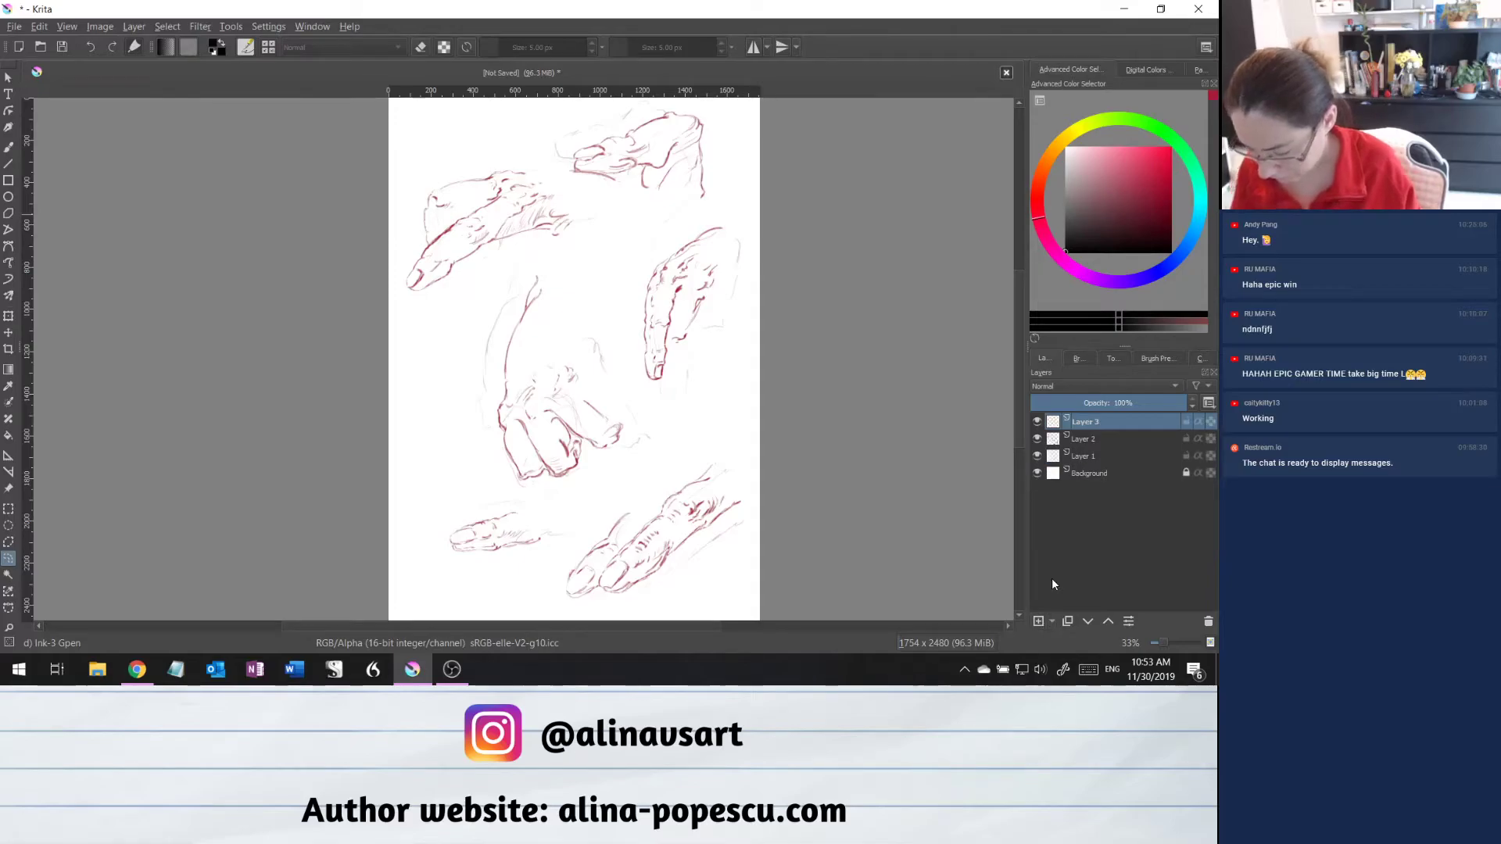
scroll(640, 252, "up", 3)
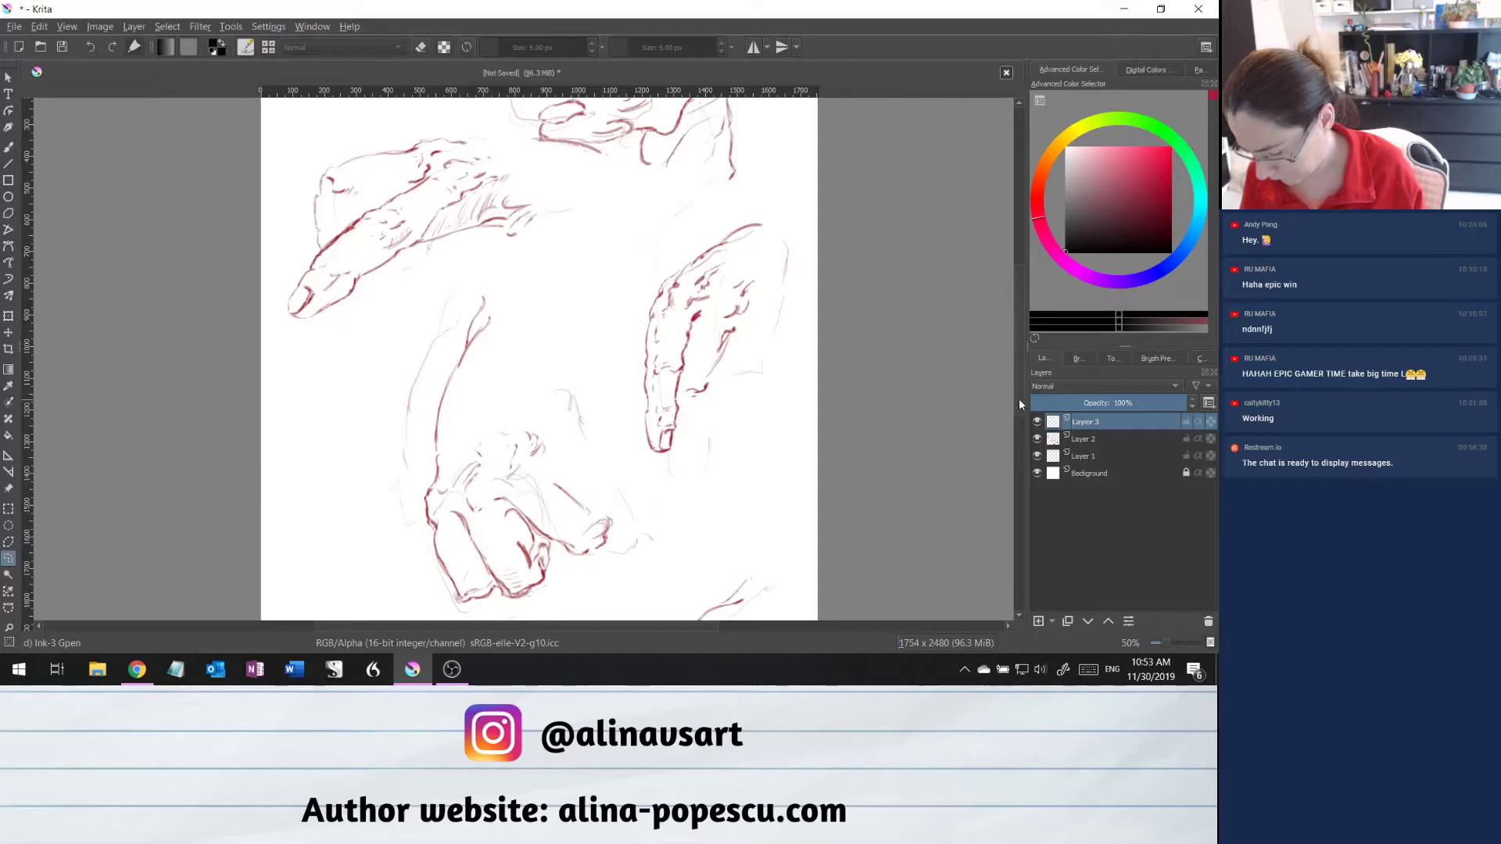
scroll(821, 322, "up", 1)
scroll(821, 322, "up", 1)
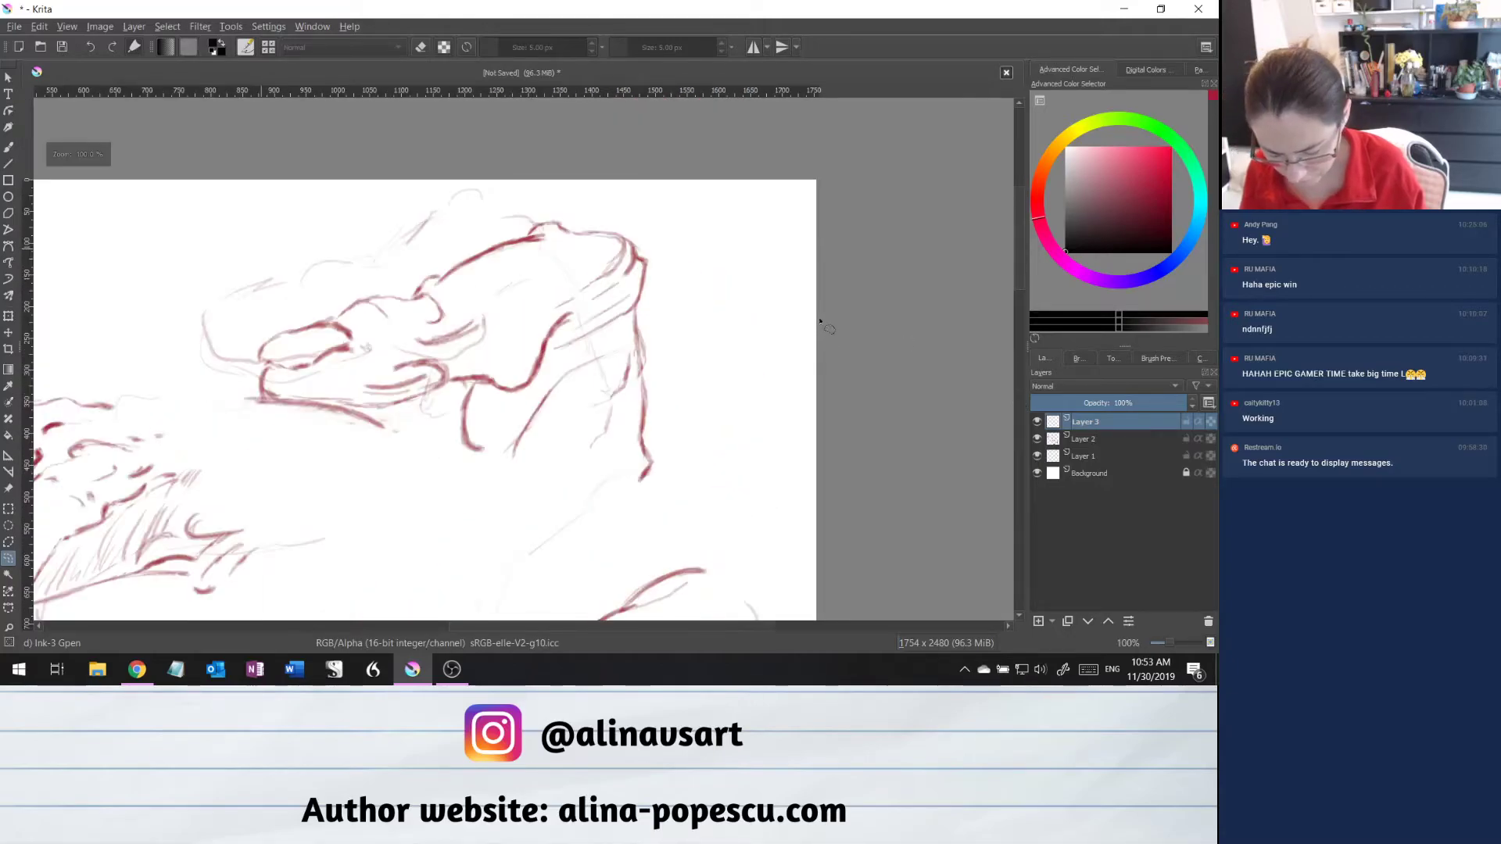
left_click(9, 149)
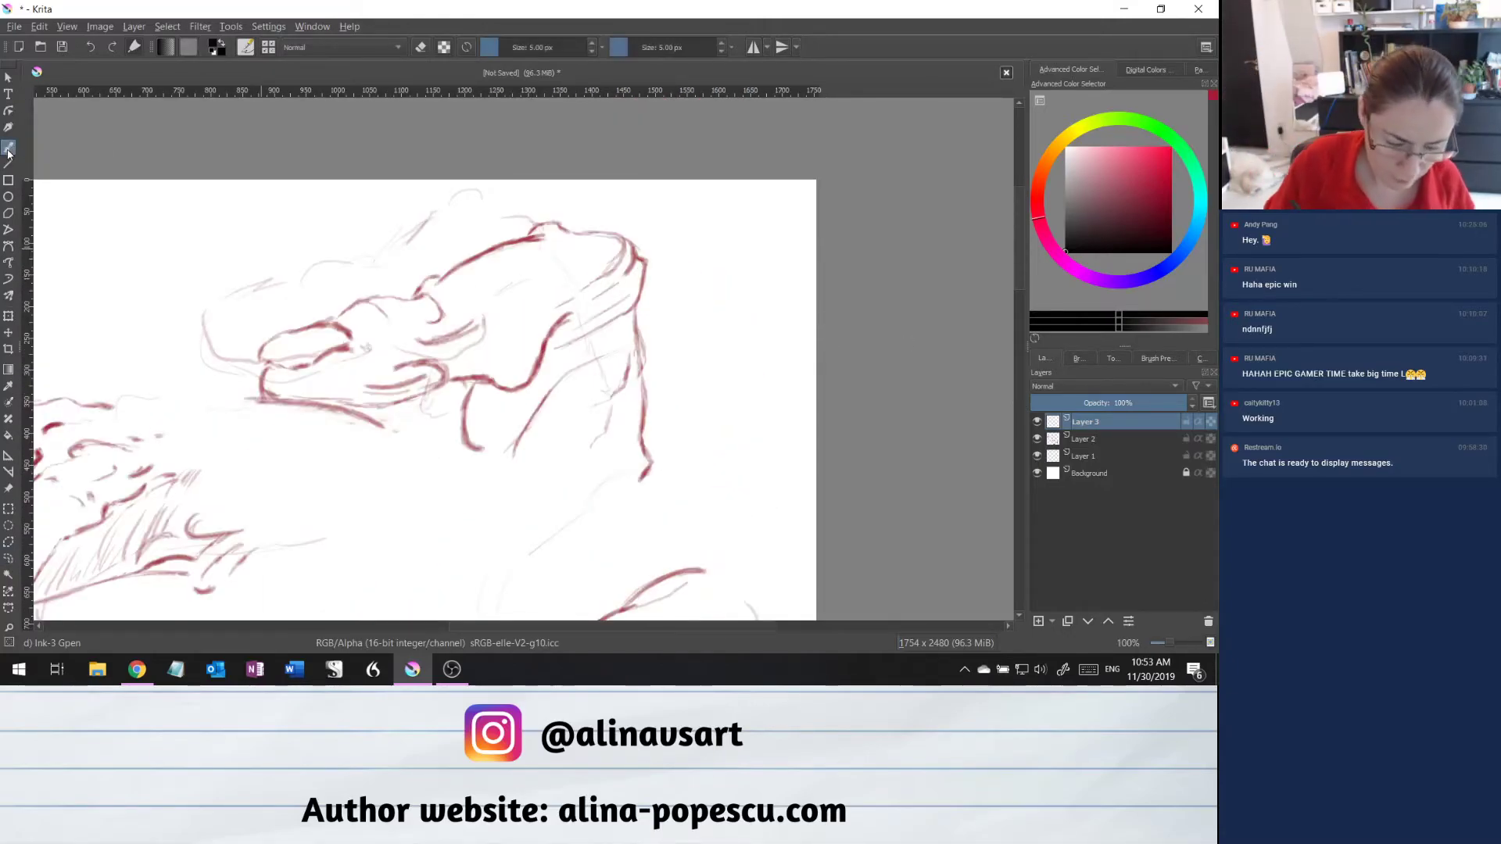
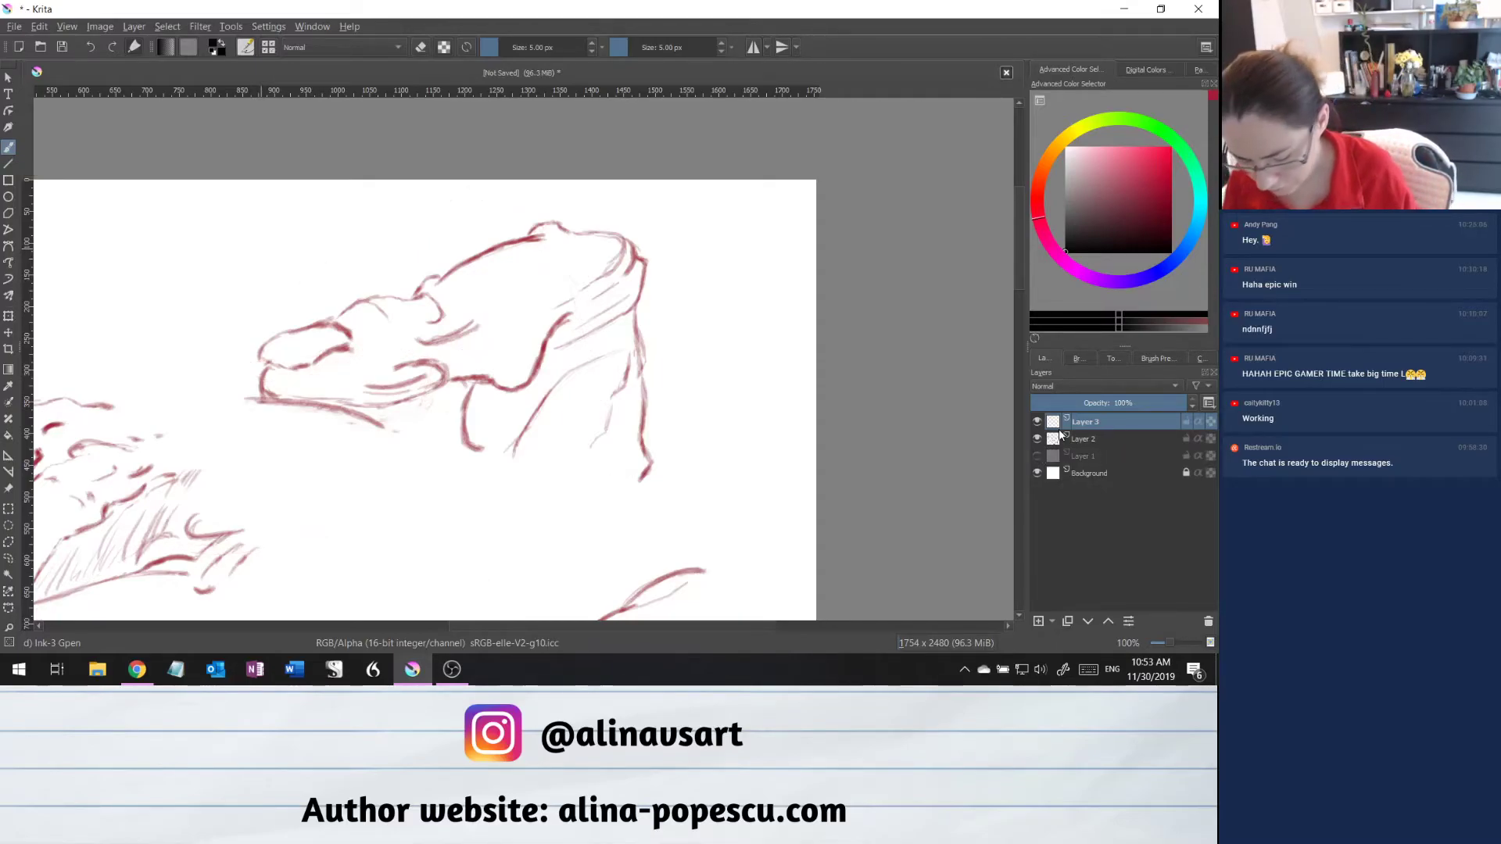
Hide Layer 1, lower Layer 2's opacity to about 59%, and make Layer 3 the active layer.
left_click(1095, 442)
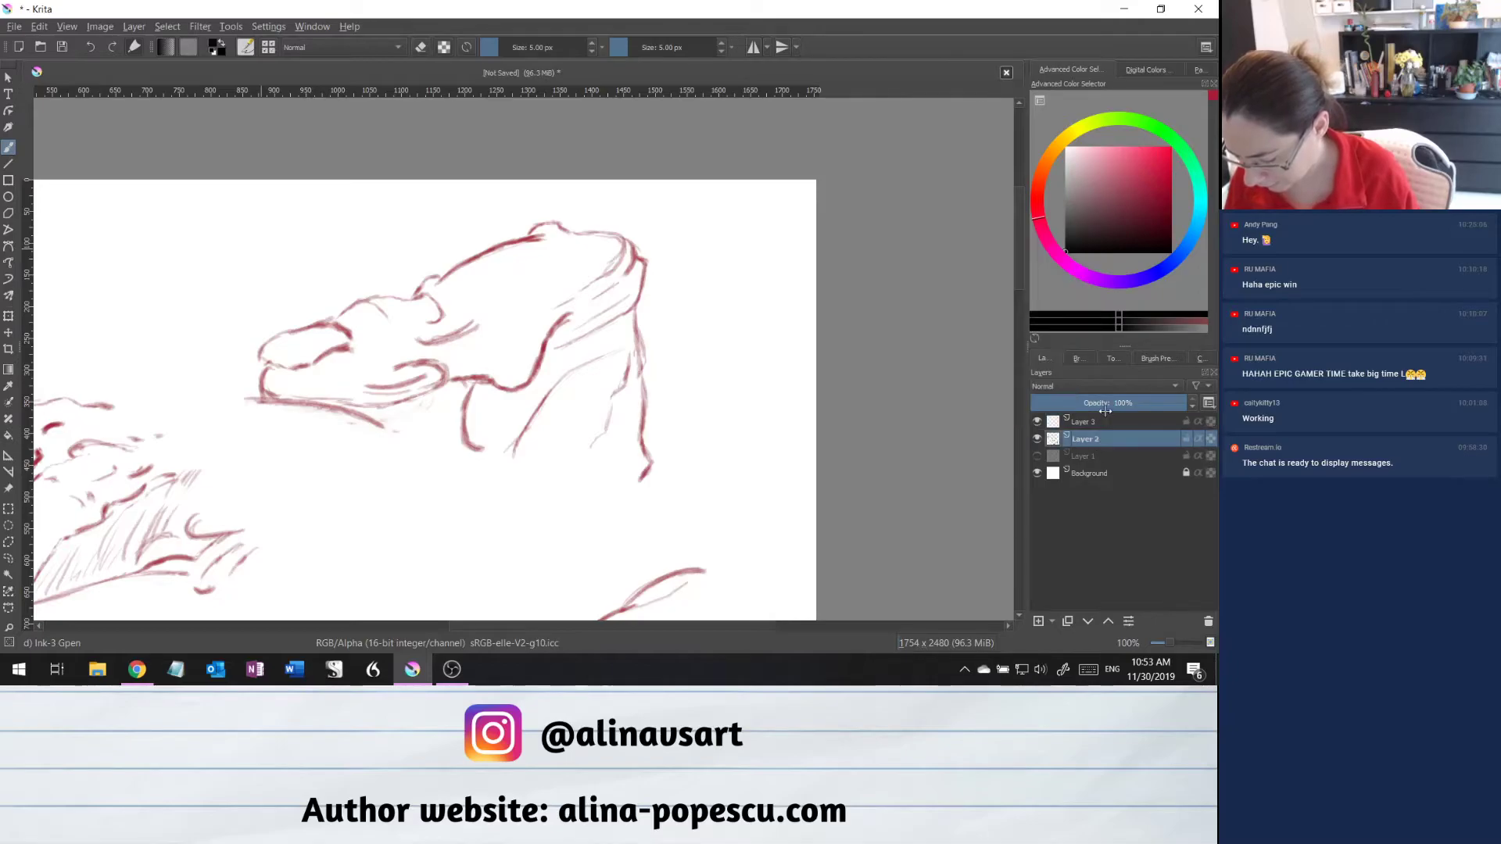
left_click_drag(1175, 403, 1111, 404)
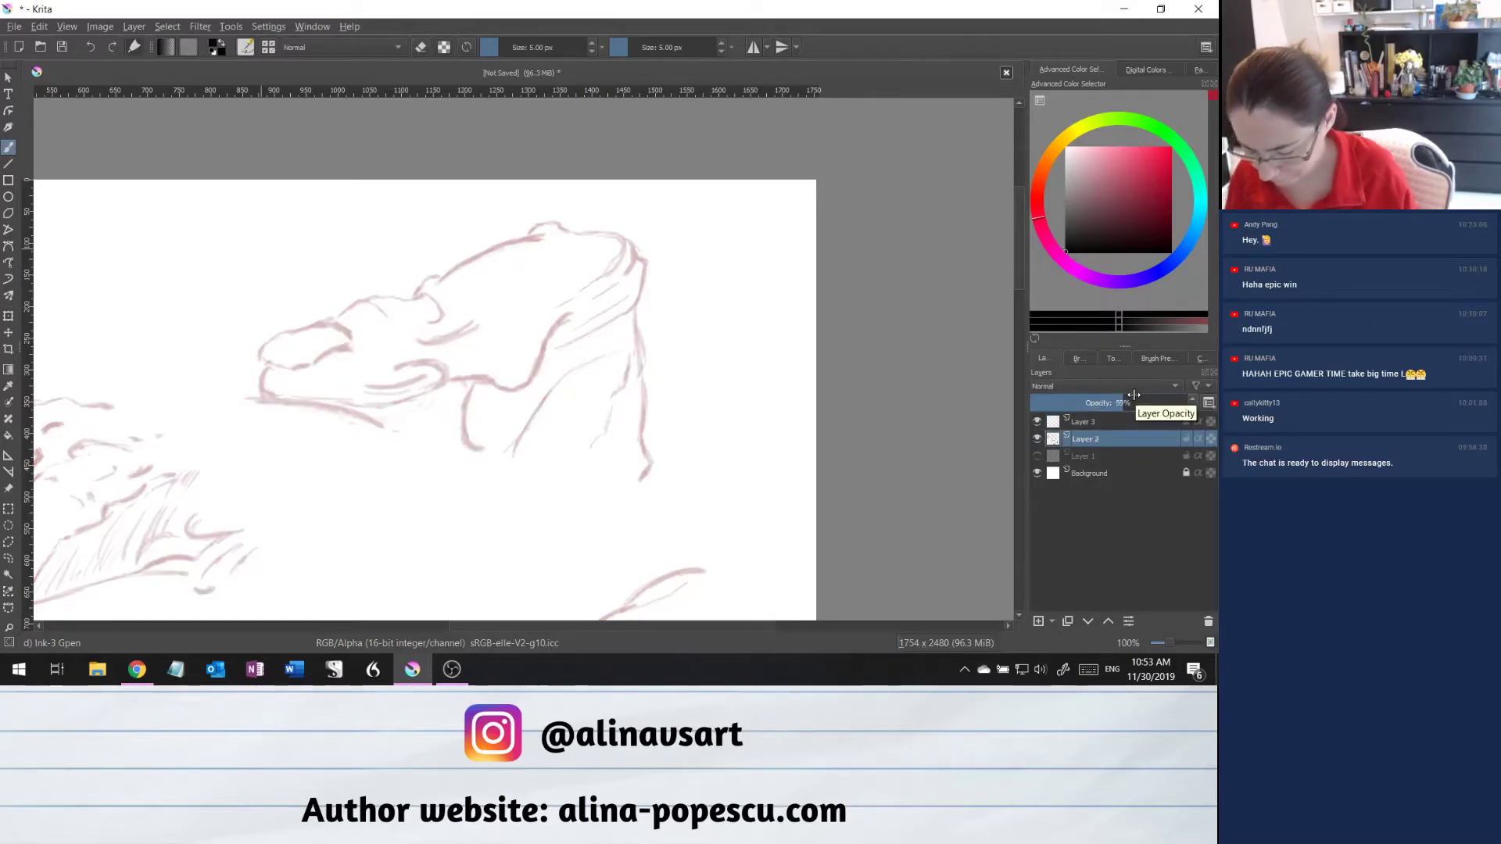
left_click(1087, 424)
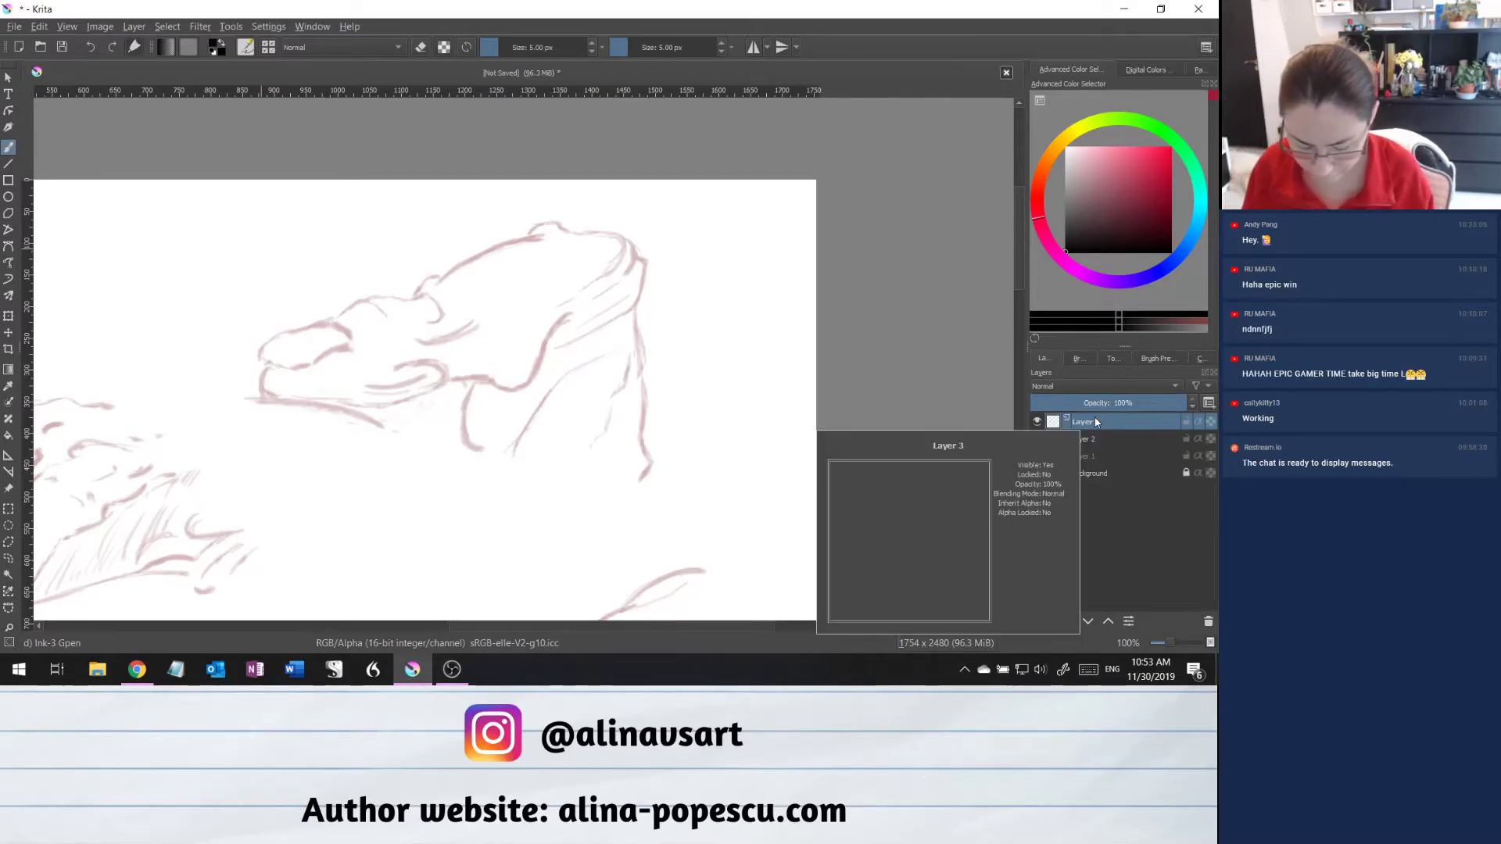
Set the ink brush size to 12 px and ink the upper edge of the top hand's fingertip in black on Layer 3.
left_click_drag(263, 346, 318, 326)
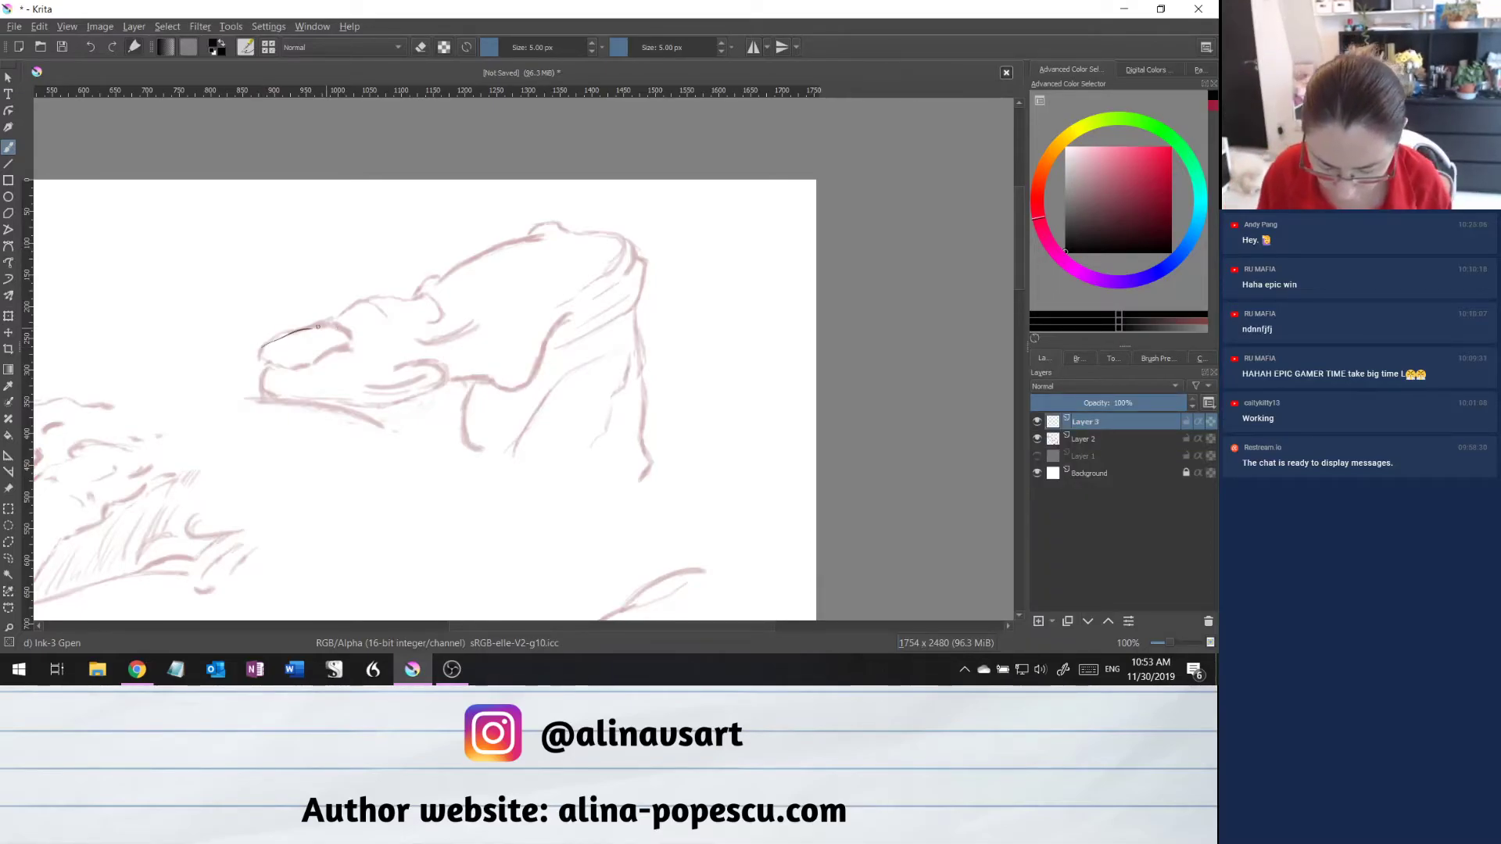
key("ctrl+z")
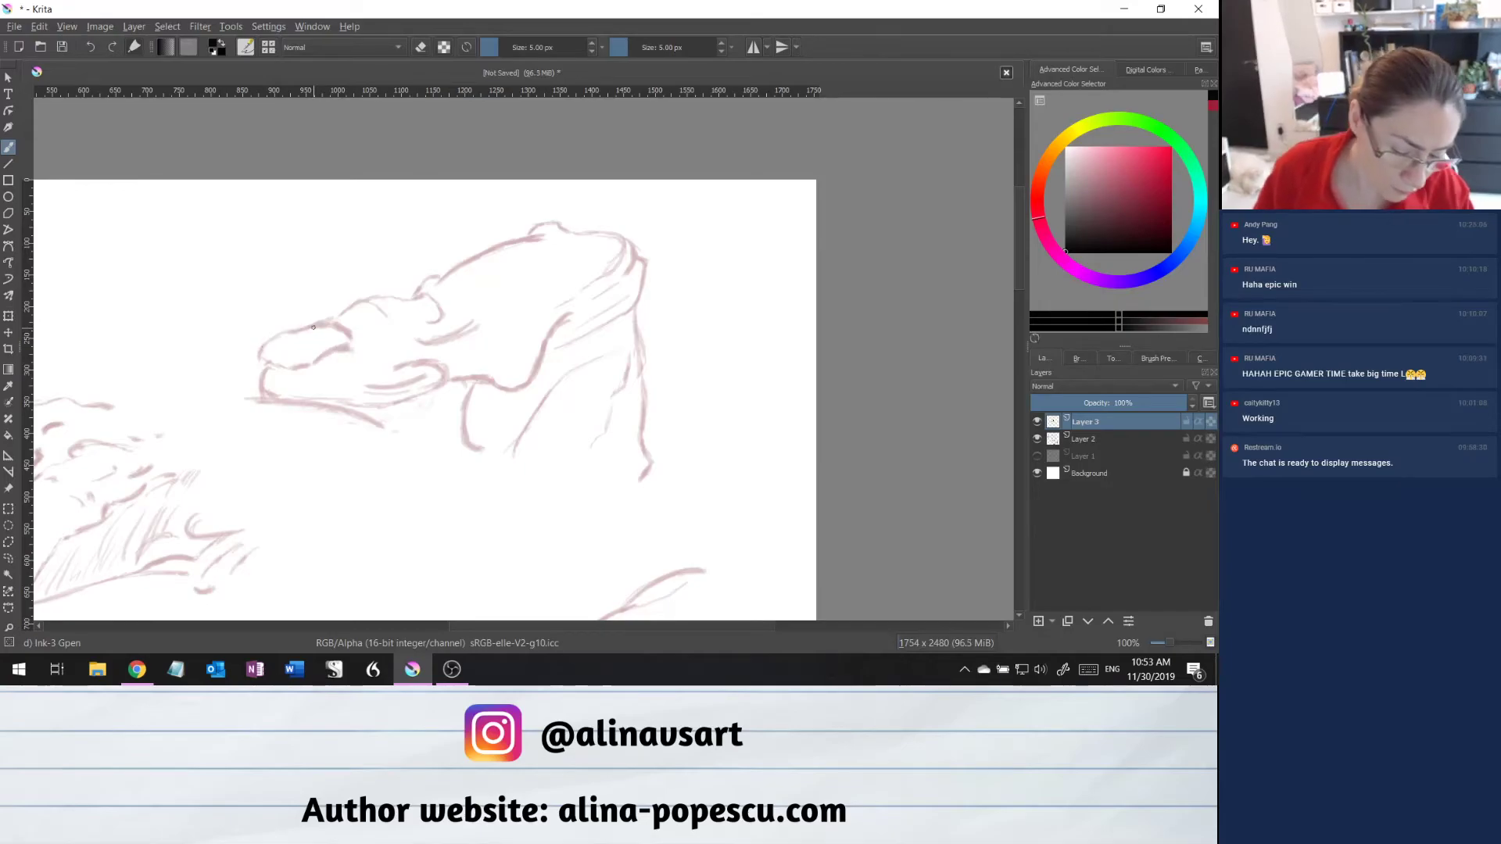
key("bracketright")
key("bracketright")
key("bracketright")
key("bracketright")
key("bracketright")
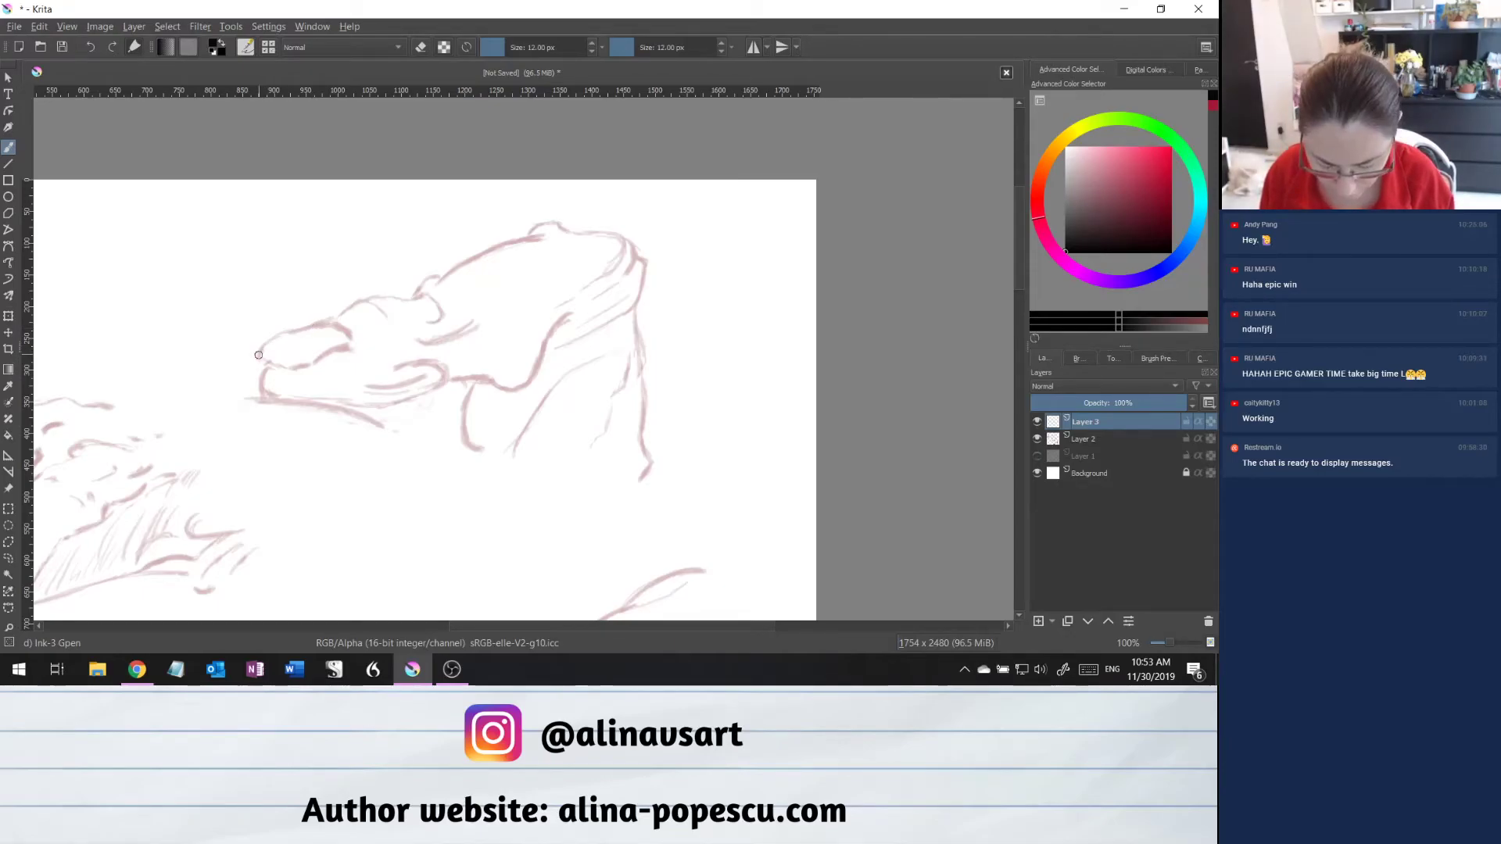
left_click_drag(259, 355, 329, 319)
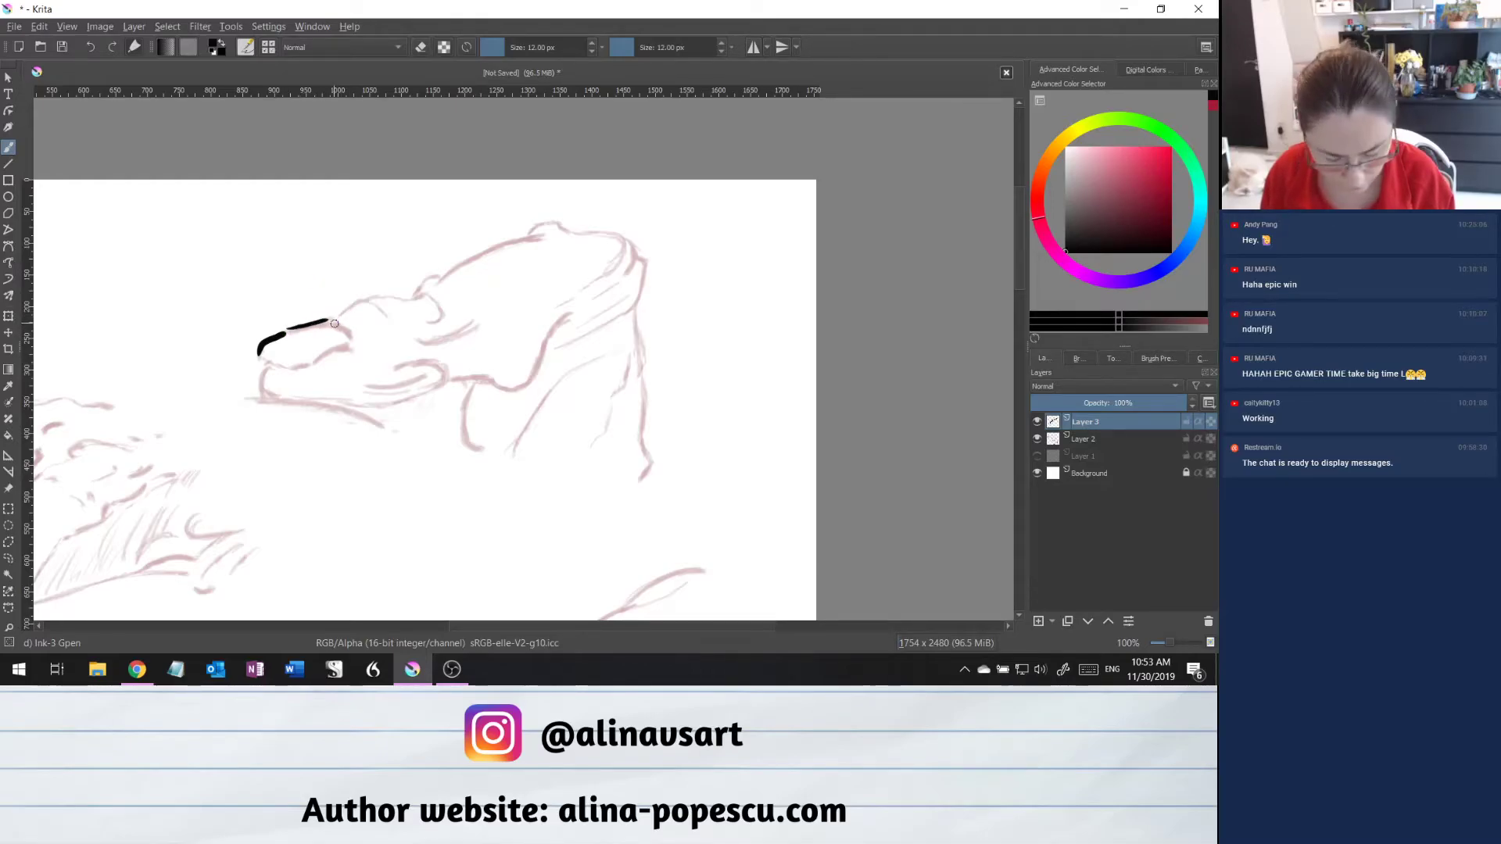
Ink the top hand's fingernail outline and the rounded fingertip pad below it, extending along the finger's underside.
mouse_move(331, 322)
left_mouse_down()
mouse_move(349, 338)
mouse_move(317, 358)
left_mouse_up()
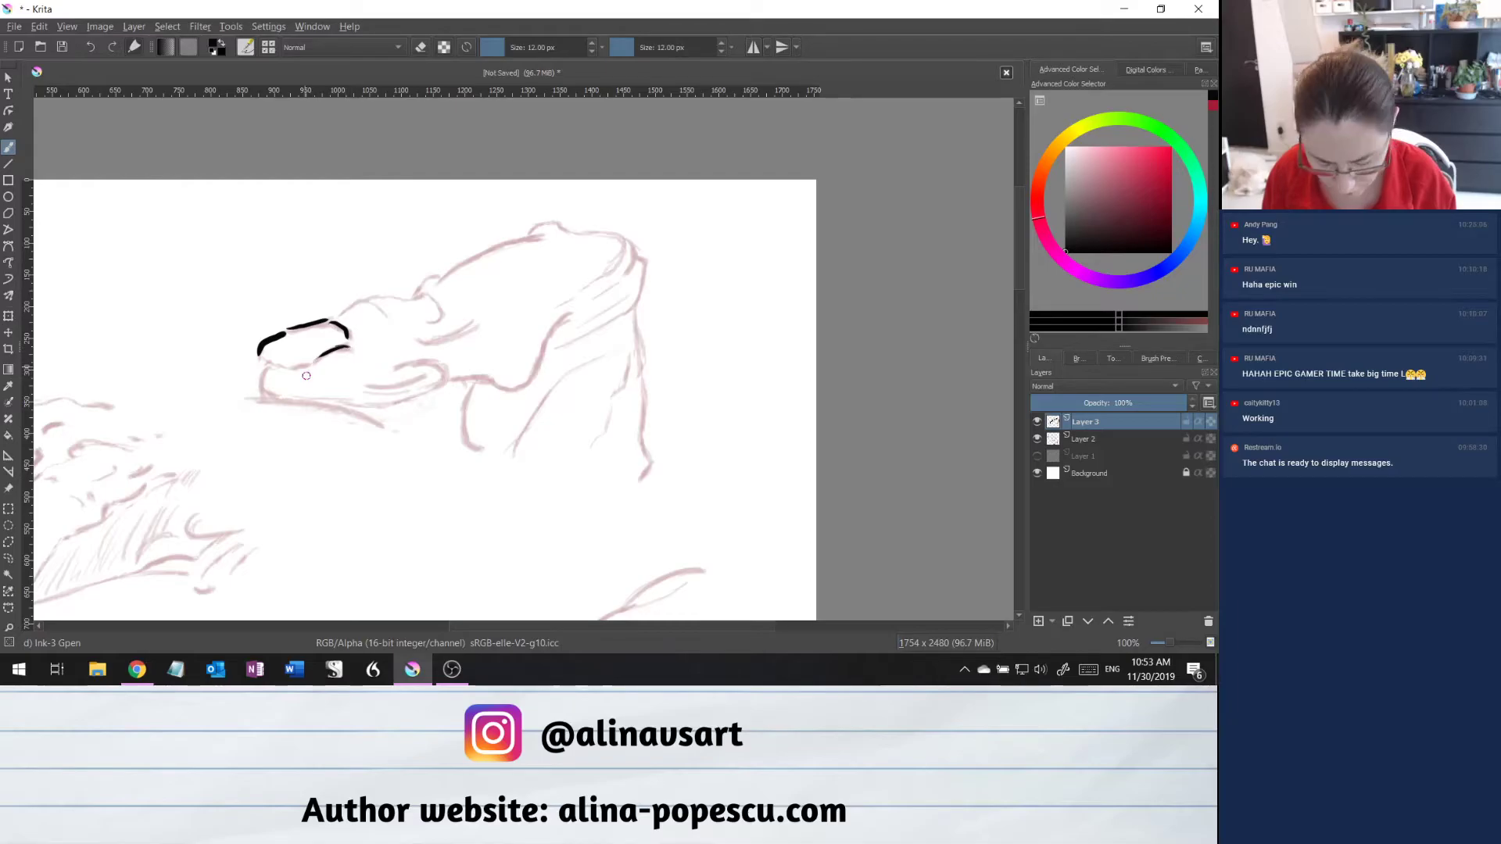
mouse_move(352, 348)
left_mouse_down()
mouse_move(272, 360)
mouse_move(288, 375)
left_mouse_up()
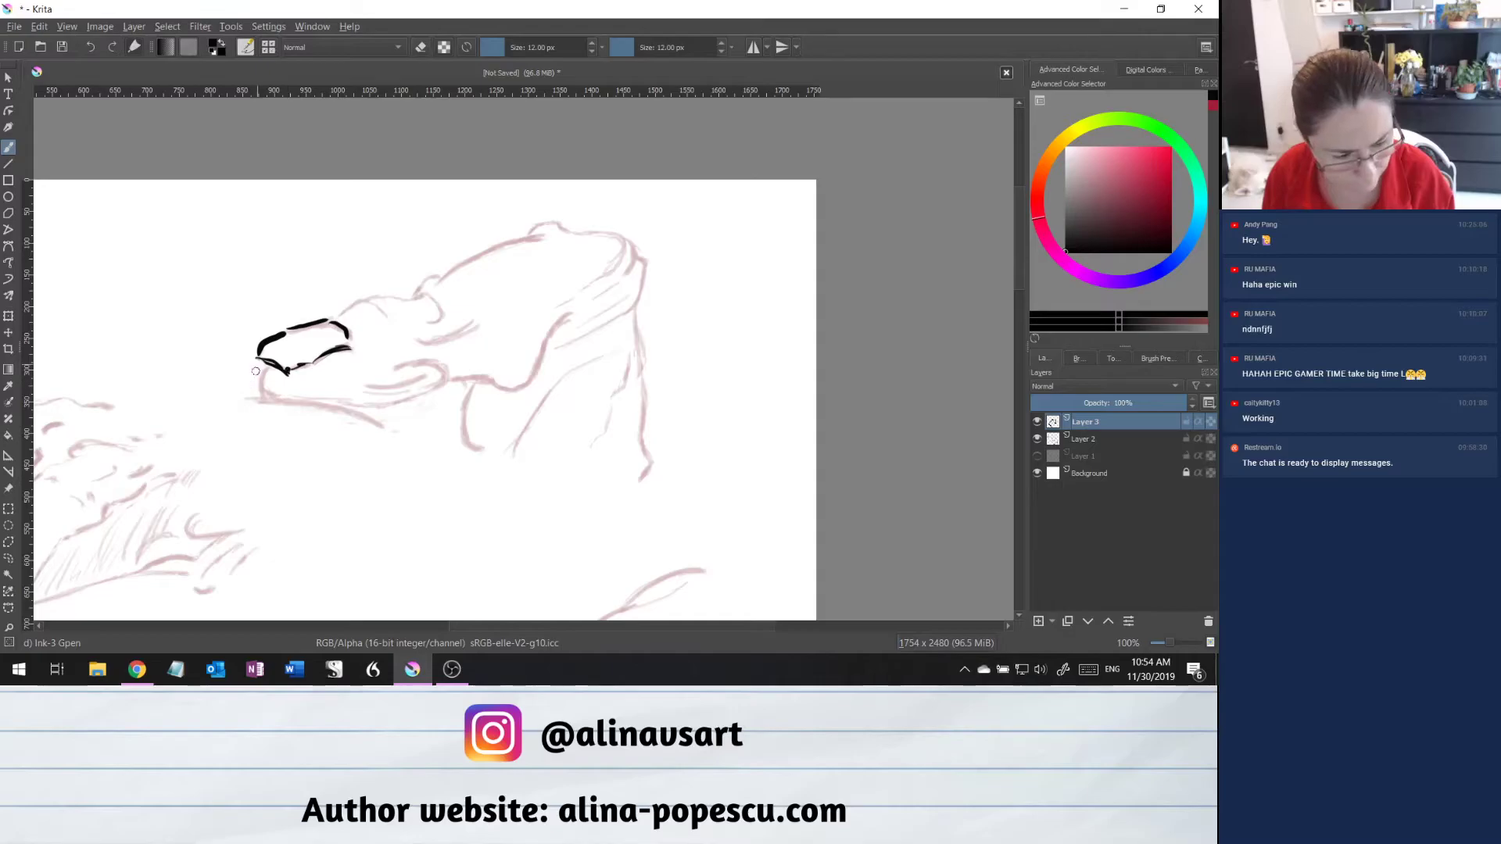
left_click_drag(265, 371, 261, 394)
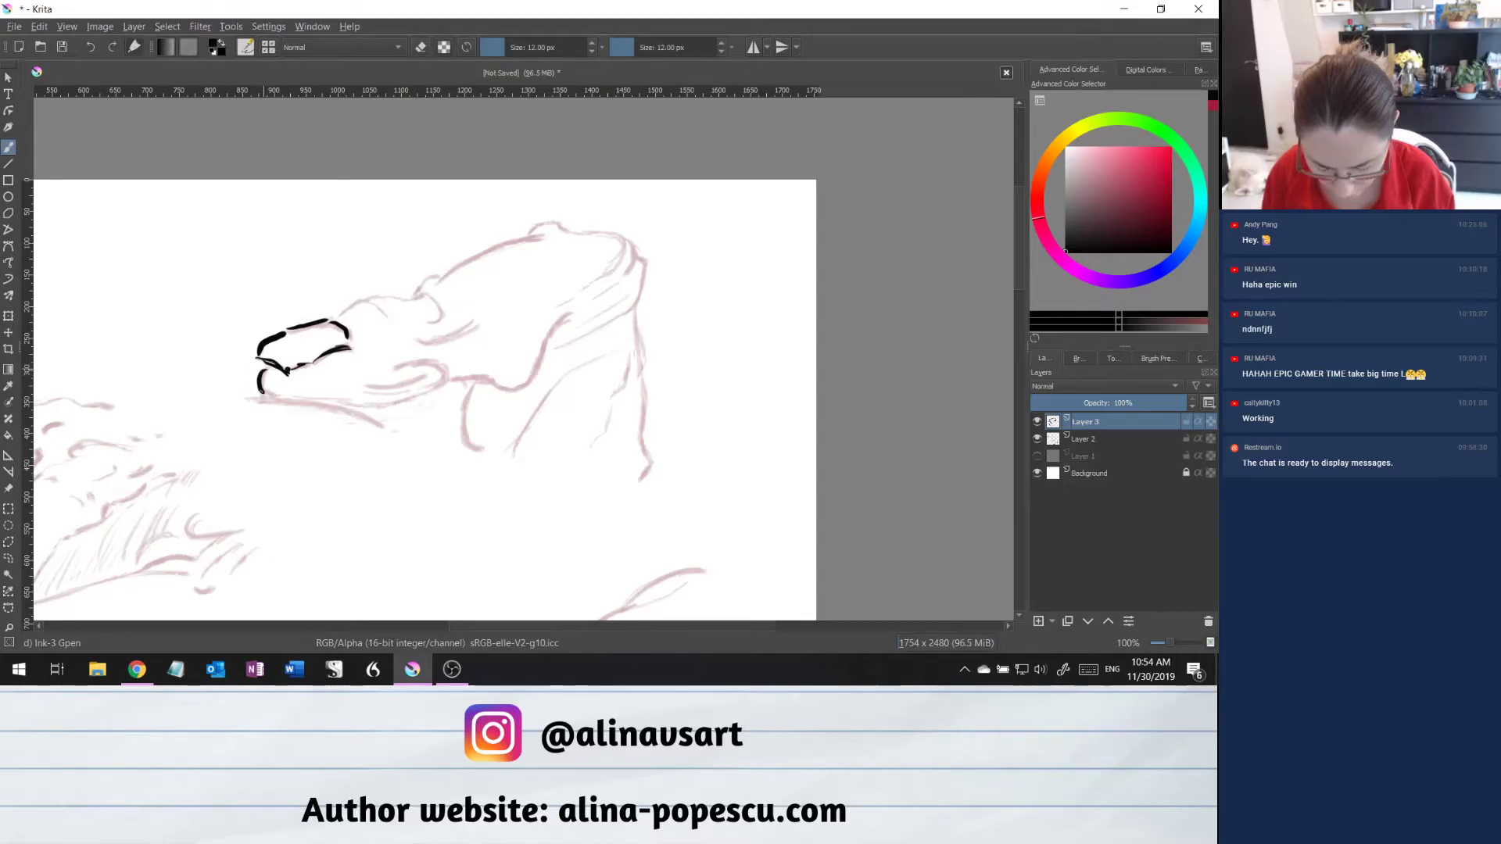
mouse_move(263, 397)
left_mouse_down()
mouse_move(369, 418)
mouse_move(360, 409)
mouse_move(449, 380)
mouse_move(436, 364)
mouse_move(424, 397)
mouse_move(374, 411)
left_mouse_up()
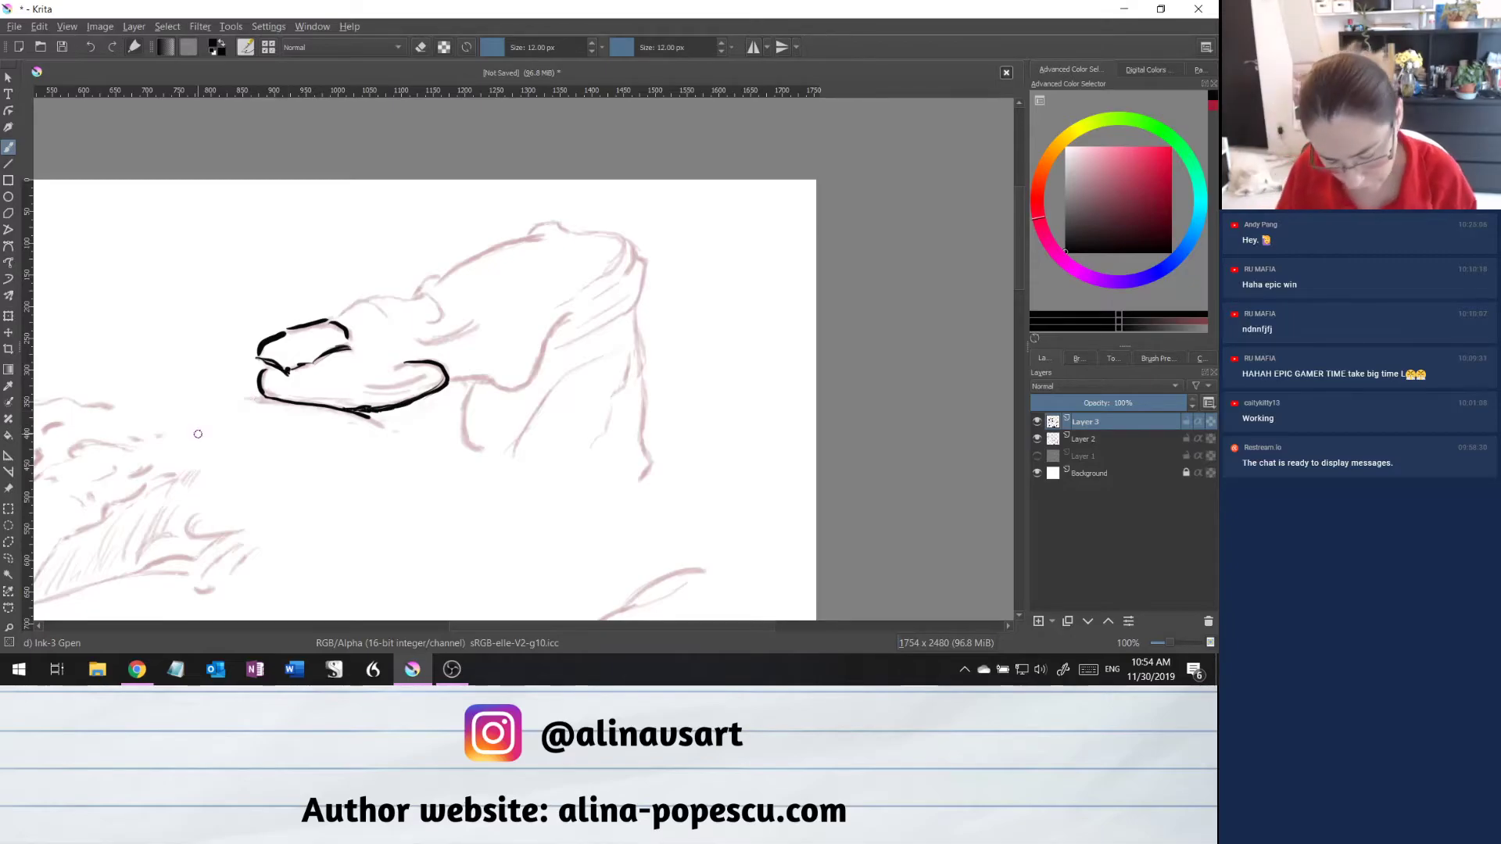
Ink several long, thin sloping strokes beneath the top hand's fingertip to mark the surface it rests on.
mouse_move(211, 399)
left_mouse_down()
mouse_move(387, 434)
mouse_move(420, 457)
left_mouse_up()
mouse_move(260, 402)
left_mouse_down()
mouse_move(375, 426)
mouse_move(434, 461)
left_mouse_up()
left_click_drag(361, 429, 408, 448)
left_click_drag(197, 391, 347, 413)
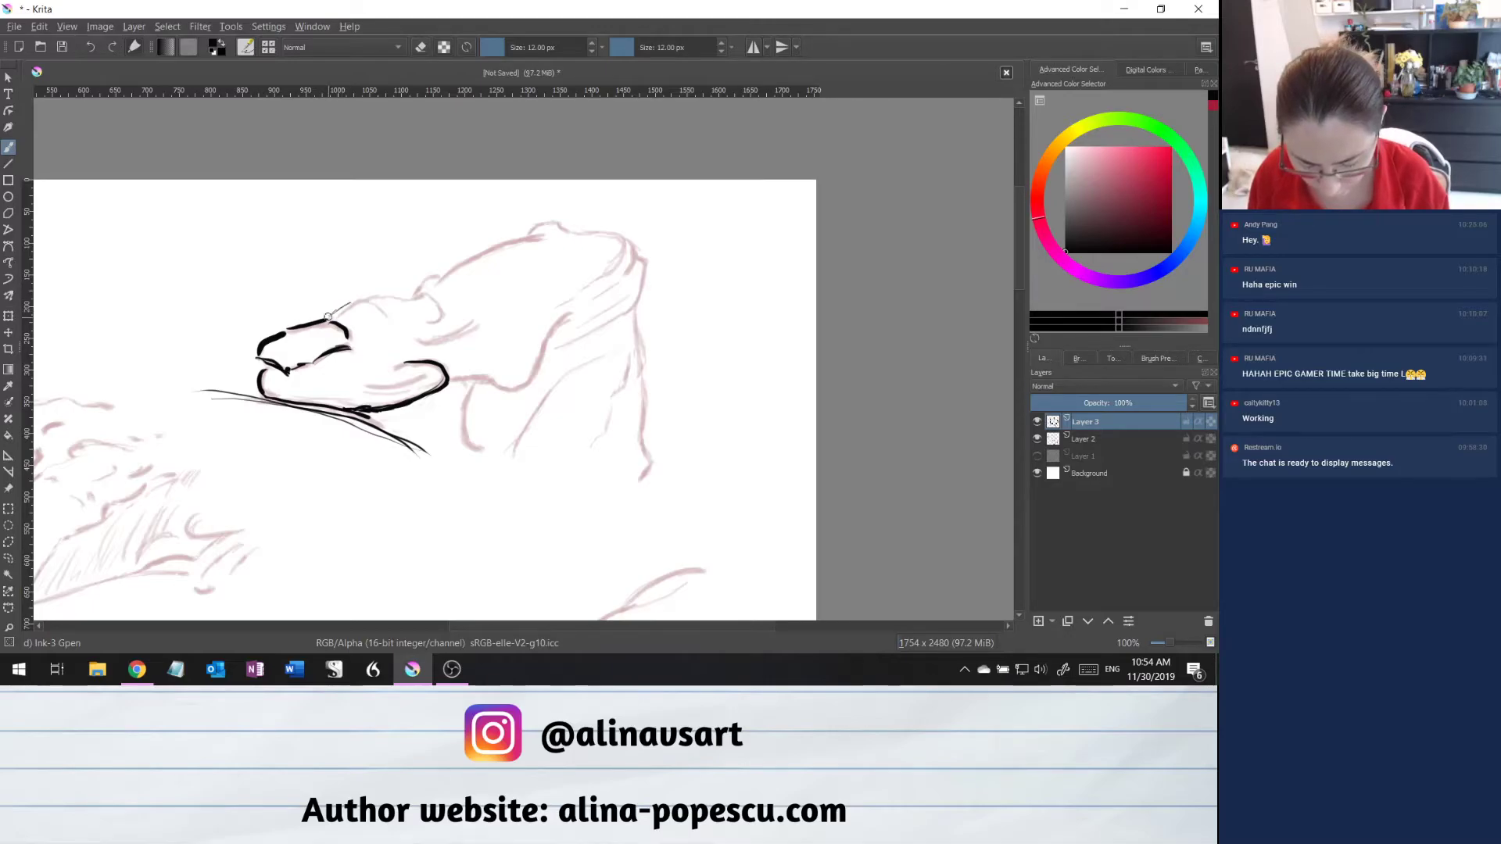
Ink the top finger's upper contour from the nail over the knuckles to its far bend, adding the joint creases.
left_click_drag(328, 315, 440, 273)
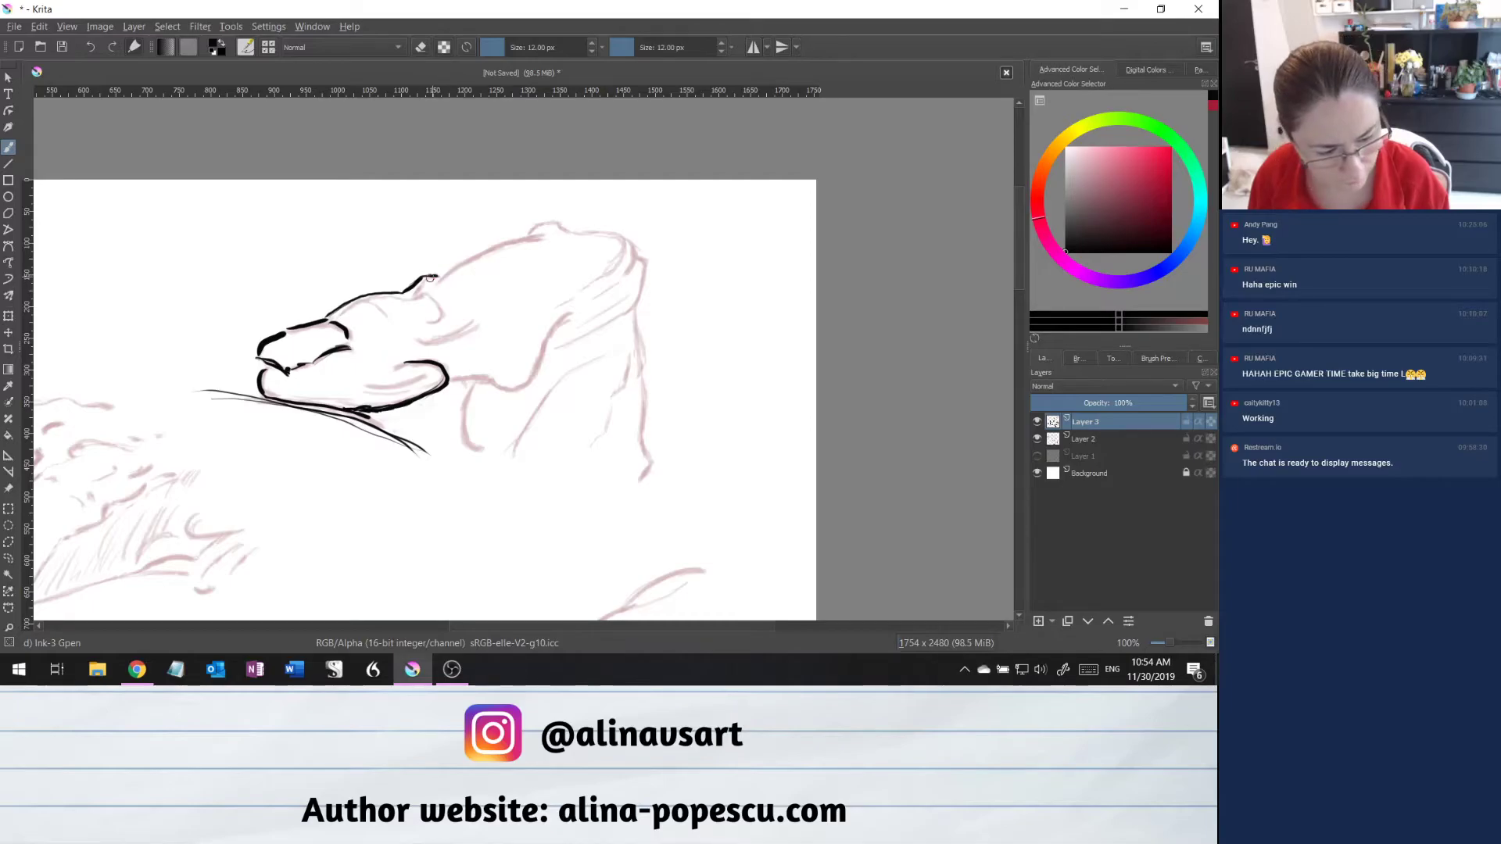
left_click_drag(401, 294, 435, 297)
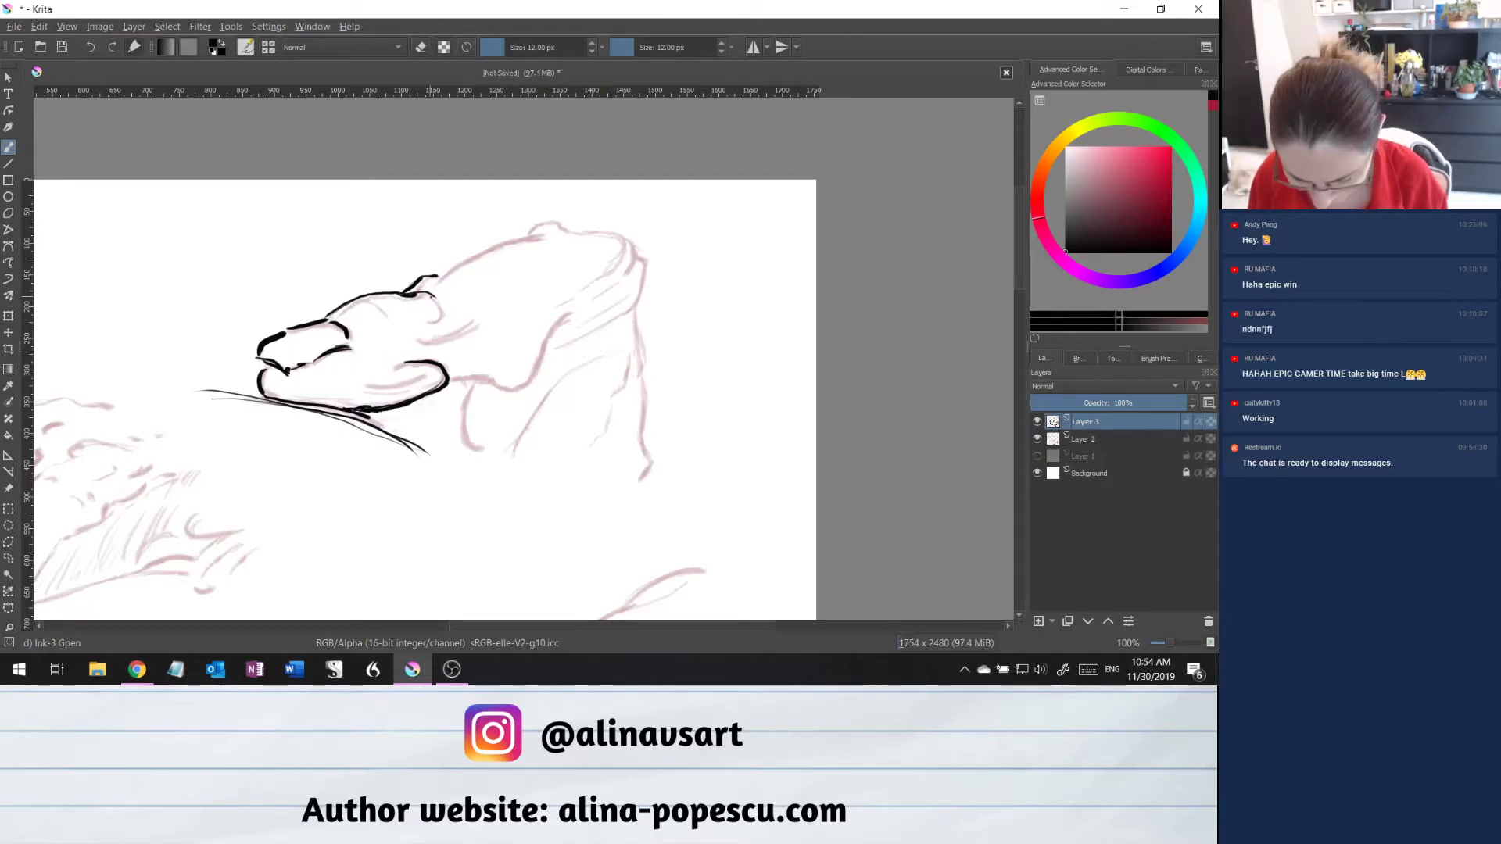
mouse_move(421, 289)
left_mouse_down()
mouse_move(437, 319)
mouse_move(392, 312)
left_mouse_up()
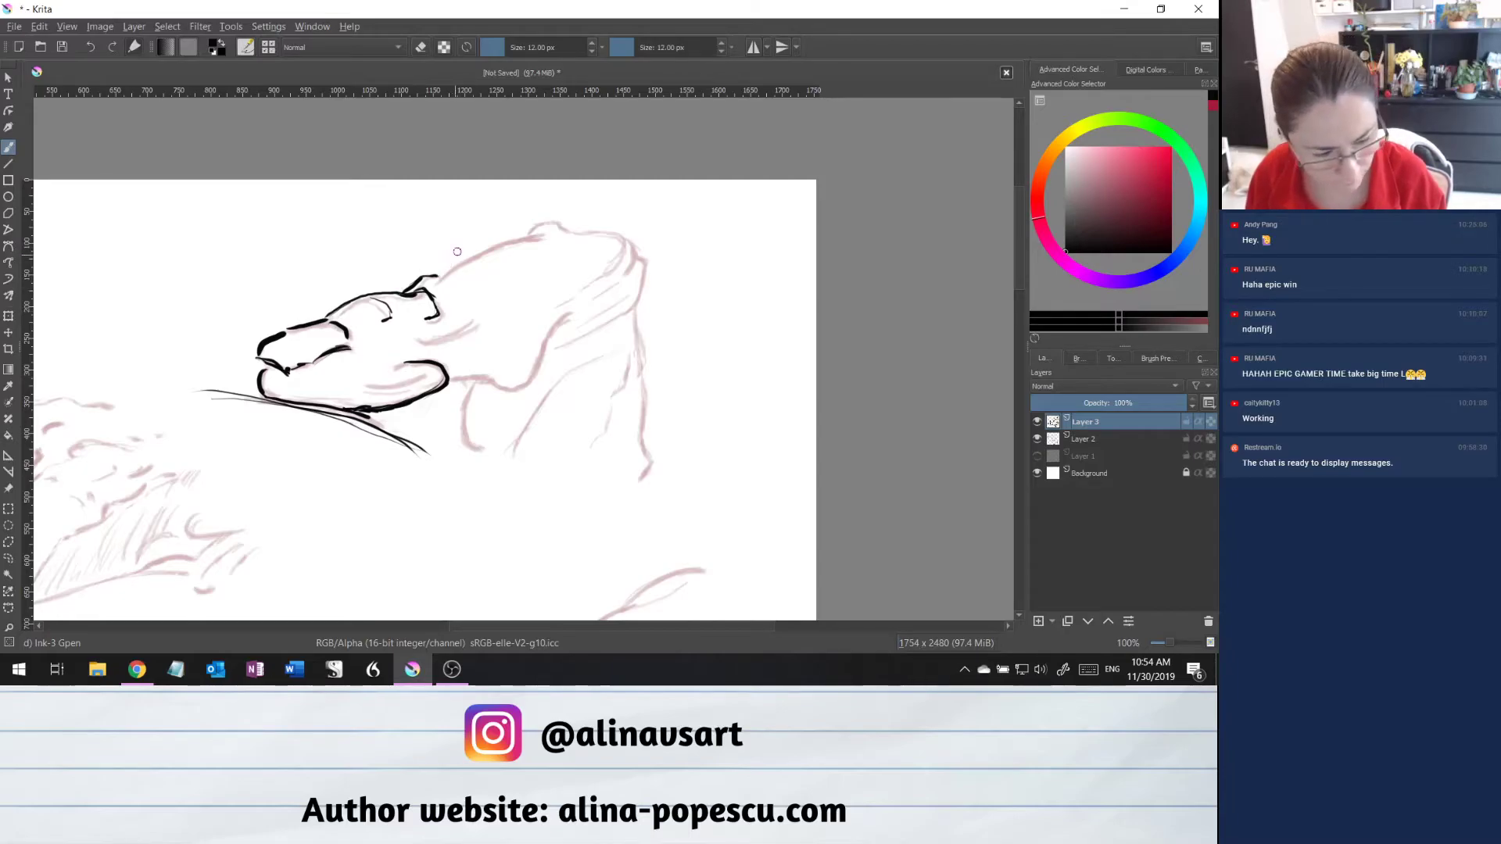
mouse_move(423, 278)
left_mouse_down()
mouse_move(520, 237)
mouse_move(565, 250)
mouse_move(535, 228)
mouse_move(558, 221)
left_mouse_up()
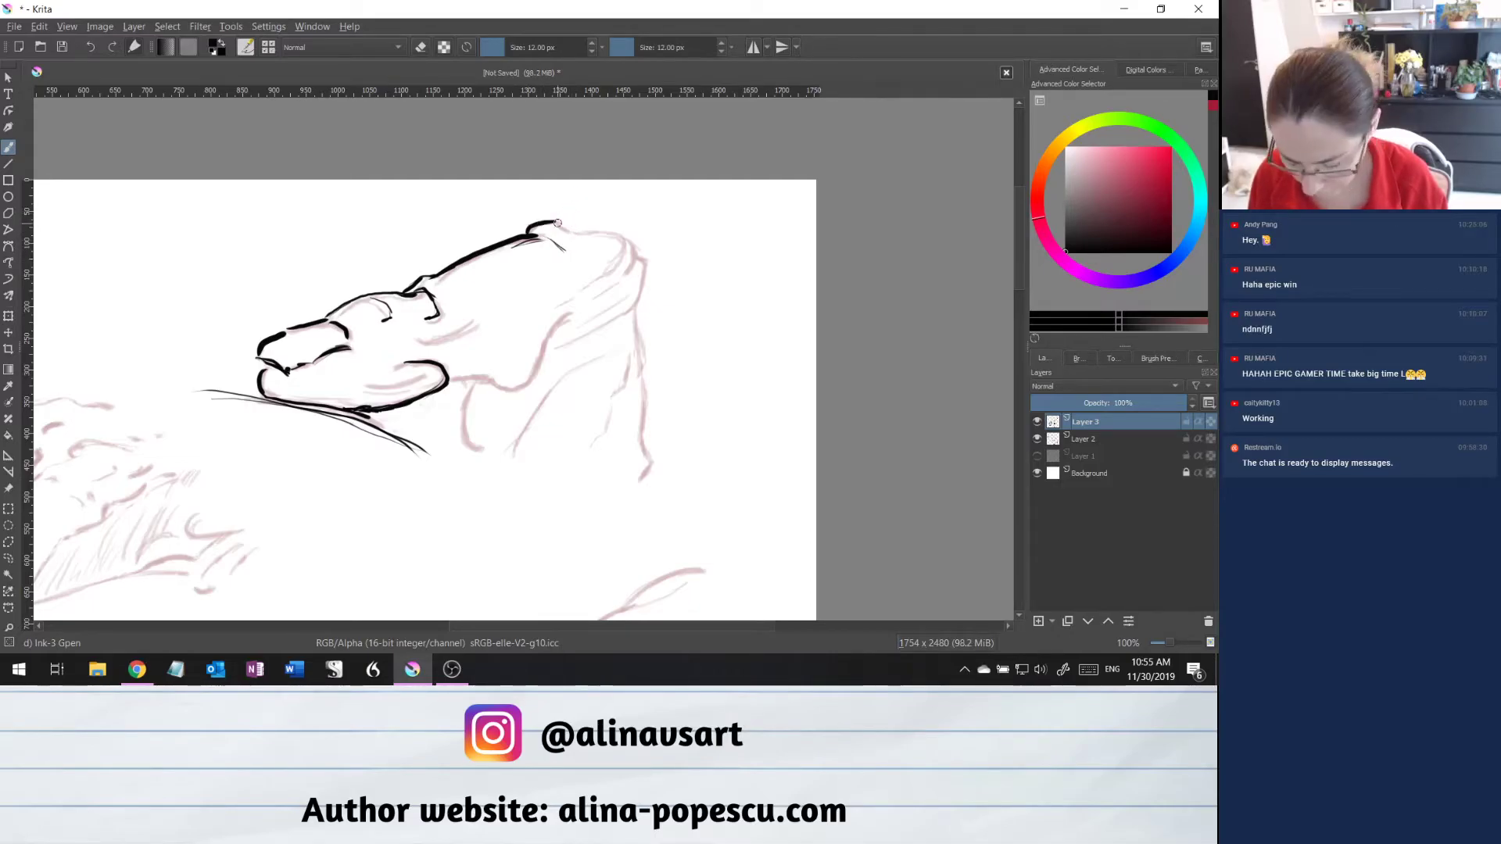
mouse_move(557, 222)
left_mouse_down()
mouse_move(618, 234)
mouse_move(634, 262)
left_mouse_up()
key("ctrl+z")
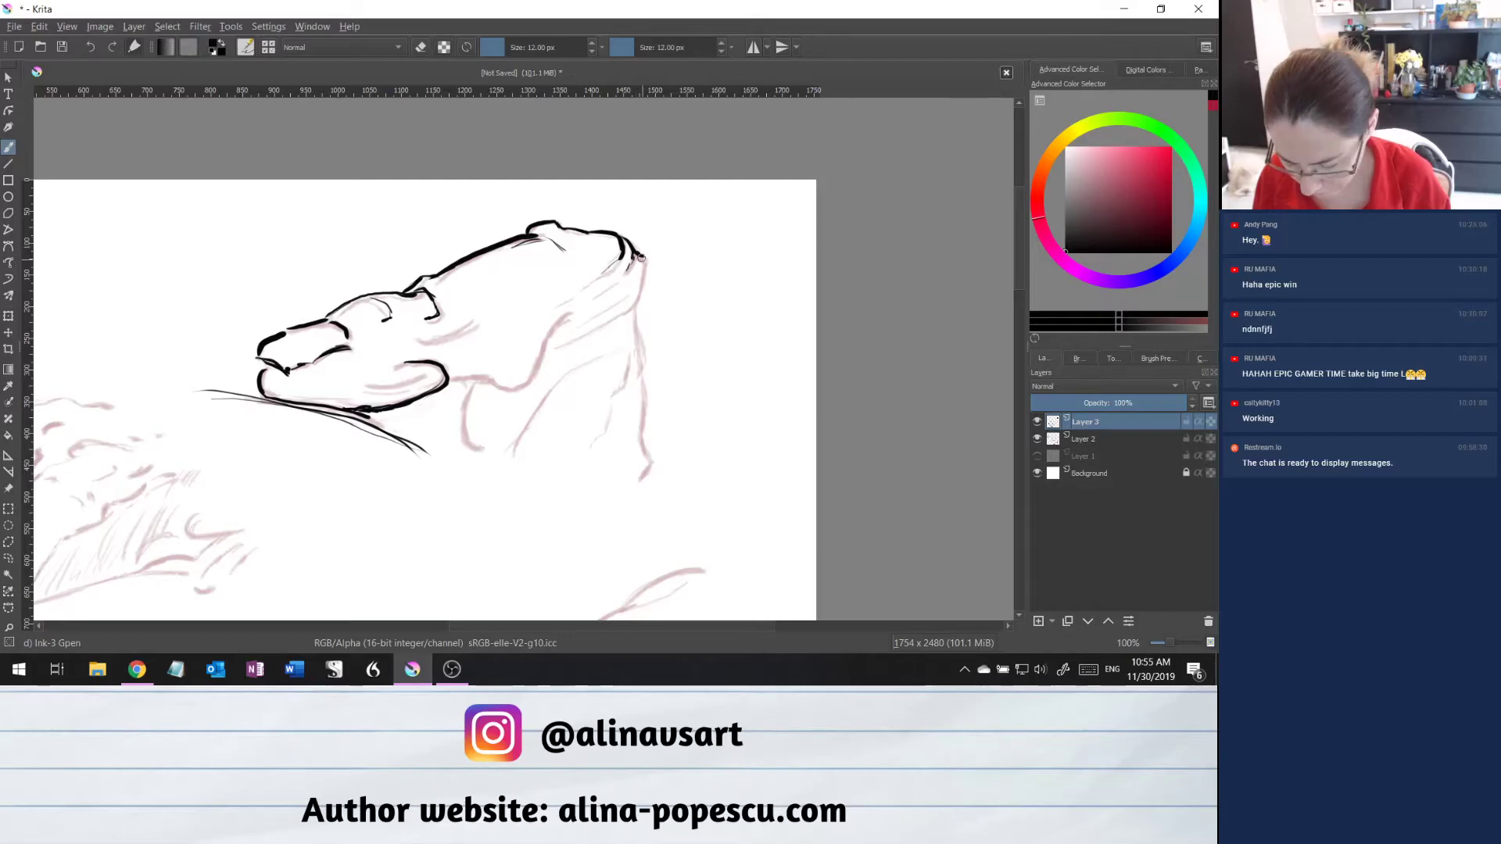
Ink the top finger's far bend, its skin folds and inner creases, and the thick lower contour back towards the fingertip pad.
mouse_move(642, 251)
left_mouse_down()
mouse_move(635, 299)
mouse_move(564, 346)
left_mouse_up()
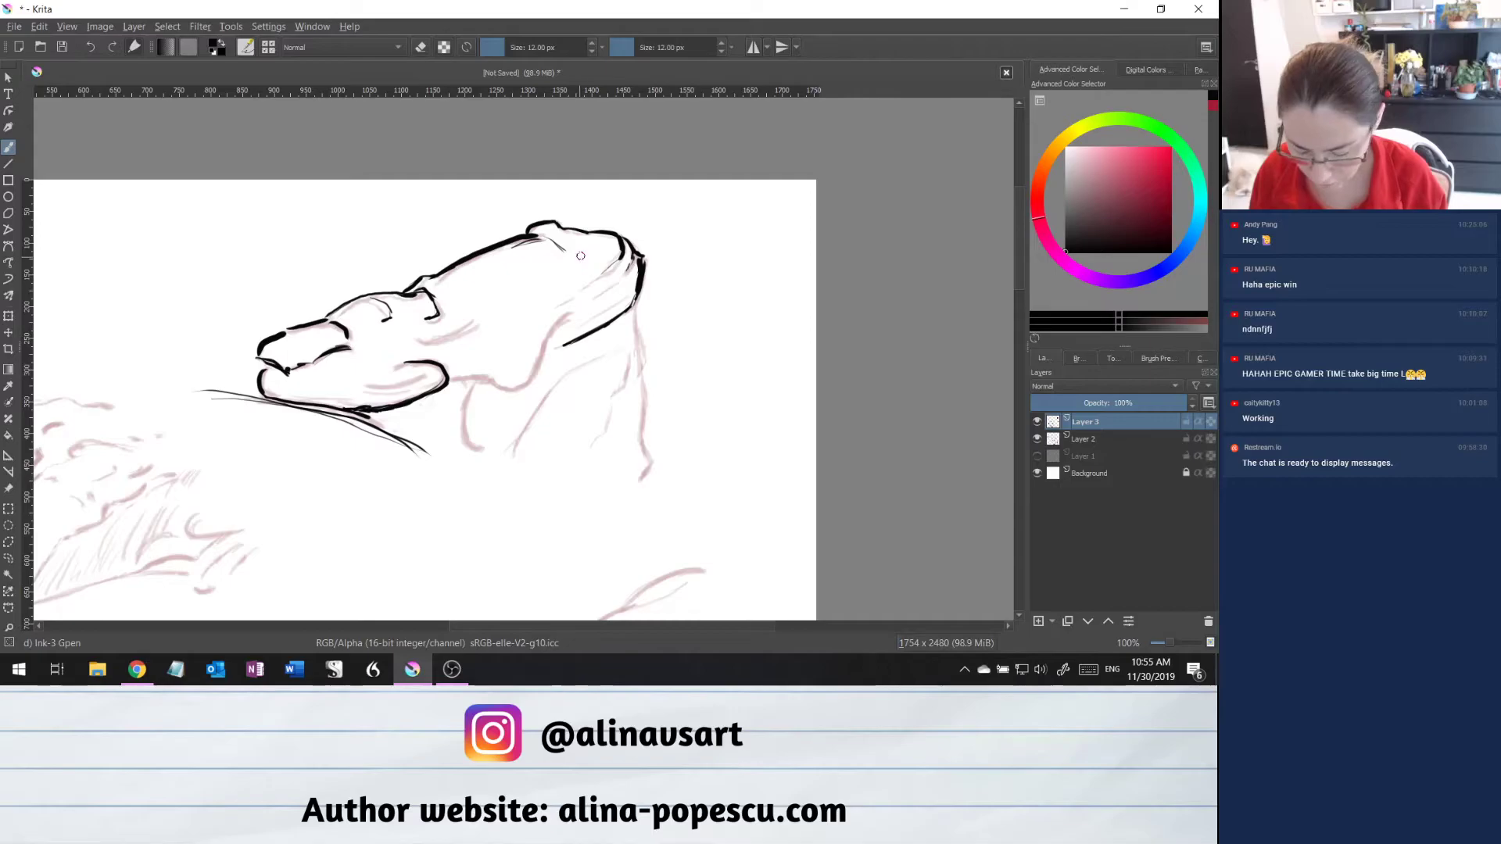
mouse_move(580, 254)
left_mouse_down()
mouse_move(550, 295)
mouse_move(646, 251)
left_mouse_up()
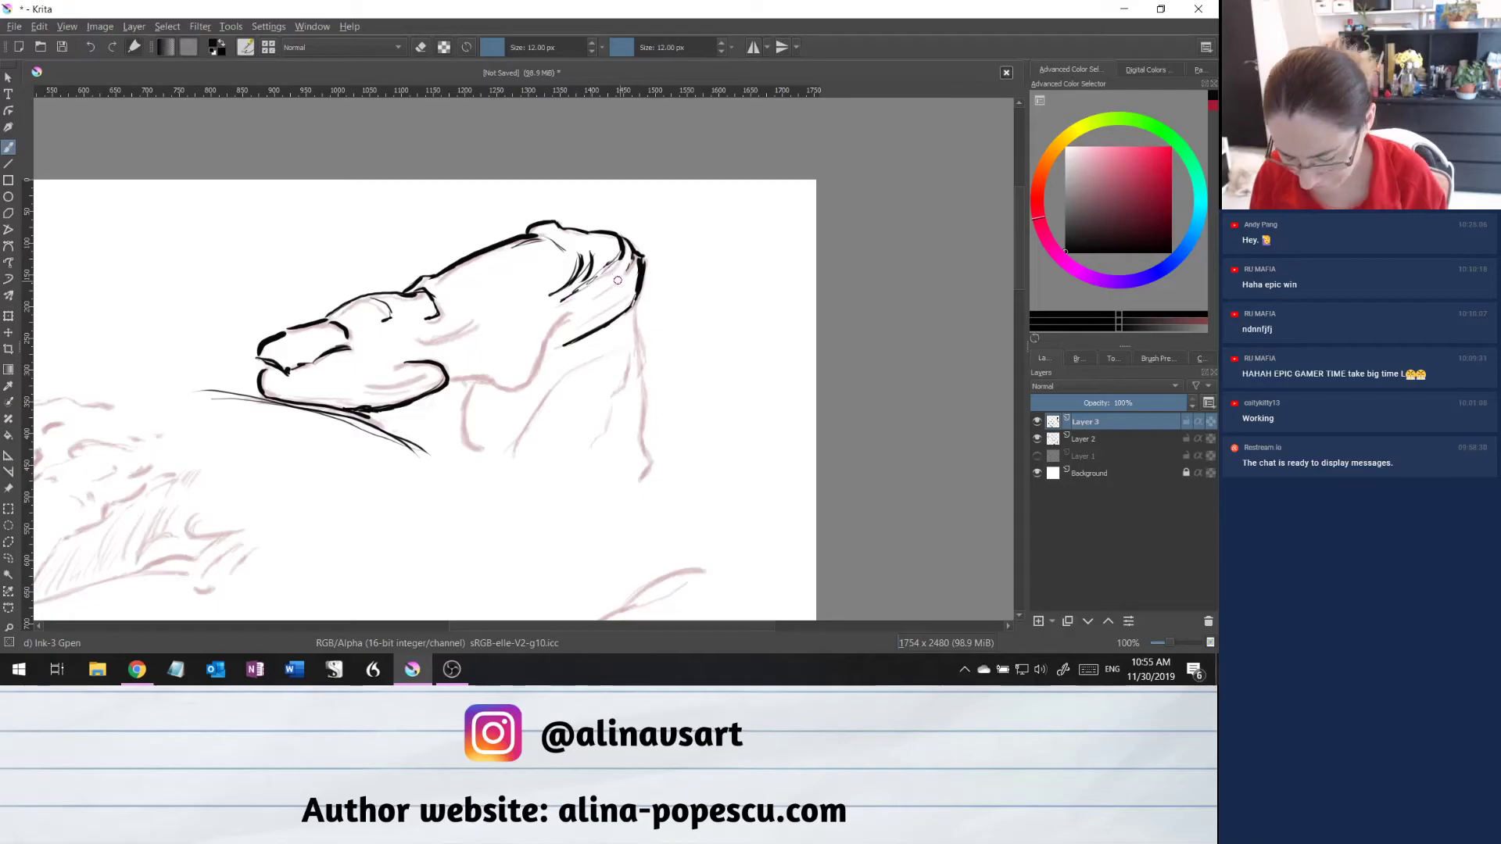
mouse_move(637, 269)
left_mouse_down()
mouse_move(562, 316)
mouse_move(528, 377)
mouse_move(492, 384)
mouse_move(524, 382)
mouse_move(446, 385)
mouse_move(478, 383)
left_mouse_up()
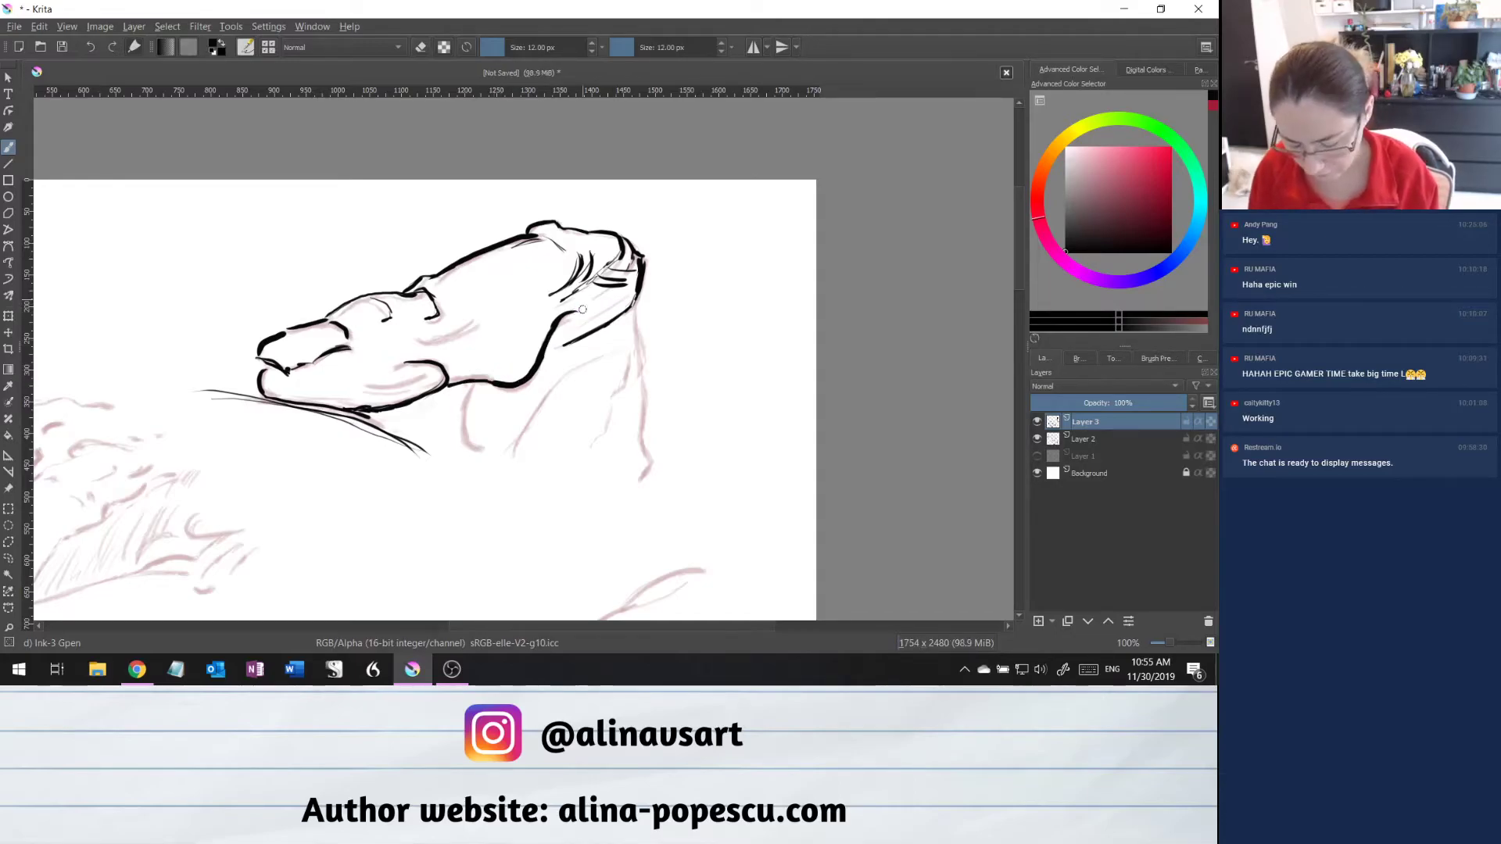
left_click_drag(514, 382, 569, 314)
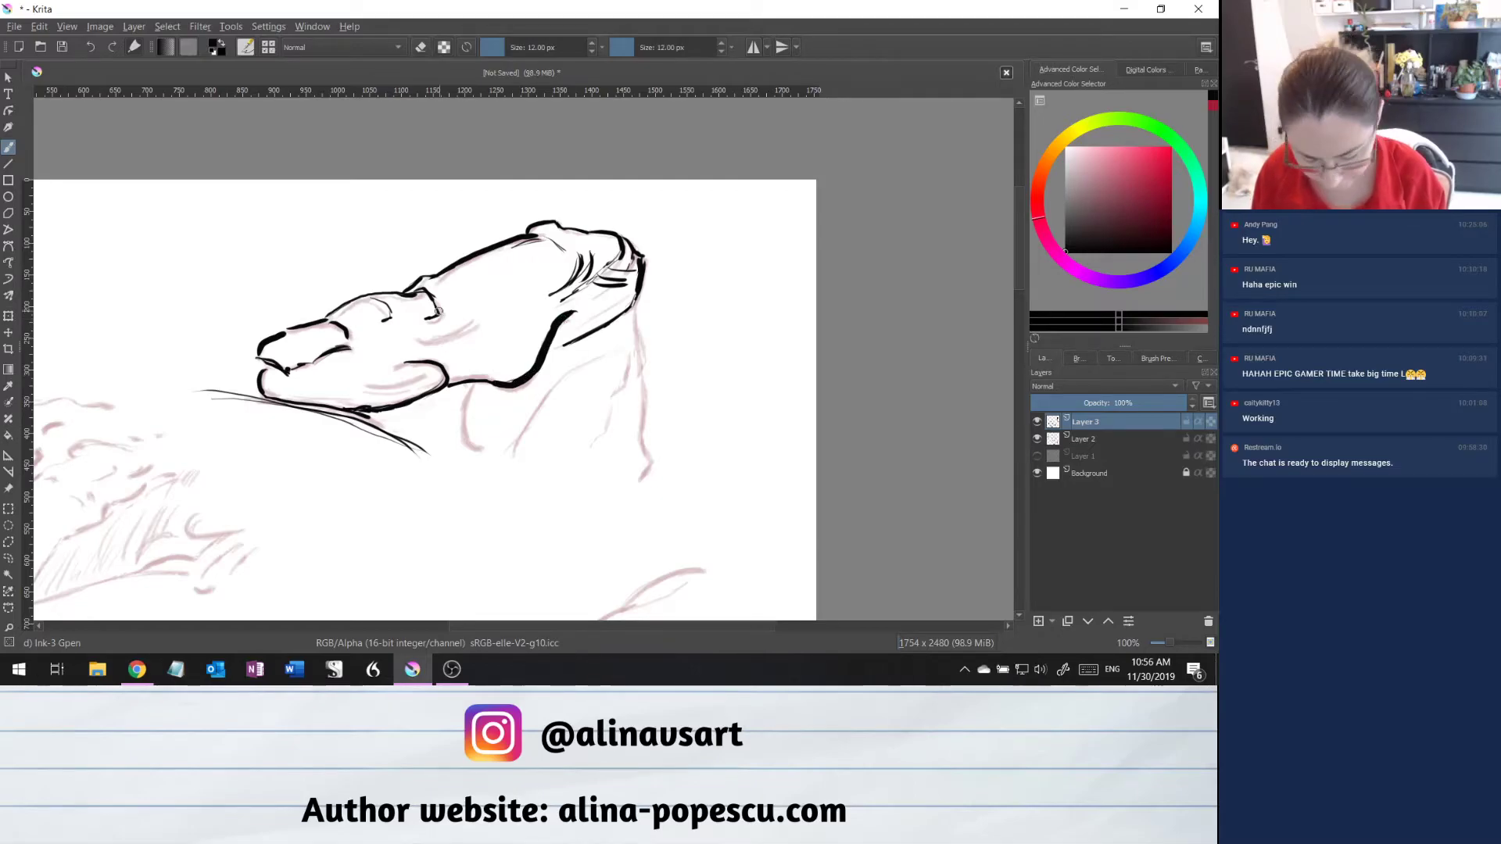
left_click_drag(423, 339, 475, 317)
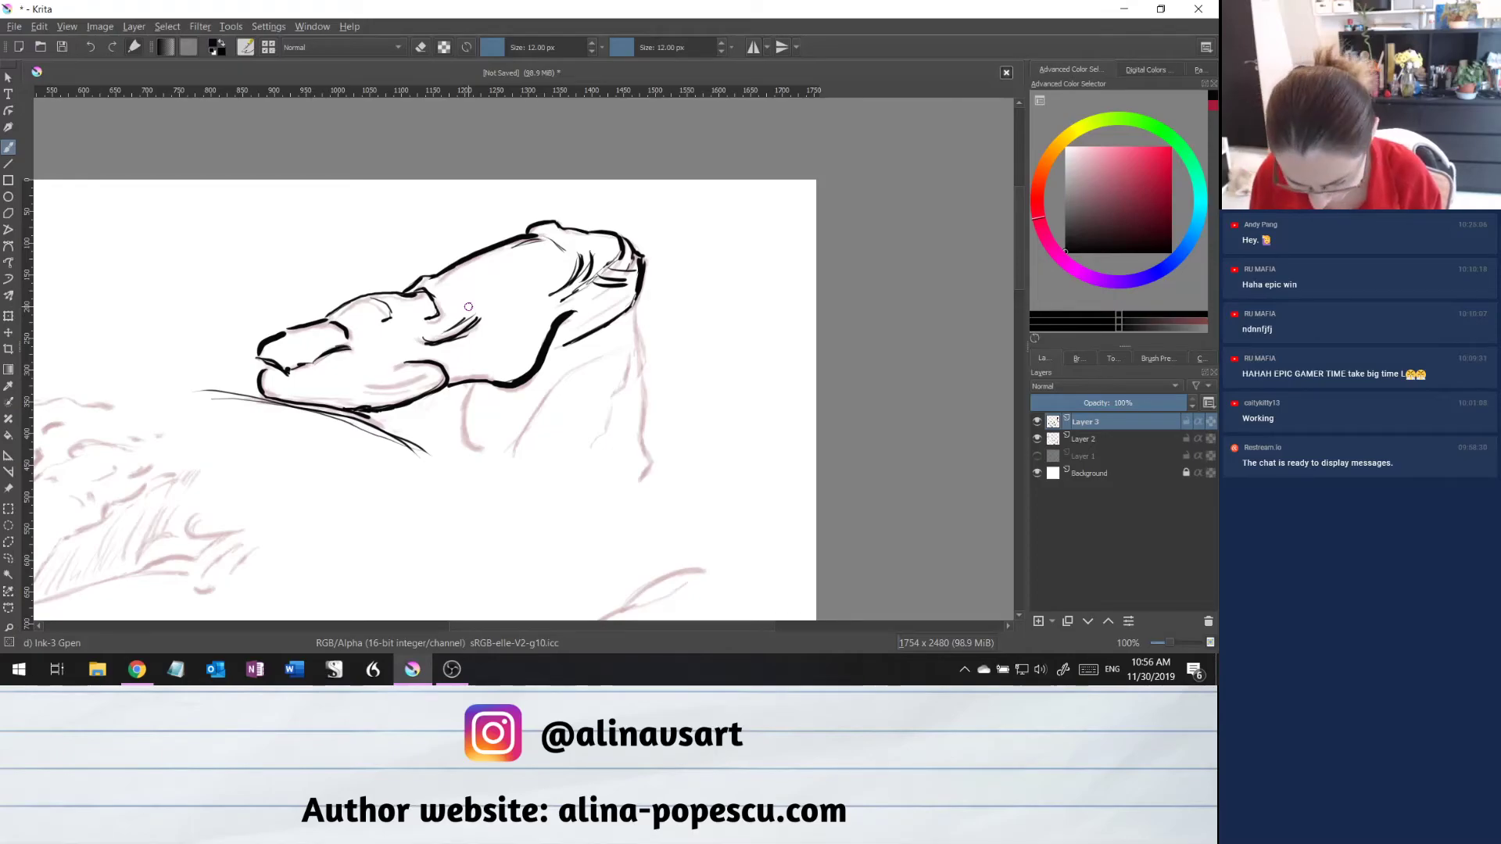
Ink the contours of the hand below the top finger, including the small curved fold, outer edge and long diagonal crease lines.
mouse_move(474, 383)
left_mouse_down()
mouse_move(459, 432)
mouse_move(475, 454)
left_mouse_up()
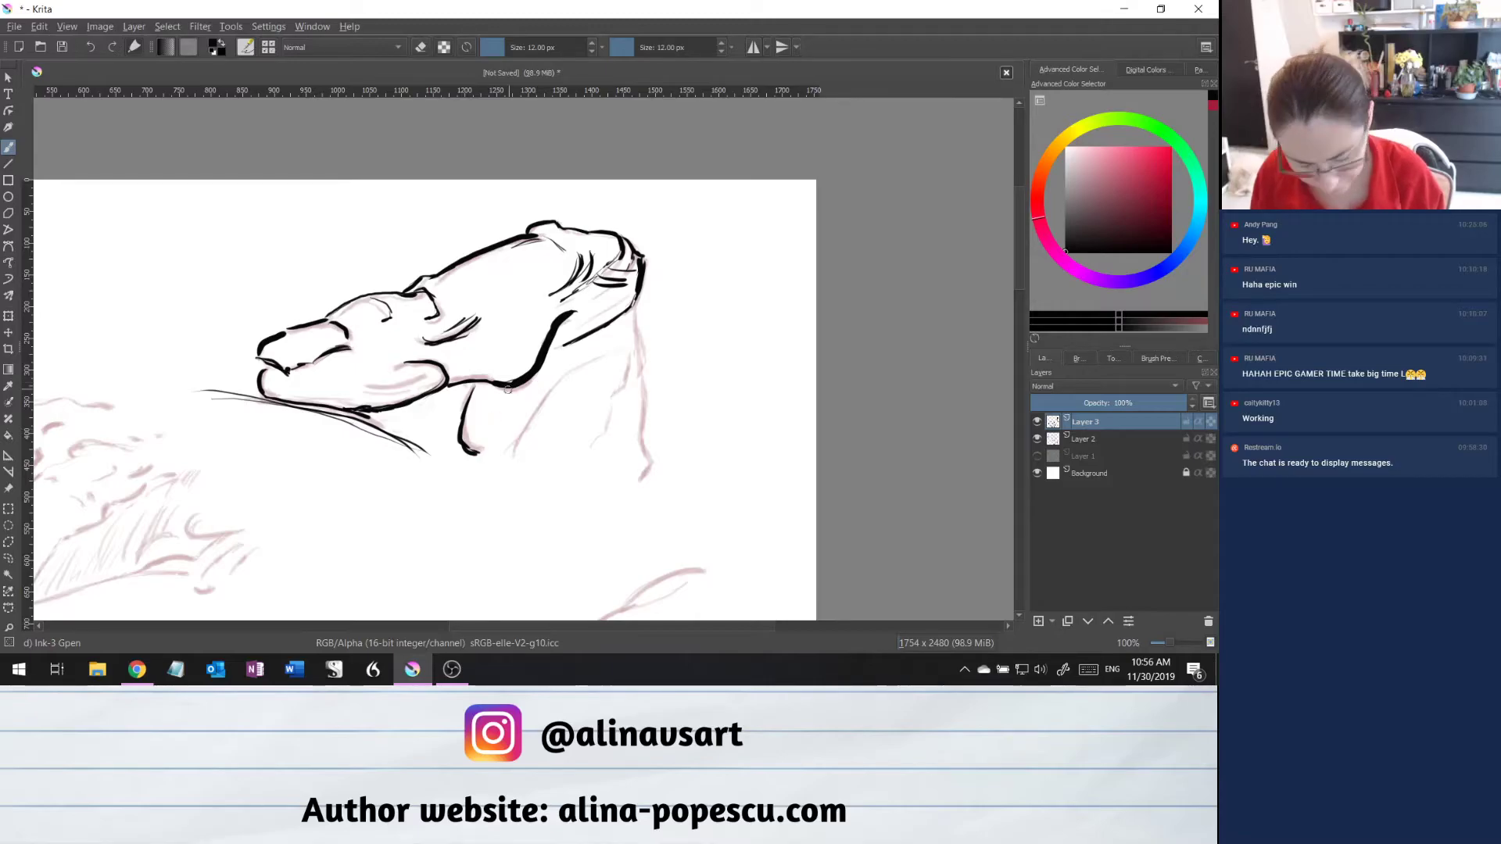
left_click_drag(500, 391, 479, 430)
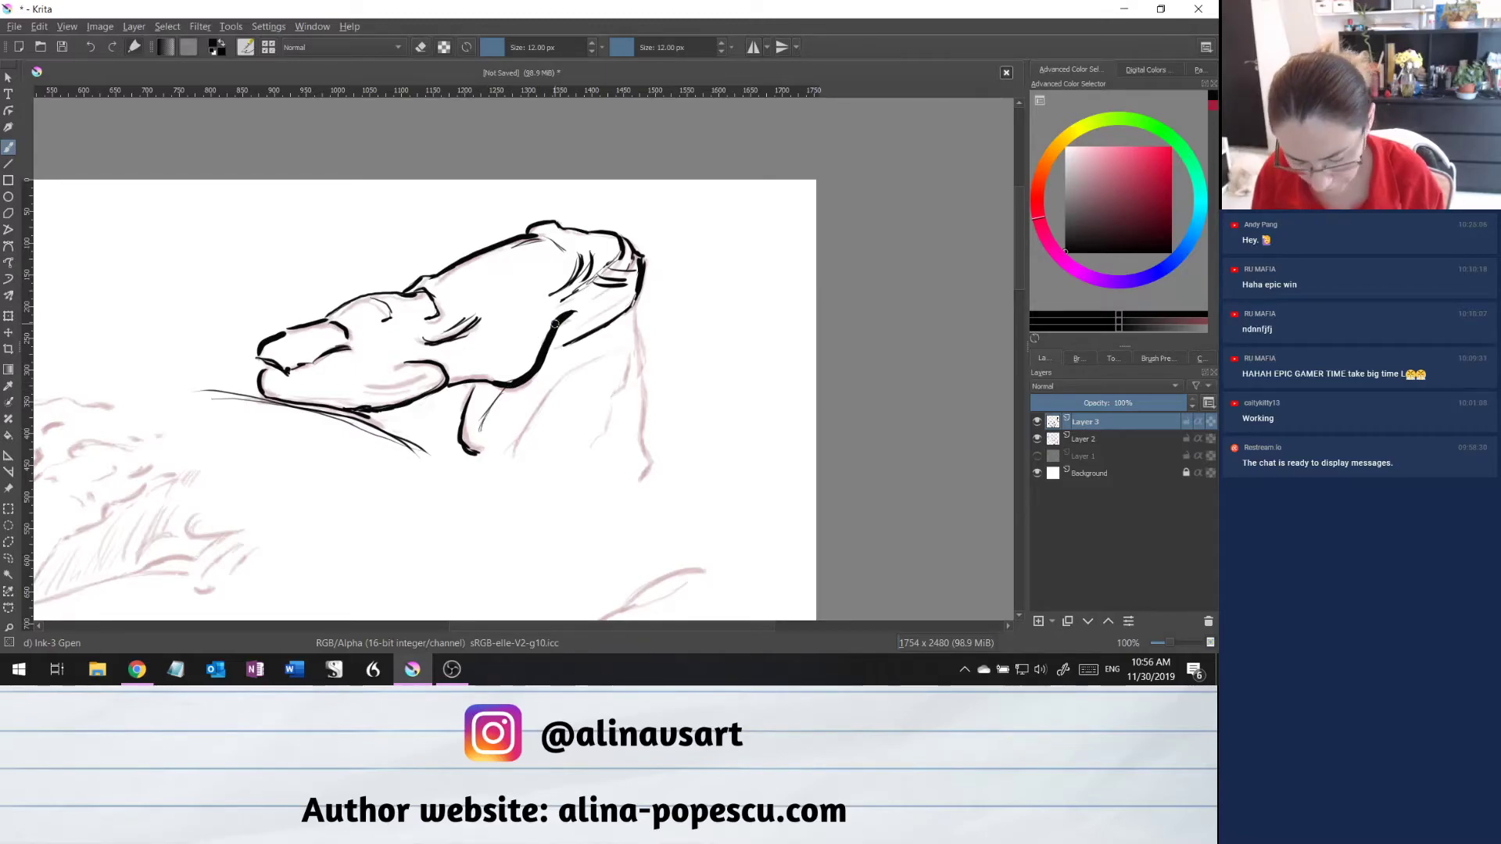
mouse_move(634, 308)
left_mouse_down()
mouse_move(634, 349)
mouse_move(588, 451)
left_mouse_up()
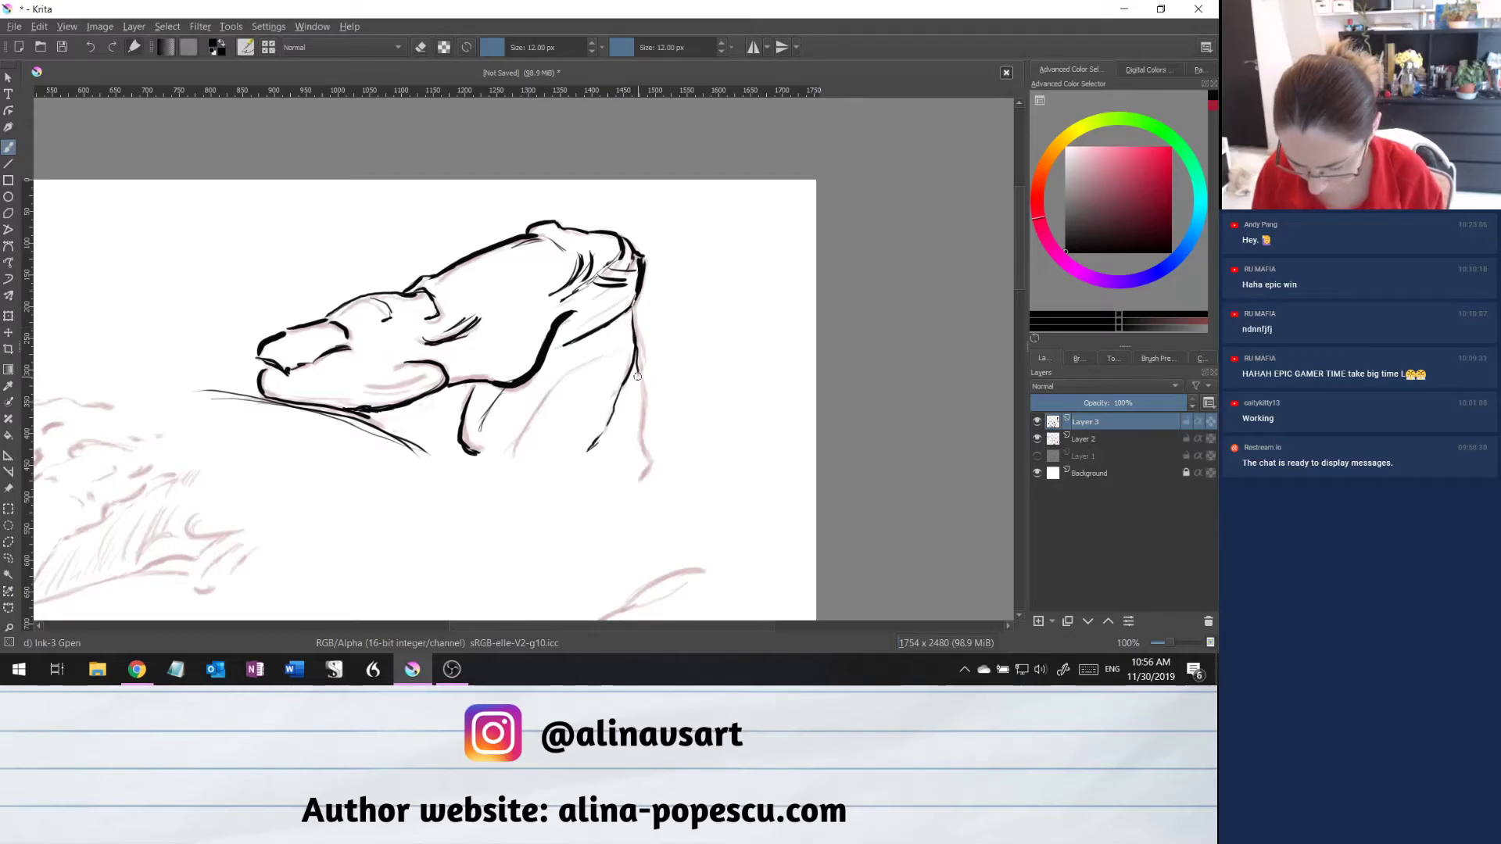
left_click_drag(638, 362, 653, 483)
left_click_drag(636, 404, 648, 452)
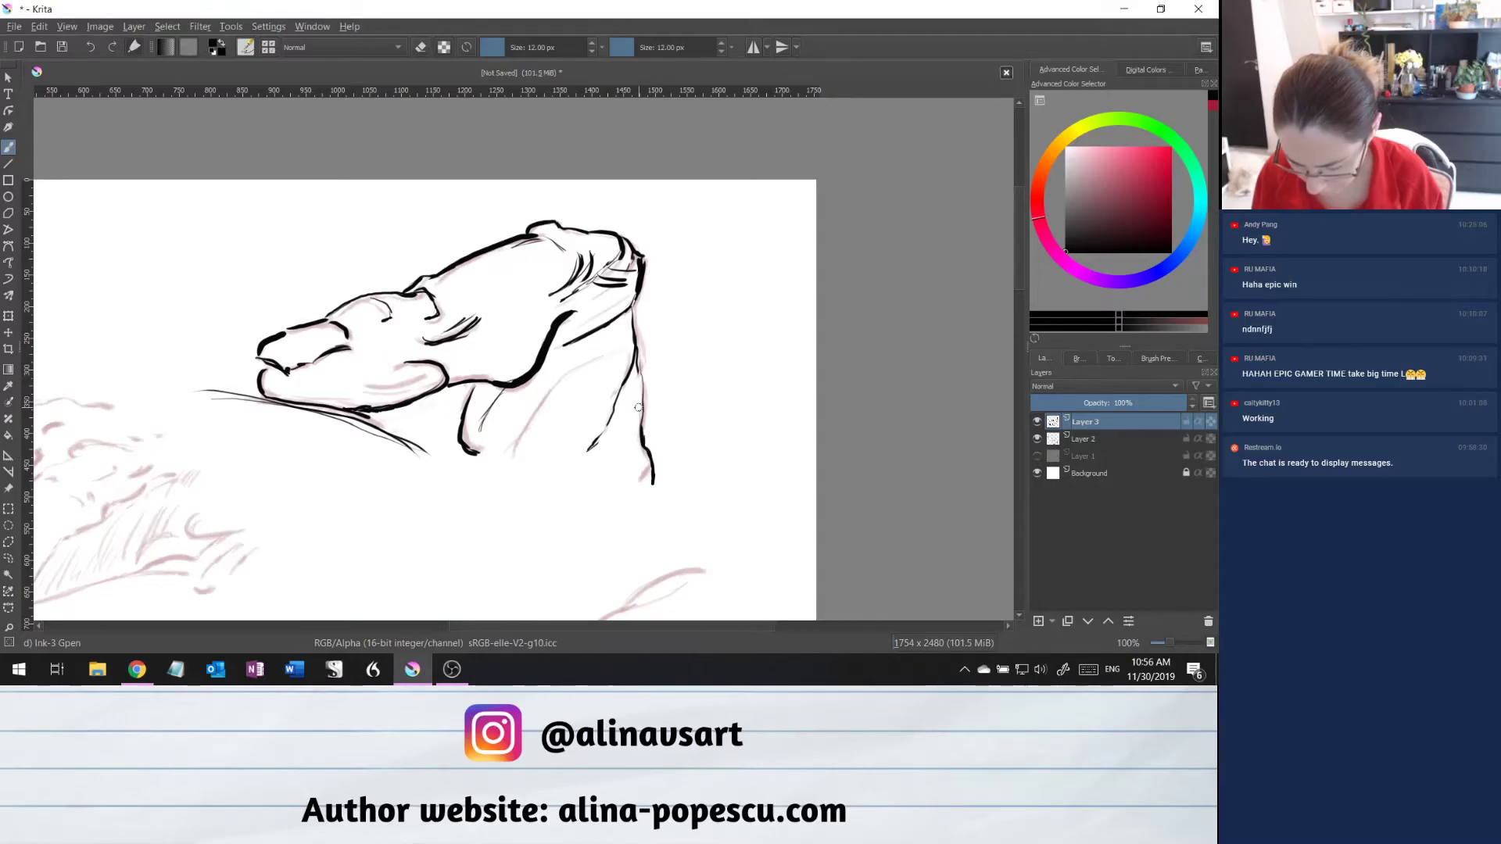
left_click_drag(647, 285, 516, 454)
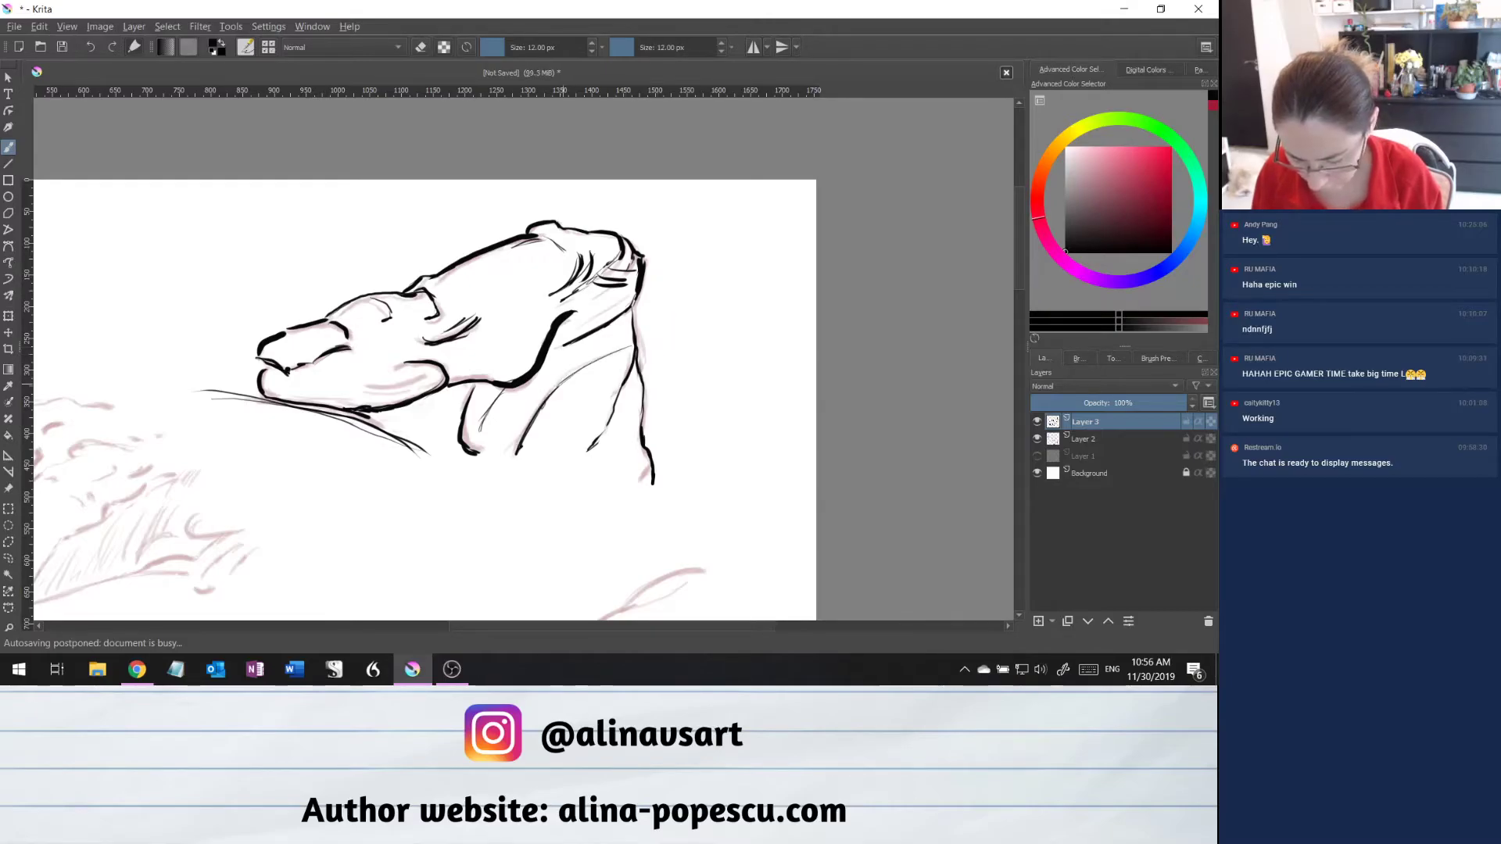
mouse_move(624, 297)
left_mouse_down()
mouse_move(560, 336)
mouse_move(553, 362)
left_mouse_up()
left_click_drag(623, 330, 544, 383)
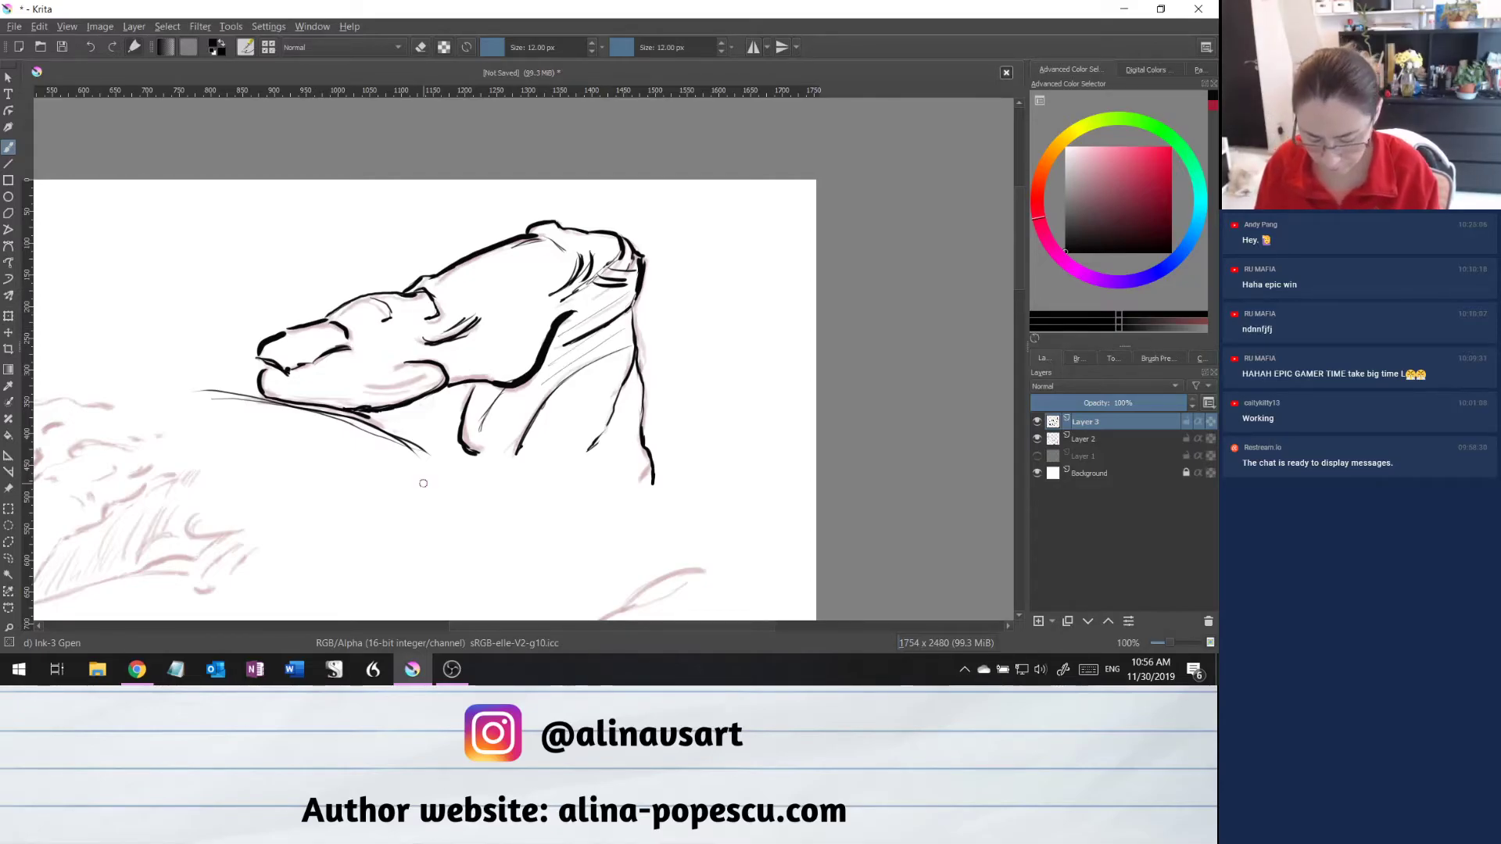
Ink the fingernail of the lower-left hand's pointing finger and the short contour just above the nail.
left_click_drag(539, 625, 430, 640)
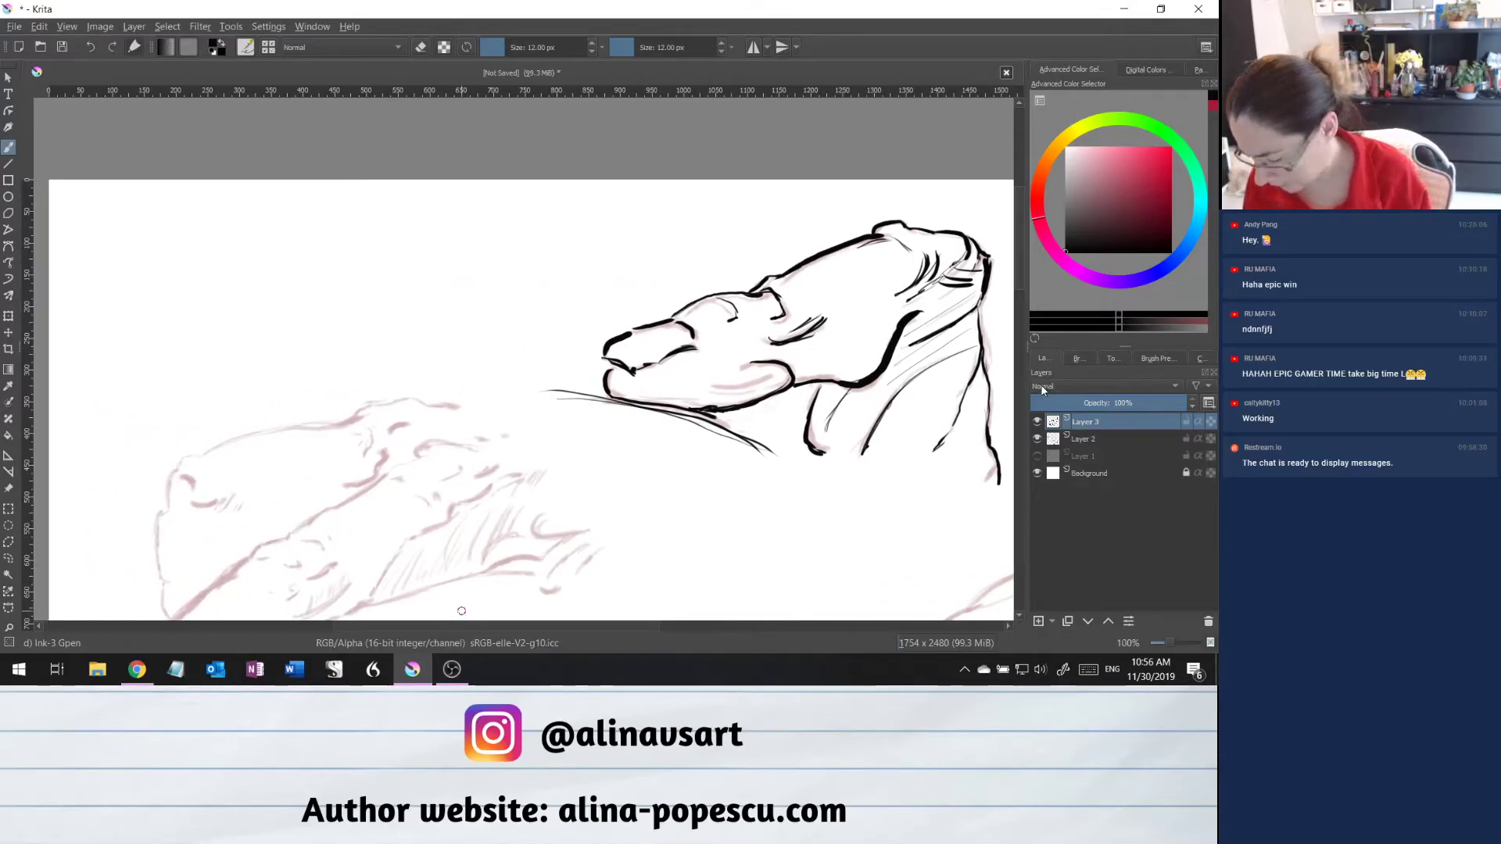
left_click_drag(1021, 269, 1018, 321)
left_click_drag(618, 627, 599, 628)
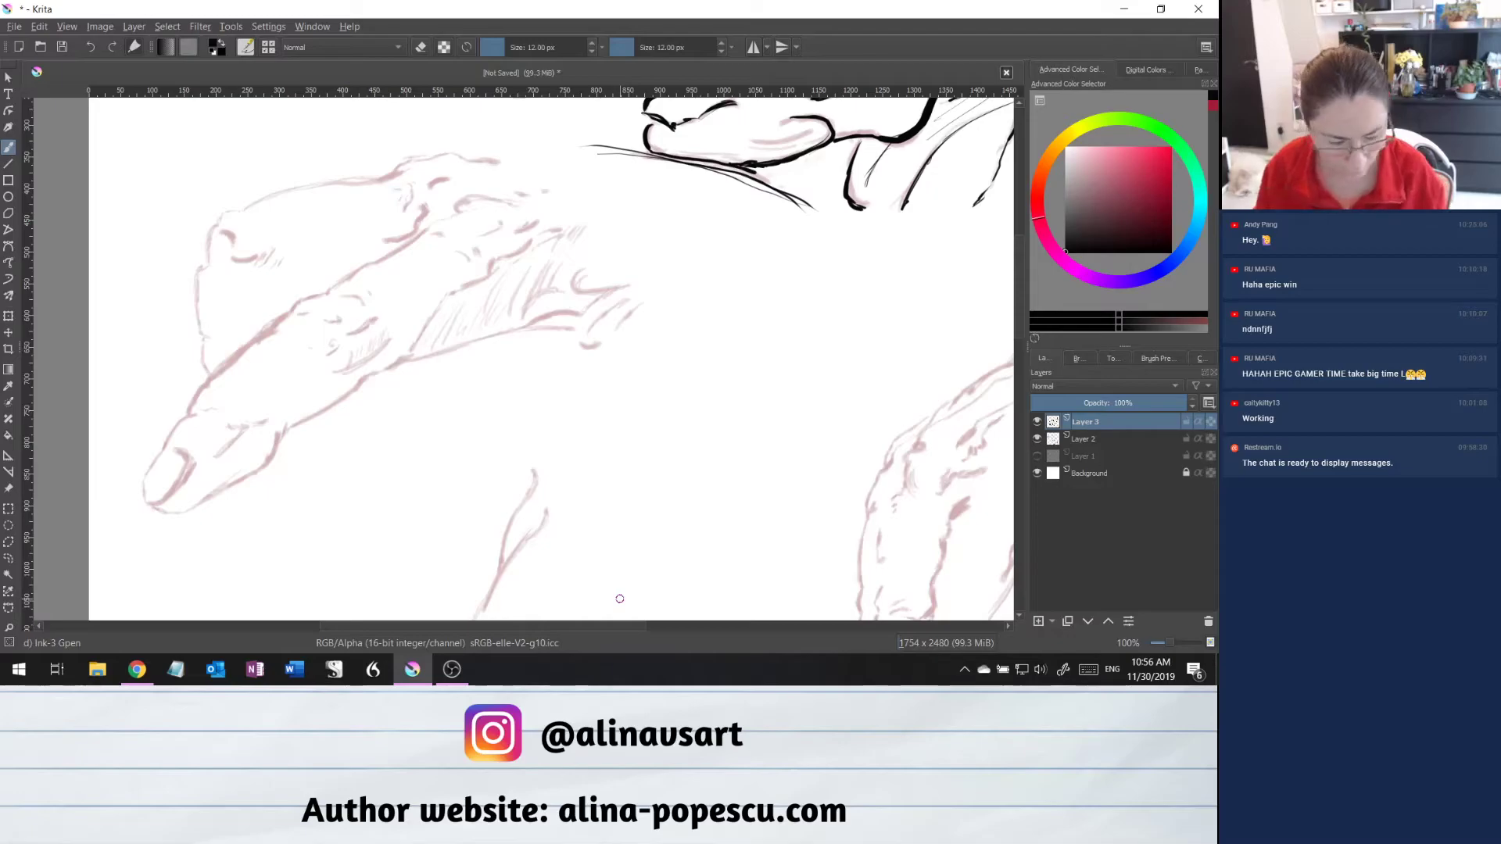
mouse_move(144, 483)
left_mouse_down()
mouse_move(156, 505)
mouse_move(192, 471)
mouse_move(183, 442)
left_mouse_up()
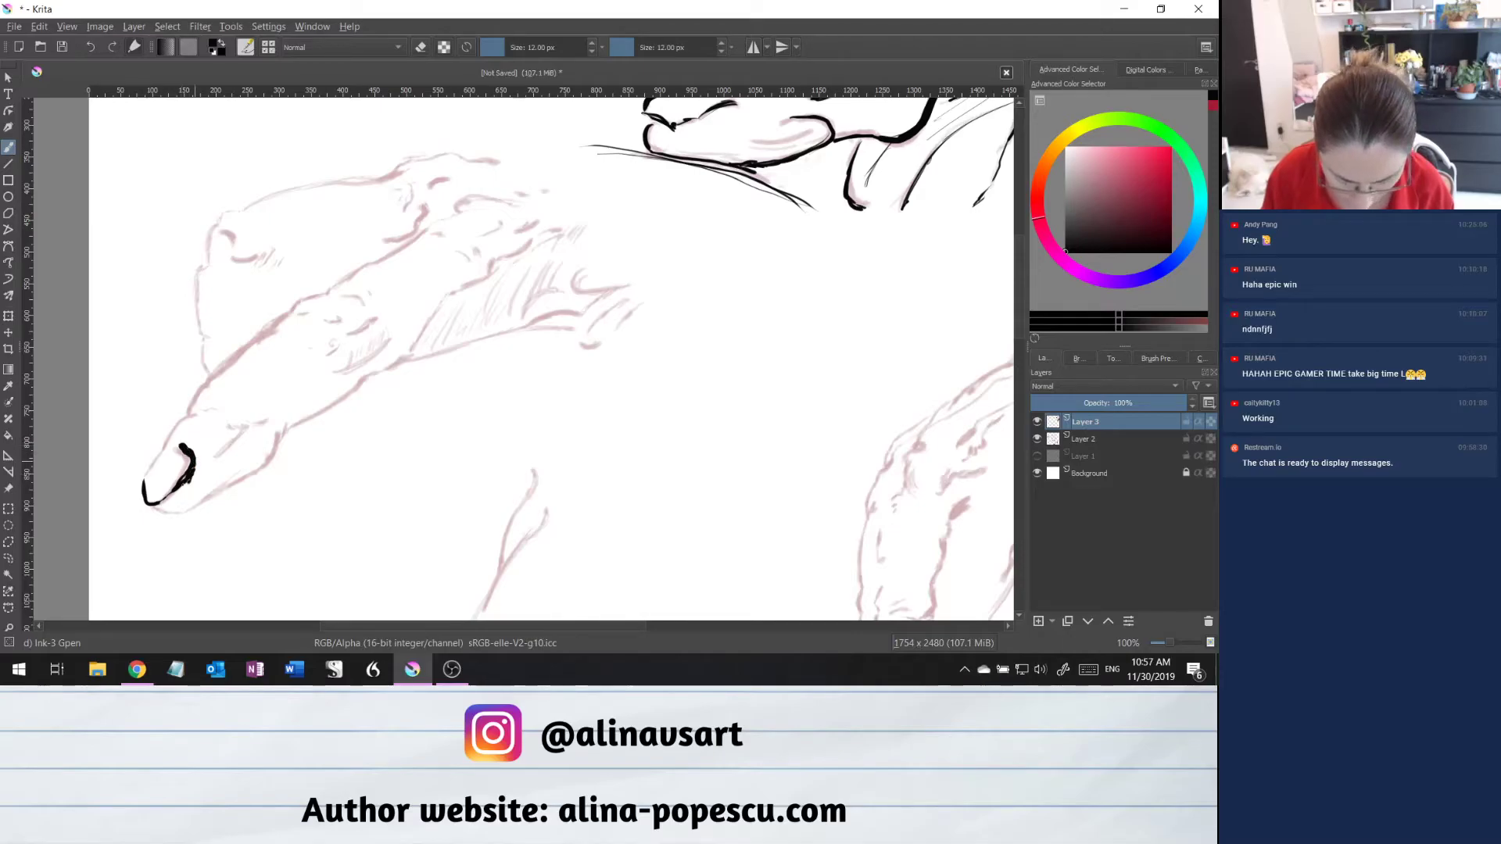
left_click_drag(145, 465, 143, 483)
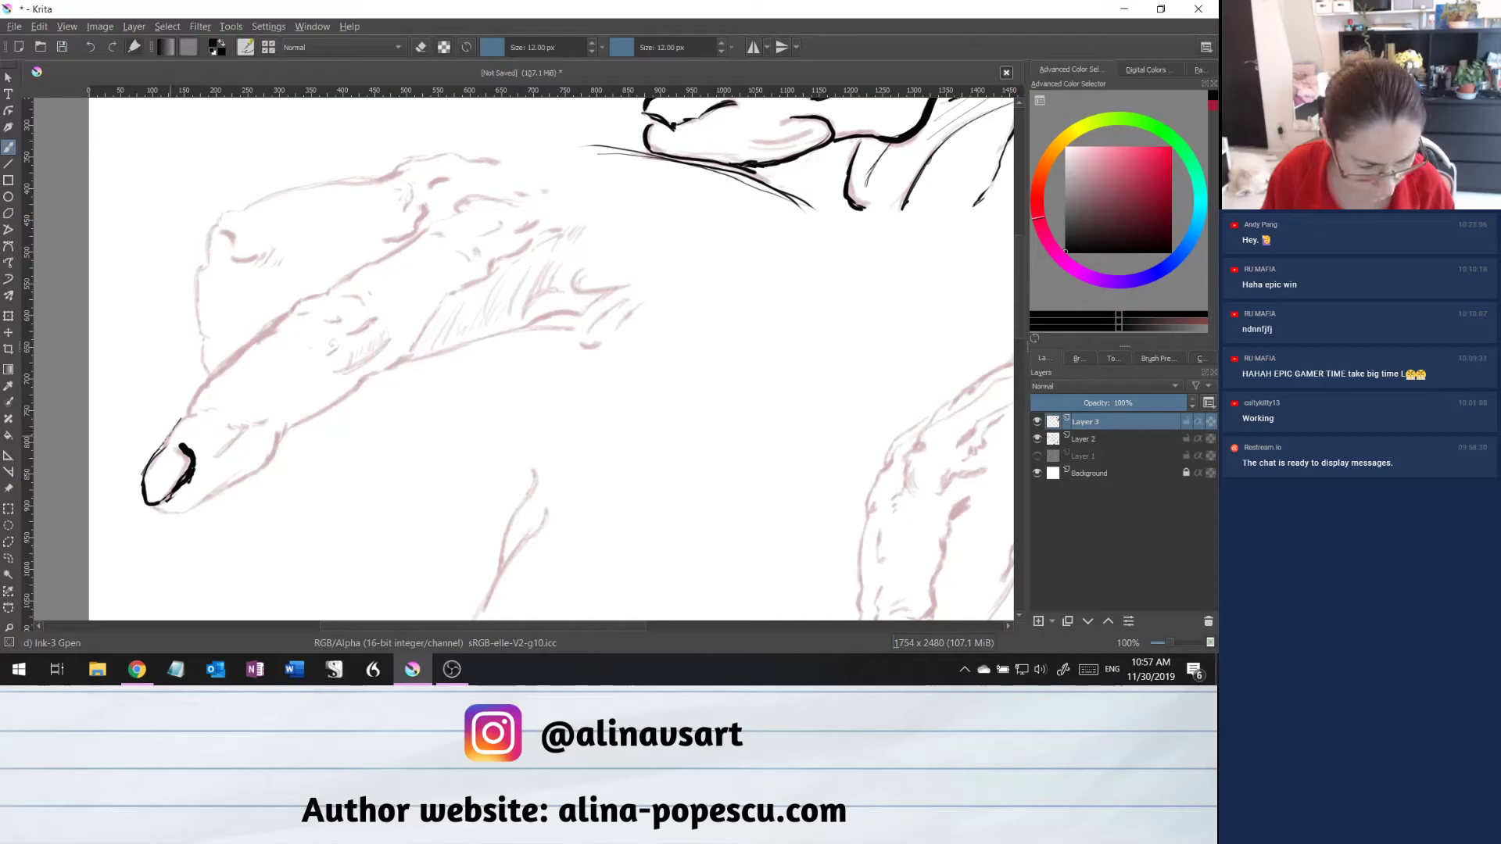
left_click_drag(172, 432, 205, 403)
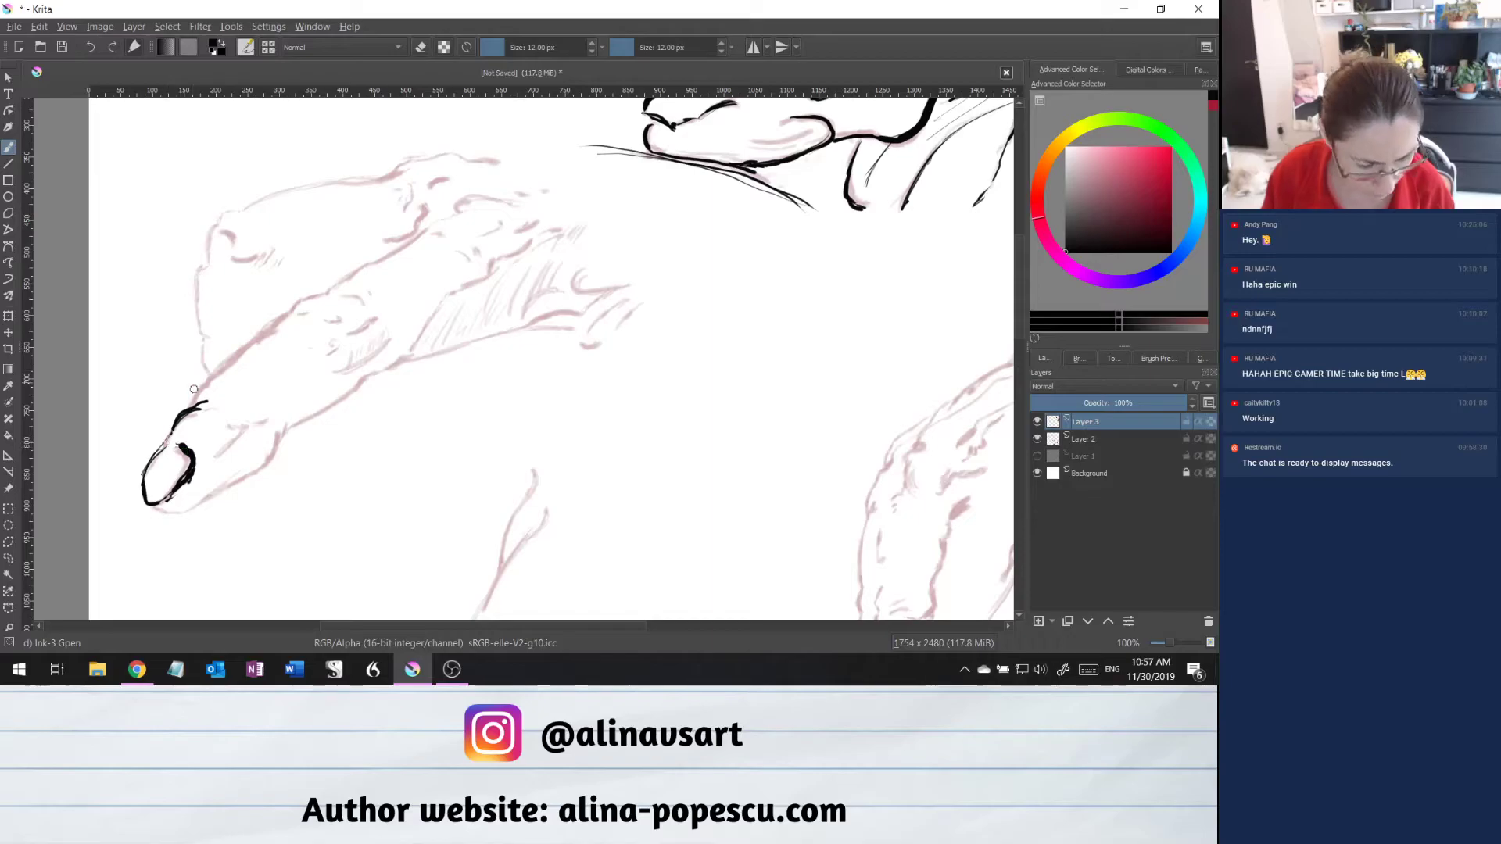
Ink the pointing finger's upper edge from above the nail up to the knuckle, thickening the line along its middle.
left_click_drag(198, 405, 269, 318)
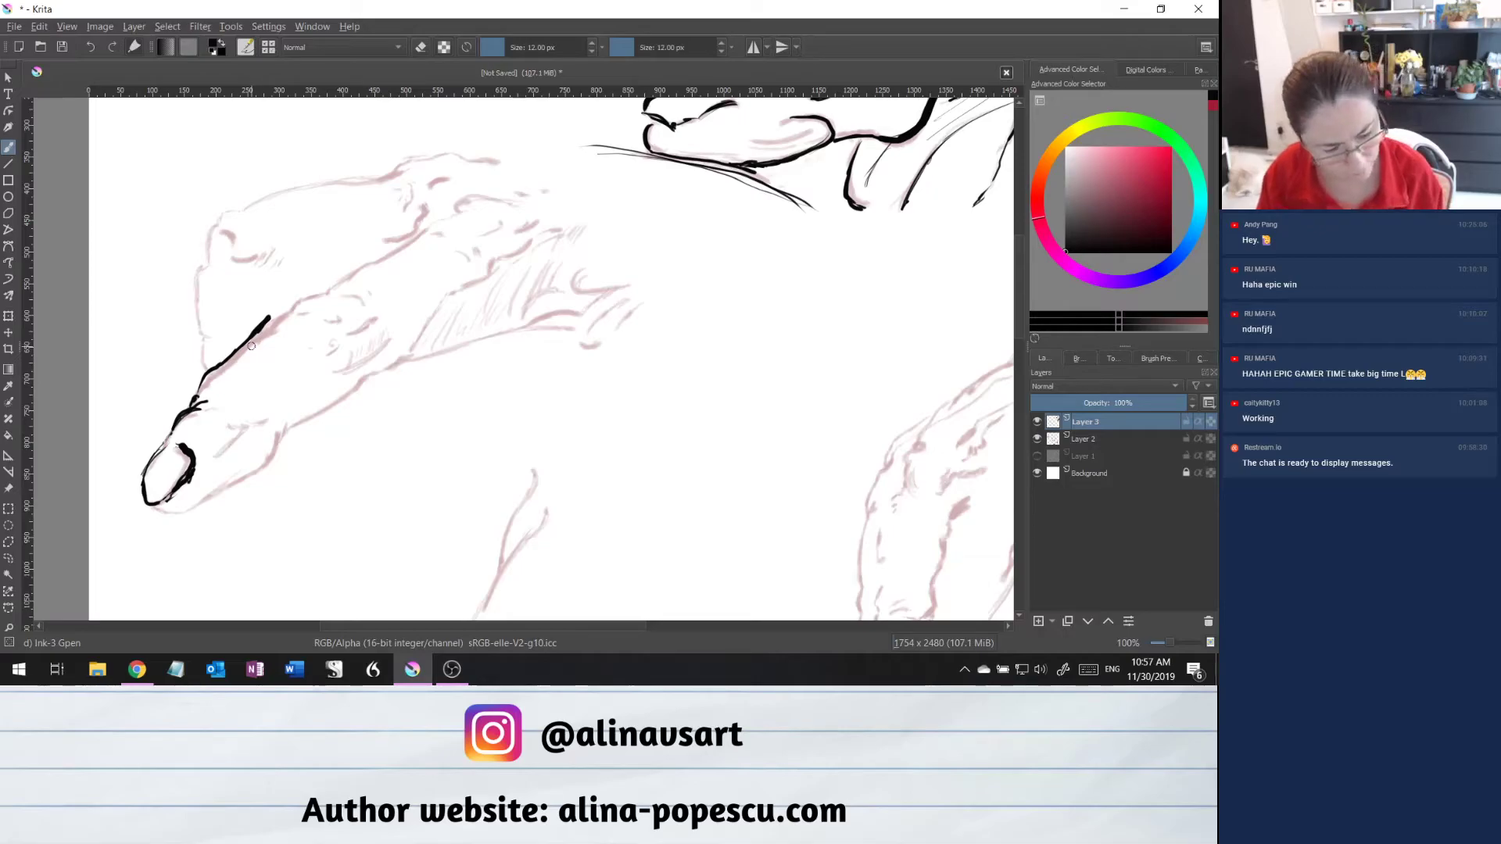
mouse_move(250, 335)
left_mouse_down()
mouse_move(229, 357)
mouse_move(290, 304)
left_mouse_up()
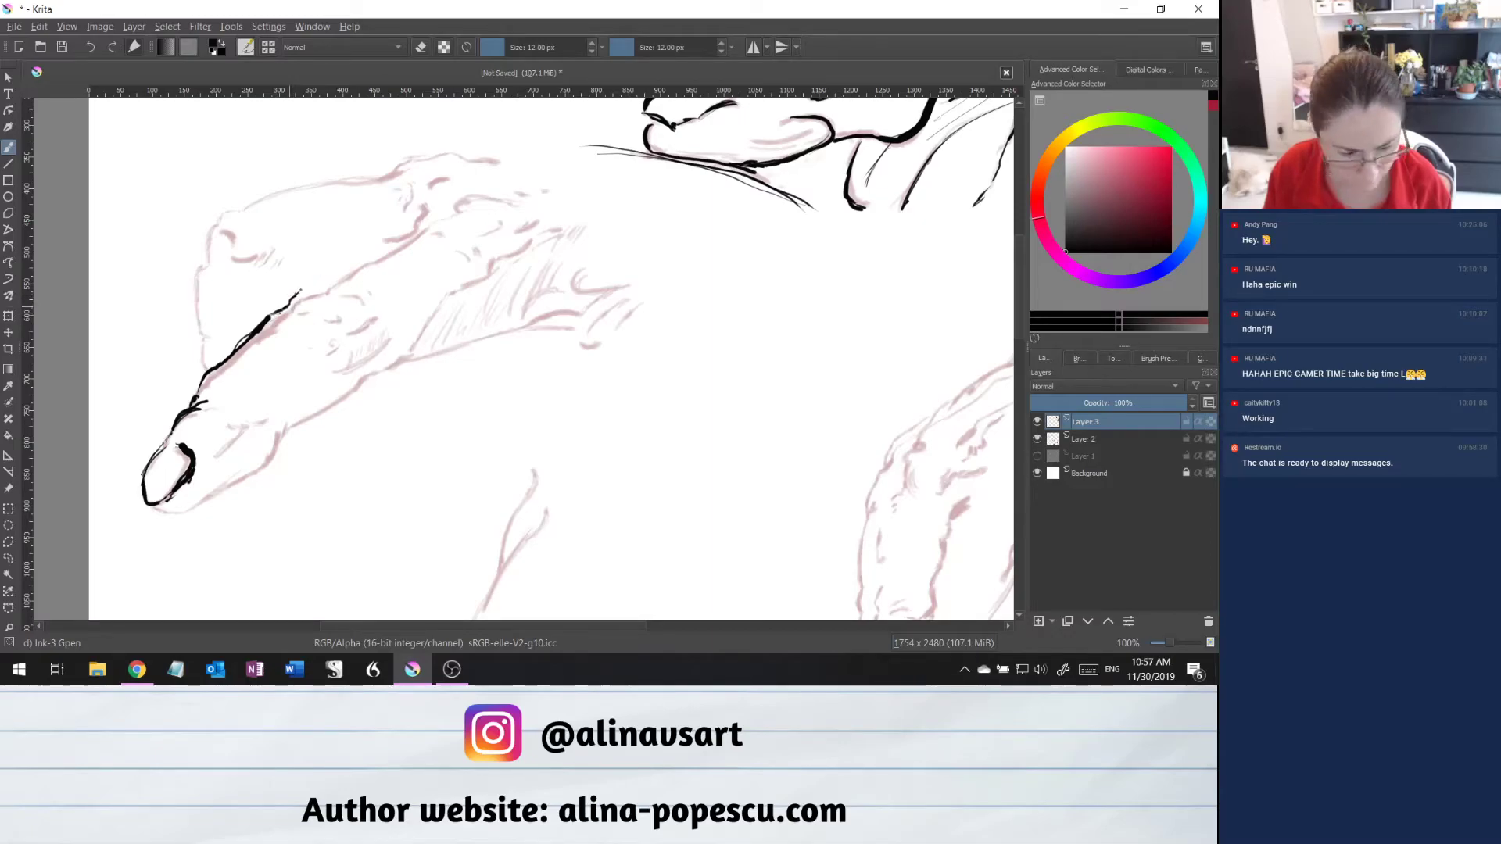
left_click_drag(302, 288, 367, 264)
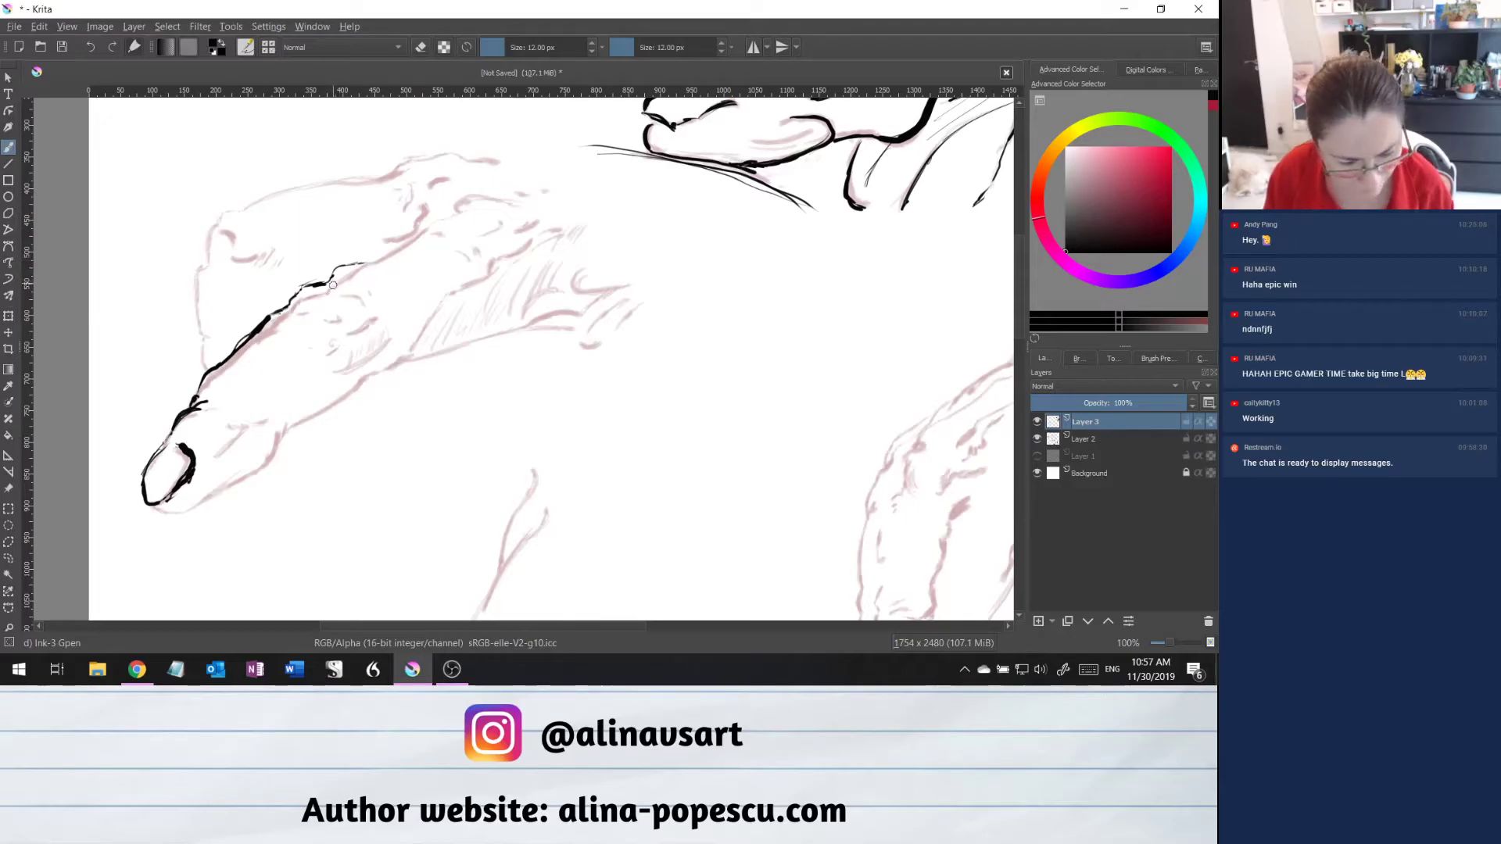
left_click_drag(306, 287, 426, 231)
left_click_drag(352, 262, 426, 229)
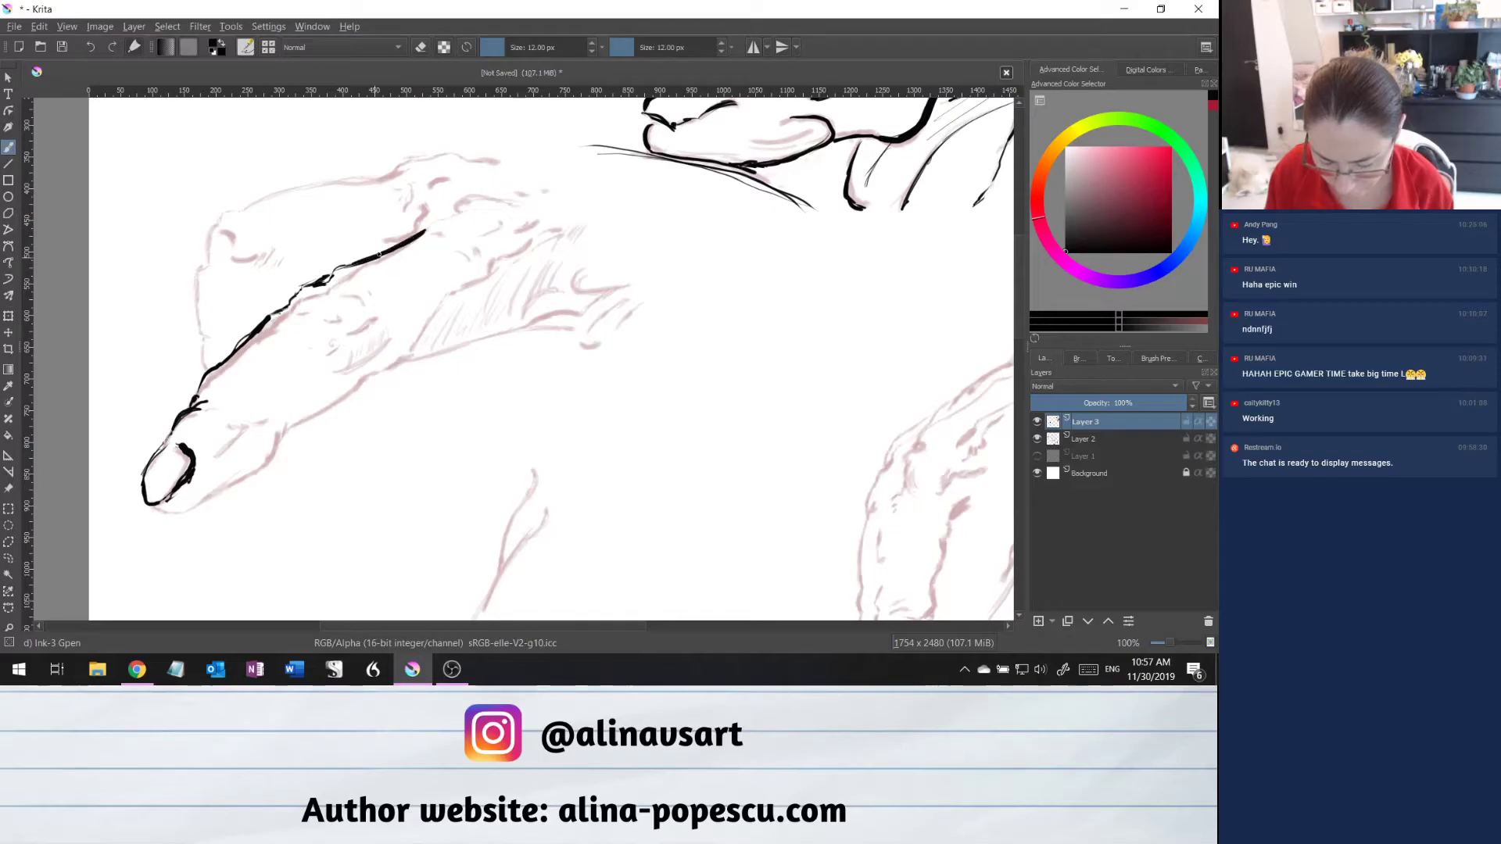
left_click_drag(333, 271, 287, 300)
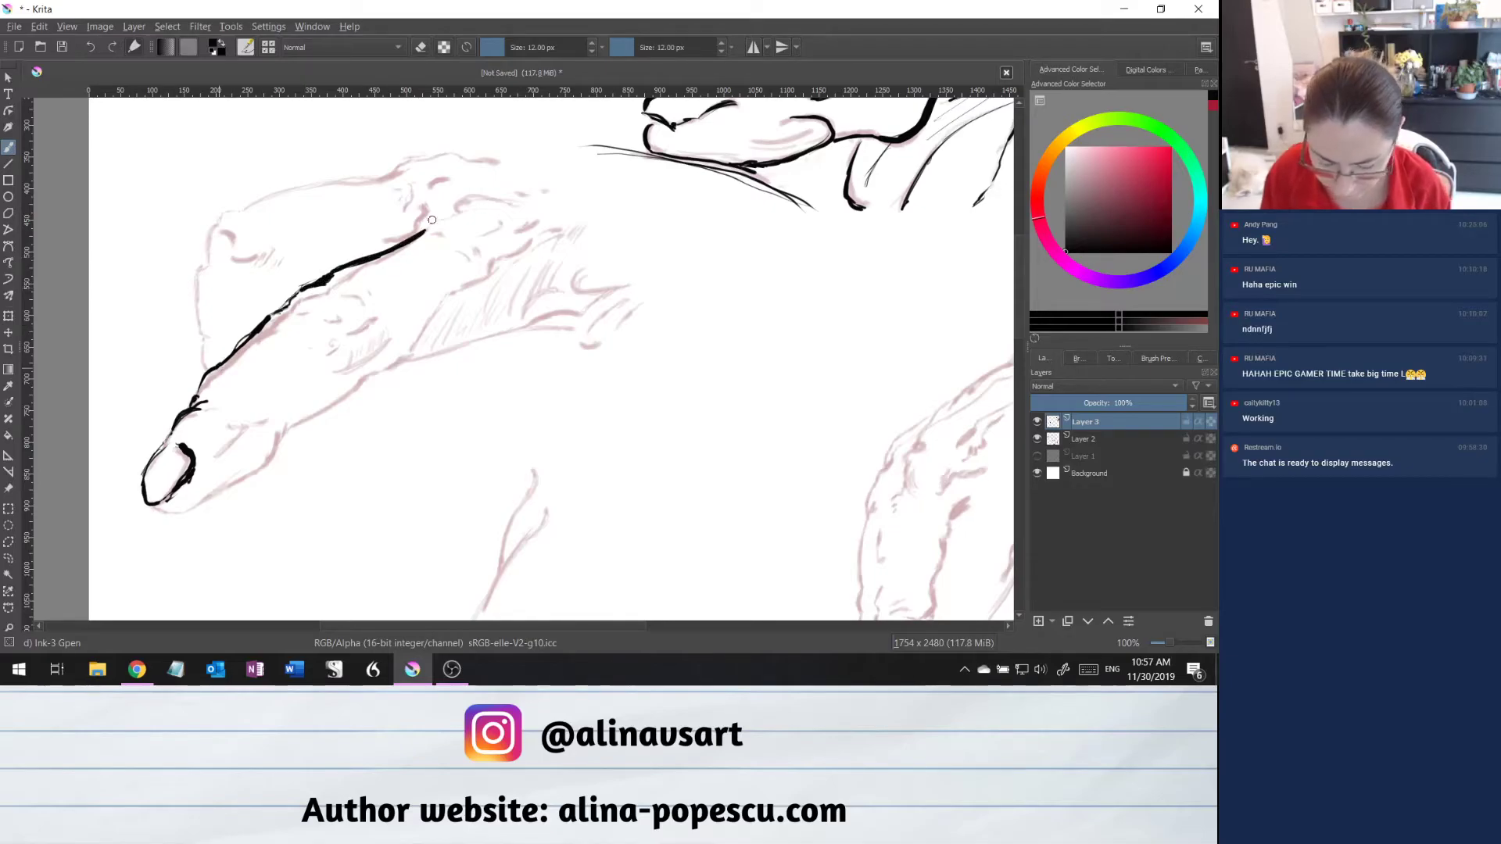
Ink the creases at the pointing finger's knuckle and outline the folded finger behind it, from the knuckle around its bent joint to the pointing finger.
left_click_drag(374, 238, 415, 228)
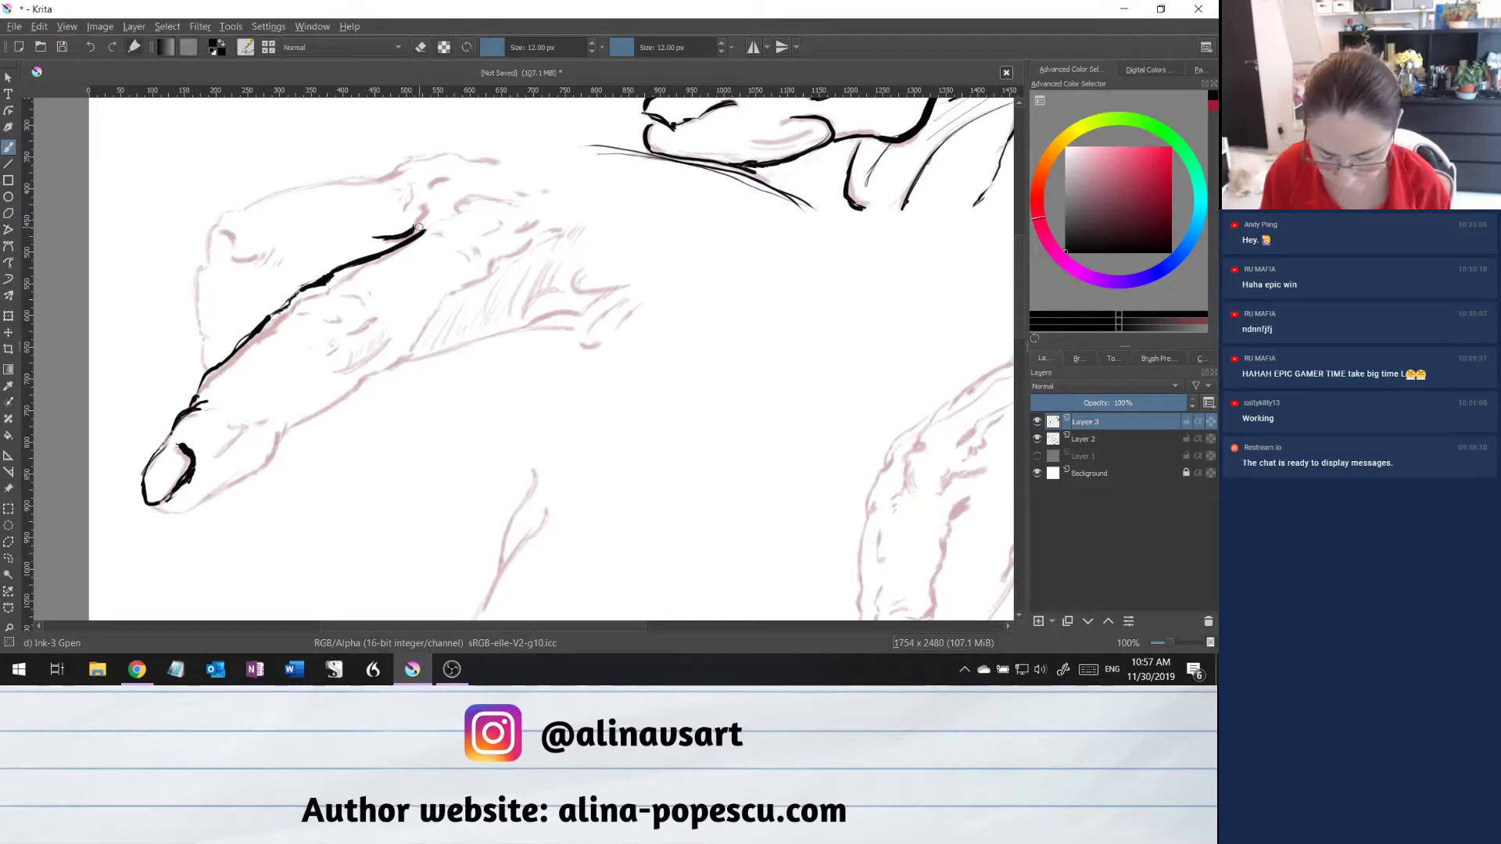
left_click_drag(413, 224, 424, 201)
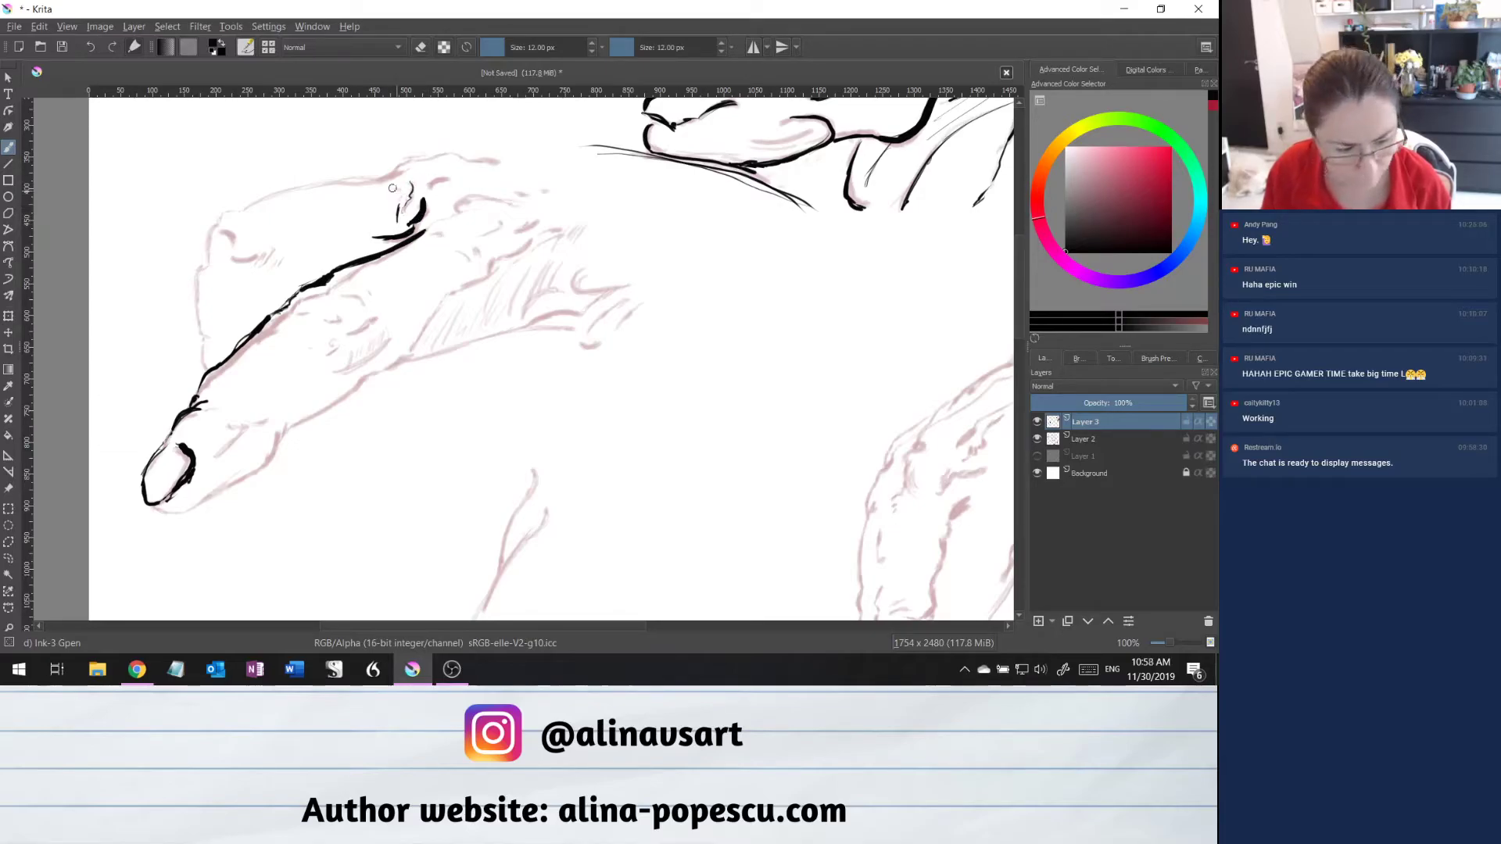
mouse_move(400, 170)
left_mouse_down()
mouse_move(379, 177)
mouse_move(396, 170)
left_mouse_up()
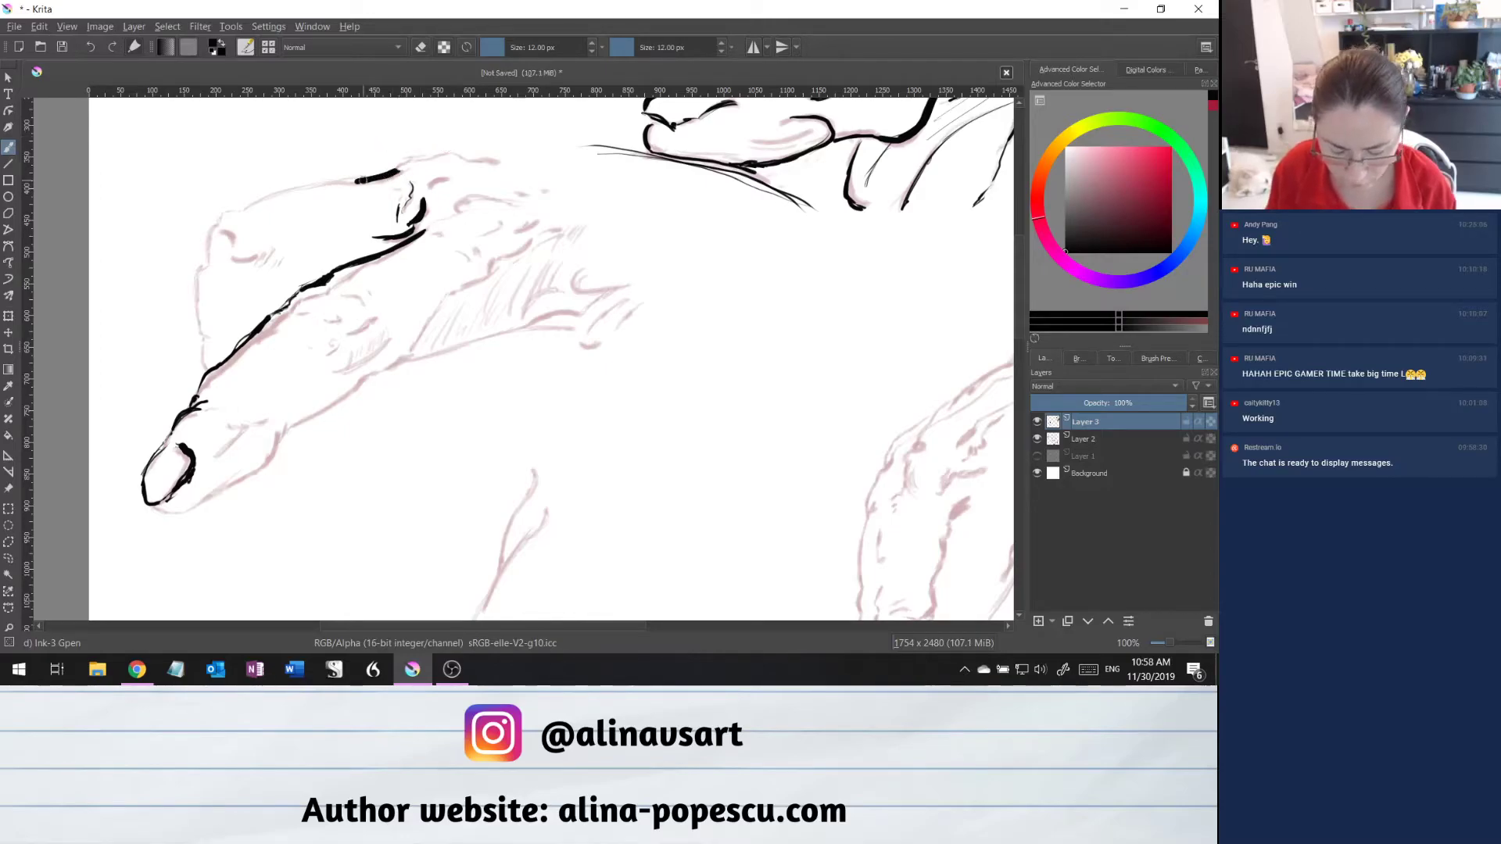
mouse_move(348, 183)
left_mouse_down()
mouse_move(236, 213)
mouse_move(350, 182)
mouse_move(318, 187)
left_mouse_up()
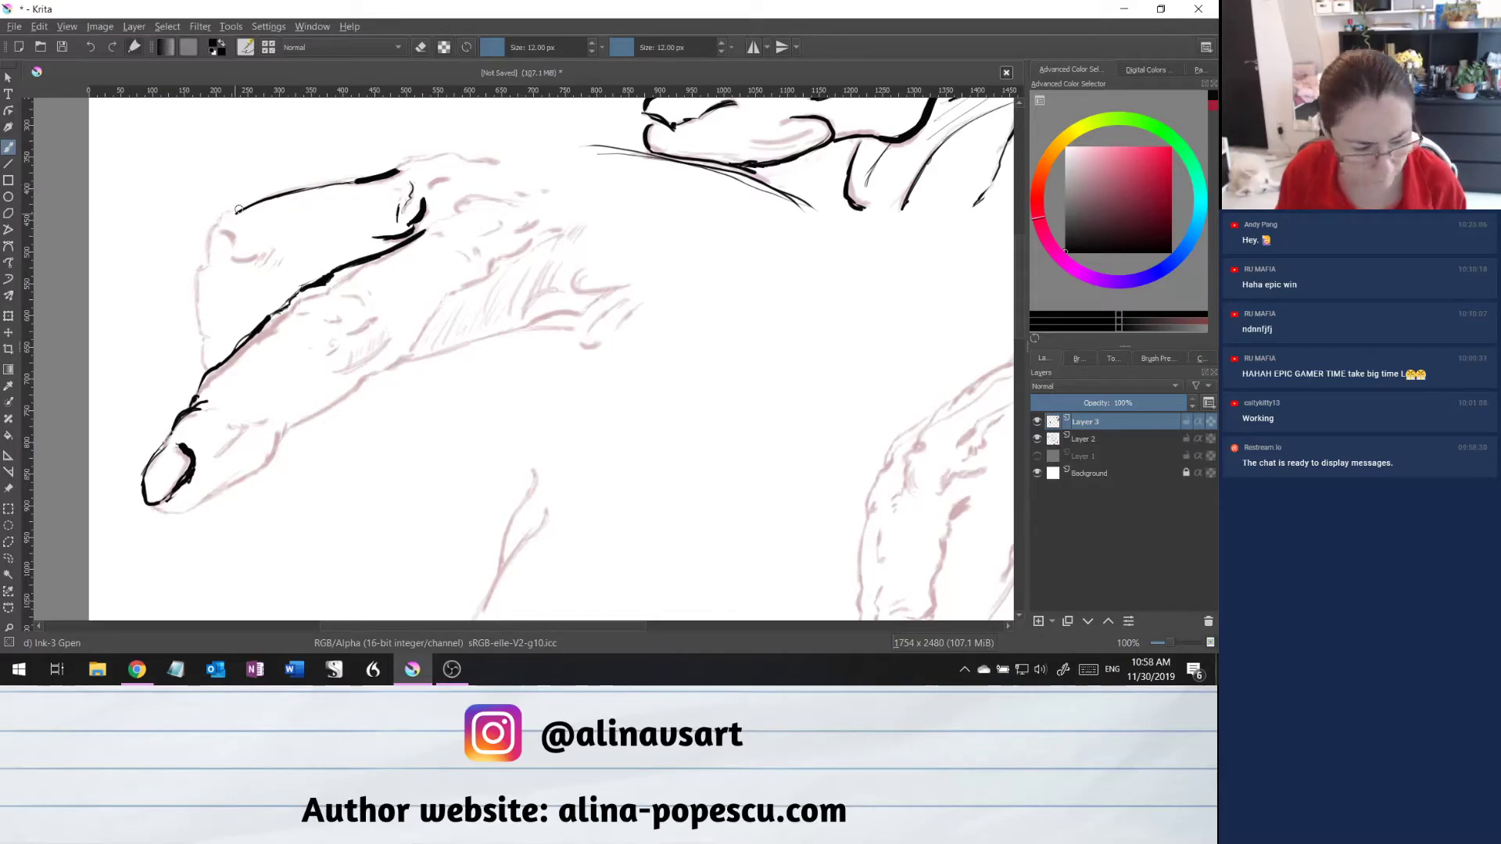
left_click_drag(239, 212, 215, 214)
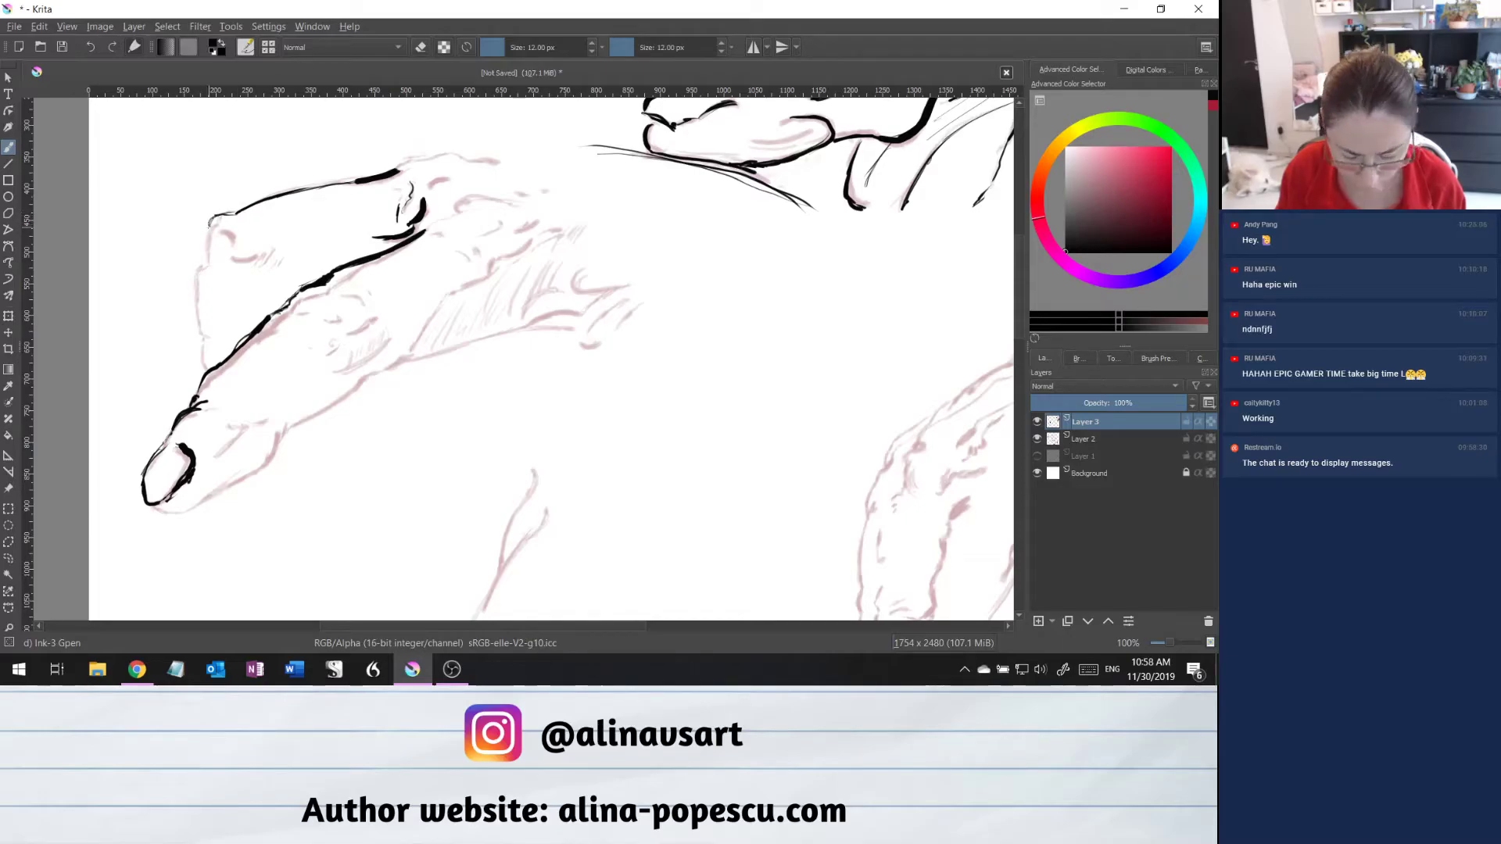
left_click_drag(208, 219, 199, 256)
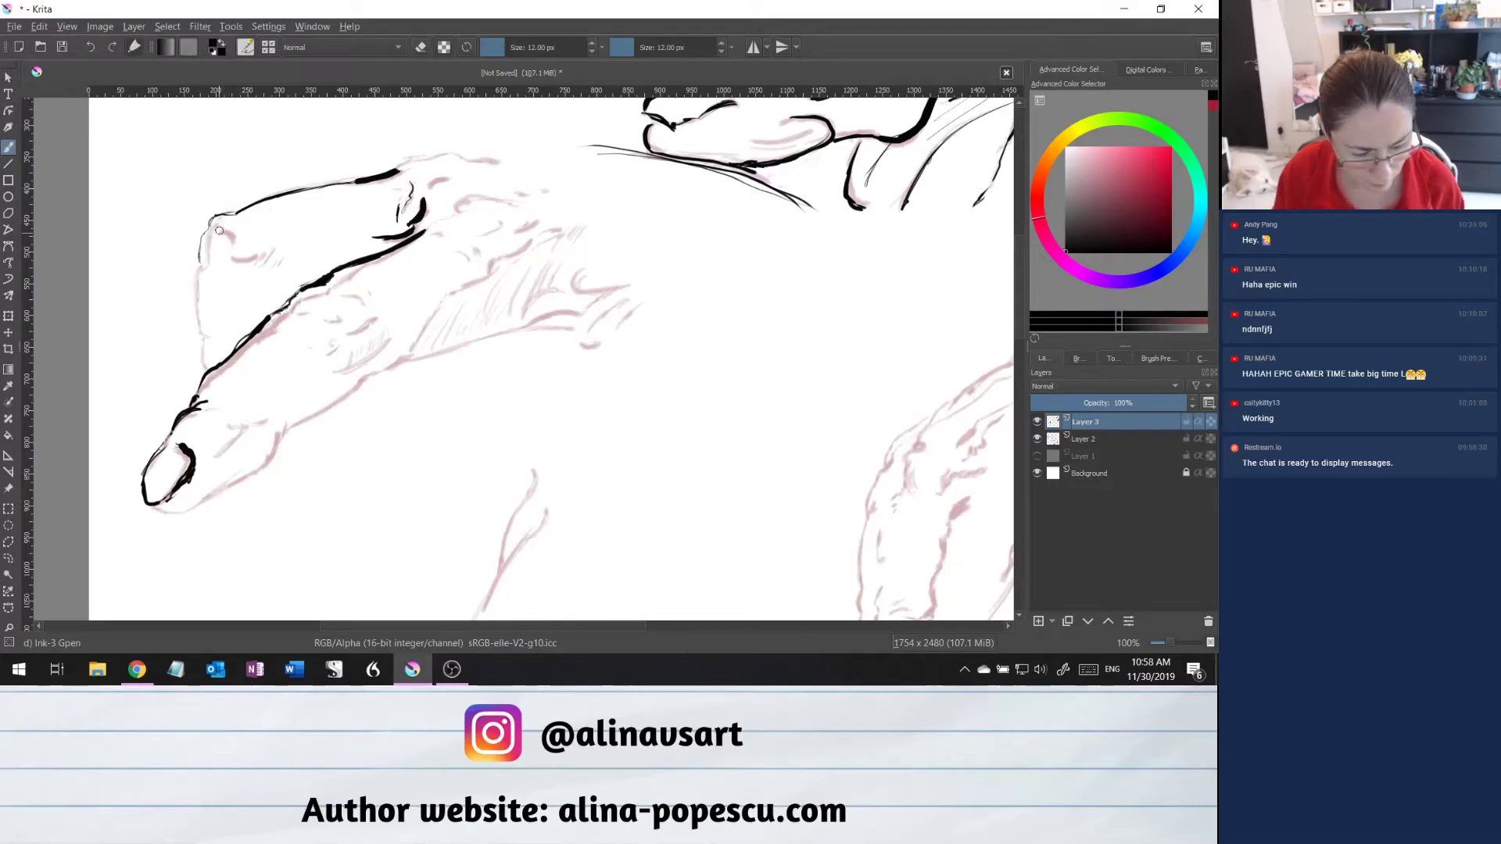
left_click_drag(207, 225, 197, 266)
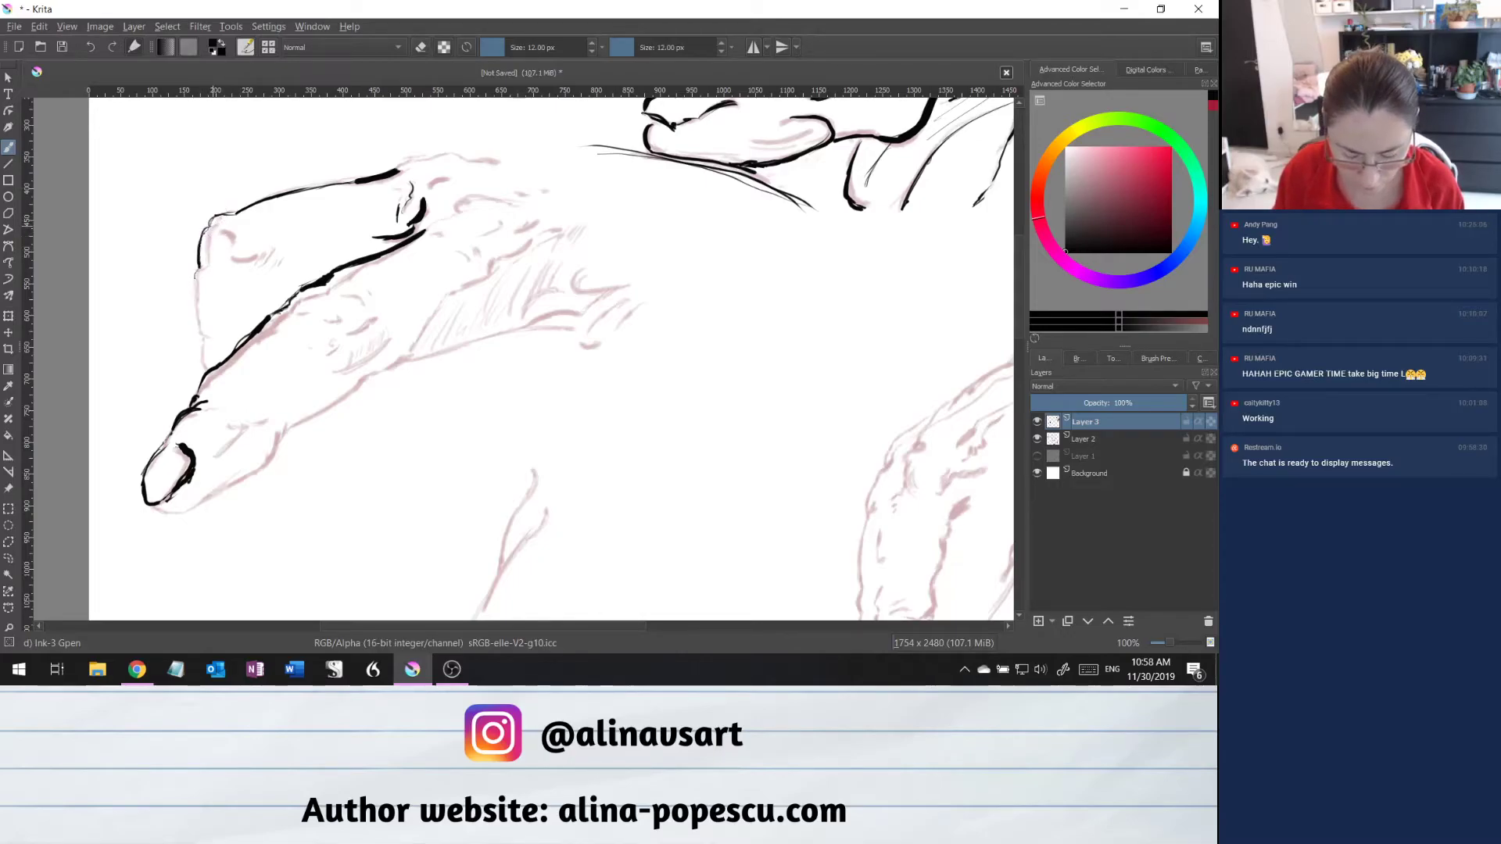
left_click_drag(196, 273, 197, 330)
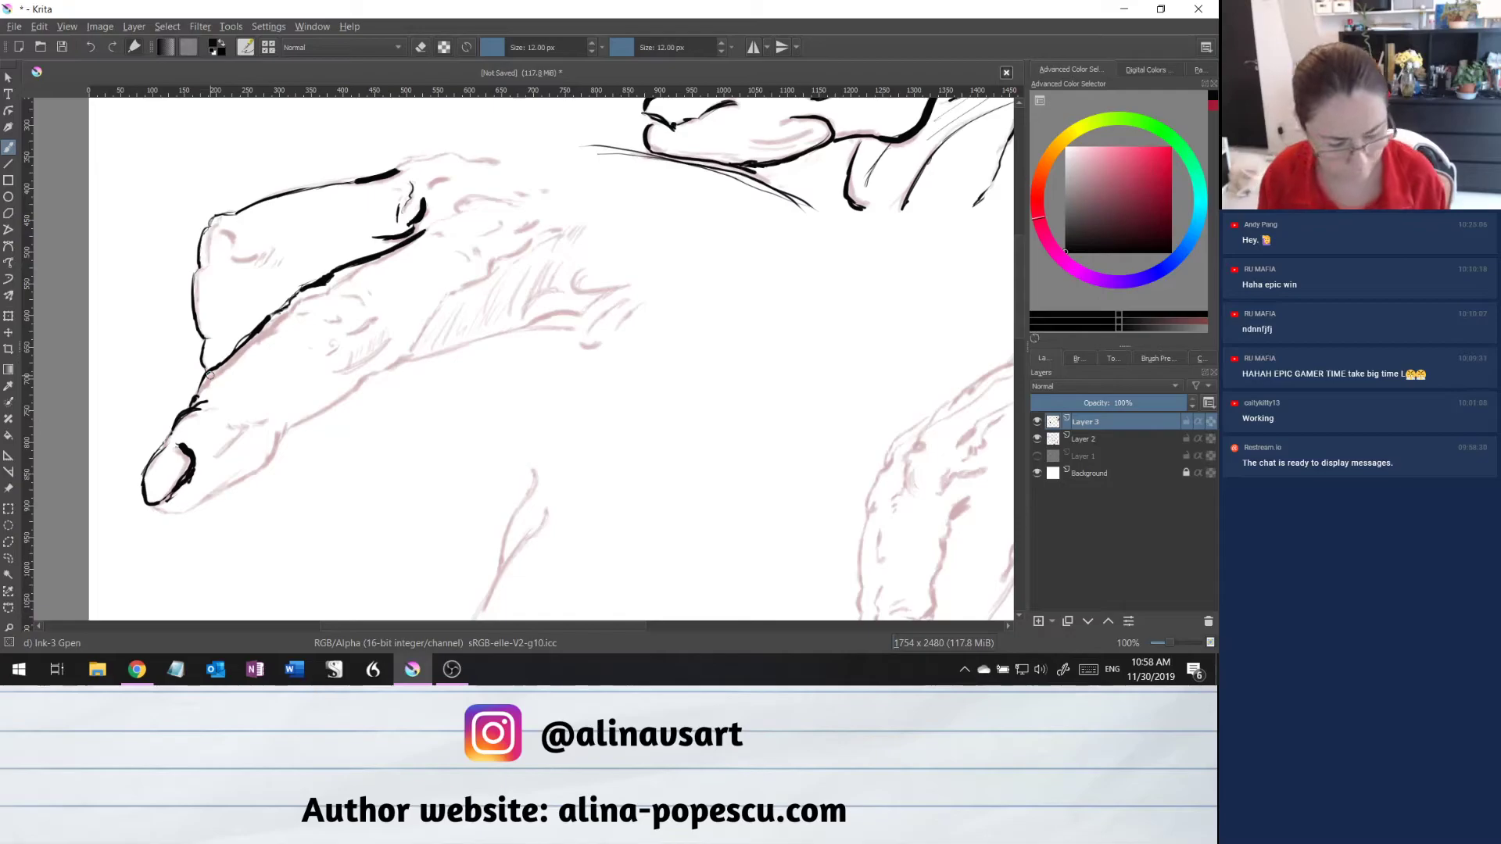
Ink the folded finger's joint crease and hatching, the contour above the knuckles, and short broken fold lines on the back of the hand.
mouse_move(229, 255)
left_mouse_down()
mouse_move(262, 256)
mouse_move(232, 237)
mouse_move(270, 262)
left_mouse_up()
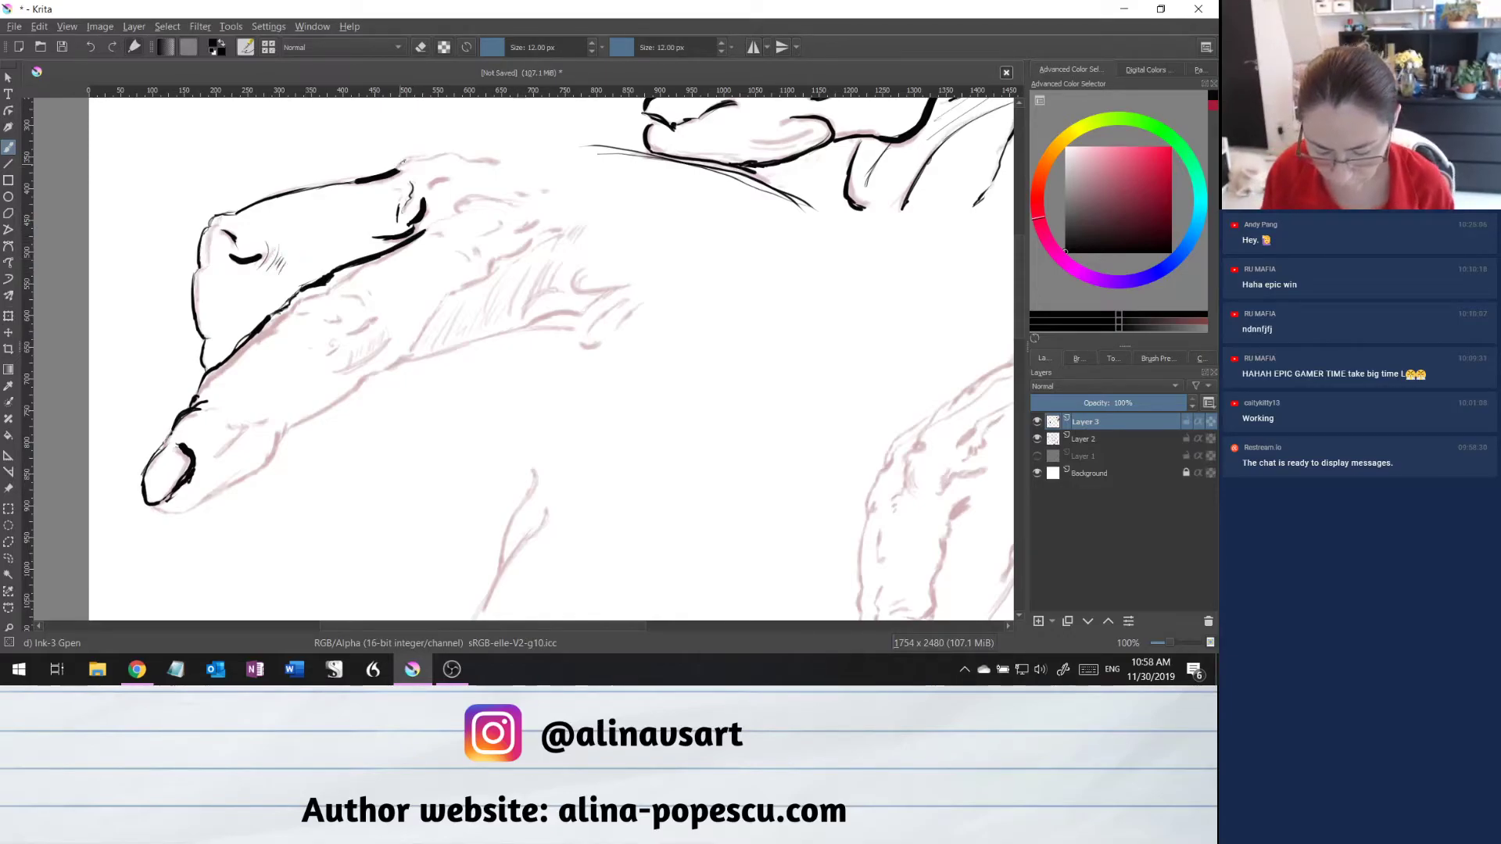
mouse_move(398, 161)
left_mouse_down()
mouse_move(510, 160)
mouse_move(444, 154)
left_mouse_up()
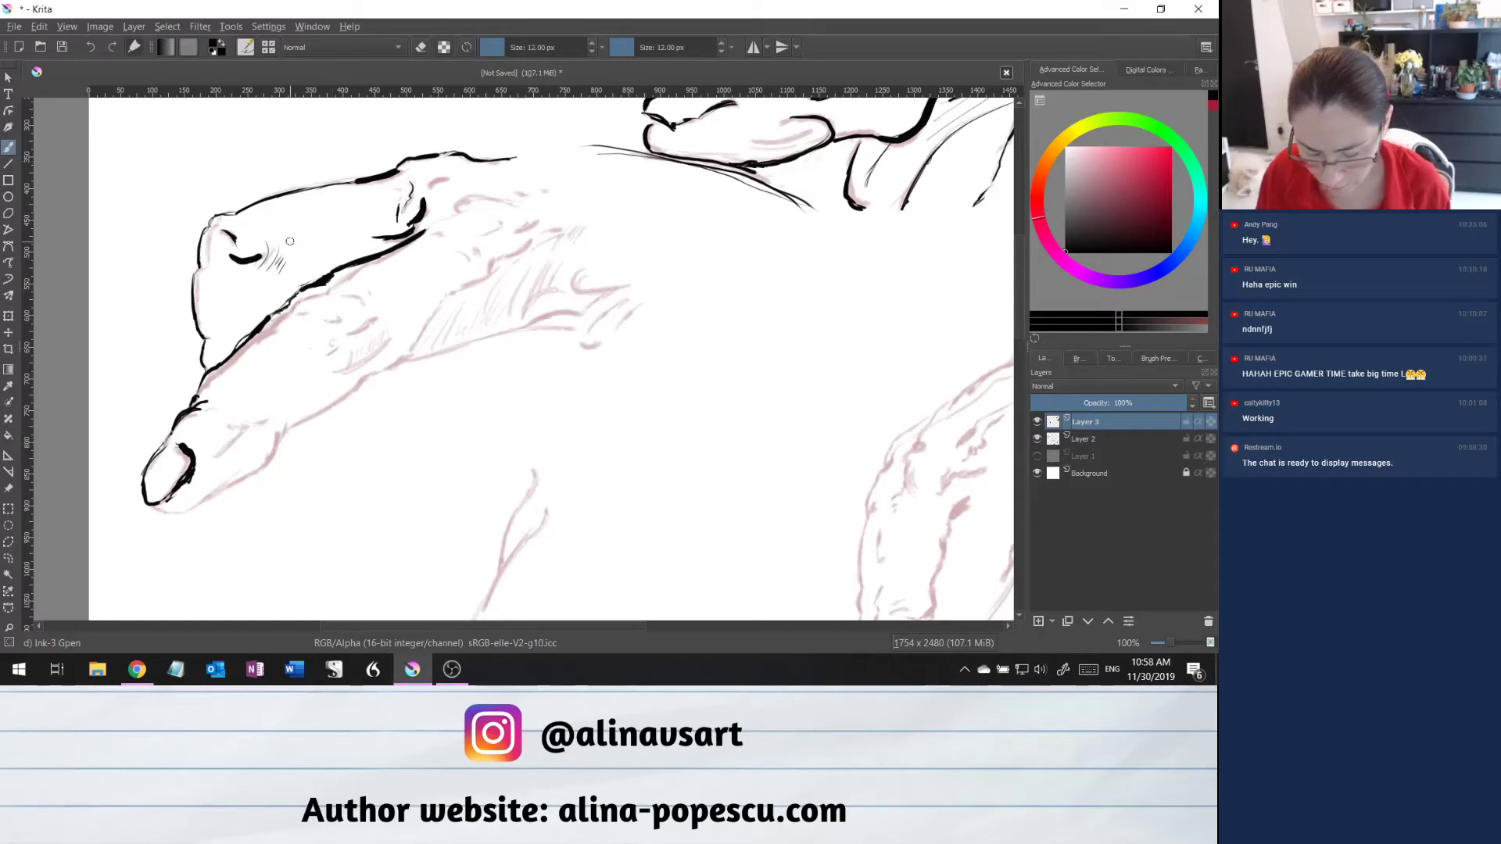
mouse_move(423, 183)
left_mouse_down()
mouse_move(445, 167)
mouse_move(468, 204)
mouse_move(573, 190)
left_mouse_up()
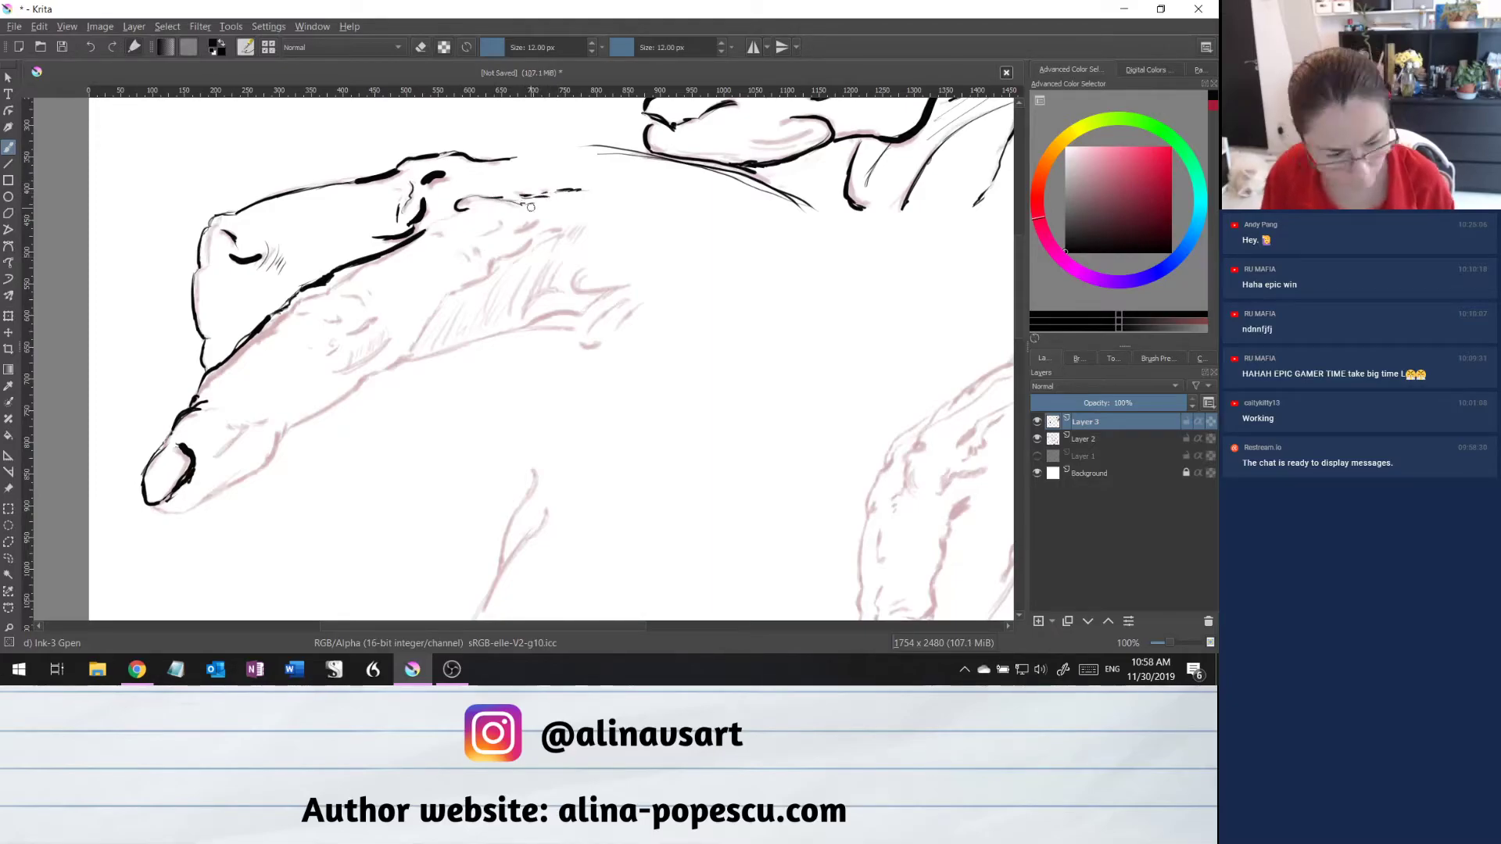
mouse_move(502, 224)
left_mouse_down()
mouse_move(437, 234)
mouse_move(467, 266)
left_mouse_up()
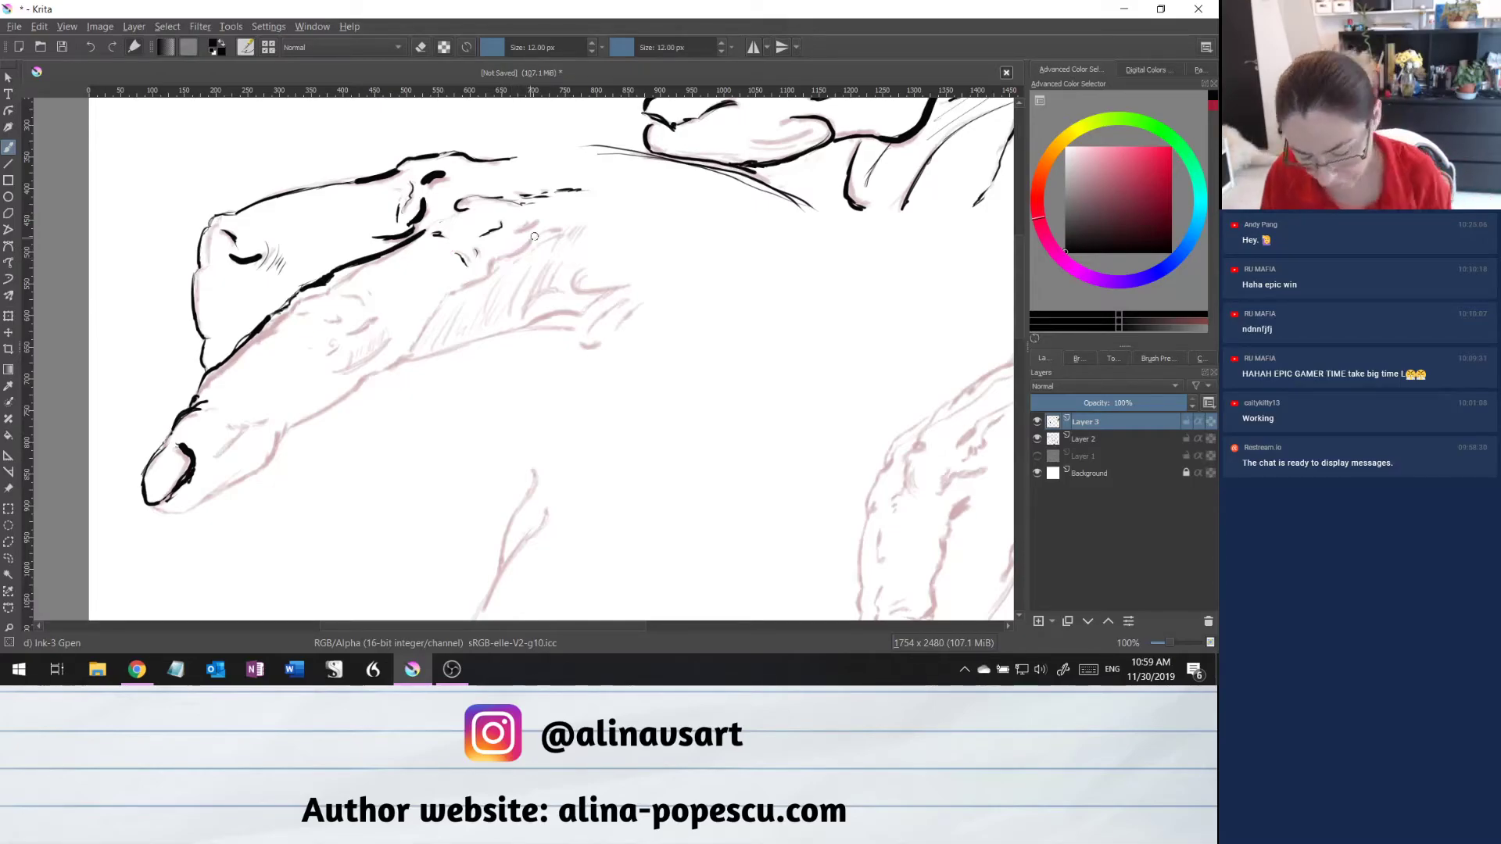
Ink the pointing finger's lower edge from the knuckle to the fingertip, including the wrinkles and hatching around its middle joint.
left_click_drag(507, 253, 408, 354)
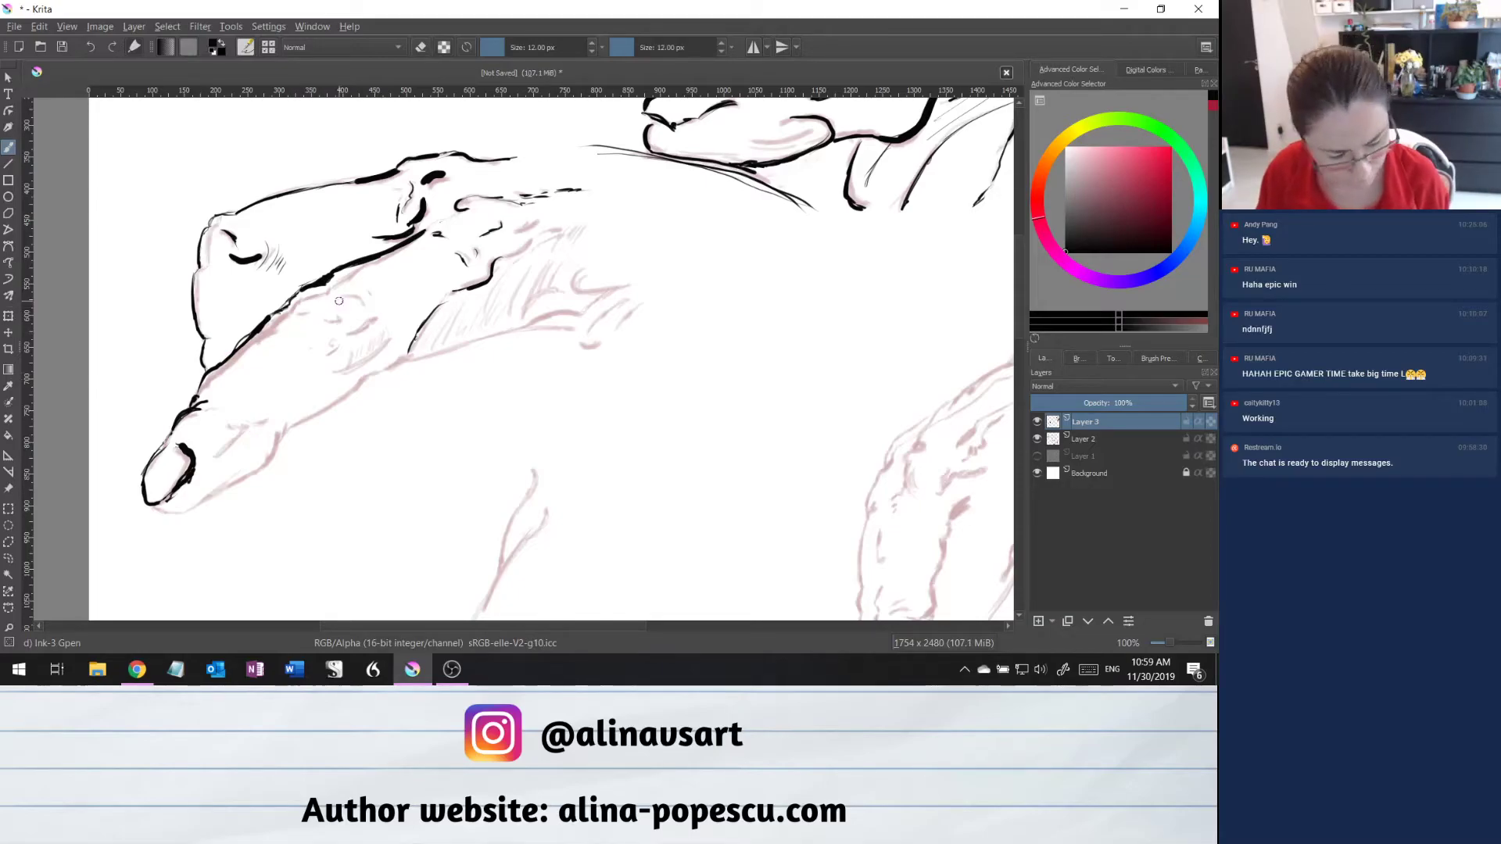
left_click_drag(338, 297, 367, 296)
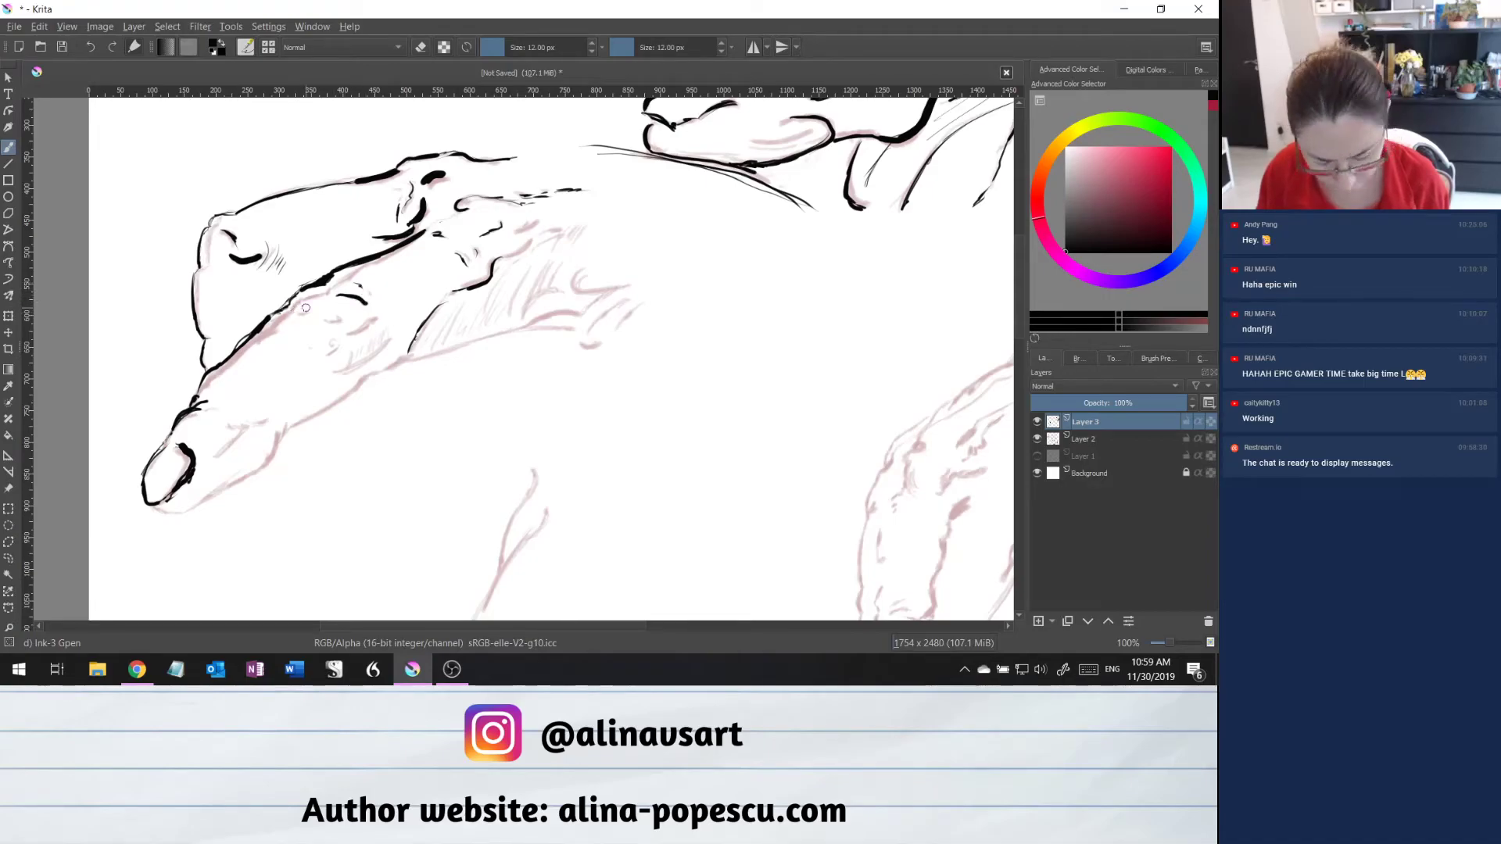
mouse_move(289, 305)
left_mouse_down()
mouse_move(341, 312)
mouse_move(323, 353)
mouse_move(379, 314)
mouse_move(333, 383)
mouse_move(402, 364)
mouse_move(347, 402)
left_mouse_up()
mouse_move(313, 423)
left_mouse_down()
mouse_move(360, 387)
mouse_move(297, 429)
mouse_move(363, 383)
left_mouse_up()
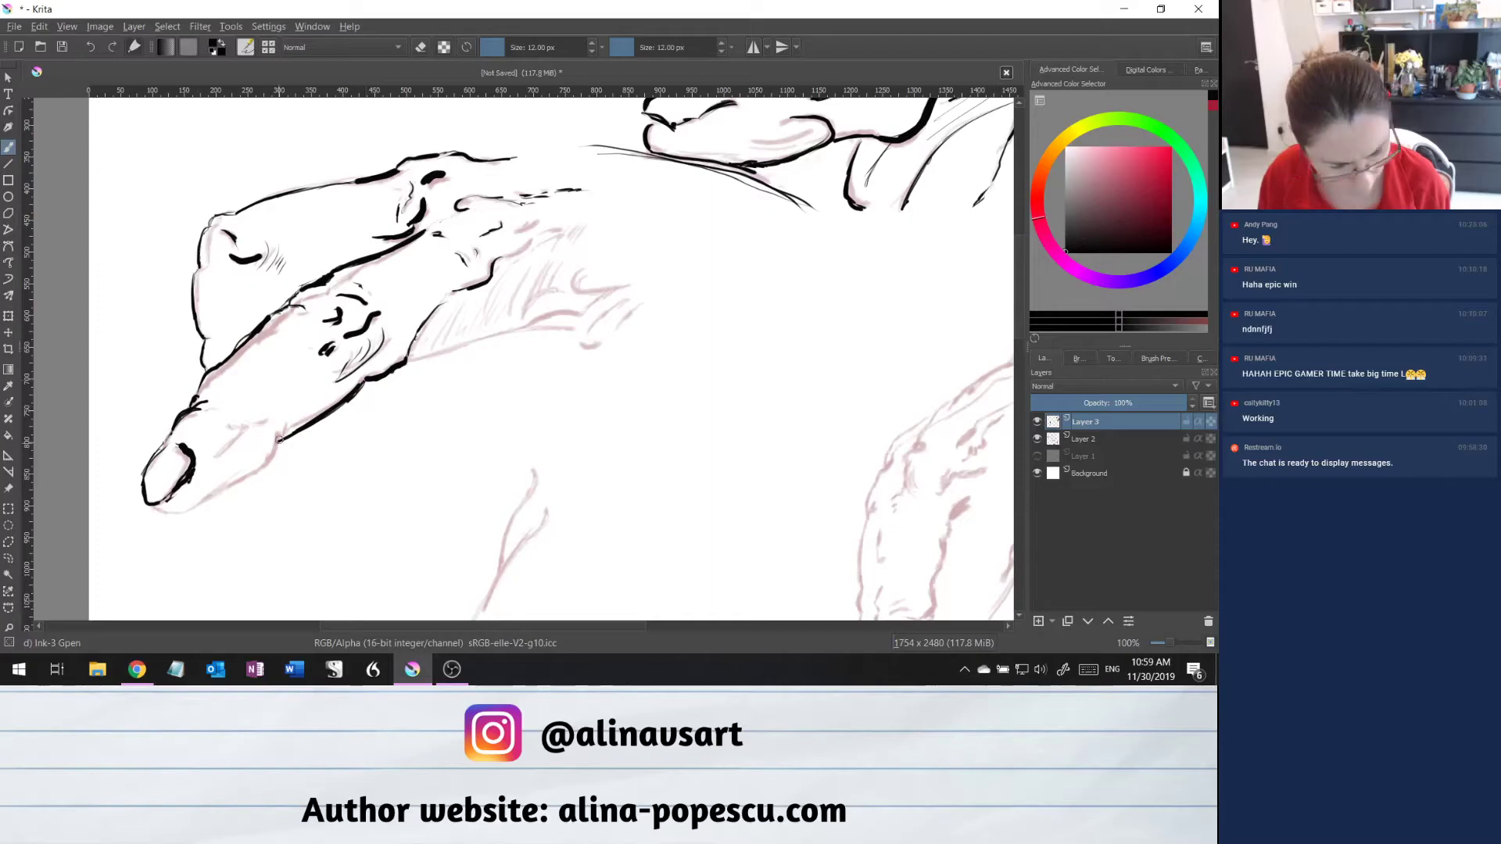
mouse_move(299, 430)
left_mouse_down()
mouse_move(209, 505)
mouse_move(244, 485)
mouse_move(150, 510)
left_mouse_up()
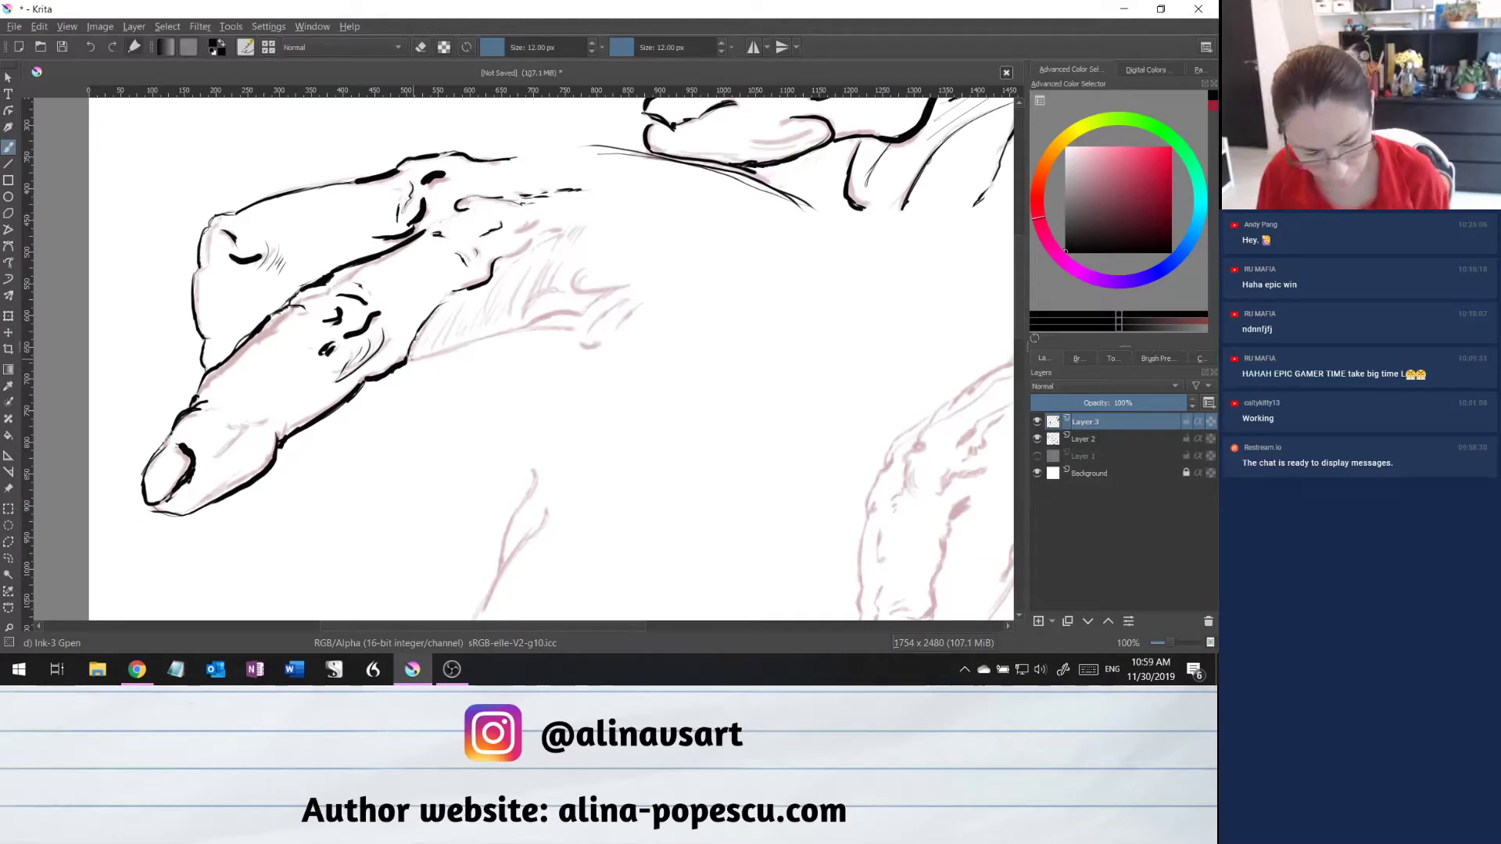
Ink the hand's lower contour behind the pointing finger and the short curved folds and lines at its far end.
left_click_drag(411, 361, 578, 315)
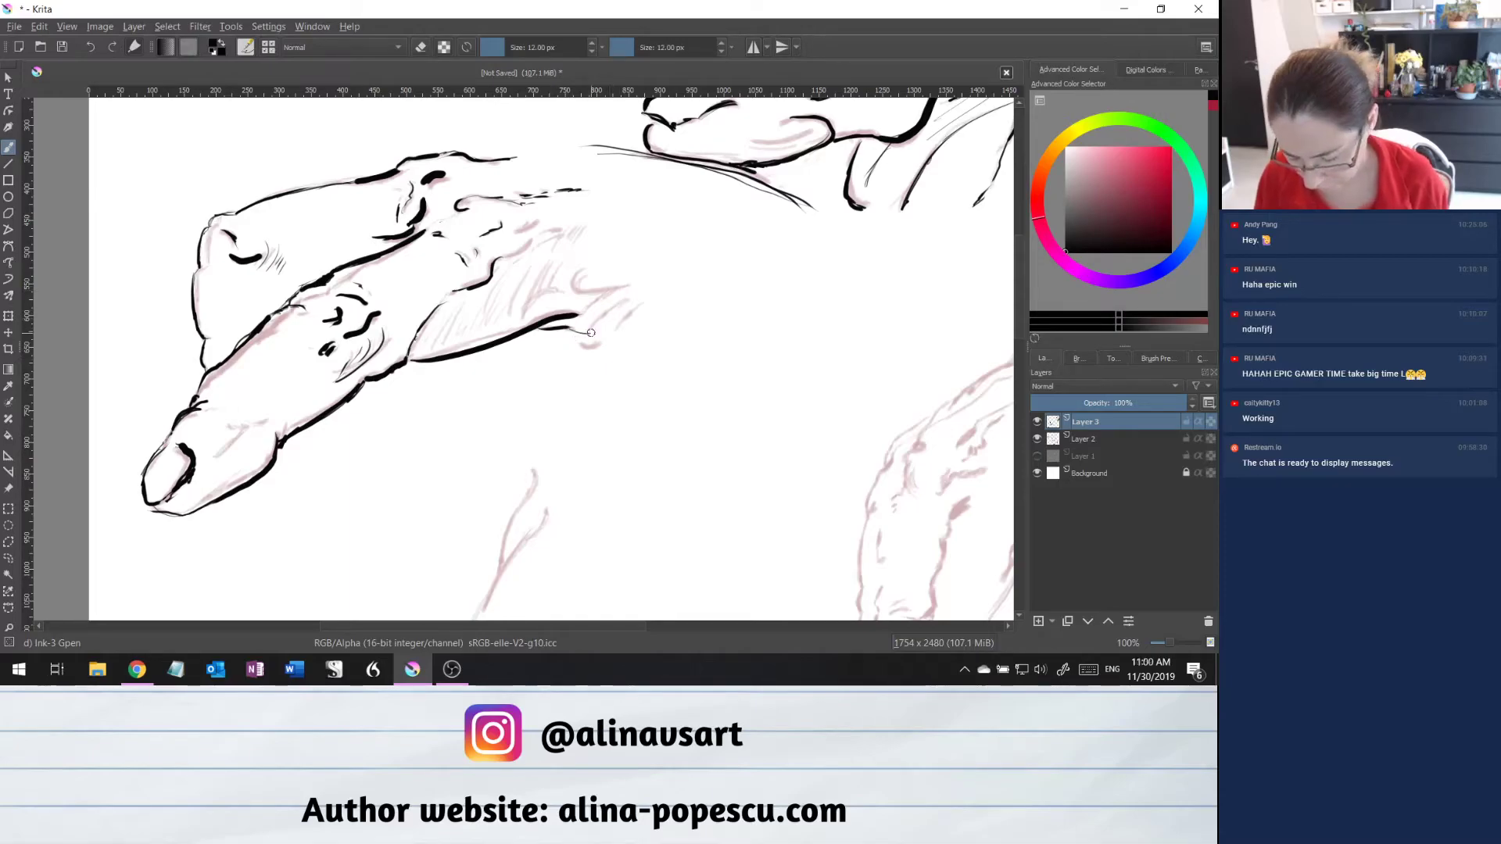
mouse_move(584, 329)
left_mouse_down()
mouse_move(645, 290)
mouse_move(643, 308)
mouse_move(655, 303)
mouse_move(607, 348)
left_mouse_up()
mouse_move(582, 274)
left_mouse_down()
mouse_move(632, 288)
mouse_move(518, 319)
left_mouse_up()
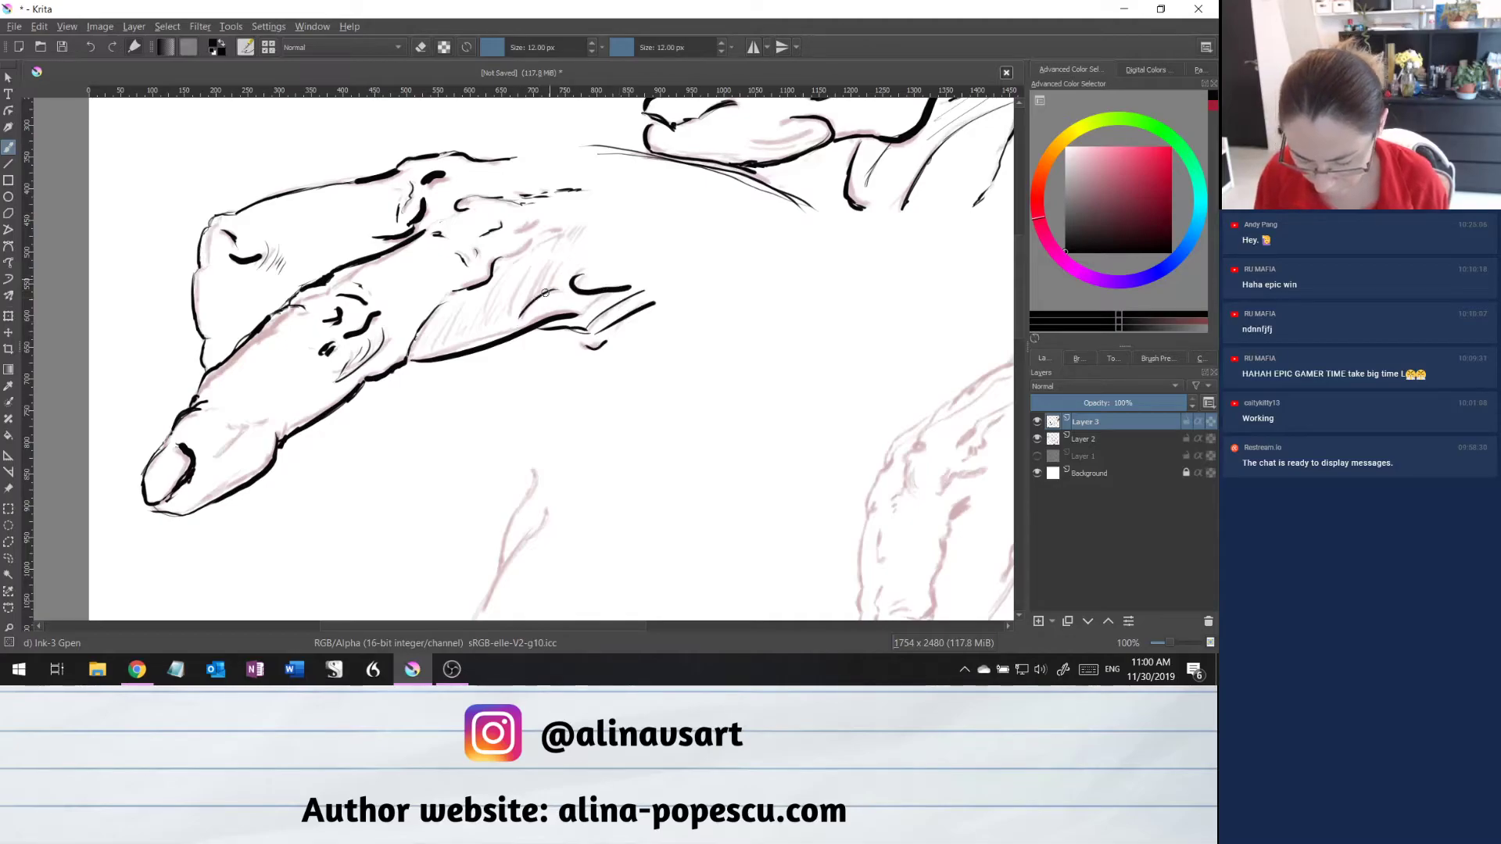
Hatch the shaded area below the pointing finger's knuckle with diagonal strokes and reinforce the underside of the fingertip.
mouse_move(563, 235)
left_mouse_down()
mouse_move(509, 319)
mouse_move(480, 320)
left_mouse_up()
left_click_drag(504, 274, 449, 335)
left_click_drag(459, 303, 446, 324)
mouse_move(517, 230)
left_mouse_down()
mouse_move(560, 233)
mouse_move(538, 304)
left_mouse_up()
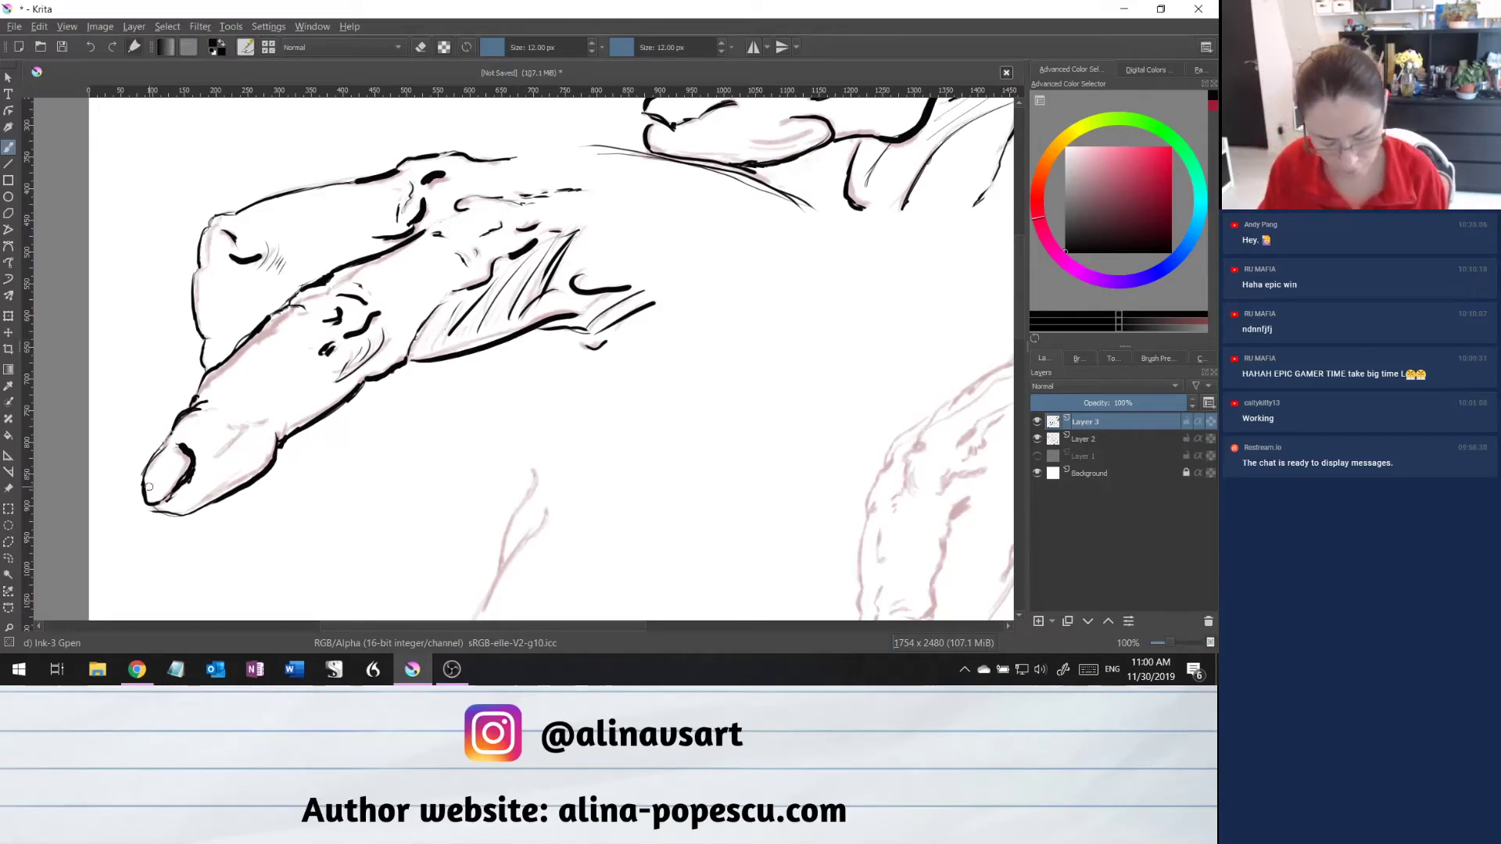
left_click_drag(148, 507, 181, 514)
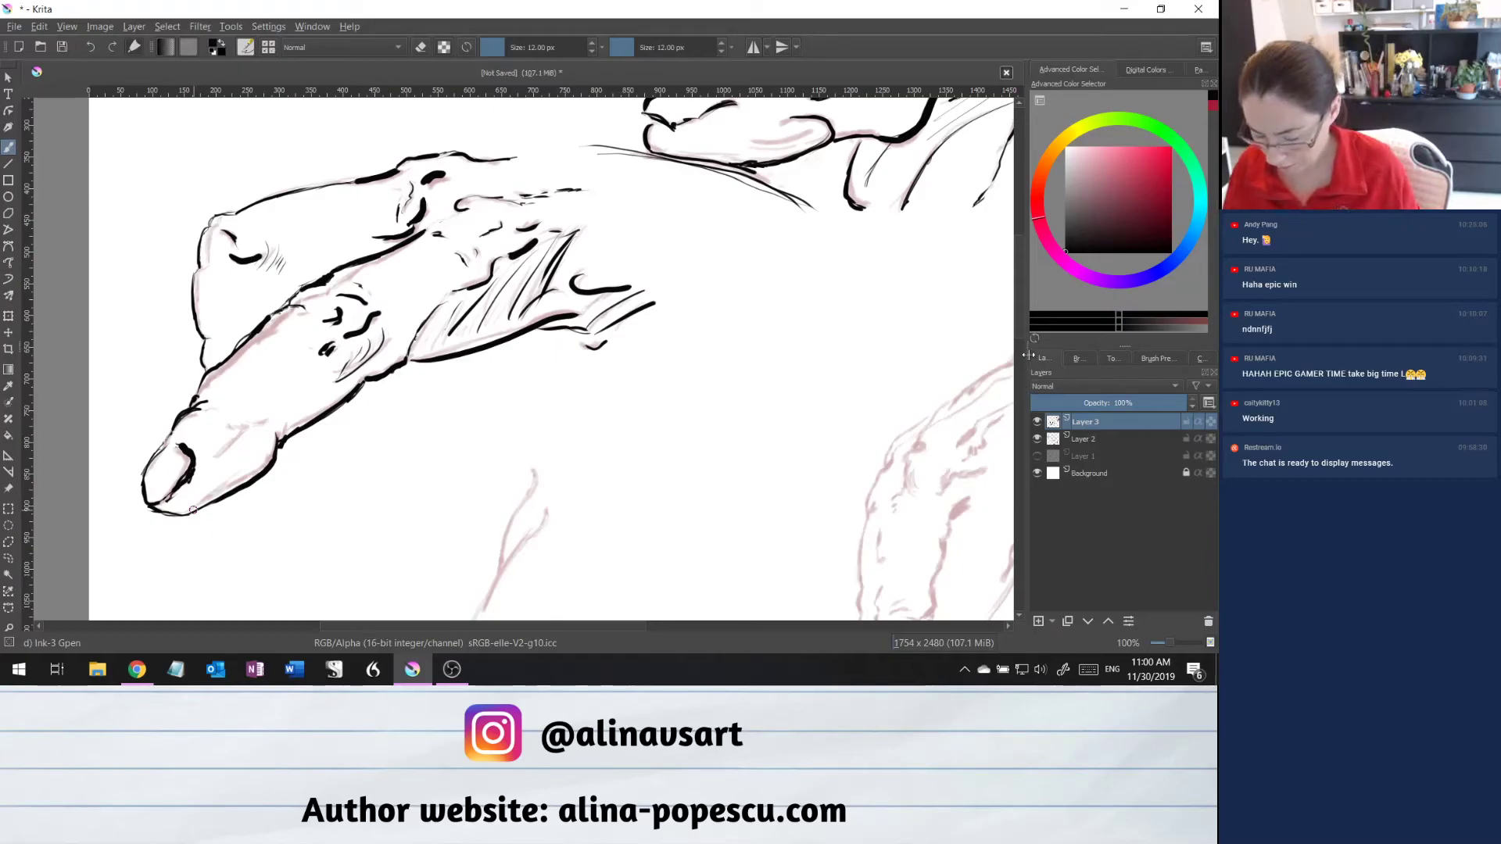
Ink the downward-pointing finger's nail, rounded fingertip contour and small creases above the nail on the right-hand sketch.
scroll(1021, 310, "down", 5)
scroll(1024, 359, "down", 4)
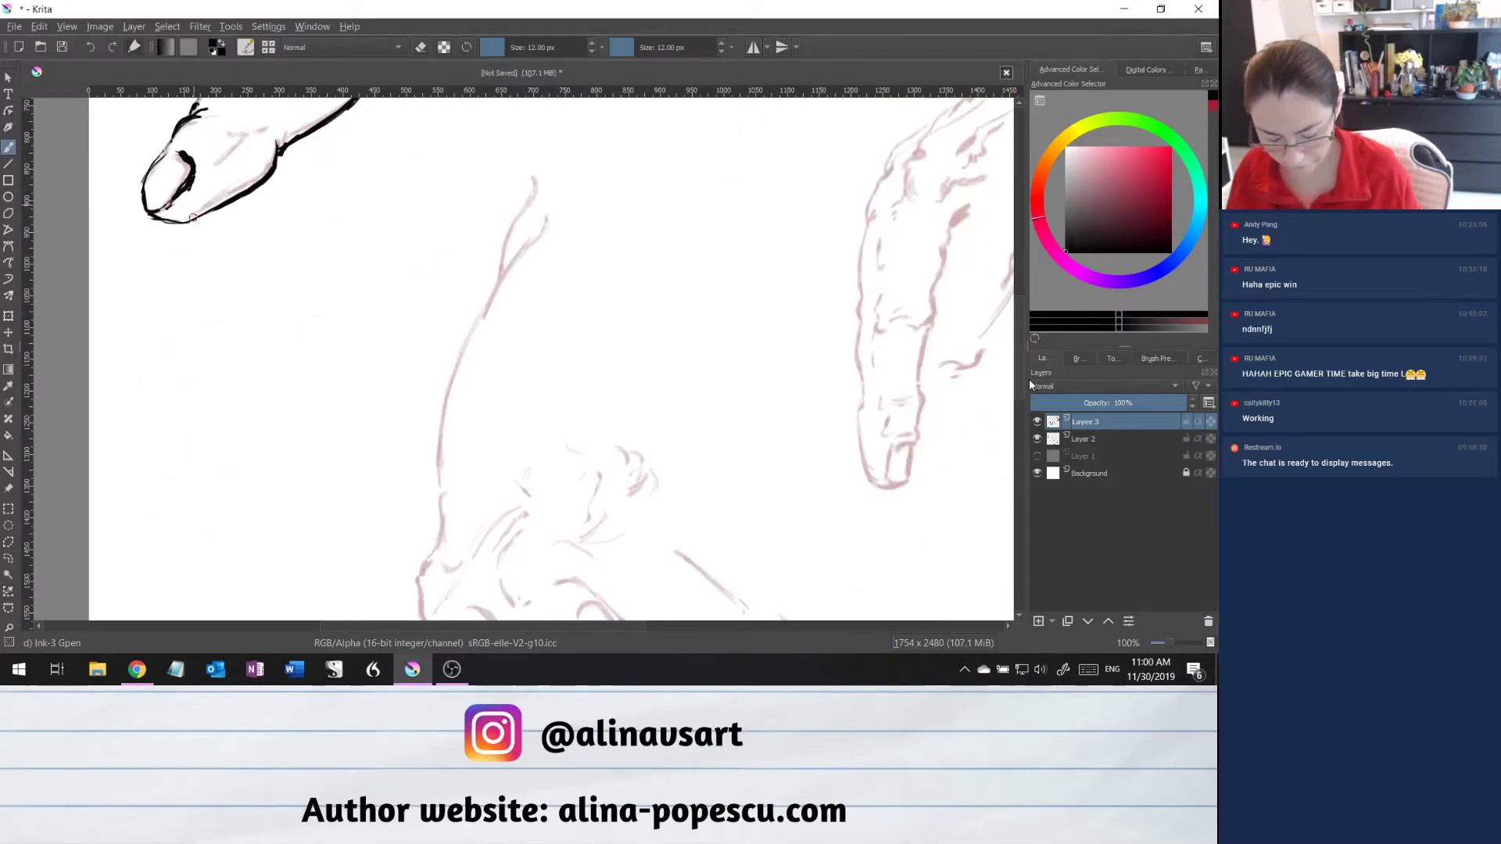
scroll(1024, 367, "up", 6)
left_click_drag(588, 624, 670, 624)
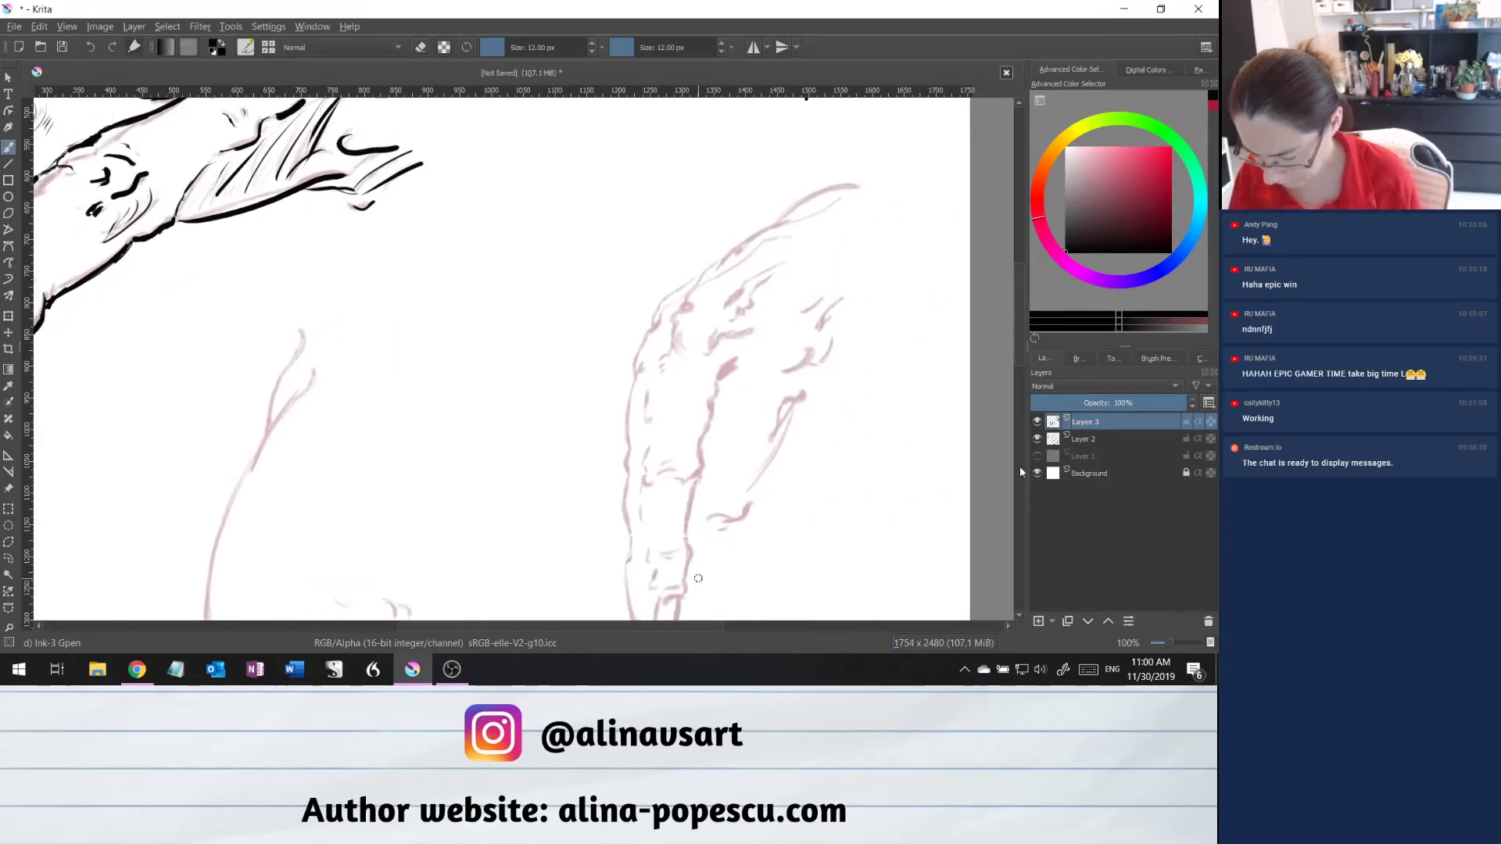
mouse_move(1024, 330)
left_mouse_down()
mouse_move(1014, 259)
mouse_move(1012, 356)
left_mouse_up()
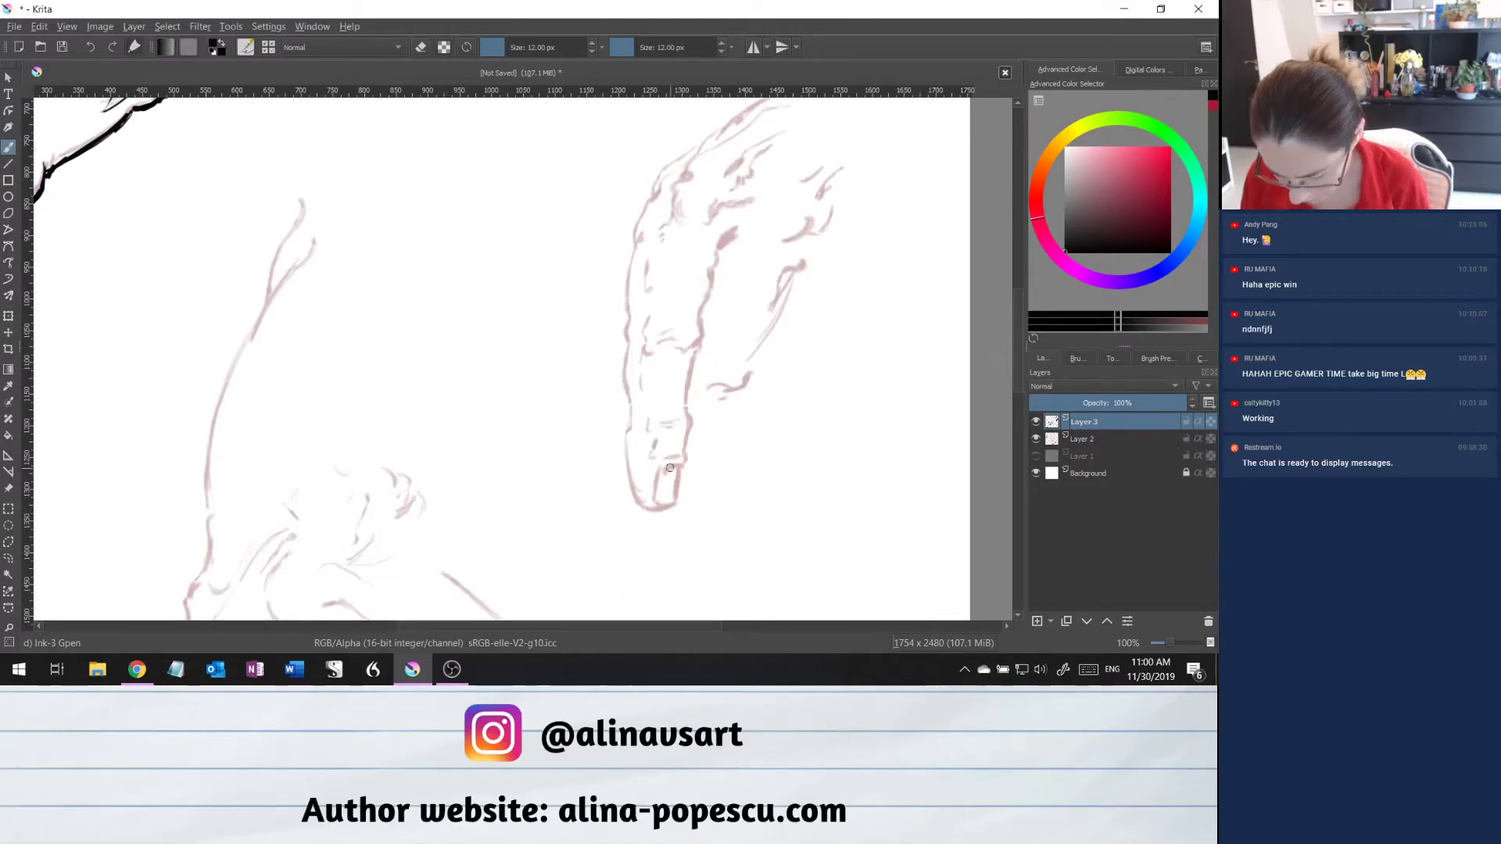
mouse_move(661, 470)
left_mouse_down()
mouse_move(675, 469)
mouse_move(673, 502)
mouse_move(655, 504)
mouse_move(670, 505)
left_mouse_up()
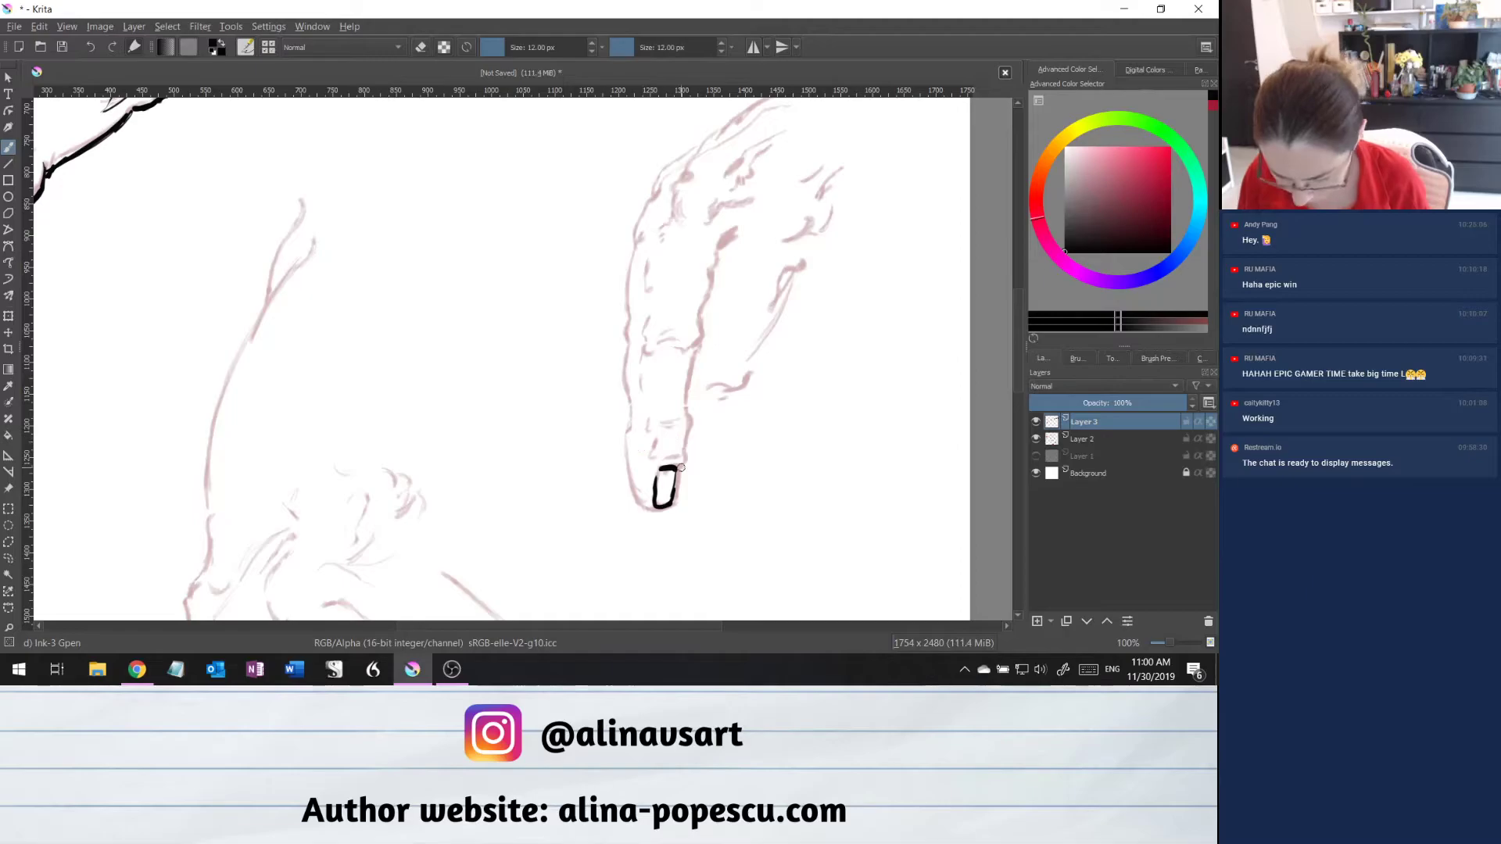
mouse_move(679, 467)
left_mouse_down()
mouse_move(687, 408)
mouse_move(656, 455)
mouse_move(667, 462)
mouse_move(681, 452)
mouse_move(627, 435)
mouse_move(645, 512)
mouse_move(670, 503)
left_mouse_up()
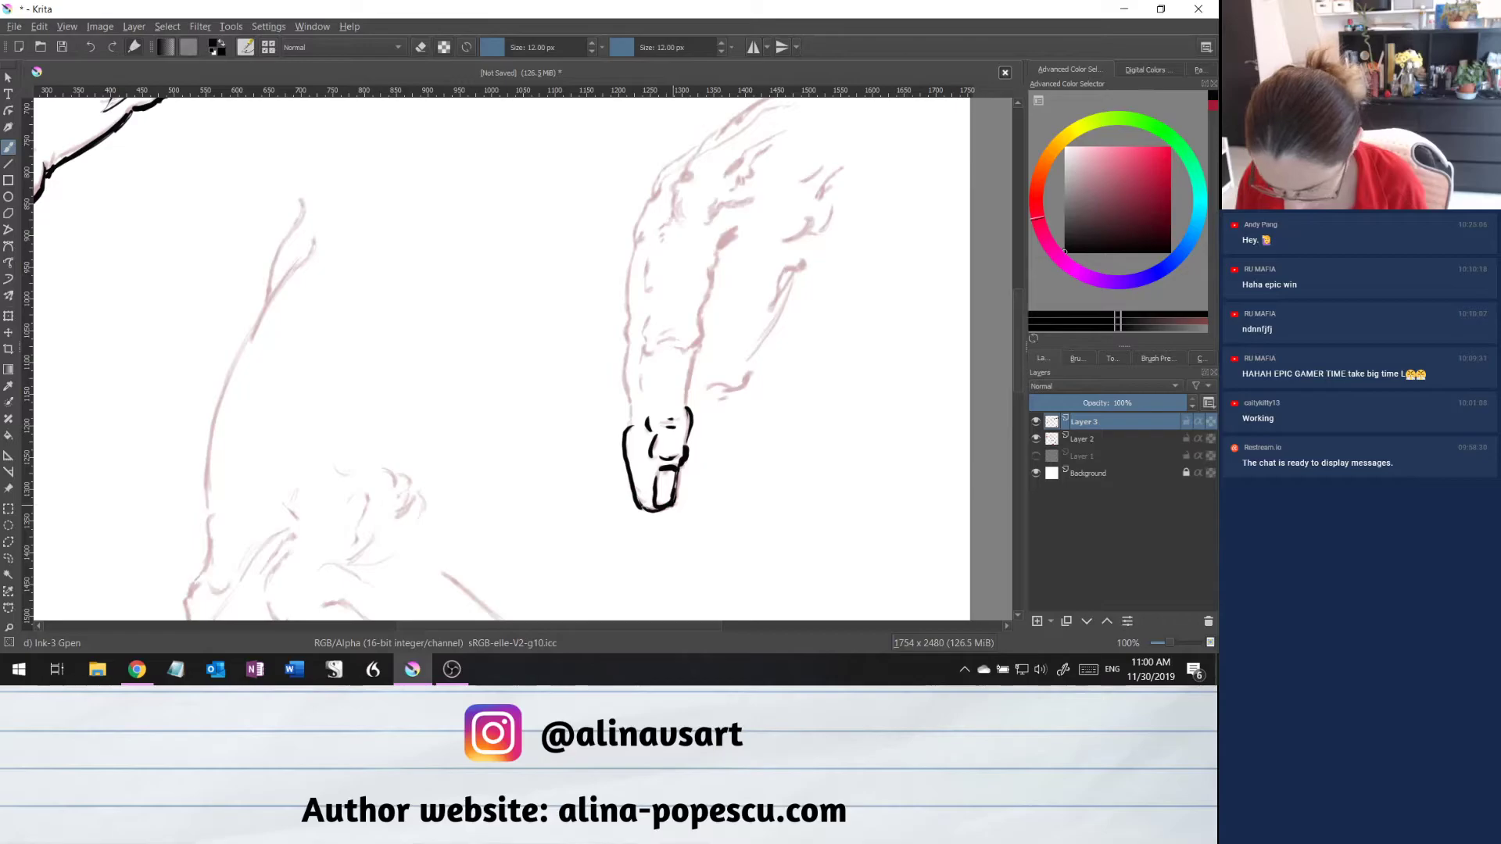
Ink both sides of the downward-pointing finger's middle segment, with the creases at its joints.
mouse_move(632, 414)
left_mouse_down()
mouse_move(635, 325)
mouse_move(680, 349)
mouse_move(699, 316)
mouse_move(643, 322)
mouse_move(691, 355)
mouse_move(682, 415)
left_mouse_up()
left_click_drag(695, 356, 688, 391)
mouse_move(700, 341)
left_mouse_down()
mouse_move(696, 361)
mouse_move(641, 399)
left_mouse_up()
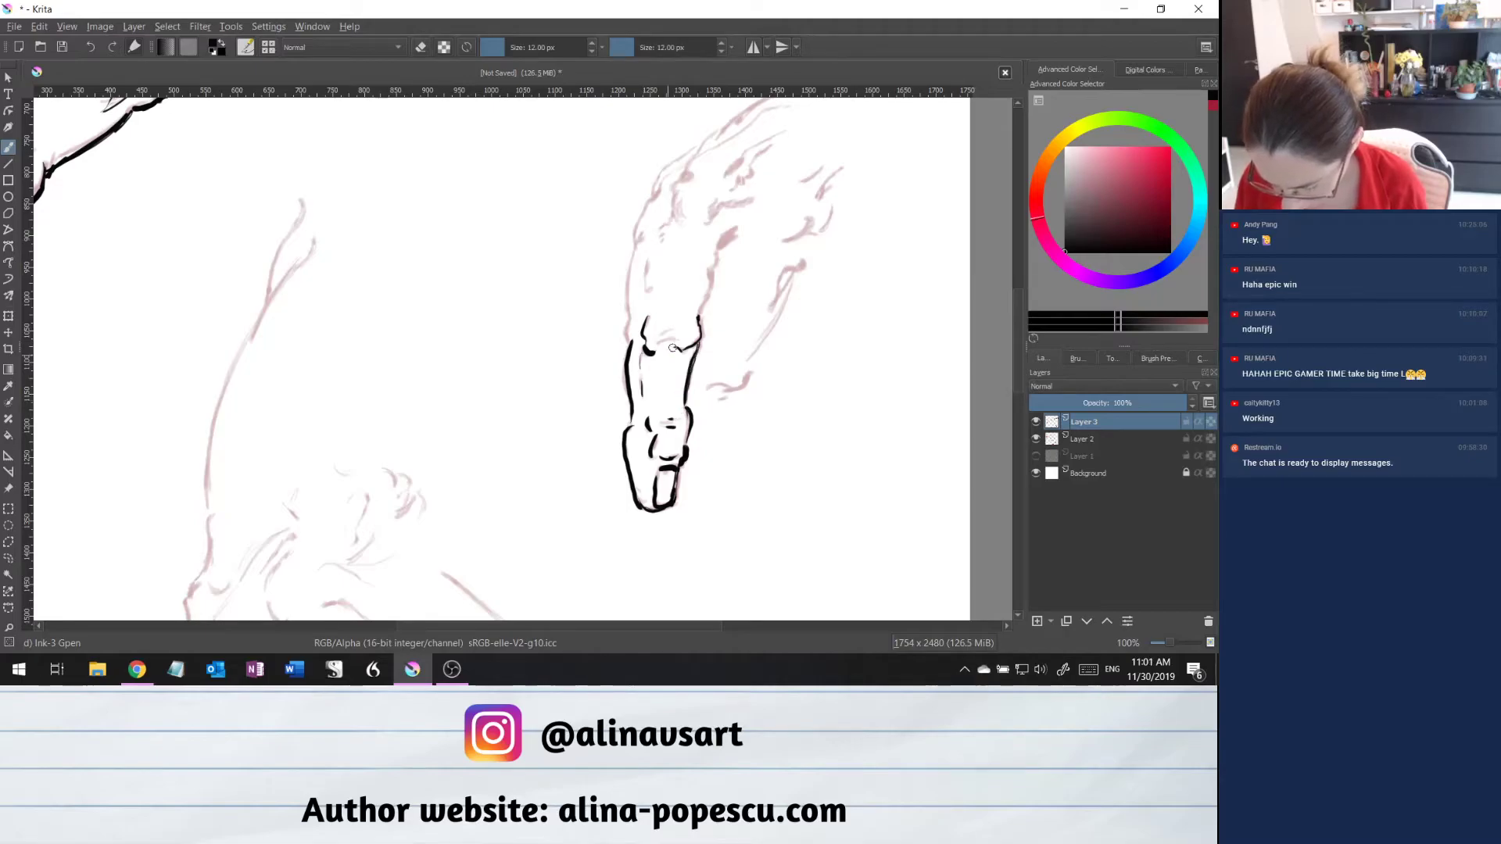
Ink the downward-pointing finger's upper segment from the joint wrinkles to the knuckle, adding the inner line and knuckle creases.
left_click_drag(660, 332, 679, 327)
mouse_move(660, 340)
left_mouse_down()
mouse_move(678, 337)
mouse_move(626, 341)
mouse_move(643, 230)
mouse_move(655, 285)
left_mouse_up()
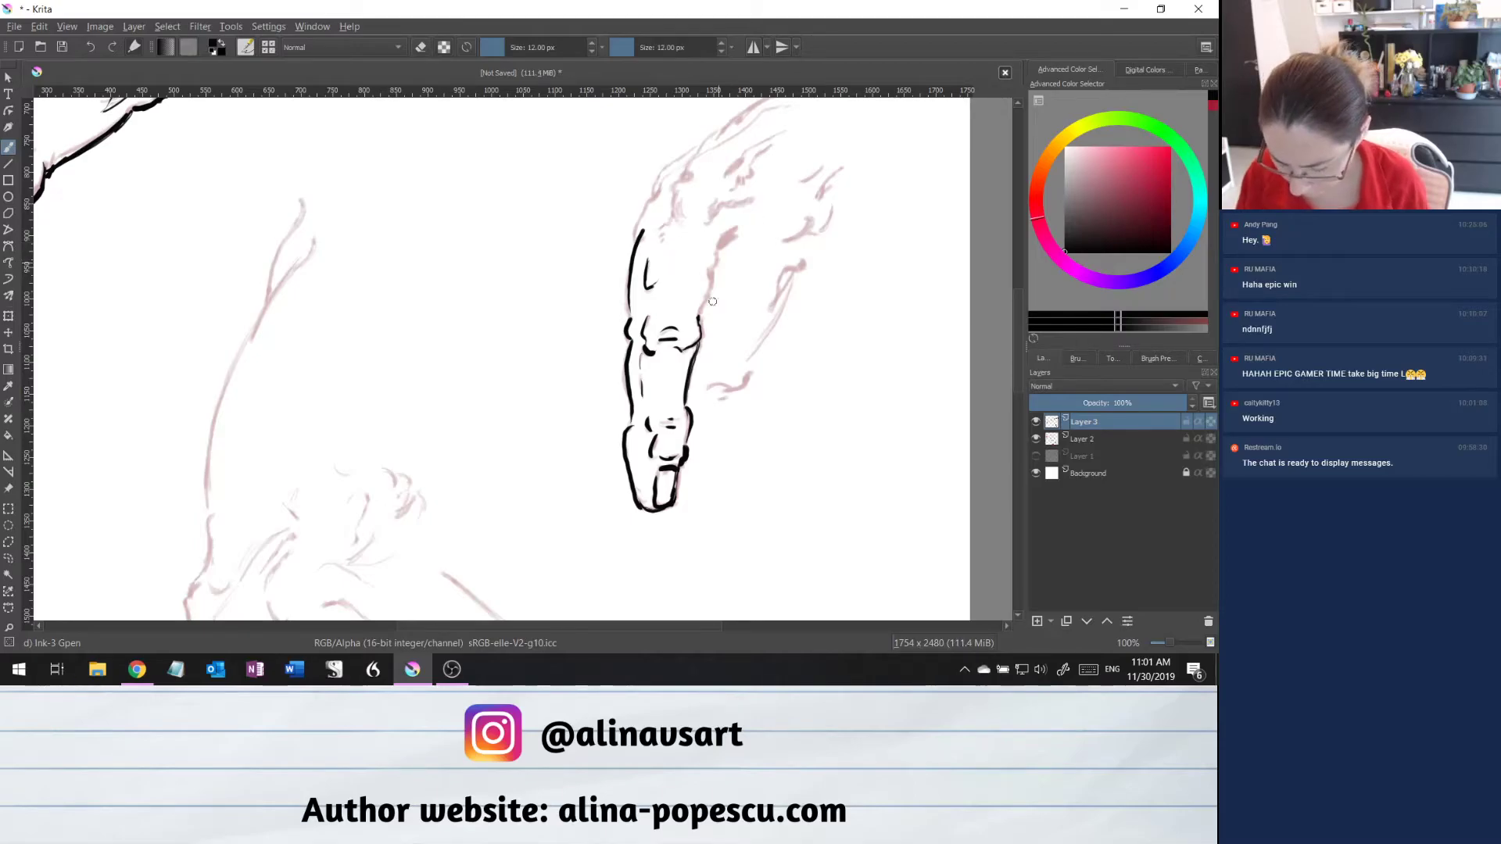
mouse_move(701, 312)
left_mouse_down()
mouse_move(735, 229)
mouse_move(720, 245)
mouse_move(713, 208)
mouse_move(740, 202)
mouse_move(678, 186)
mouse_move(690, 172)
mouse_move(683, 224)
mouse_move(654, 184)
mouse_move(706, 141)
left_mouse_up()
left_click(664, 235)
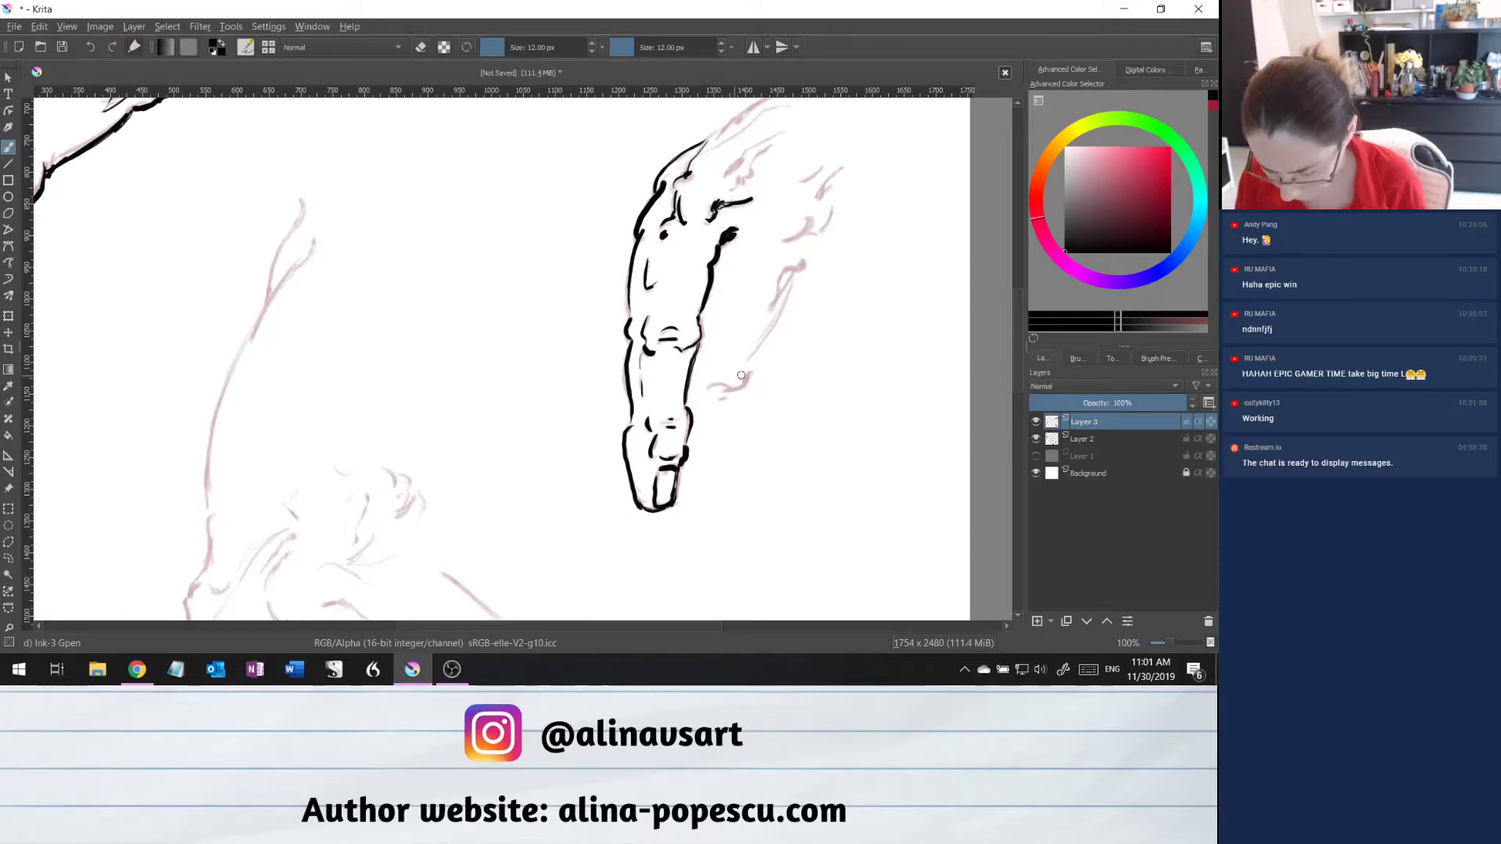
Ink the broken contours beside the downward-pointing finger and the wavy fold lines running up from its knuckle.
mouse_move(708, 388)
left_mouse_down()
mouse_move(744, 385)
mouse_move(723, 396)
mouse_move(798, 266)
mouse_move(772, 301)
left_mouse_up()
mouse_move(790, 277)
left_mouse_down()
mouse_move(761, 316)
mouse_move(794, 276)
mouse_move(807, 219)
mouse_move(831, 212)
mouse_move(821, 188)
mouse_move(843, 166)
mouse_move(830, 167)
left_mouse_up()
left_click_drag(733, 191, 795, 136)
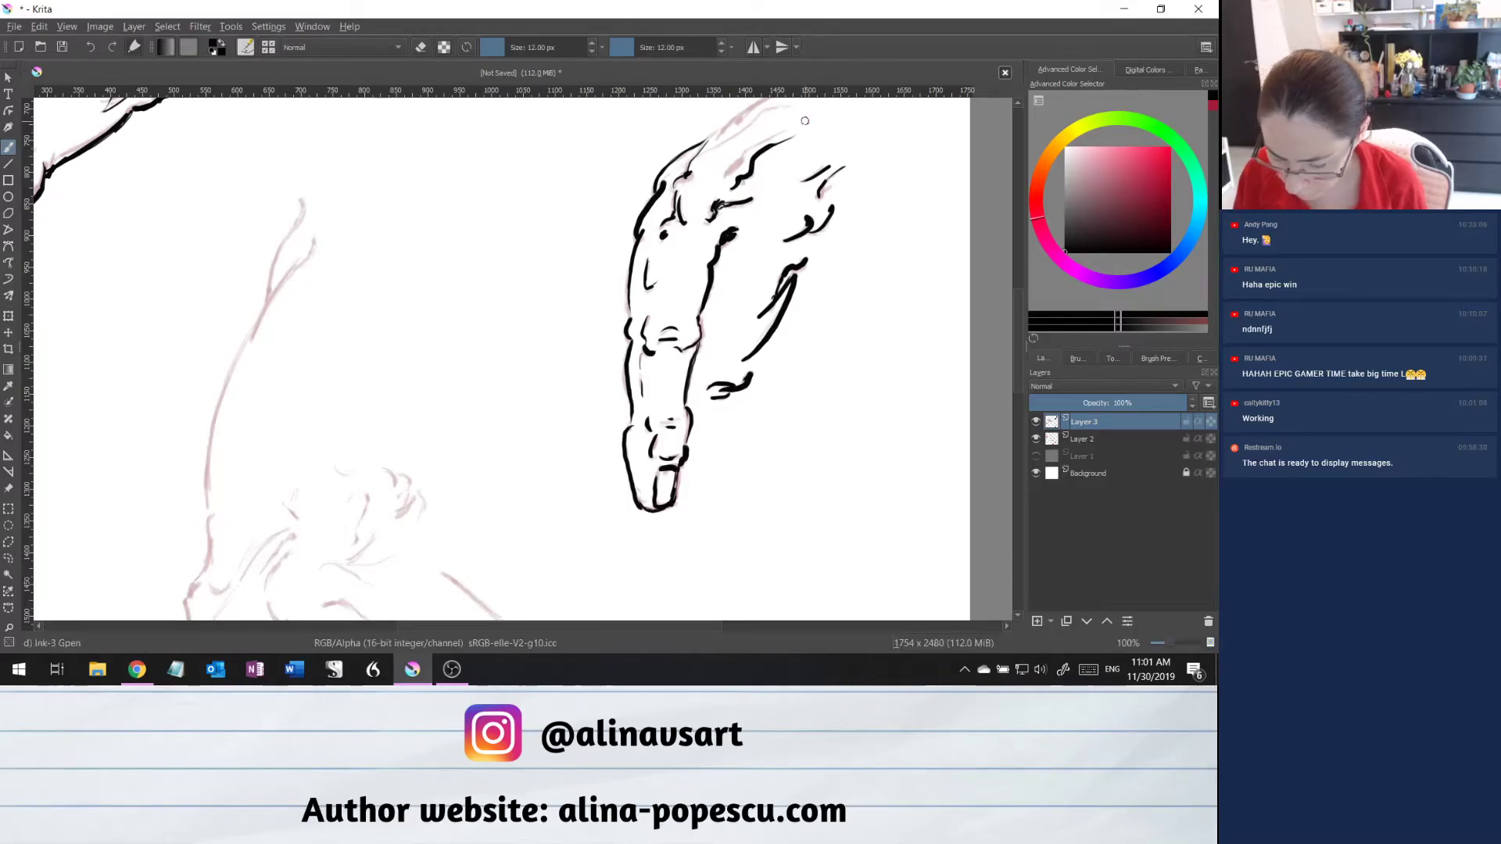
left_click_drag(728, 173, 782, 133)
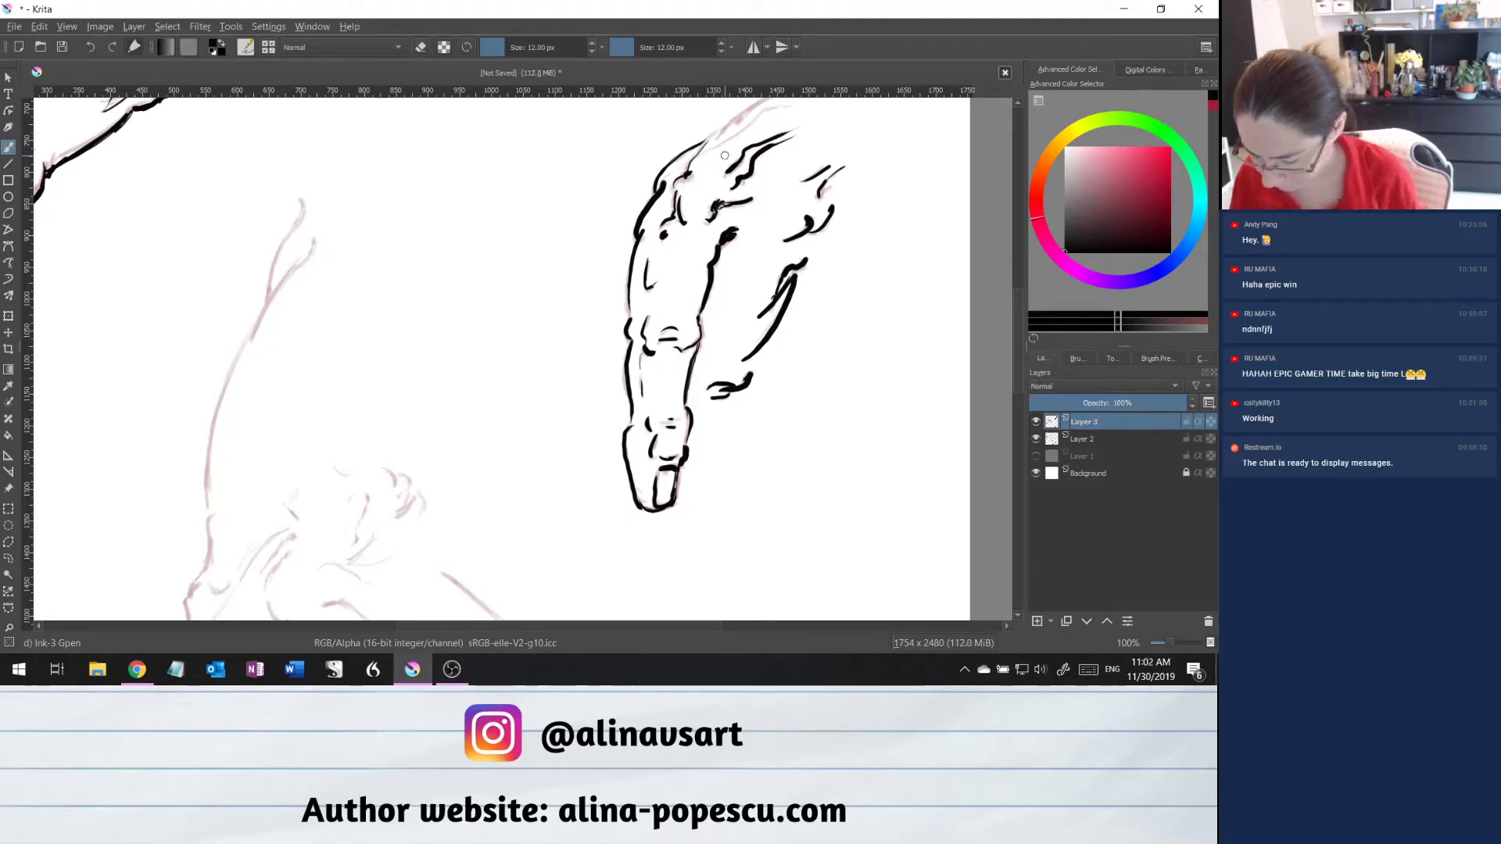
Ink the long upper contour of the back of the hand above the downward-pointing finger, joining it to the knuckle.
scroll(1019, 372, "up", 3)
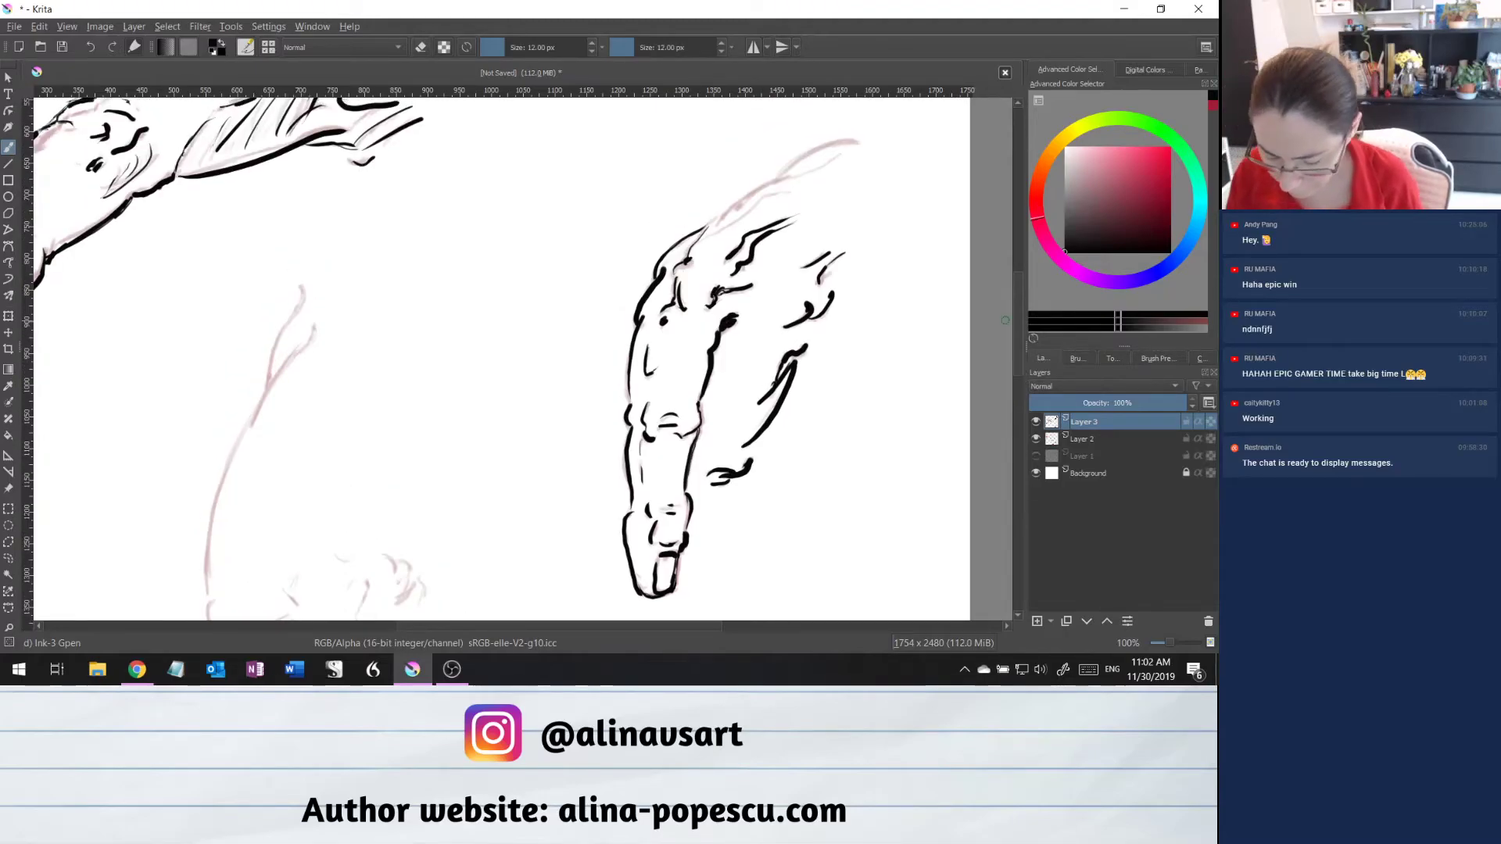
mouse_move(721, 216)
left_mouse_down()
mouse_move(861, 137)
mouse_move(711, 223)
left_mouse_up()
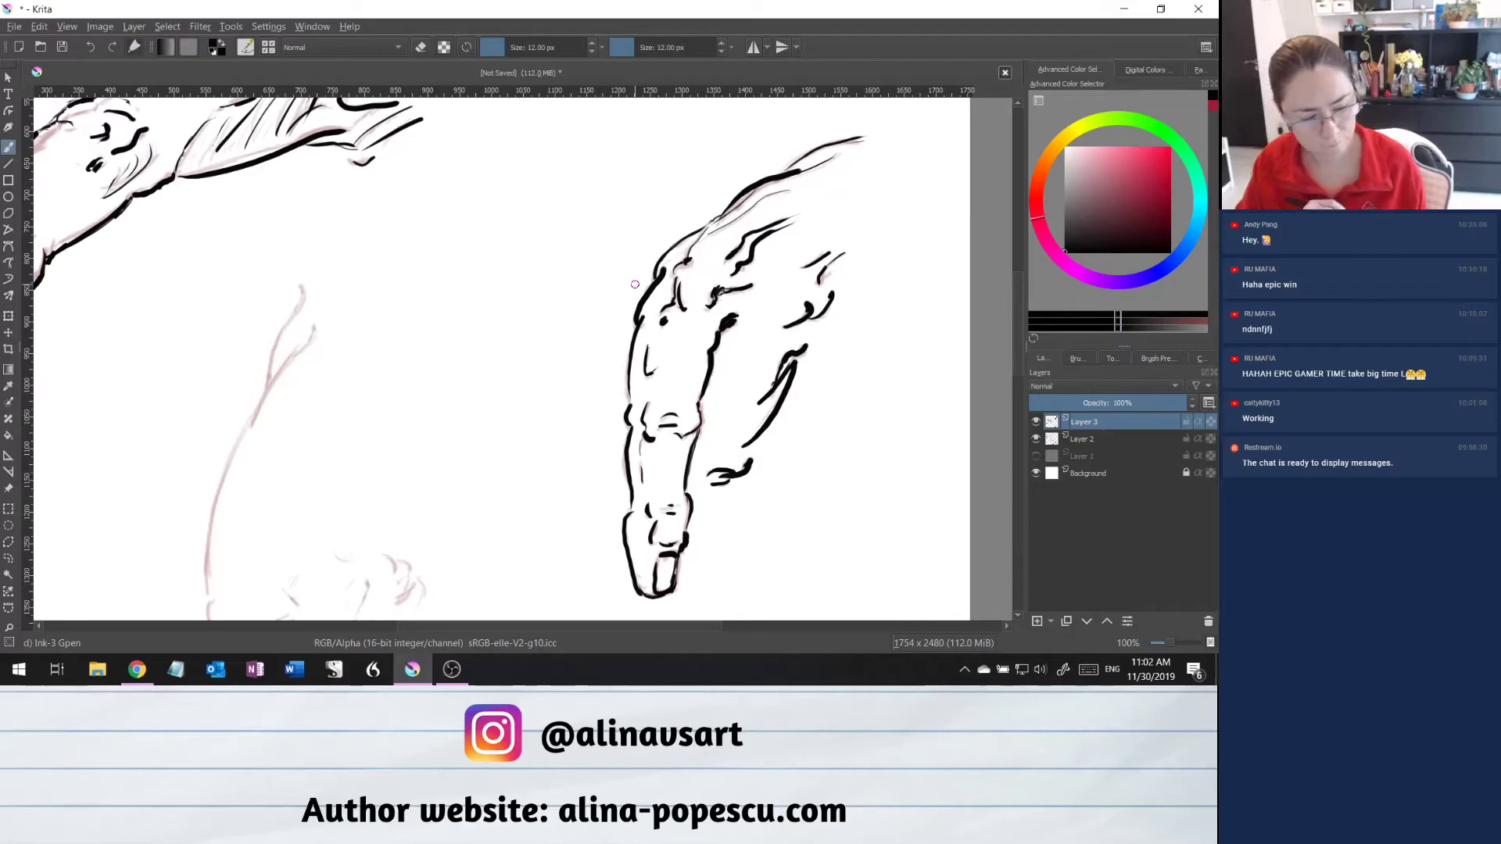
left_click_drag(674, 266, 702, 227)
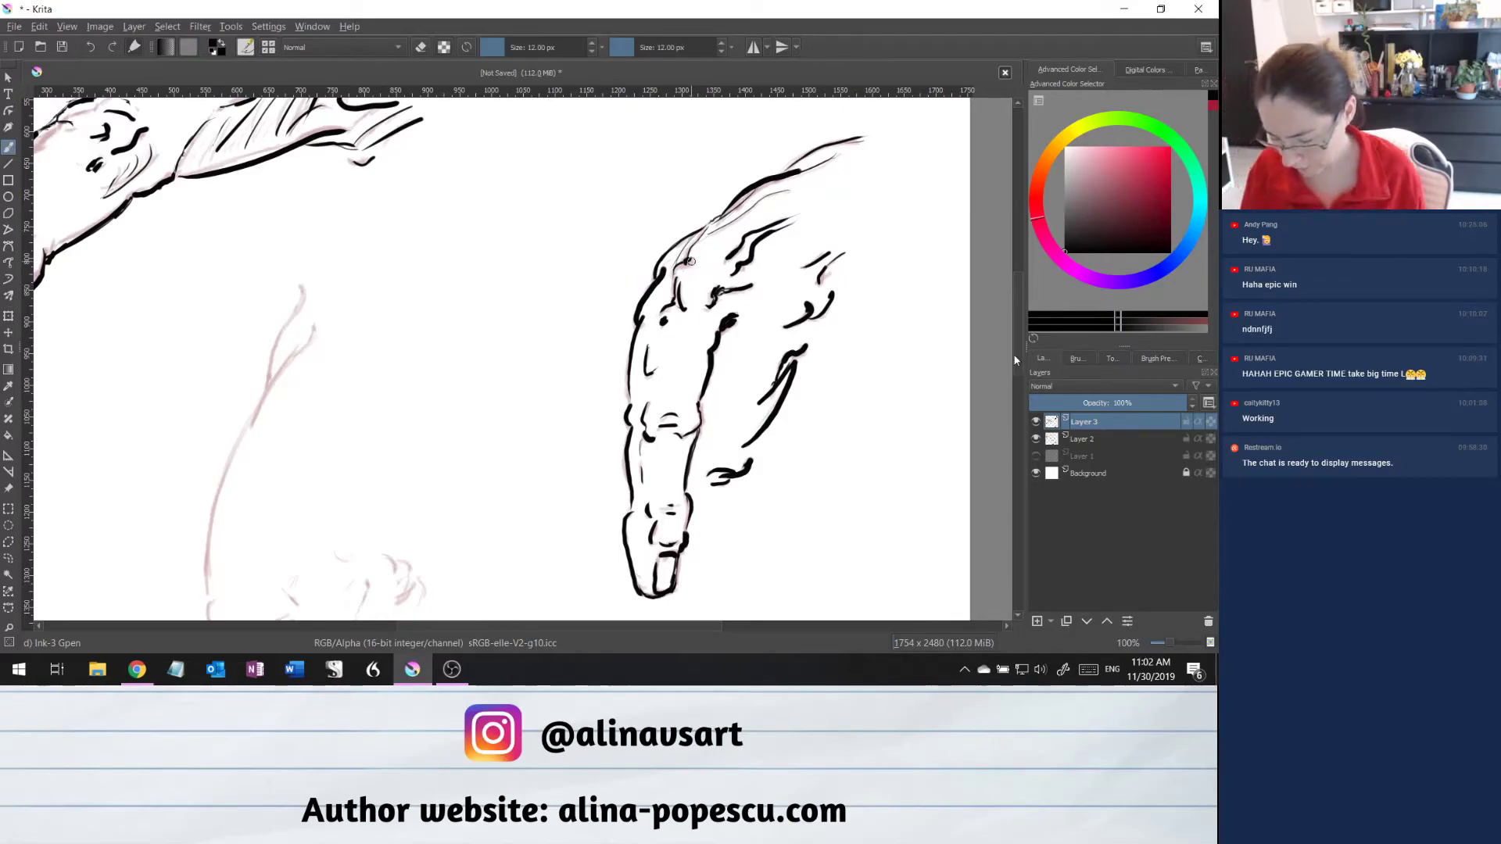
Ink the forked line and long outer contour above the hanging hand, continuing down over the outer knuckle.
left_click_drag(1024, 359, 1017, 398)
left_click_drag(700, 626, 650, 625)
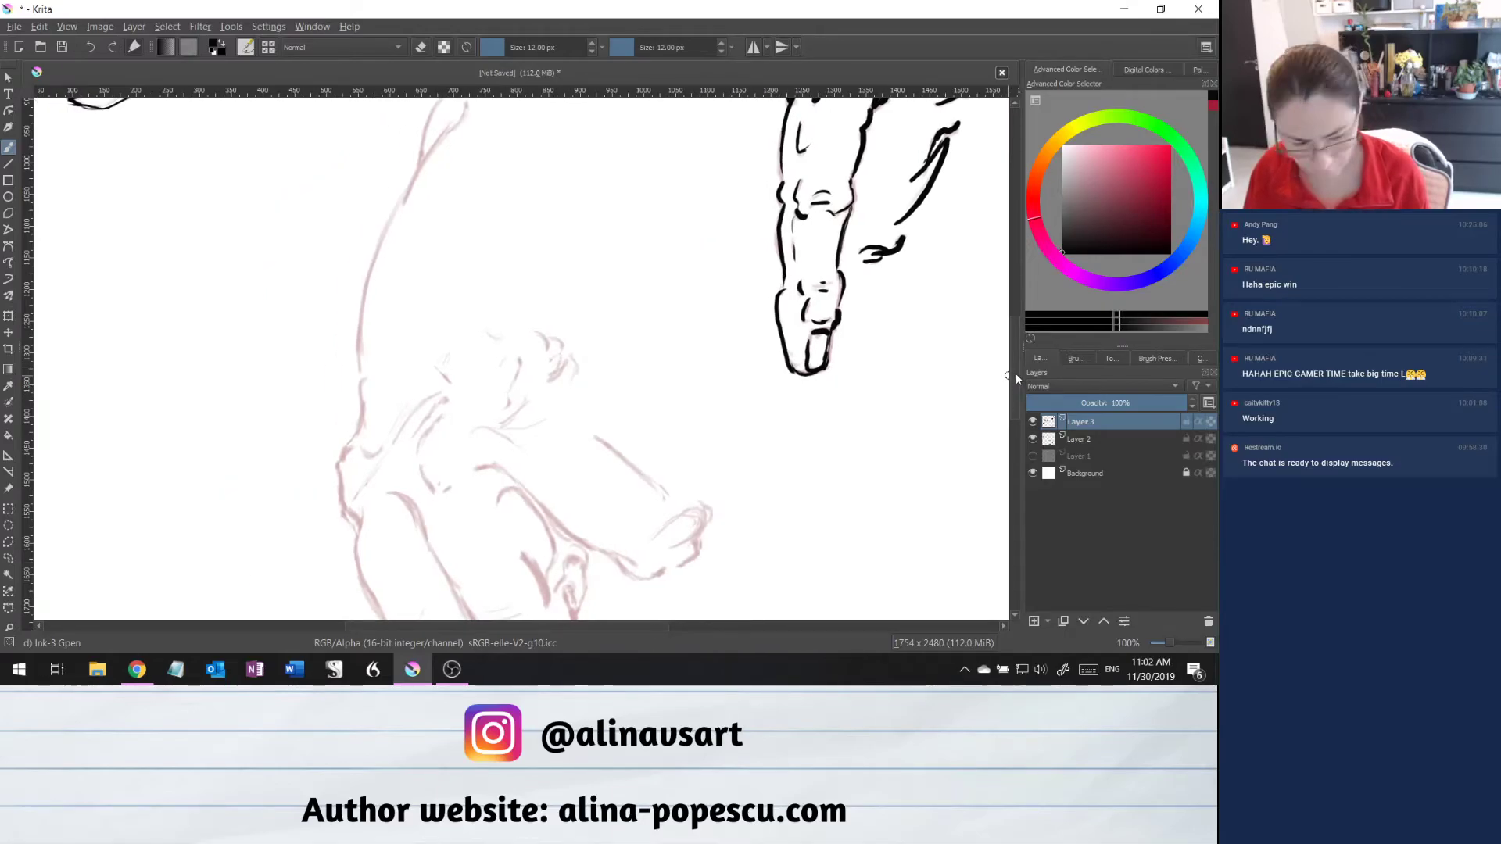
left_click_drag(1016, 373, 1012, 368)
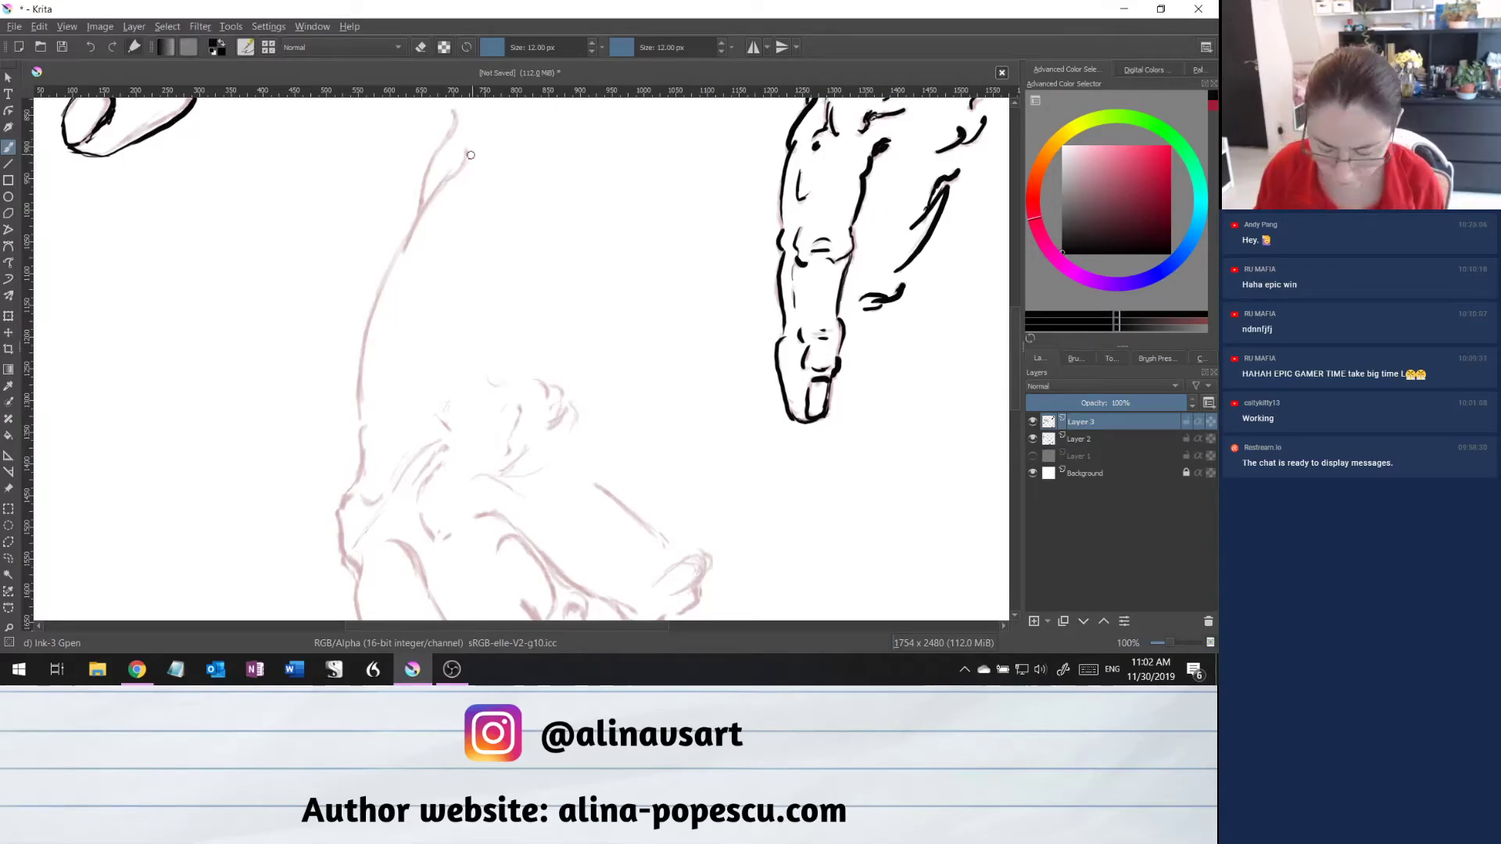
mouse_move(466, 156)
left_mouse_down()
mouse_move(393, 259)
mouse_move(360, 416)
left_mouse_up()
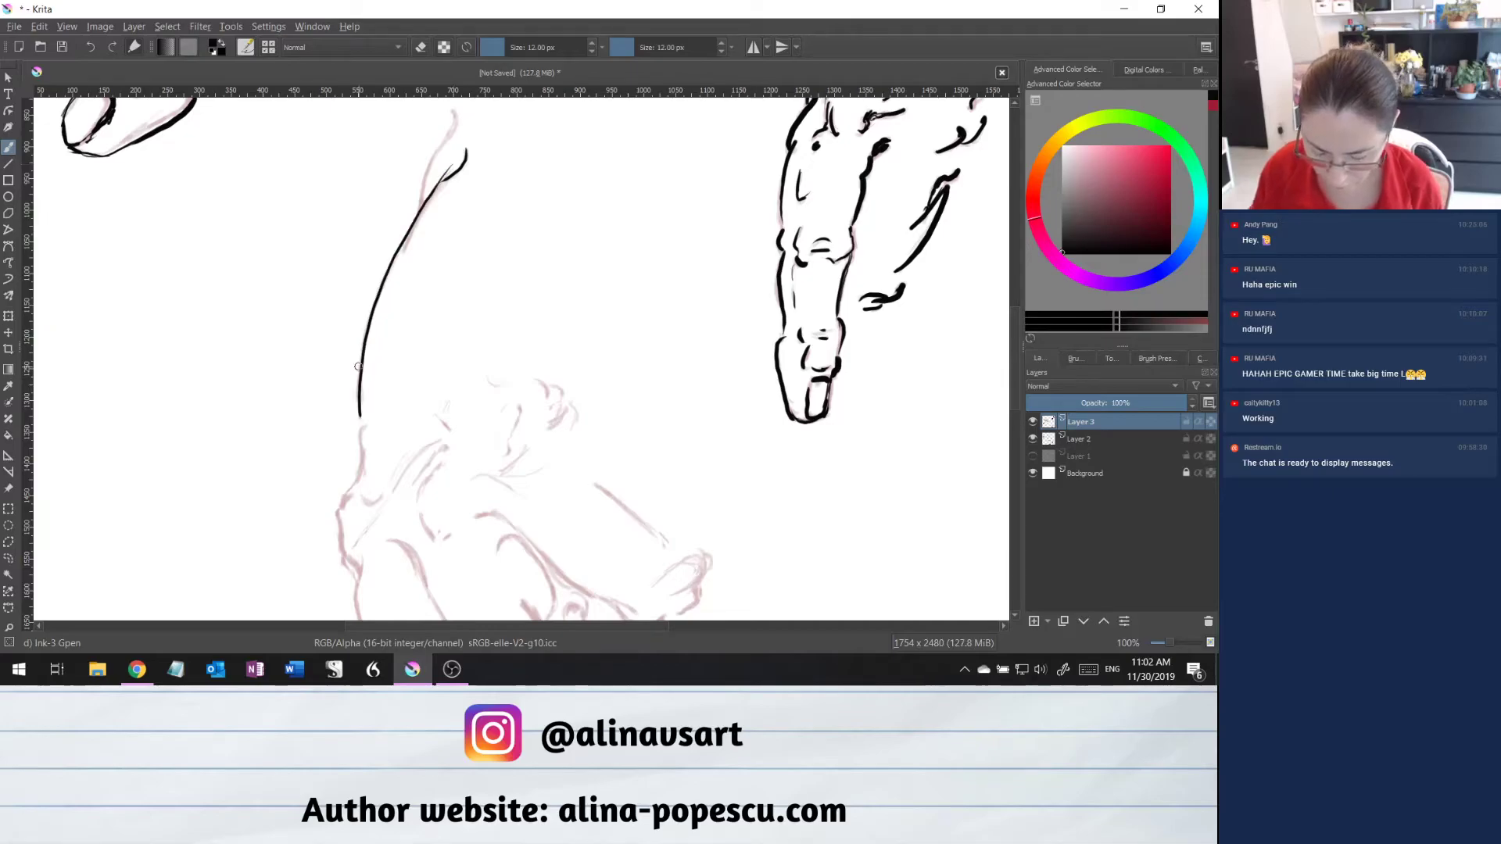
left_click_drag(455, 111, 417, 208)
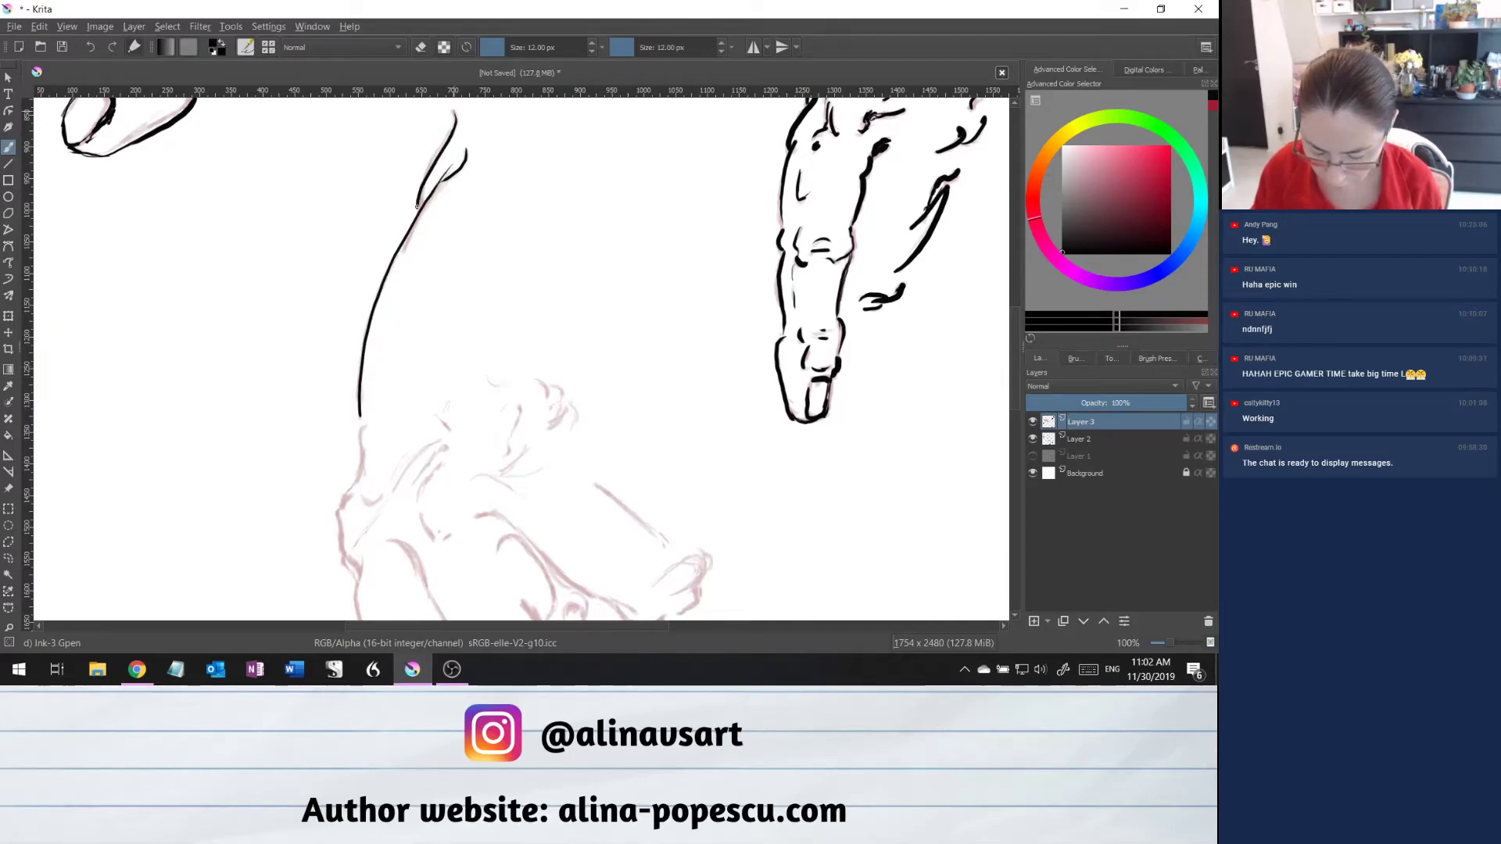
mouse_move(364, 421)
left_mouse_down()
mouse_move(338, 522)
mouse_move(359, 577)
left_mouse_up()
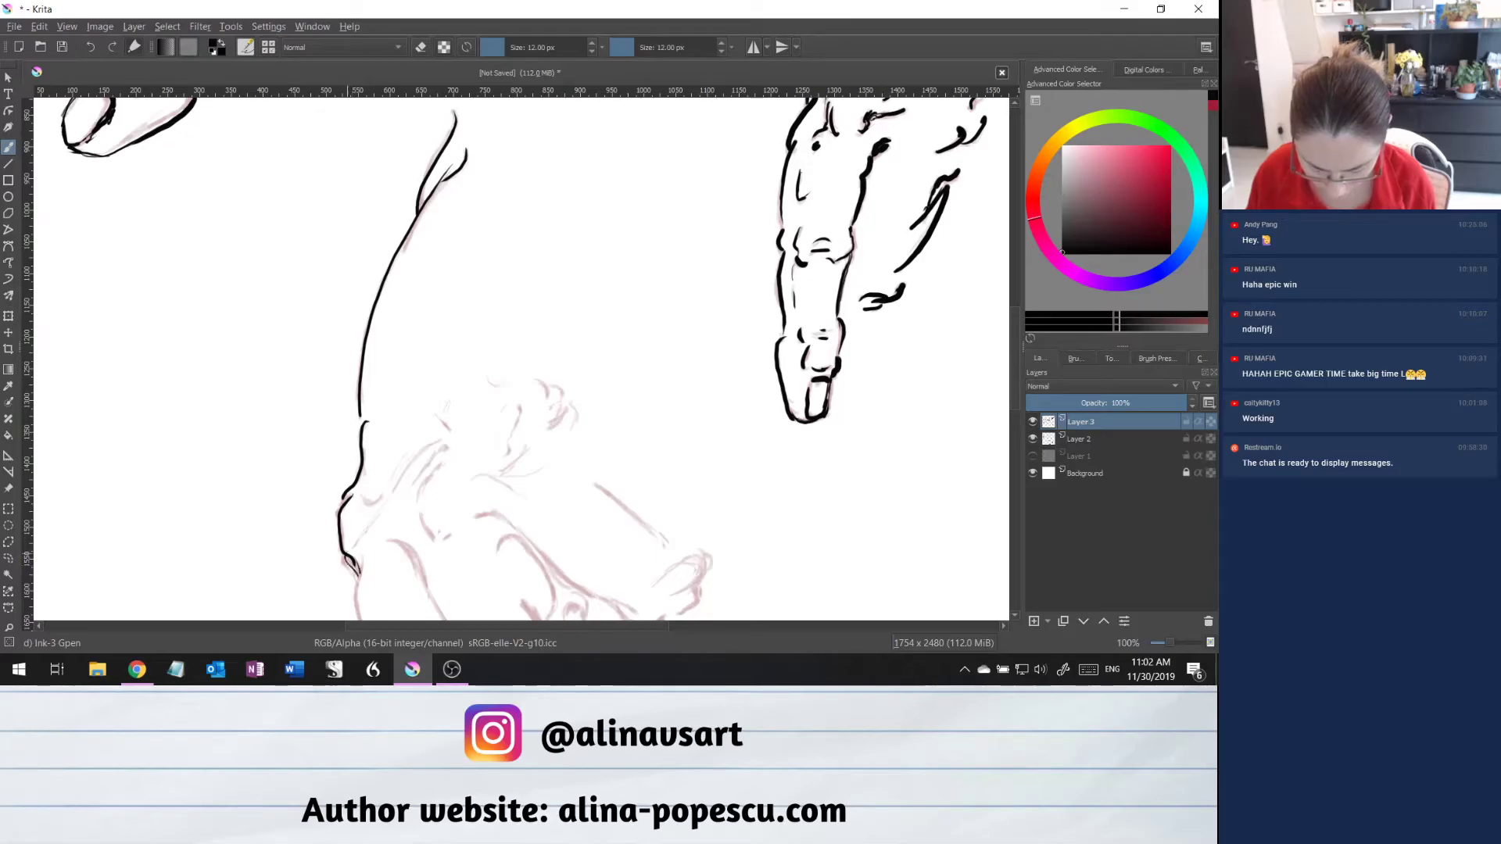
Ink the tendon lines, skin folds and knuckle creases across the back of the hanging hand.
left_click_drag(363, 492, 377, 498)
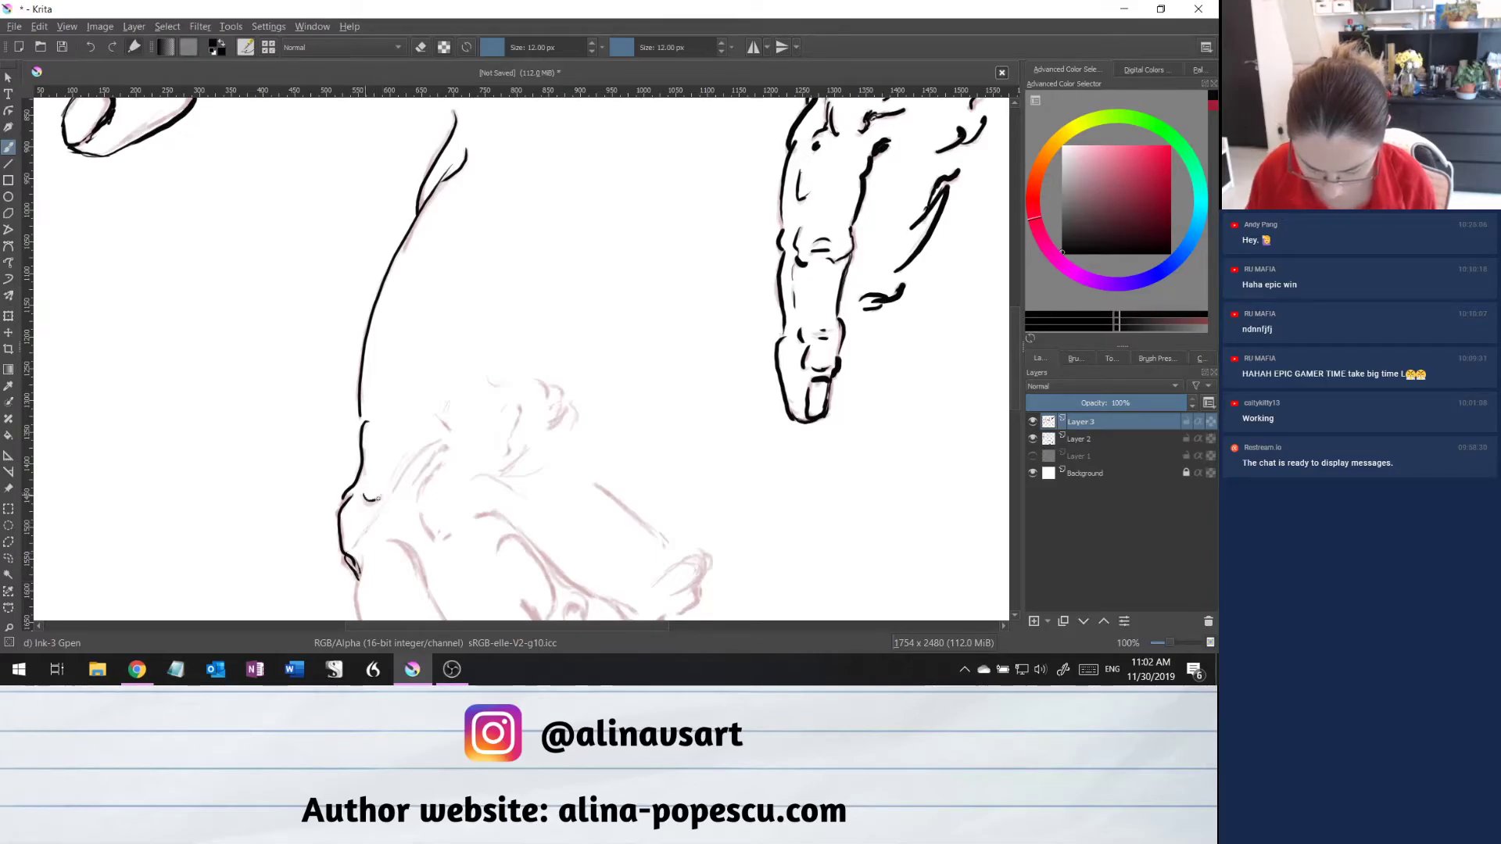
mouse_move(439, 442)
left_mouse_down()
mouse_move(356, 547)
mouse_move(382, 491)
left_mouse_up()
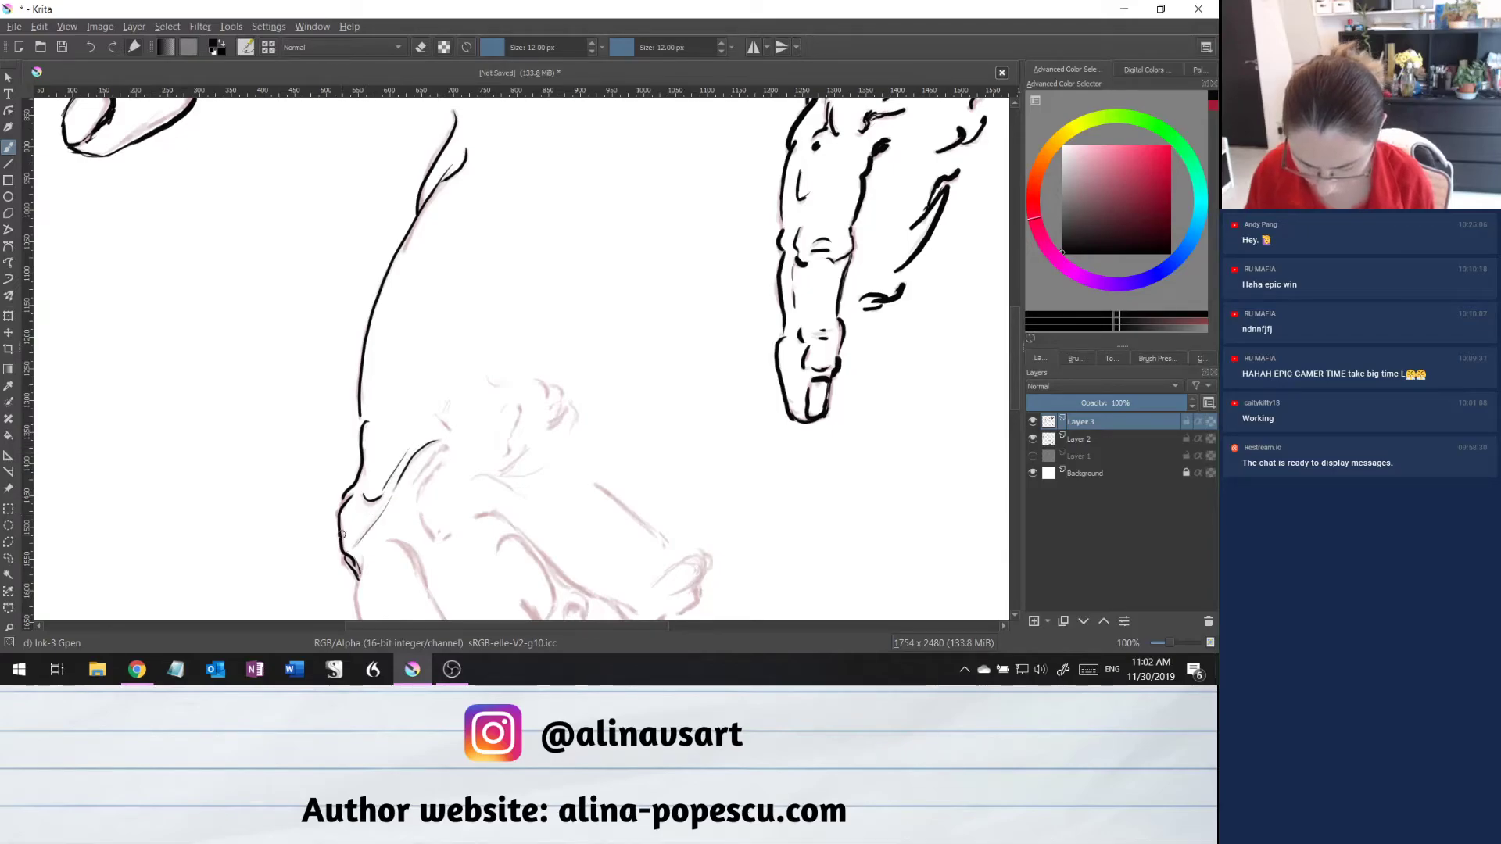
mouse_move(442, 447)
left_mouse_down()
mouse_move(412, 485)
mouse_move(436, 540)
left_mouse_up()
mouse_move(436, 413)
left_mouse_down()
mouse_move(453, 424)
mouse_move(512, 383)
mouse_move(498, 419)
left_mouse_up()
left_click_drag(517, 404, 507, 441)
mouse_move(511, 443)
left_mouse_down()
mouse_move(503, 460)
mouse_move(525, 472)
mouse_move(524, 494)
mouse_move(548, 464)
left_mouse_up()
mouse_move(537, 381)
left_mouse_down()
mouse_move(547, 432)
mouse_move(565, 434)
left_mouse_up()
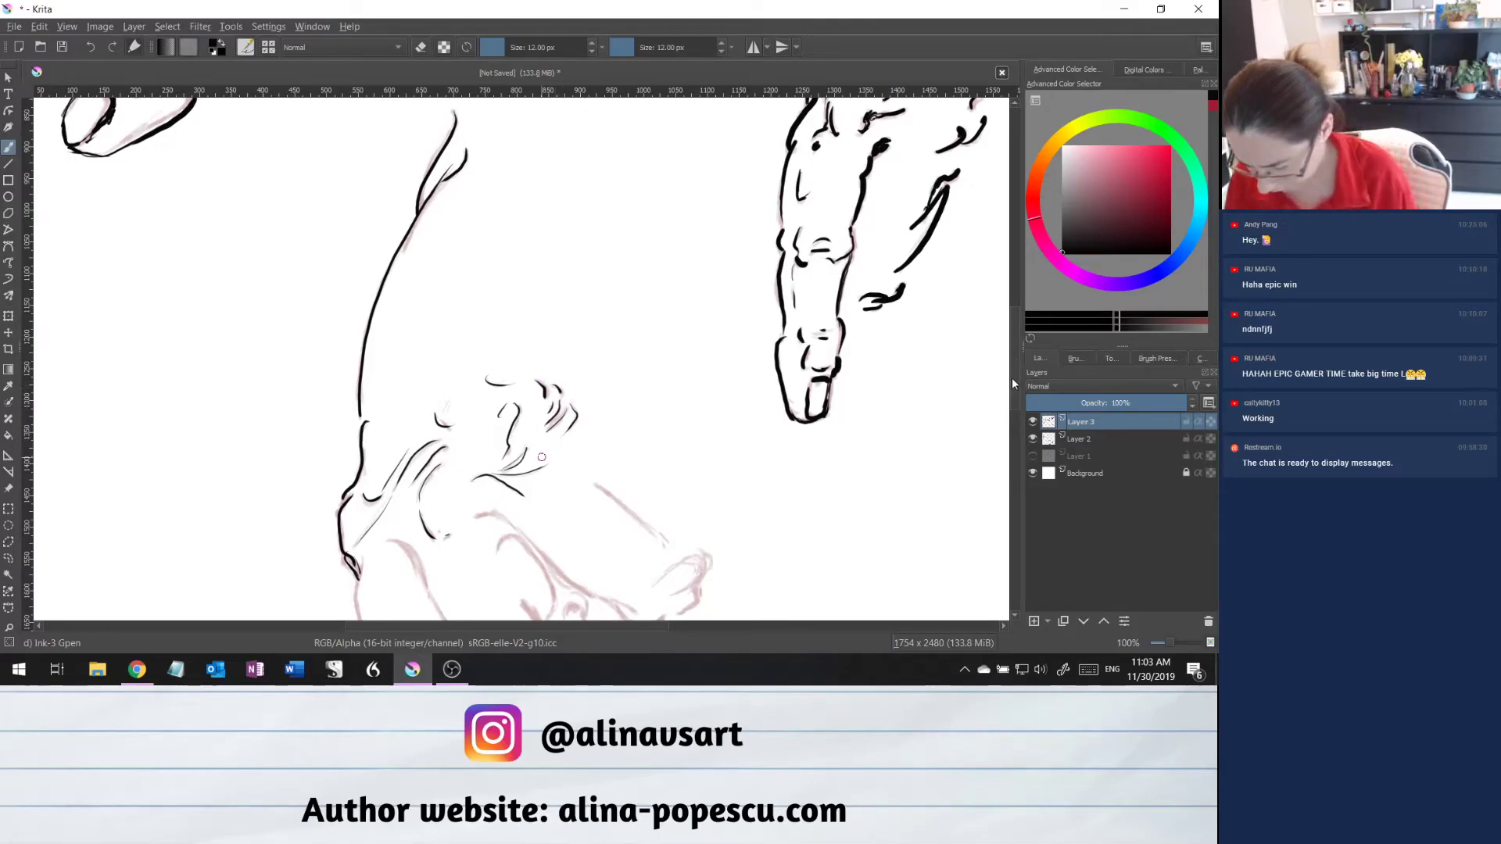
Ink the hanging hand's fingers, including the outstretched one, with heavier lines in the gaps and closed contours around the fingertips.
scroll(1015, 391, "down", 6)
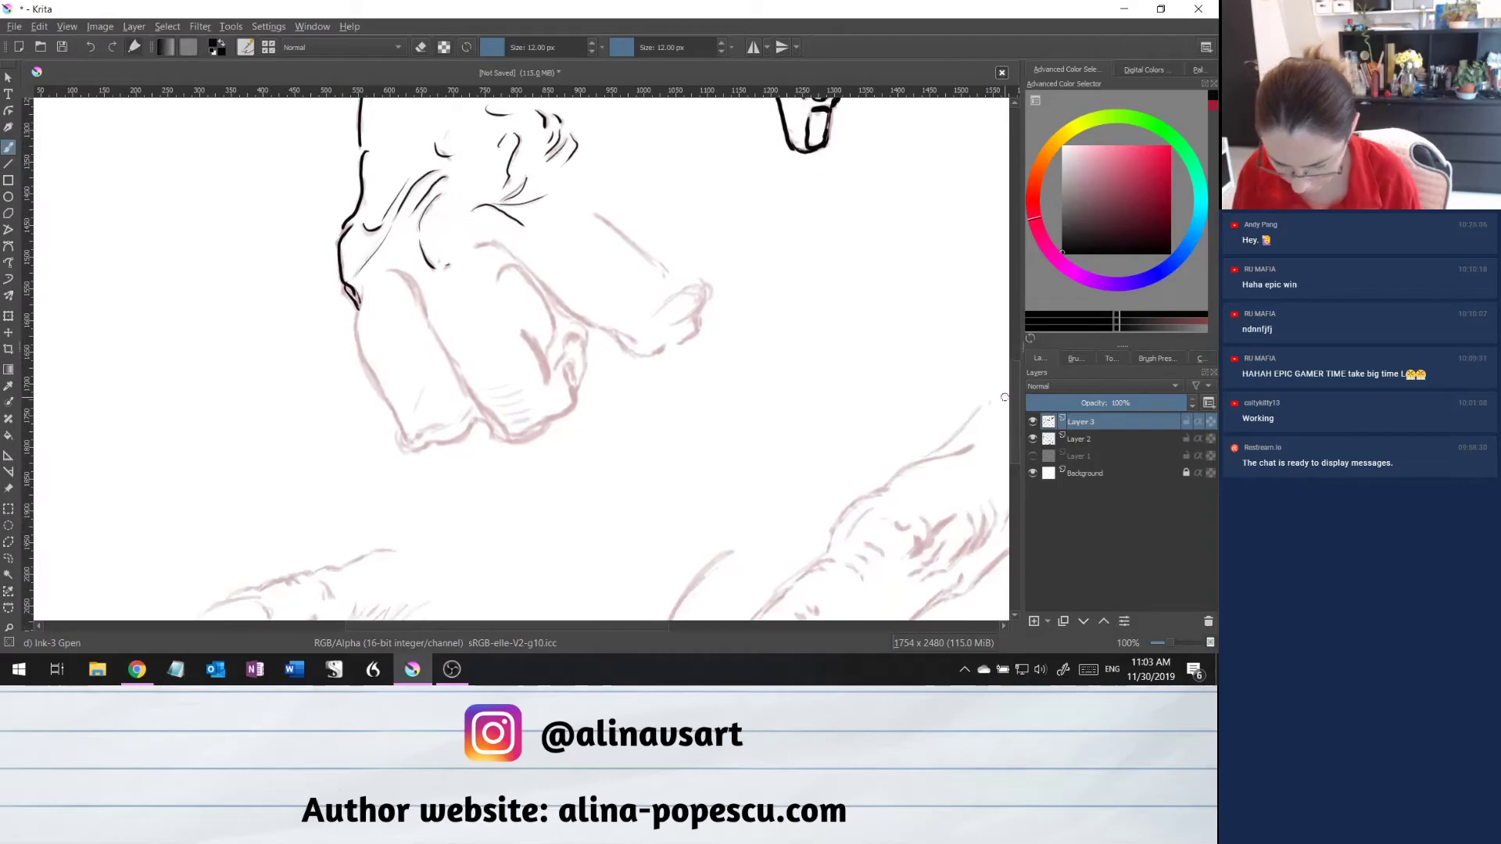
mouse_move(596, 213)
left_mouse_down()
mouse_move(708, 295)
mouse_move(672, 326)
mouse_move(700, 323)
mouse_move(681, 343)
mouse_move(618, 339)
mouse_move(475, 245)
mouse_move(544, 299)
mouse_move(562, 360)
left_mouse_up()
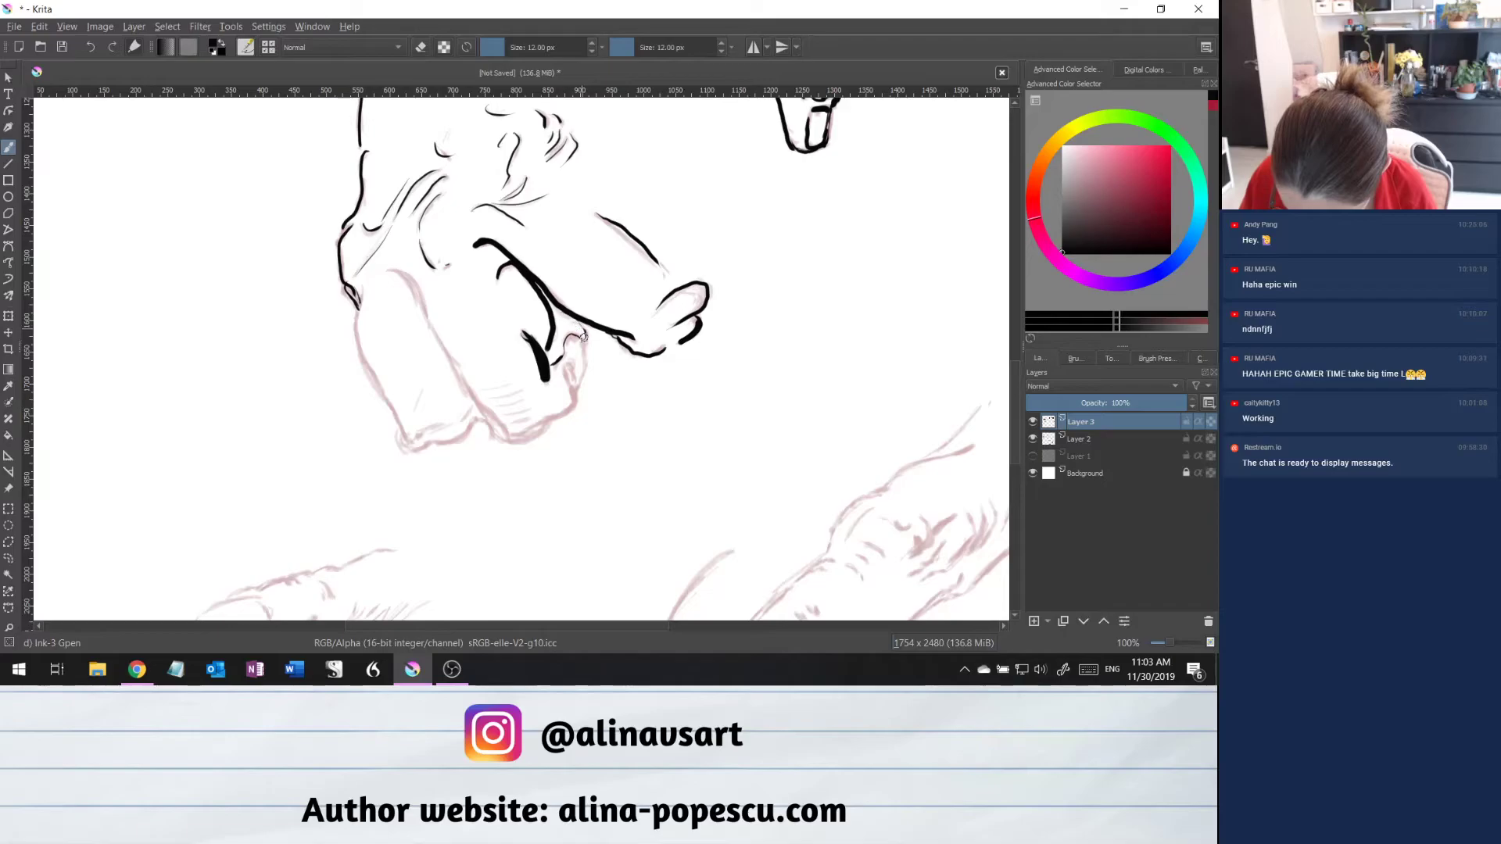
mouse_move(585, 342)
left_mouse_down()
mouse_move(576, 407)
mouse_move(511, 437)
mouse_move(477, 405)
mouse_move(534, 436)
mouse_move(504, 442)
mouse_move(390, 270)
mouse_move(359, 345)
mouse_move(404, 430)
left_mouse_up()
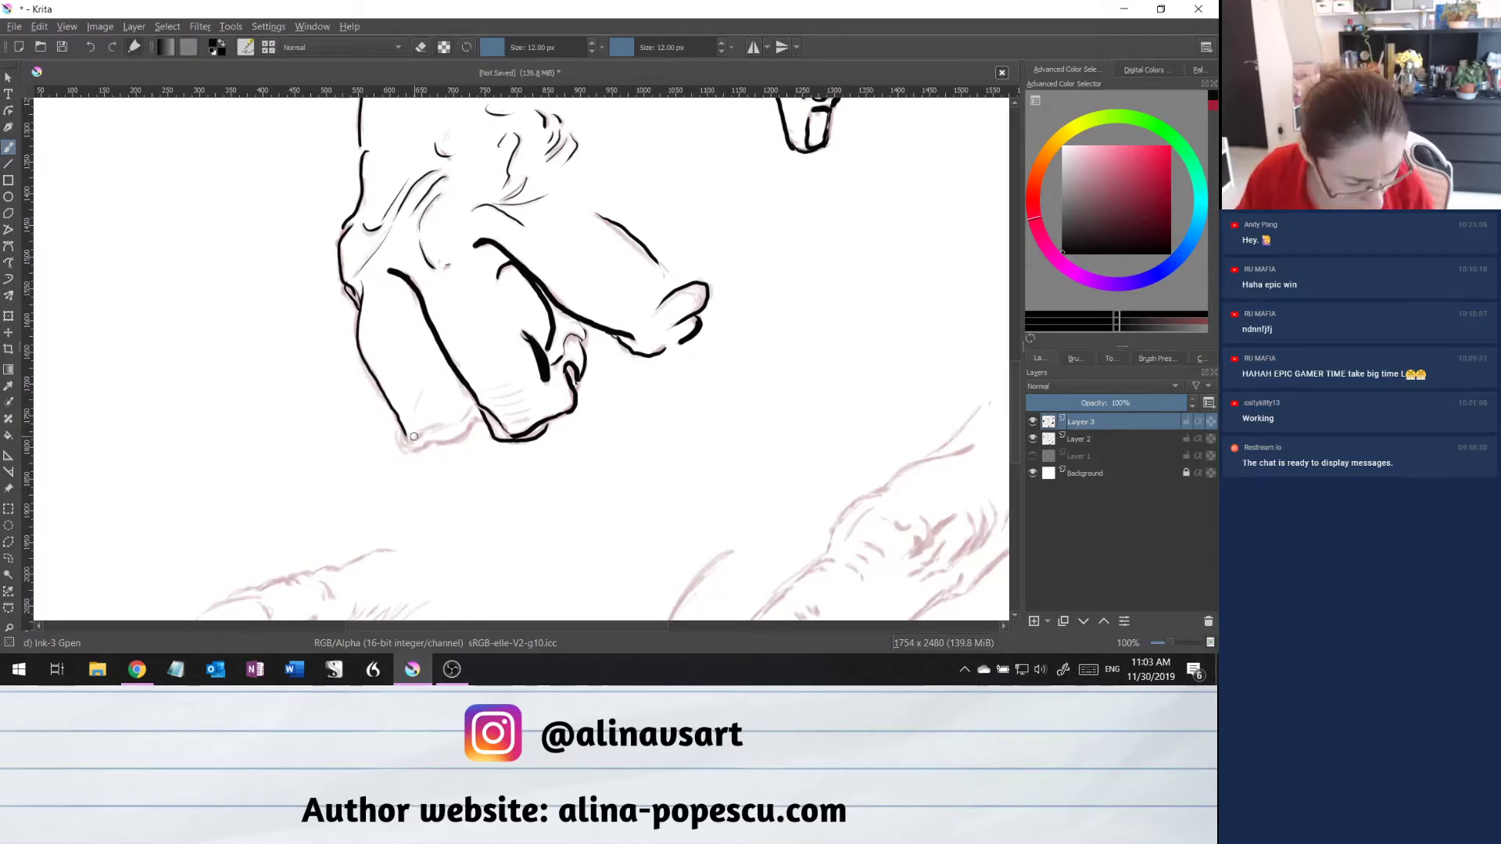
mouse_move(402, 430)
left_mouse_down()
mouse_move(434, 442)
mouse_move(485, 415)
mouse_move(474, 407)
mouse_move(416, 453)
left_mouse_up()
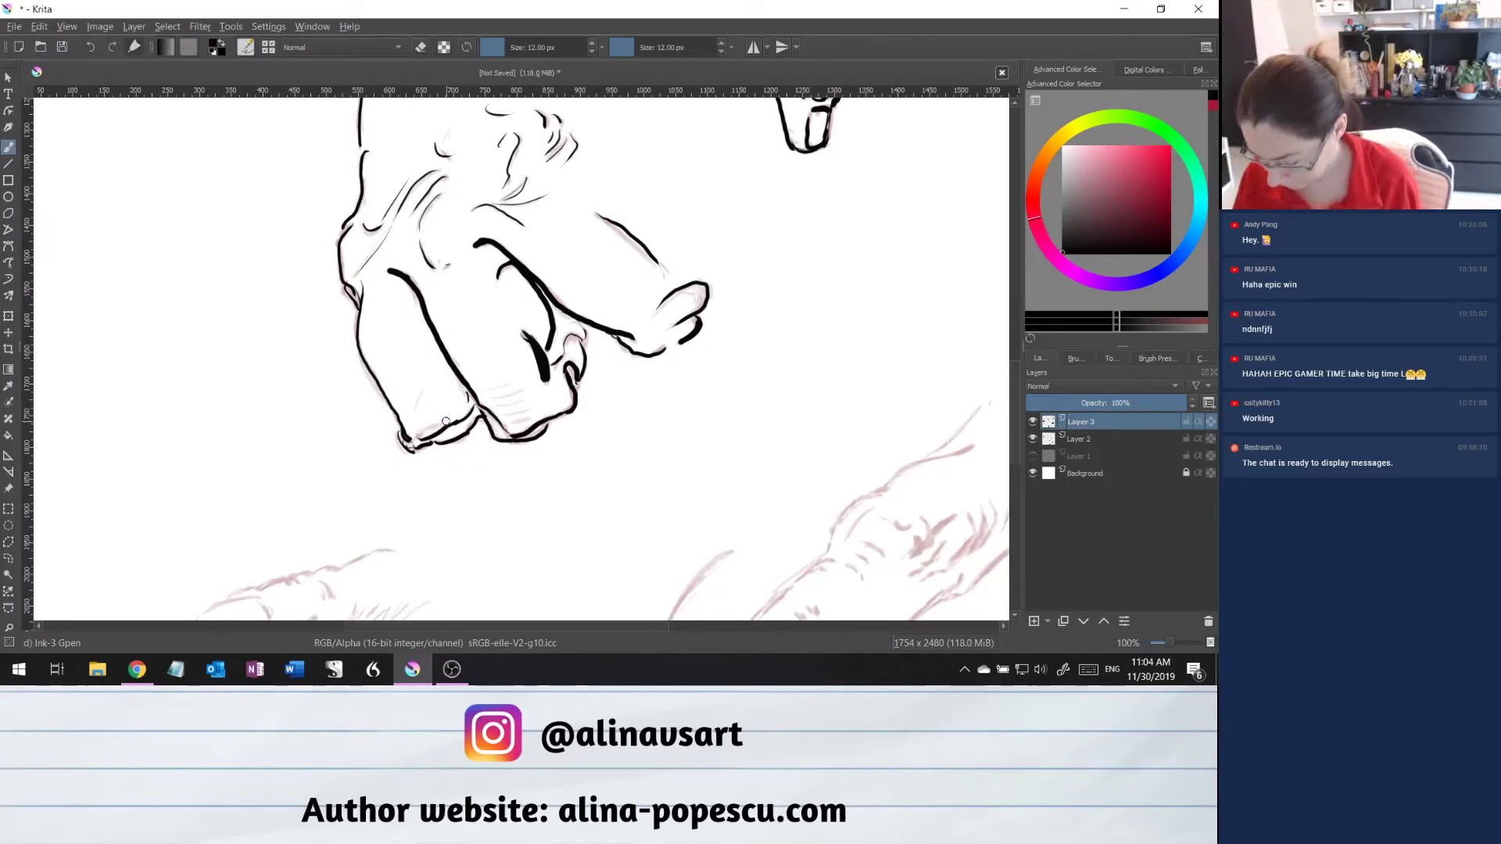
Ink the small single finger's nail, upper contour and joint creases below the hanging hand.
left_click_drag(1016, 442, 1015, 481)
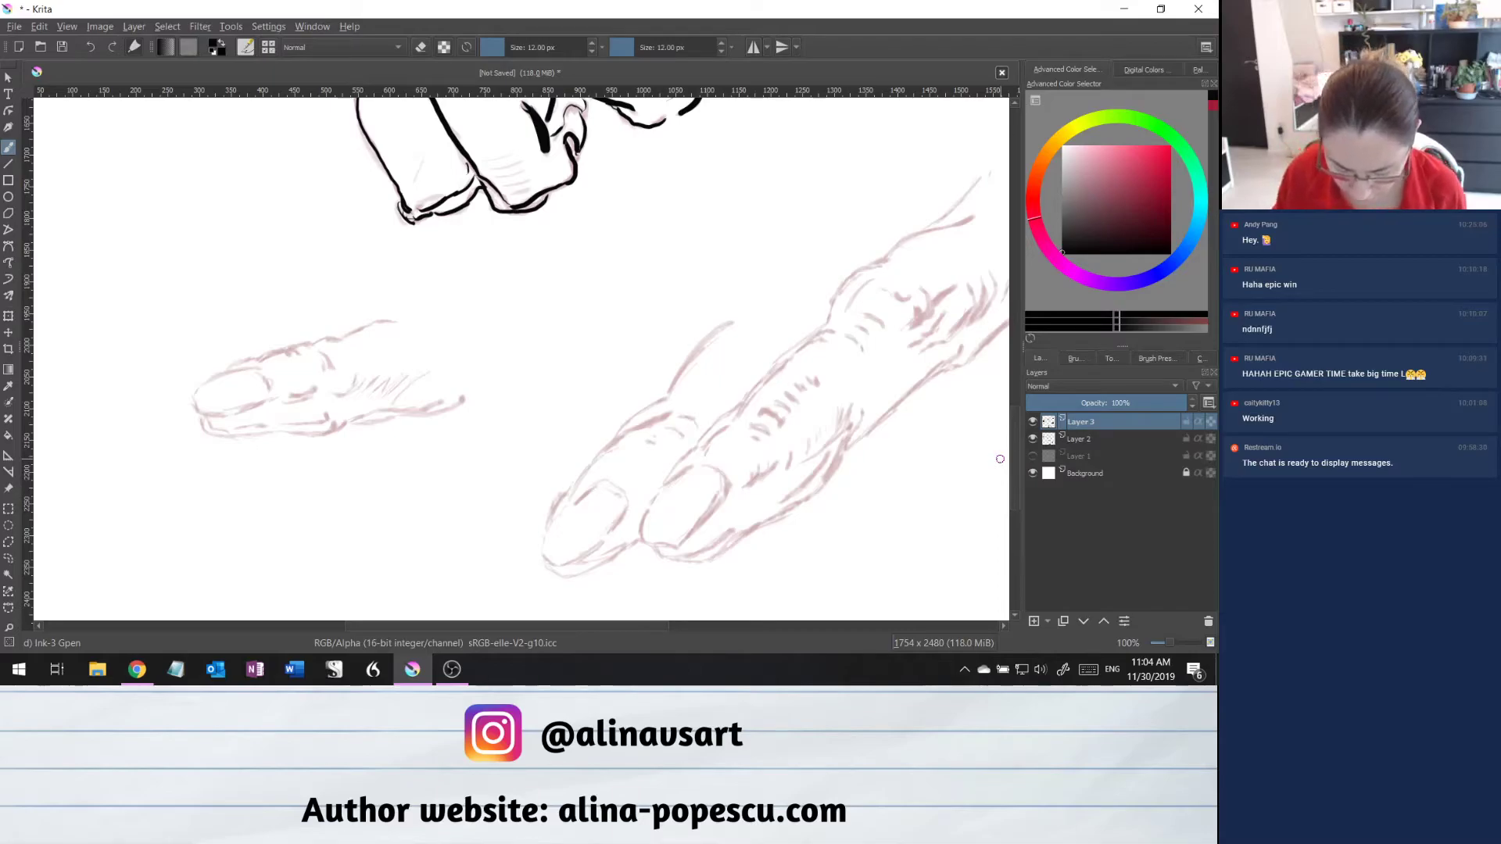
mouse_move(205, 380)
left_mouse_down()
mouse_move(196, 414)
mouse_move(264, 406)
mouse_move(264, 377)
mouse_move(226, 372)
mouse_move(259, 378)
mouse_move(305, 350)
left_mouse_up()
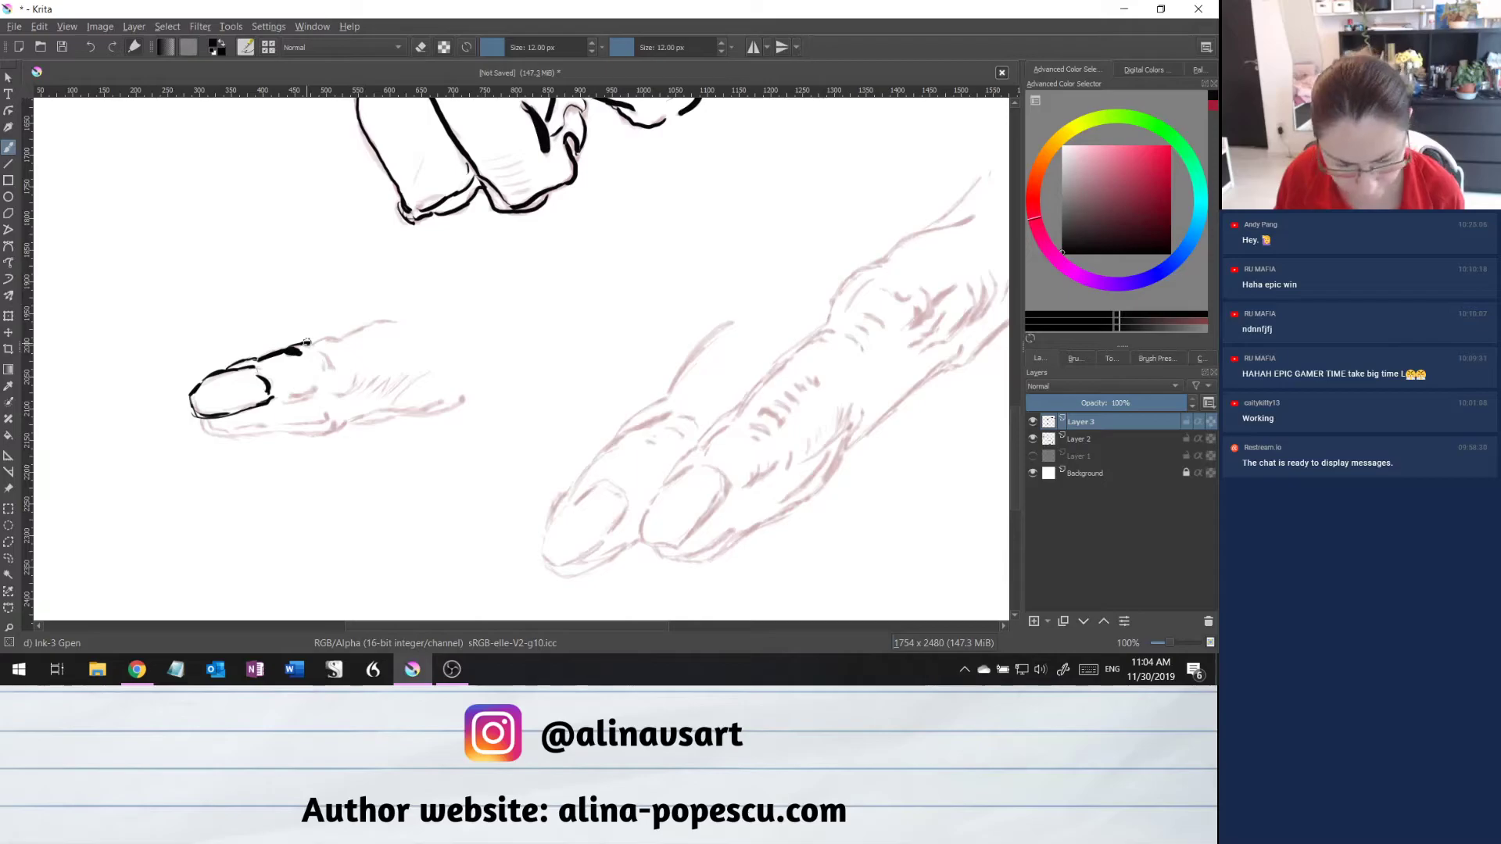
left_click_drag(309, 344, 415, 313)
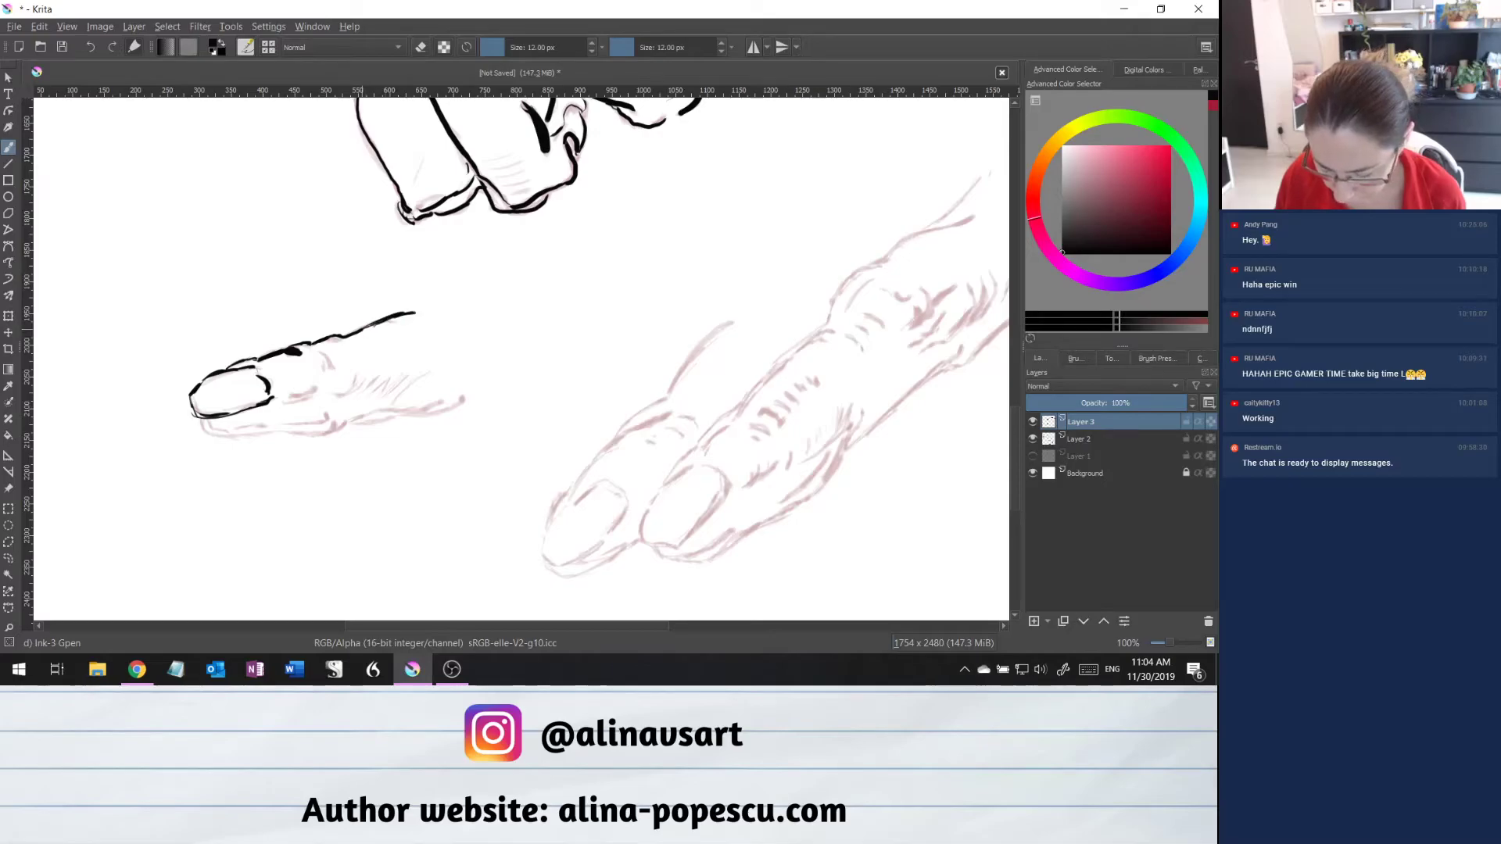
left_click_drag(327, 349, 316, 389)
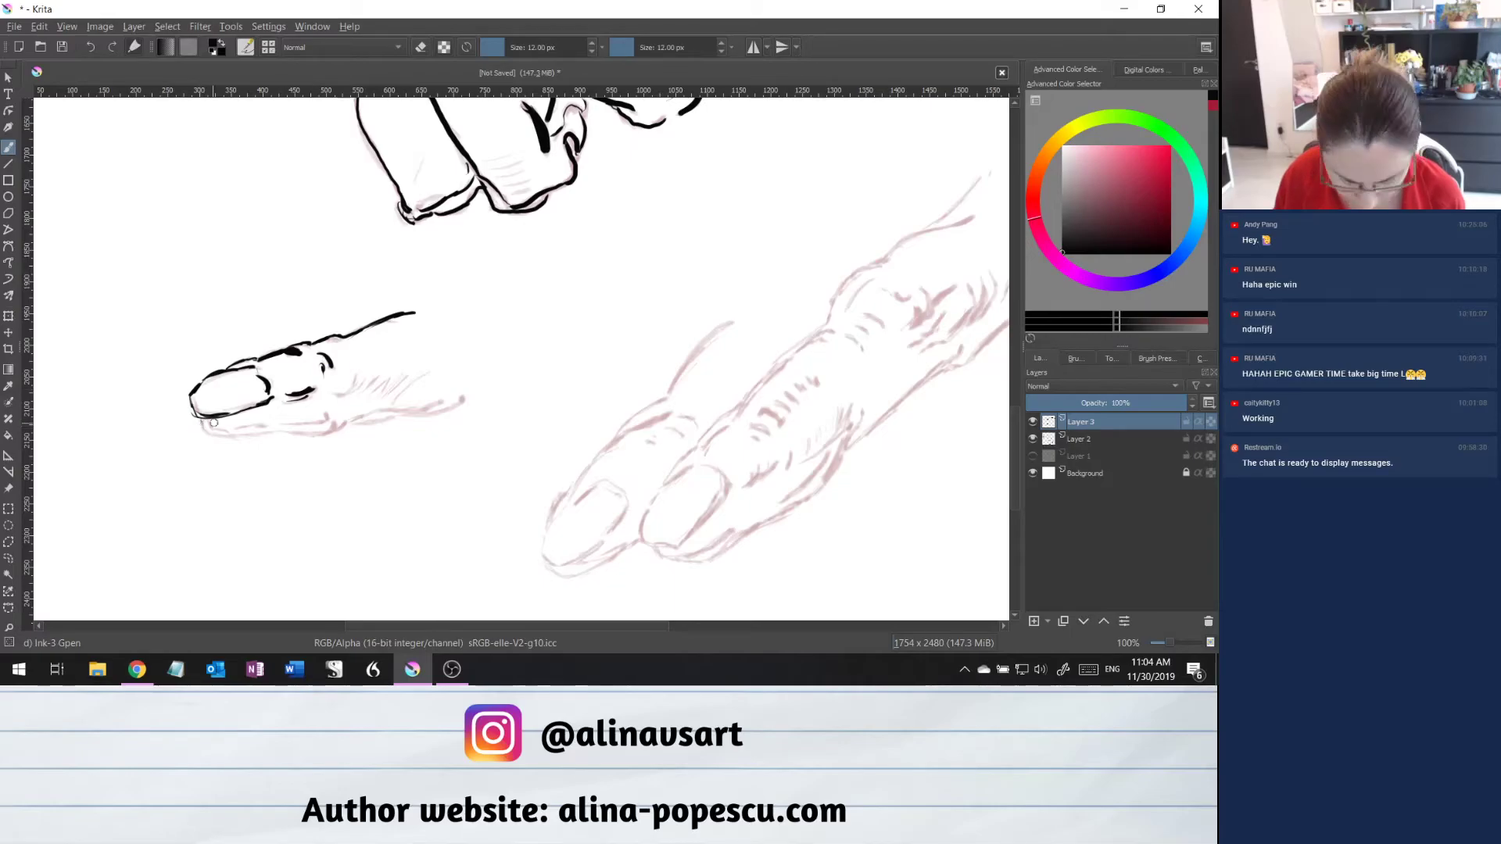
Ink the small single finger's underside from the tip to its base and add short hatching strokes behind the joint.
mouse_move(201, 424)
left_mouse_down()
mouse_move(265, 439)
mouse_move(344, 425)
mouse_move(305, 425)
left_mouse_up()
mouse_move(209, 424)
left_mouse_down()
mouse_move(257, 437)
mouse_move(462, 402)
left_mouse_up()
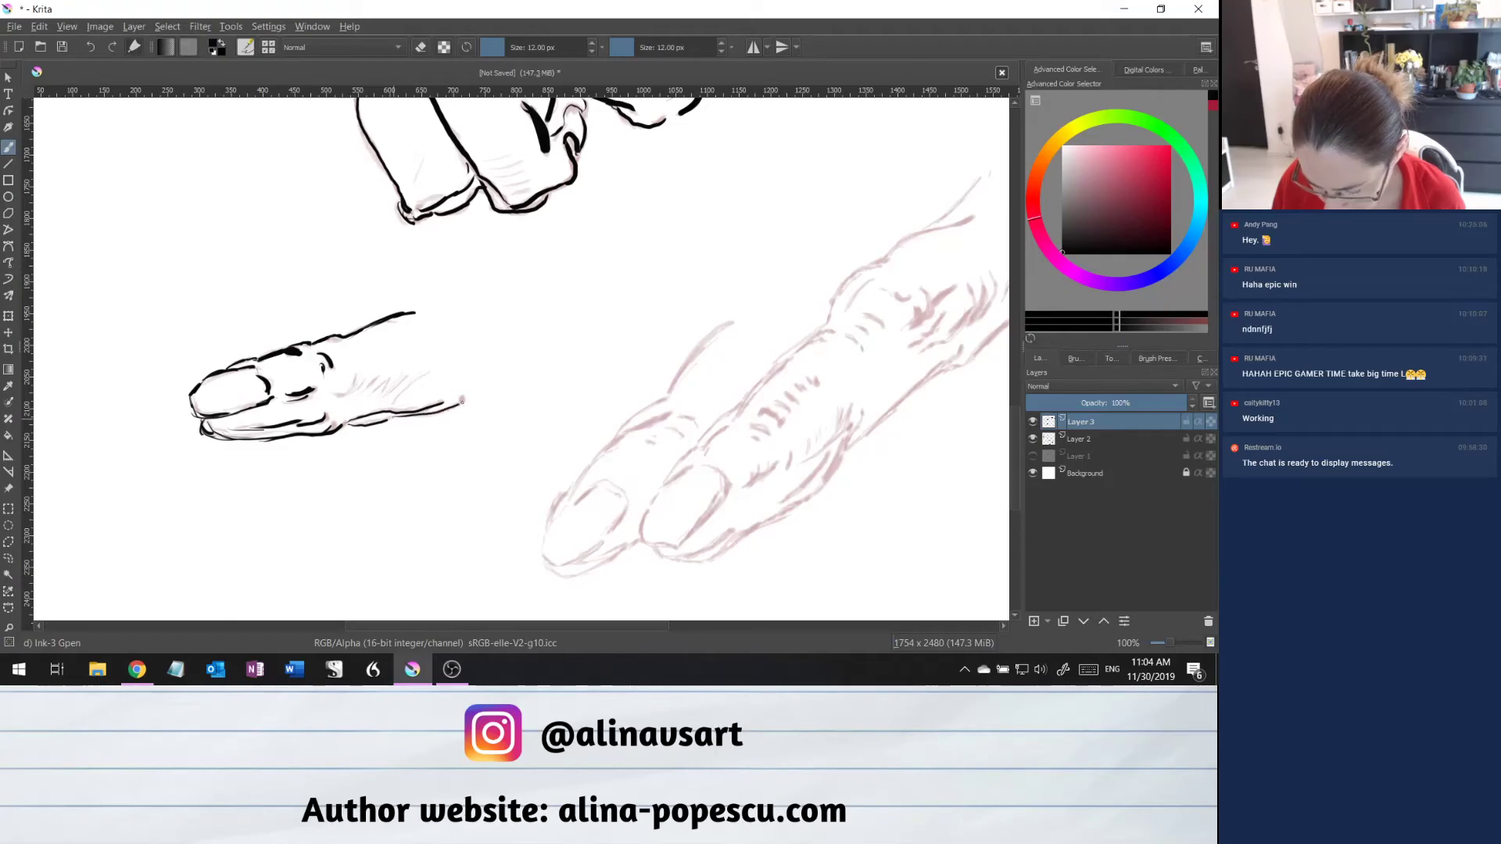
mouse_move(356, 375)
left_mouse_down()
mouse_move(336, 397)
mouse_move(372, 395)
left_mouse_up()
mouse_move(393, 380)
left_mouse_down()
mouse_move(384, 397)
mouse_move(410, 393)
left_mouse_up()
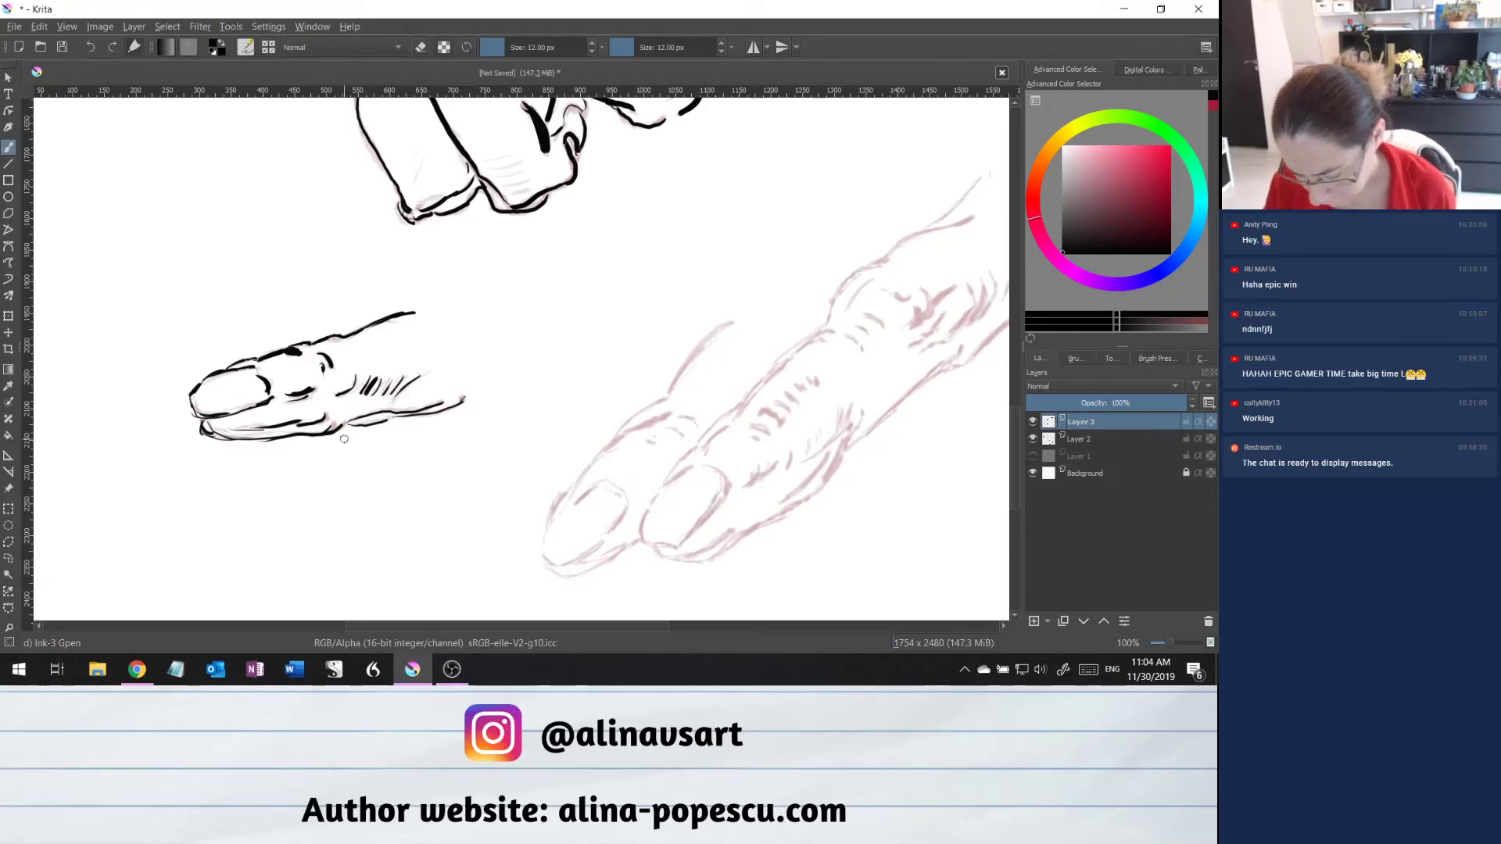
Ink the rear finger of the two-finger drawing, covering its nail, upper contour, joint creases and lower edge.
left_click_drag(584, 626, 623, 625)
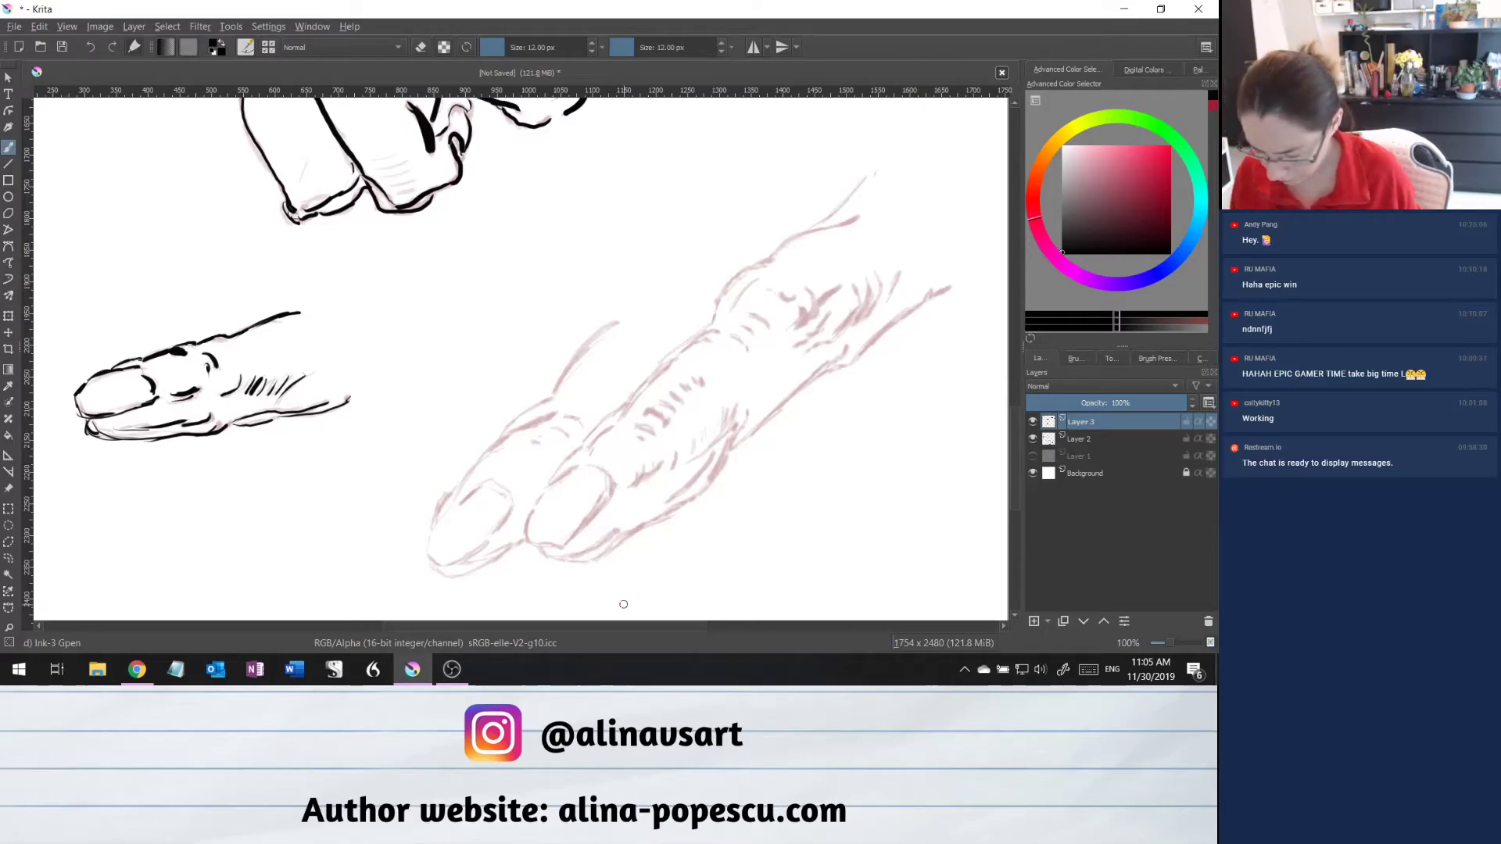
scroll(1016, 458, "down", 3)
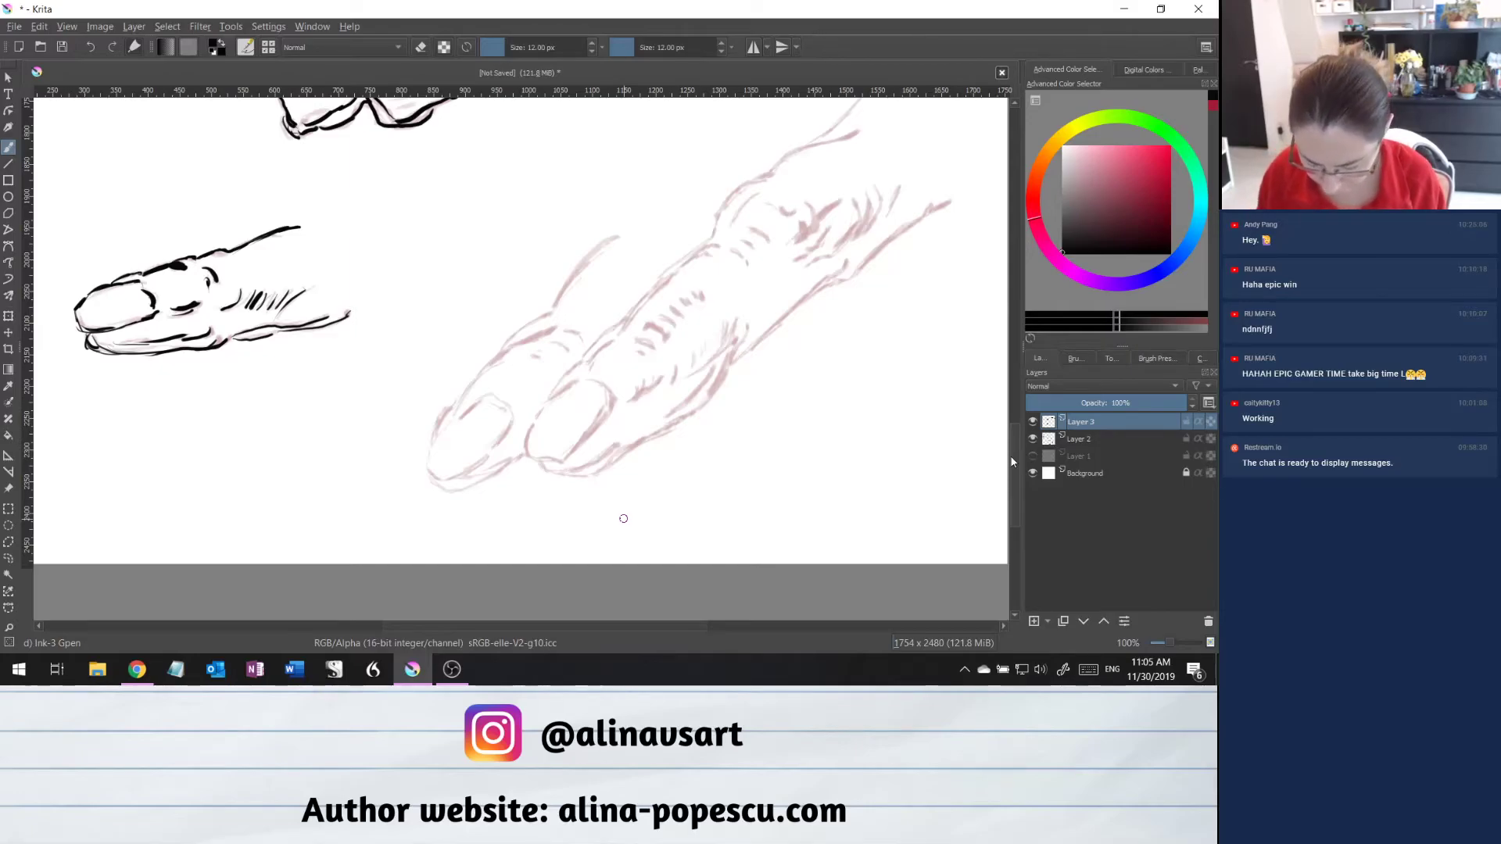
mouse_move(459, 418)
left_mouse_down()
mouse_move(506, 399)
mouse_move(508, 436)
left_mouse_up()
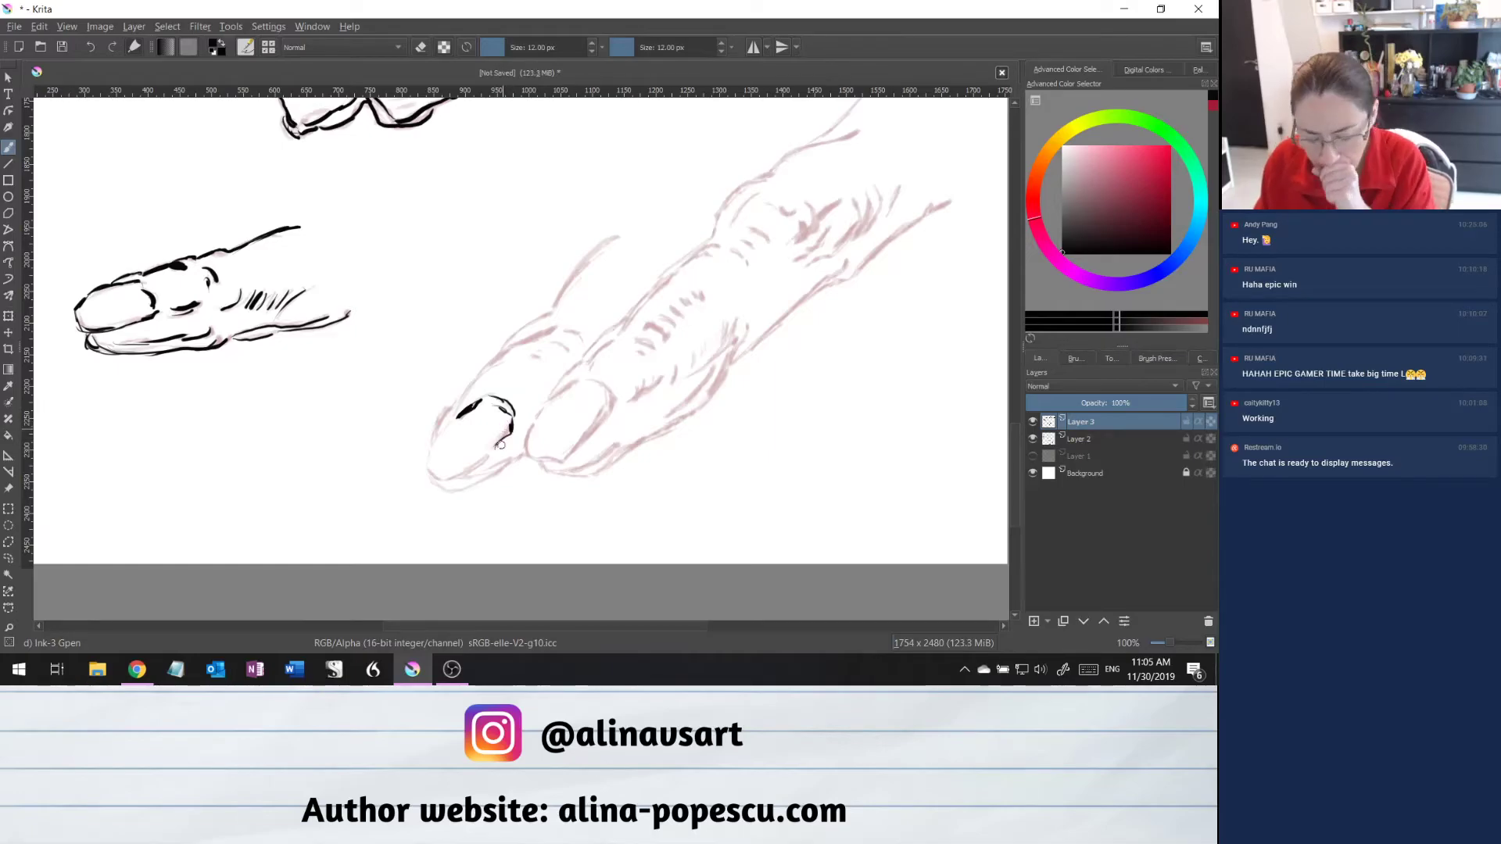
mouse_move(496, 448)
left_mouse_down()
mouse_move(444, 482)
mouse_move(423, 471)
mouse_move(450, 408)
mouse_move(499, 352)
mouse_move(553, 326)
mouse_move(520, 331)
mouse_move(614, 239)
left_mouse_up()
left_click_drag(552, 307, 566, 290)
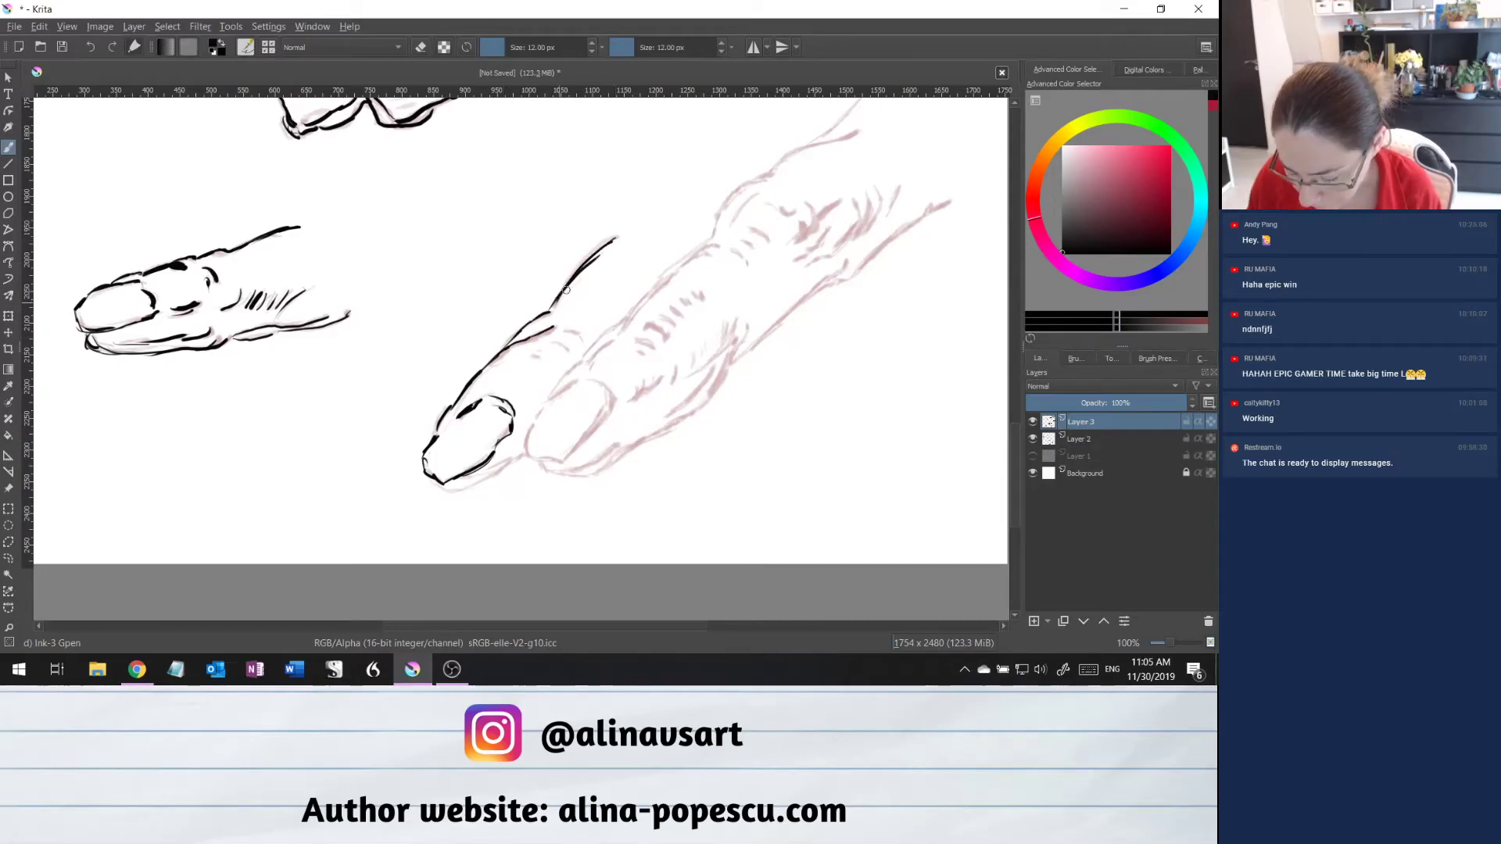
mouse_move(550, 342)
left_mouse_down()
mouse_move(570, 349)
mouse_move(579, 334)
left_mouse_up()
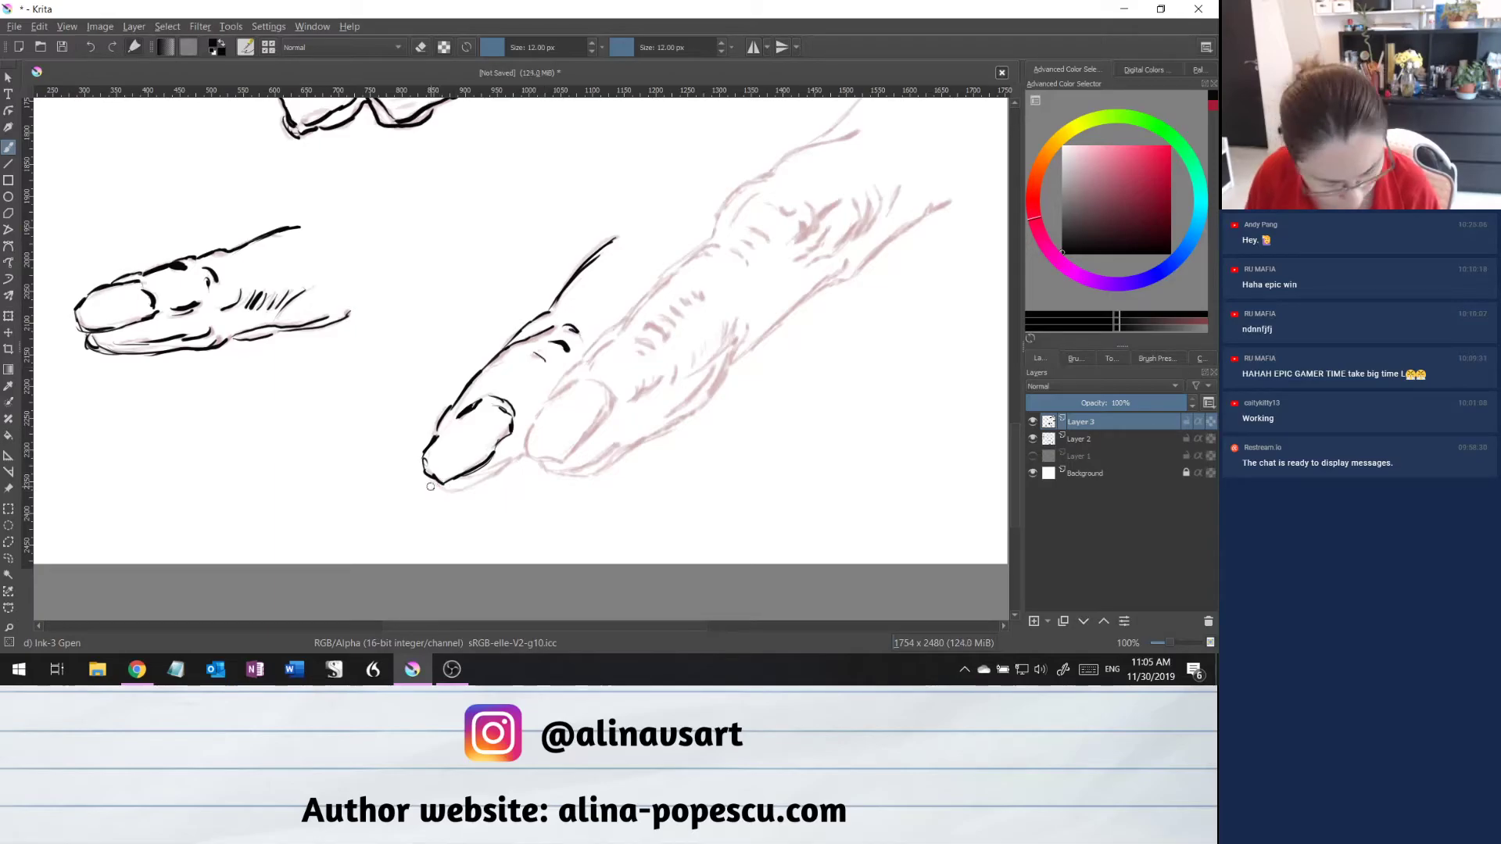
mouse_move(426, 475)
left_mouse_down()
mouse_move(447, 487)
mouse_move(523, 454)
left_mouse_up()
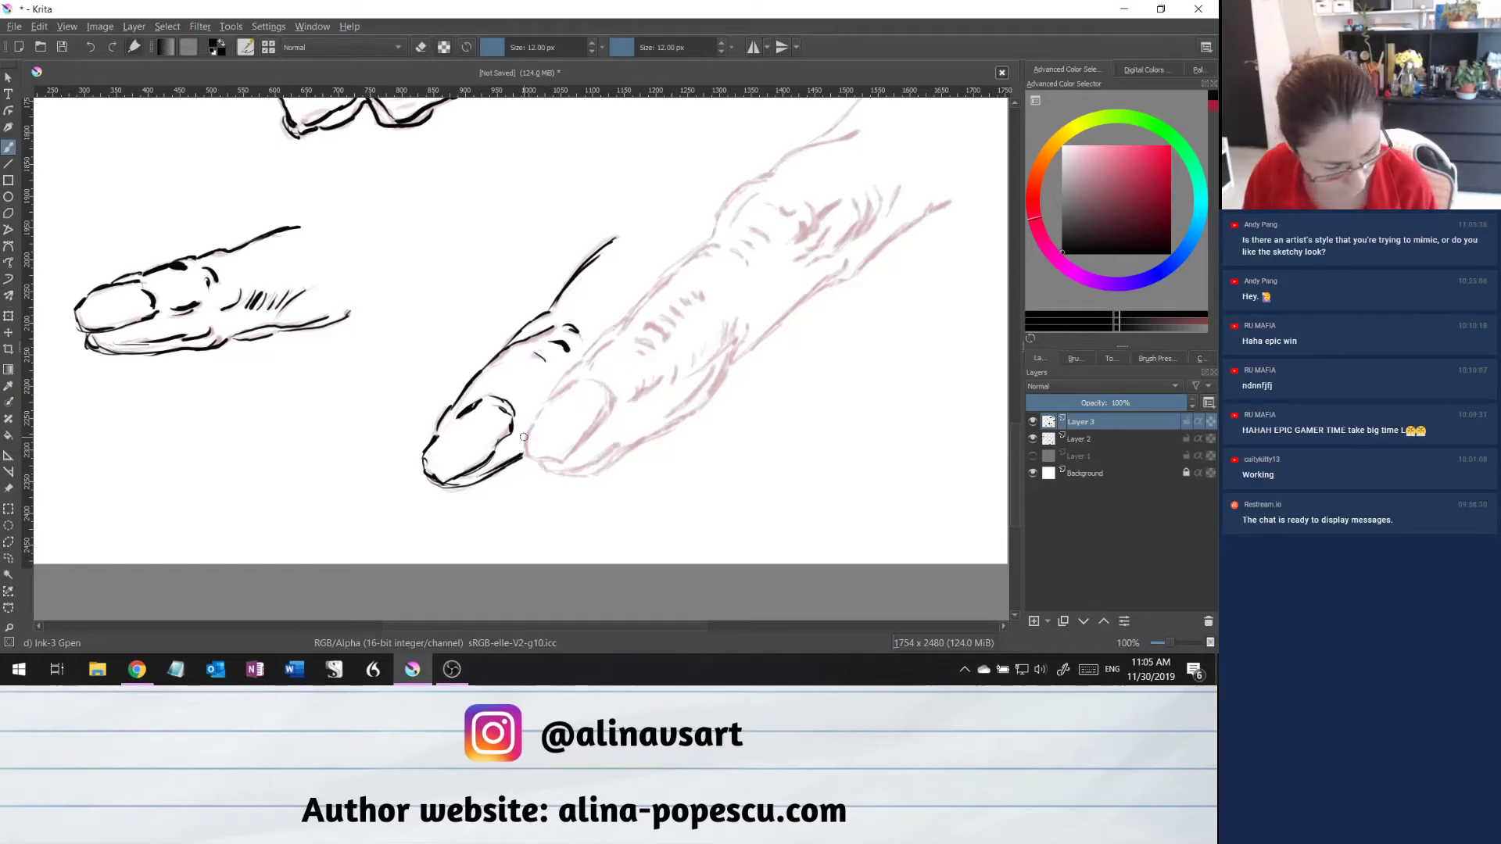
Ink the front finger of the pair, covering its nail, long contours, joint wrinkles and knuckle creases.
mouse_move(529, 423)
left_mouse_down()
mouse_move(527, 453)
mouse_move(555, 459)
mouse_move(610, 413)
mouse_move(535, 410)
mouse_move(583, 380)
mouse_move(616, 390)
mouse_move(602, 423)
mouse_move(601, 409)
left_mouse_up()
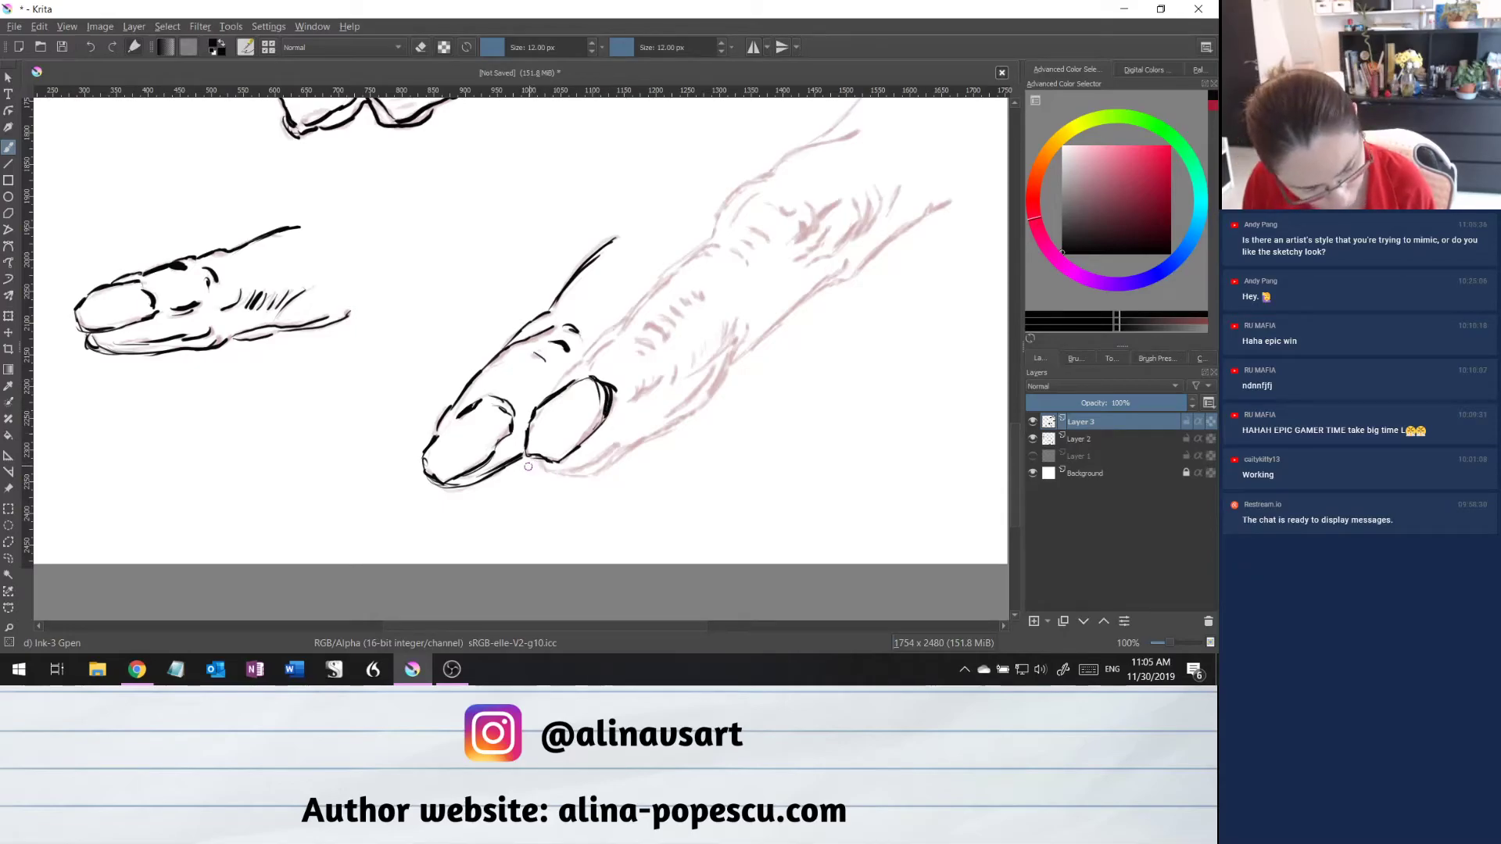
mouse_move(531, 459)
left_mouse_down()
mouse_move(558, 474)
mouse_move(629, 454)
mouse_move(725, 378)
mouse_move(745, 327)
mouse_move(782, 321)
mouse_move(950, 200)
left_mouse_up()
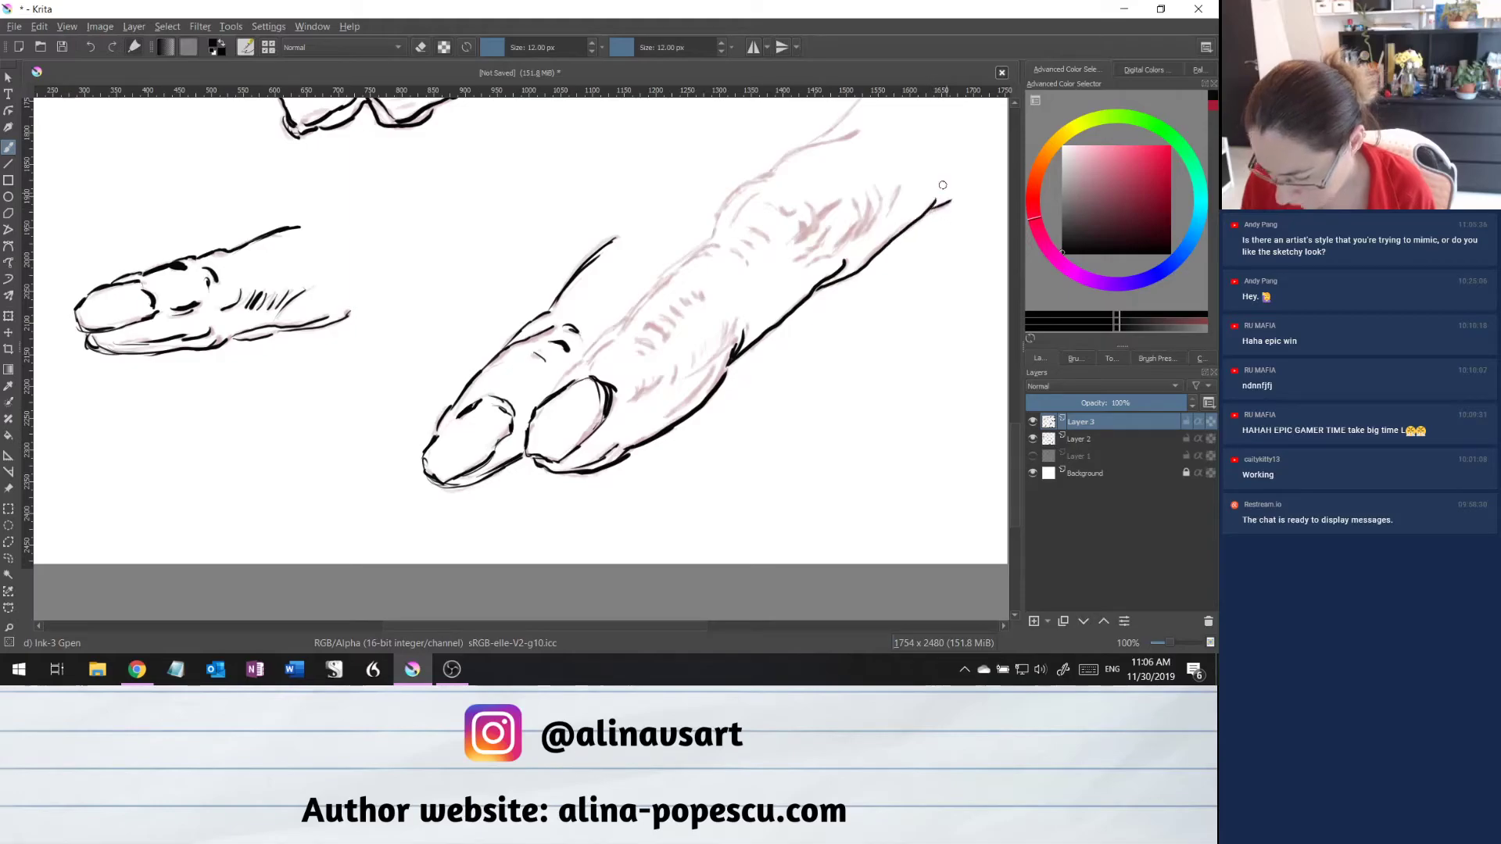
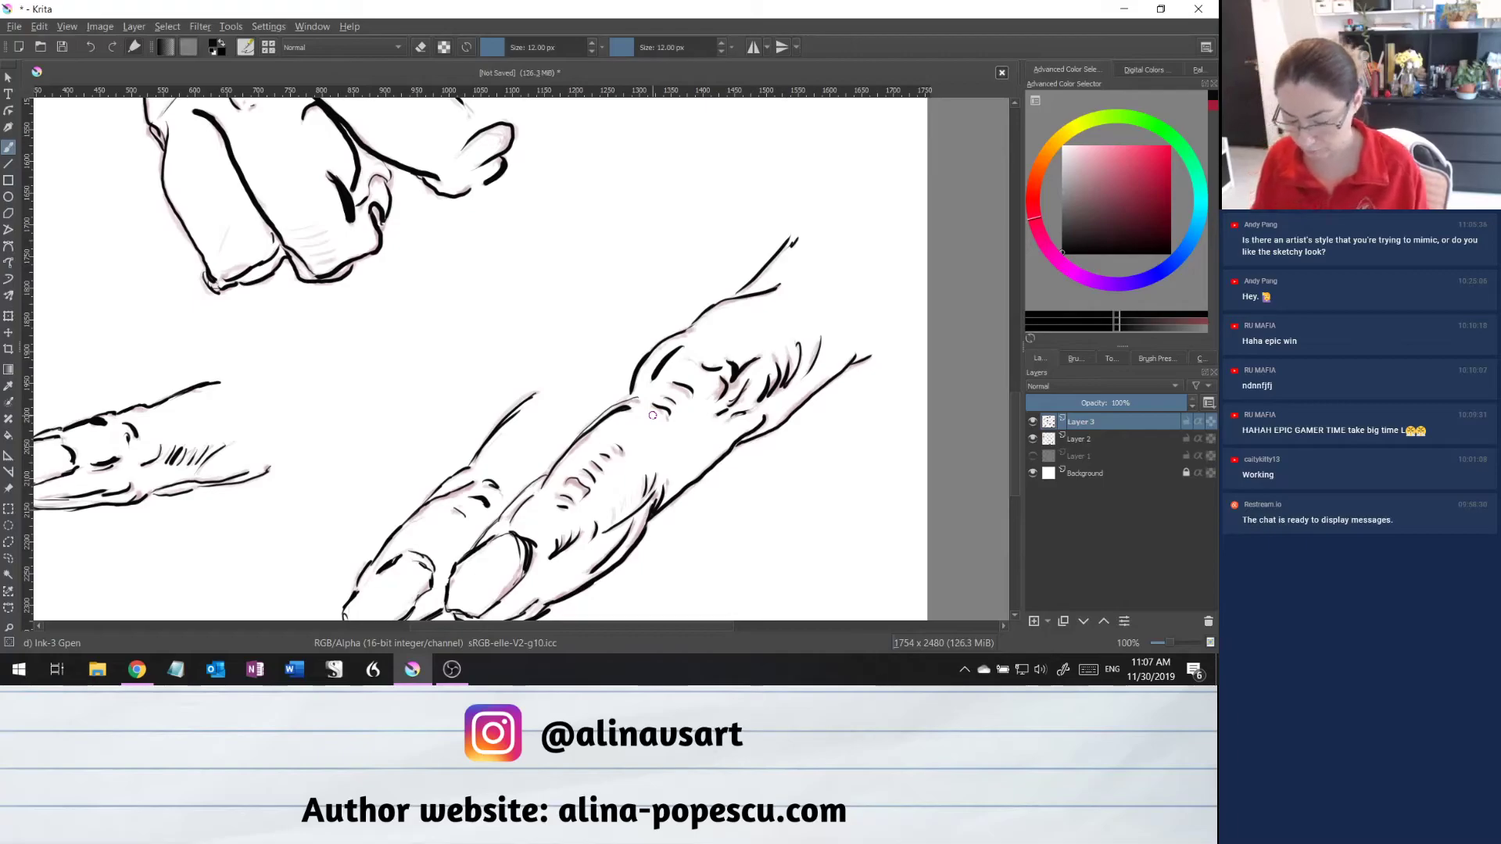
Hide Layer 2 and fit the whole page of inked hands in view to check the line art.
left_click(1033, 439)
mouse_move(1045, 436)
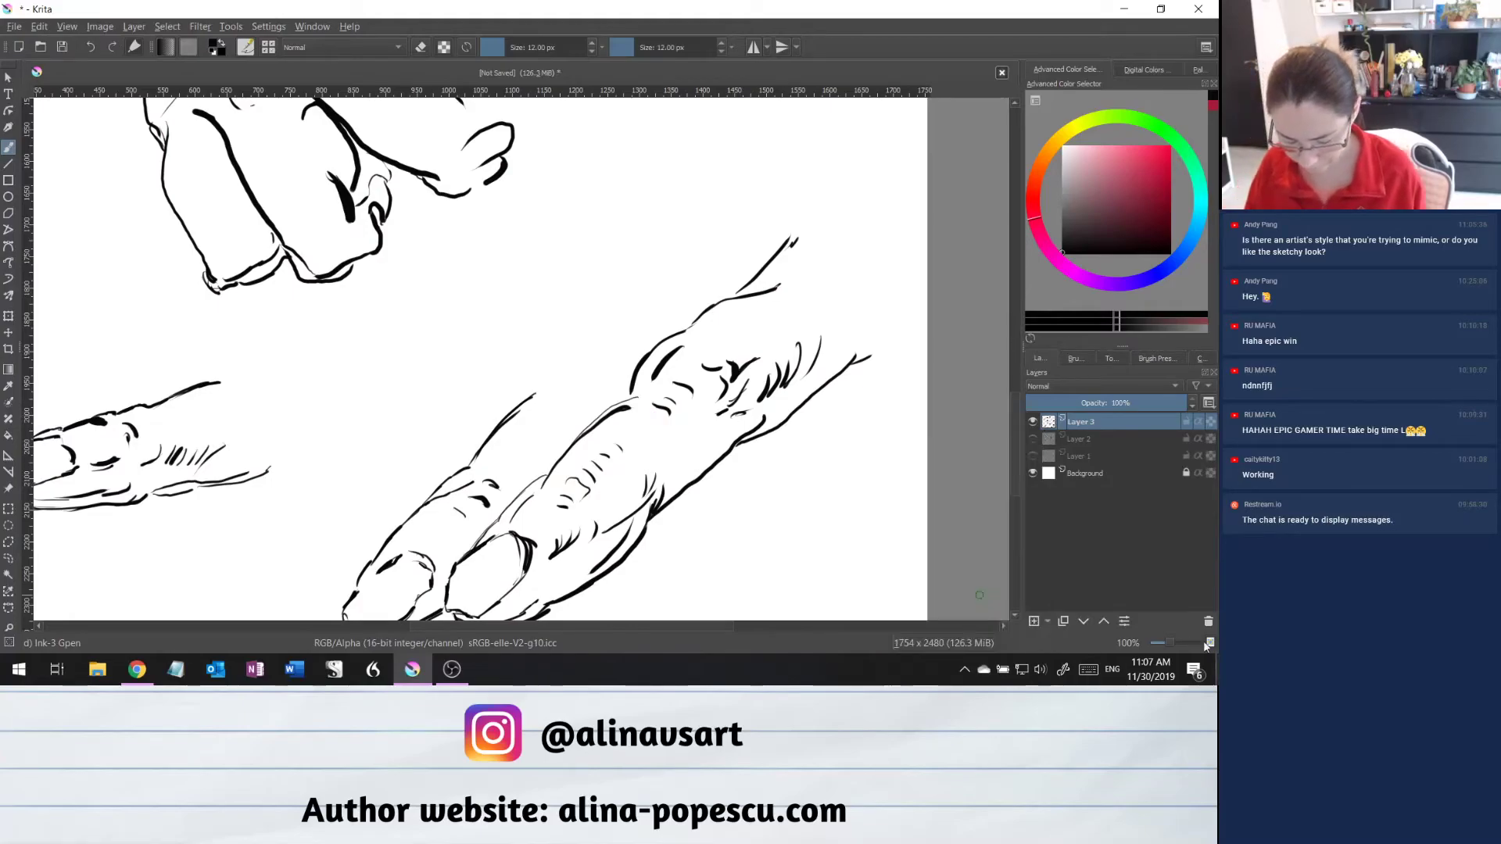
key("minus")
key("minus")
key("minus")
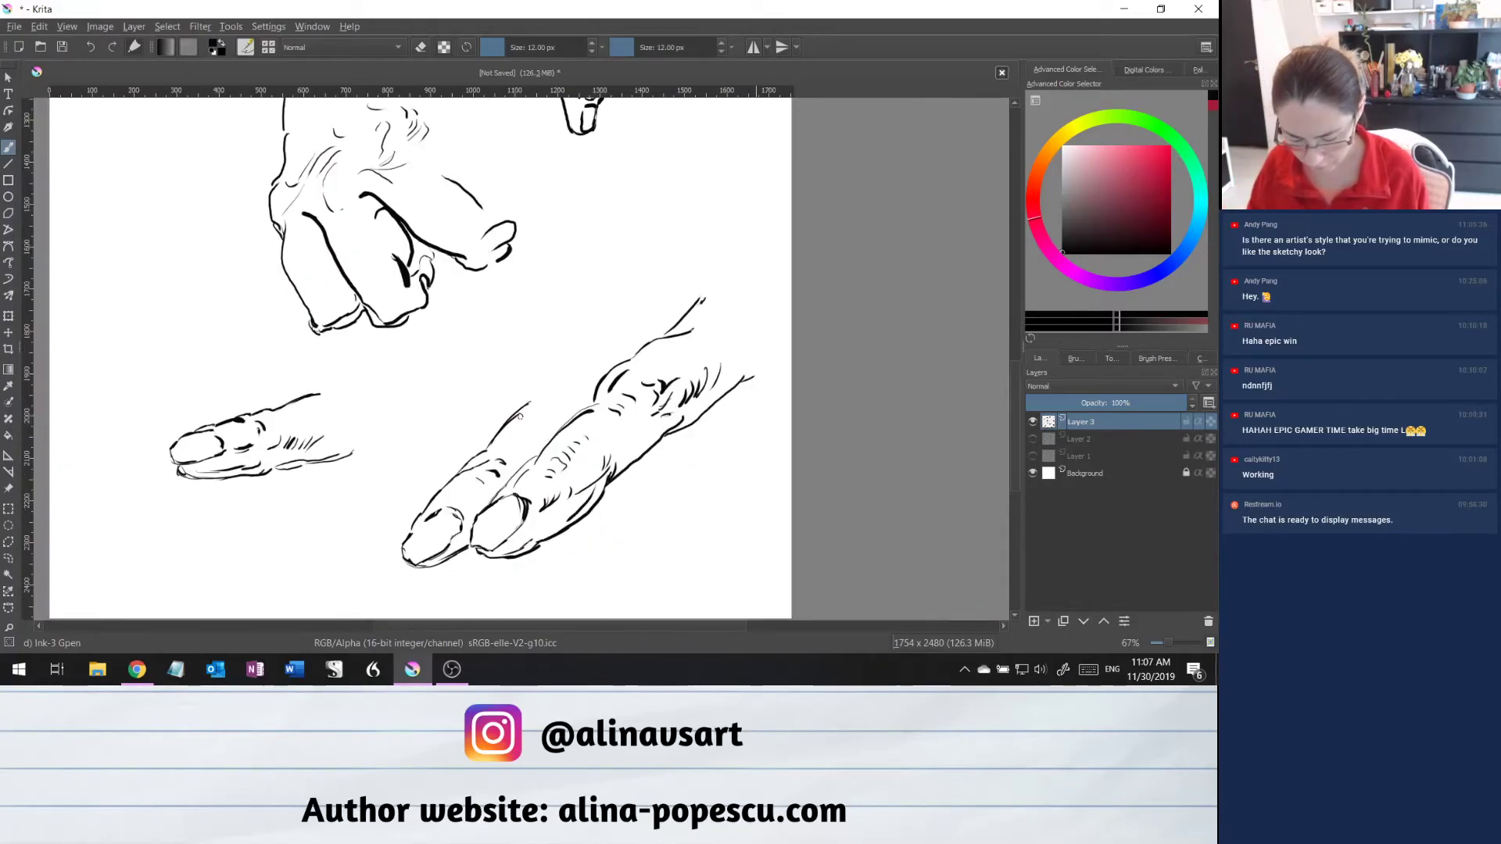
key("minus")
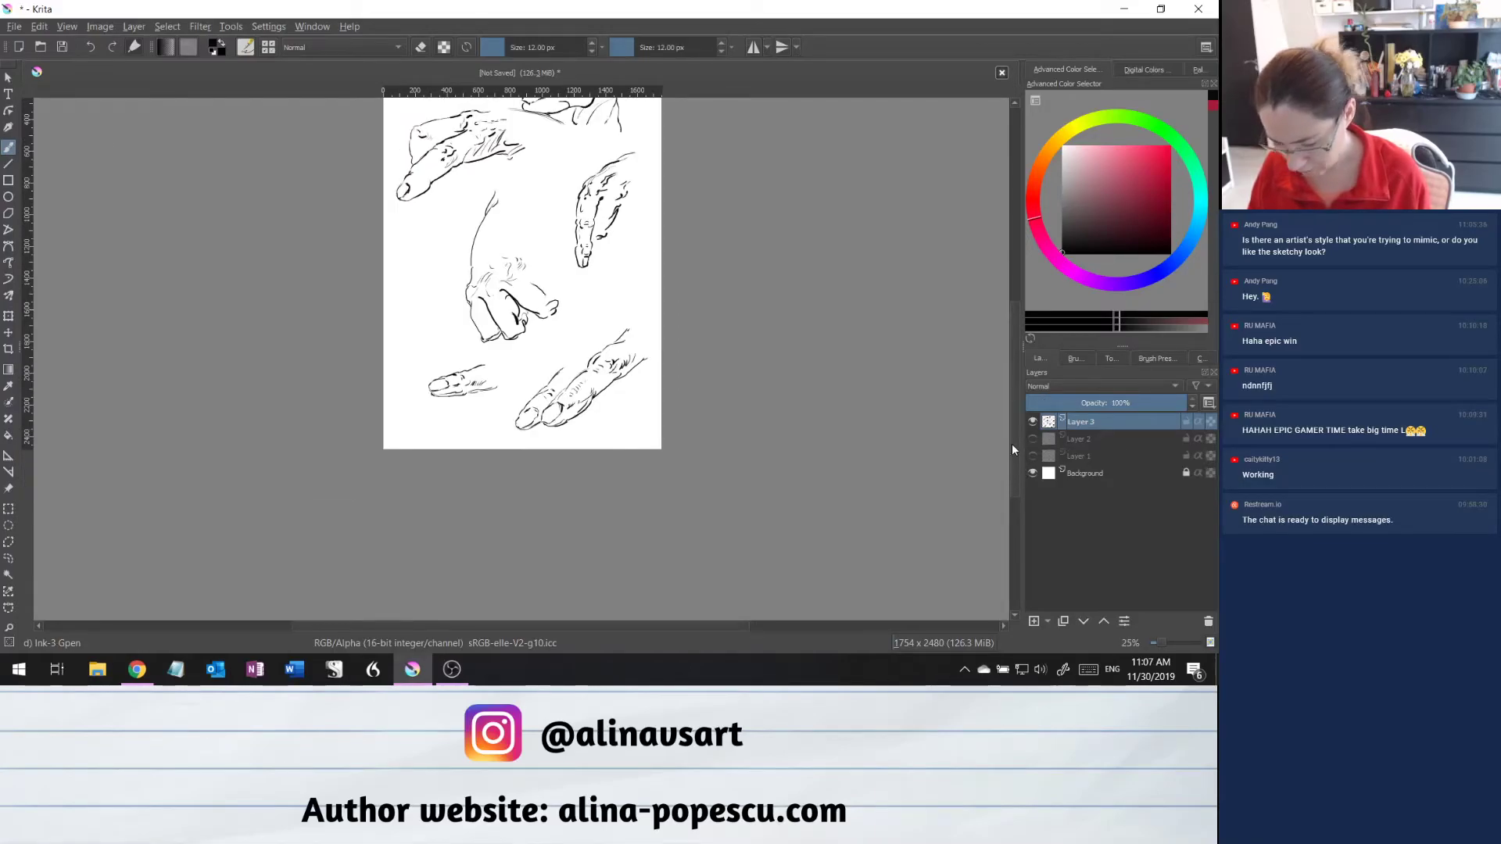
left_click_drag(1012, 444, 1011, 421)
key("plus")
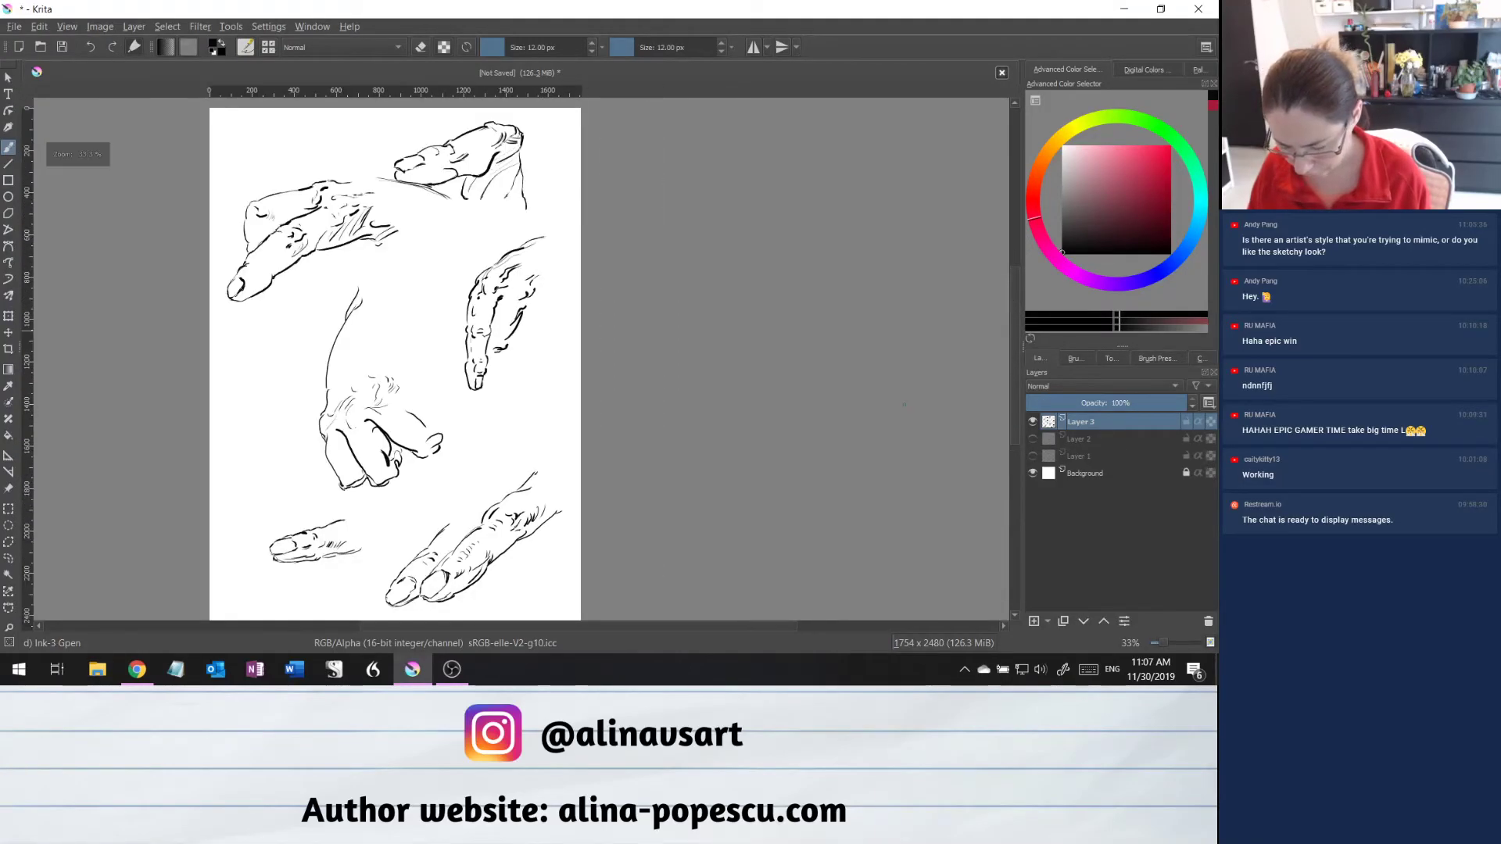
left_click_drag(725, 627, 658, 626)
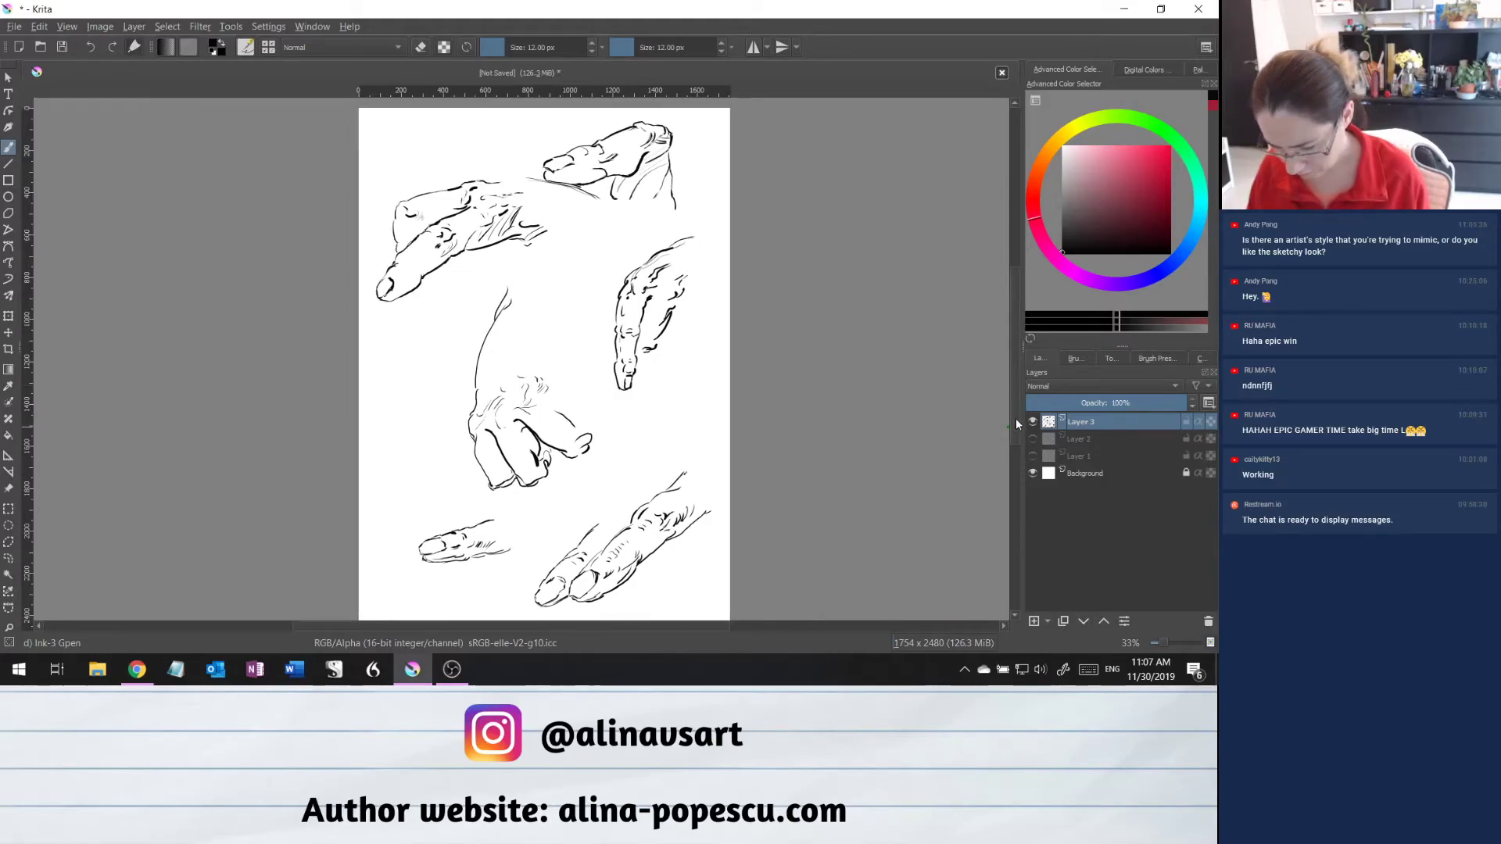
left_click_drag(1016, 419, 1016, 424)
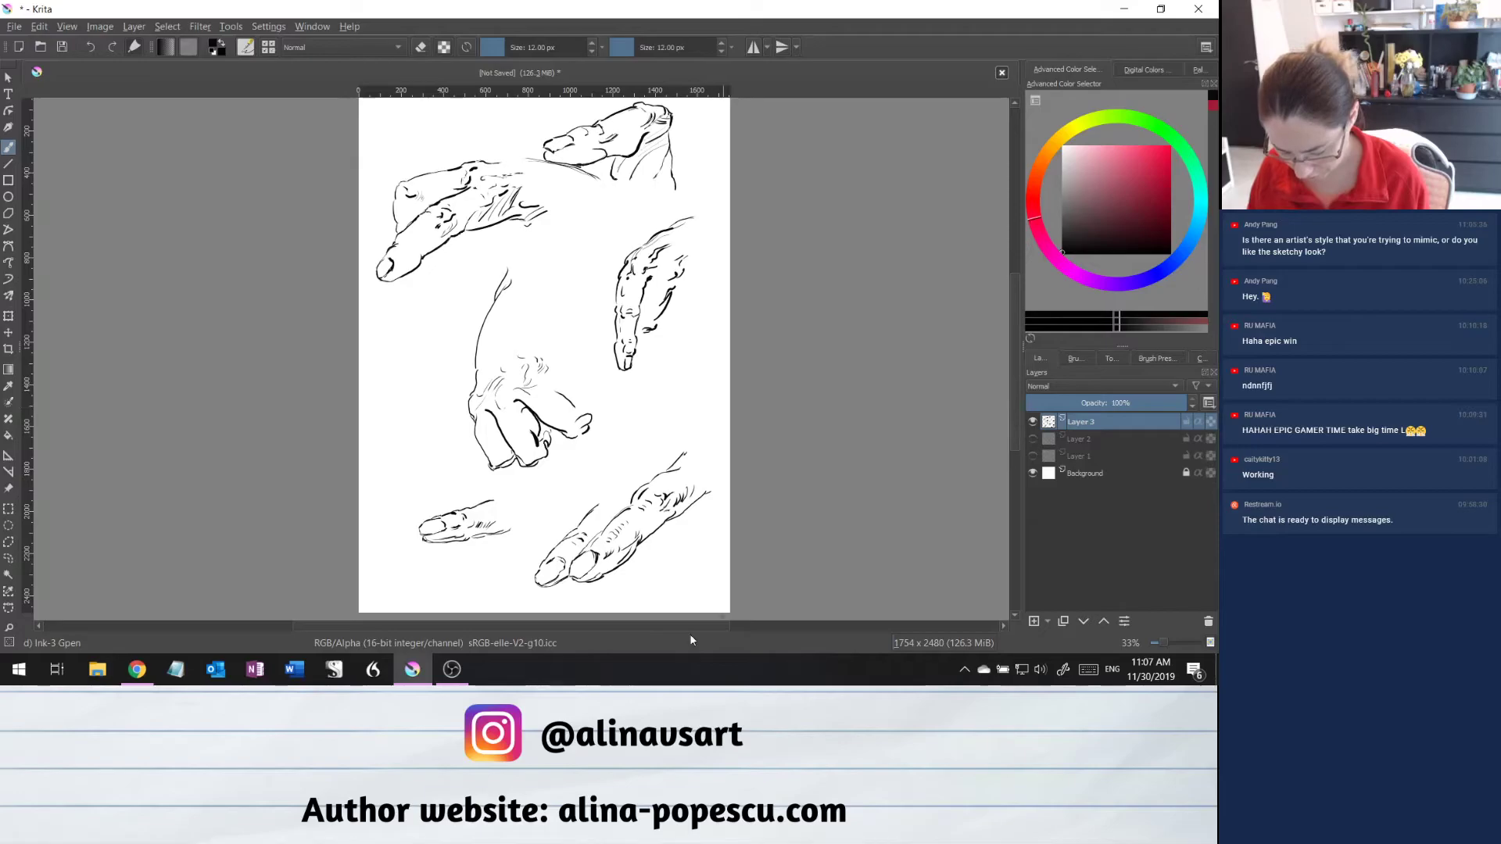
left_click_drag(677, 630, 664, 631)
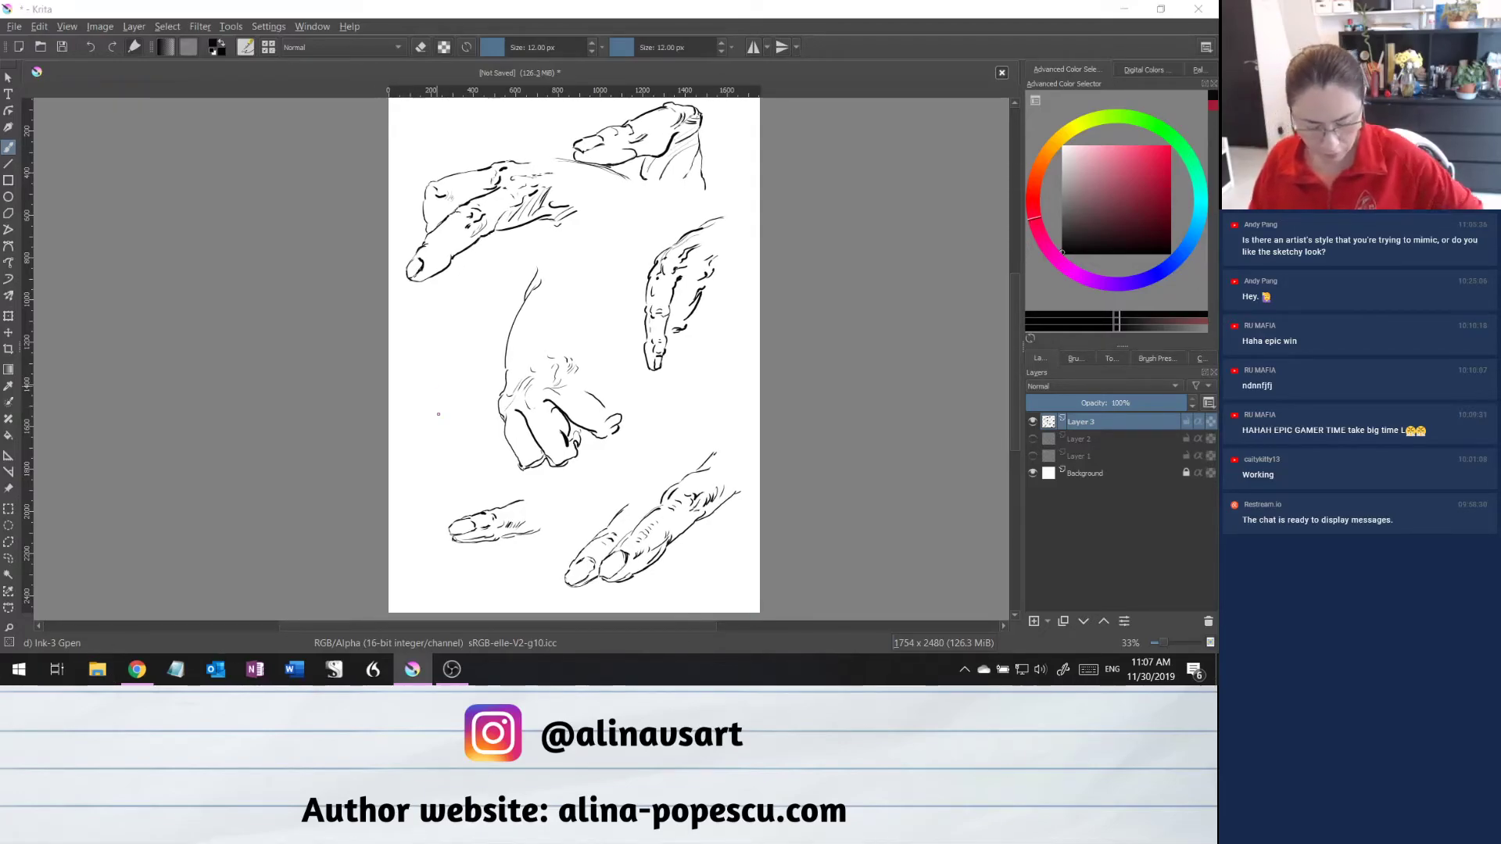
Add Huevember.png from the Desktop as a reference image and place it in the empty space beside the page.
key("super+e")
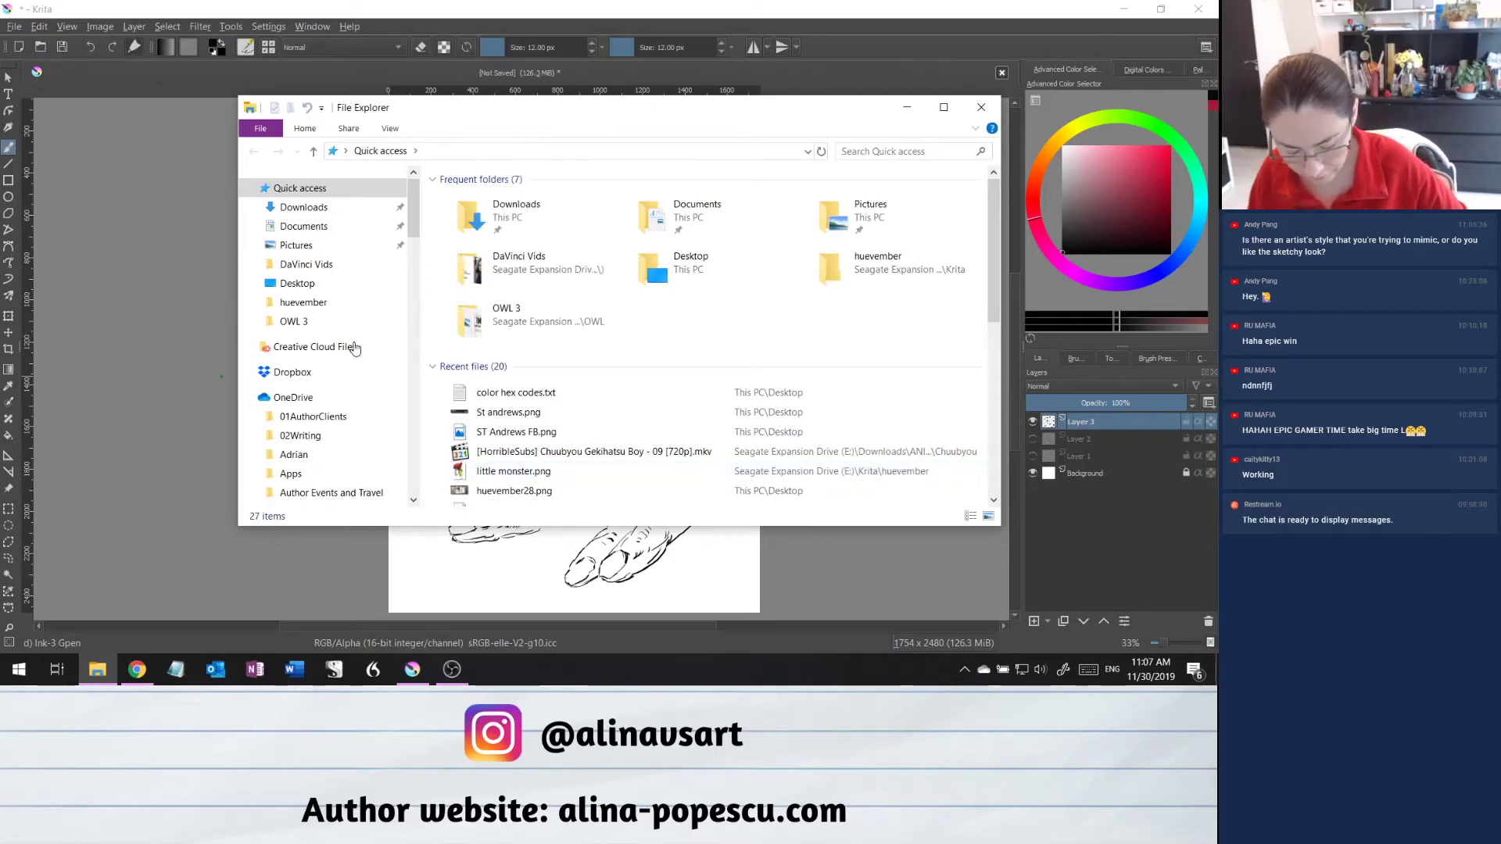
left_click(322, 288)
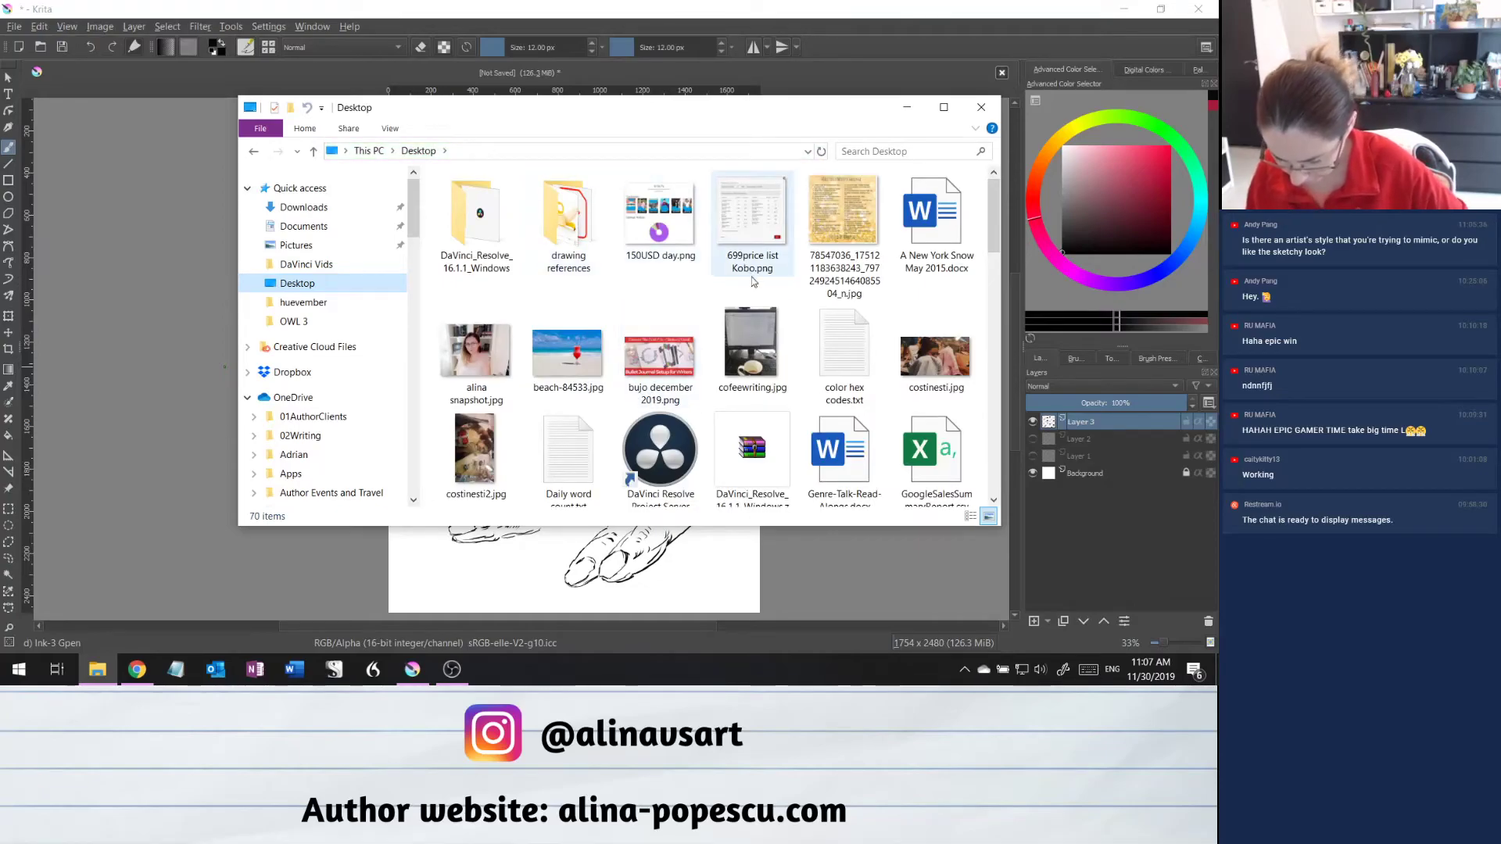
scroll(754, 282, "down", 8)
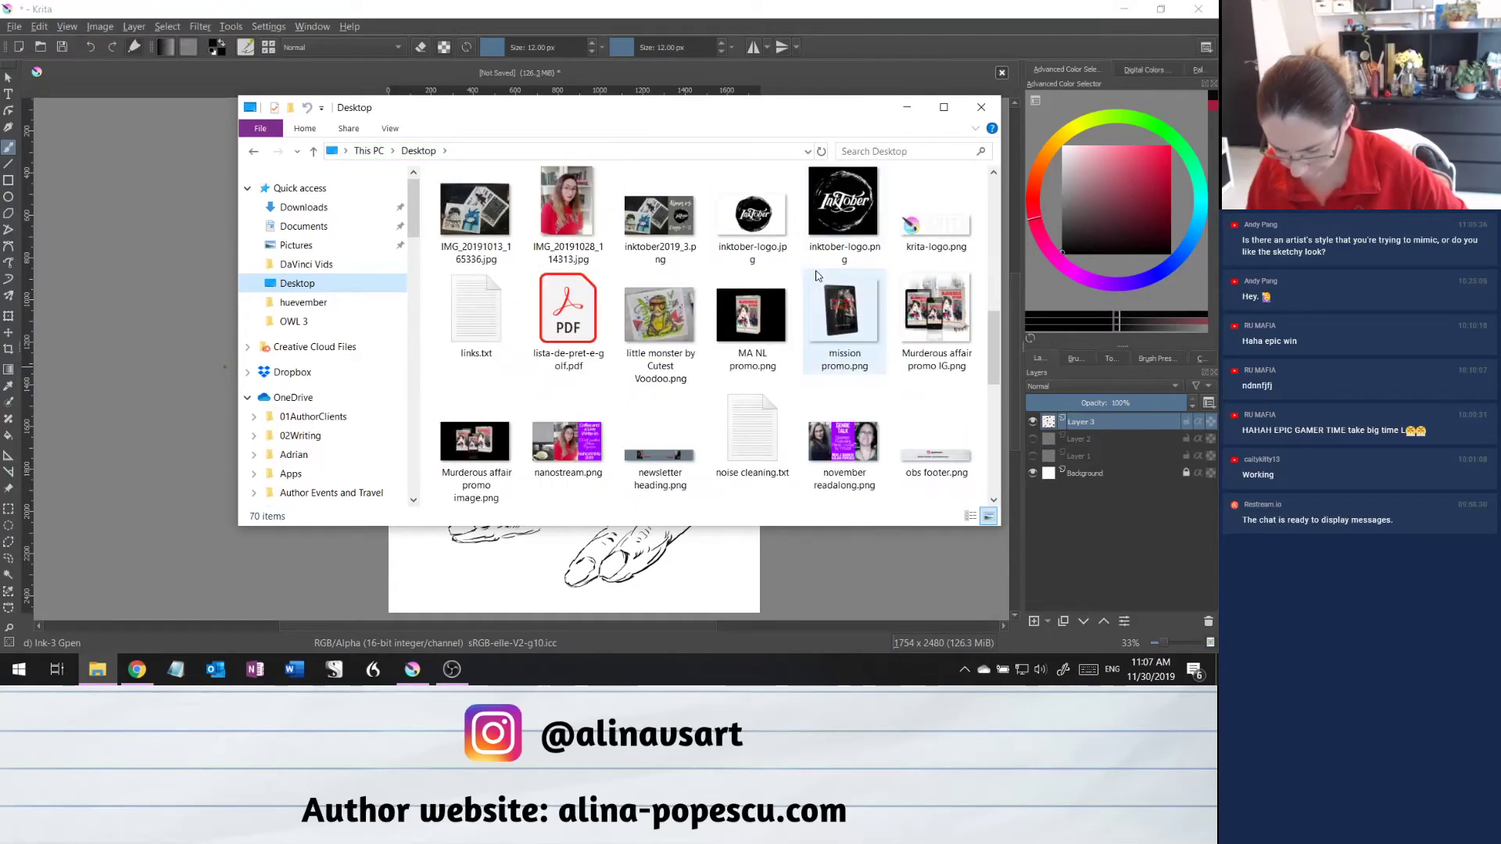
scroll(817, 276, "up", 2)
scroll(591, 387, "up", 4)
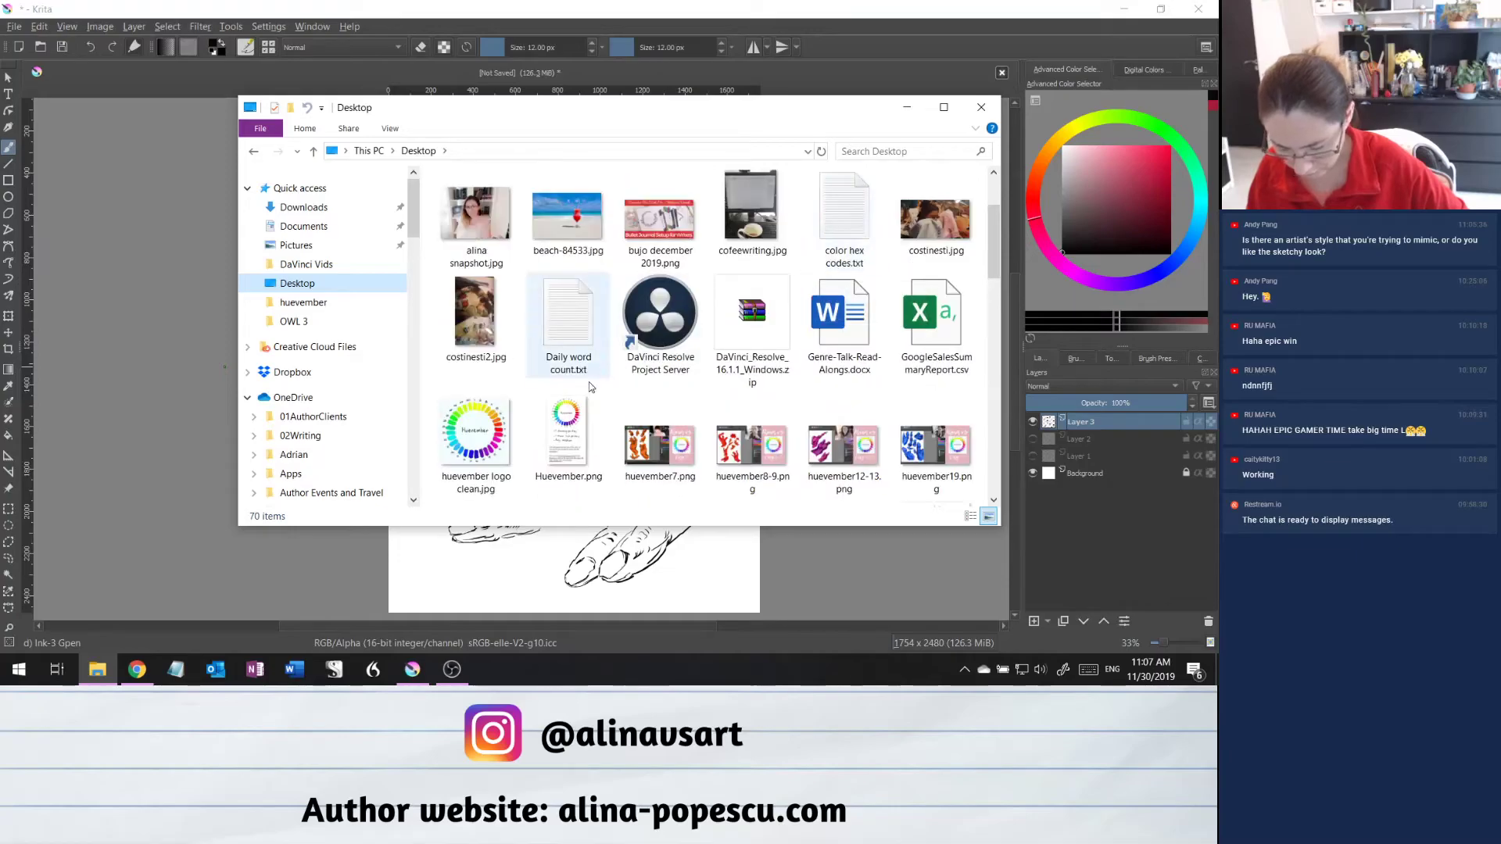
left_click_drag(569, 438, 146, 402)
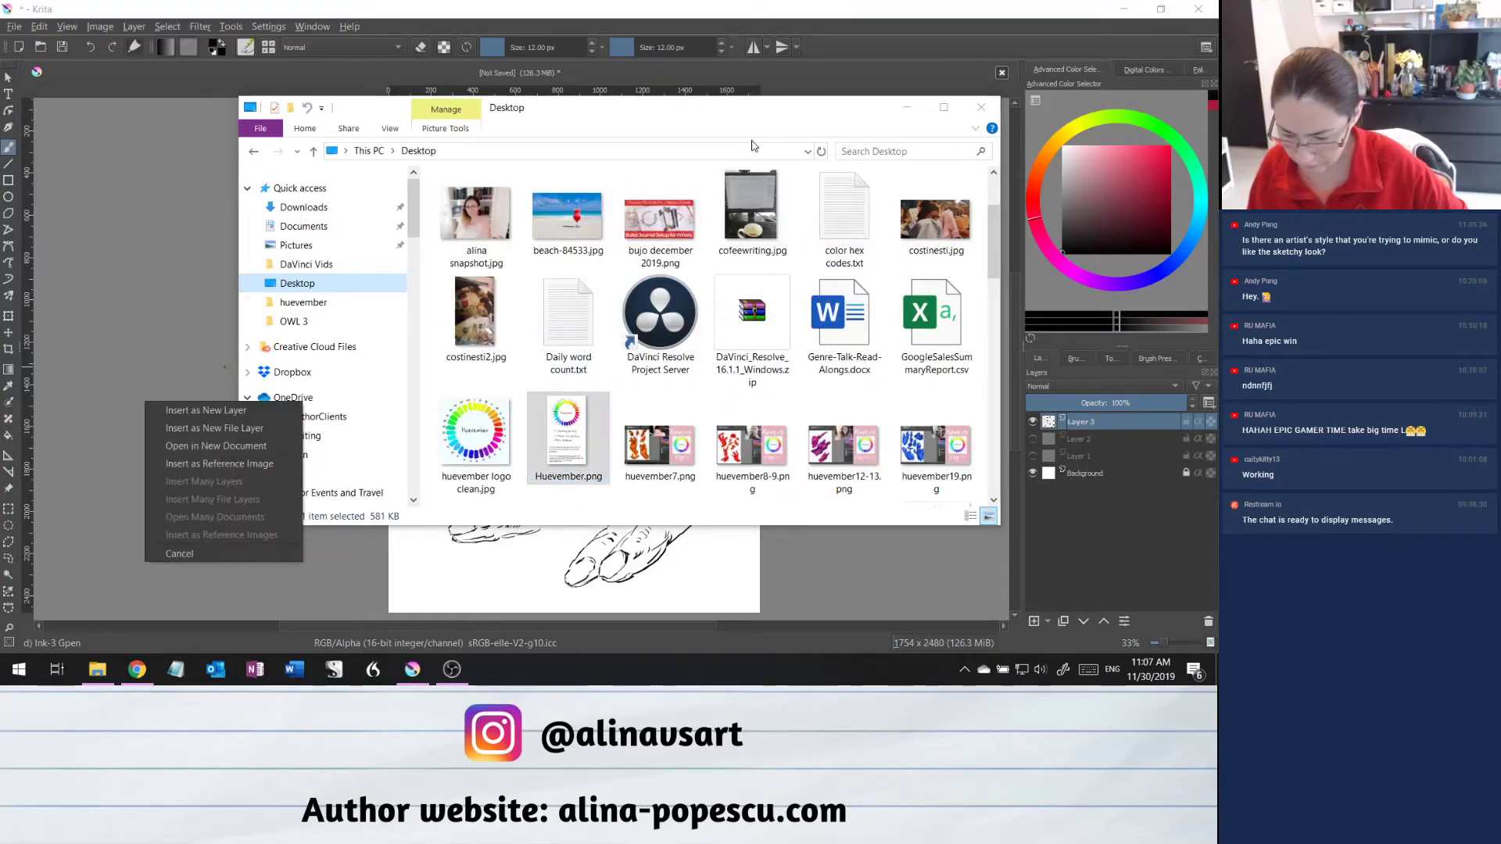
left_click(272, 468)
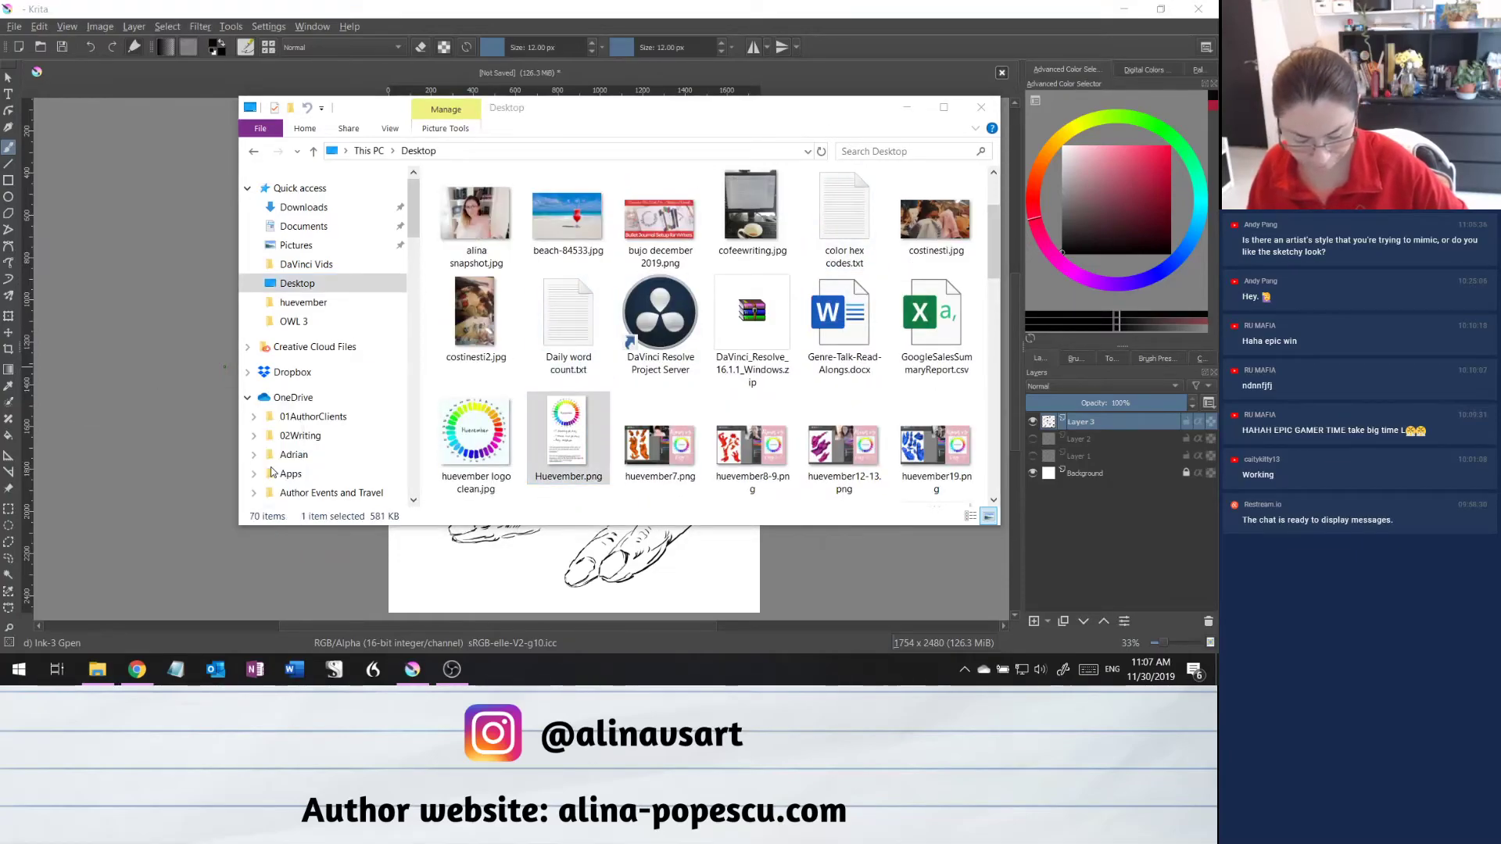
left_click(907, 107)
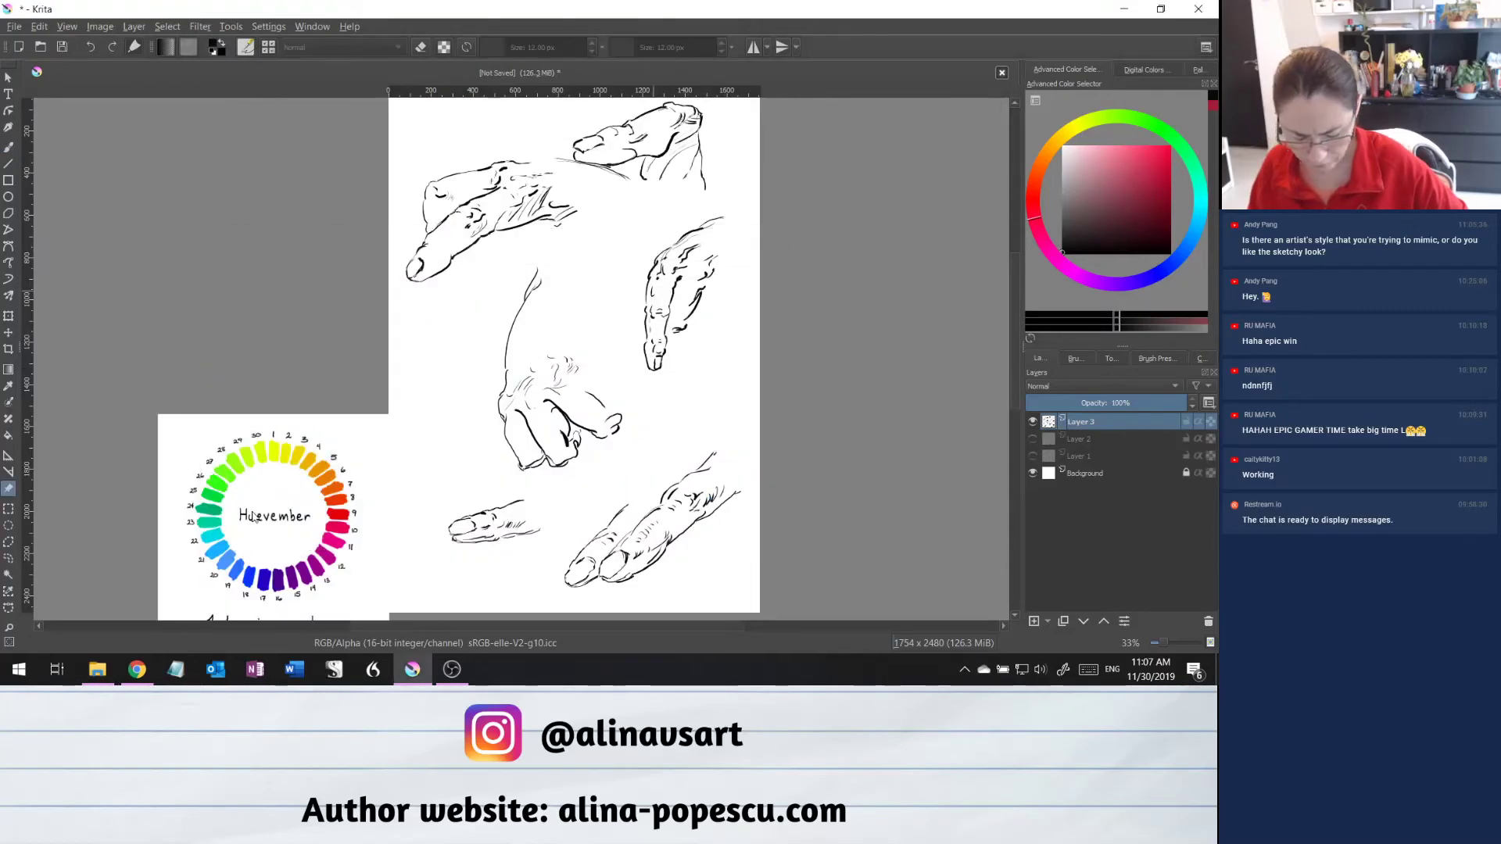
left_click_drag(254, 516, 233, 226)
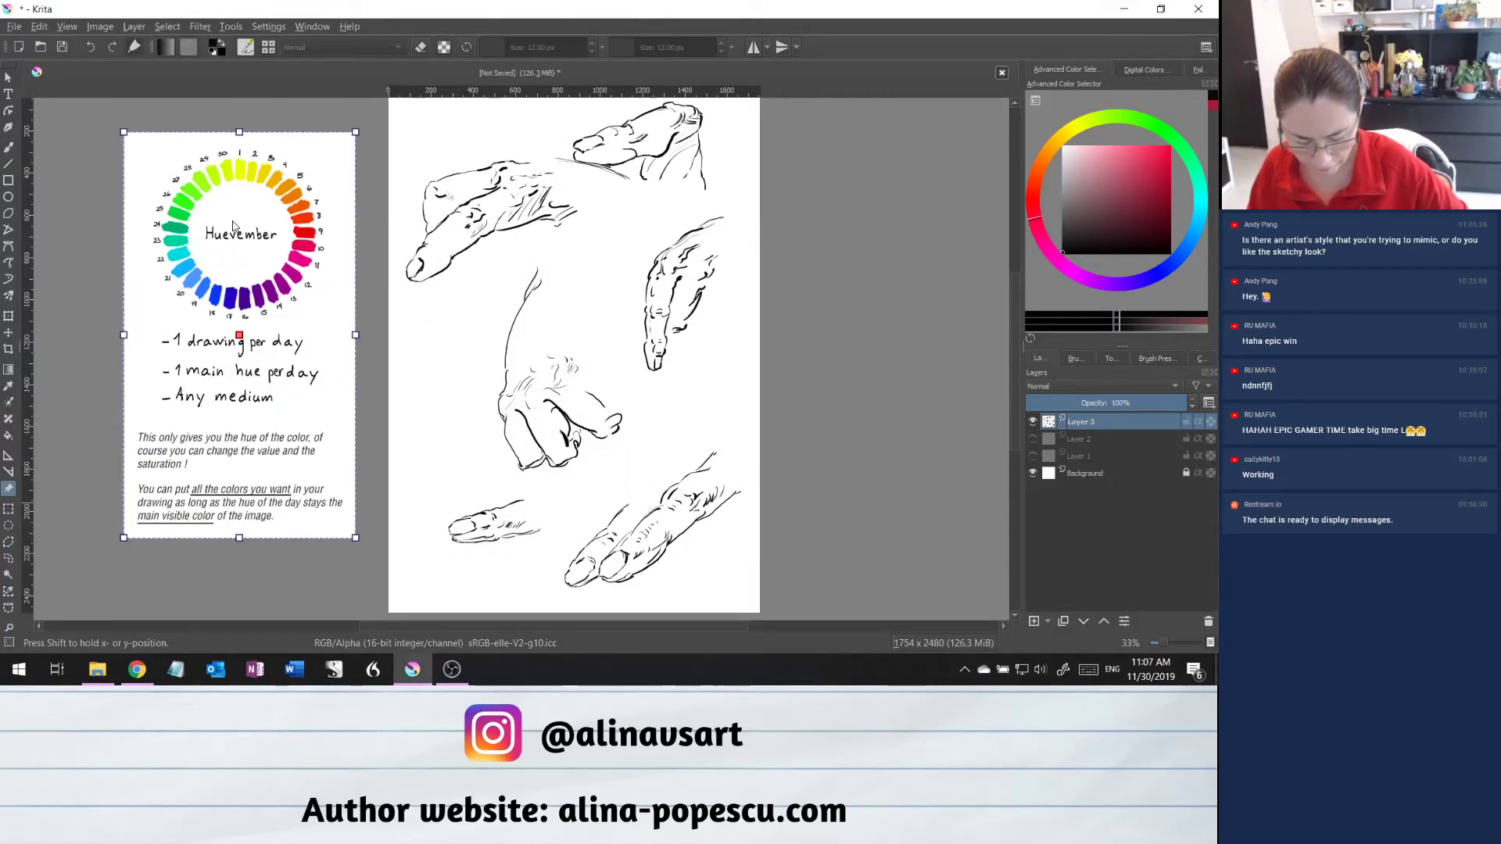
Save the drawing as huevemberday30.kra in the huevember folder.
left_click(14, 26)
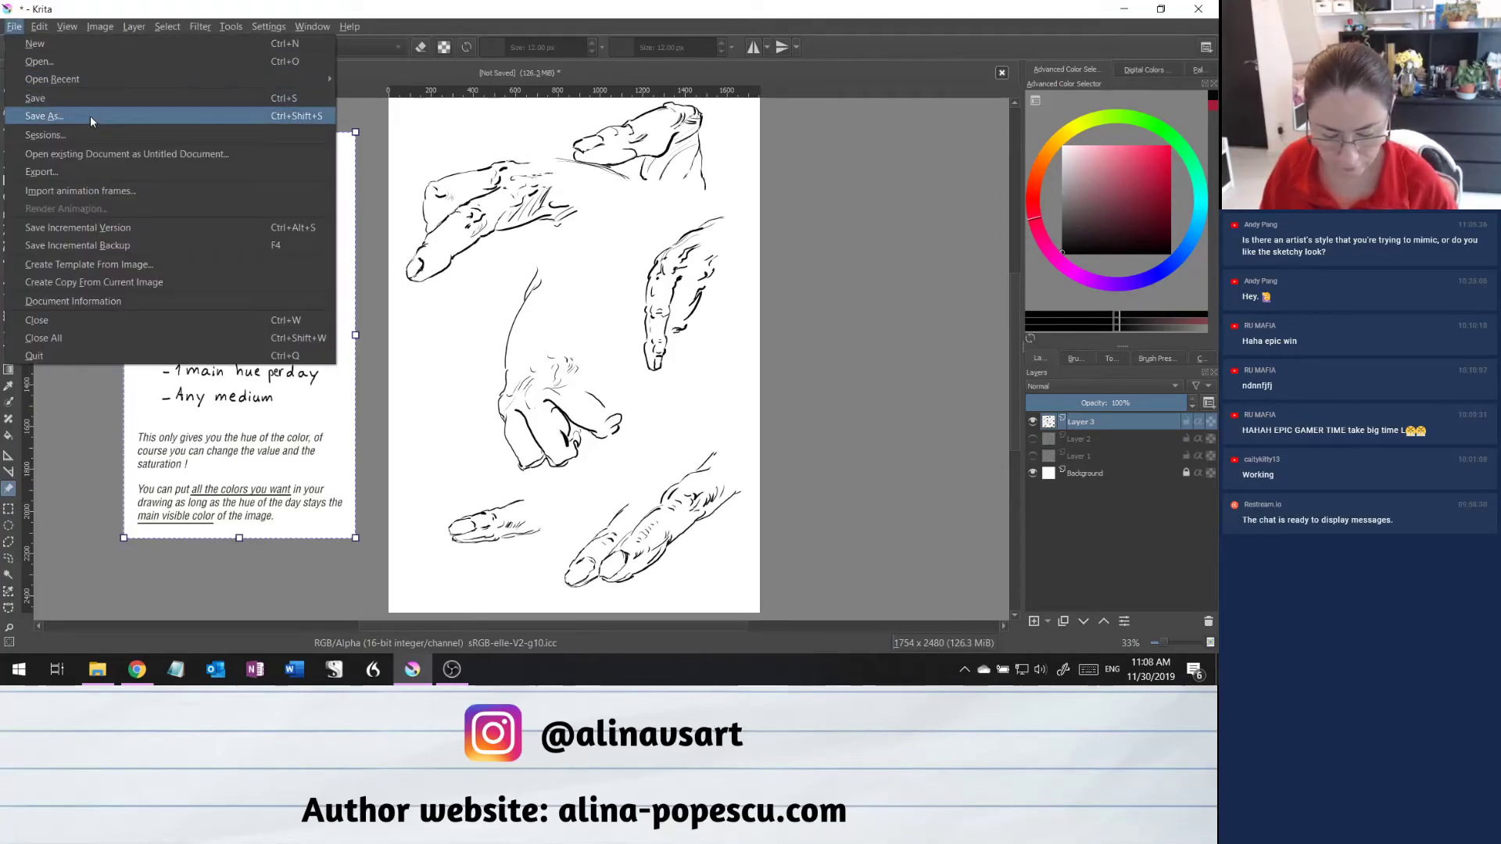
left_click(90, 115)
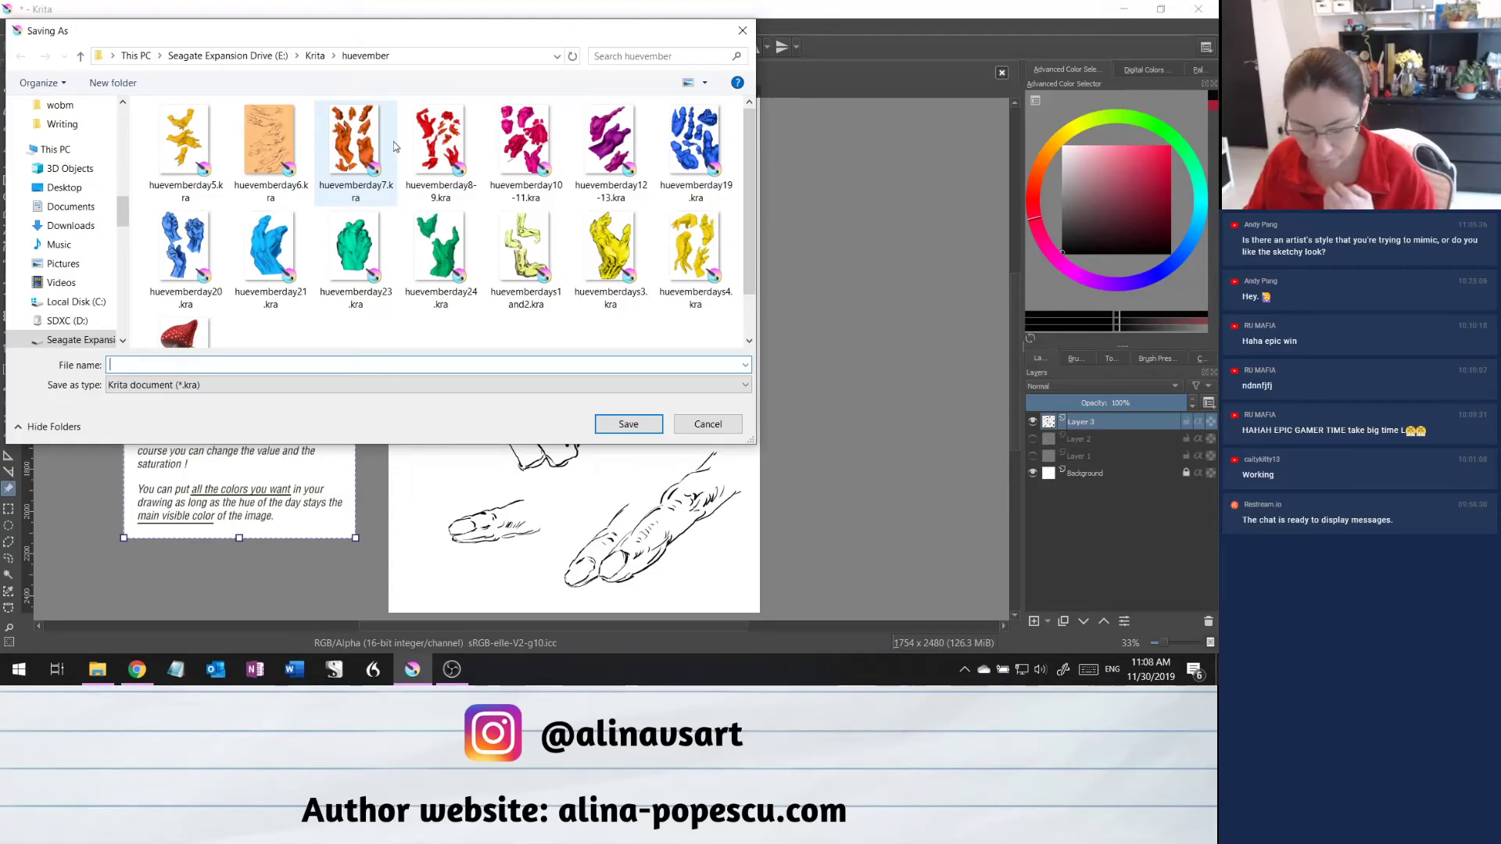
scroll(626, 268, "down", 1)
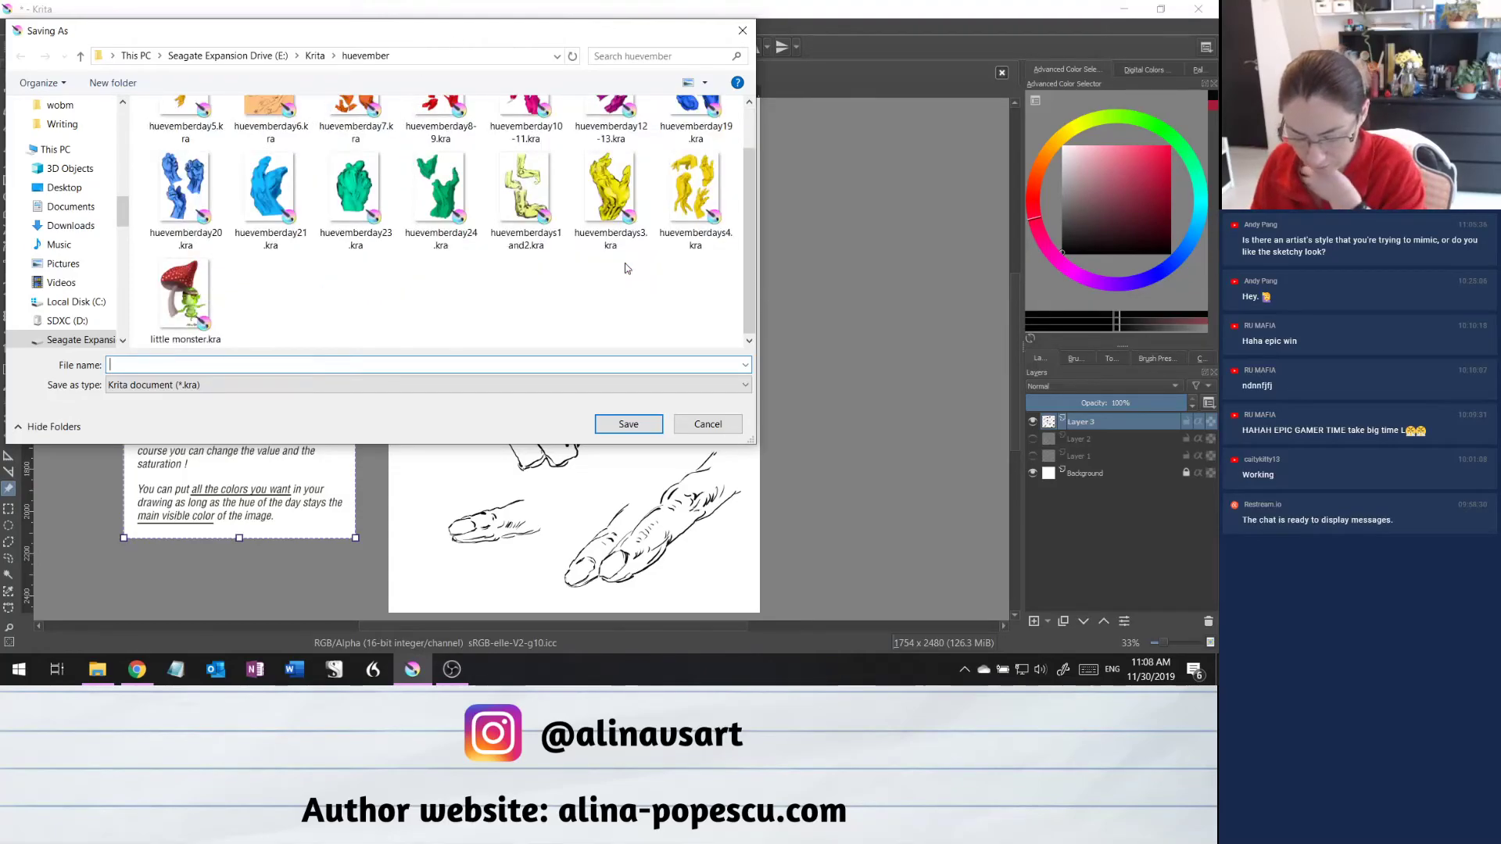
left_click(460, 249)
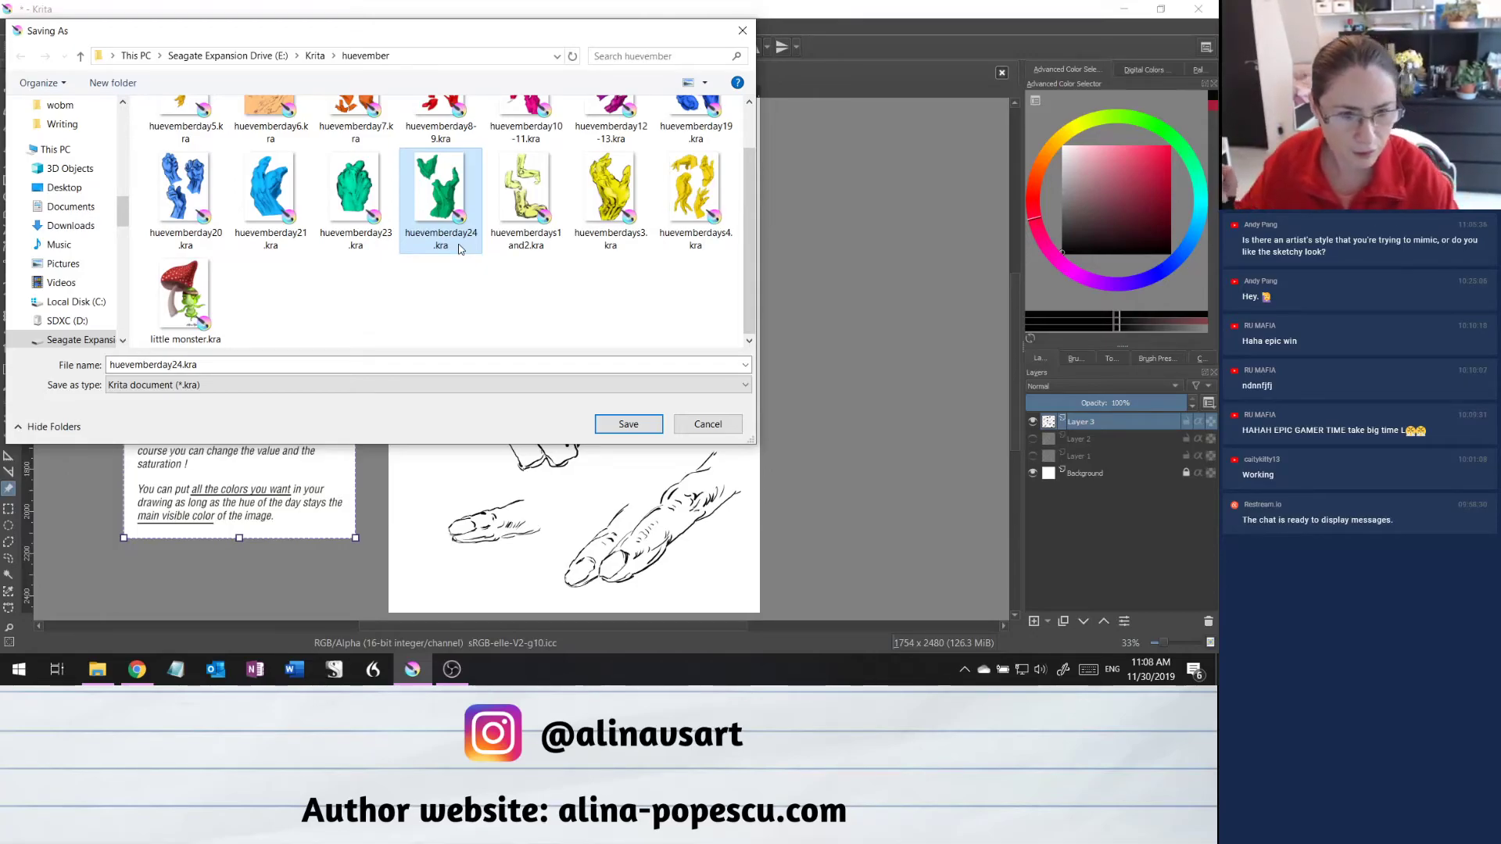
left_click(185, 369)
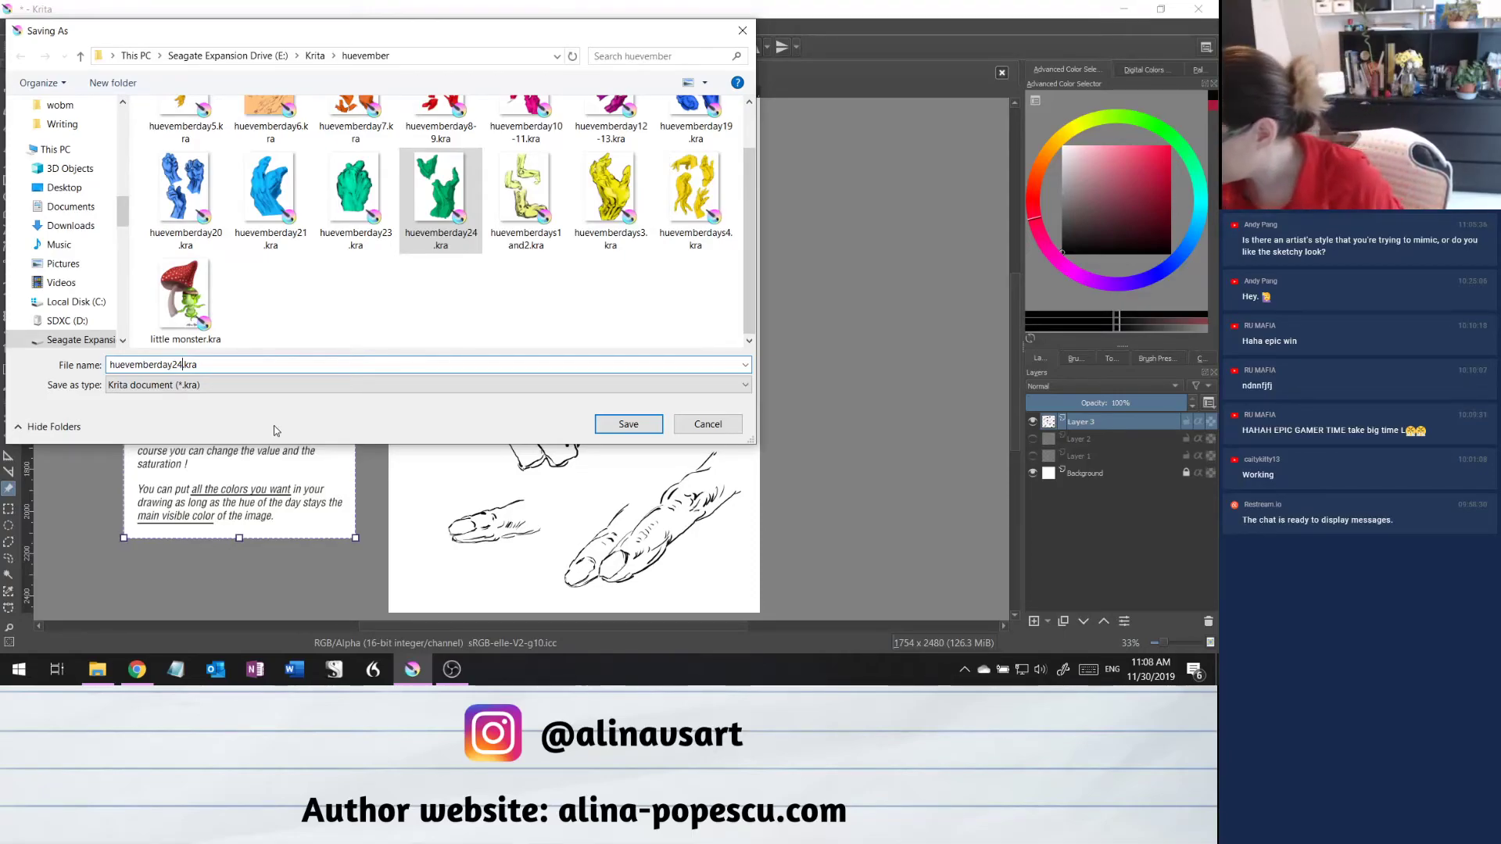
key("BackSpace")
key("BackSpace")
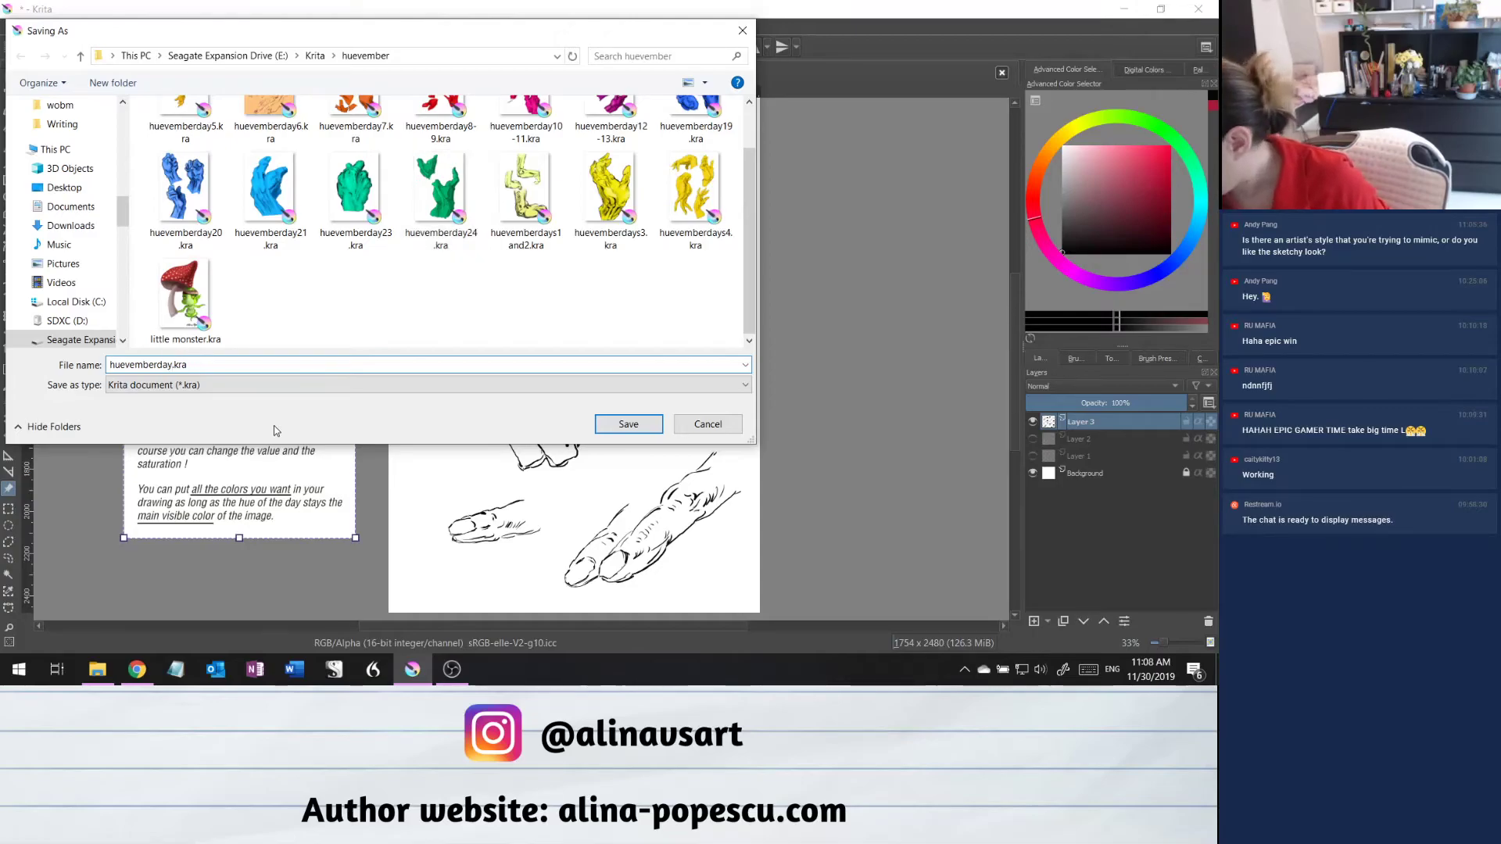
type("30")
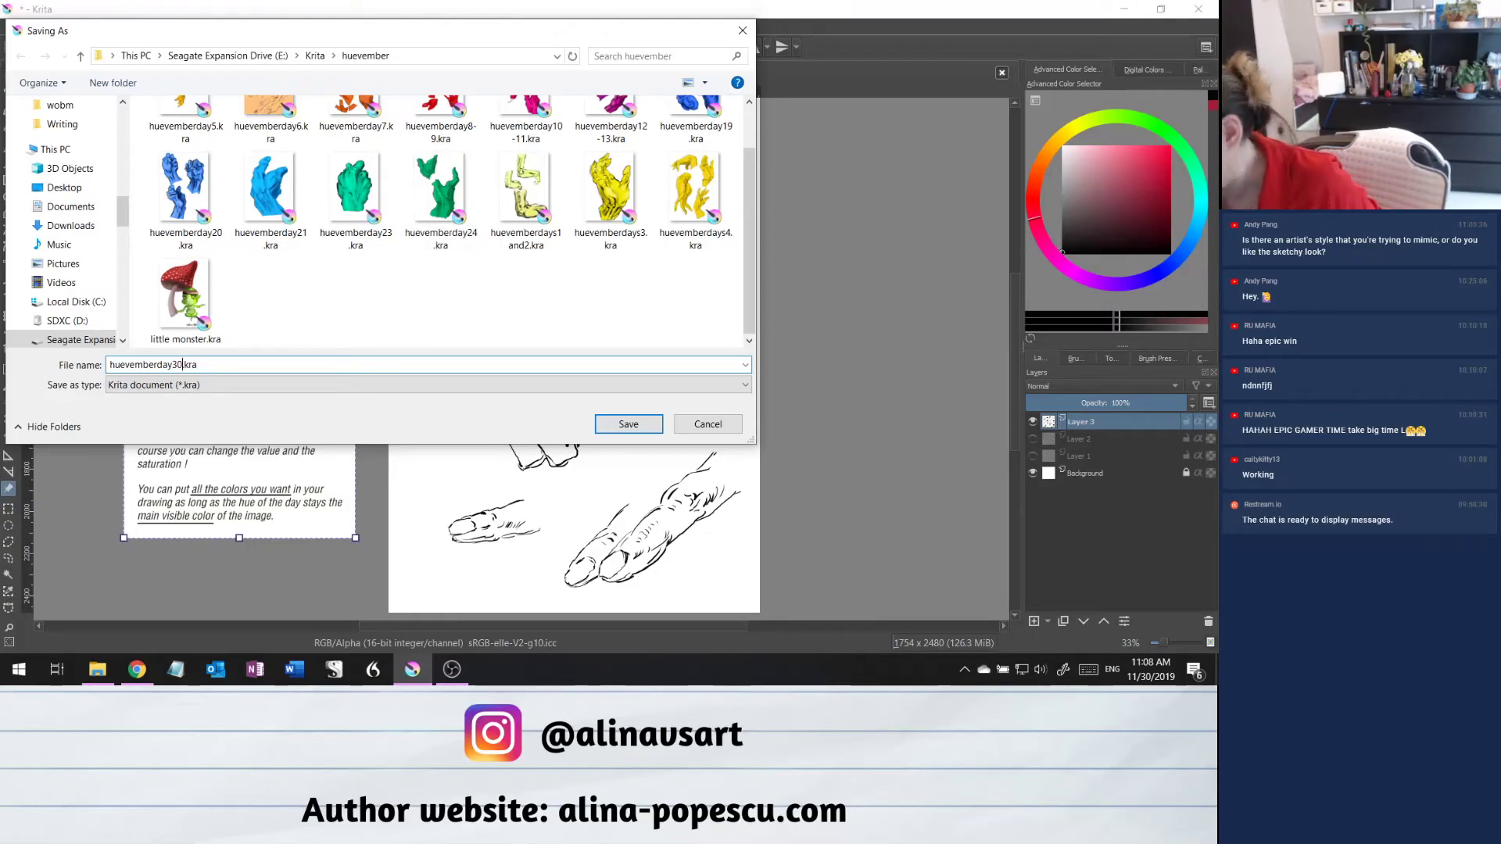
left_click(635, 428)
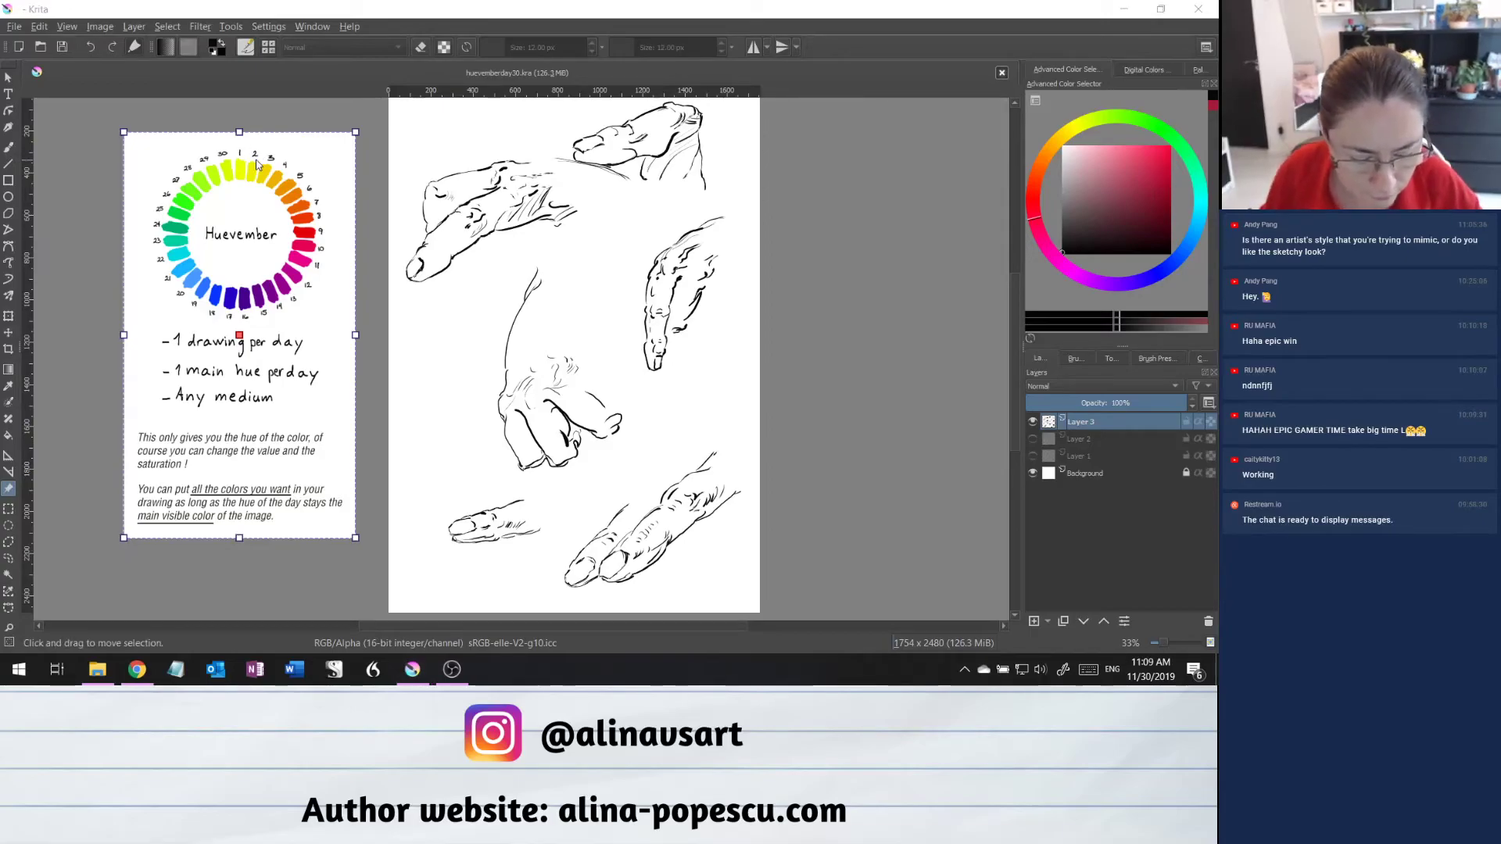
key("super")
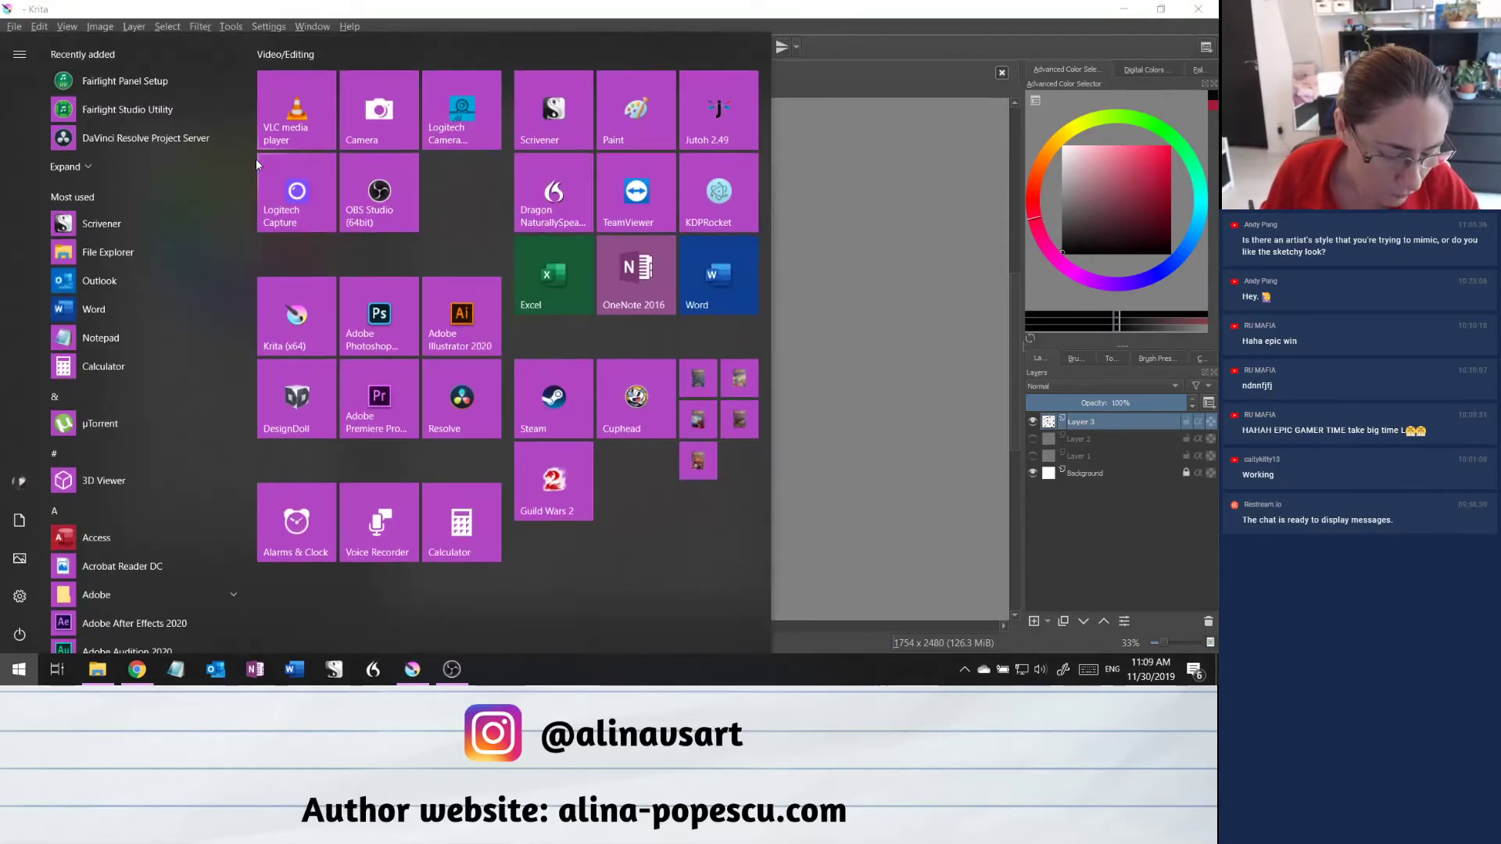
key("super")
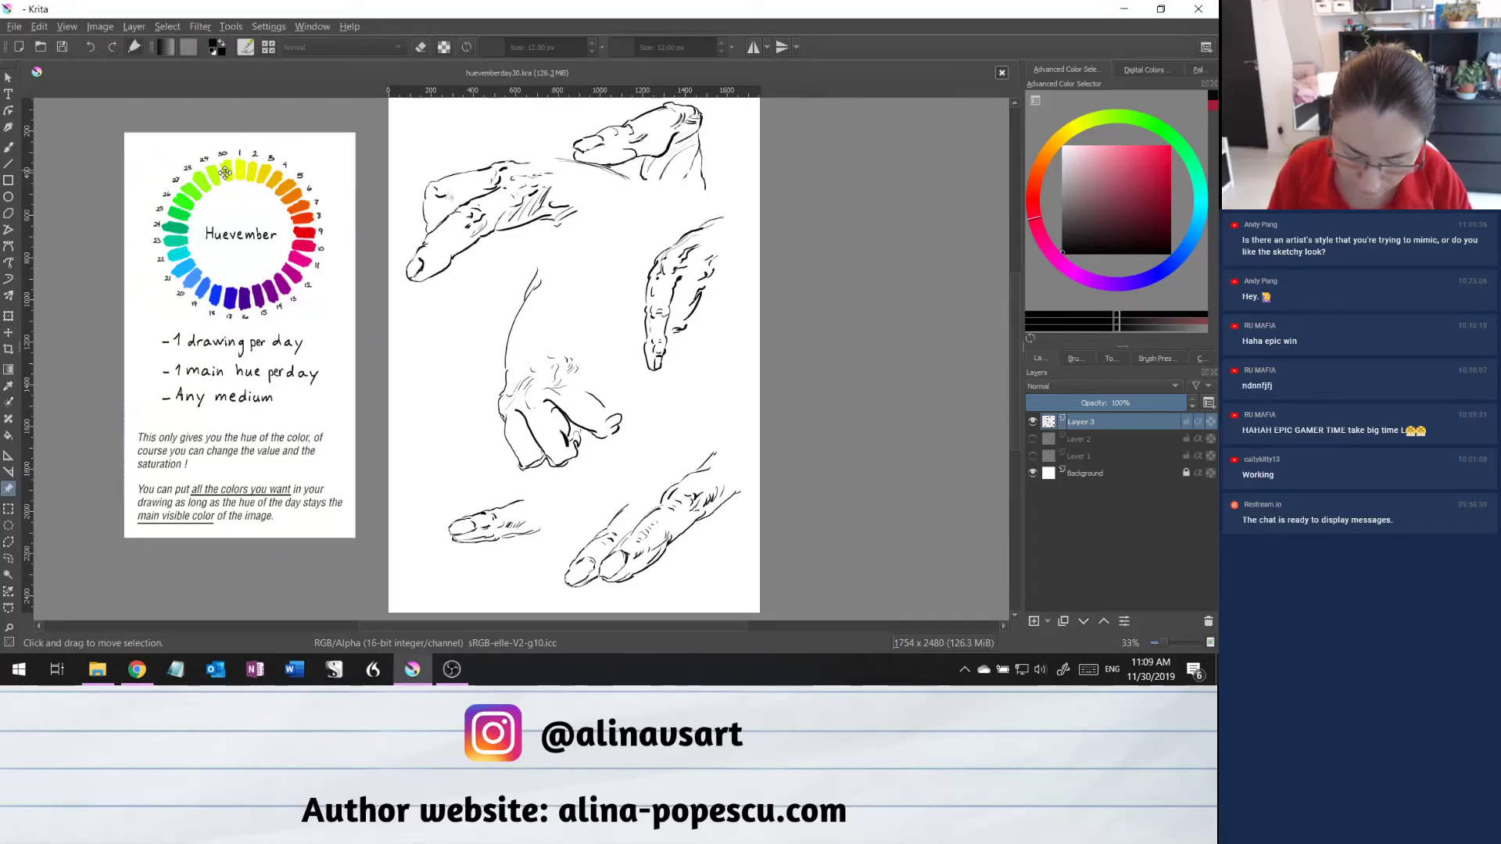
Sample the yellow-green day 30 hue from the Huevember wheel and add a colorize mask to the Layer 3 line art.
left_click(9, 149)
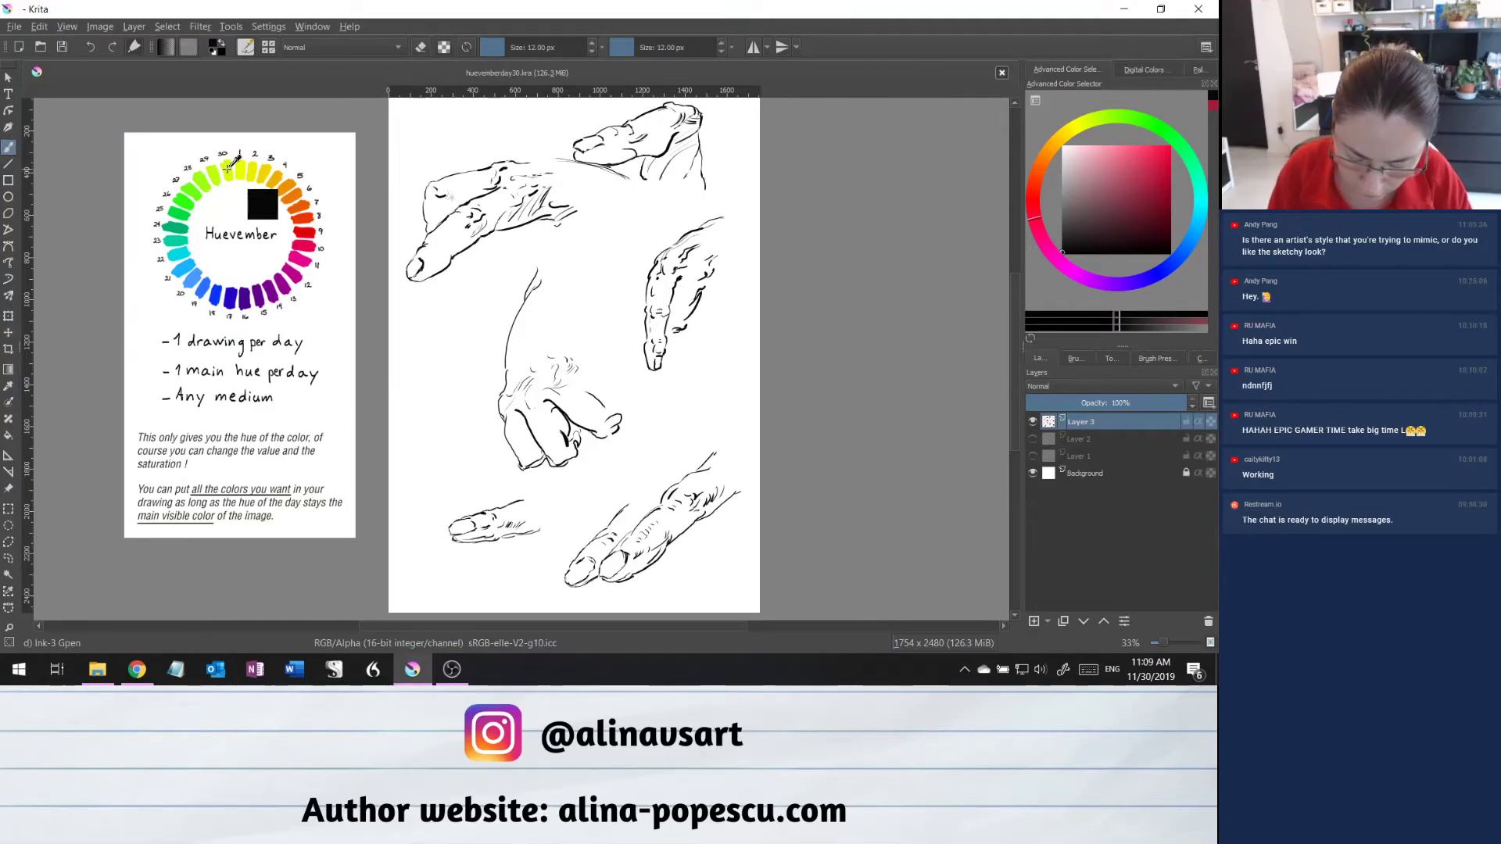
left_click(231, 169, "ctrl")
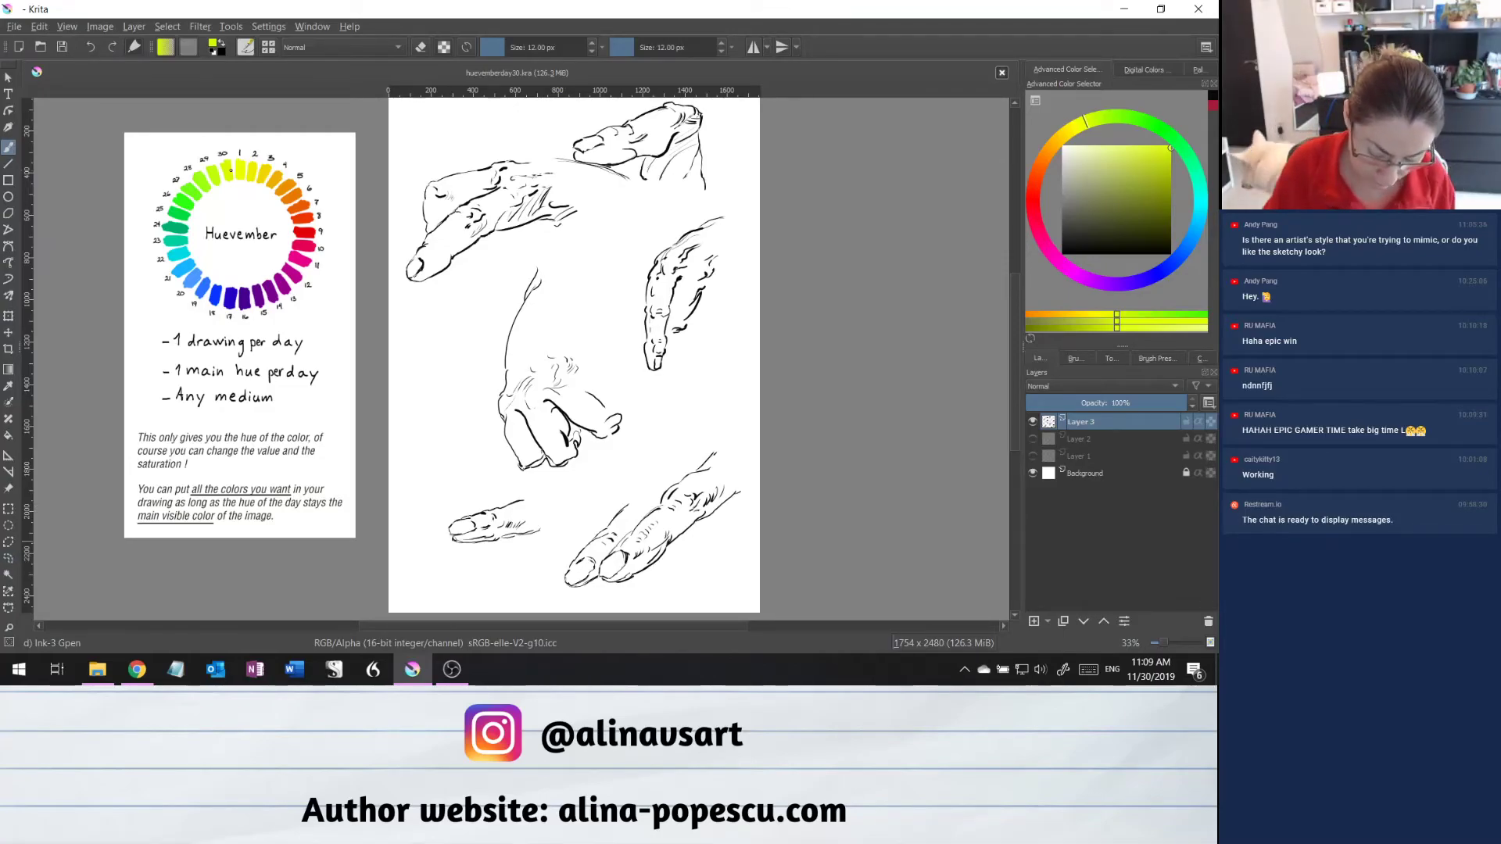
left_click(7, 391)
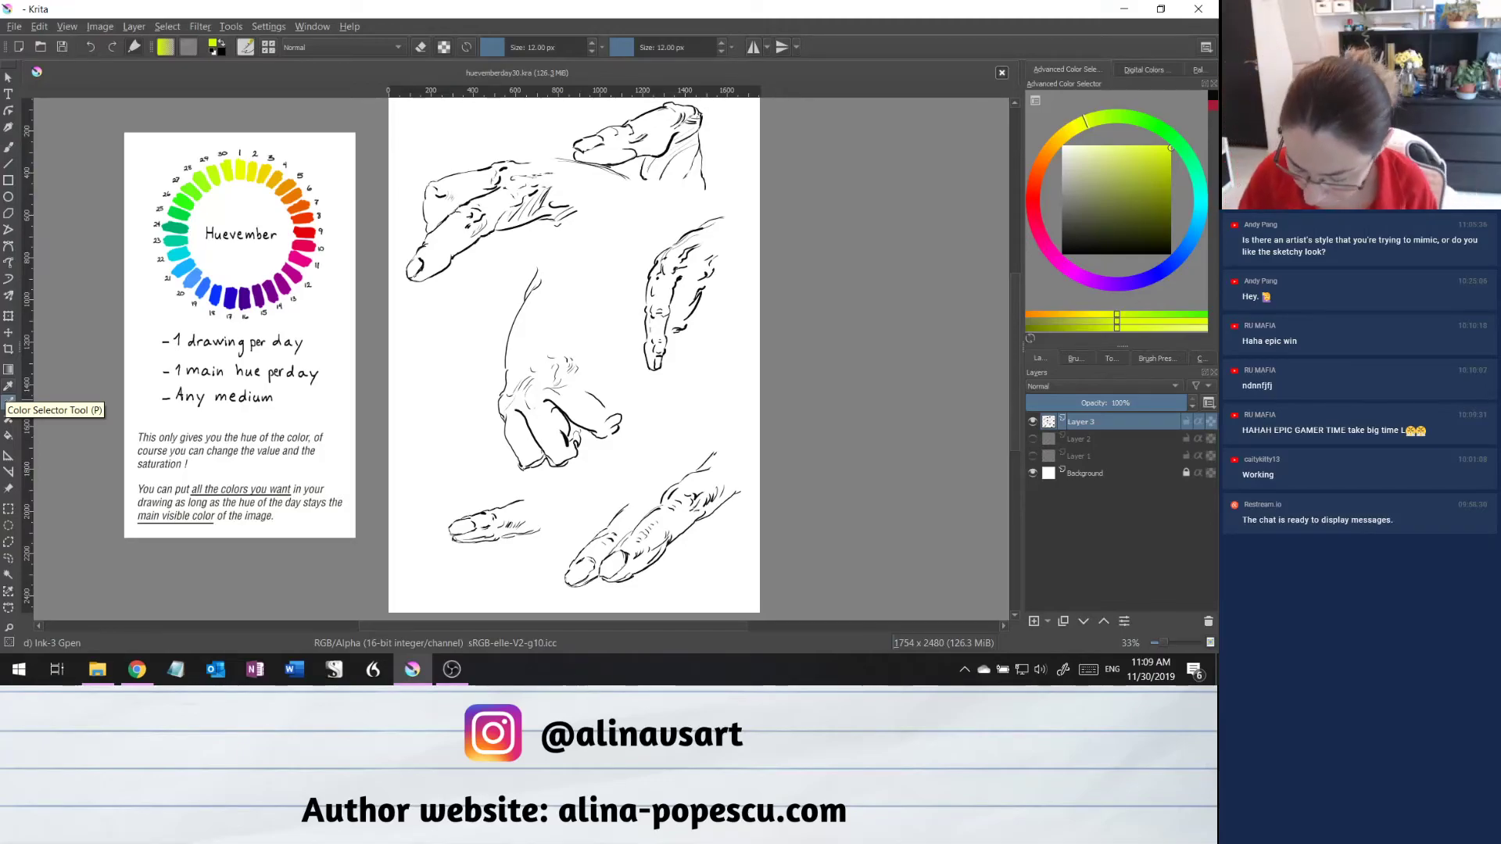
left_click(660, 303)
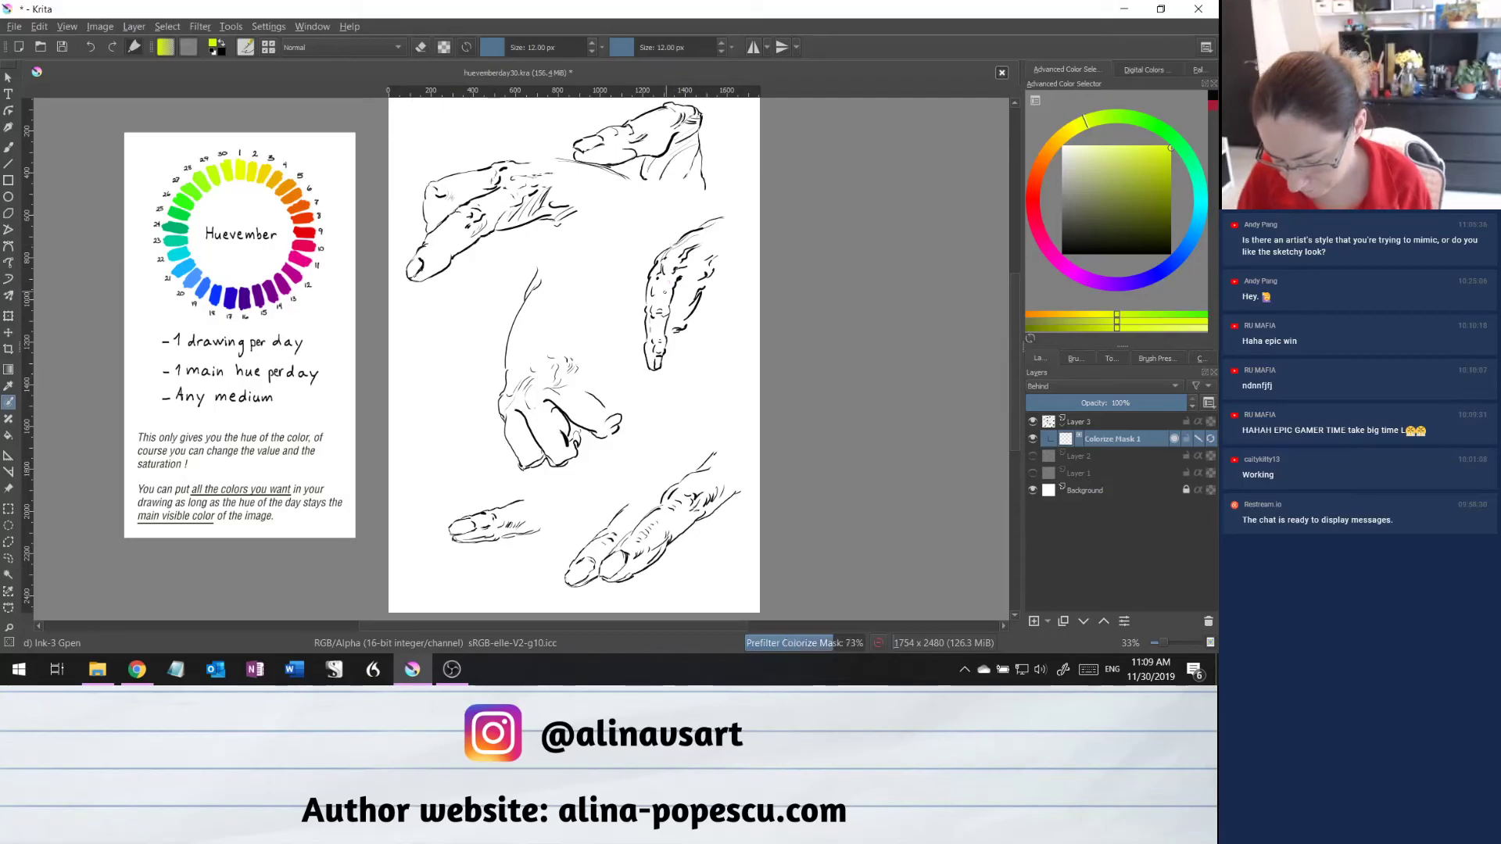
Mark the downward-pointing hand with yellow-green colorize strokes from wrist to fingertip, switching to the Pixel Art Fill brush.
left_click_drag(663, 286, 656, 306)
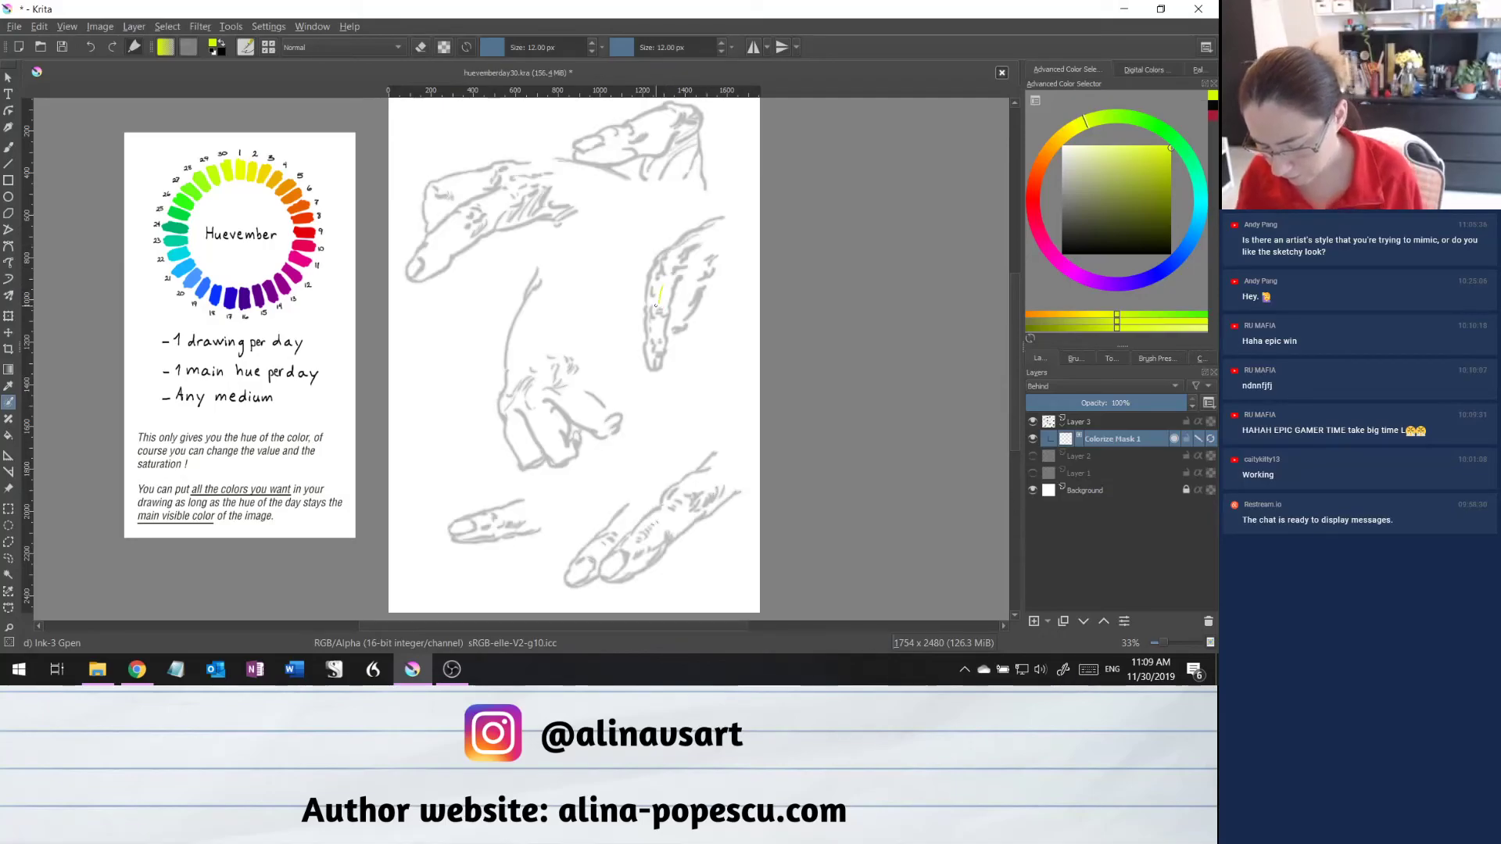
left_click(1165, 359)
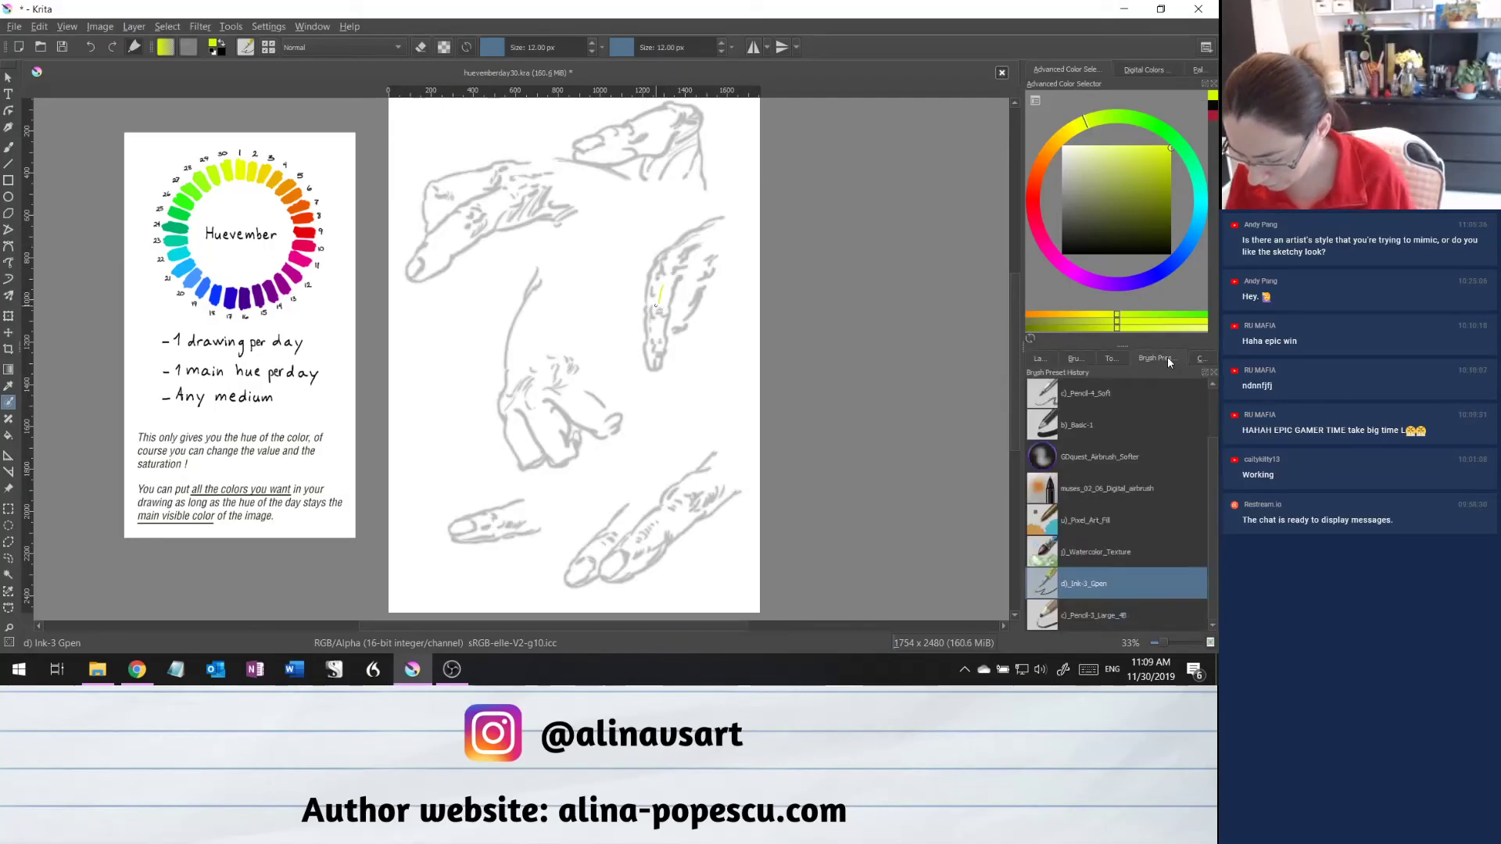
left_click(1107, 518)
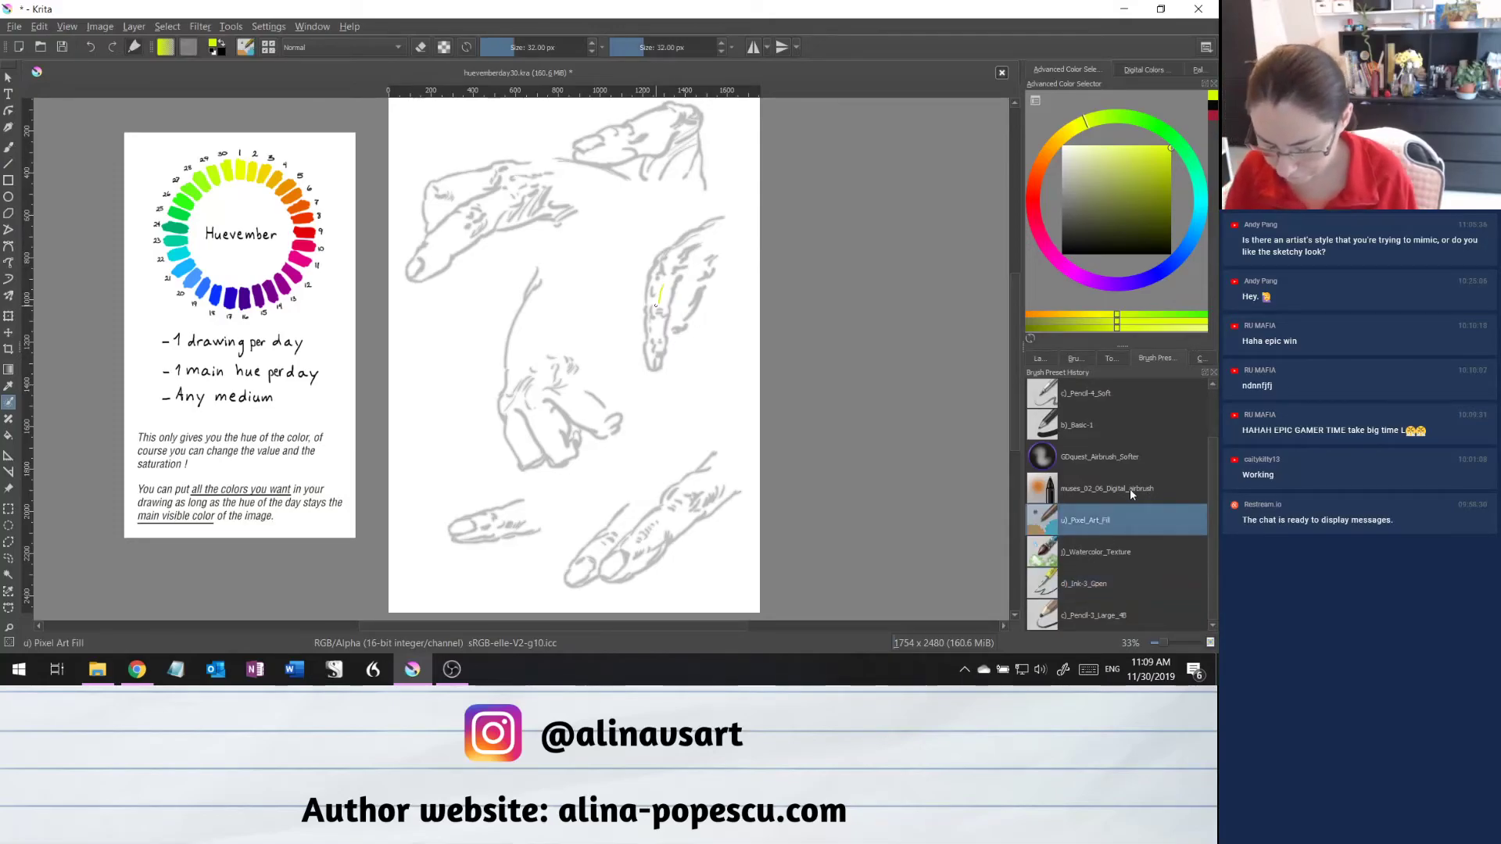
left_click(1042, 358)
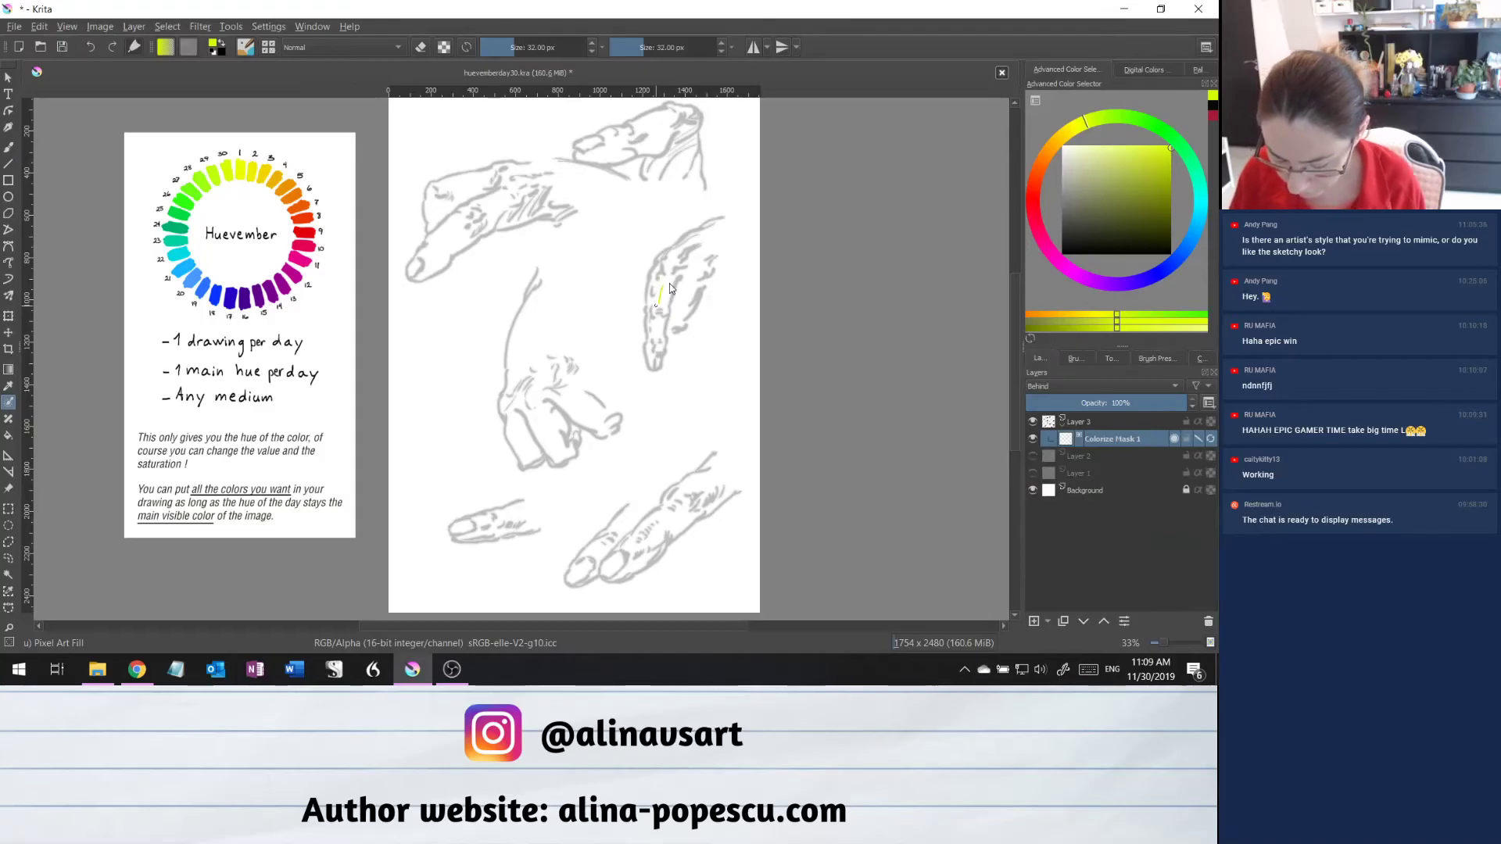
mouse_move(673, 255)
left_mouse_down()
mouse_move(668, 270)
mouse_move(696, 237)
left_mouse_up()
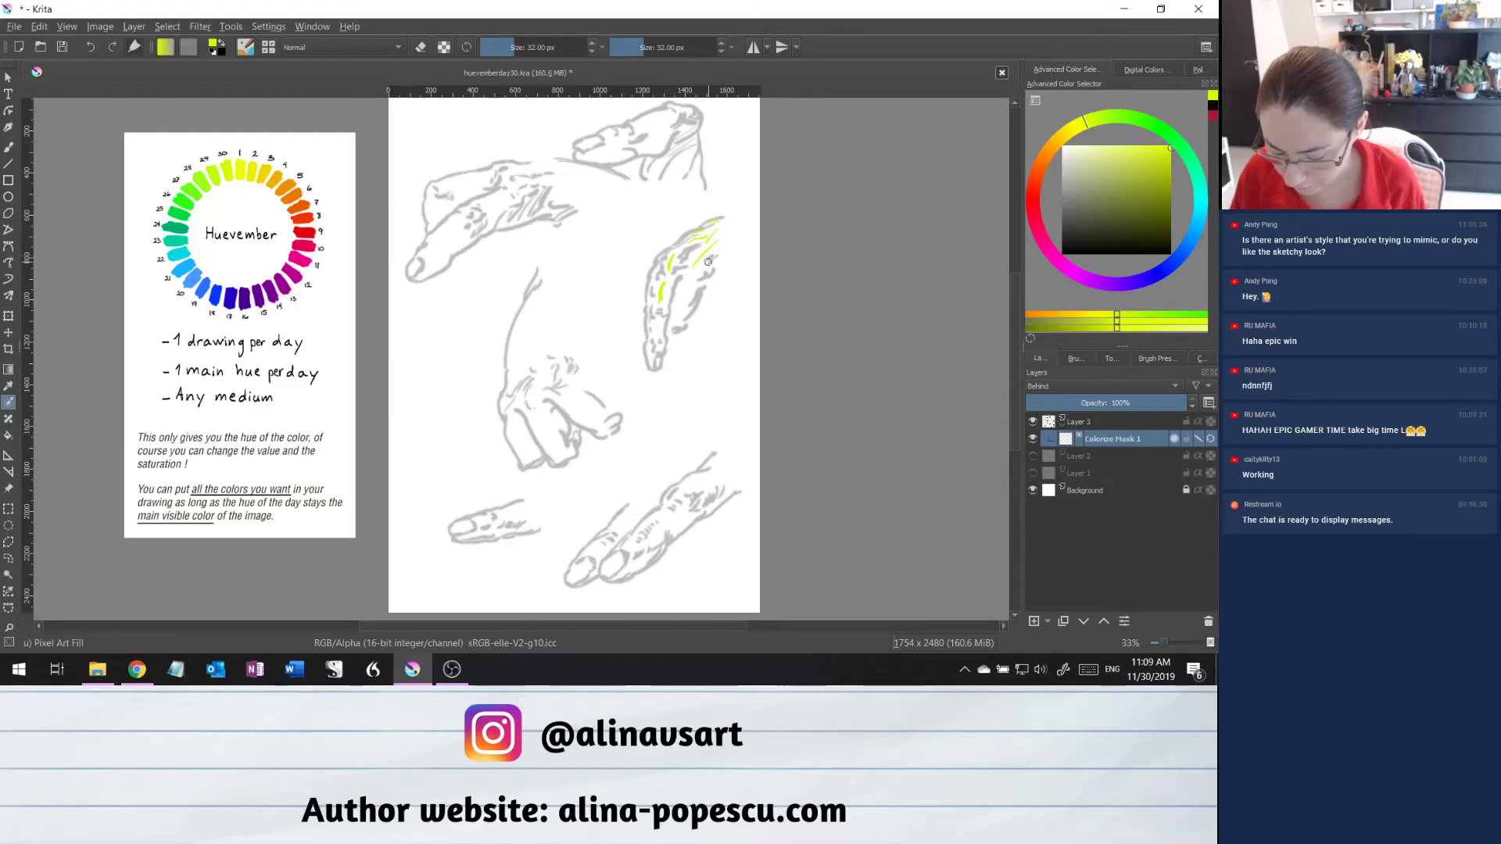
mouse_move(708, 261)
left_mouse_down()
mouse_move(698, 290)
mouse_move(663, 306)
left_mouse_up()
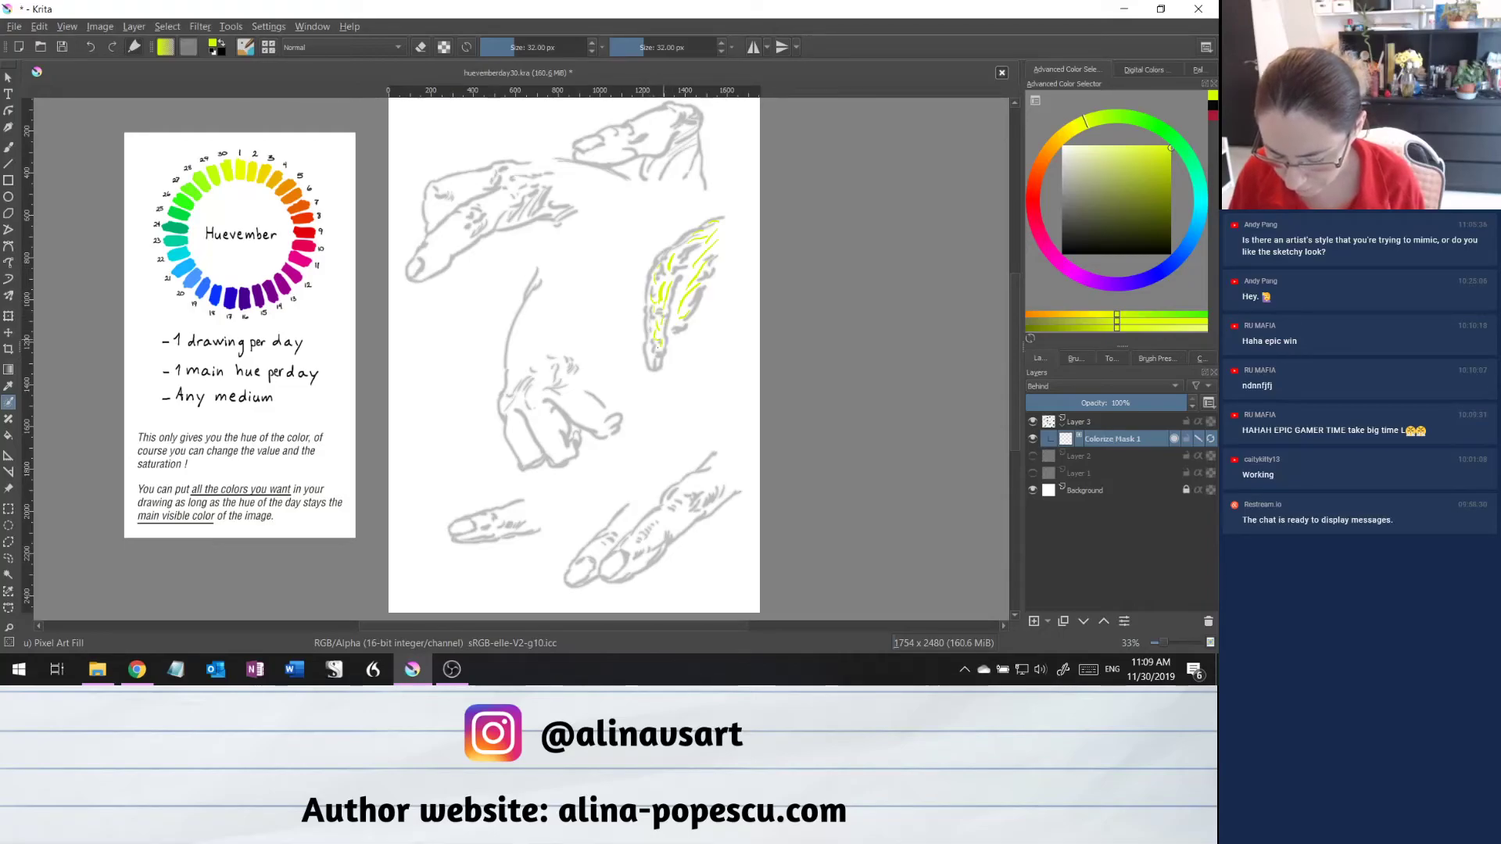
left_click_drag(658, 344, 658, 361)
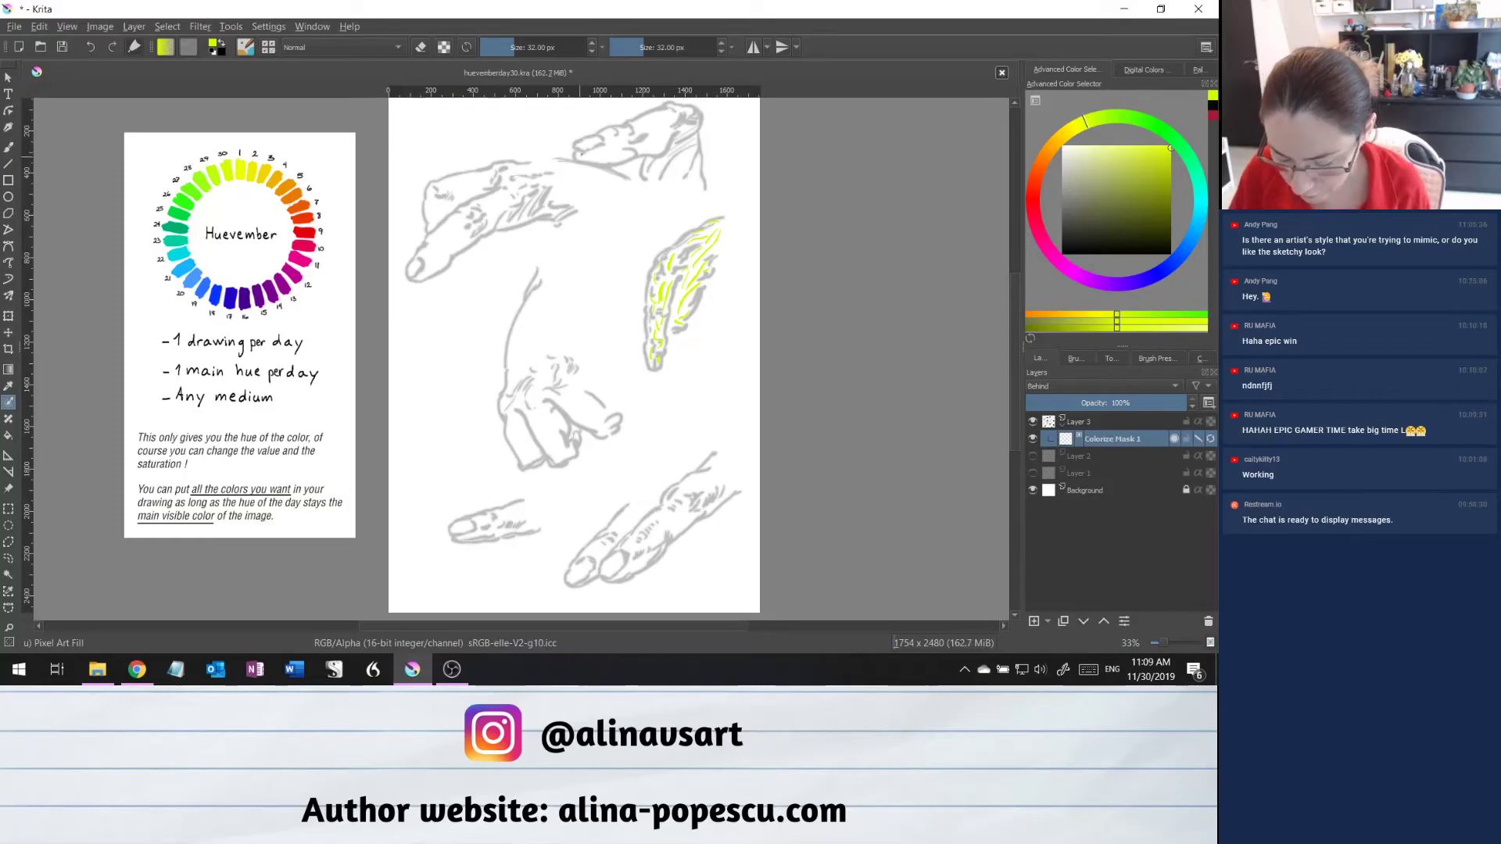
Fill the topmost hand and its wrist with yellow-green colorize strokes and erase the stray mark at the wrist's lower edge.
left_click_drag(581, 154, 622, 154)
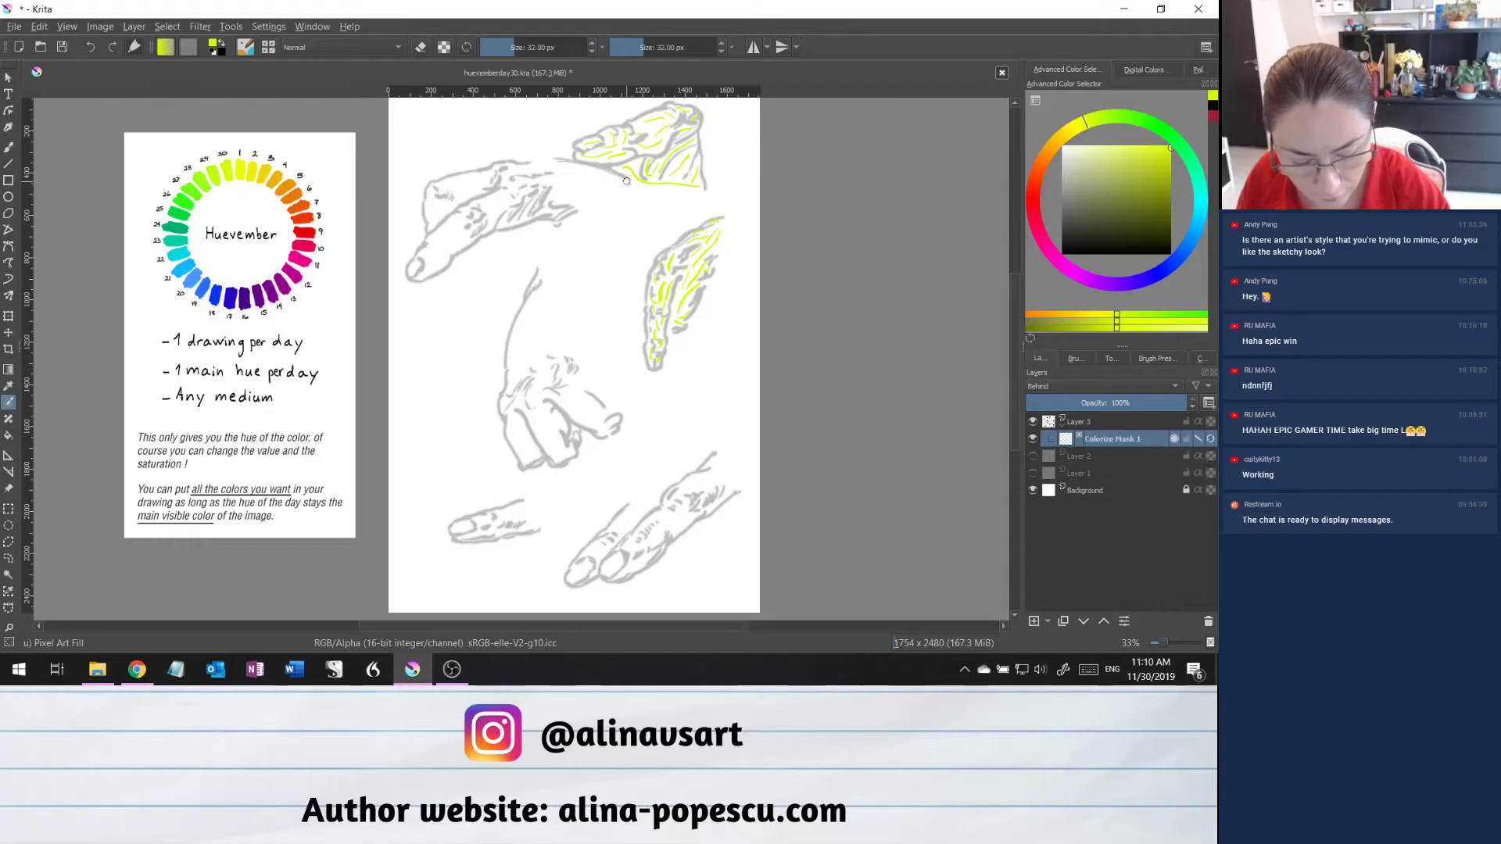
key("e")
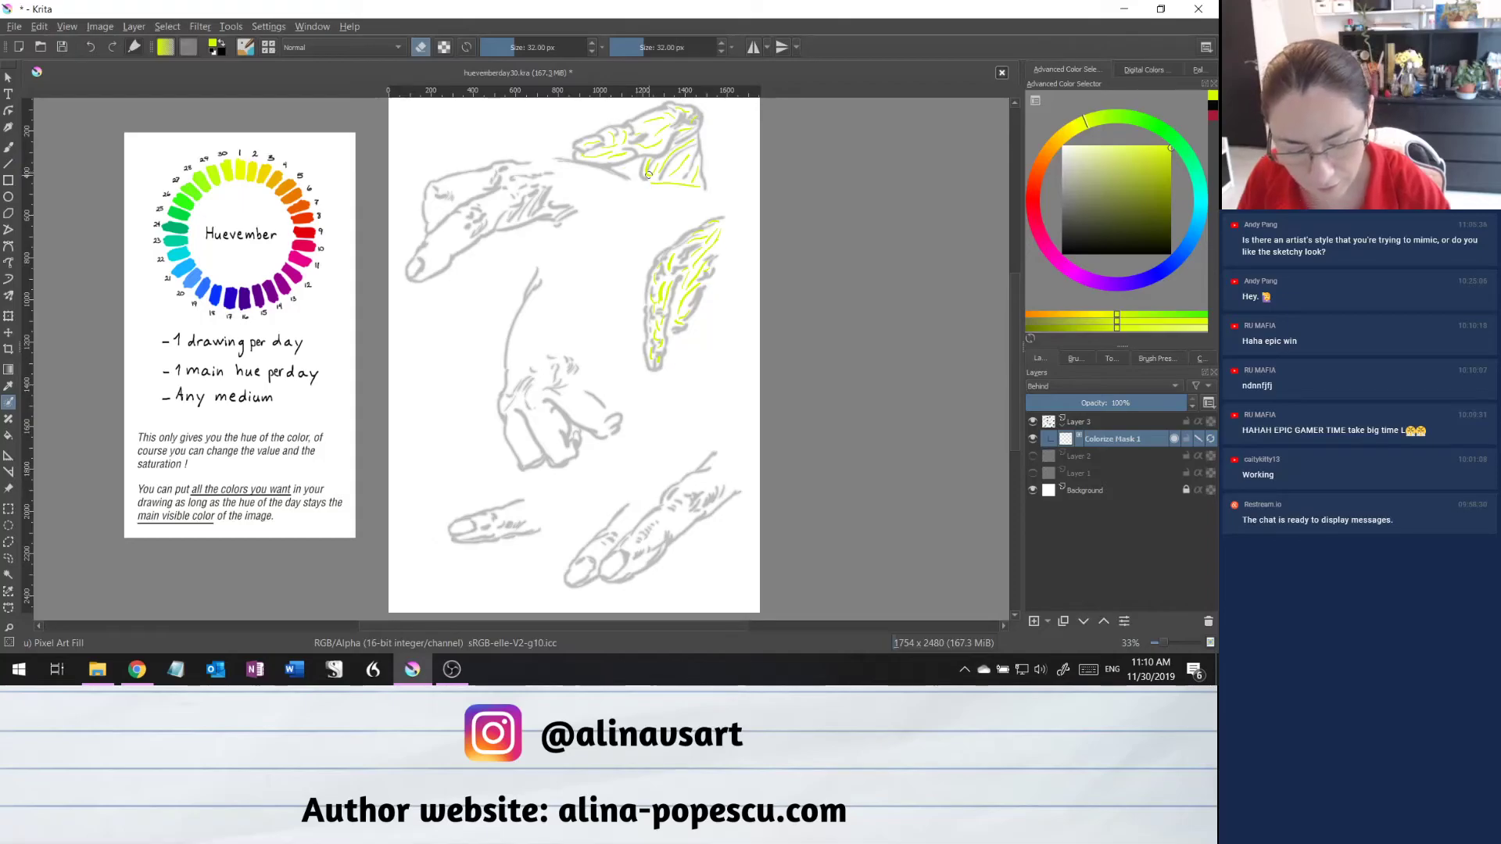
key("e")
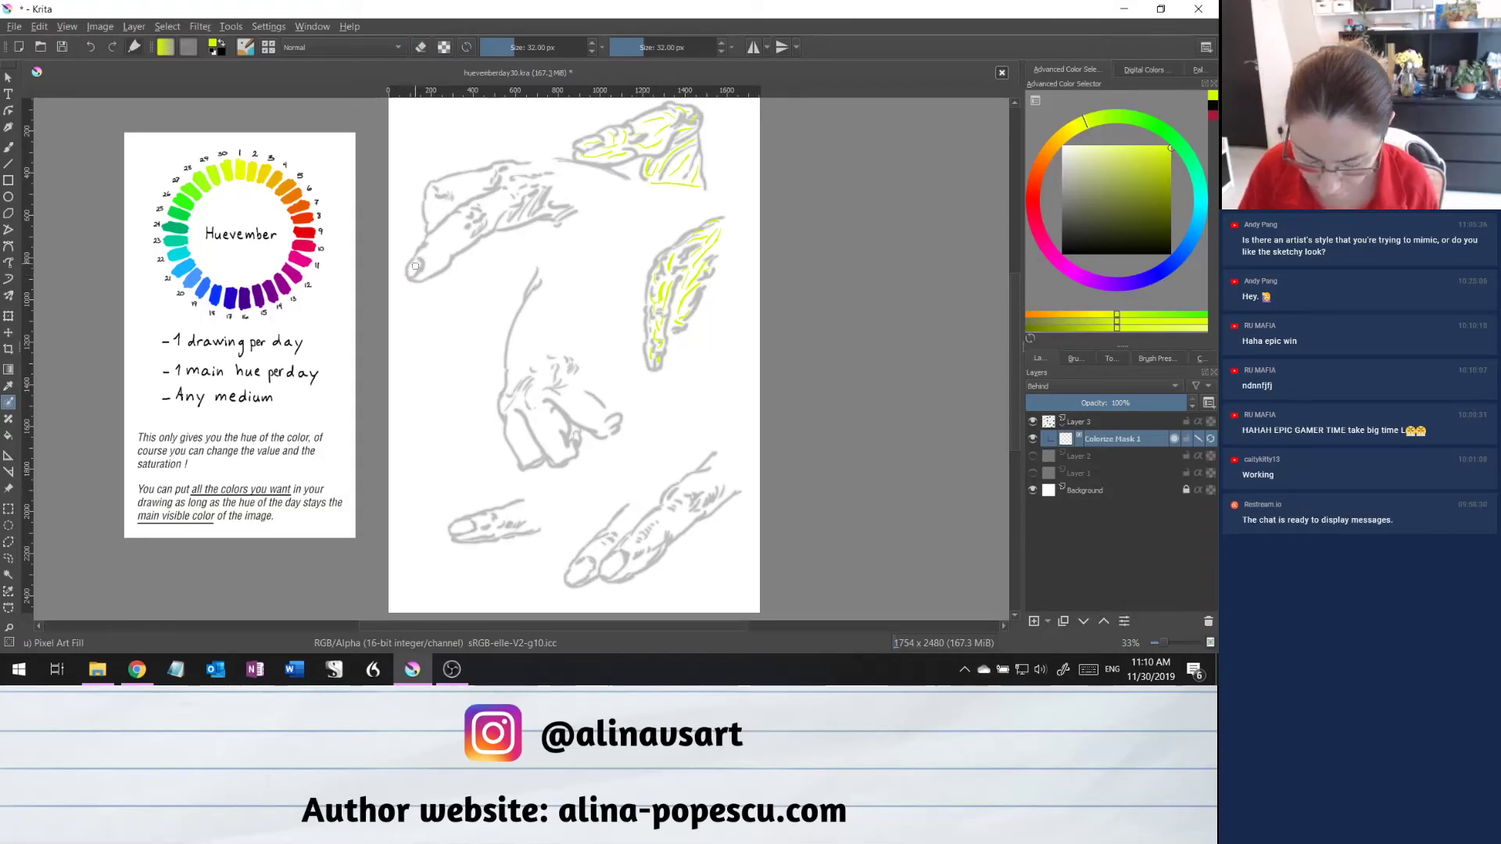
Mark both fingers and the knuckles of the upper-left hand study with yellow-green colorize strokes.
left_click_drag(420, 271, 435, 257)
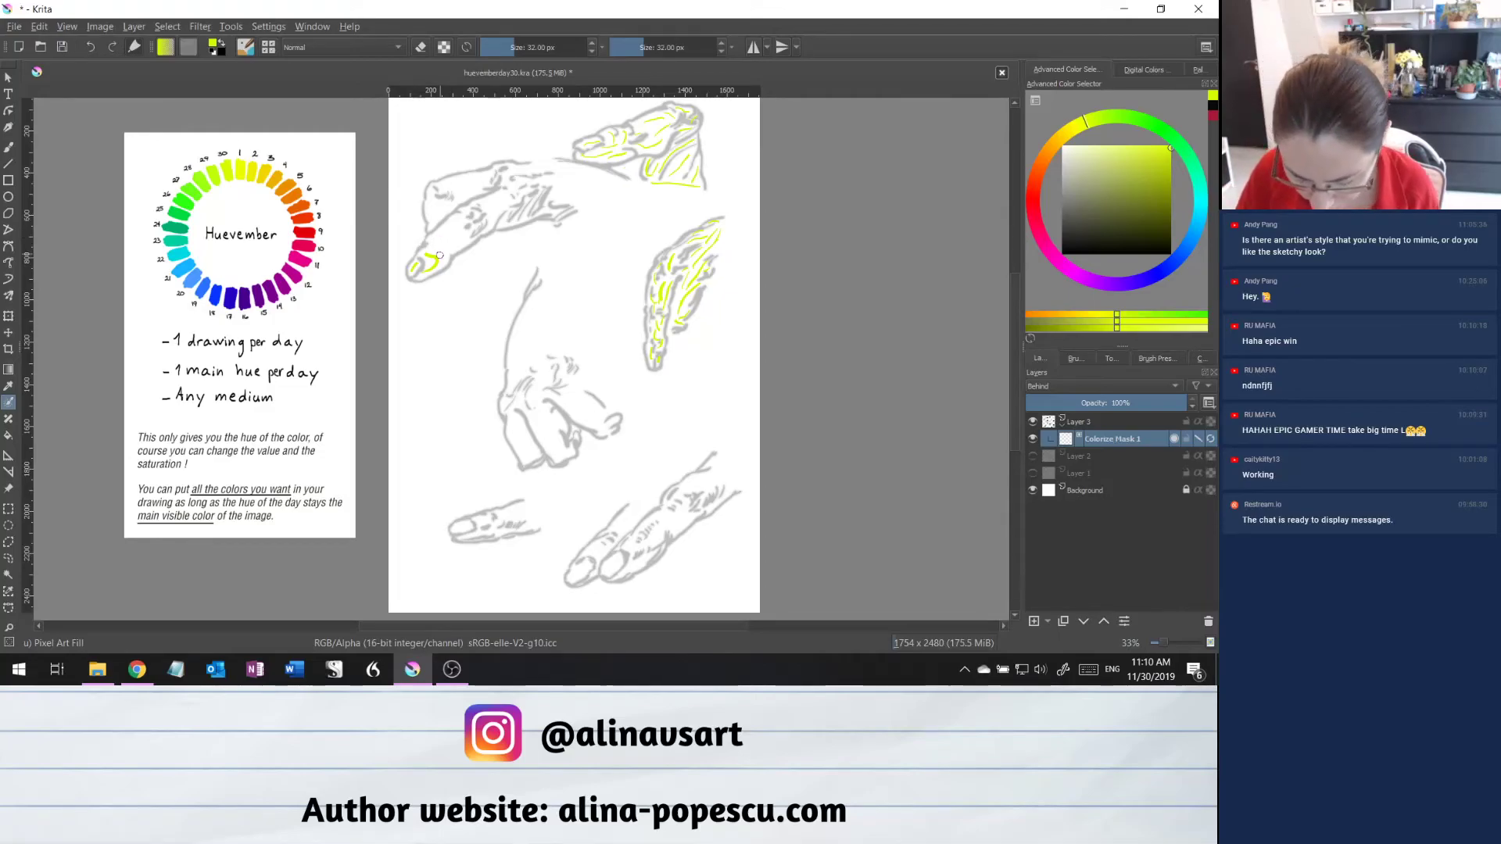
left_click_drag(439, 254, 457, 218)
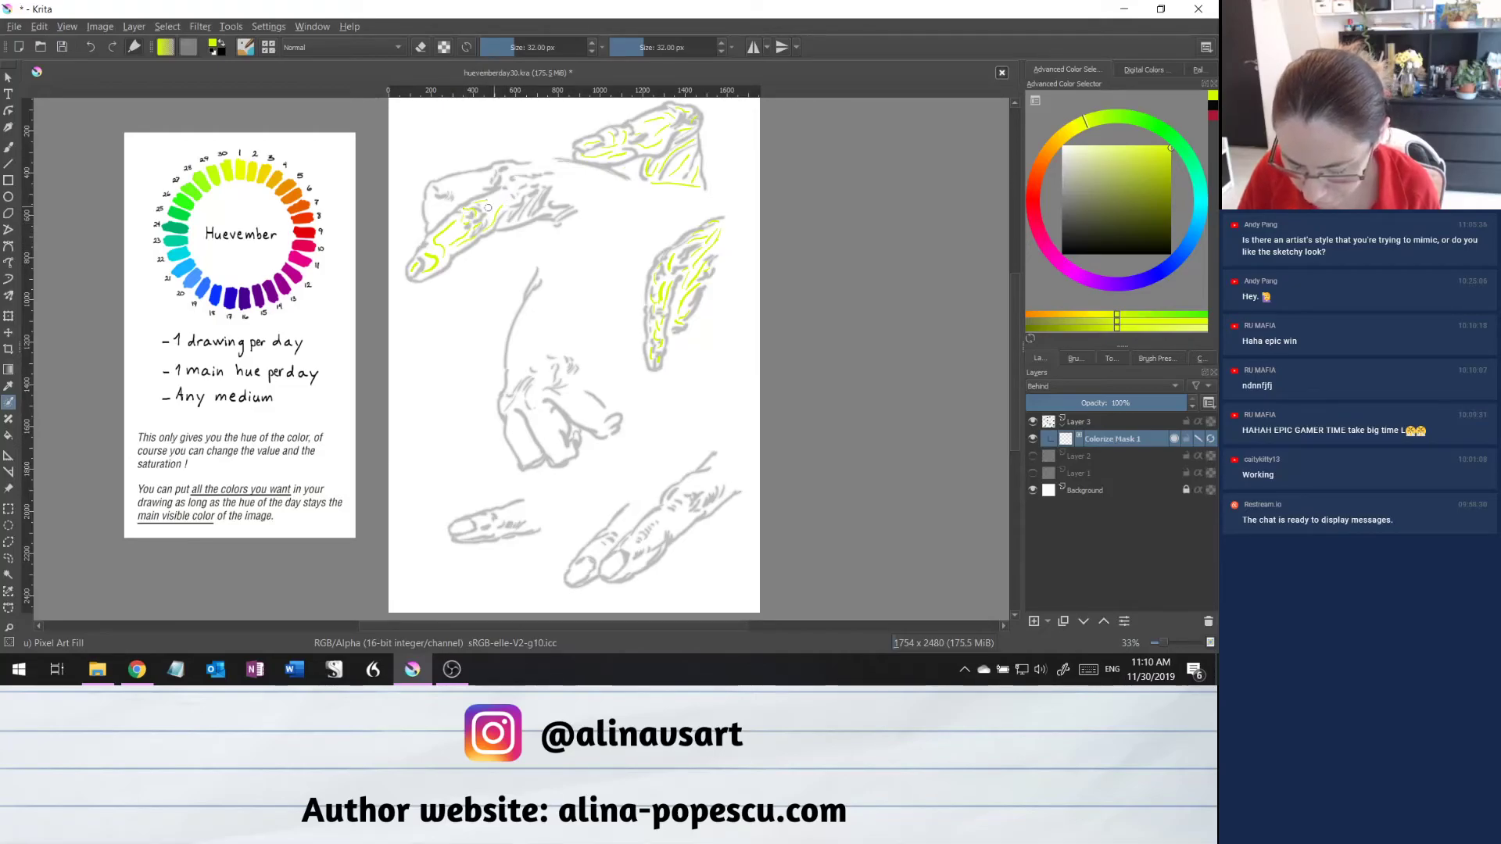
left_click_drag(503, 220, 576, 196)
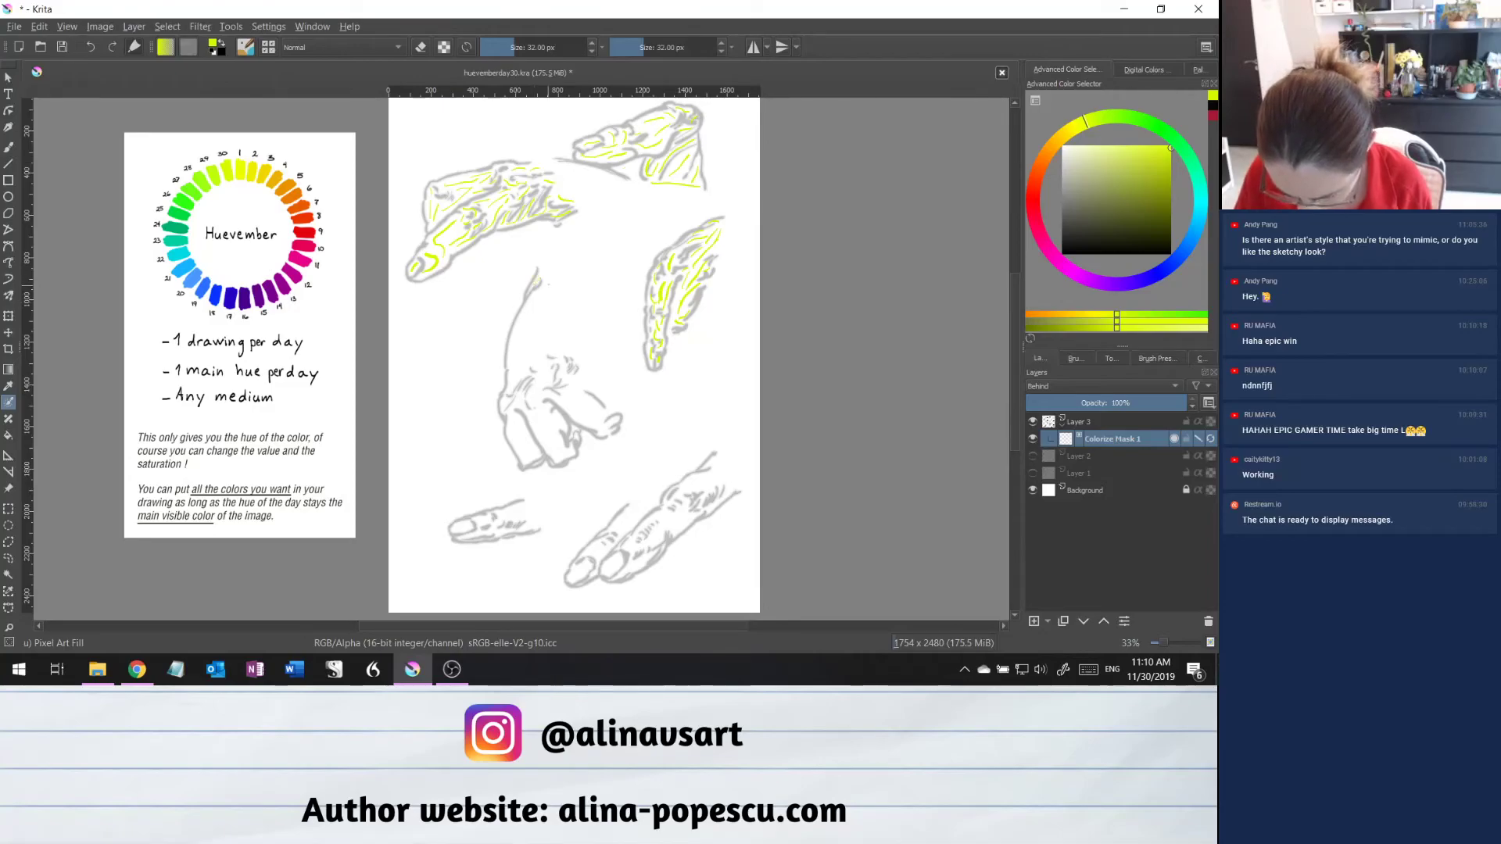
Mark the central hand study with yellow-green colorize strokes along its wrist, knuckles and fingers.
mouse_move(539, 286)
left_mouse_down()
mouse_move(524, 350)
mouse_move(537, 356)
mouse_move(513, 383)
left_mouse_up()
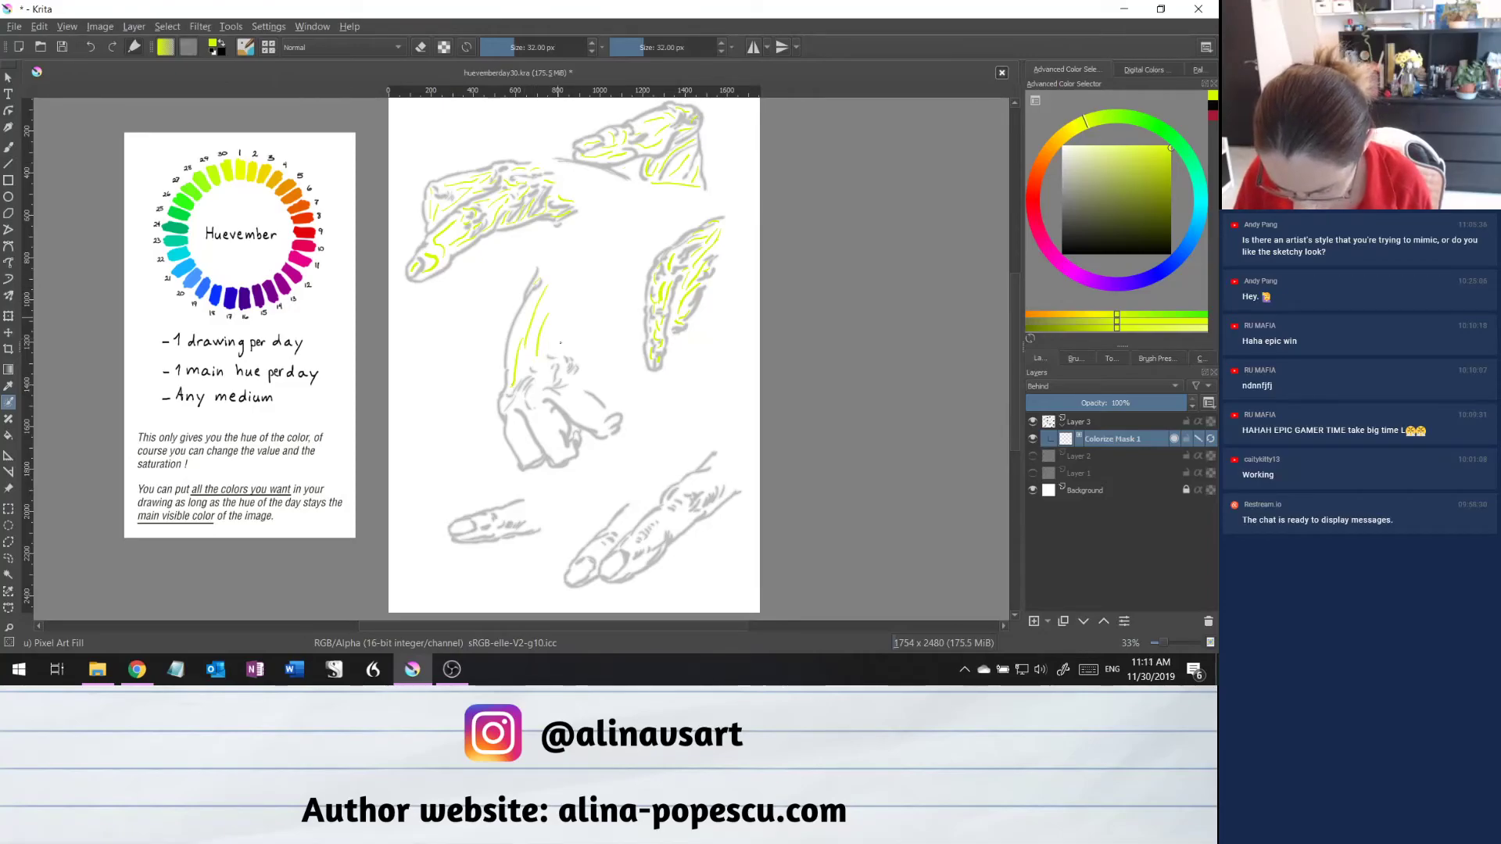
mouse_move(557, 317)
left_mouse_down()
mouse_move(576, 407)
mouse_move(609, 430)
left_mouse_up()
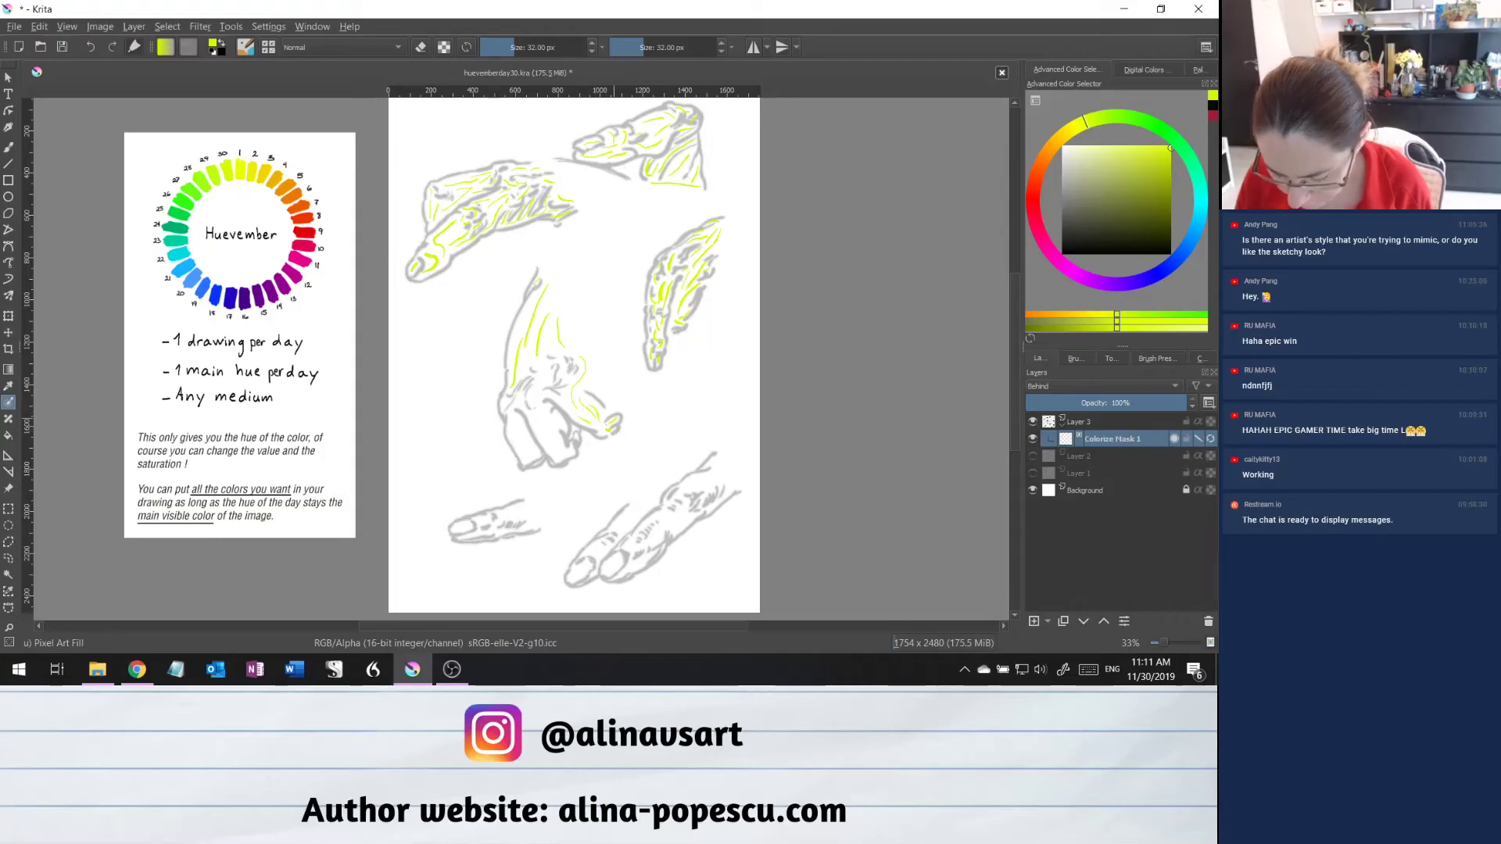
mouse_move(537, 394)
left_mouse_down()
mouse_move(569, 381)
mouse_move(520, 407)
mouse_move(525, 359)
mouse_move(505, 405)
mouse_move(538, 449)
left_mouse_up()
left_click_drag(569, 459, 556, 455)
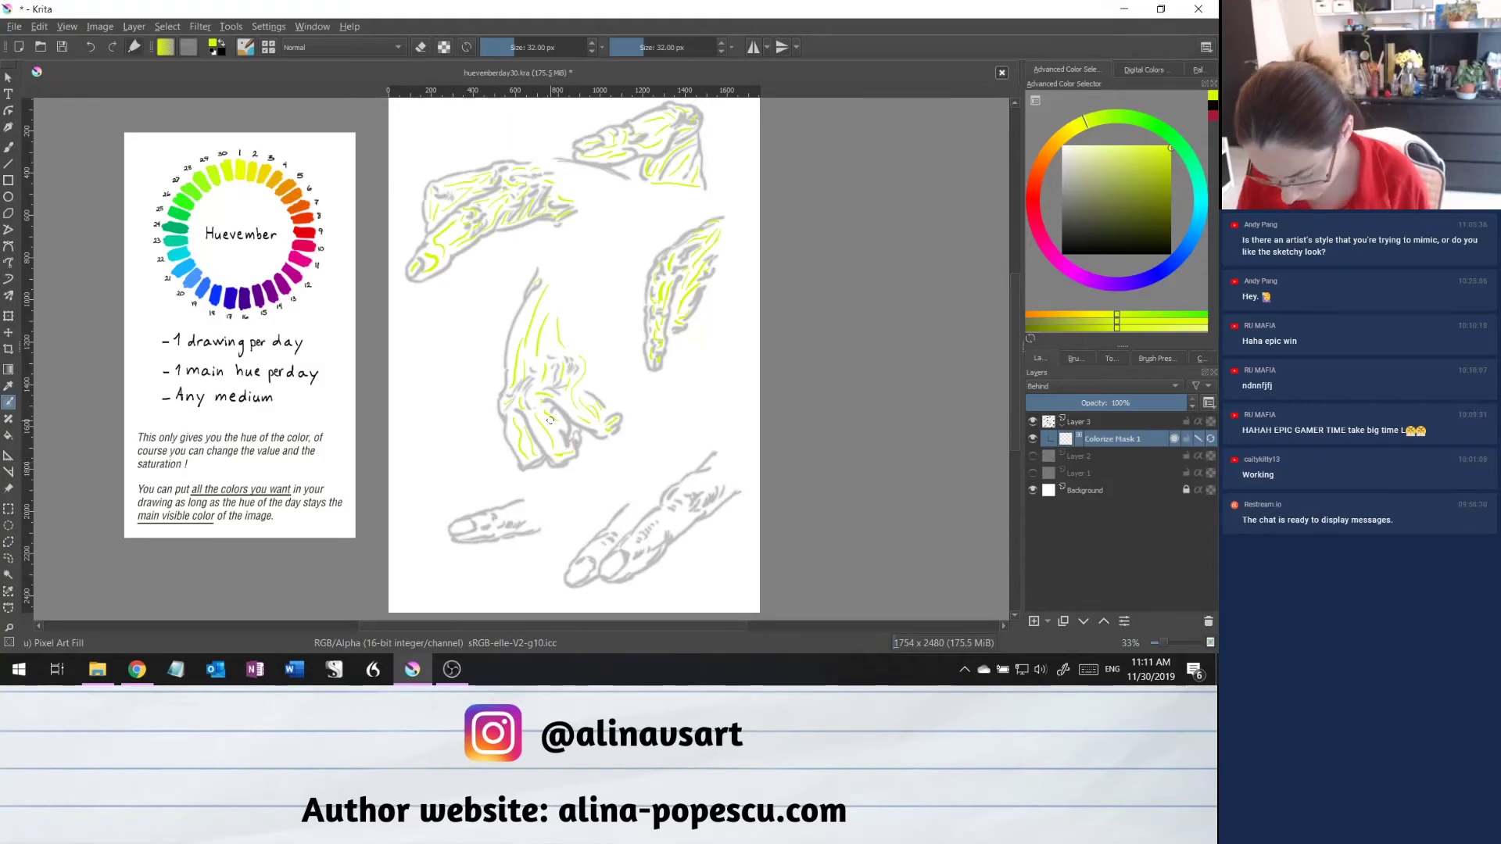
Mark the lower-right two-finger hand up to its wrist and the small lower-left finger with yellow-green colorize strokes.
left_click_drag(579, 568, 592, 567)
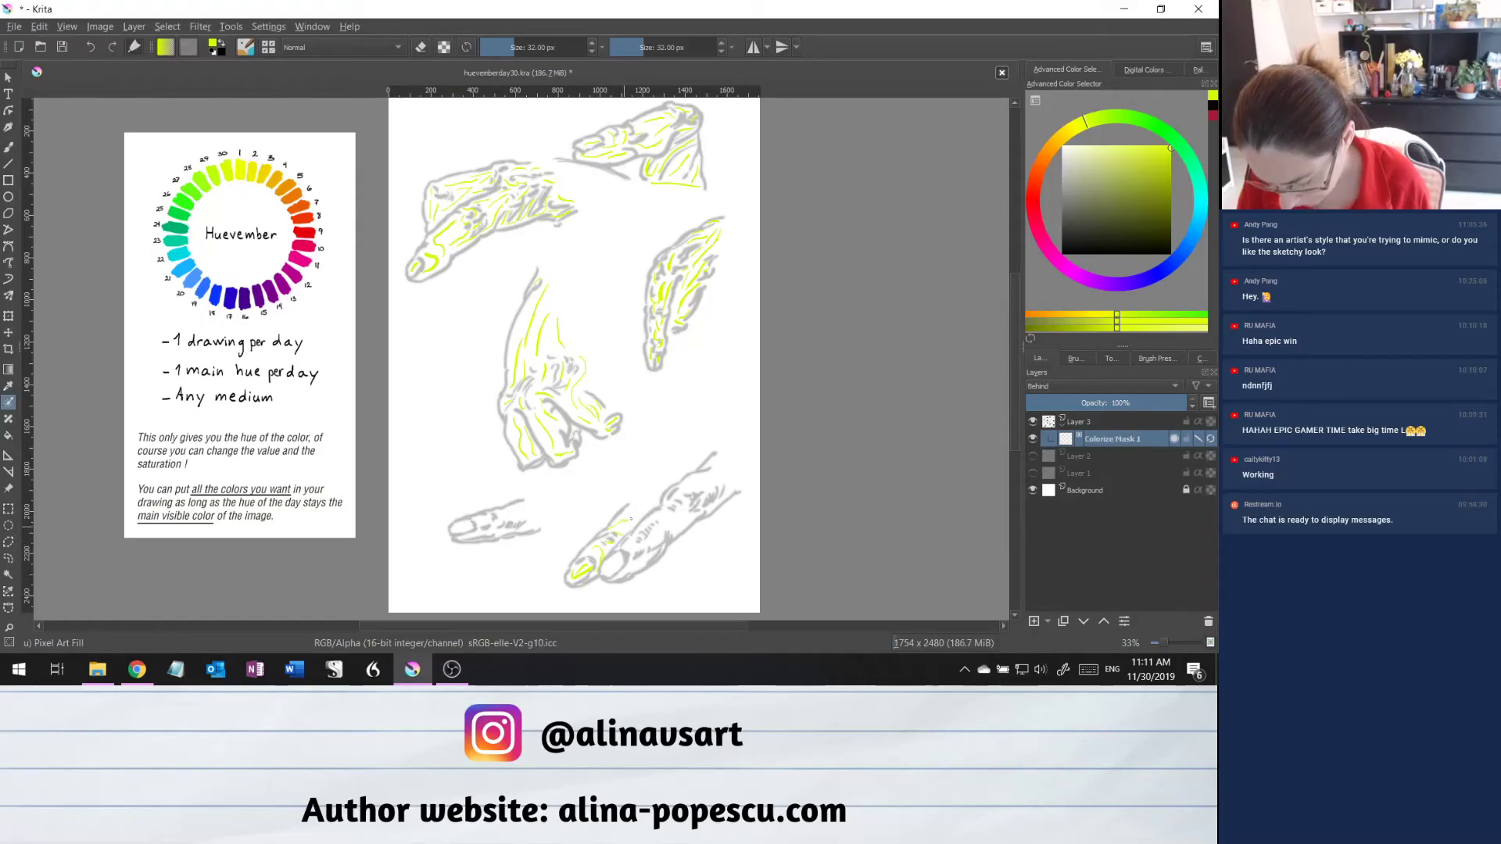
left_click_drag(608, 566, 623, 556)
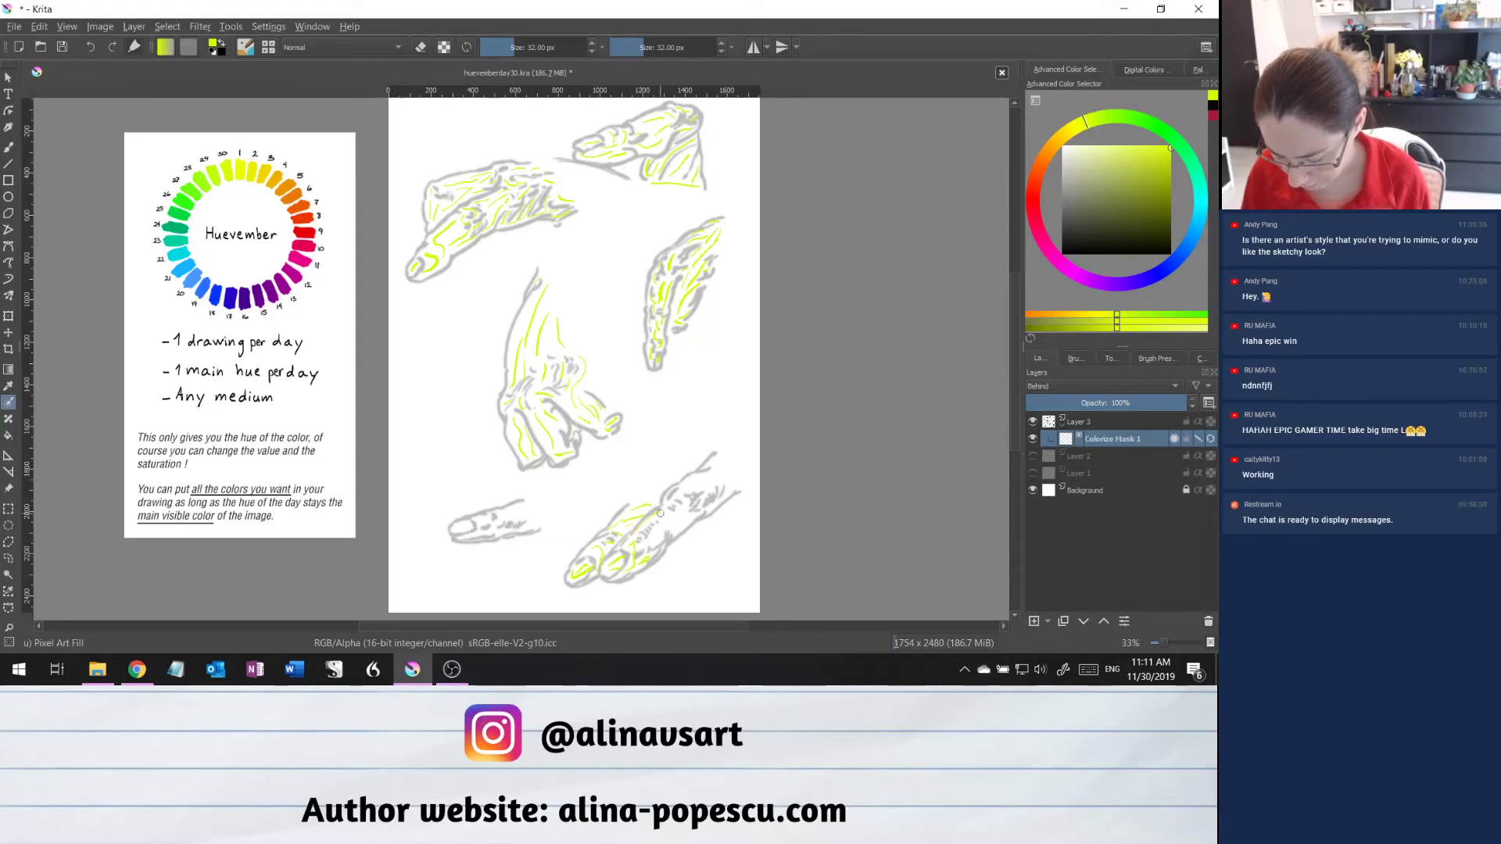
left_click_drag(663, 513, 654, 538)
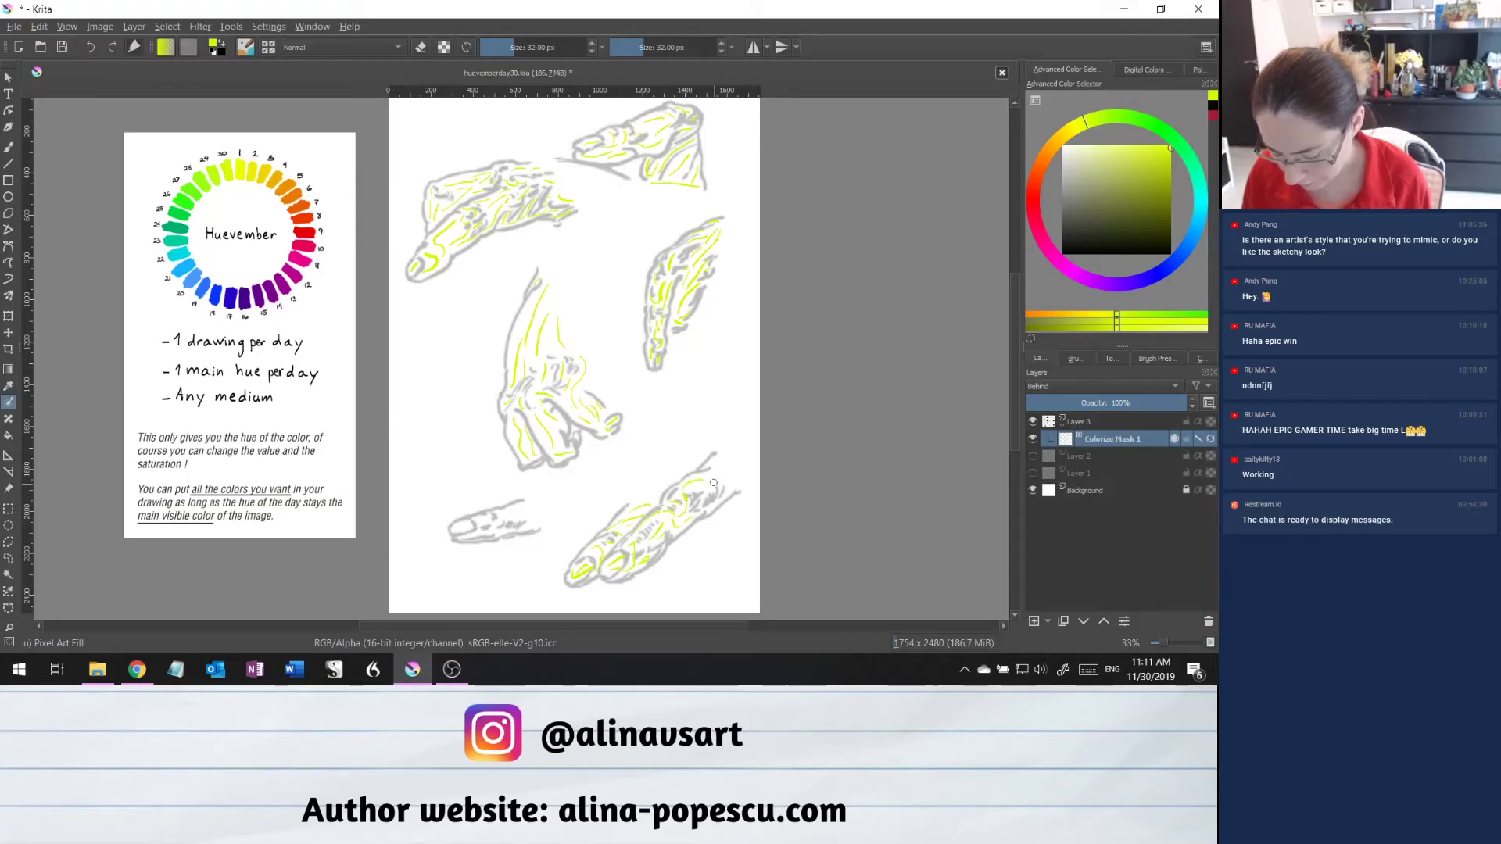
left_click_drag(723, 500, 722, 459)
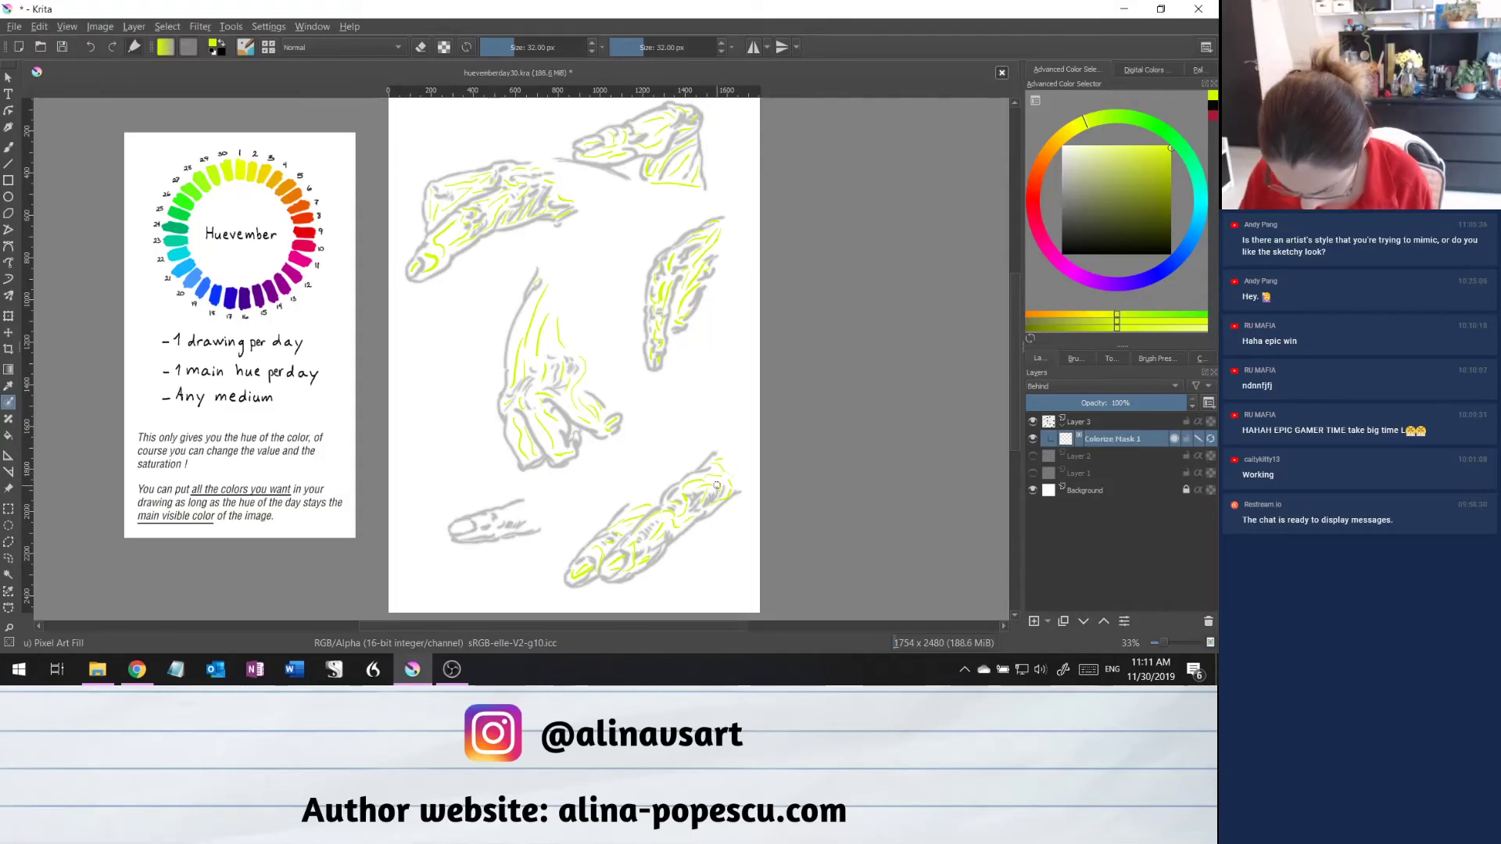
left_click_drag(457, 533, 489, 536)
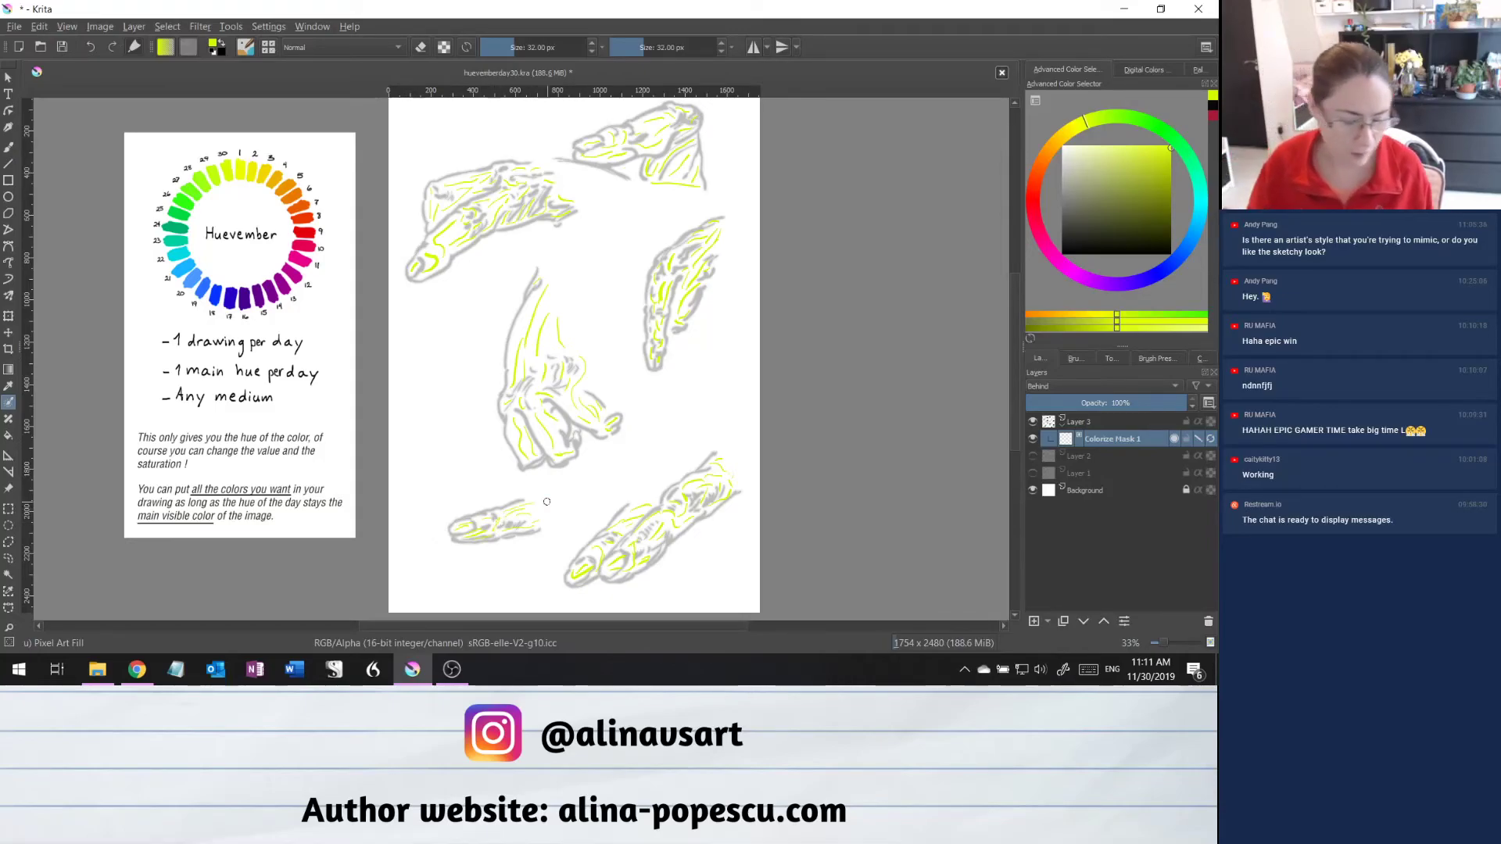
Sample white from the Huevember reference, show the colorize mask's filled output and hide its key strokes.
left_click(318, 306, "ctrl")
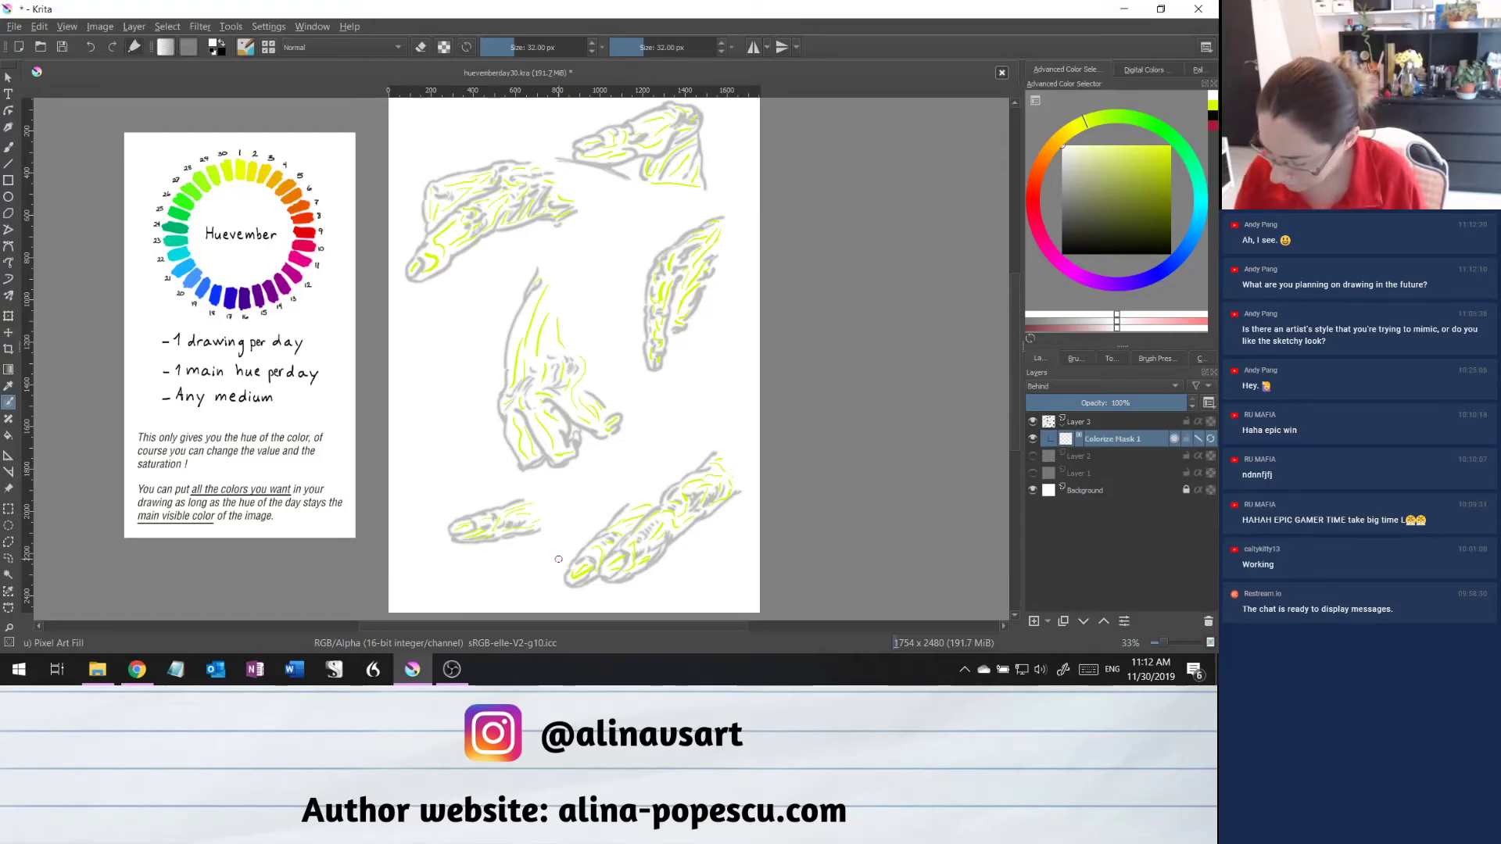
left_click(1210, 441)
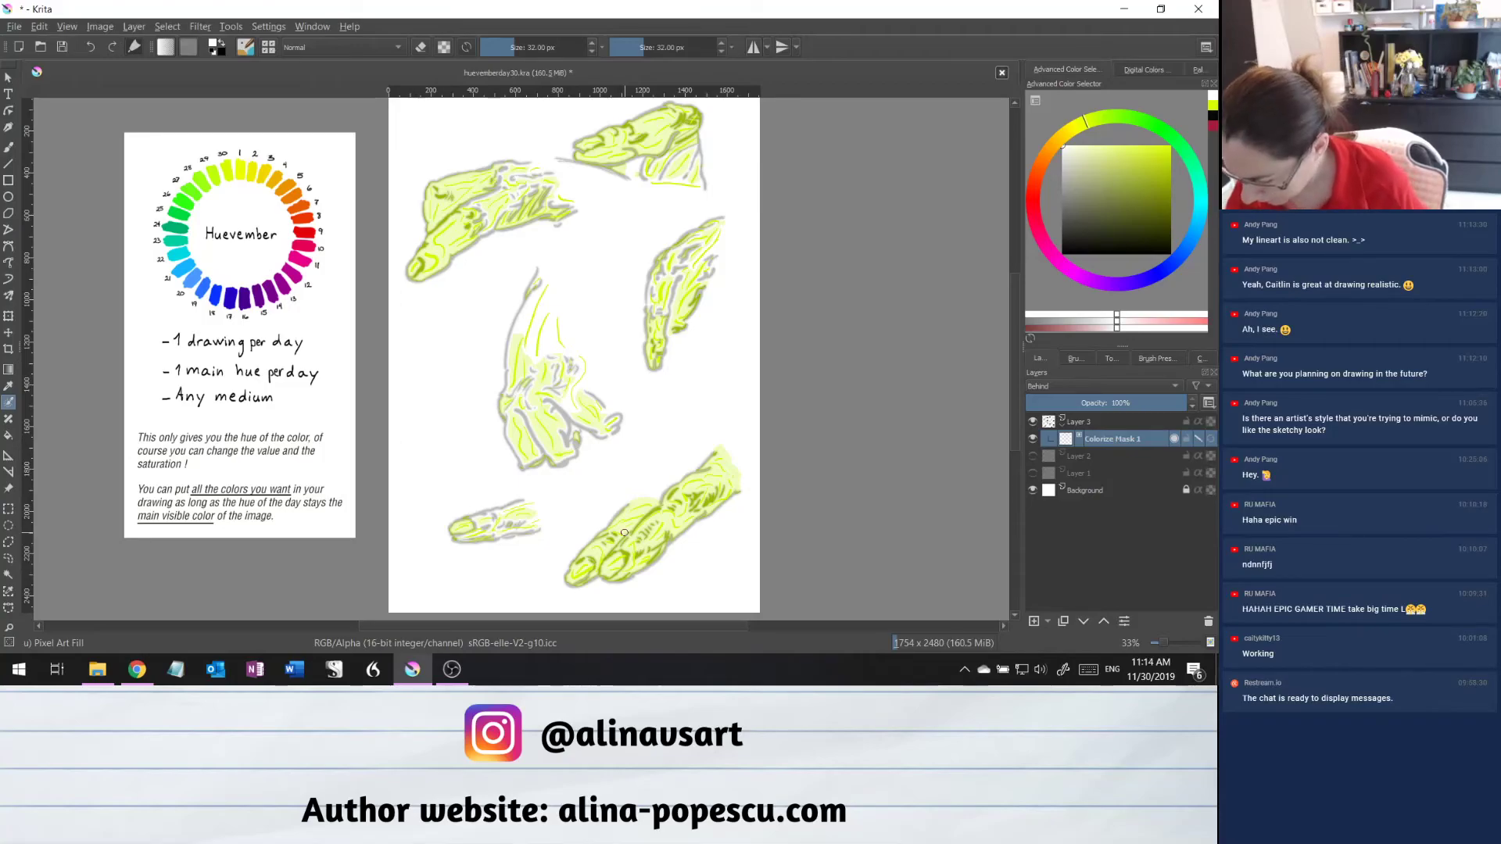
left_click(1200, 440)
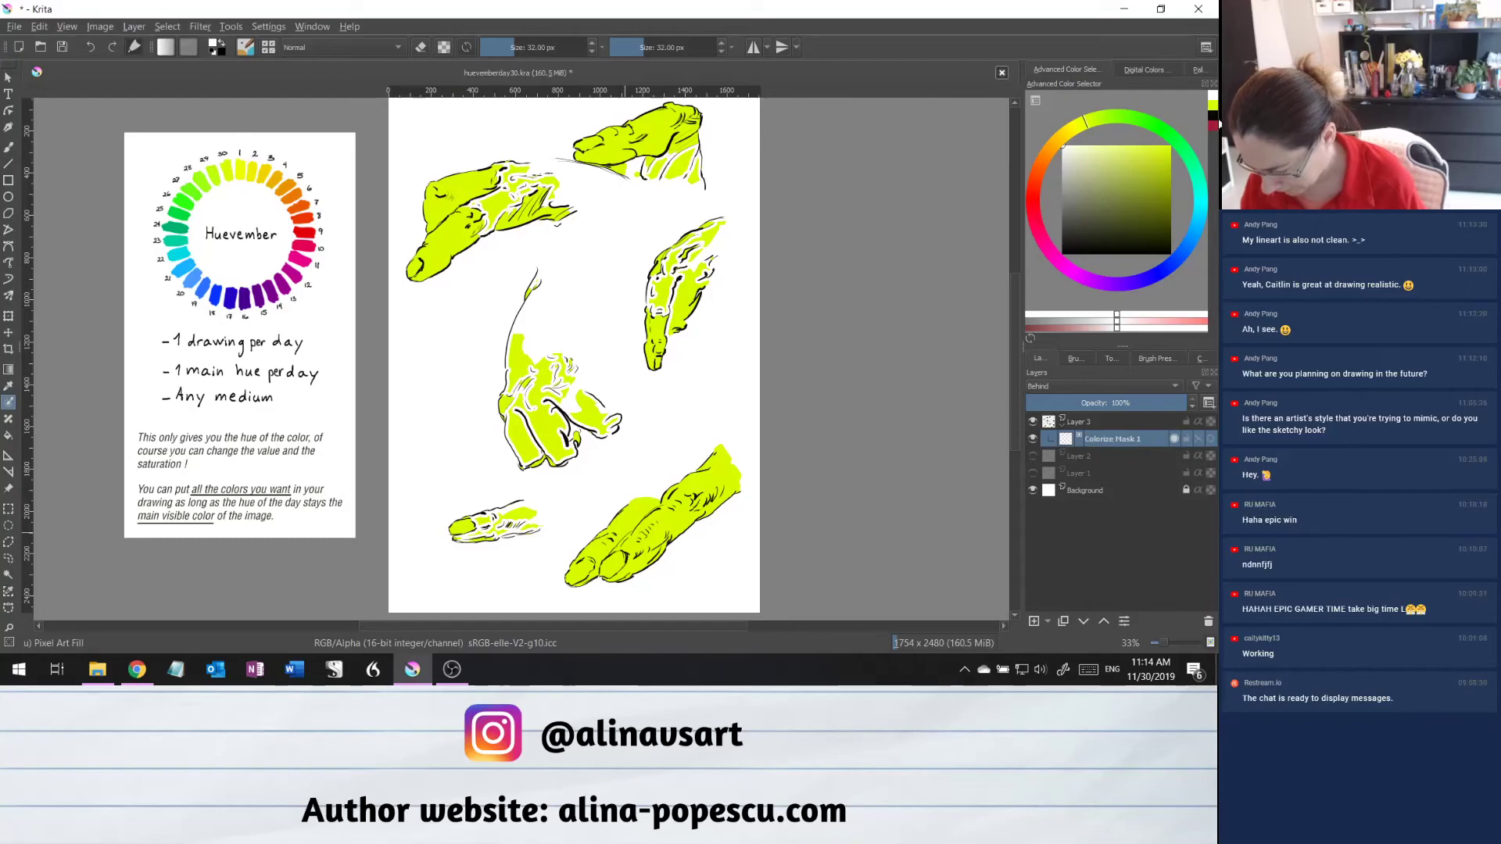
Convert Colorize Mask 1 to a paint layer.
right_click(1120, 443)
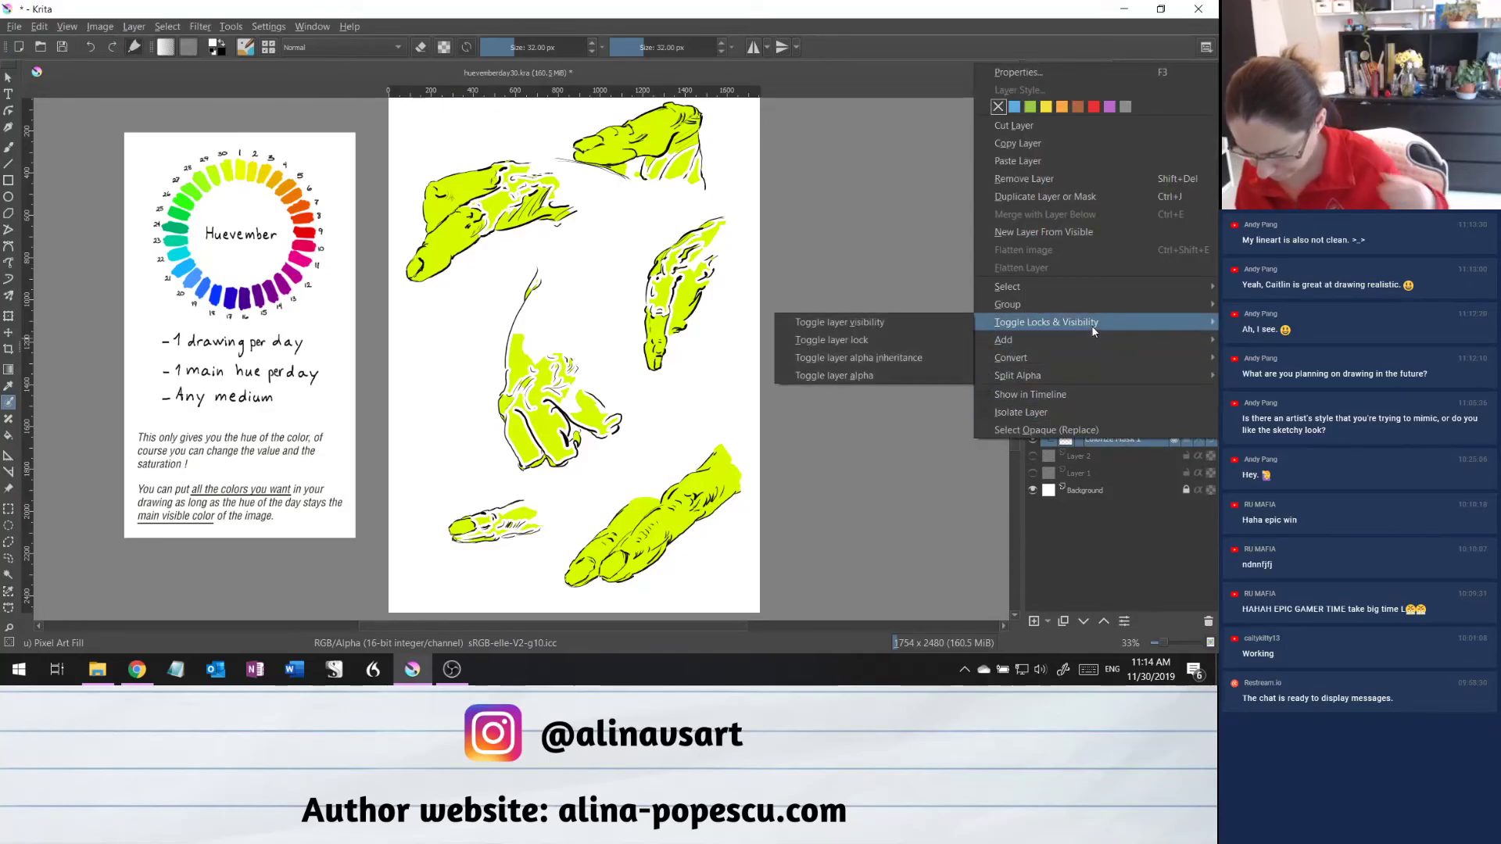
mouse_move(1087, 313)
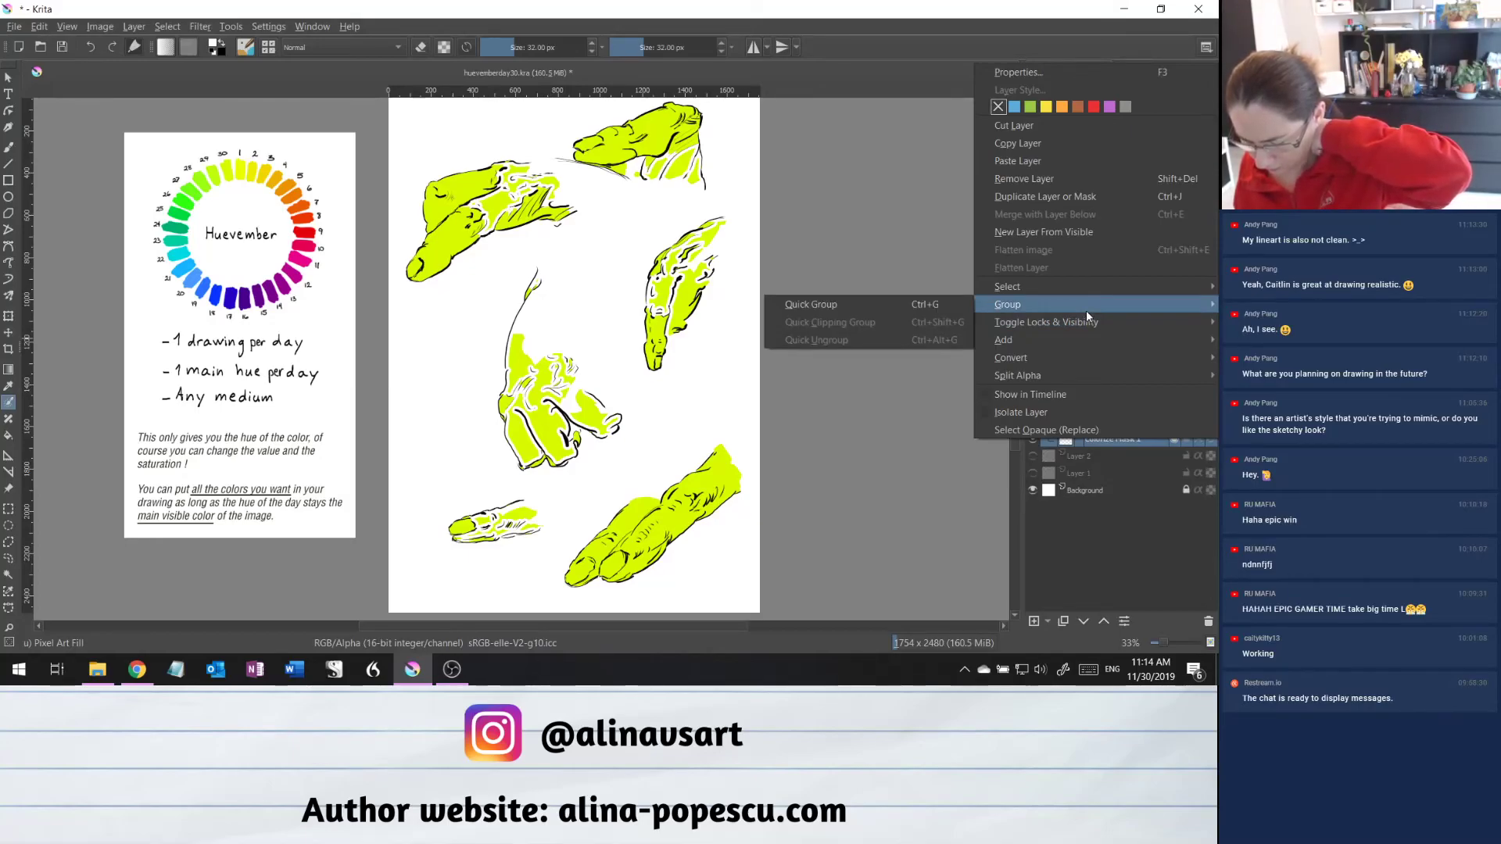
mouse_move(1086, 357)
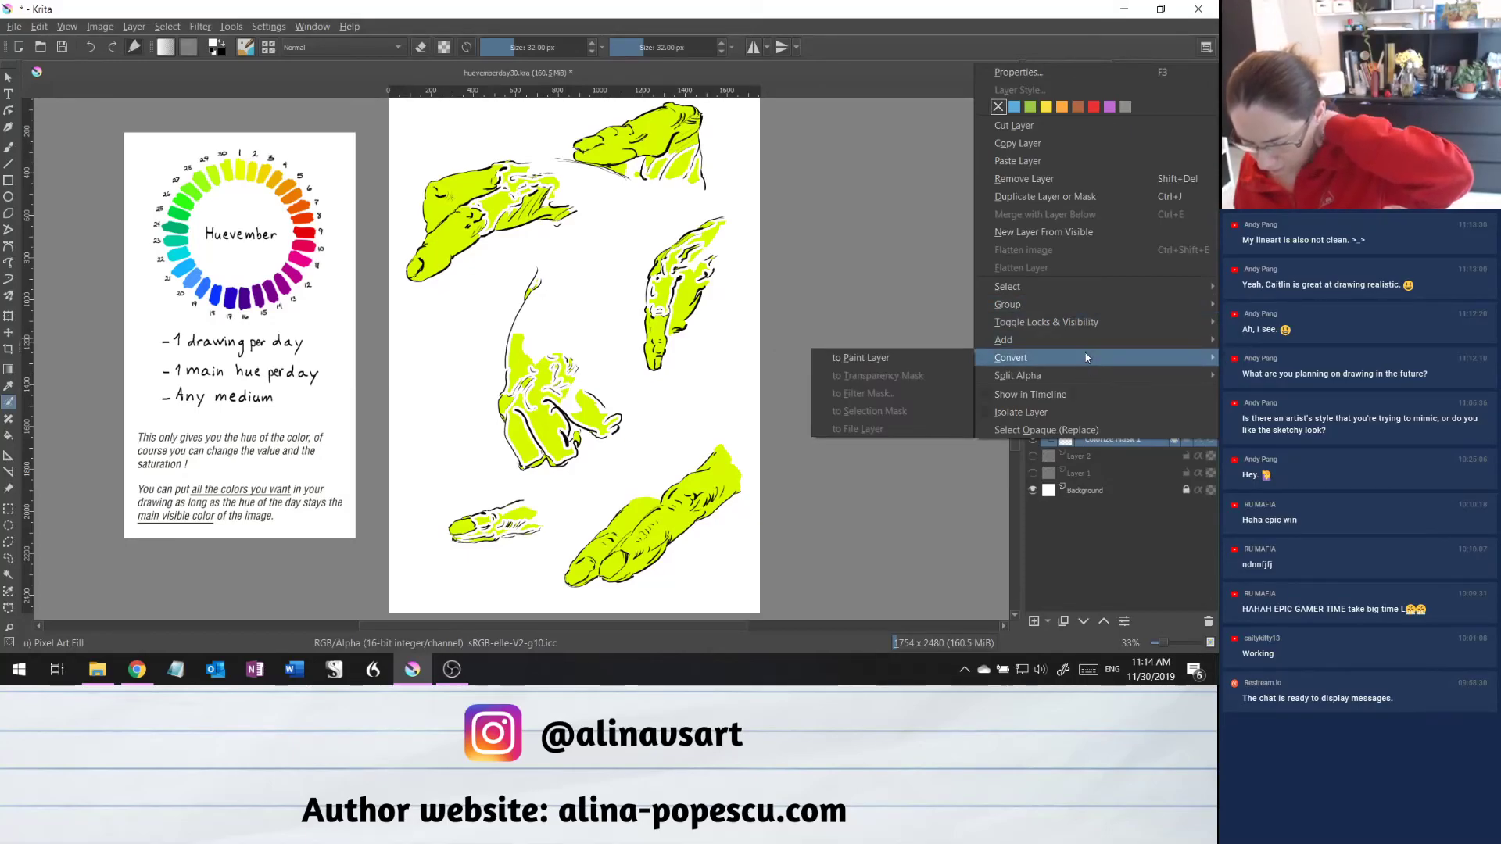
left_click(921, 359)
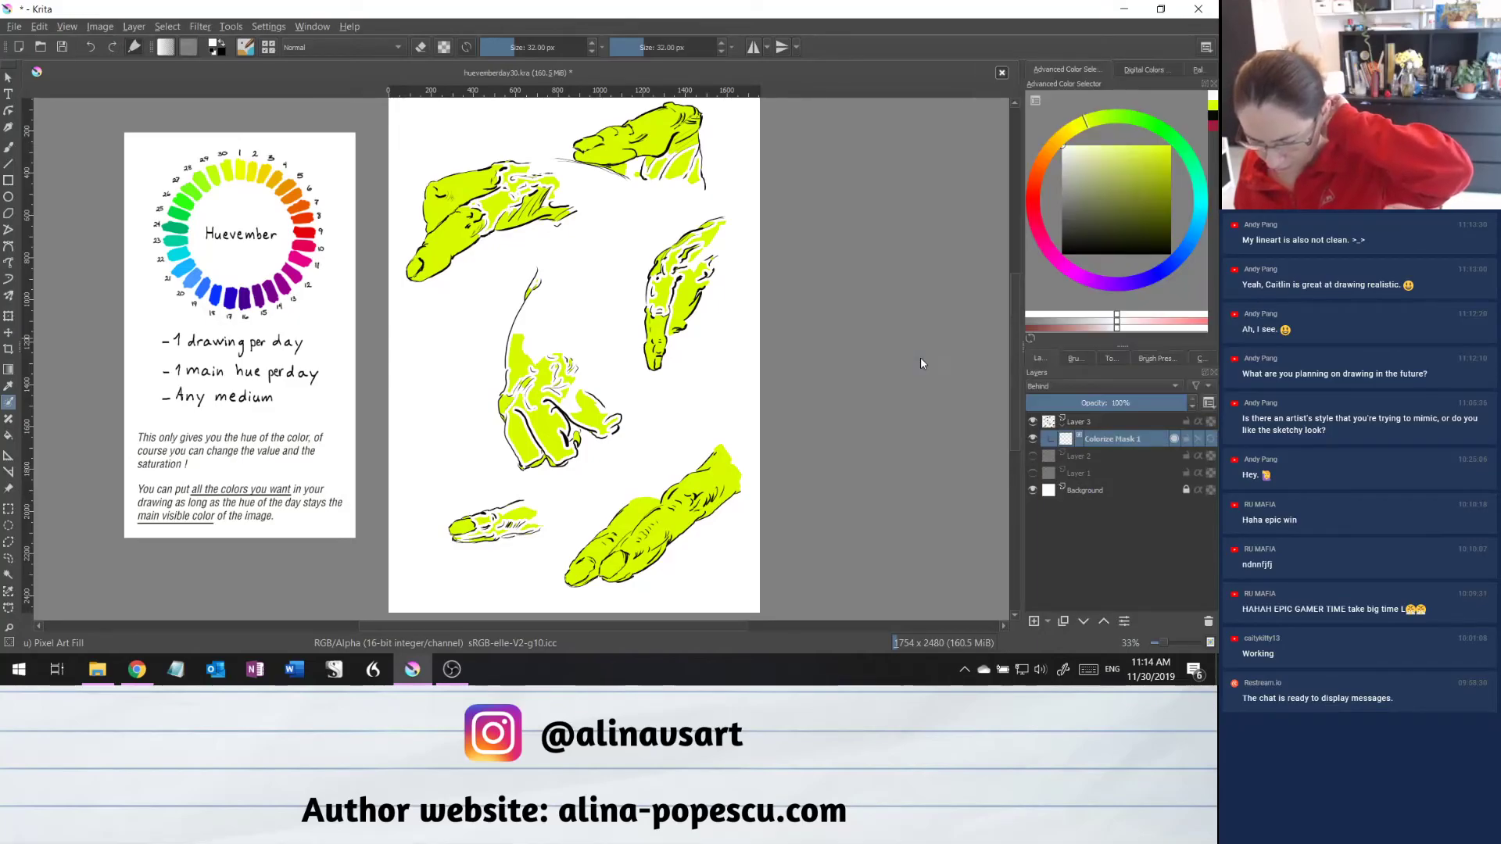
Paint the white gaps in the topmost, upper-left and right-hand studies yellow-green using the Basic-1 brush at 55 px.
left_click(1157, 359)
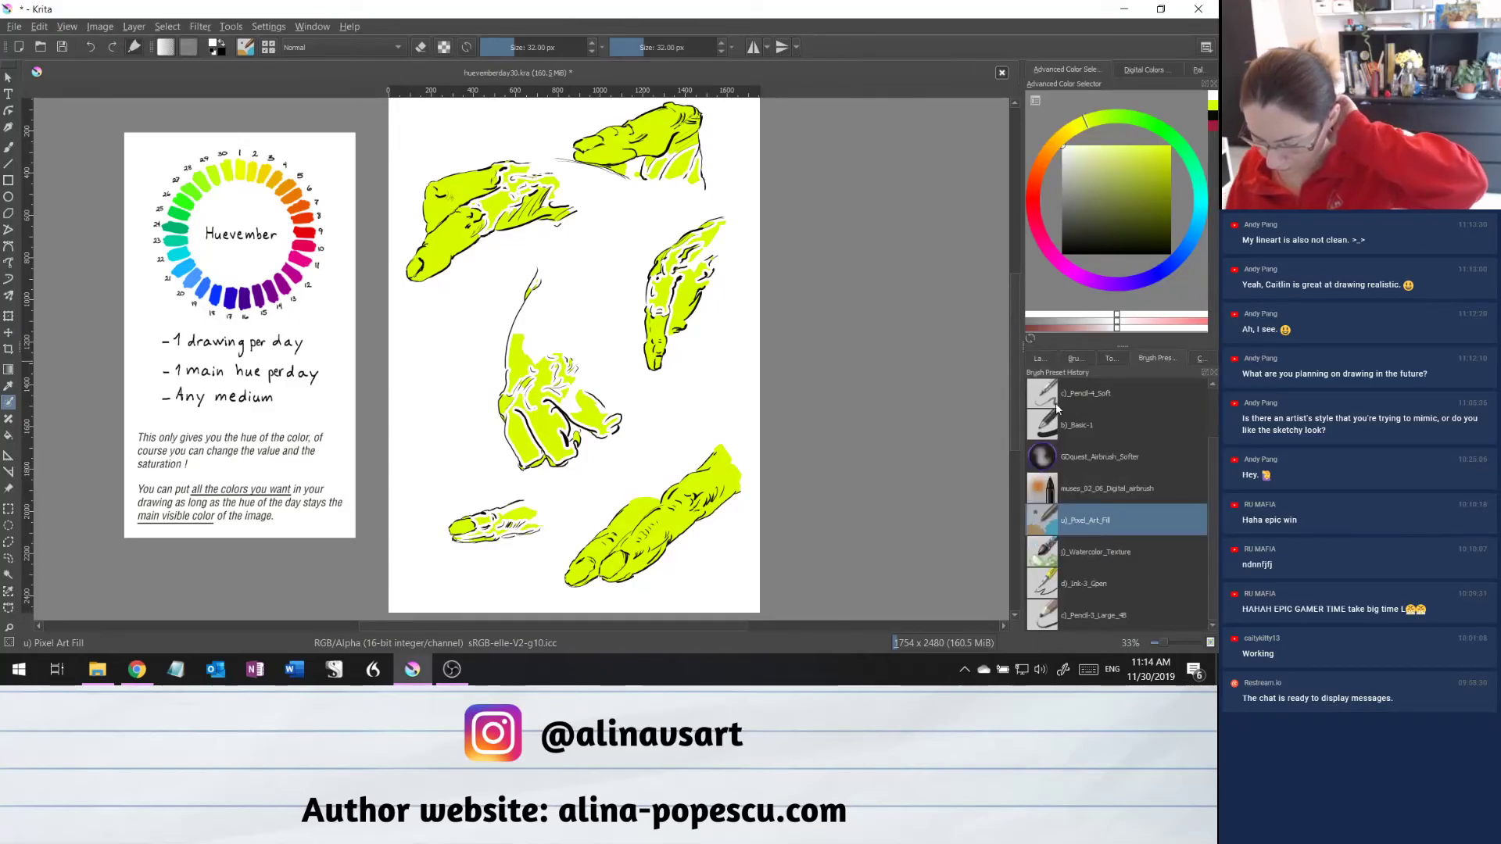
left_click(1082, 425)
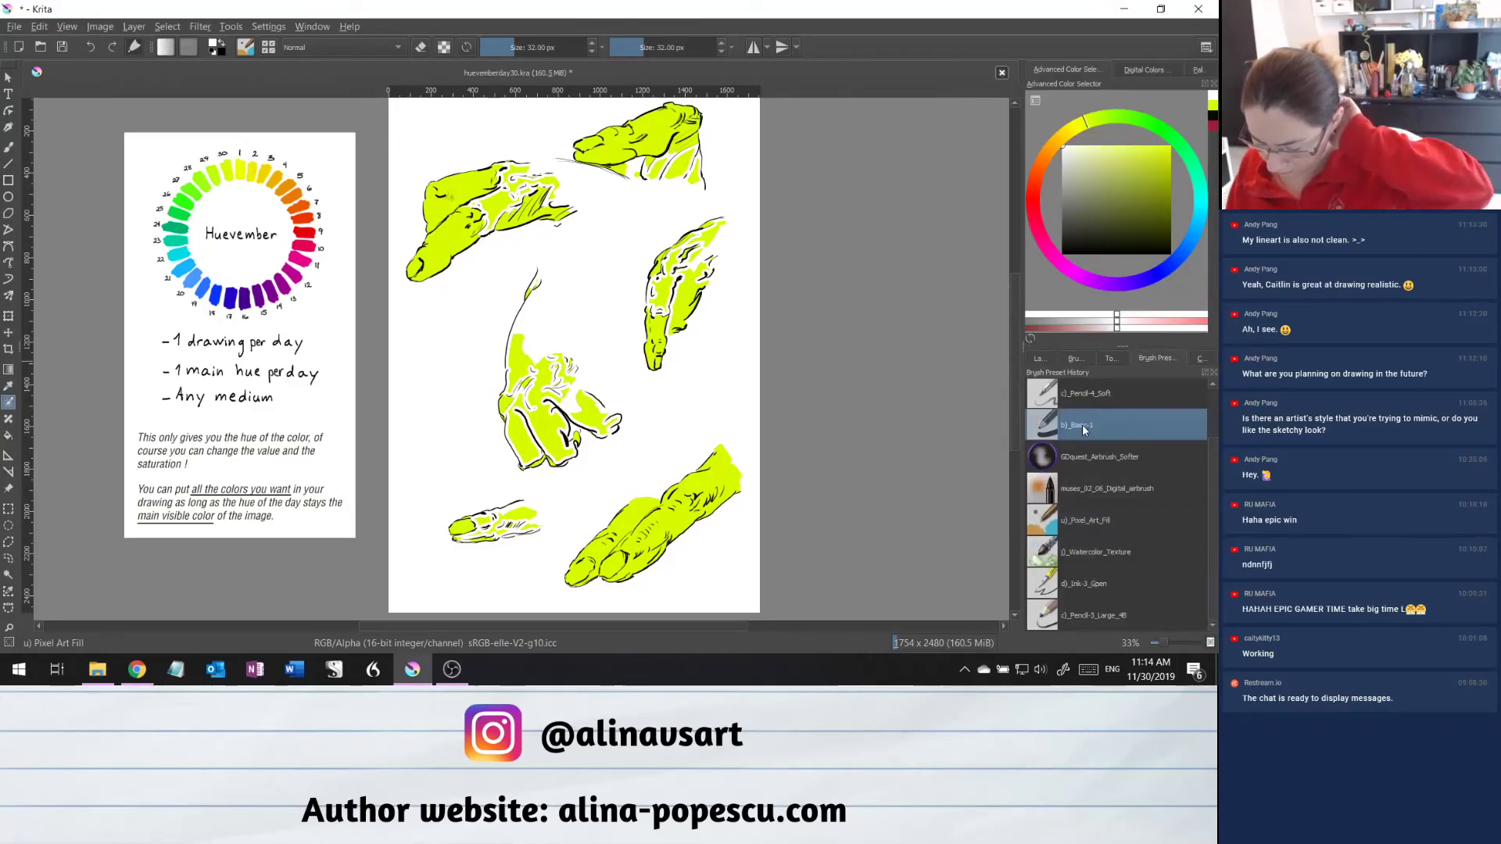
left_click(1211, 115)
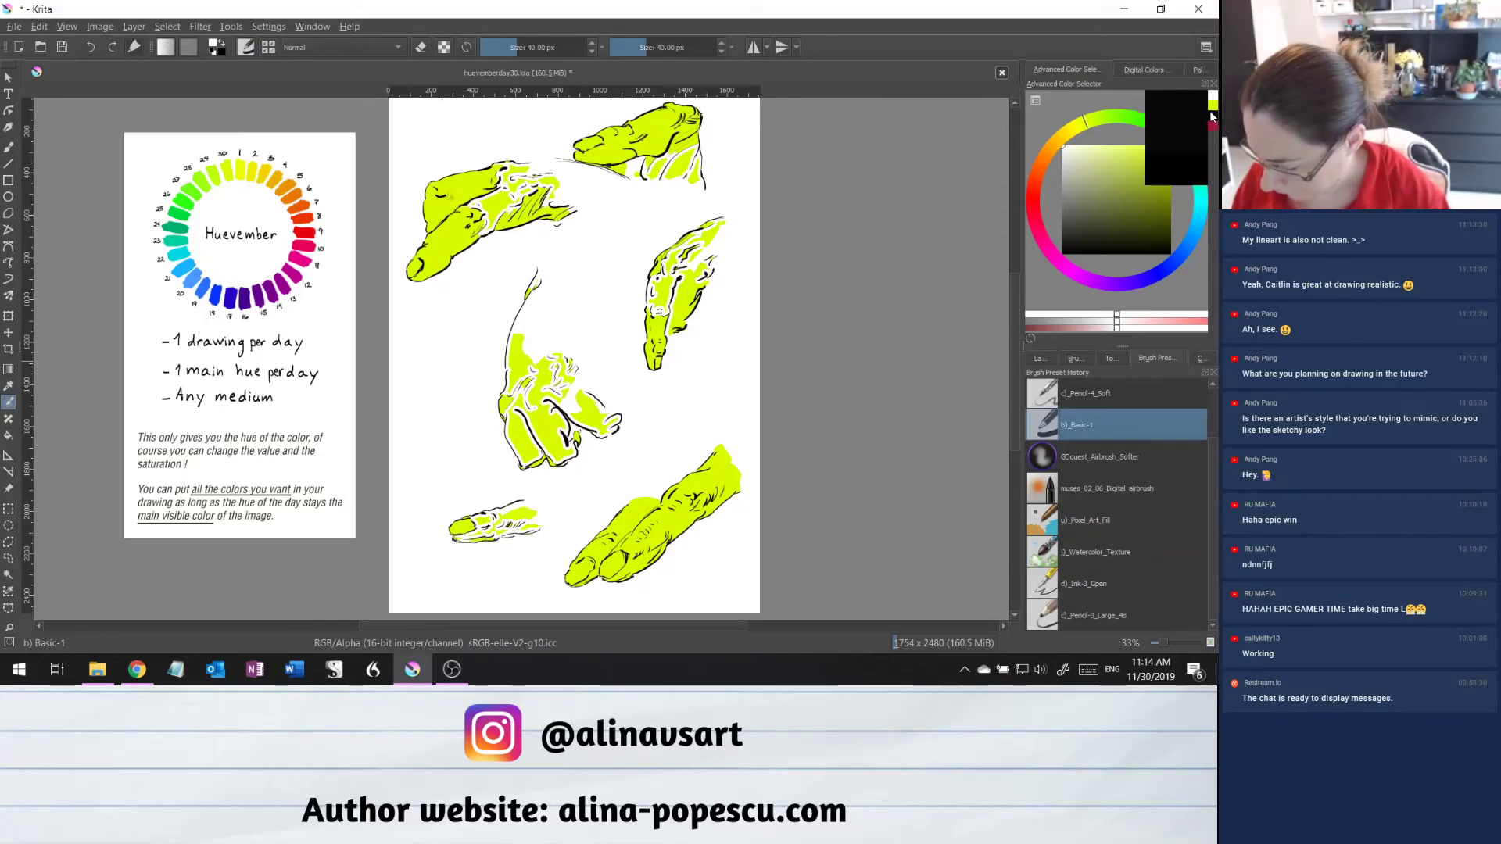
left_click(1212, 103)
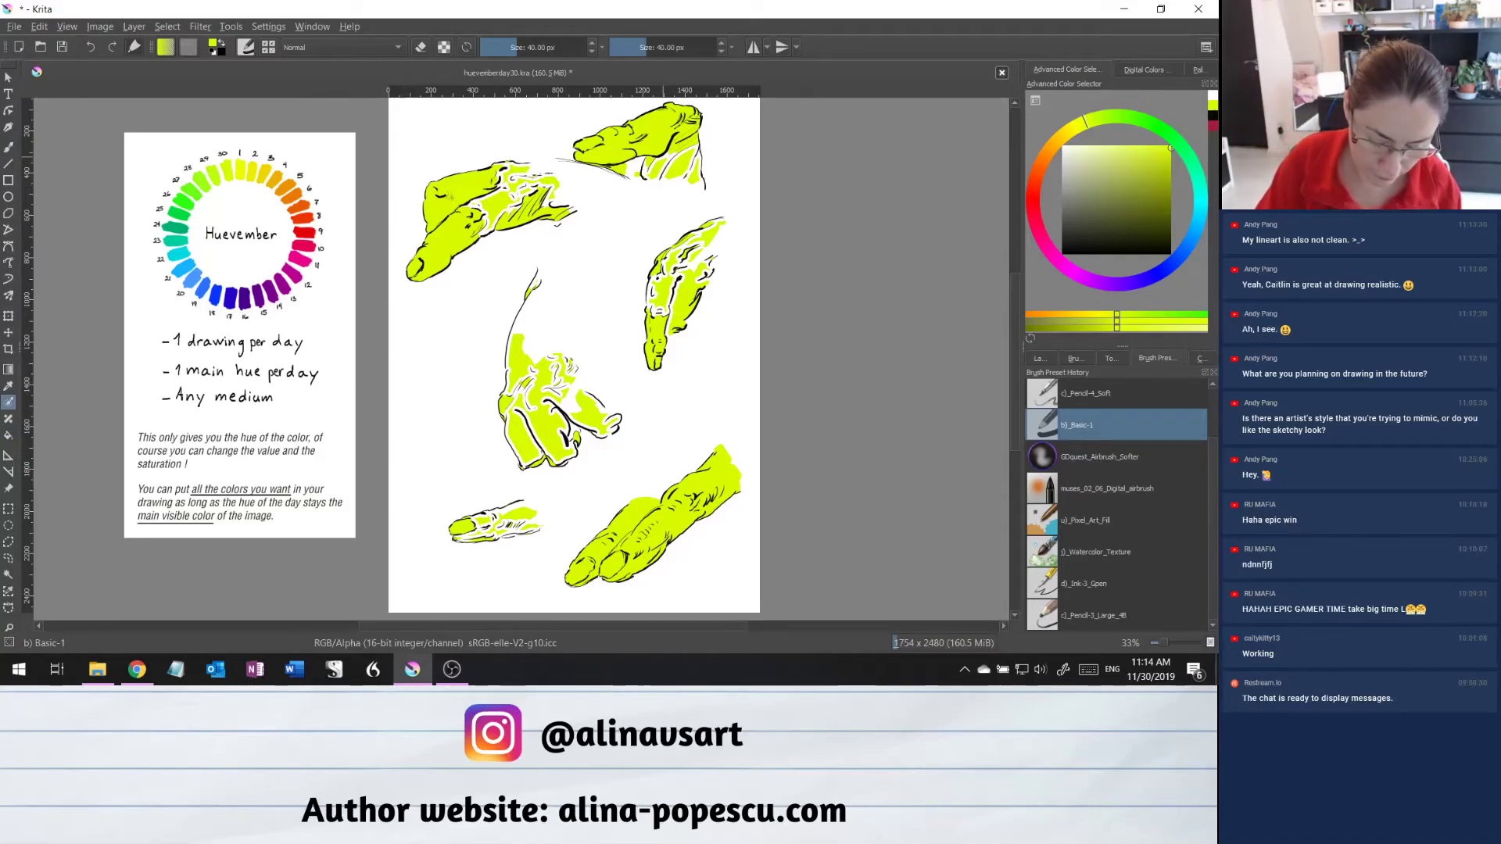
left_click(9, 149)
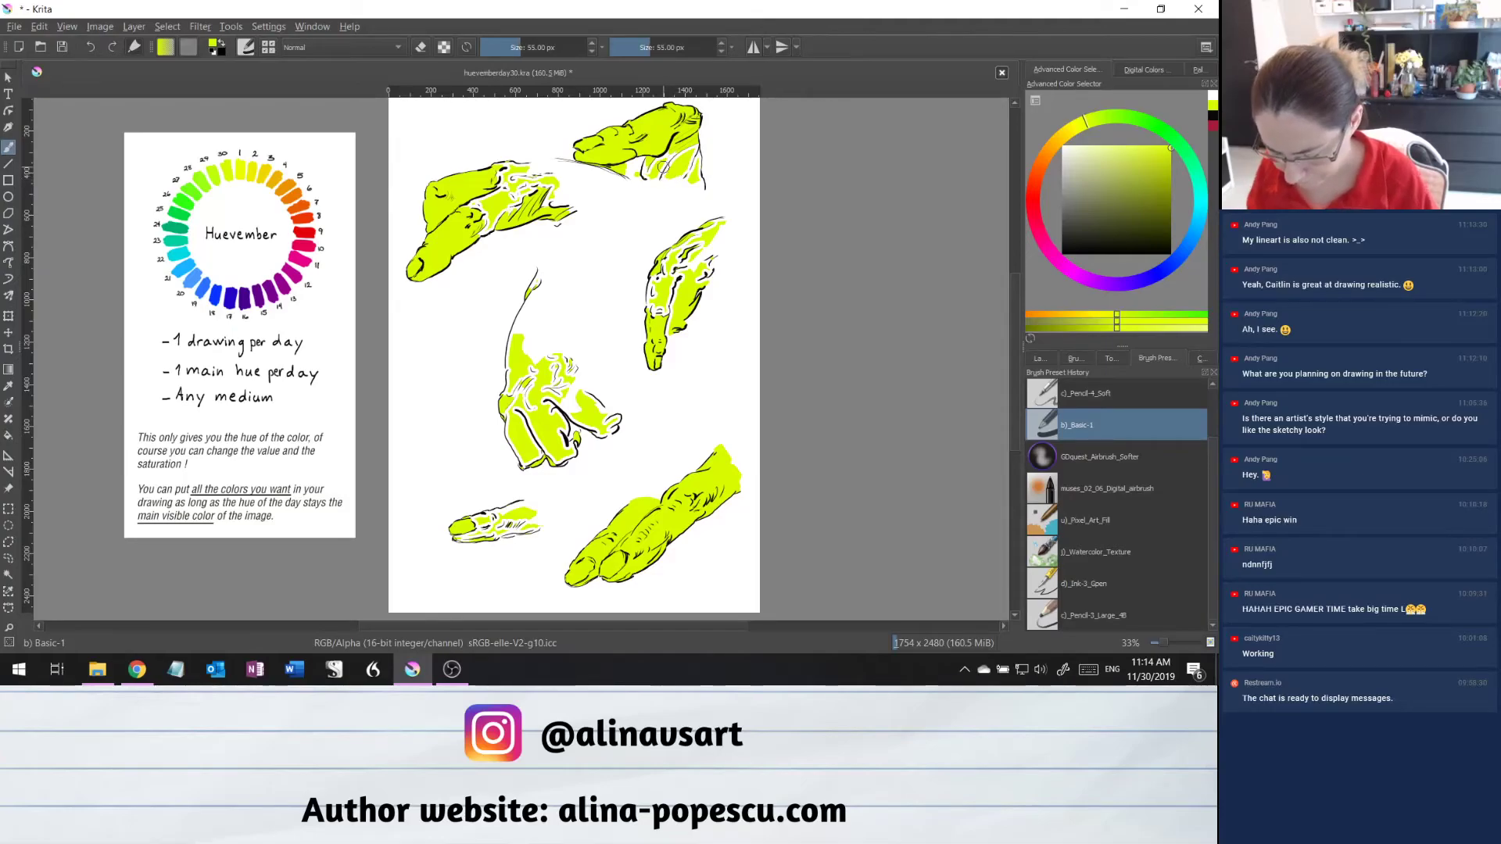
scroll(663, 167, "up", 2)
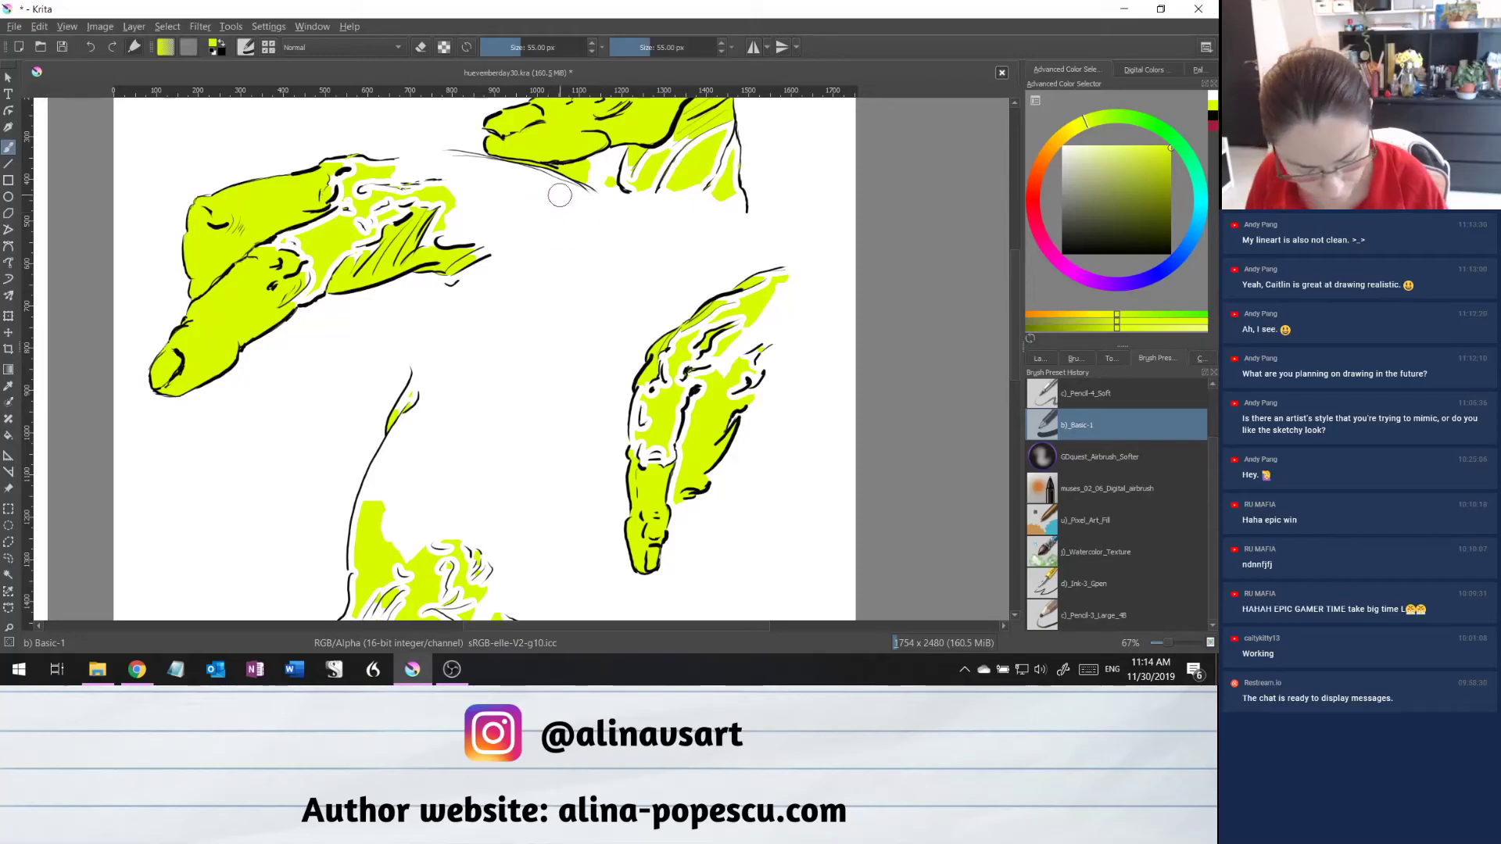
key("e")
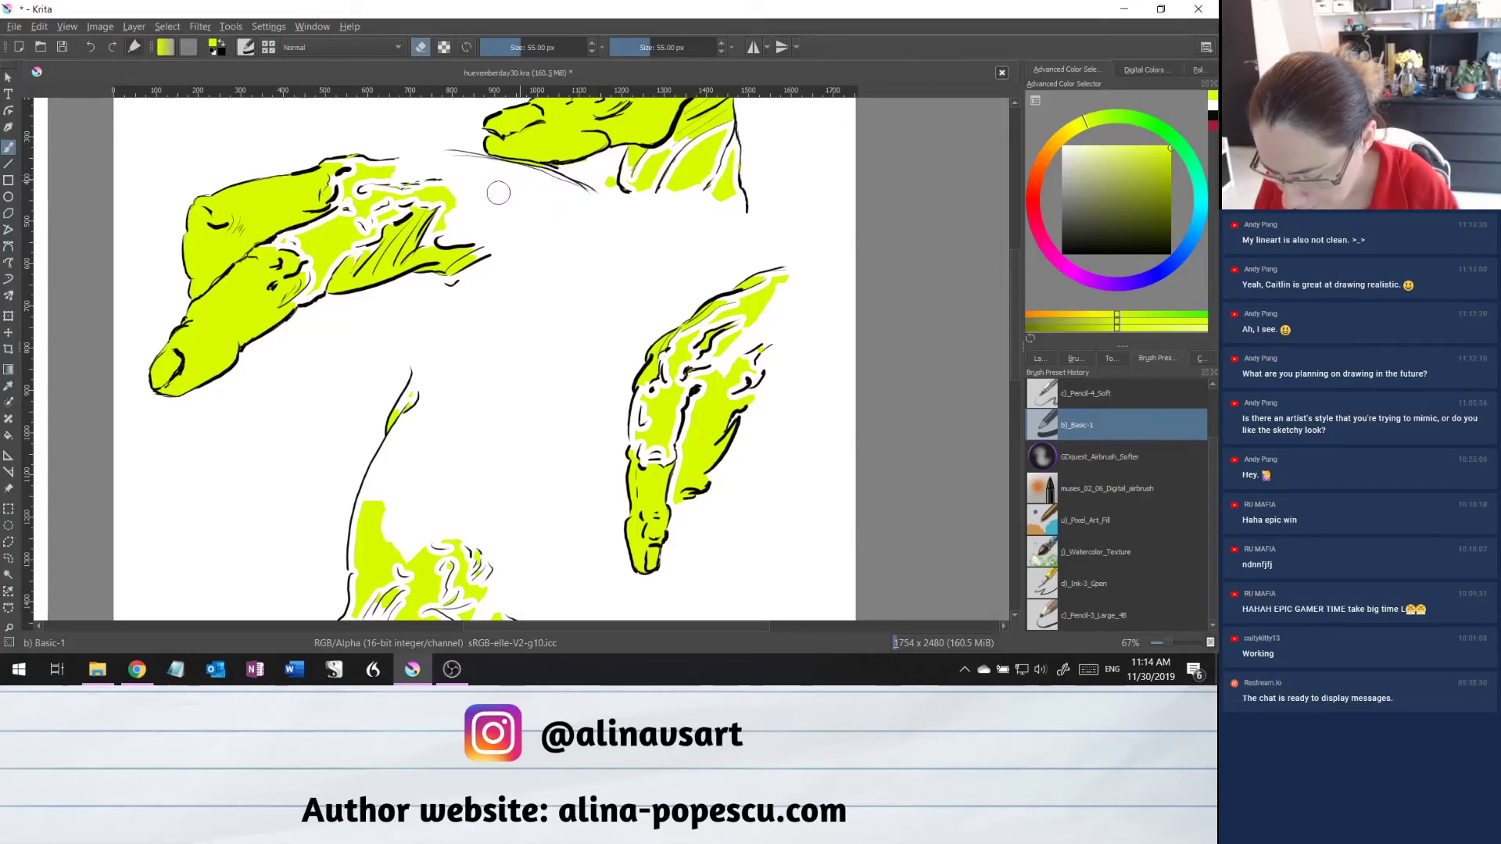
key("e")
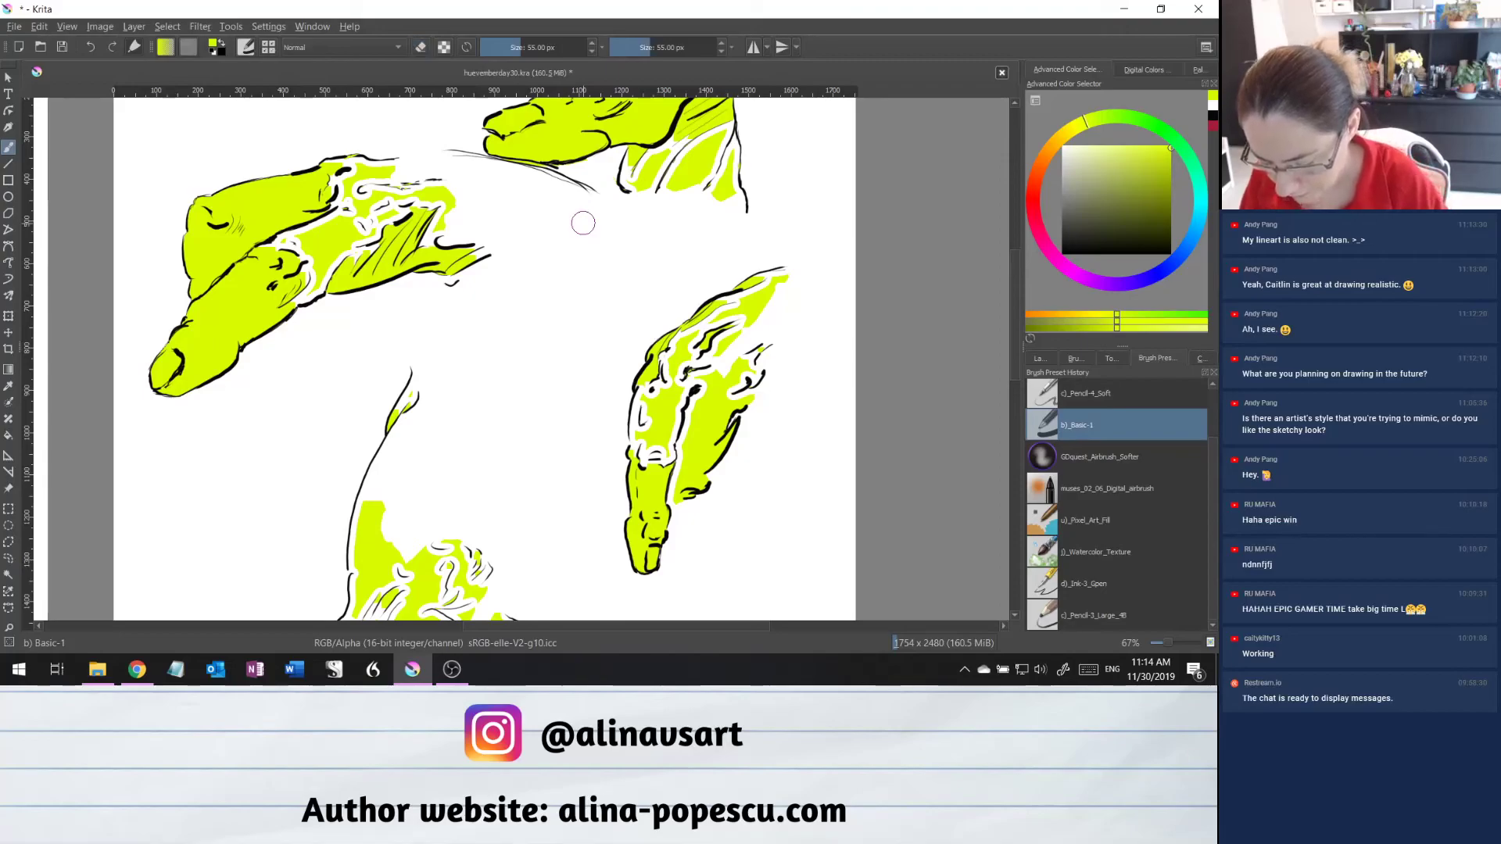
mouse_move(708, 139)
left_mouse_down()
mouse_move(675, 166)
mouse_move(678, 139)
mouse_move(642, 154)
mouse_move(632, 180)
mouse_move(673, 176)
mouse_move(704, 121)
mouse_move(661, 183)
mouse_move(688, 181)
mouse_move(718, 119)
mouse_move(716, 176)
mouse_move(726, 141)
mouse_move(715, 186)
left_mouse_up()
mouse_move(281, 285)
left_mouse_down()
mouse_move(367, 234)
mouse_move(336, 250)
mouse_move(360, 197)
mouse_move(319, 206)
mouse_move(347, 176)
mouse_move(329, 178)
mouse_move(383, 168)
mouse_move(431, 188)
mouse_move(393, 205)
mouse_move(446, 188)
mouse_move(409, 173)
left_mouse_up()
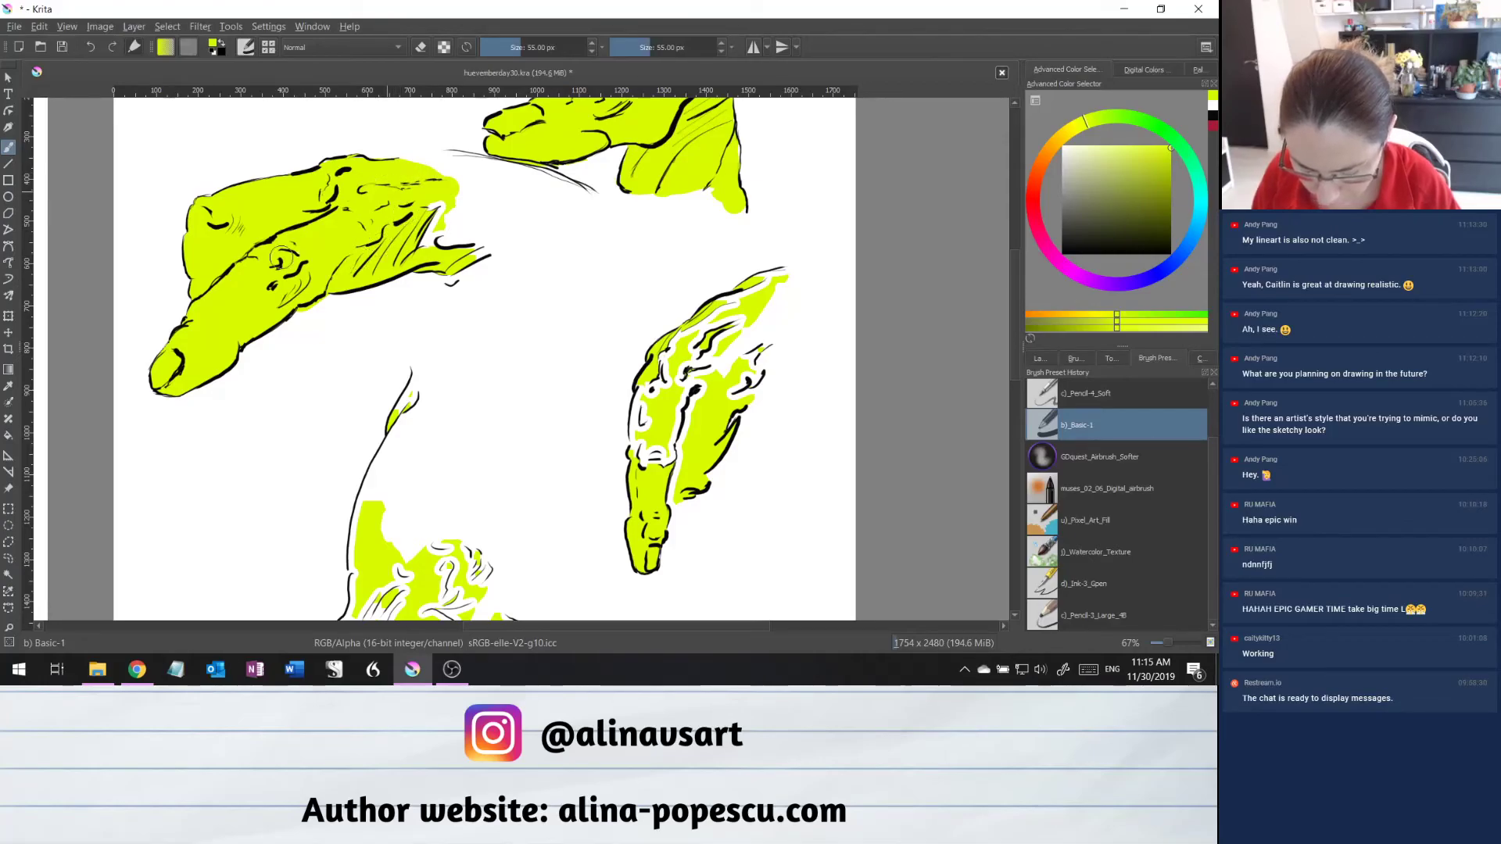
mouse_move(438, 208)
left_mouse_down()
mouse_move(449, 246)
mouse_move(440, 237)
mouse_move(488, 244)
mouse_move(448, 280)
left_mouse_up()
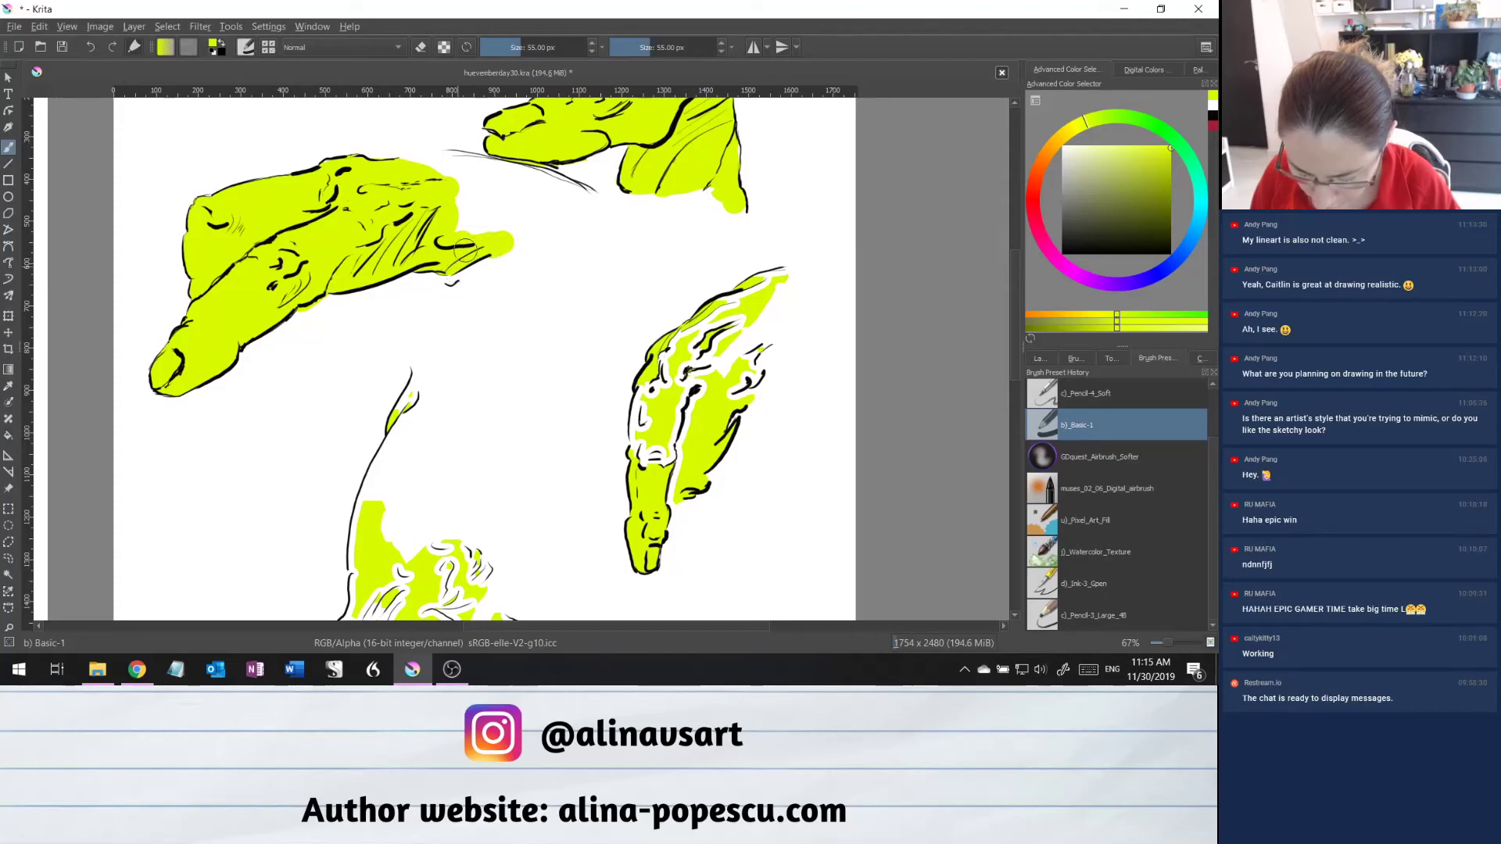
mouse_move(750, 309)
left_mouse_down()
mouse_move(778, 280)
mouse_move(709, 317)
mouse_move(650, 383)
mouse_move(639, 455)
mouse_move(653, 474)
mouse_move(707, 341)
mouse_move(704, 410)
mouse_move(672, 492)
mouse_move(758, 365)
mouse_move(757, 336)
mouse_move(725, 371)
mouse_move(707, 354)
mouse_move(715, 333)
mouse_move(697, 370)
mouse_move(737, 404)
mouse_move(722, 428)
mouse_move(735, 395)
left_mouse_up()
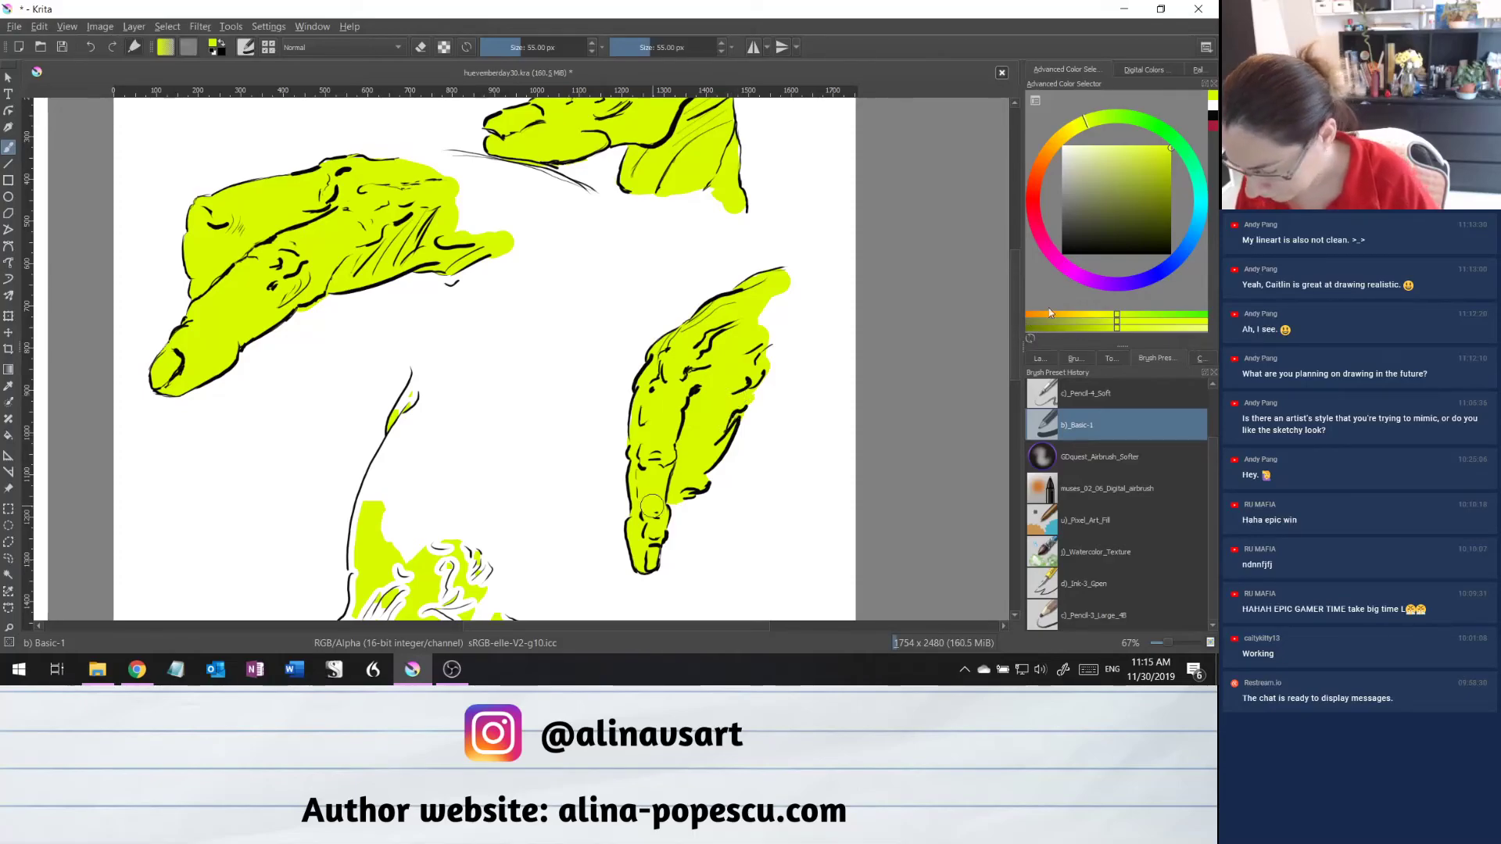
Paint the central hand's wrist, knuckles and fingers solid yellow-green, closing the white gaps and rounding out its open right edge.
scroll(1016, 383, "down", 5)
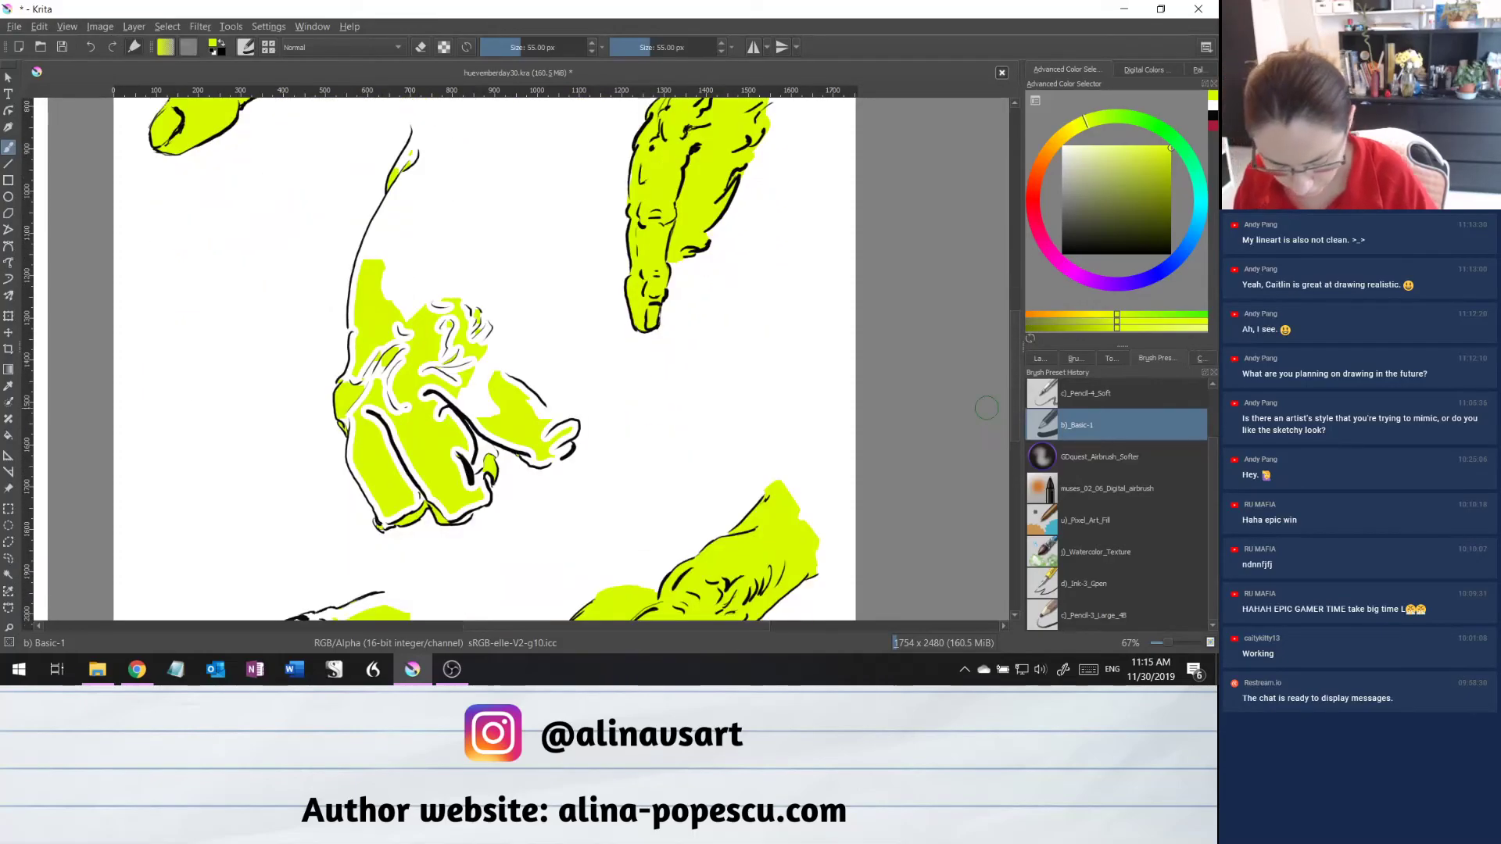
mouse_move(383, 434)
left_mouse_down()
mouse_move(370, 384)
mouse_move(360, 450)
mouse_move(386, 518)
mouse_move(418, 496)
mouse_move(355, 383)
mouse_move(360, 276)
mouse_move(422, 141)
mouse_move(384, 268)
mouse_move(402, 322)
mouse_move(404, 361)
left_mouse_up()
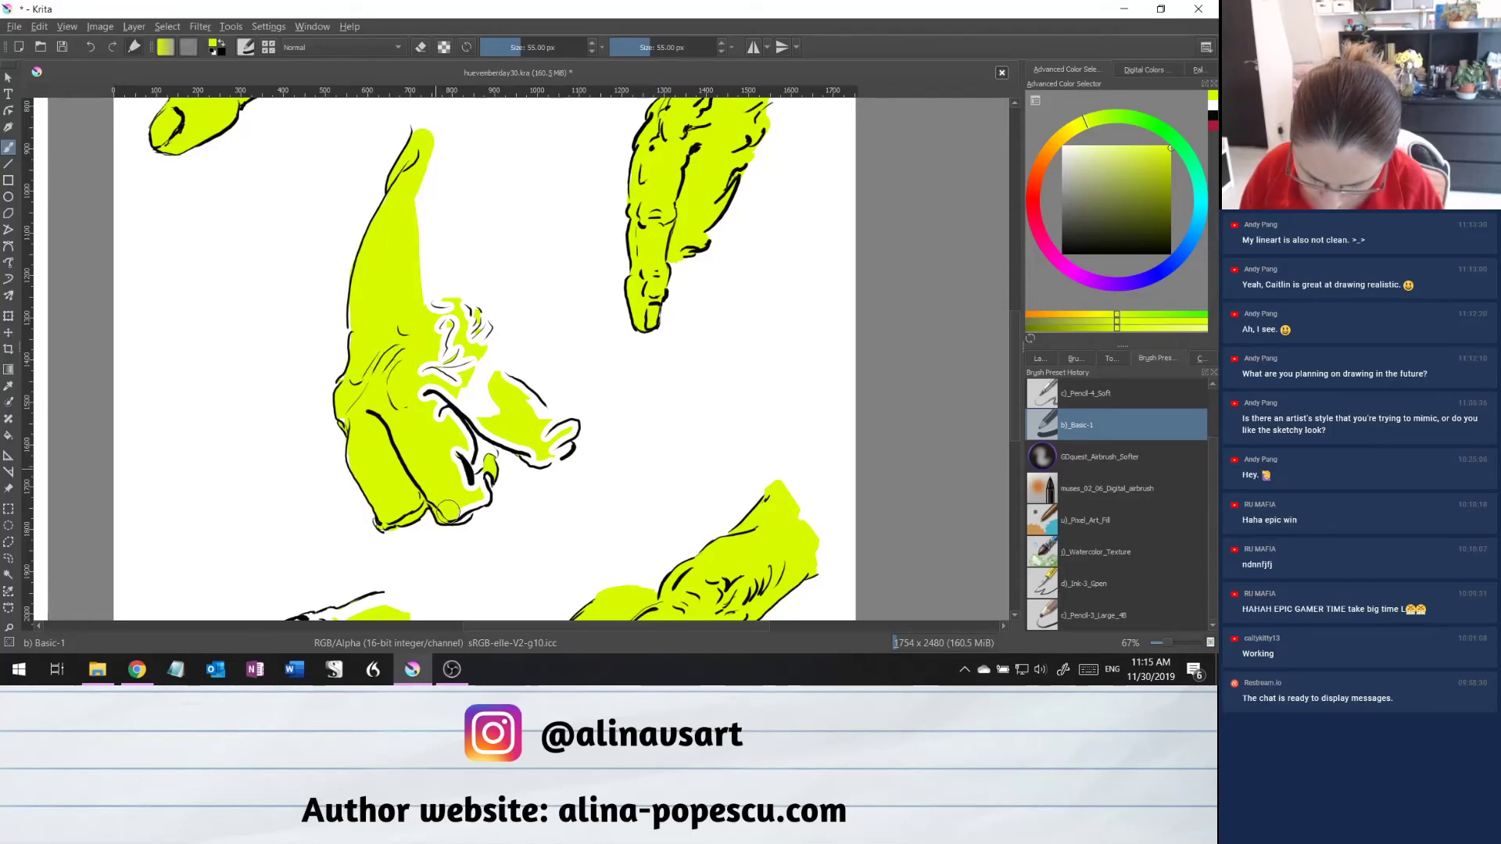
mouse_move(448, 511)
left_mouse_down()
mouse_move(488, 482)
mouse_move(486, 443)
mouse_move(469, 469)
mouse_move(457, 391)
mouse_move(416, 338)
left_mouse_up()
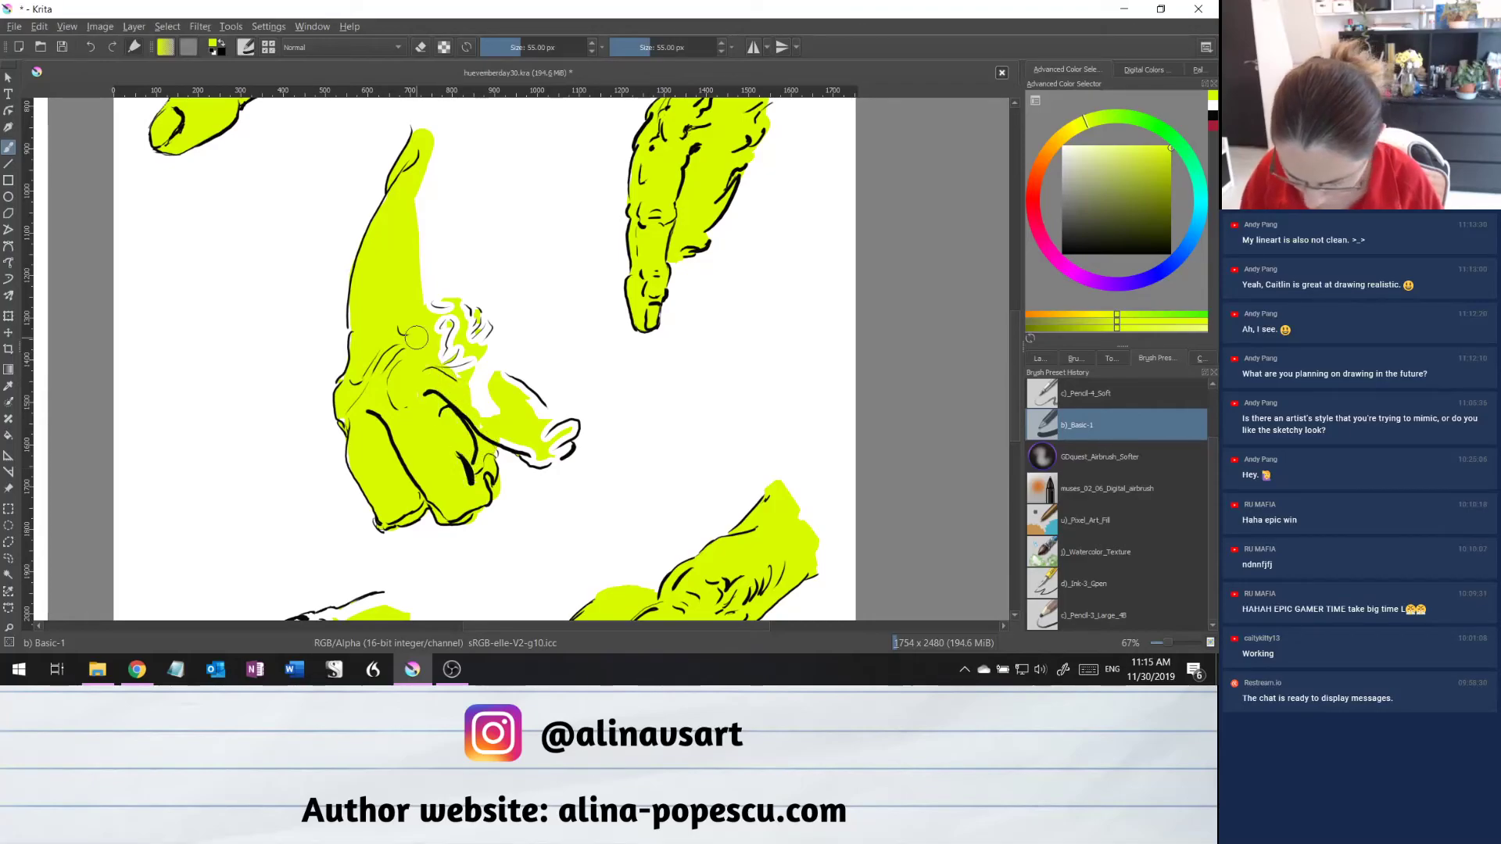
mouse_move(516, 438)
left_mouse_down()
mouse_move(532, 458)
mouse_move(553, 447)
mouse_move(538, 413)
mouse_move(491, 383)
mouse_move(504, 387)
left_mouse_up()
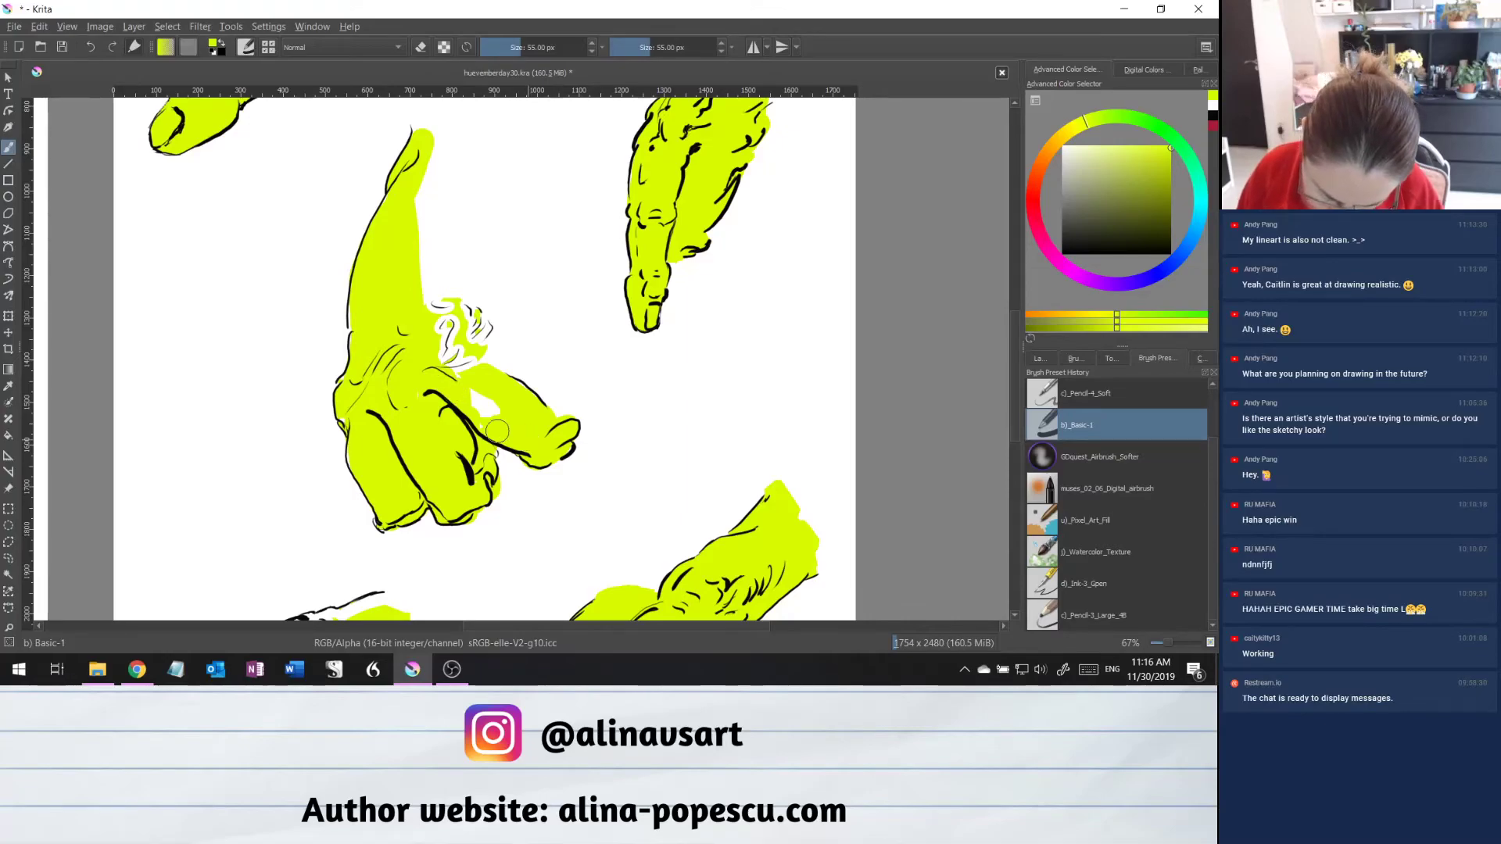
mouse_move(498, 412)
left_mouse_down()
mouse_move(442, 333)
mouse_move(512, 395)
mouse_move(468, 264)
left_mouse_up()
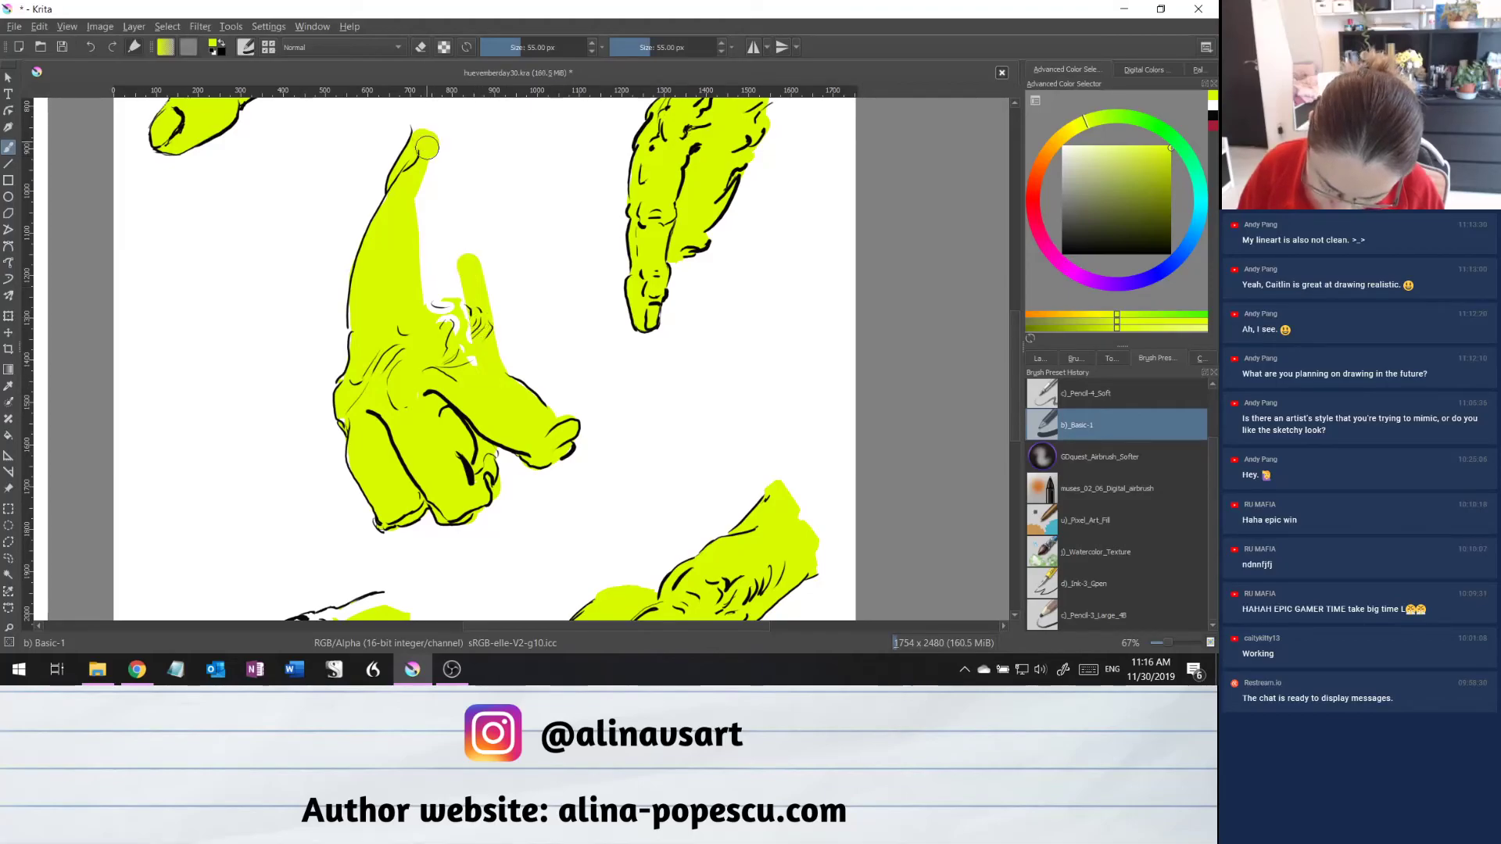
left_click_drag(427, 147, 477, 313)
mouse_move(417, 226)
left_mouse_down()
mouse_move(468, 335)
mouse_move(424, 274)
left_mouse_up()
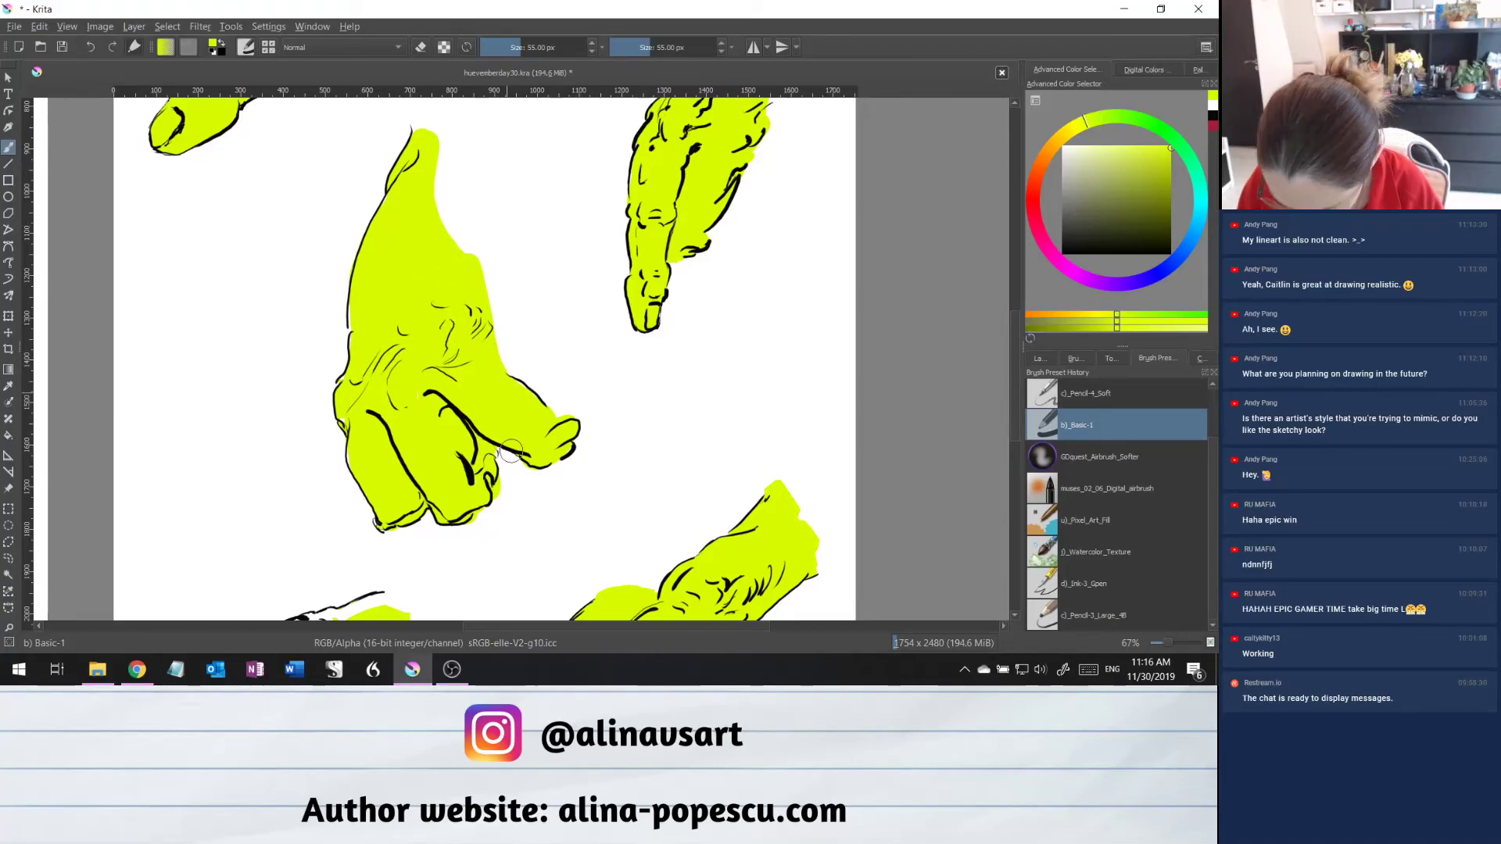
mouse_move(568, 429)
left_mouse_down()
mouse_move(543, 413)
mouse_move(503, 421)
left_mouse_up()
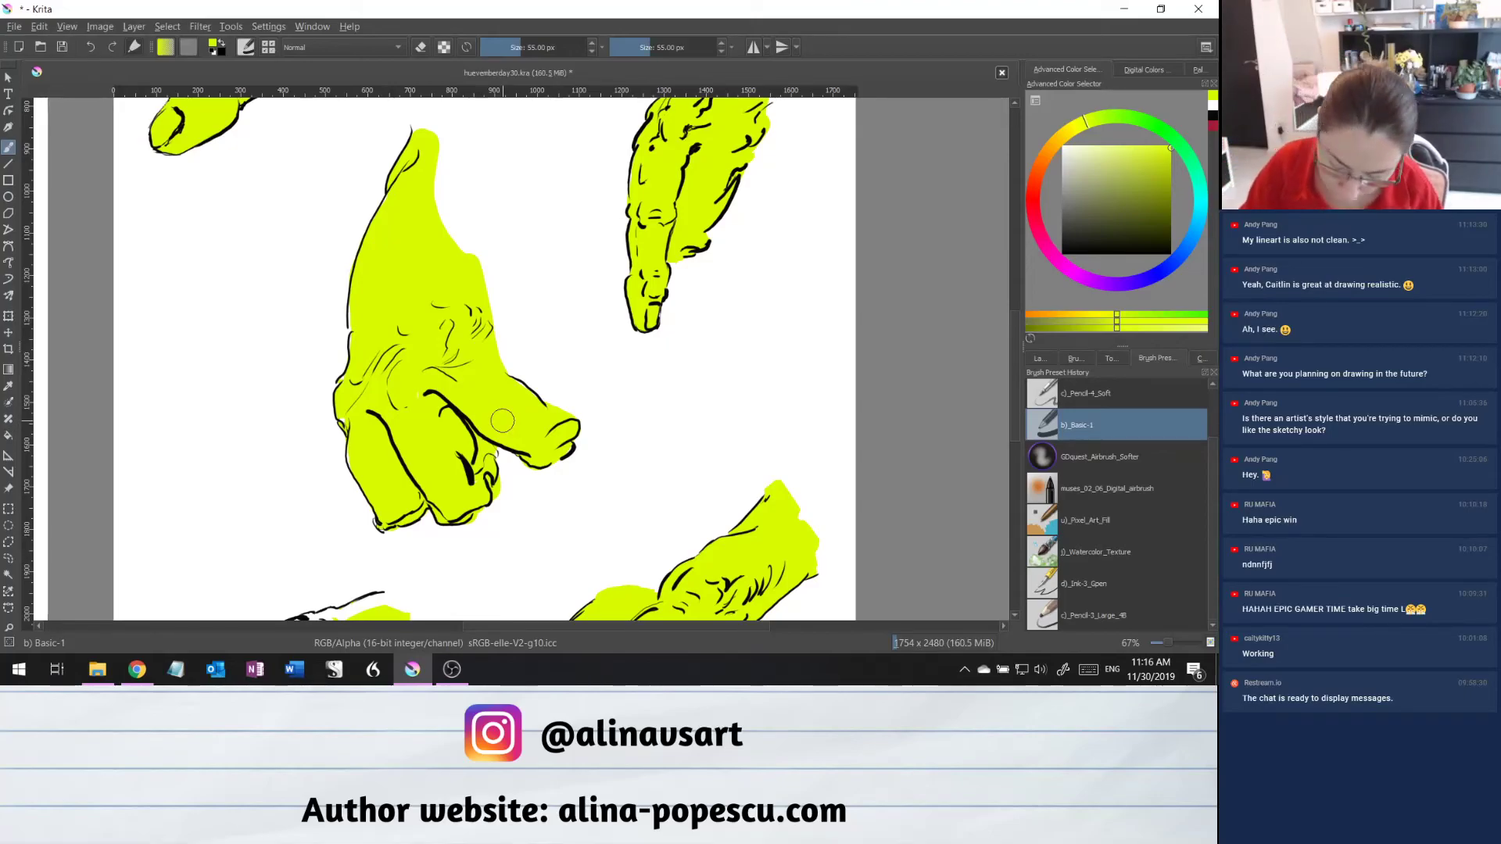
mouse_move(457, 255)
left_mouse_down()
mouse_move(492, 291)
mouse_move(500, 391)
left_mouse_up()
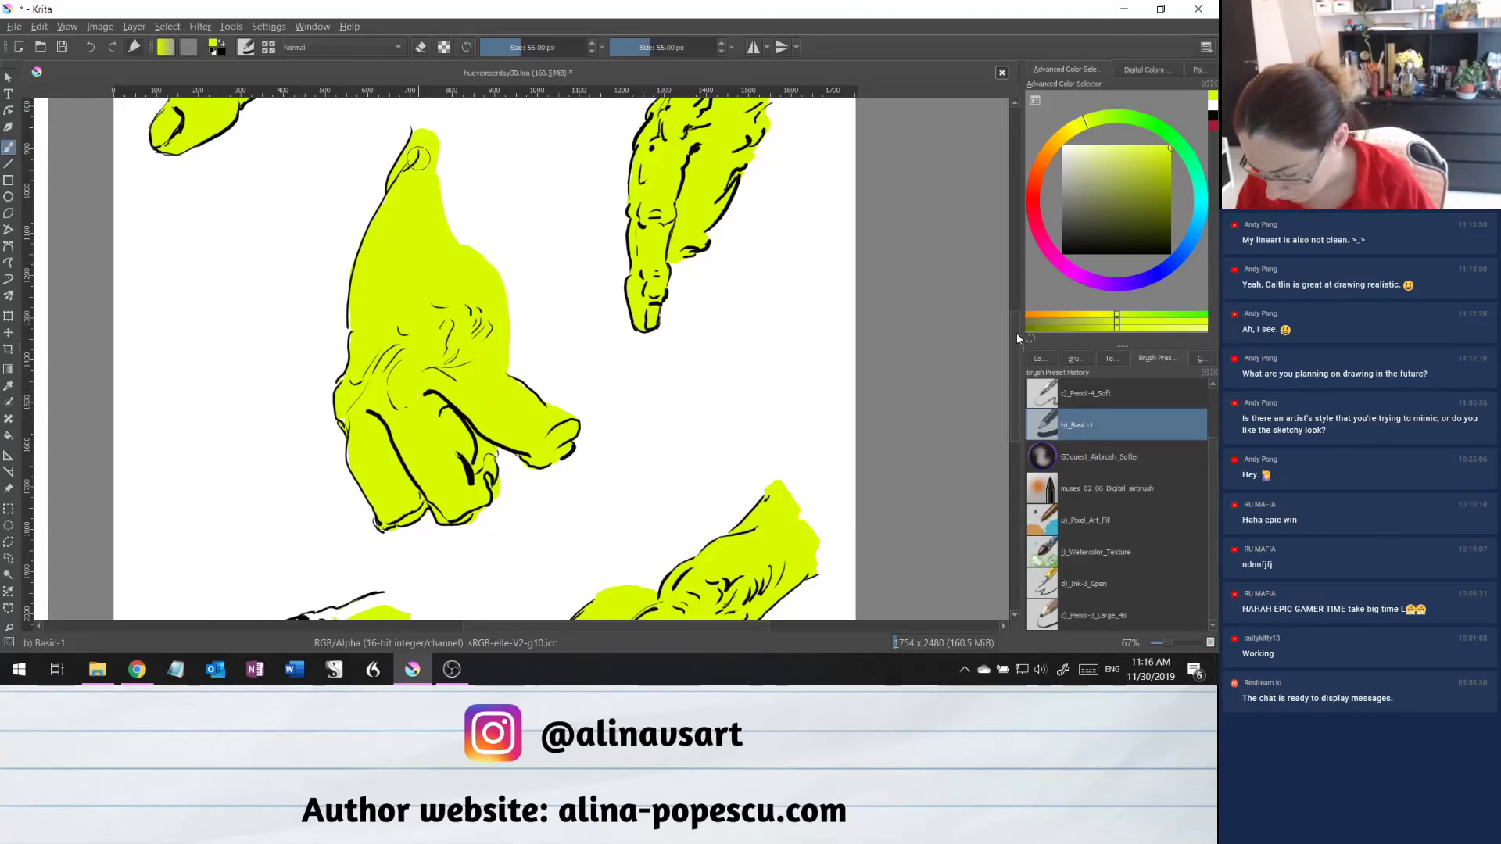
Paint the white gaps in the small lower-left finger study yellow-green and extend the fill to its open right end.
left_click_drag(1016, 405, 1008, 476)
mouse_move(252, 403)
left_mouse_down()
mouse_move(375, 366)
mouse_move(337, 395)
mouse_move(407, 380)
left_mouse_up()
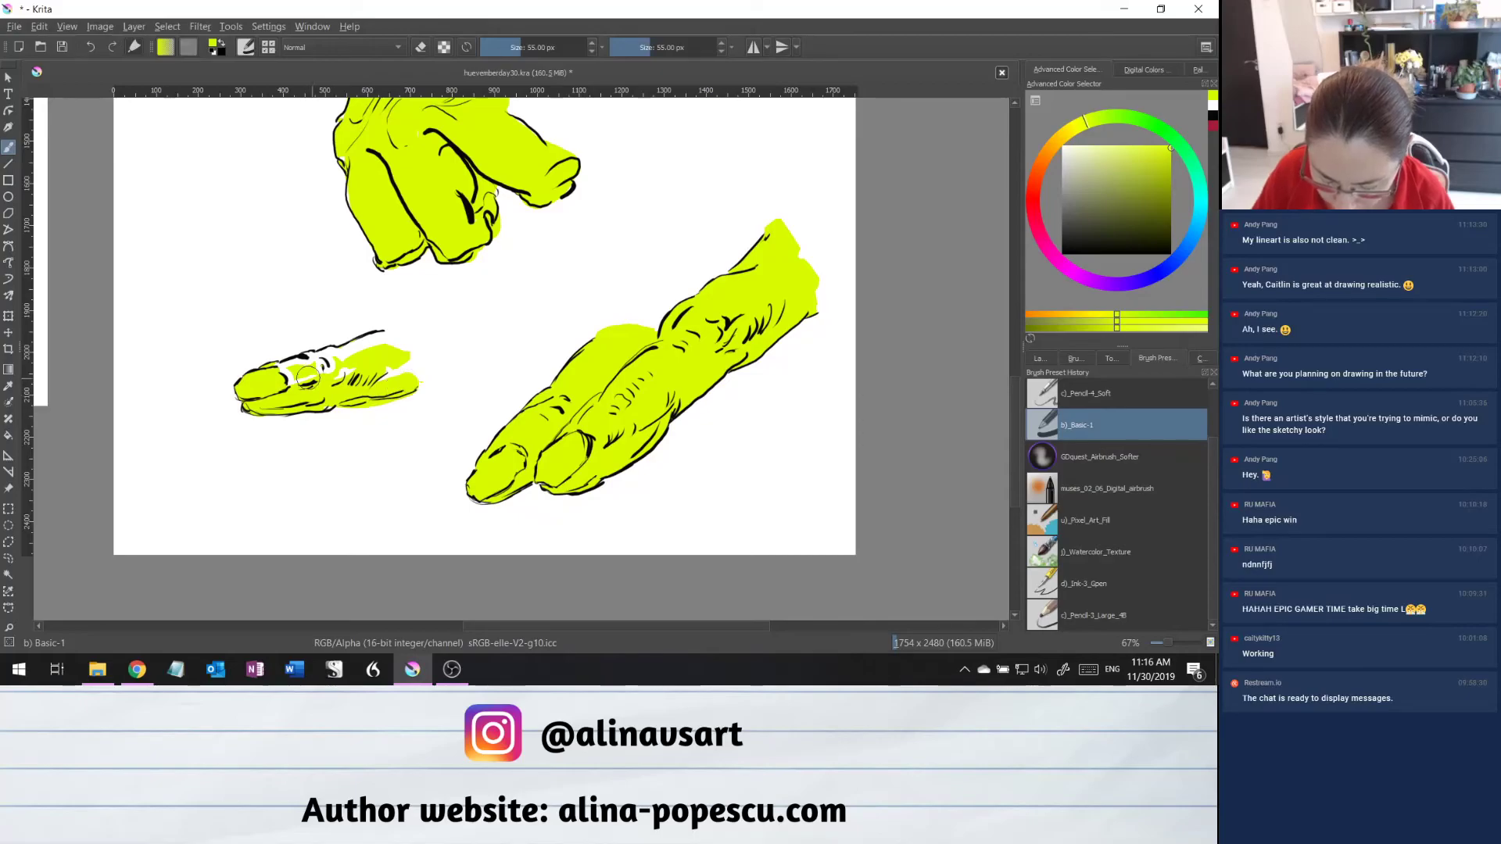
mouse_move(307, 377)
left_mouse_down()
mouse_move(355, 376)
mouse_move(306, 363)
mouse_move(381, 343)
mouse_move(356, 382)
mouse_move(387, 353)
left_mouse_up()
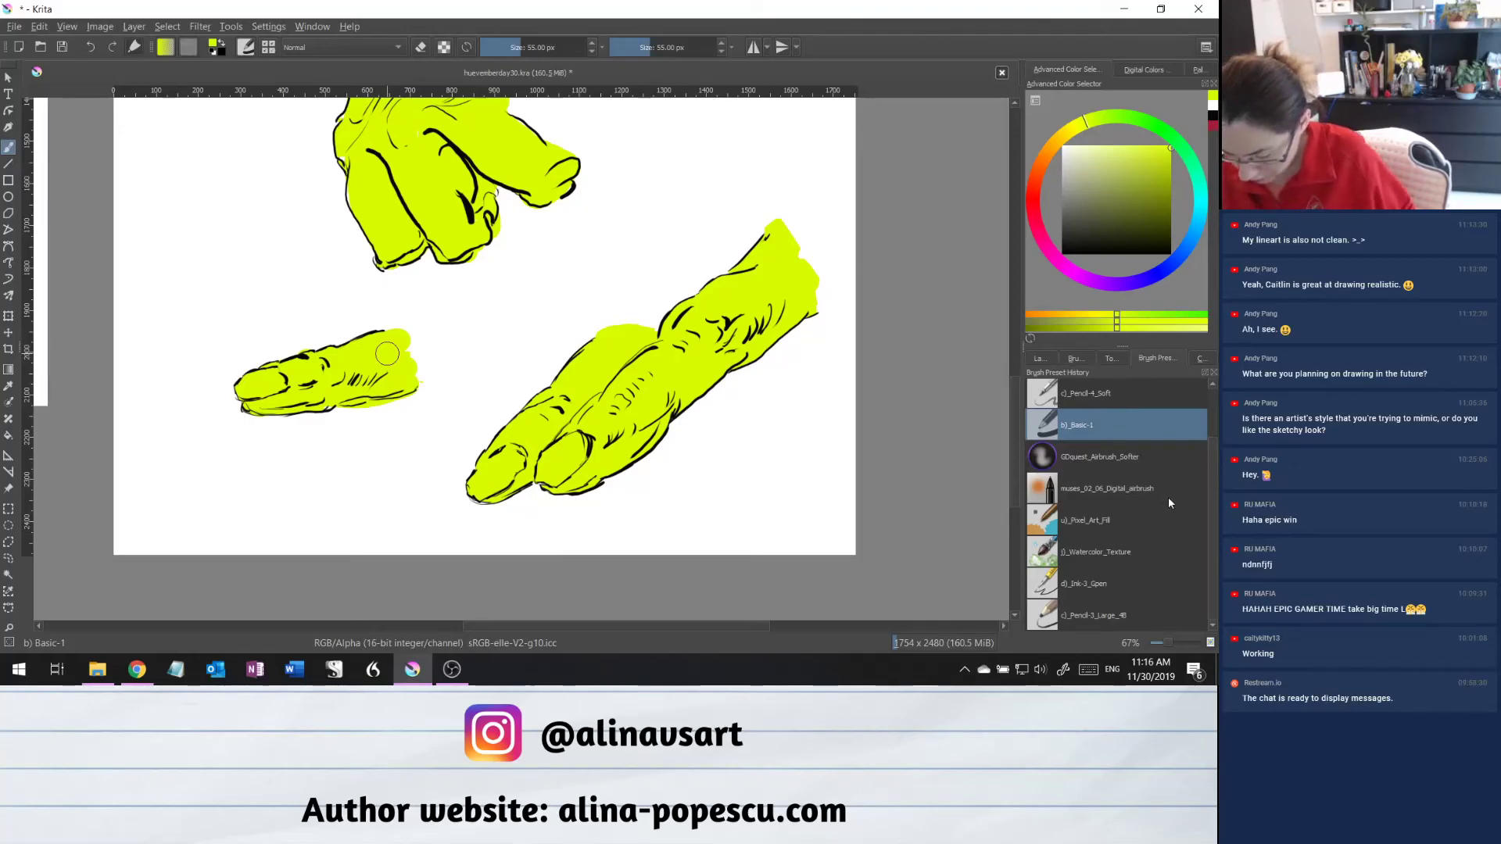
Choose the muses_02_06_Digital_airbrush preset and add a new paint layer above Colorize Mask 1 with Multiply blending.
left_click(1143, 486)
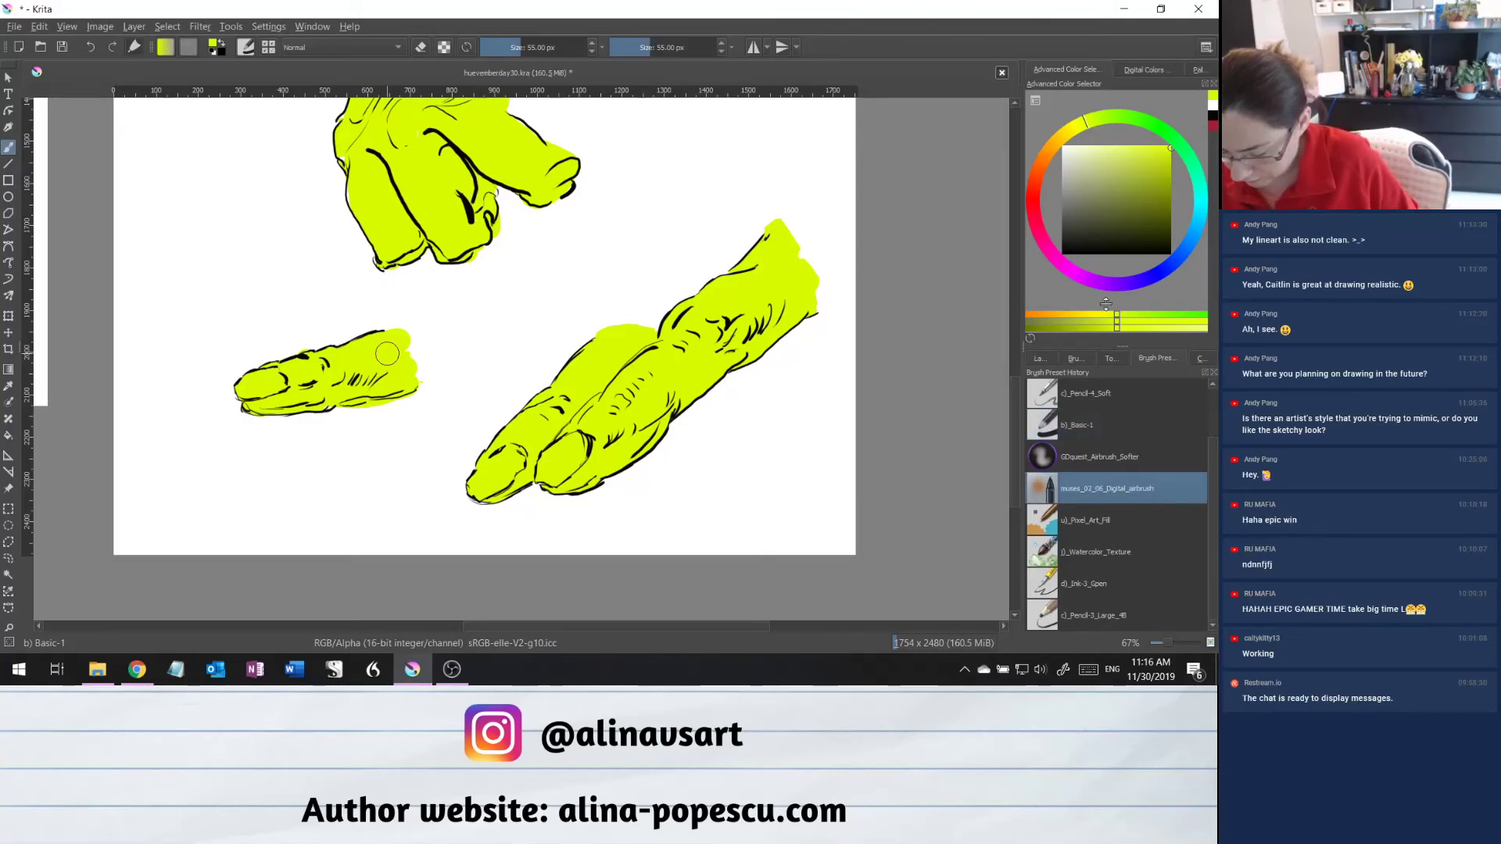
left_click(1039, 358)
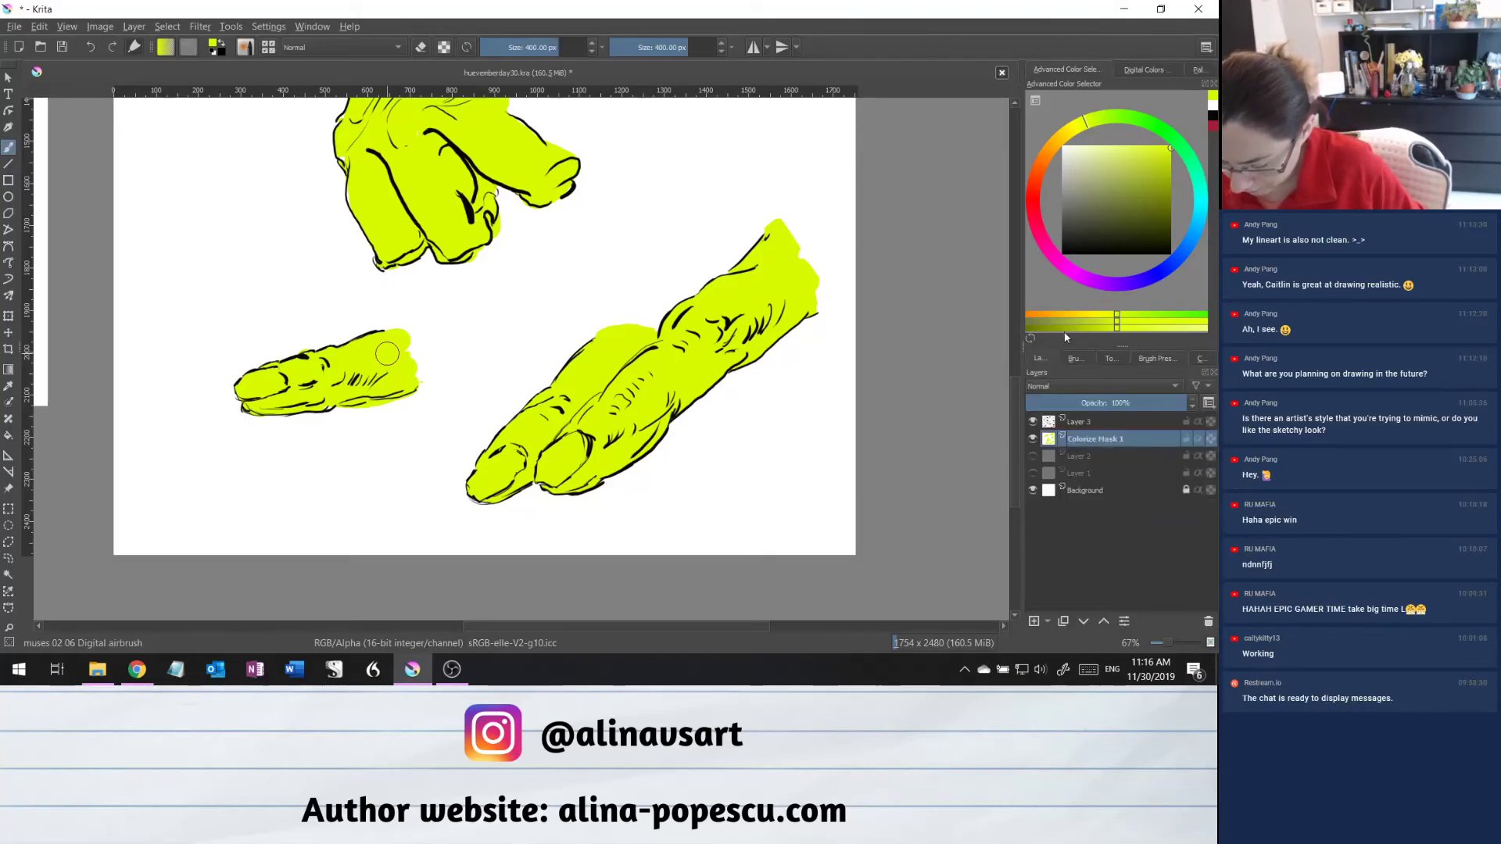
left_click(1035, 622)
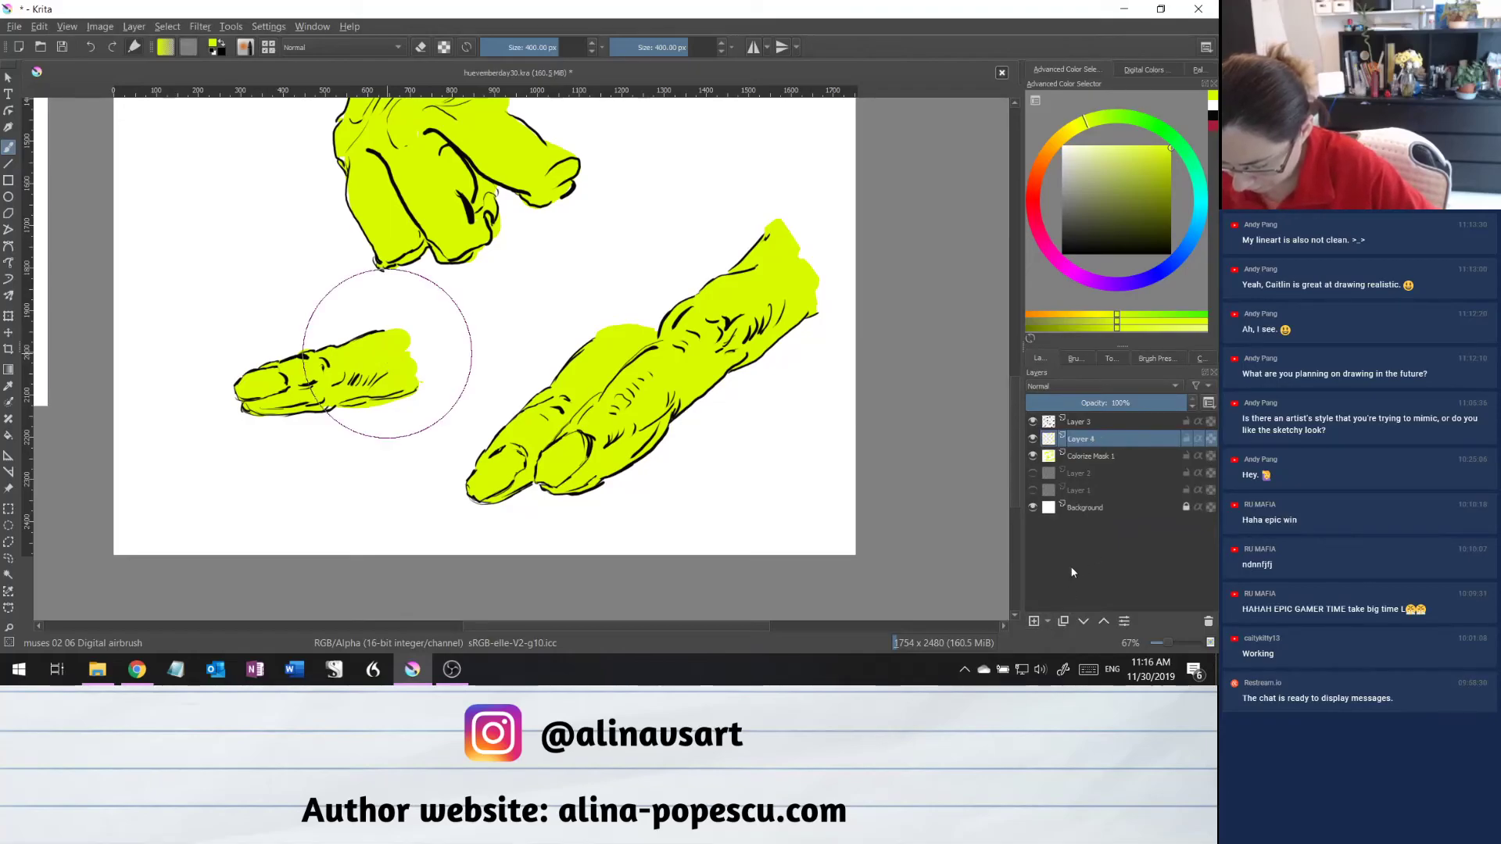
left_click(1164, 387)
left_click(1157, 450)
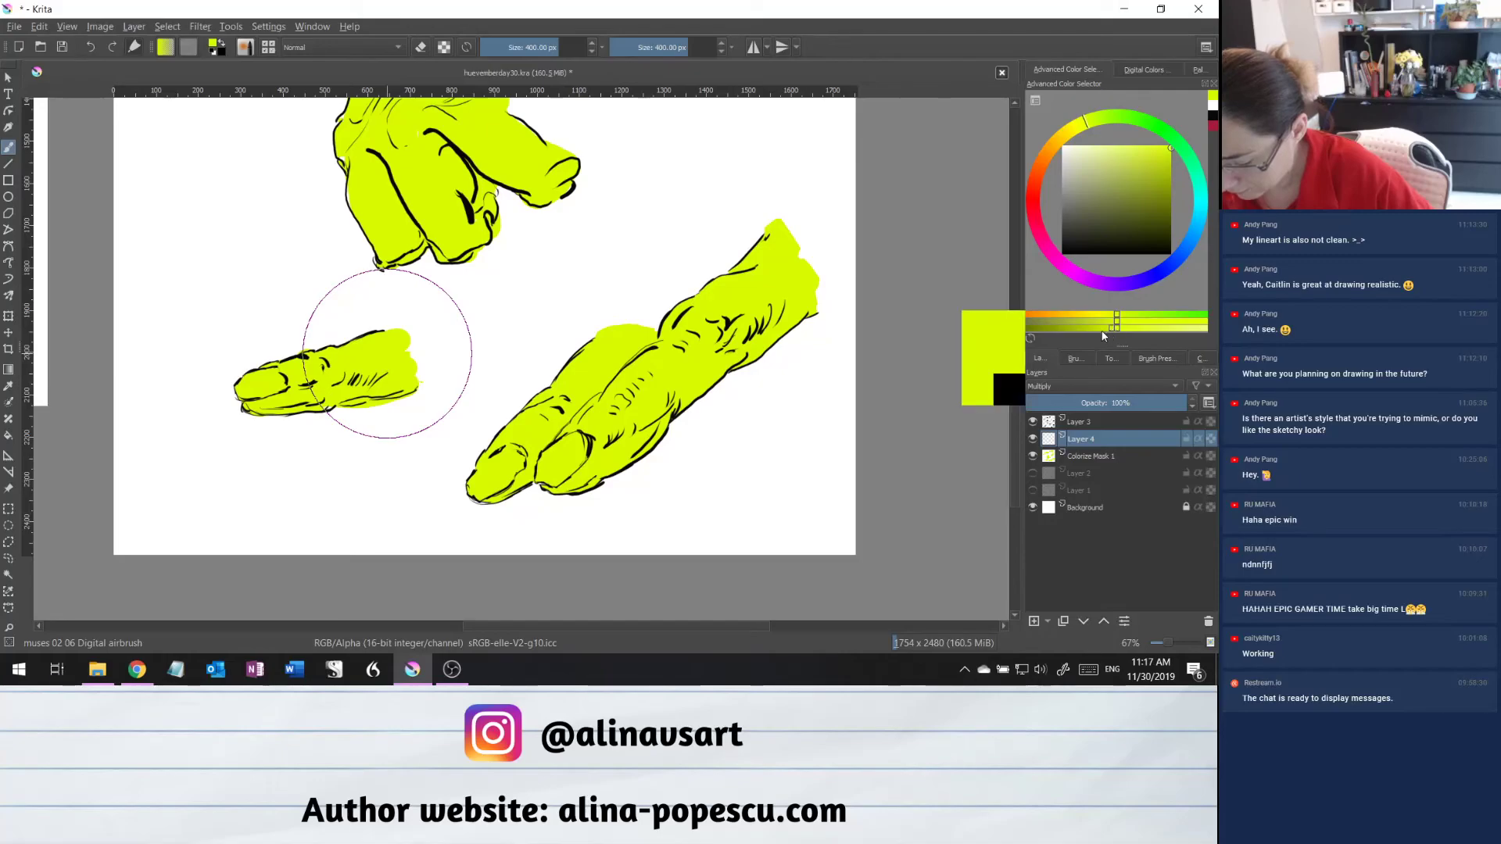
Pick a darker olive shade of the yellow-green and reduce the airbrush size to 215 px.
left_click(1028, 323)
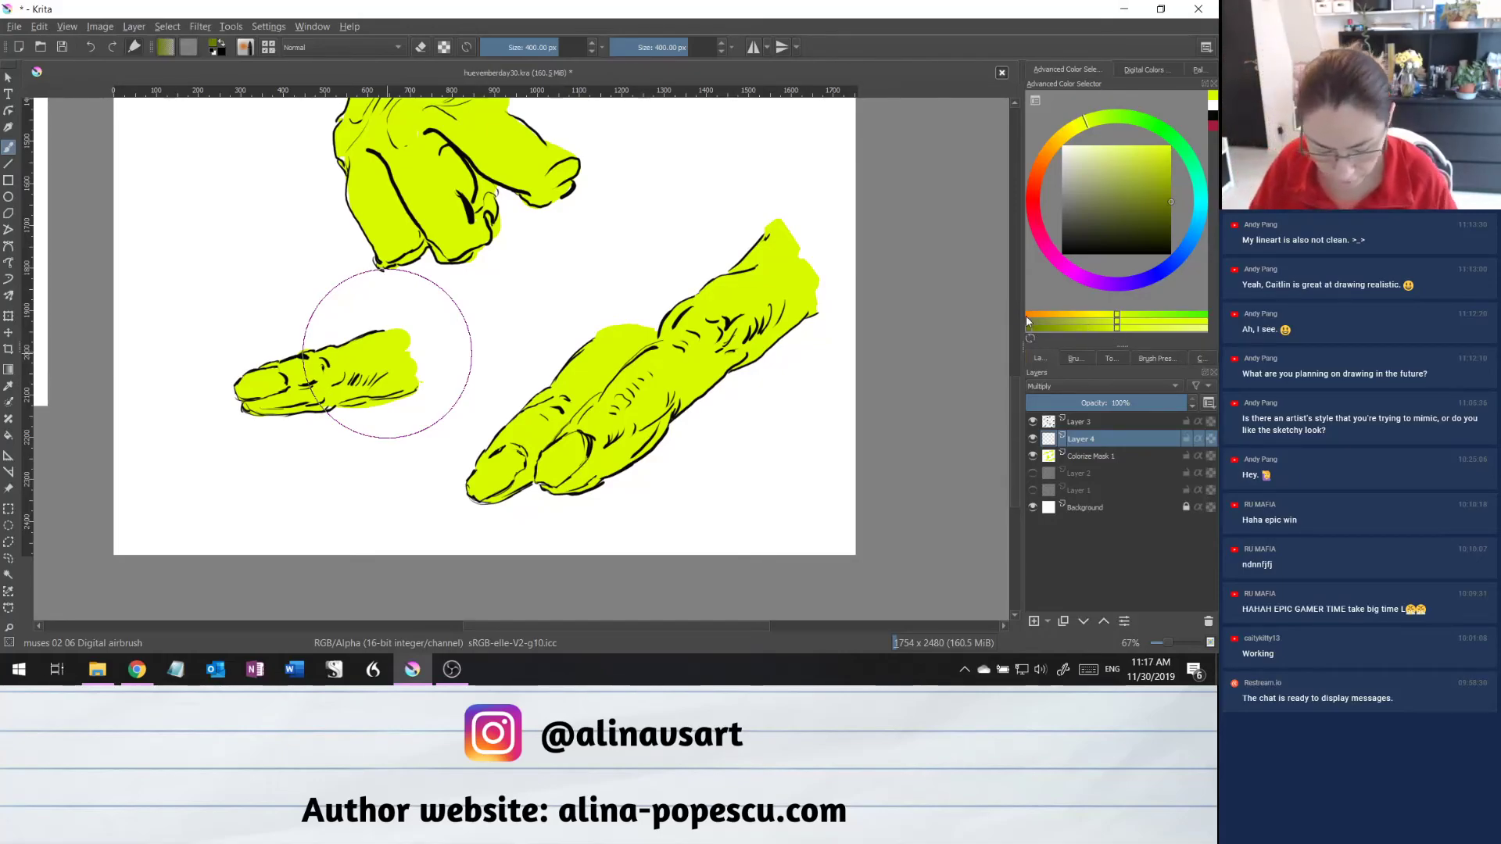
key("bracketleft")
key("bracketleft")
key("bracketleft")
key("bracketleft")
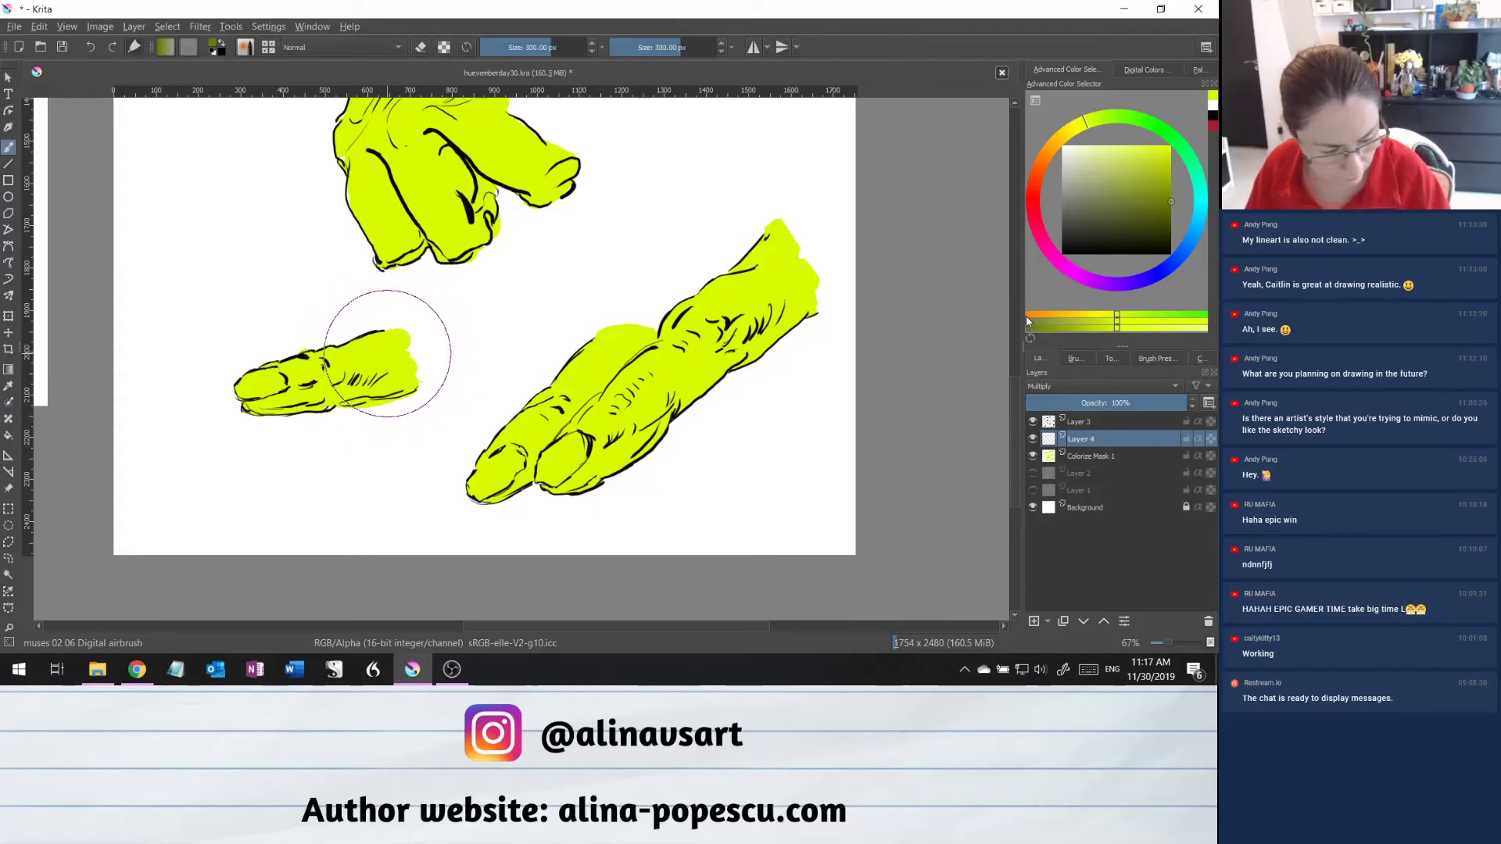
key("bracketleft")
key("bracketleft")
key("bracketleft")
key("bracketleft")
key("bracketleft")
key("bracketleft")
key("bracketleft")
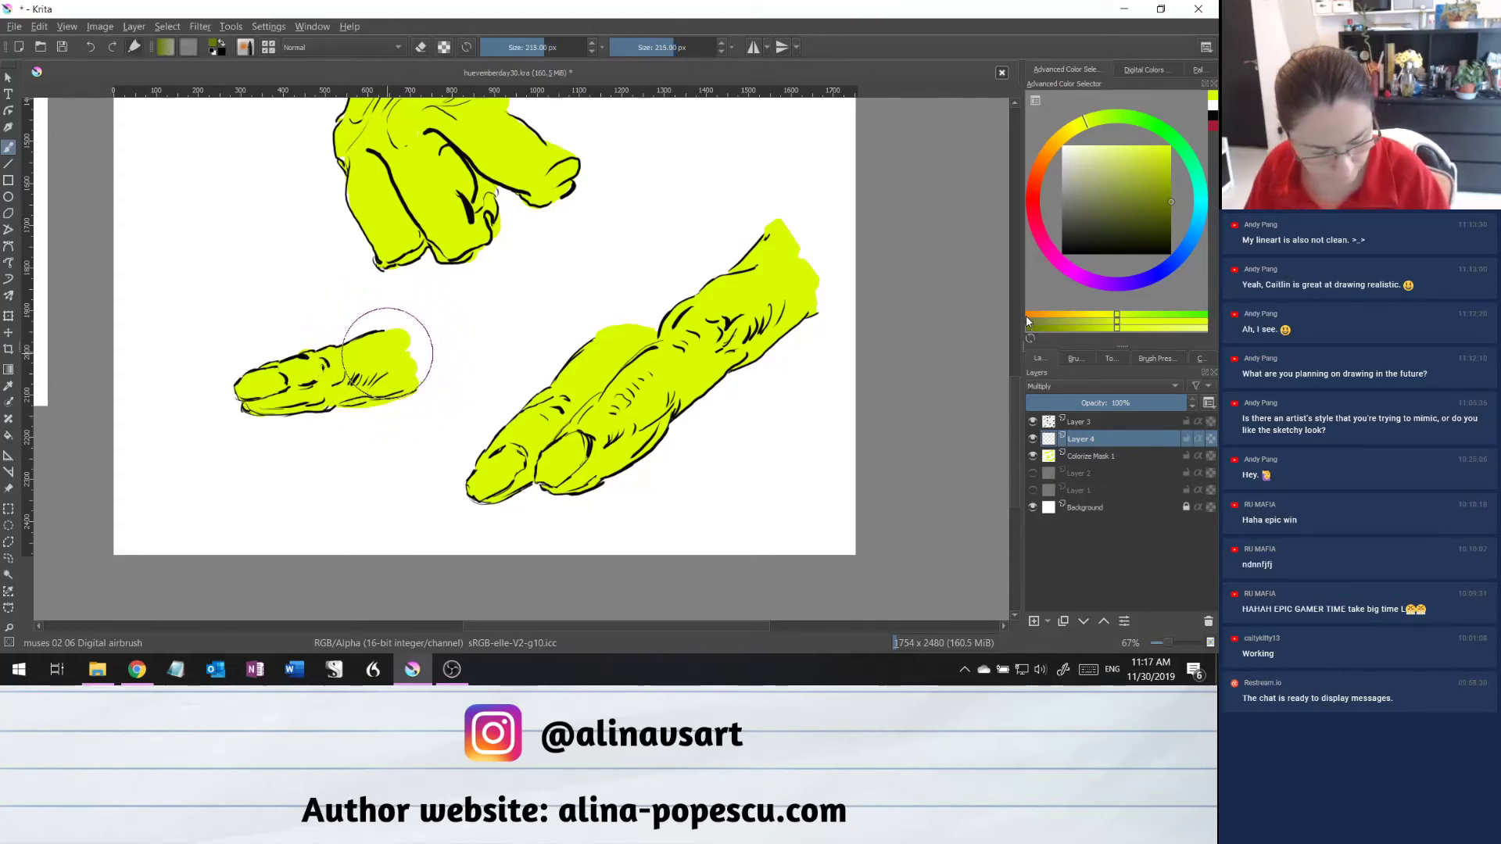